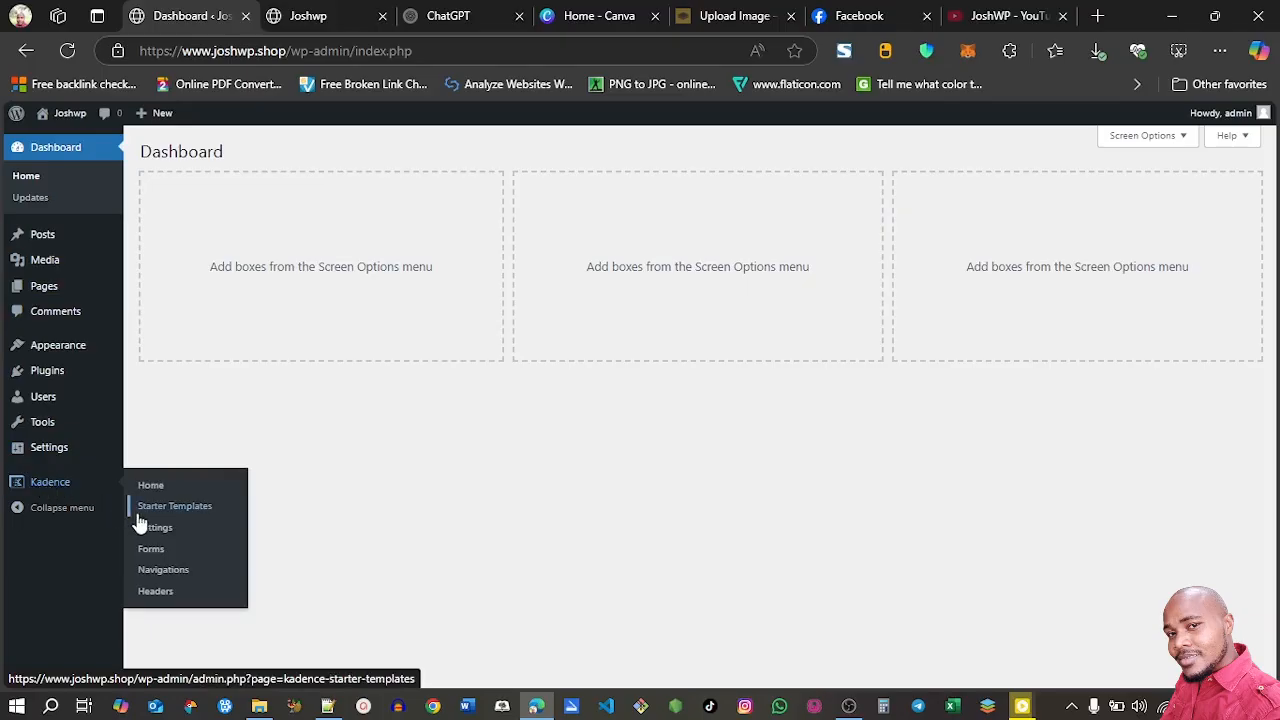
# Open the Kadence starter templates and filter them to Free Only to browse the available designs
pyautogui.click(163, 511)
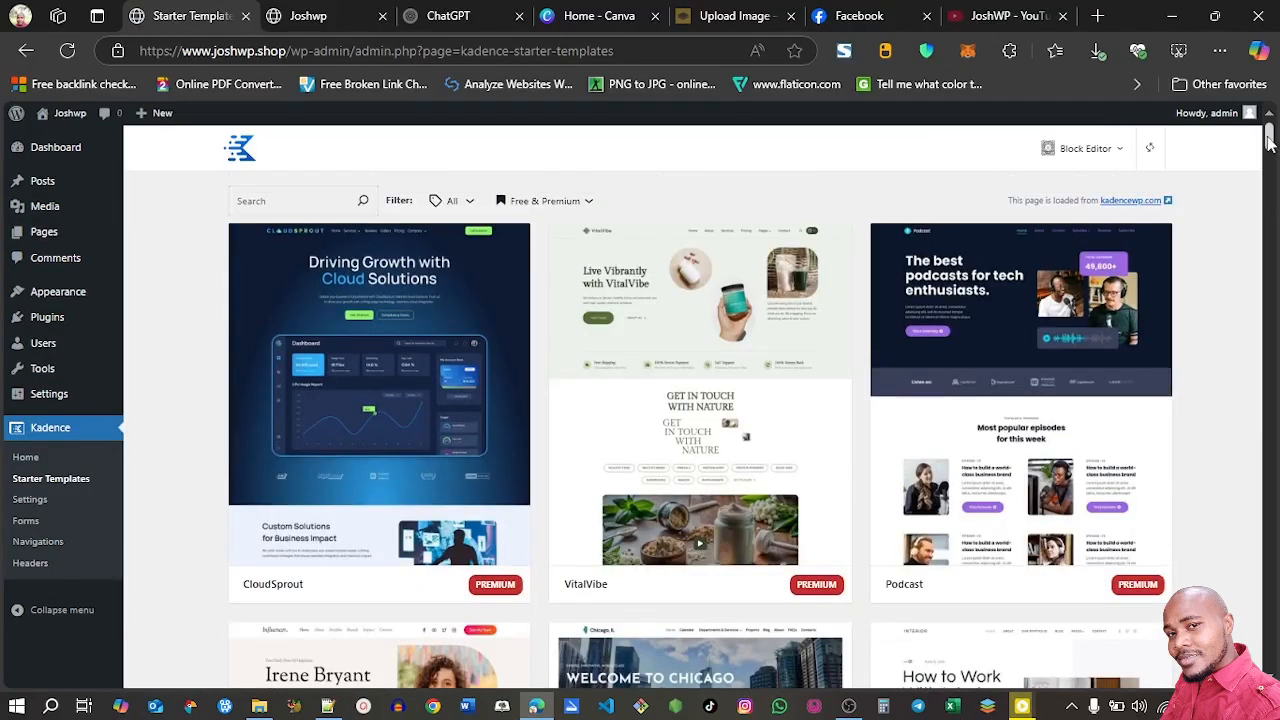
pyautogui.scroll(-2, 1272, 148)
pyautogui.scroll(-4, 1272, 148)
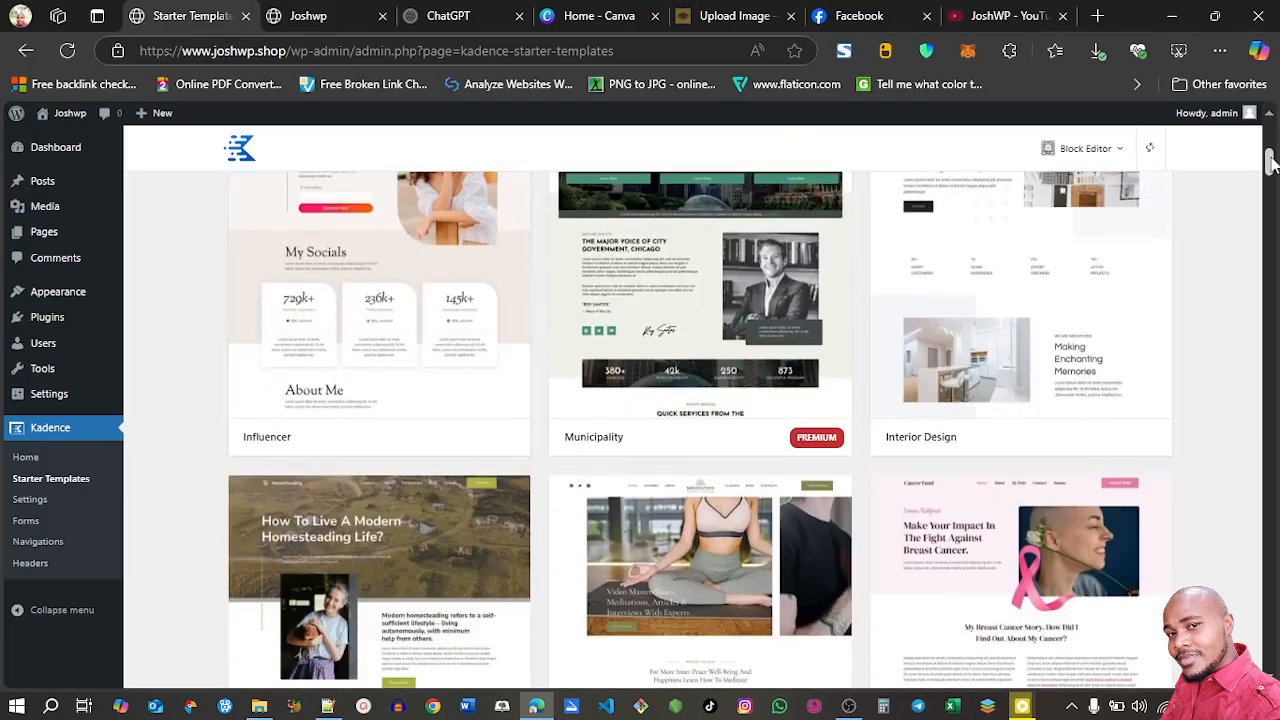
pyautogui.moveTo(1272, 163); pyautogui.dragTo(1268, 136)
pyautogui.click(556, 201)
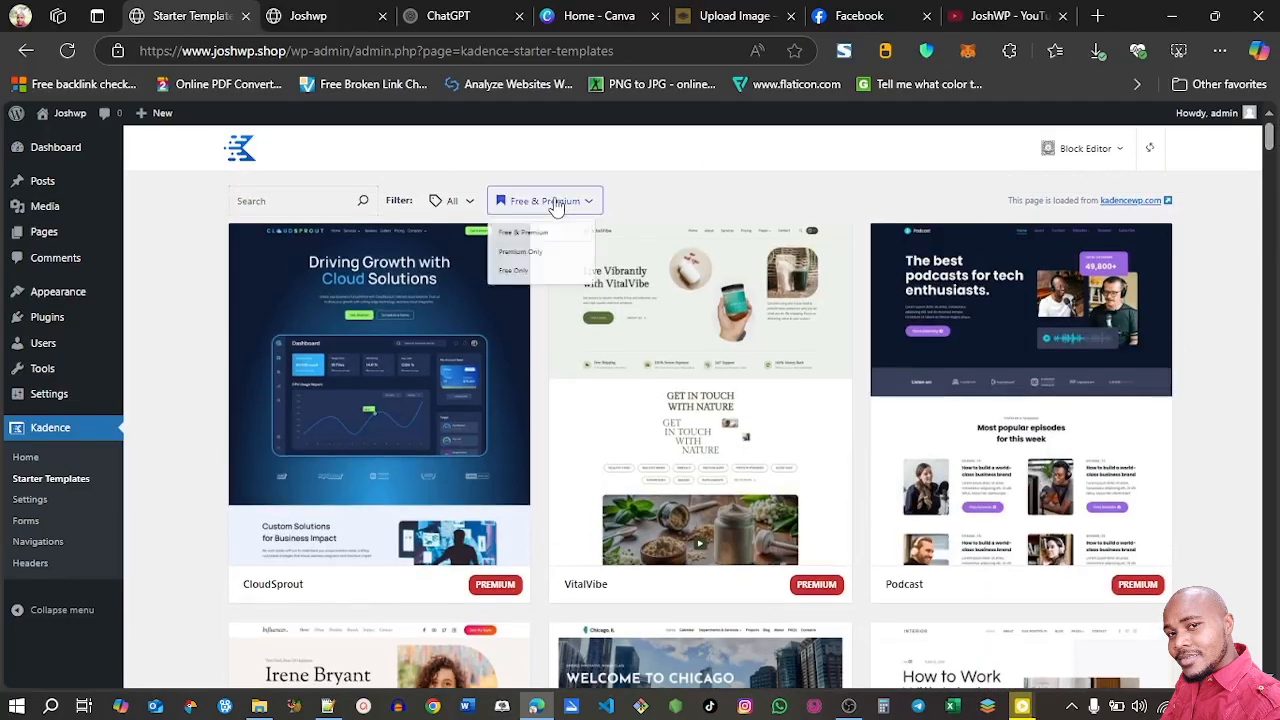
pyautogui.click(525, 297)
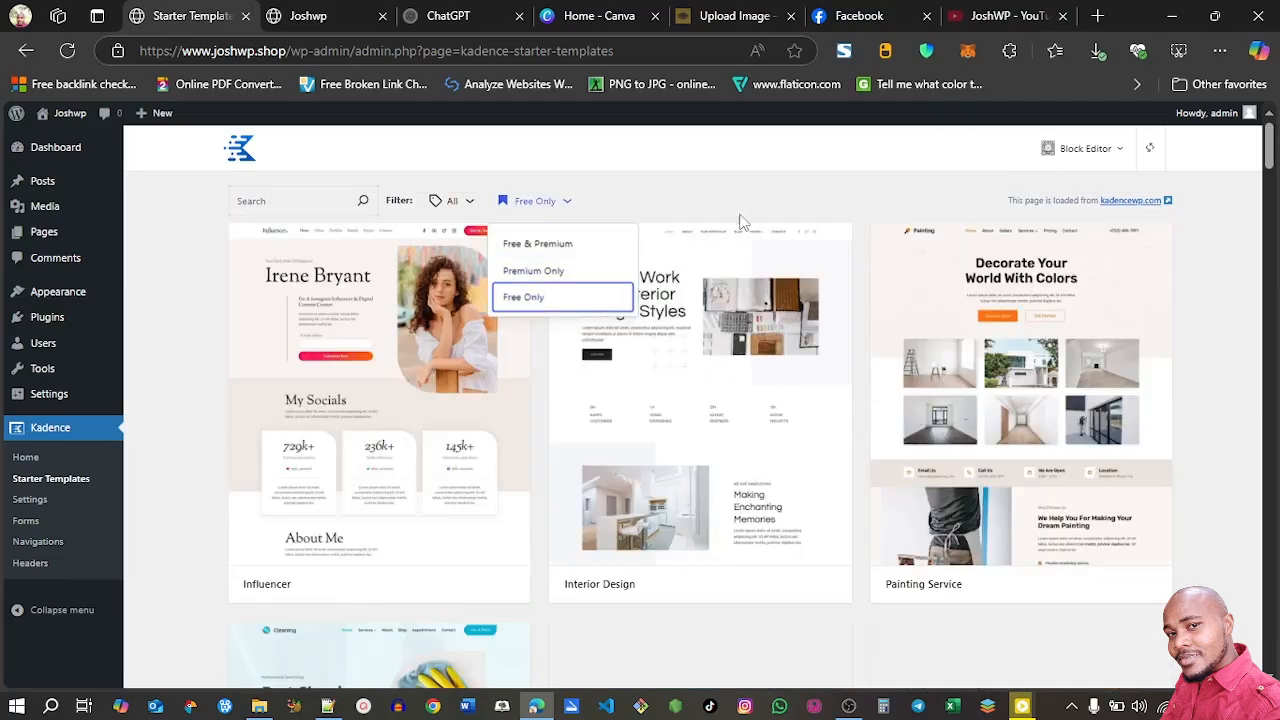
pyautogui.moveTo(1273, 155); pyautogui.dragTo(1273, 125)
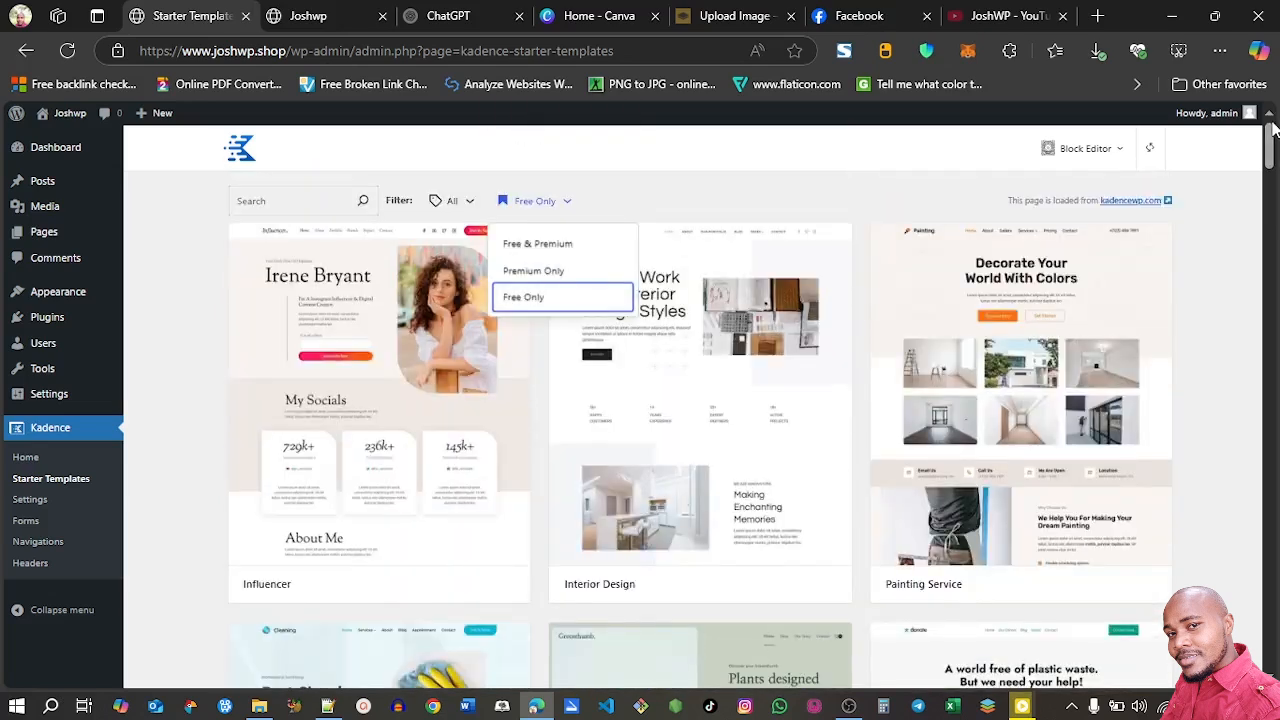
# Move all pages except Privacy Policy to the trash, and trash the "Hello world!" post as well
pyautogui.click(46, 237)
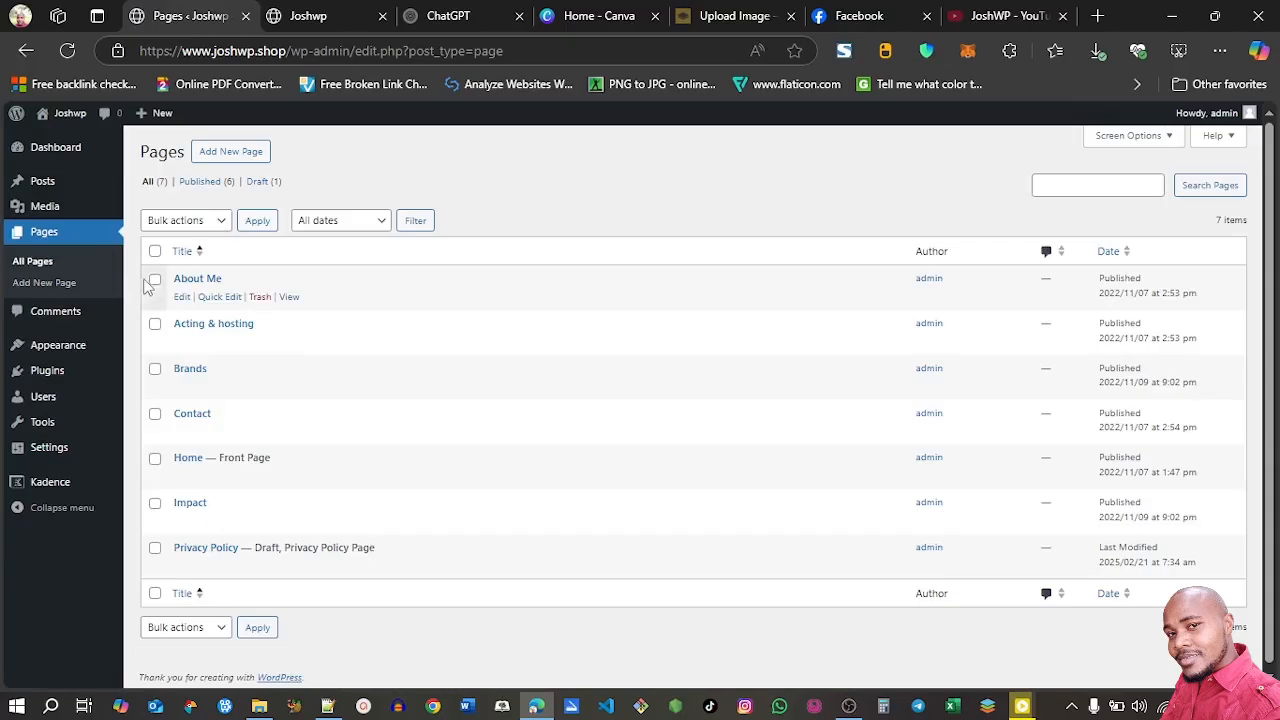
pyautogui.click(155, 251)
pyautogui.click(155, 549)
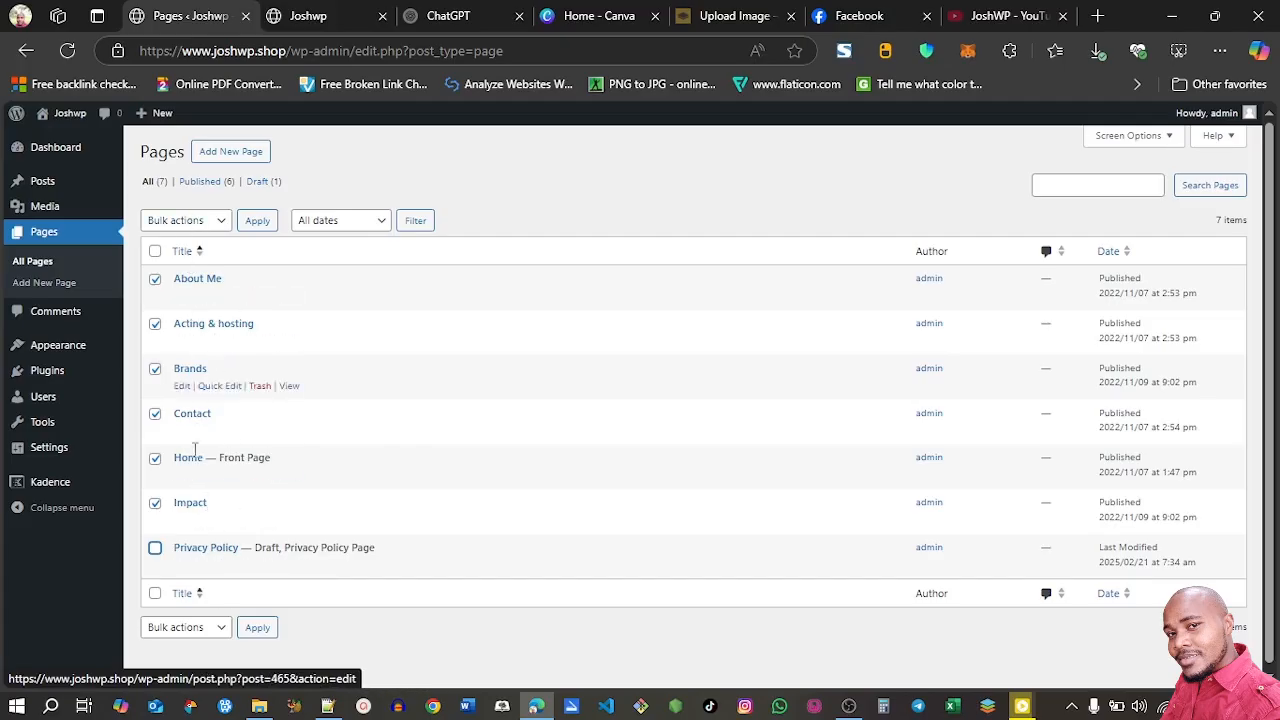
pyautogui.click(189, 221)
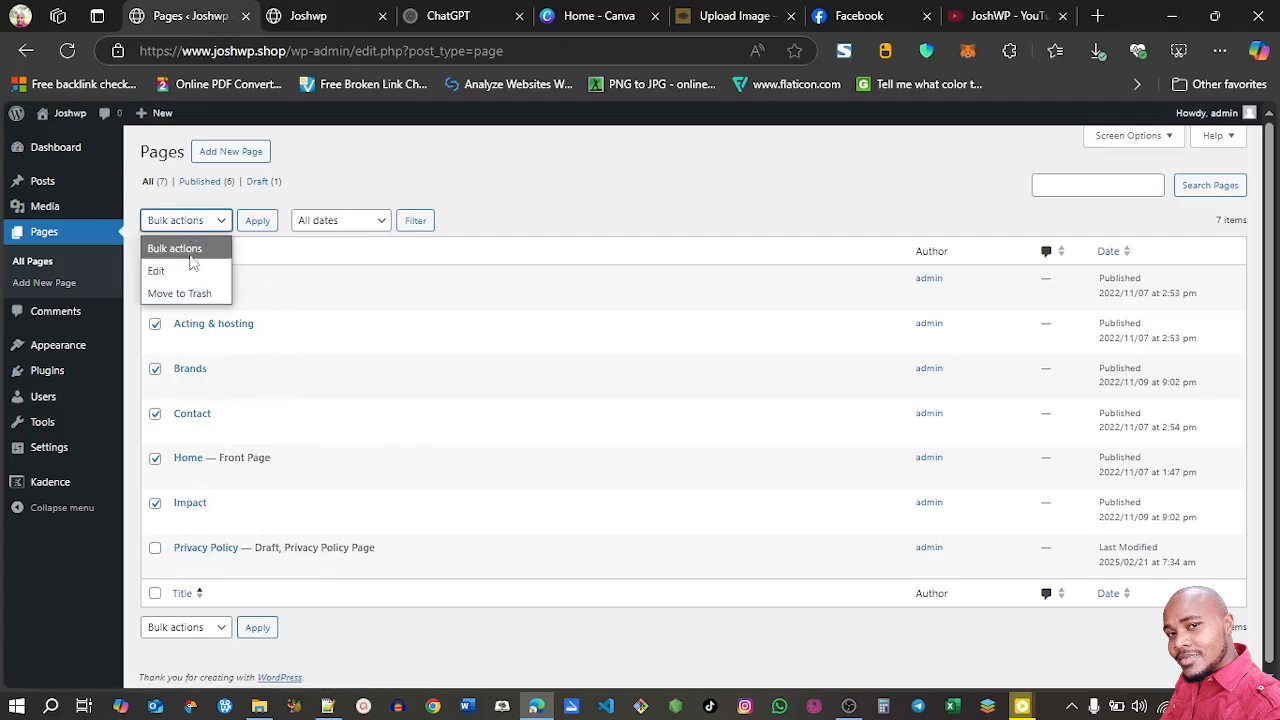
pyautogui.click(187, 293)
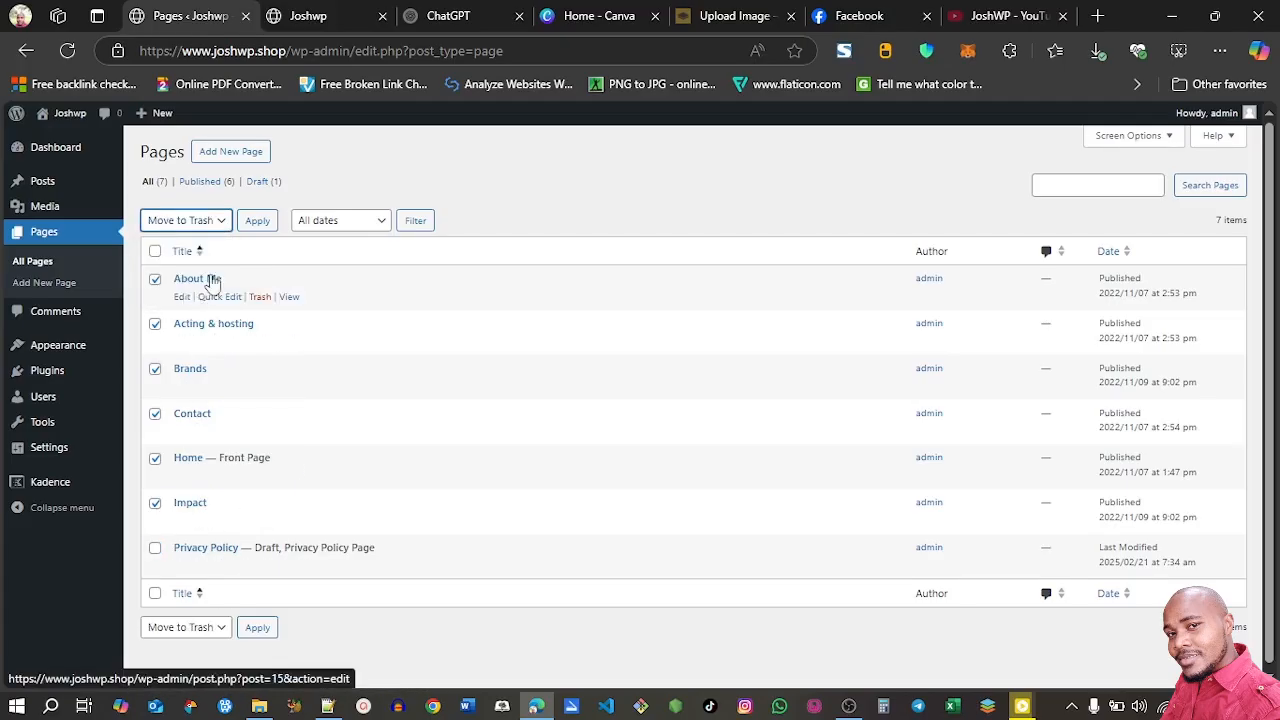
pyautogui.click(258, 222)
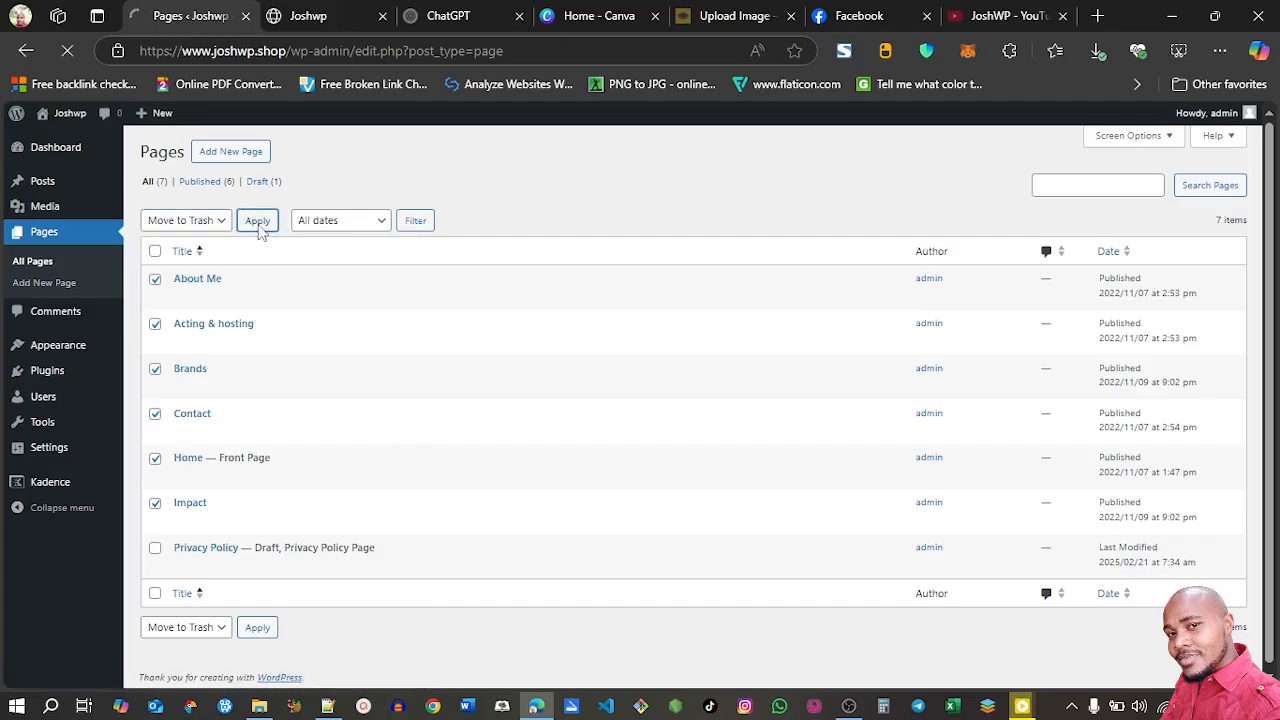
pyautogui.moveTo(58, 190)
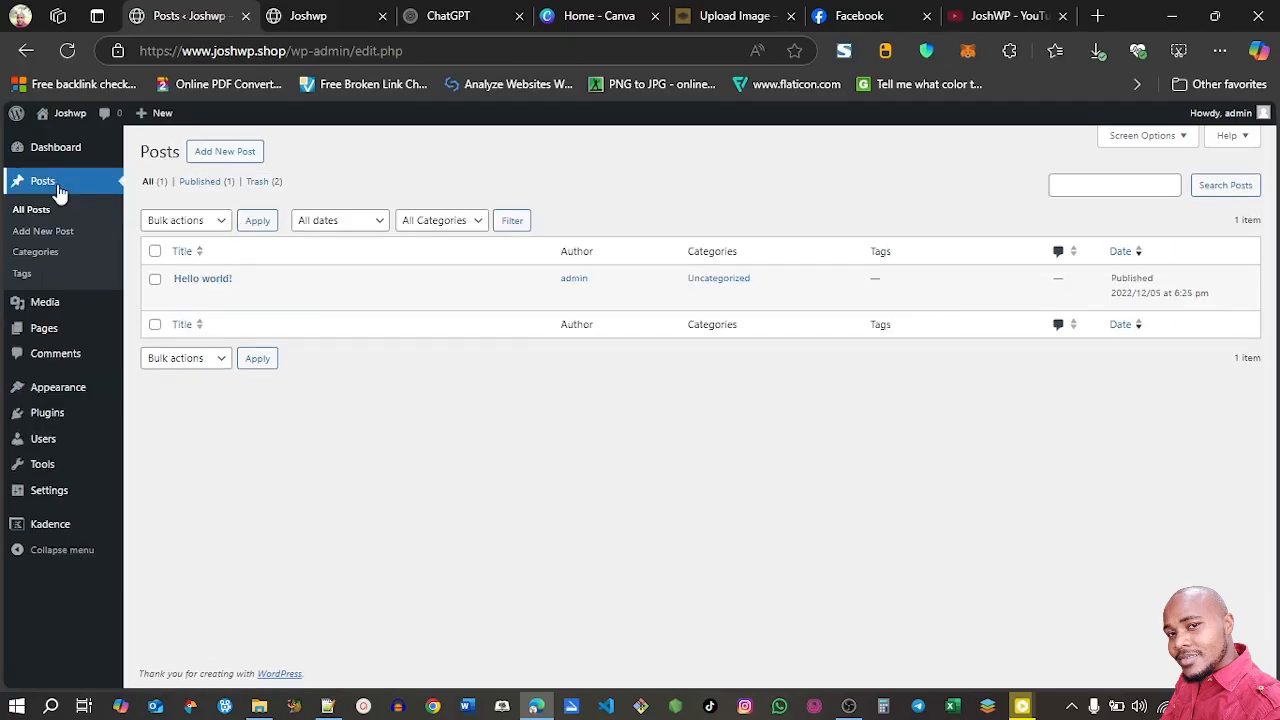
pyautogui.click(260, 299)
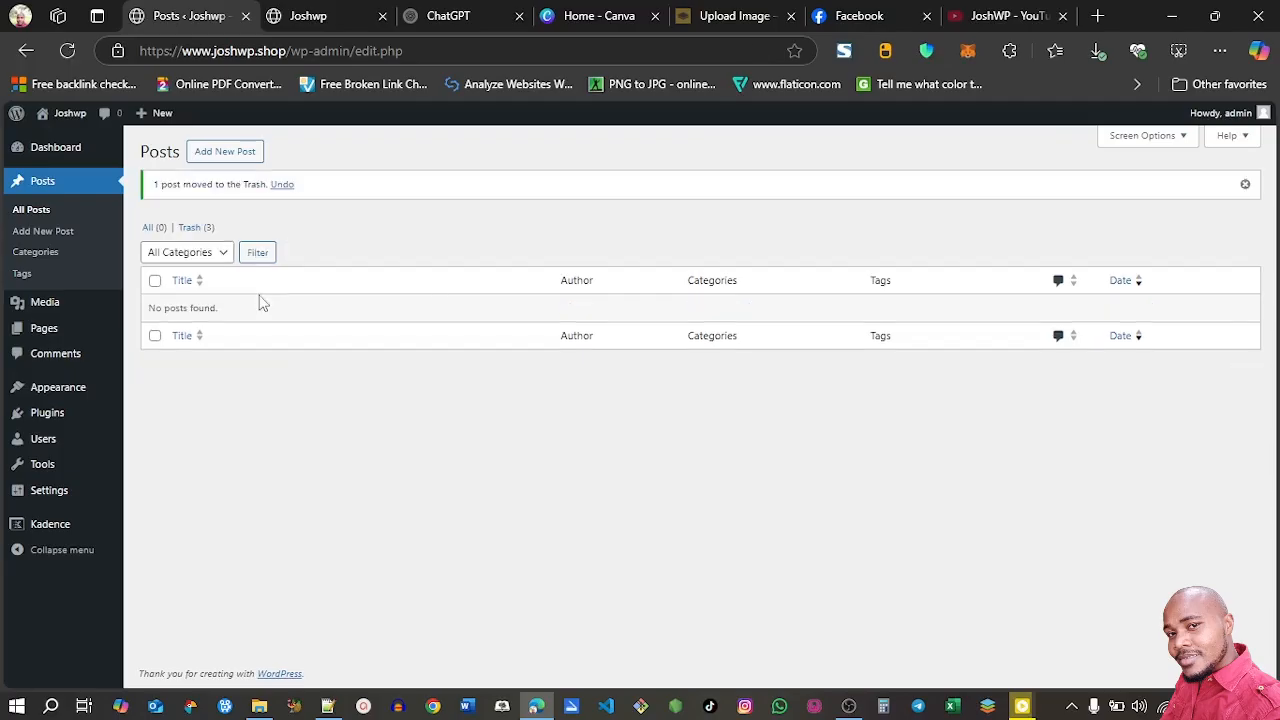
# Get started with Kadence AI and register a Kadence account with an e-mail address and password
pyautogui.moveTo(16, 528)
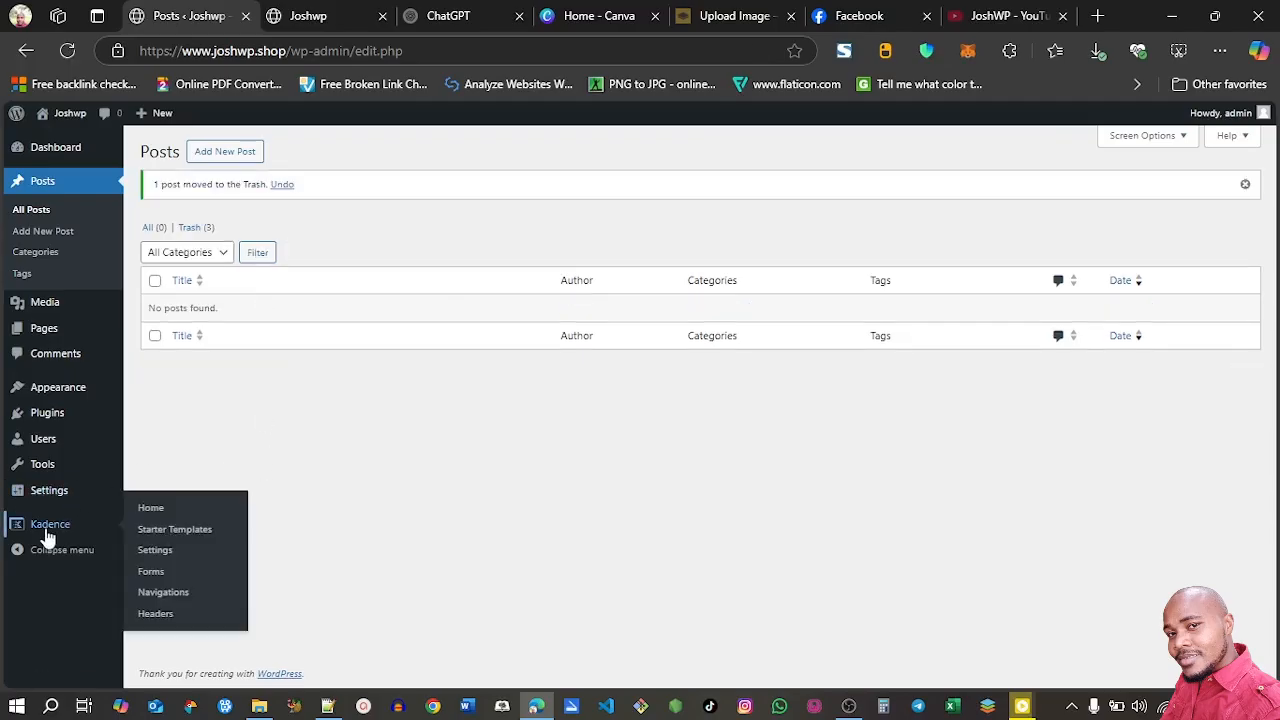
pyautogui.click(158, 516)
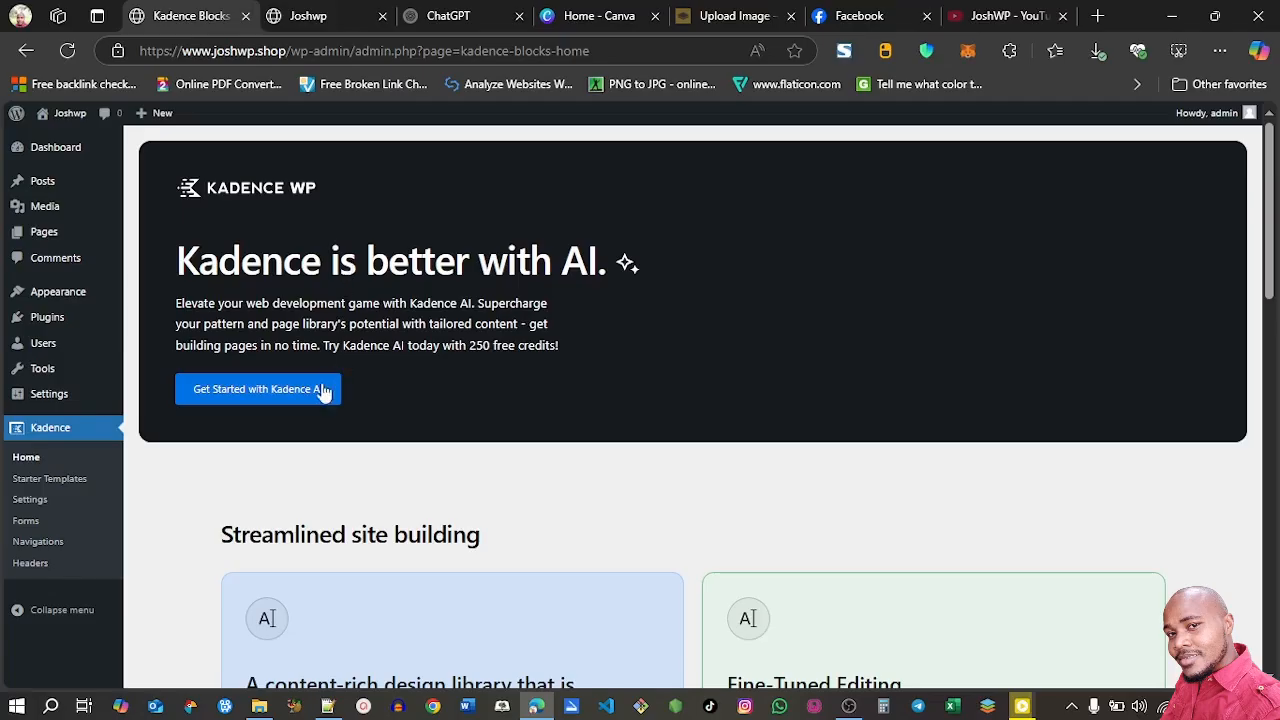
pyautogui.click(252, 394)
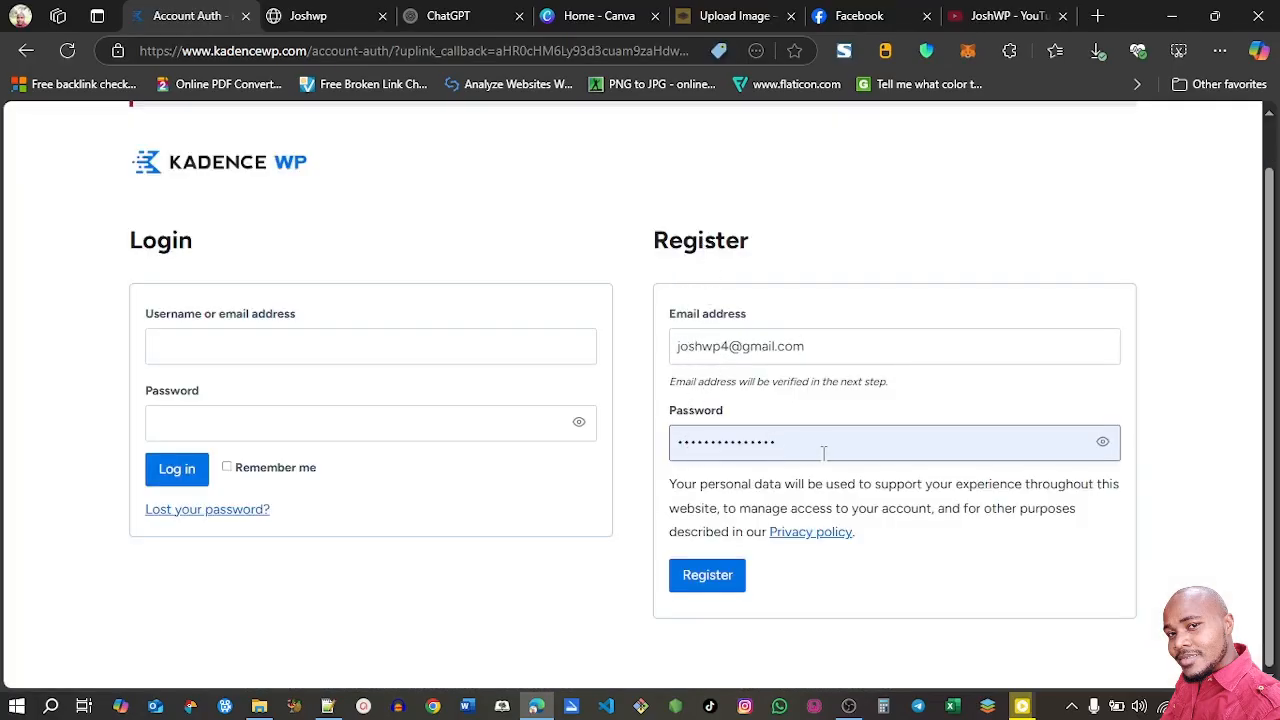
pyautogui.click(707, 576)
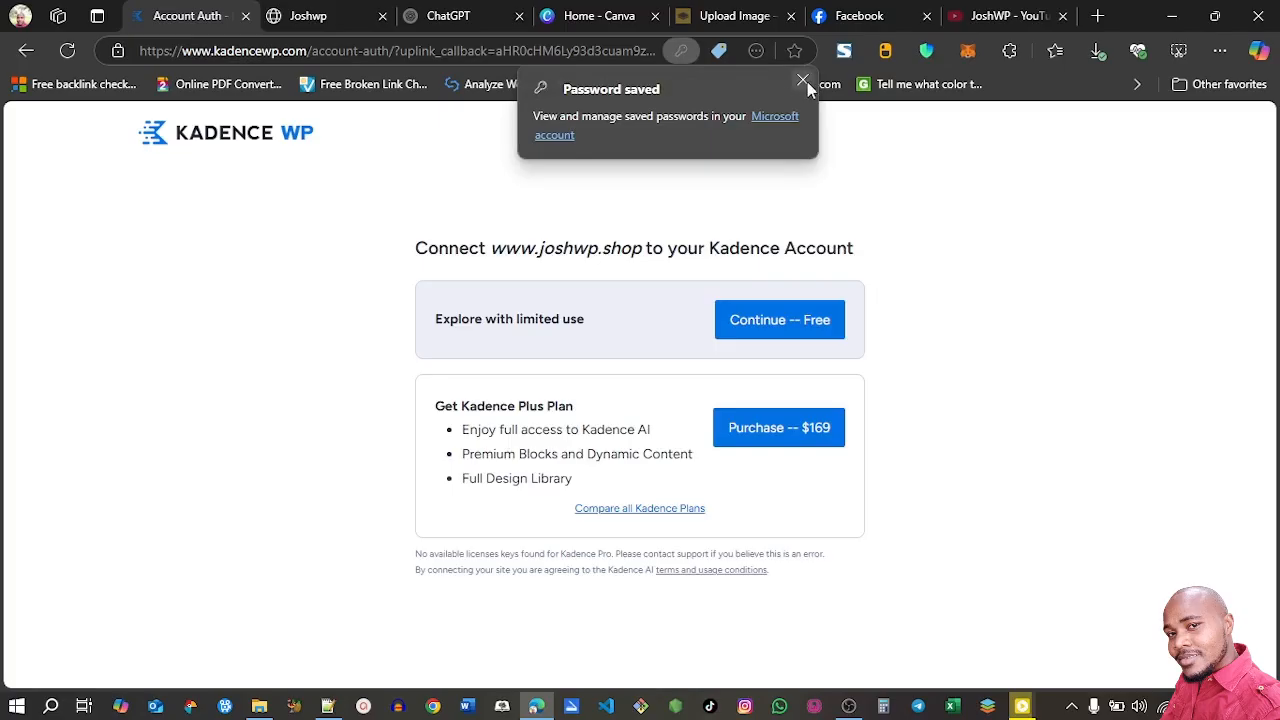
pyautogui.click(805, 82)
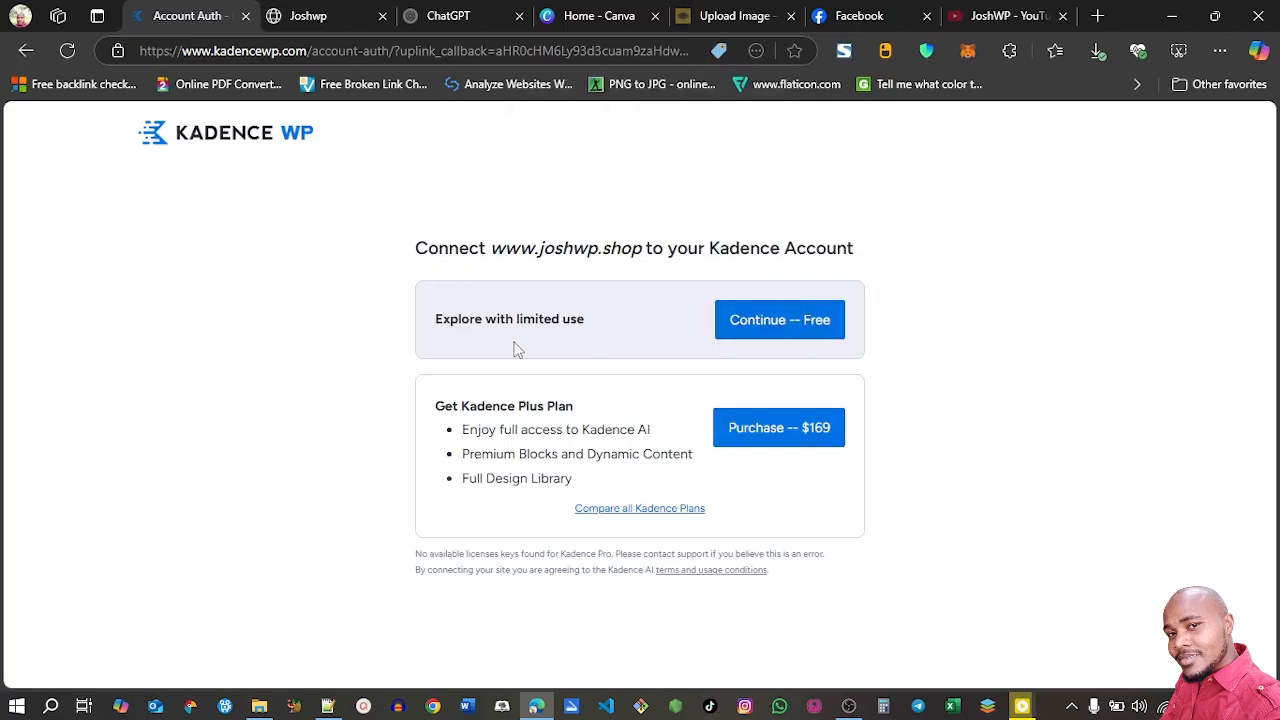
pyautogui.click(796, 334)
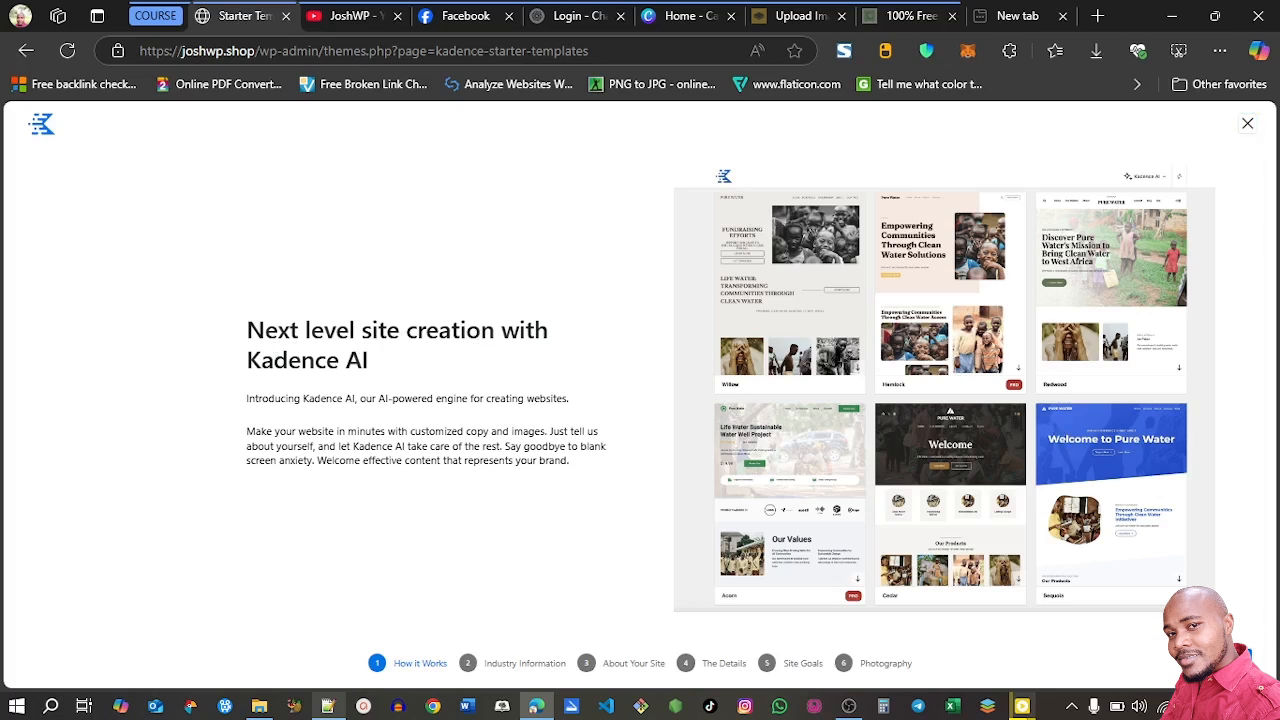
pyautogui.click(1228, 662)
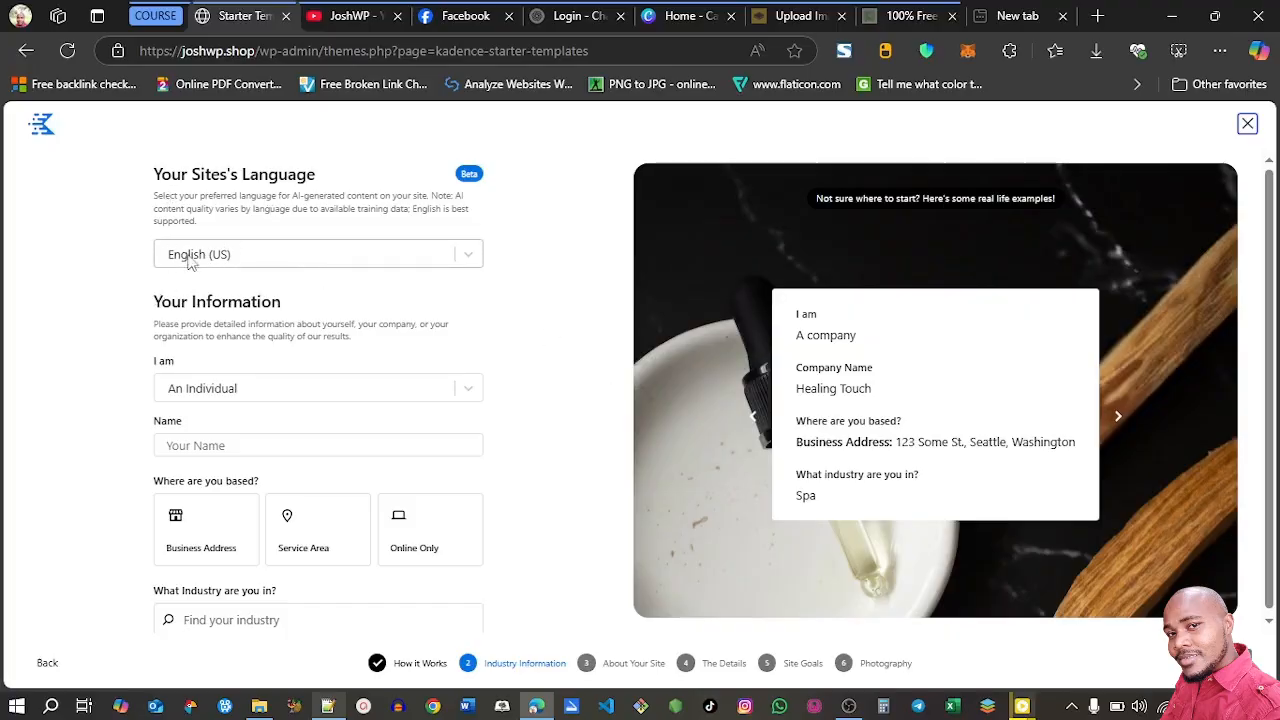
# Describe the site owner as An Individual with the name JOSHWP, based Online Only
pyautogui.click(232, 397)
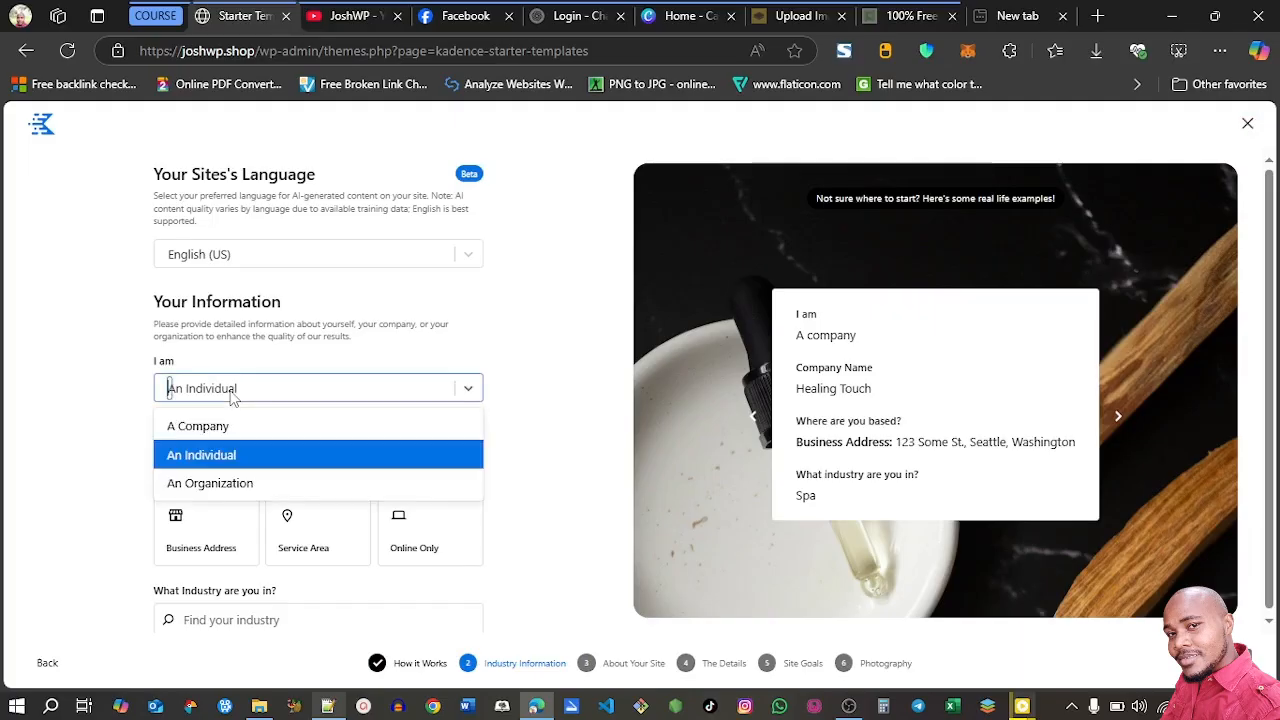
pyautogui.click(232, 397)
pyautogui.click(278, 442)
pyautogui.write('JOSHWP')
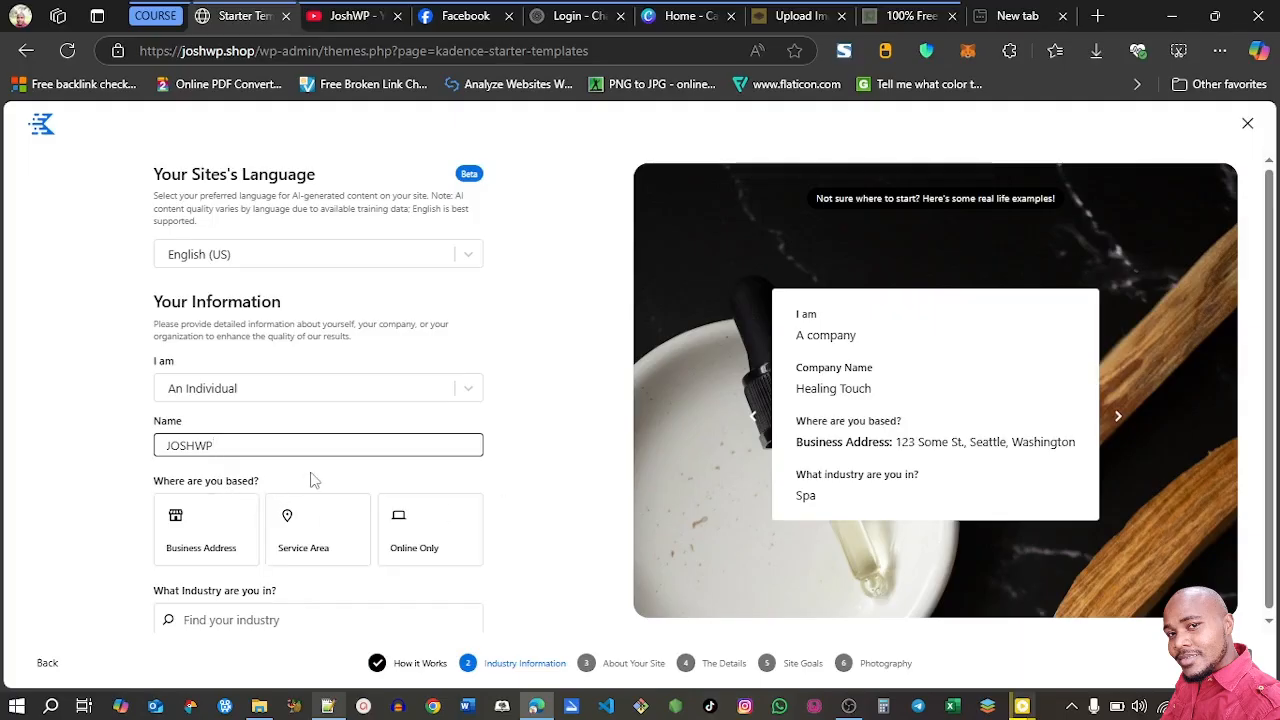
pyautogui.click(405, 538)
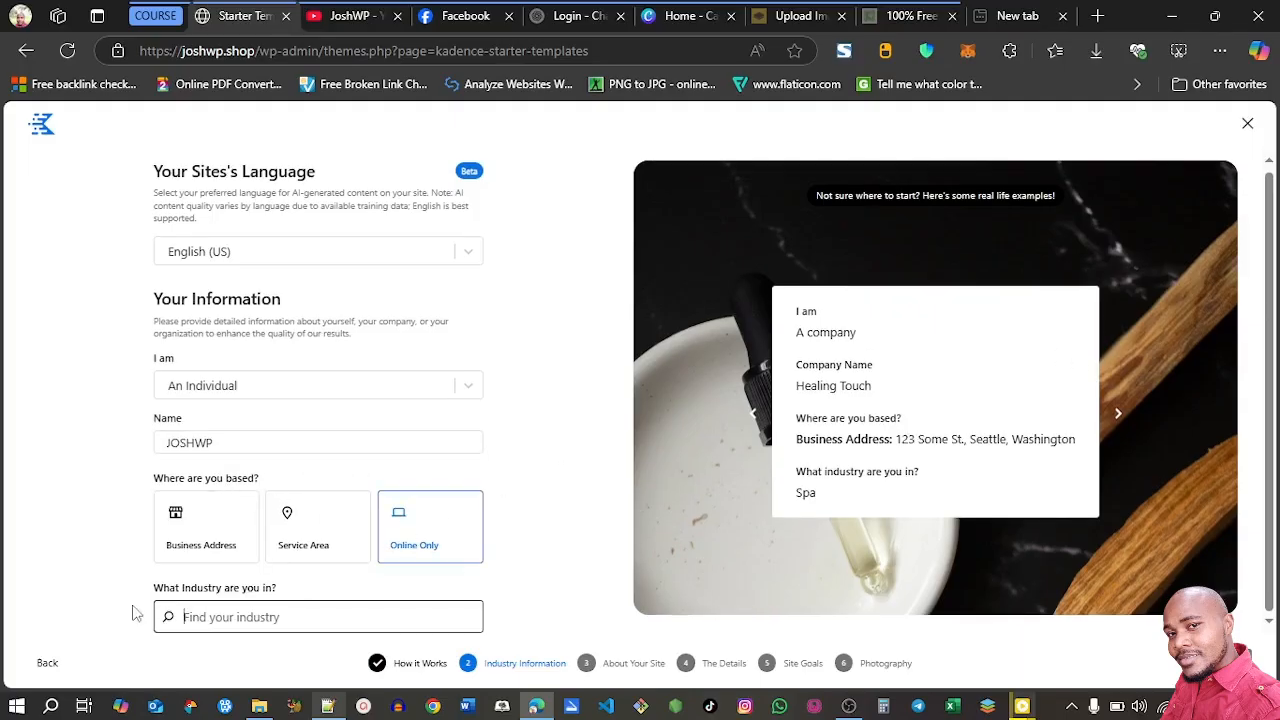
# Find the industry with "pet", choose Pet Lovers Community and continue to the site description
pyautogui.click(193, 616)
pyautogui.write('pet')
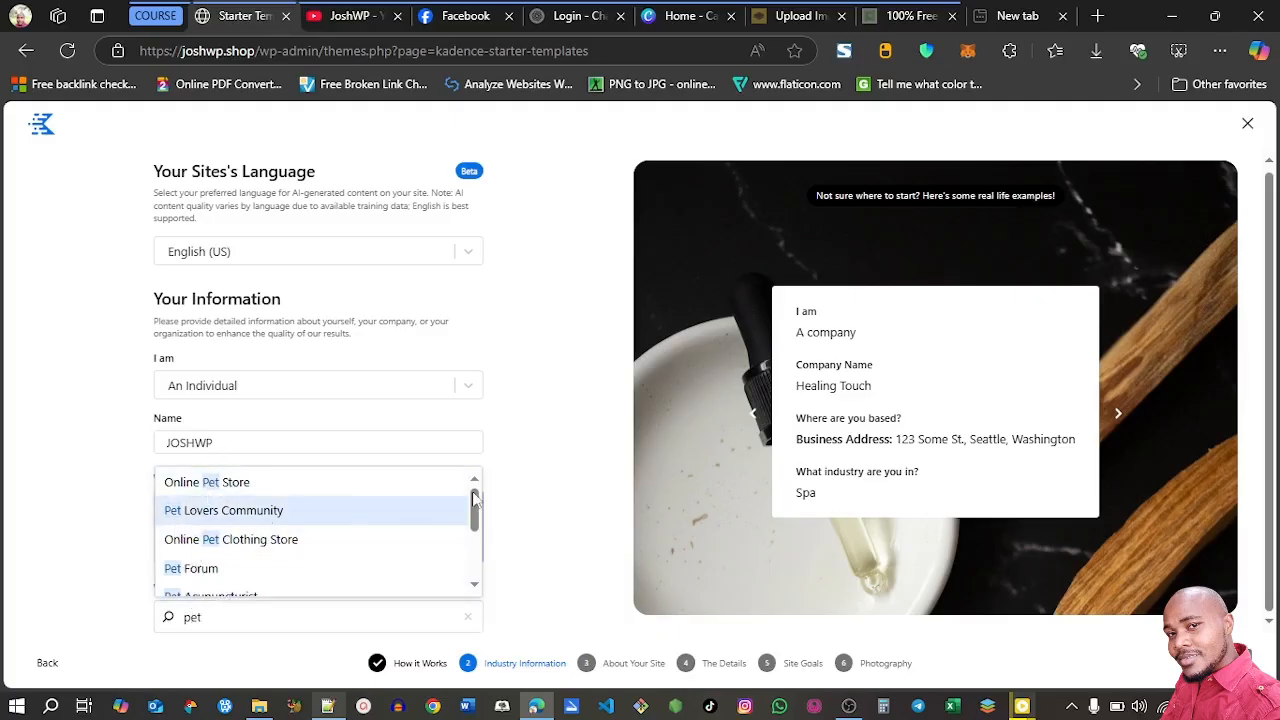
pyautogui.click(218, 521)
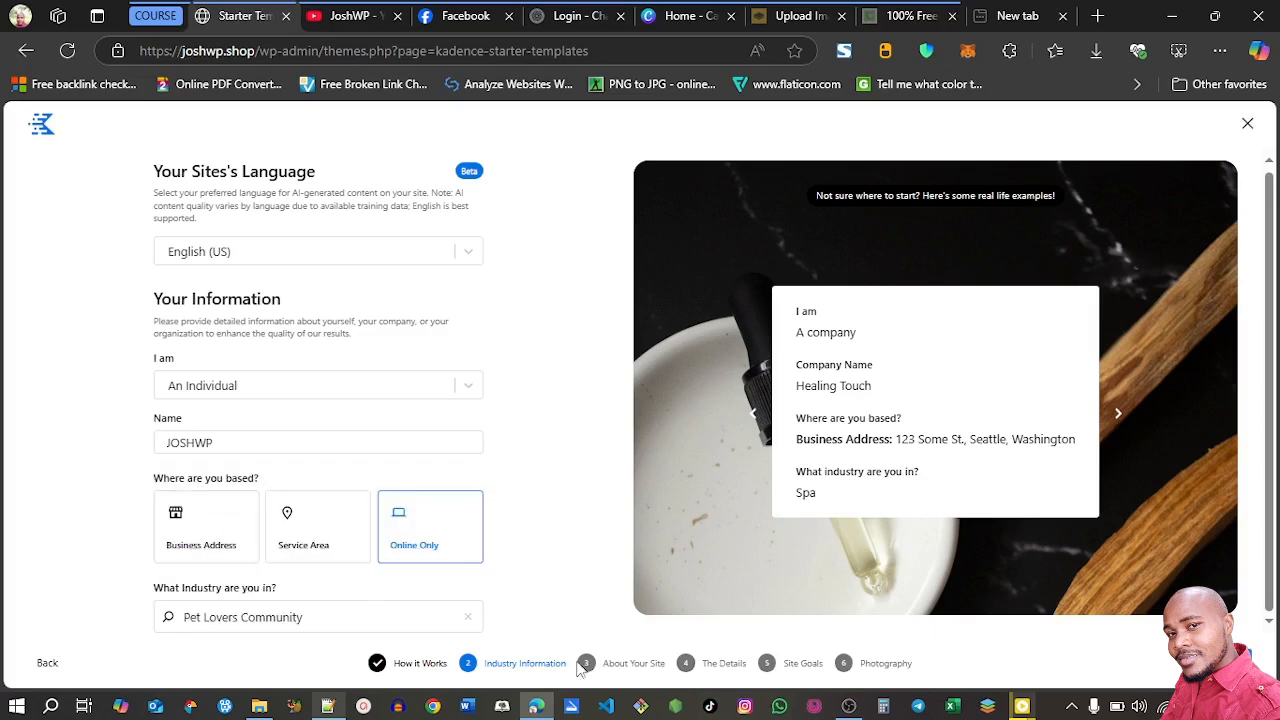
pyautogui.click(1226, 662)
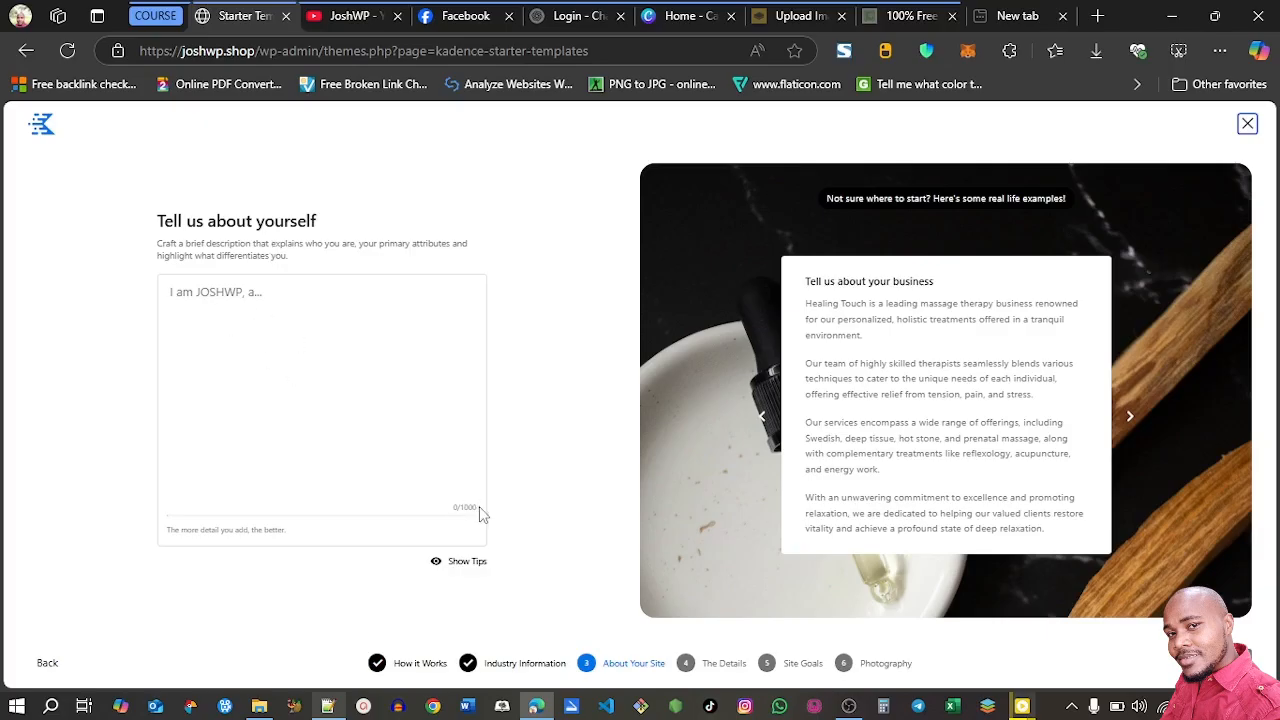
# Submit the prepared Notepad++ prompt to ChatGPT, asking it to describe the joshwp.shop pet website and include different categories
pyautogui.click(326, 707)
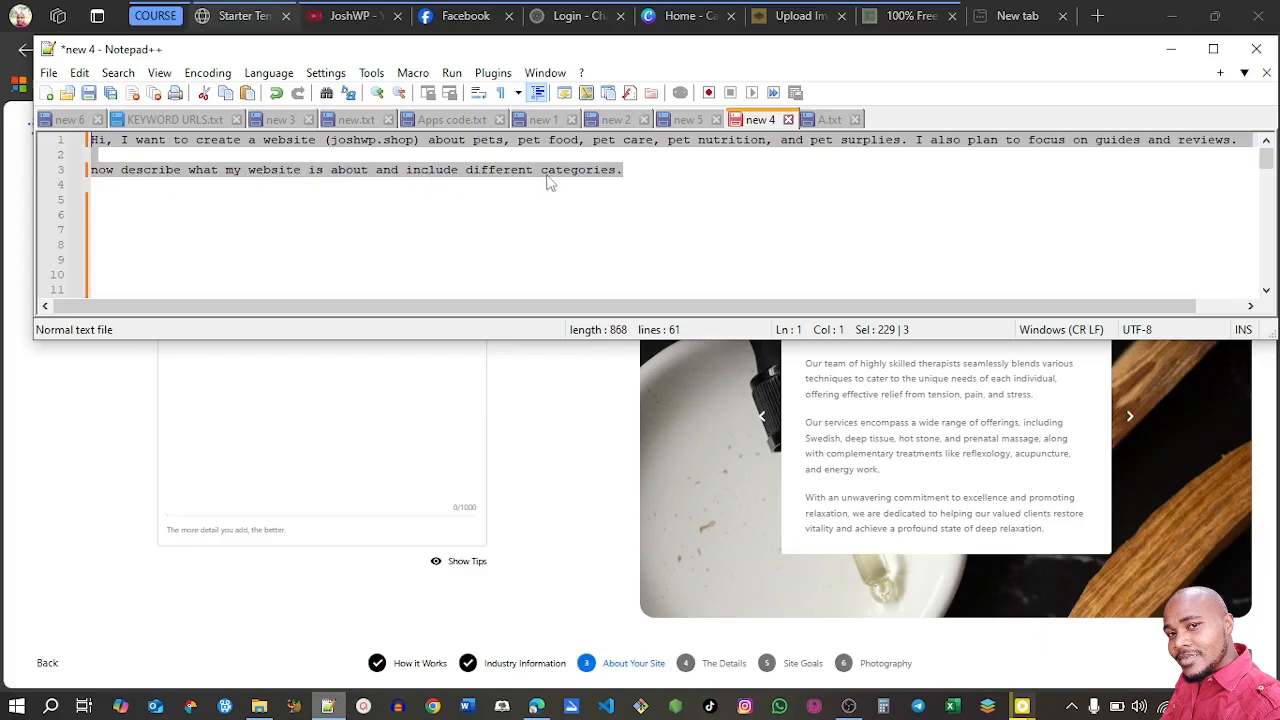
pyautogui.click(550, 20)
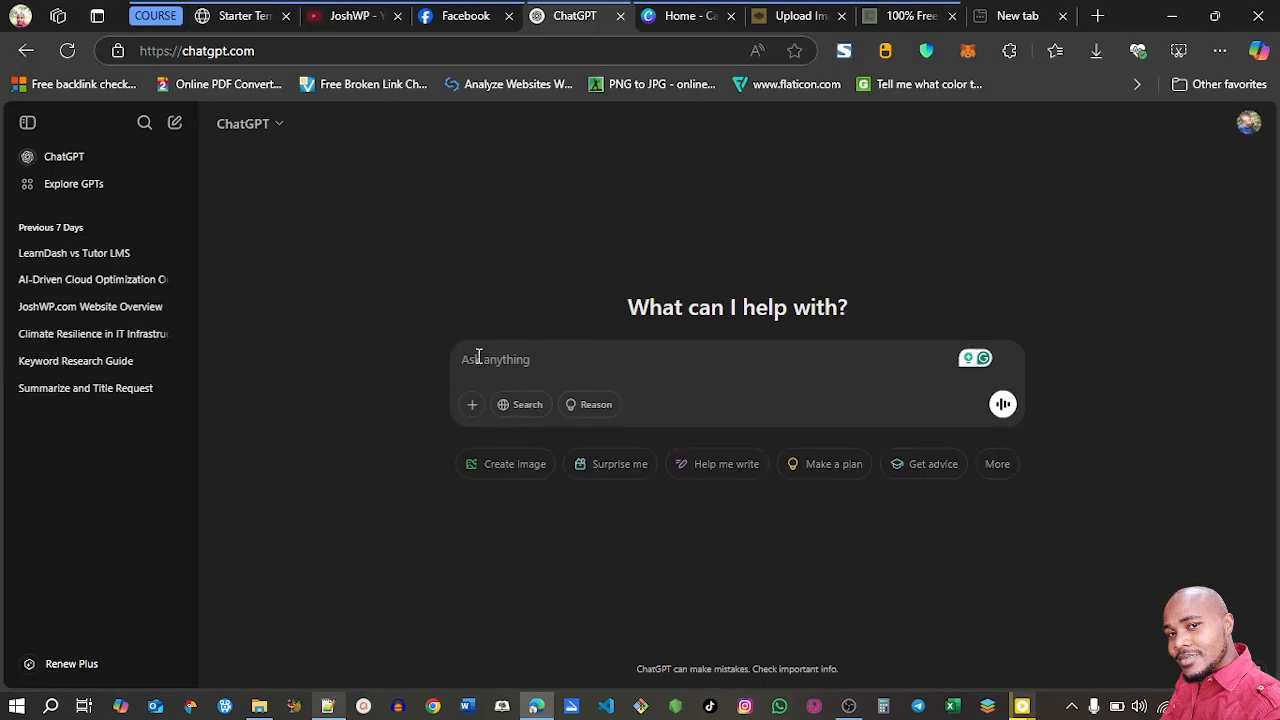
pyautogui.write('Hi, I want to create a website (joshwp.shop) about pets, pet food, pet care, pet nutrition, and pet supplies. I also plan to focus on guides and reviews. now describe what my website is about and include different categories.')
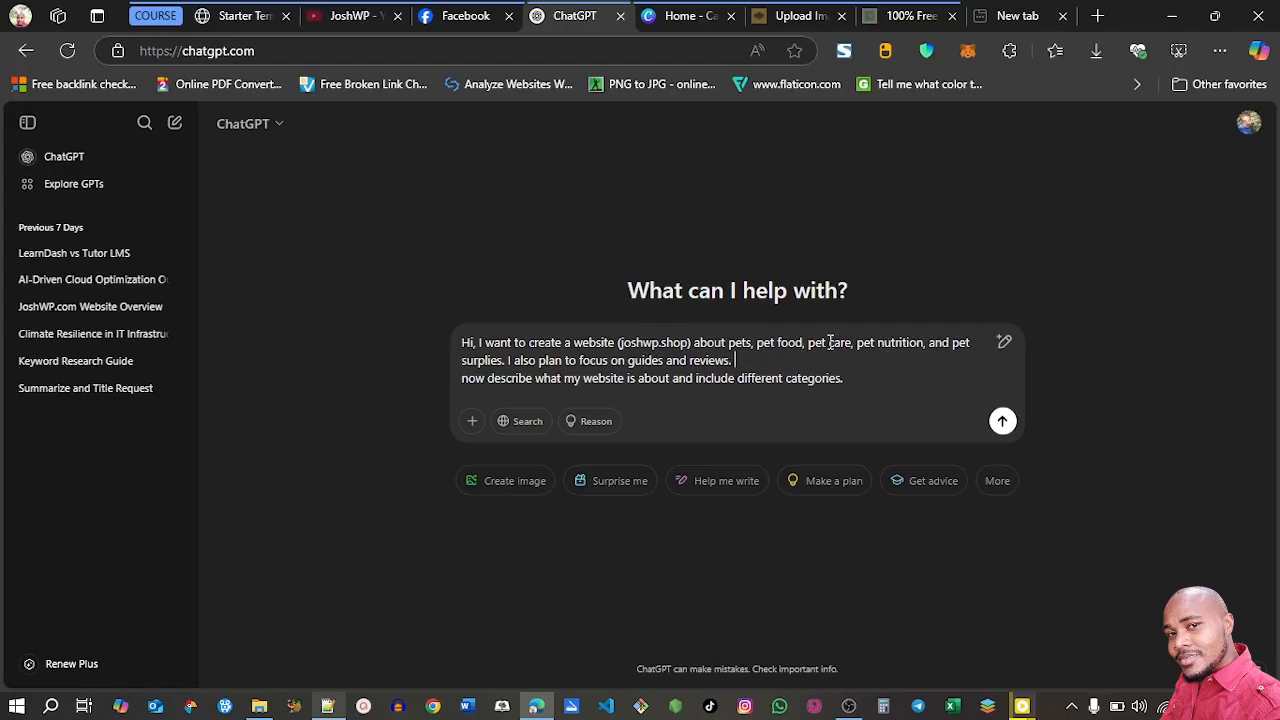
pyautogui.click(932, 352)
pyautogui.click(1003, 423)
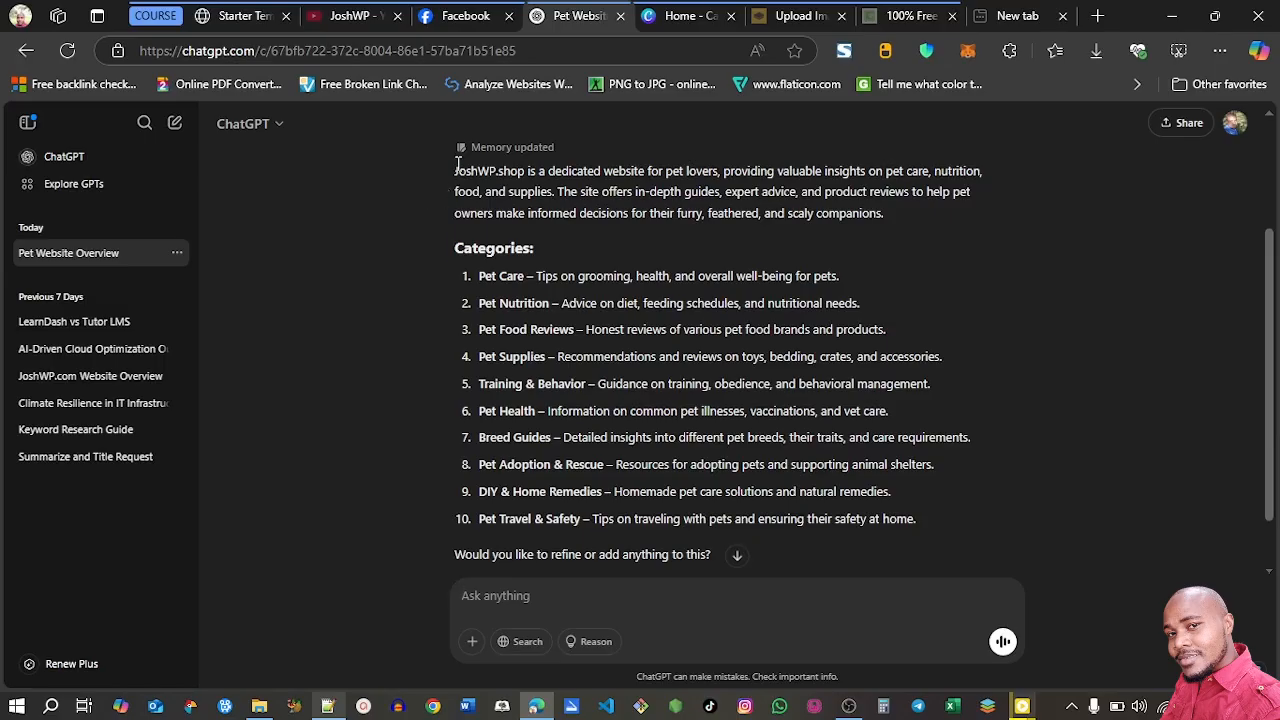
# Copy ChatGPT's website description with its categories into the Kadence "Tell us about yourself" description and continue to the details
pyautogui.moveTo(455, 170); pyautogui.dragTo(930, 520)
pyautogui.hotkey('ctrl', 'c')
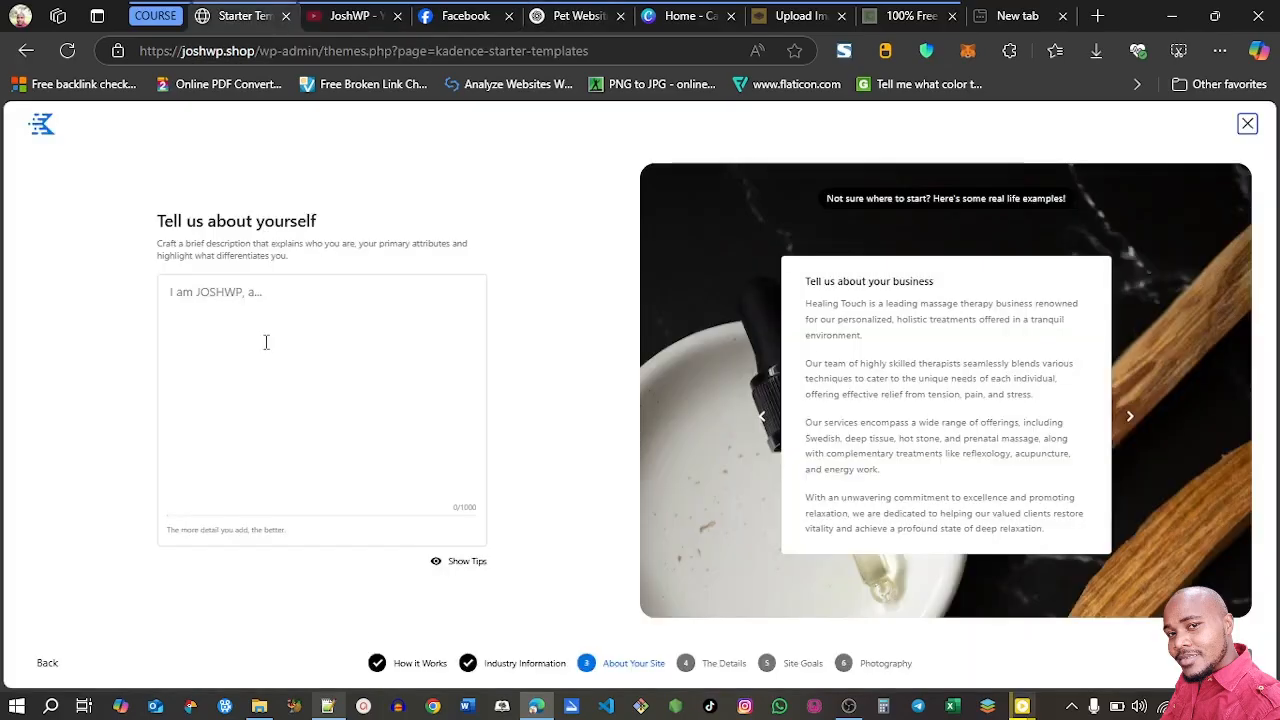
pyautogui.click(266, 343)
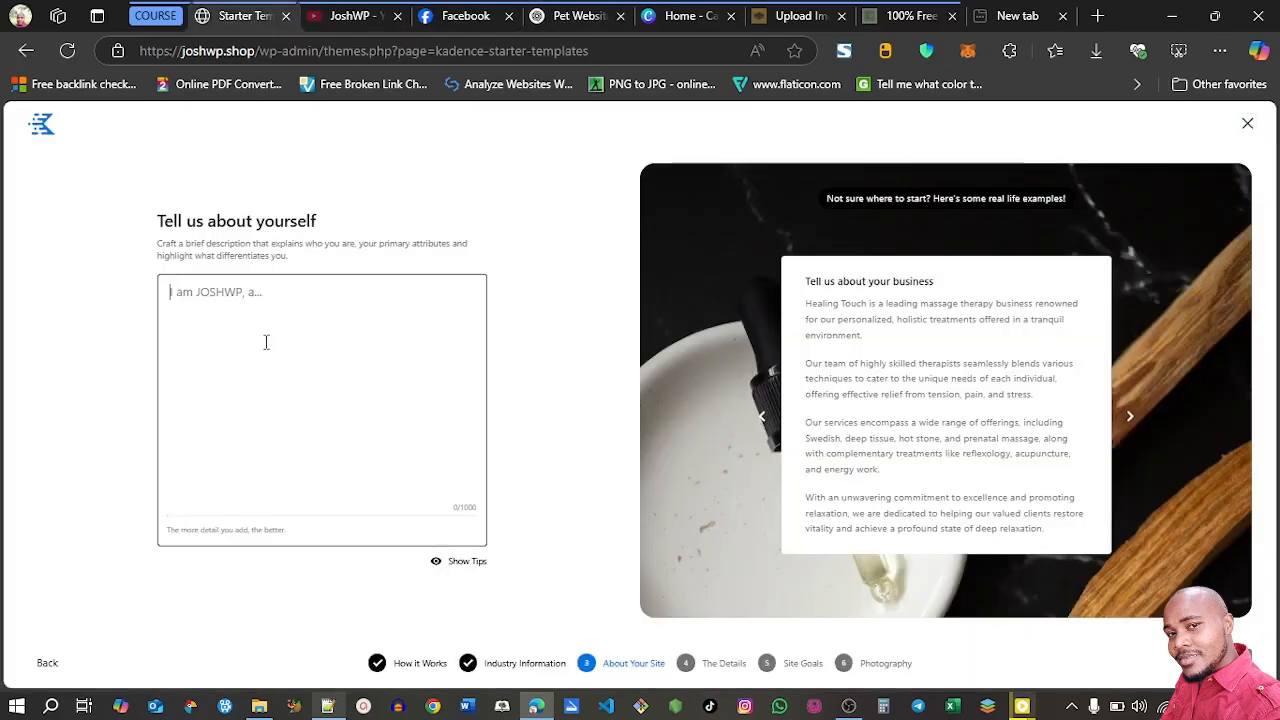
pyautogui.hotkey('ctrl', 'v')
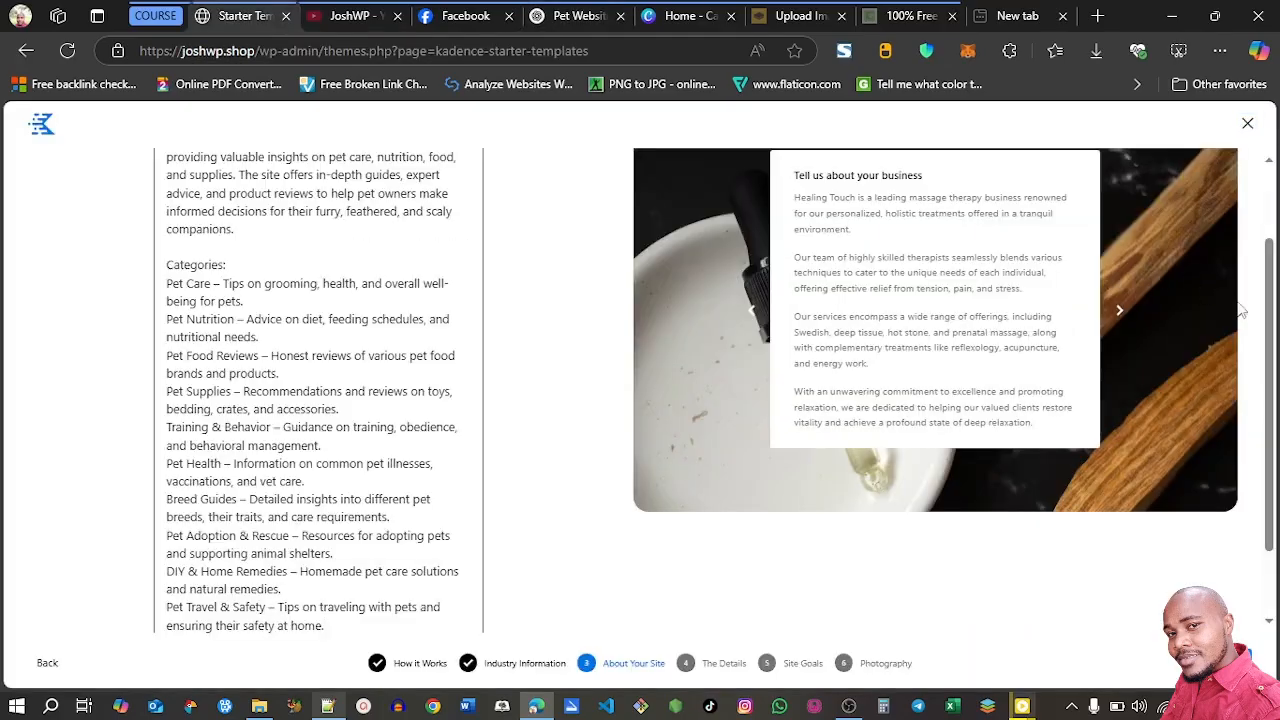
pyautogui.scroll(-1, 1272, 440)
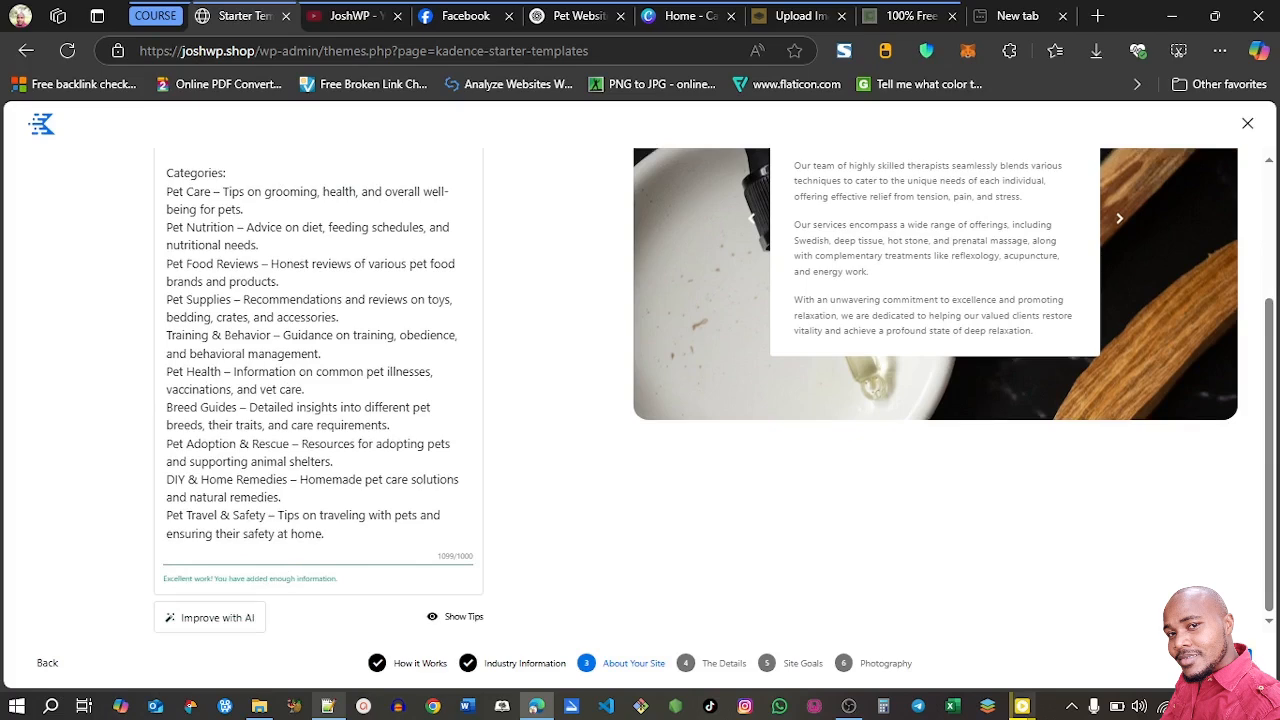
pyautogui.click(1226, 662)
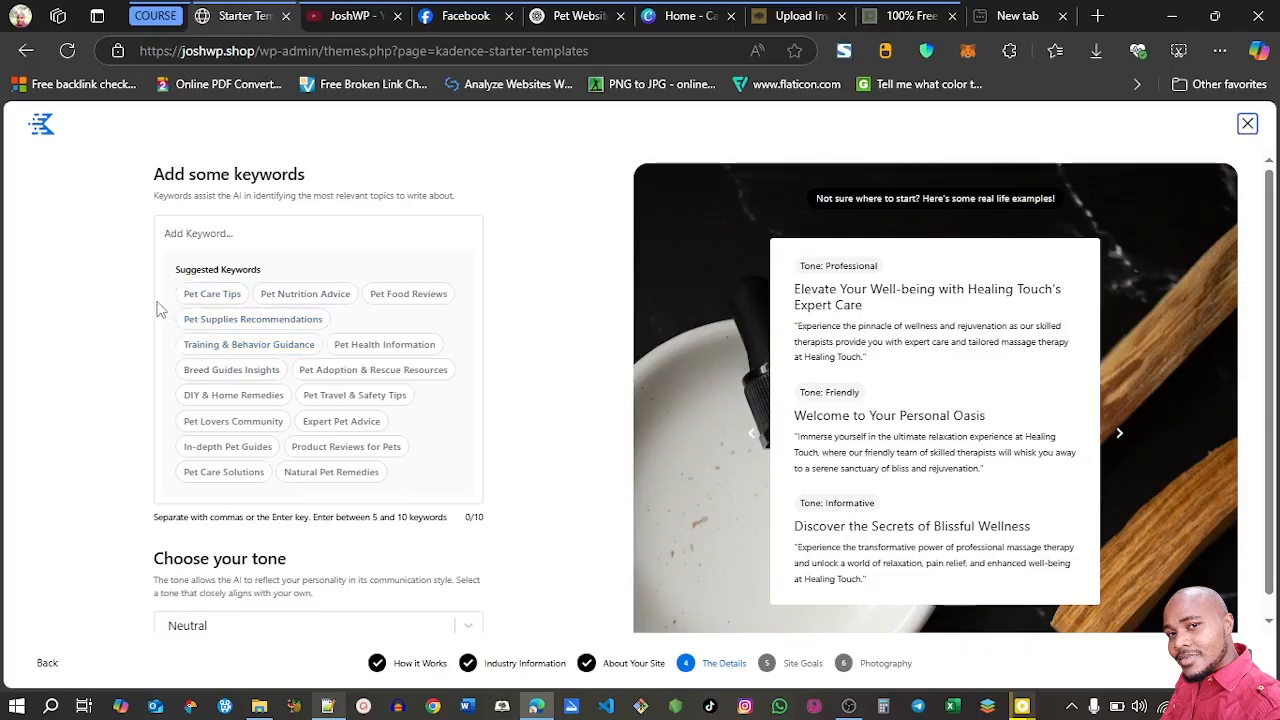
# Add the suggested keywords Pet Care Tips, Pet Food Reviews, Pet Nutrition Advice, Product Reviews for Pets and Pet Lovers Community
pyautogui.click(205, 294)
pyautogui.click(325, 296)
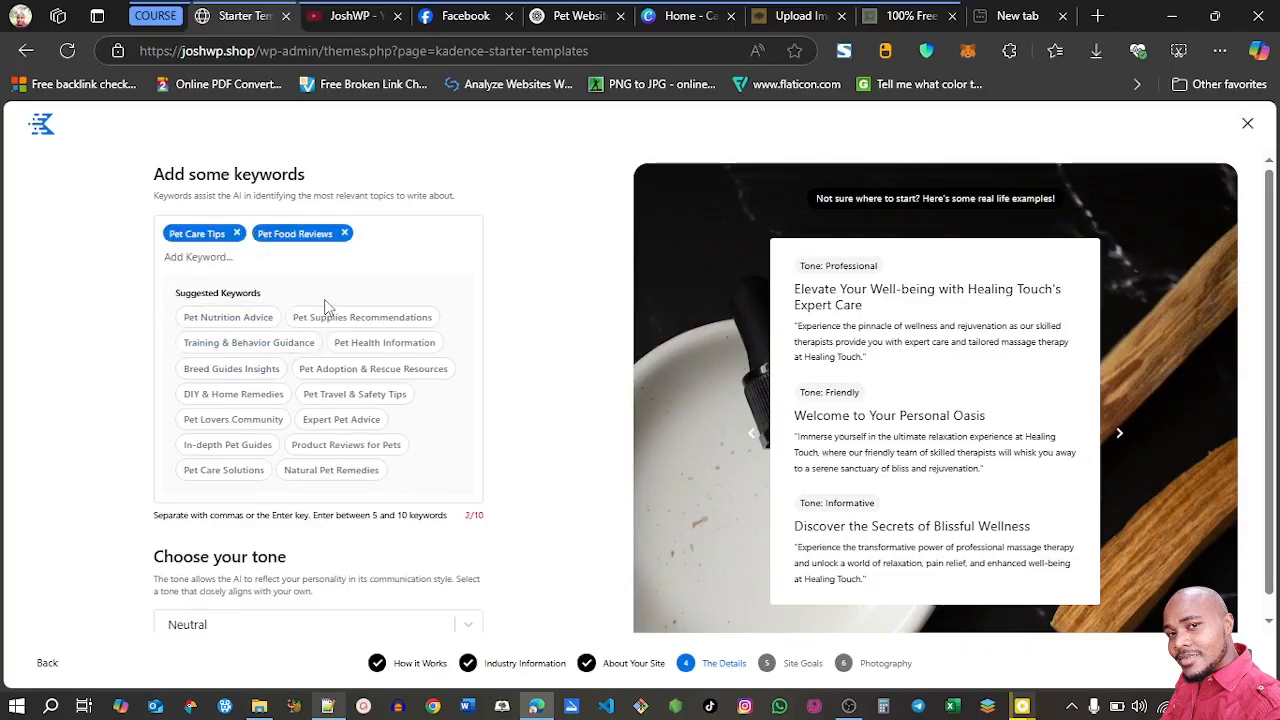
pyautogui.click(228, 320)
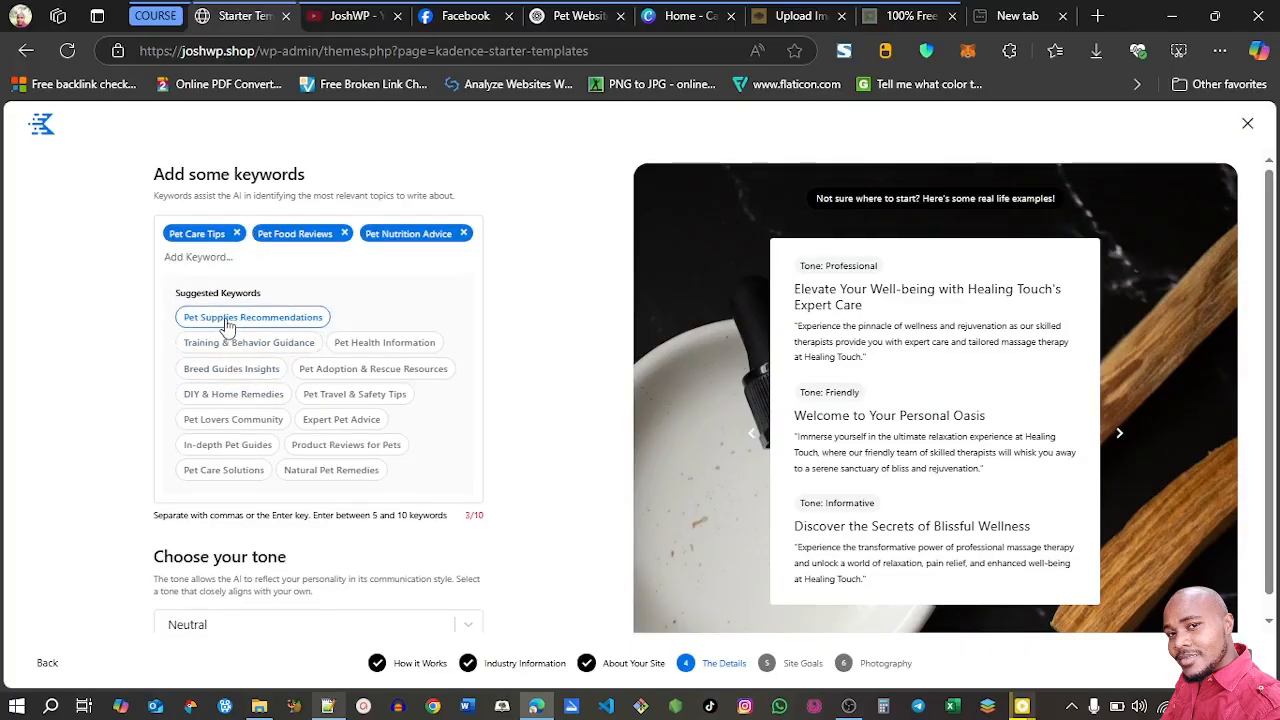
pyautogui.click(350, 450)
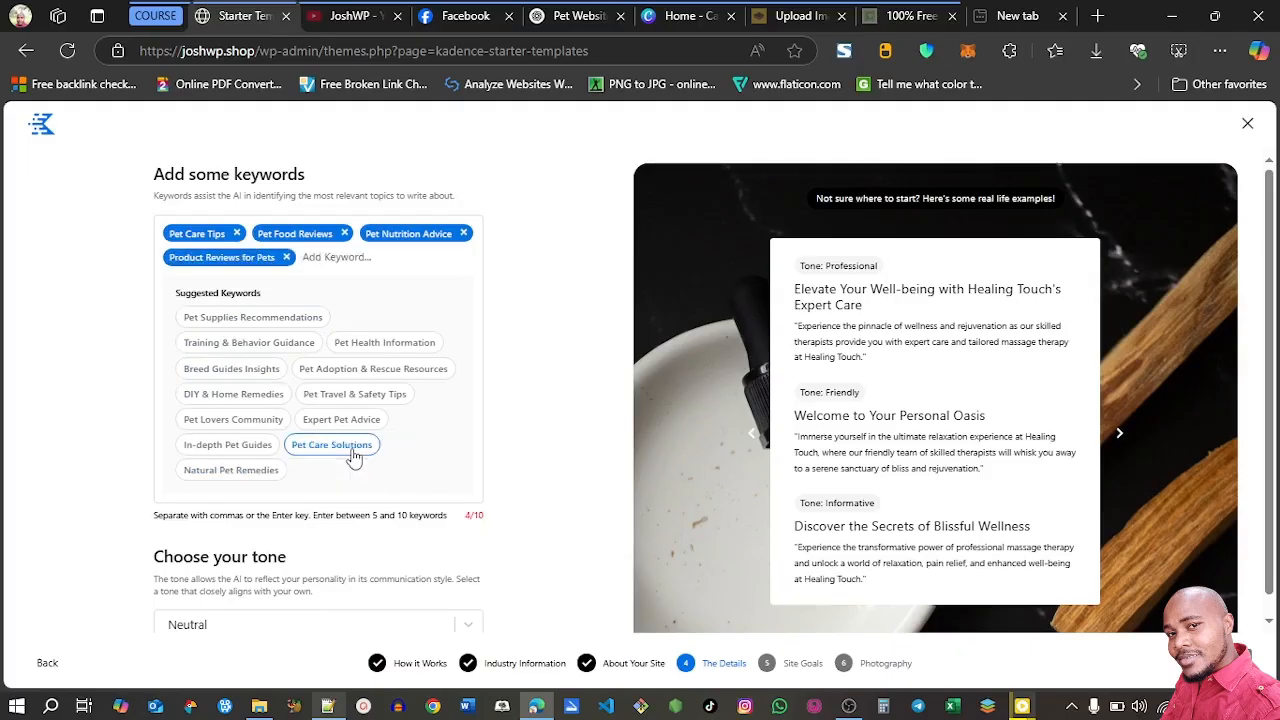
pyautogui.click(222, 421)
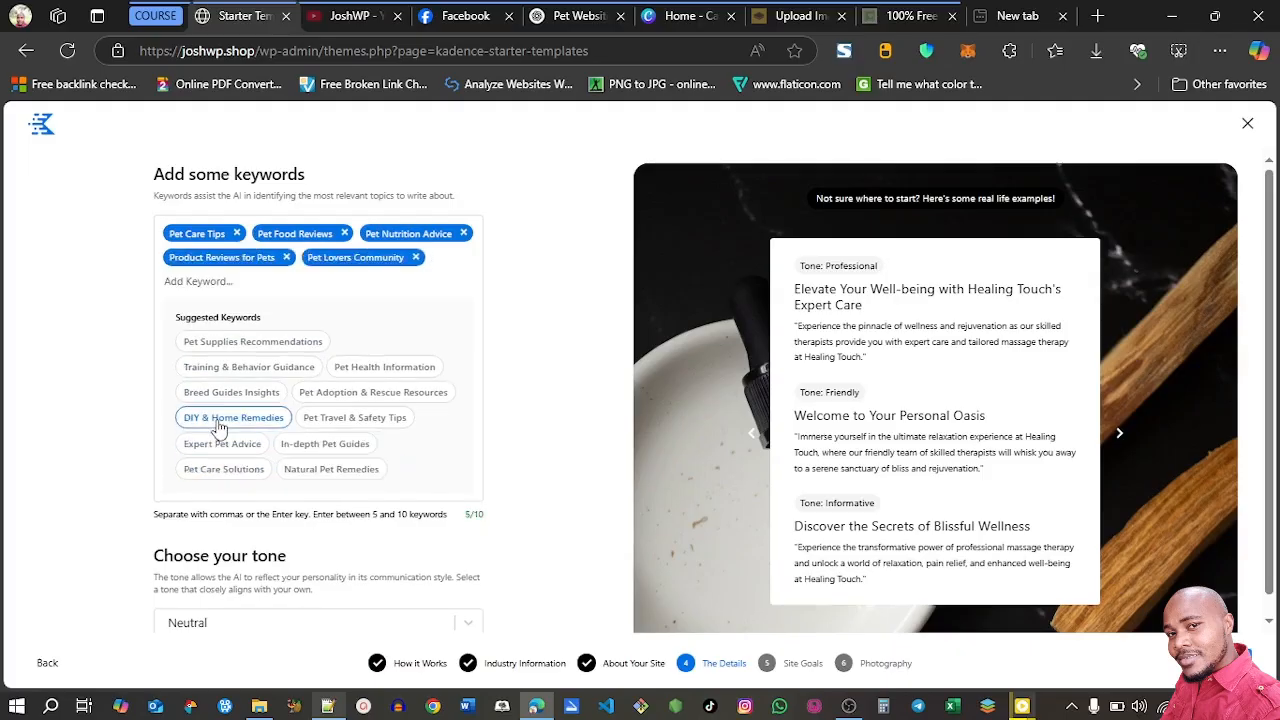
# Add the keywords Pet Travel & Safety Tips, Pet Care Solutions, Breed Guides Insights, Natural Pet Remedies and Pet Adoption & Rescue Resources
pyautogui.click(336, 420)
pyautogui.click(338, 444)
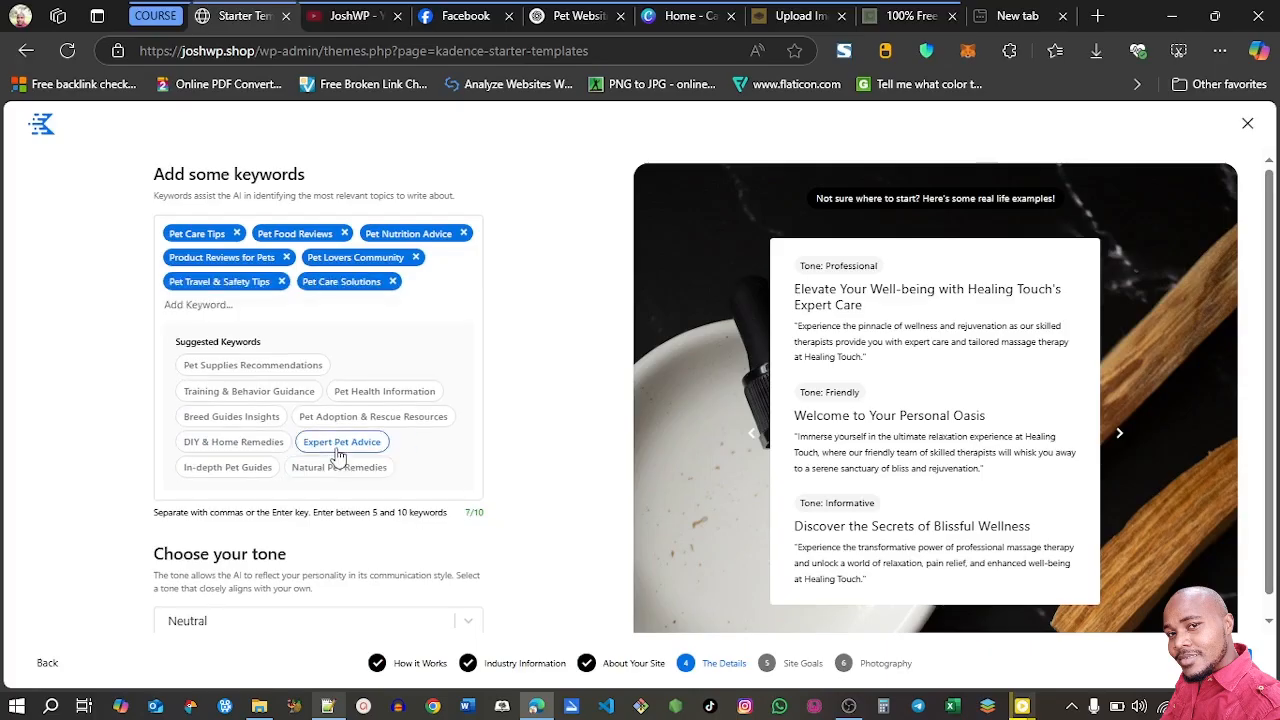
pyautogui.click(235, 420)
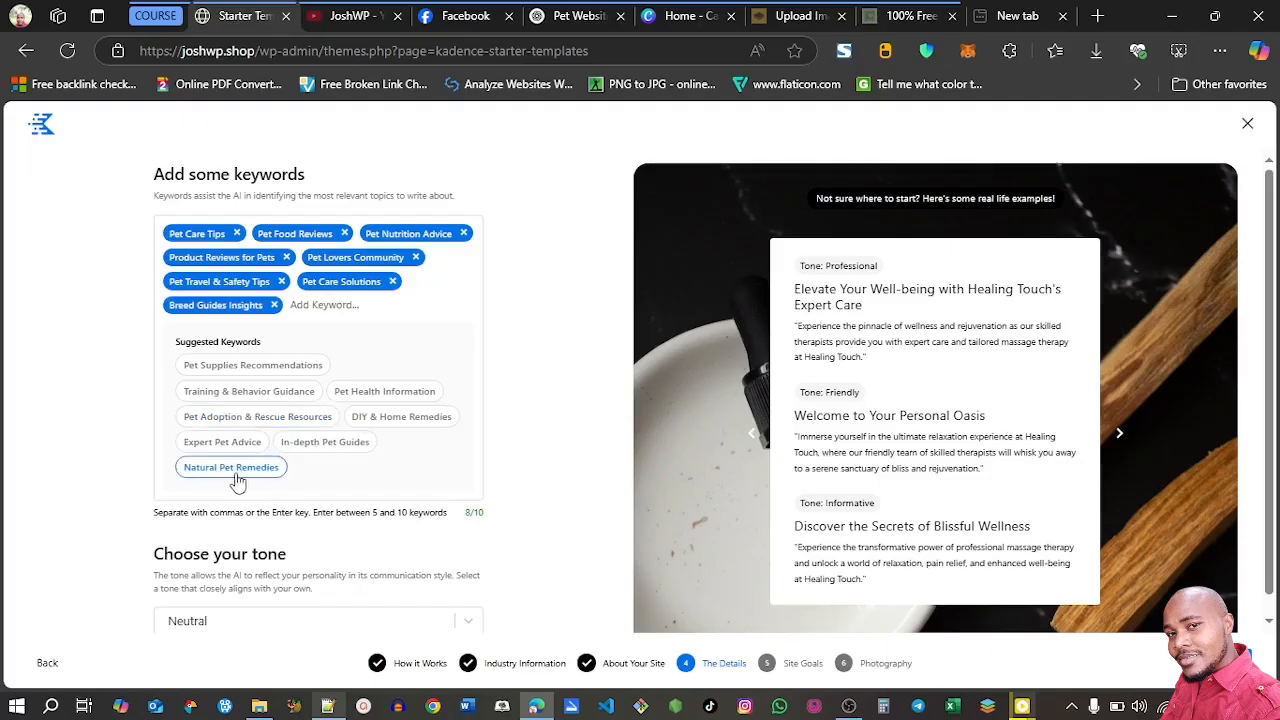
pyautogui.click(232, 468)
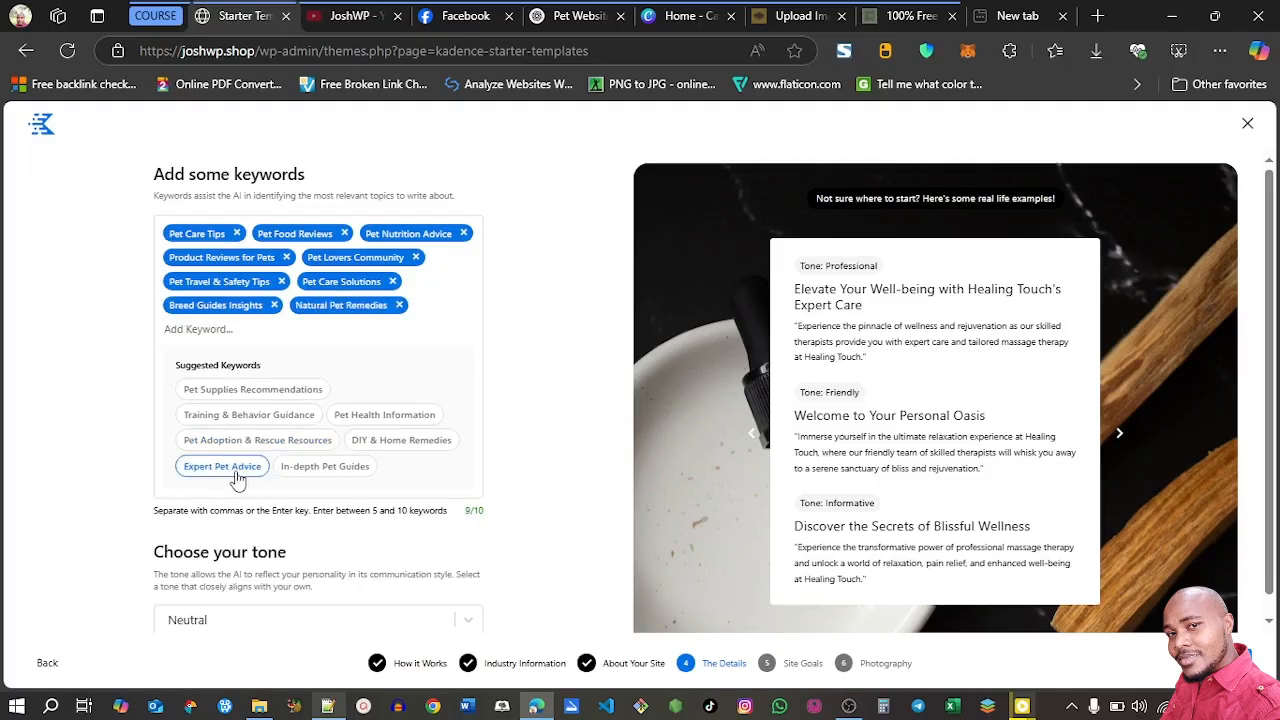
pyautogui.click(240, 444)
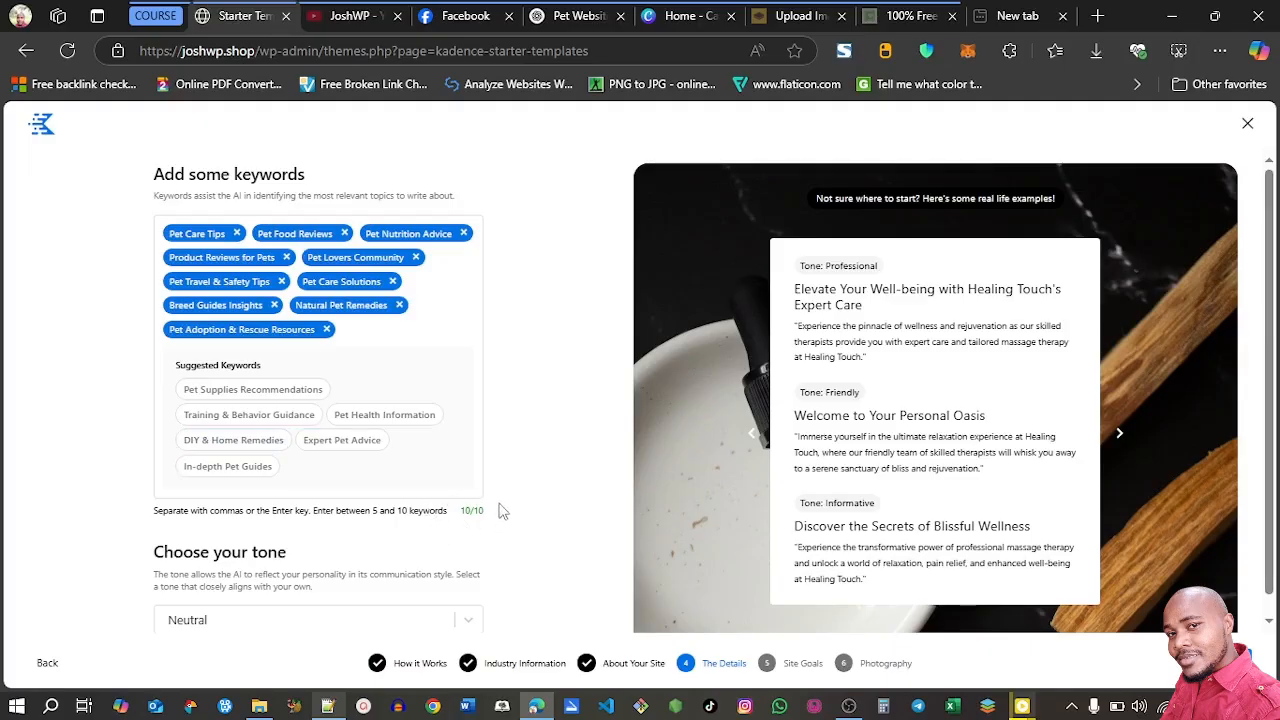
# Look through the available tones, keep Neutral and continue to the site goals
pyautogui.scroll(-1, 503, 510)
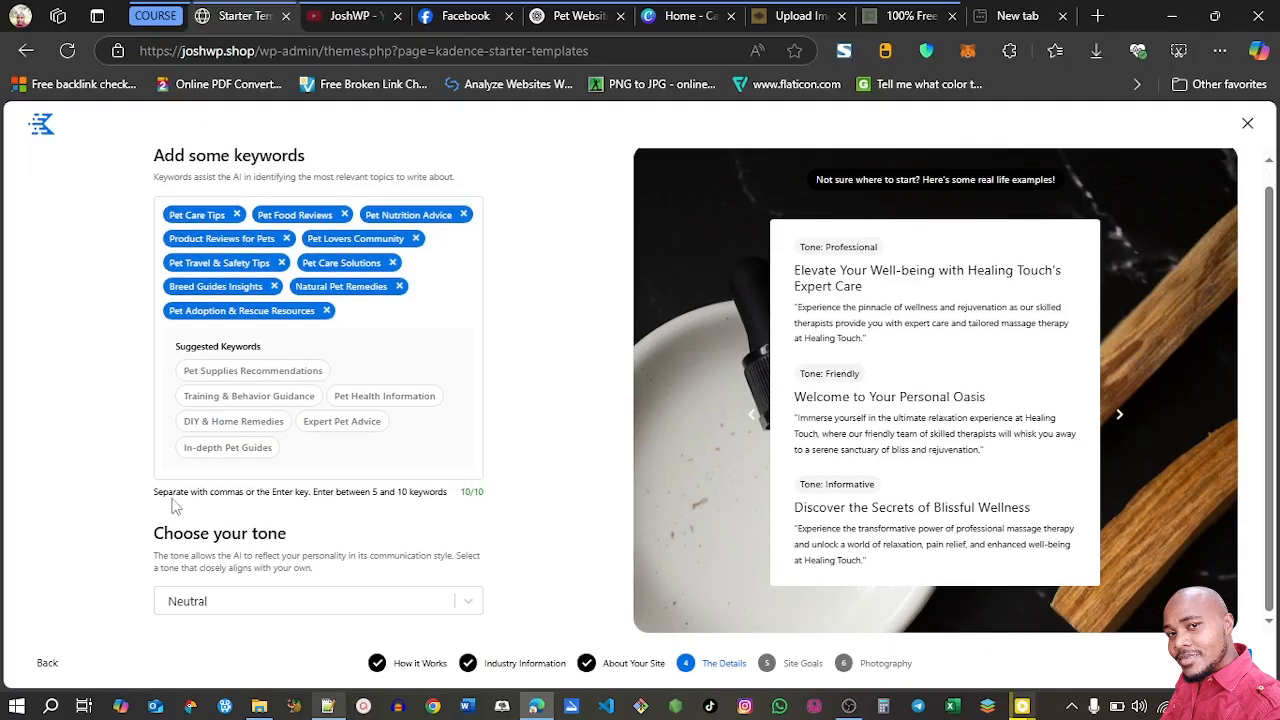
pyautogui.click(450, 604)
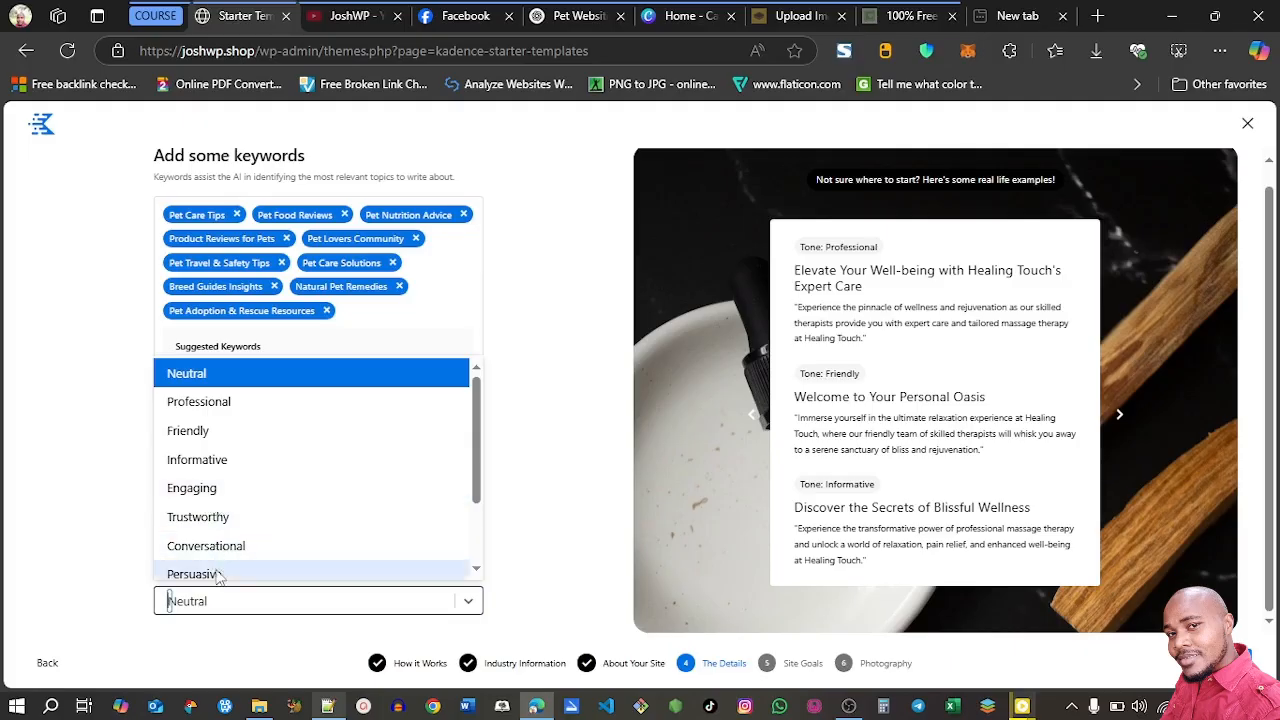
pyautogui.click(530, 571)
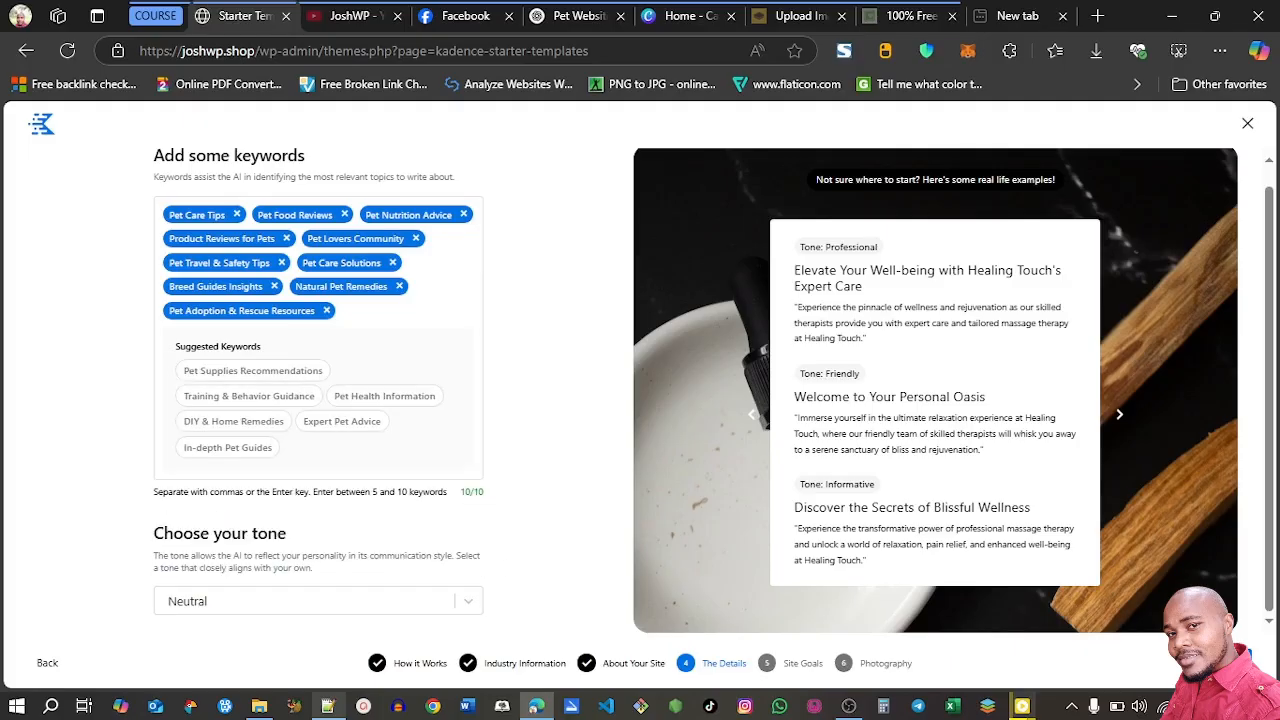
pyautogui.click(1228, 659)
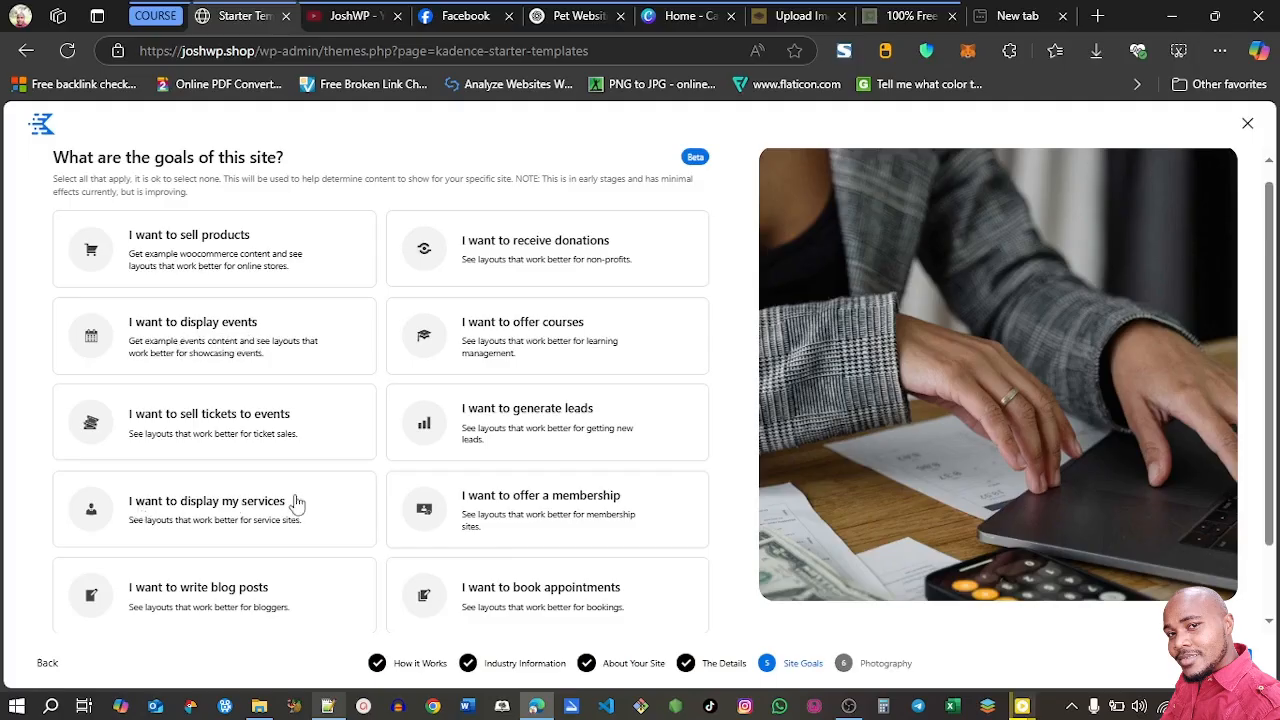
# Choose writing blog posts as the site goal and generate the starter templates with the suggested image collections
pyautogui.click(145, 605)
pyautogui.scroll(-1, 145, 605)
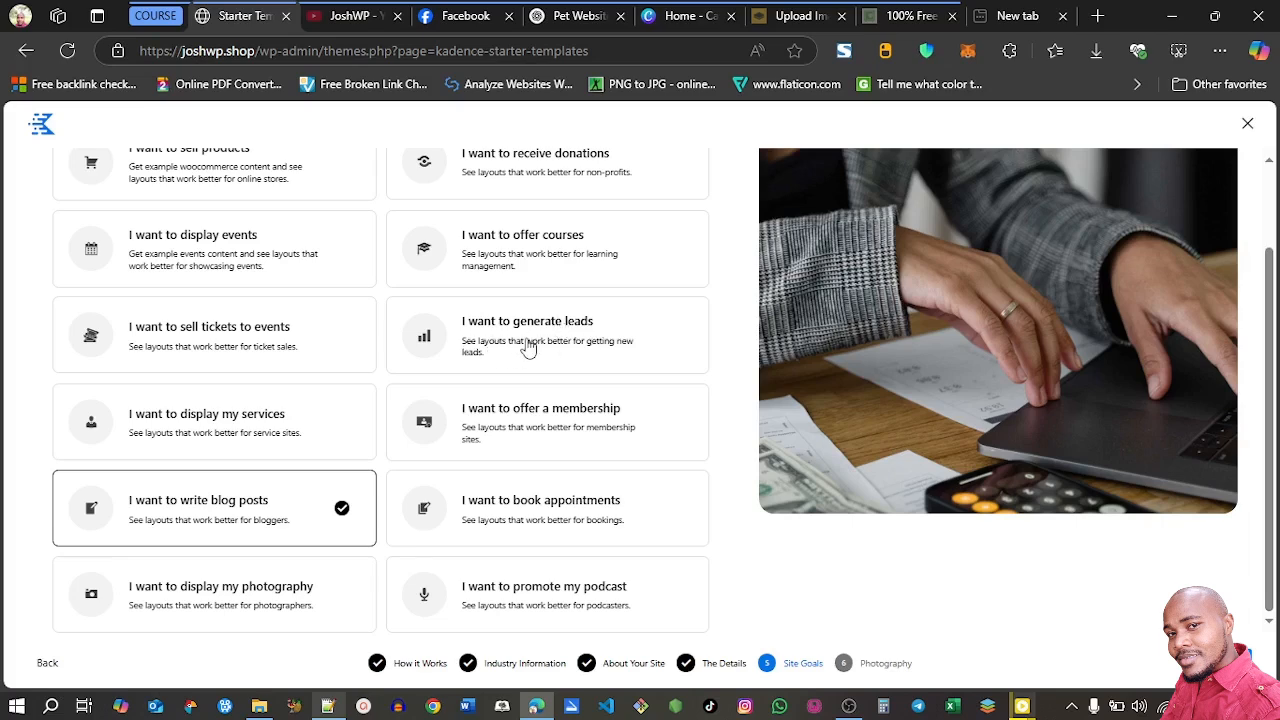
pyautogui.scroll(1, 550, 260)
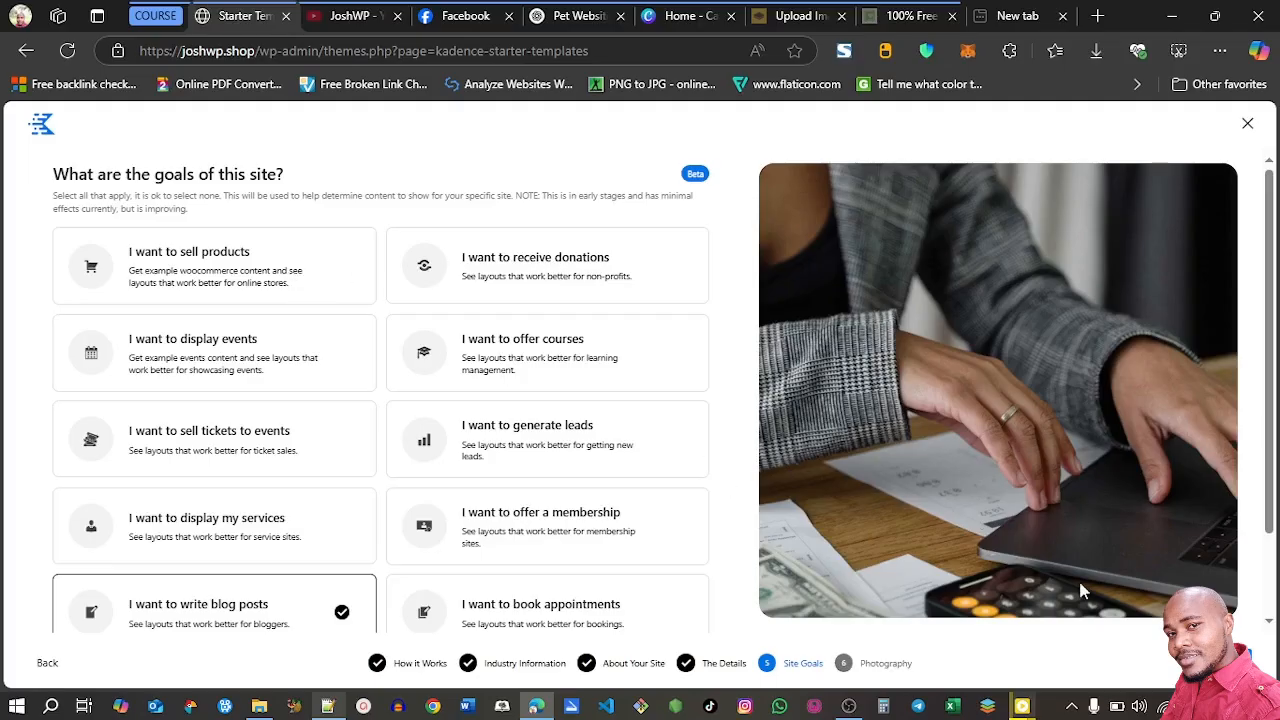
pyautogui.click(1018, 706)
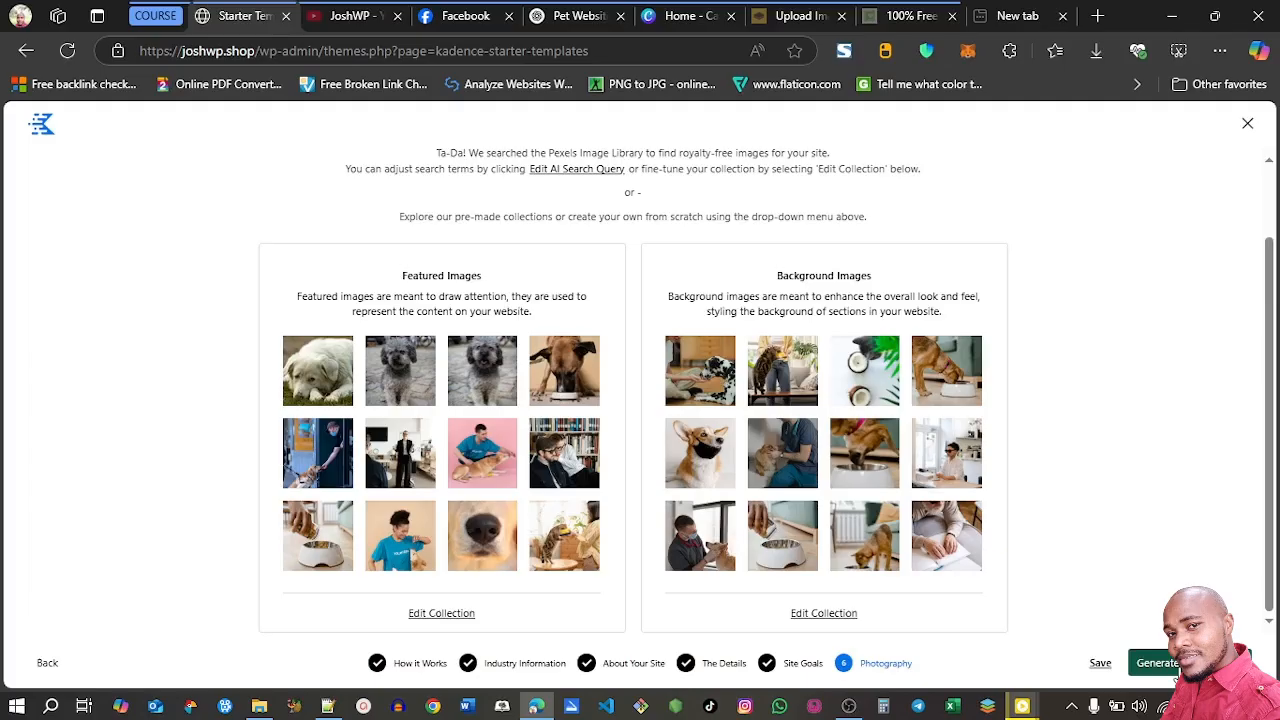
pyautogui.click(1160, 663)
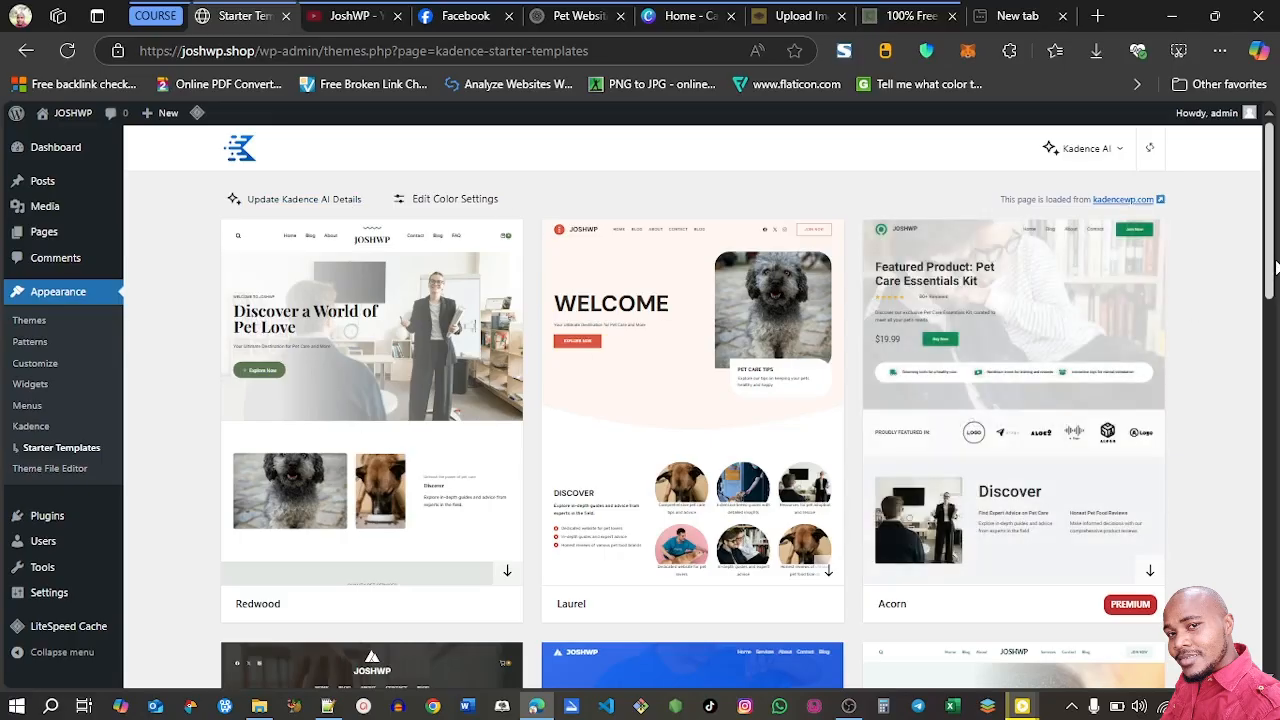
# Preview the Redwood starter template and return to the template list
pyautogui.moveTo(1275, 265)
pyautogui.mouseDown()
pyautogui.moveTo(1272, 675)
pyautogui.moveTo(1266, 422)
pyautogui.moveTo(1279, 258)
pyautogui.mouseUp()
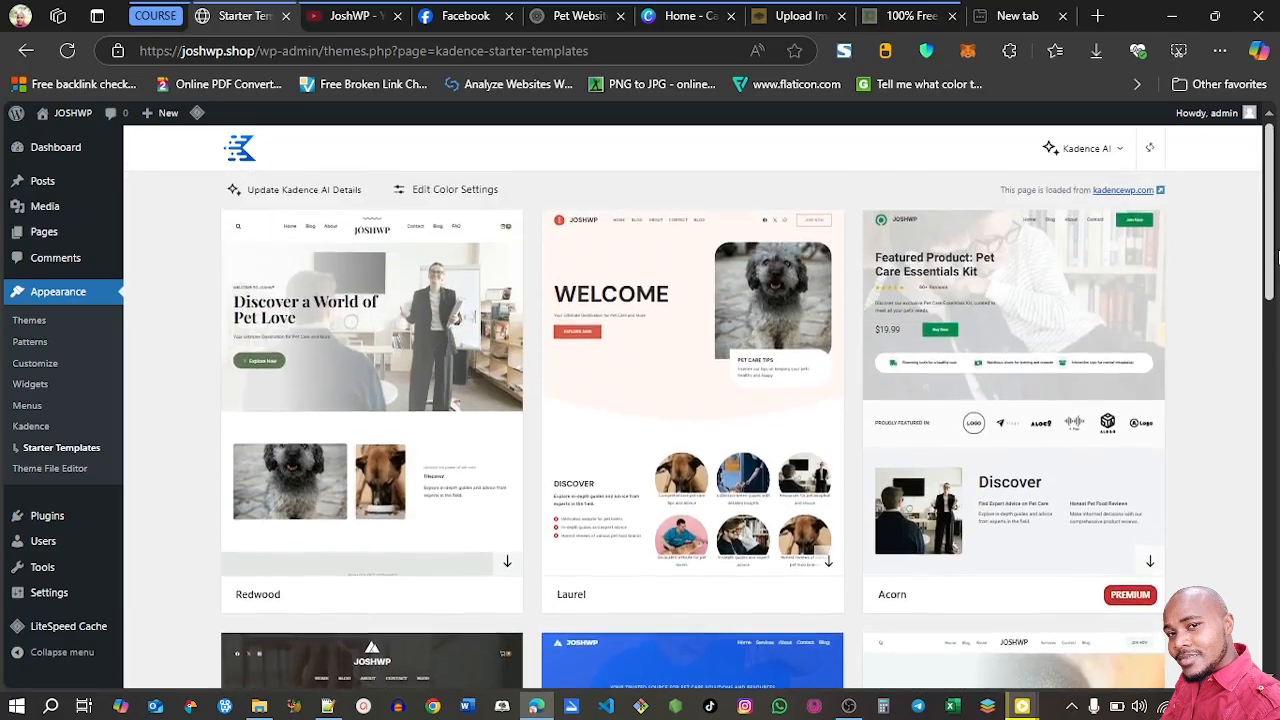
pyautogui.click(365, 383)
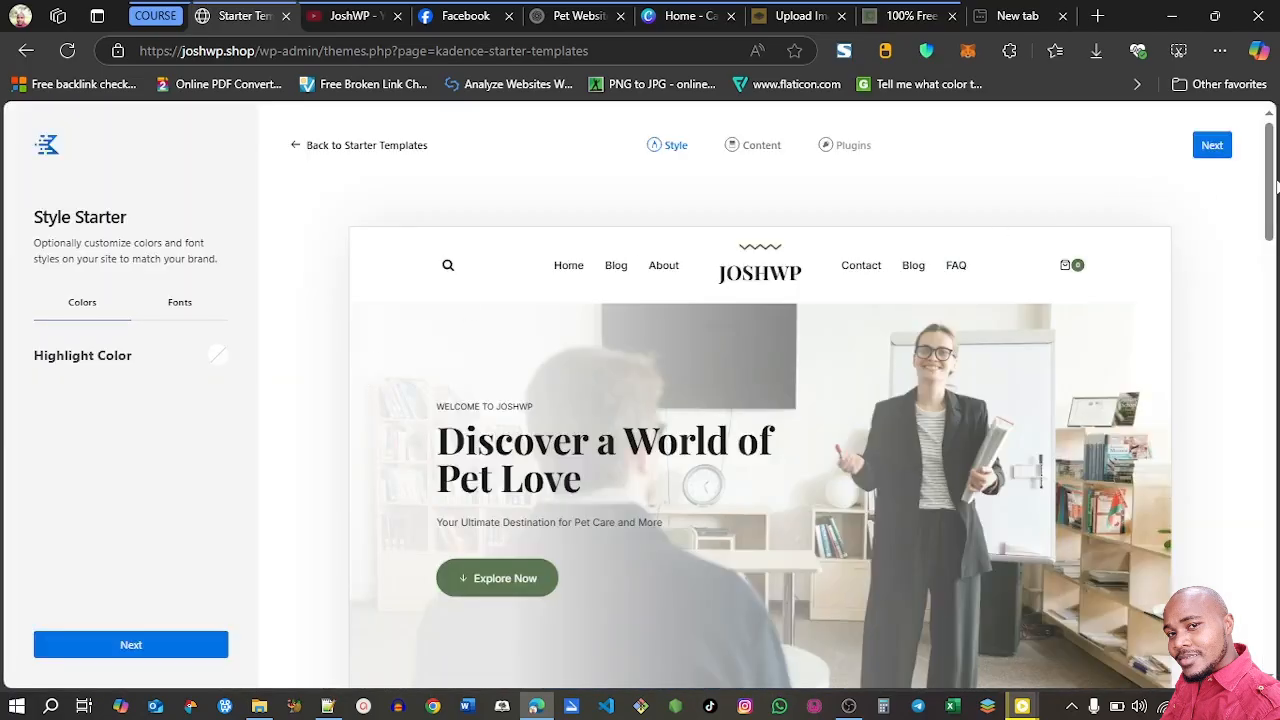
pyautogui.moveTo(1275, 191)
pyautogui.mouseDown()
pyautogui.moveTo(1271, 618)
pyautogui.moveTo(1271, 190)
pyautogui.mouseUp()
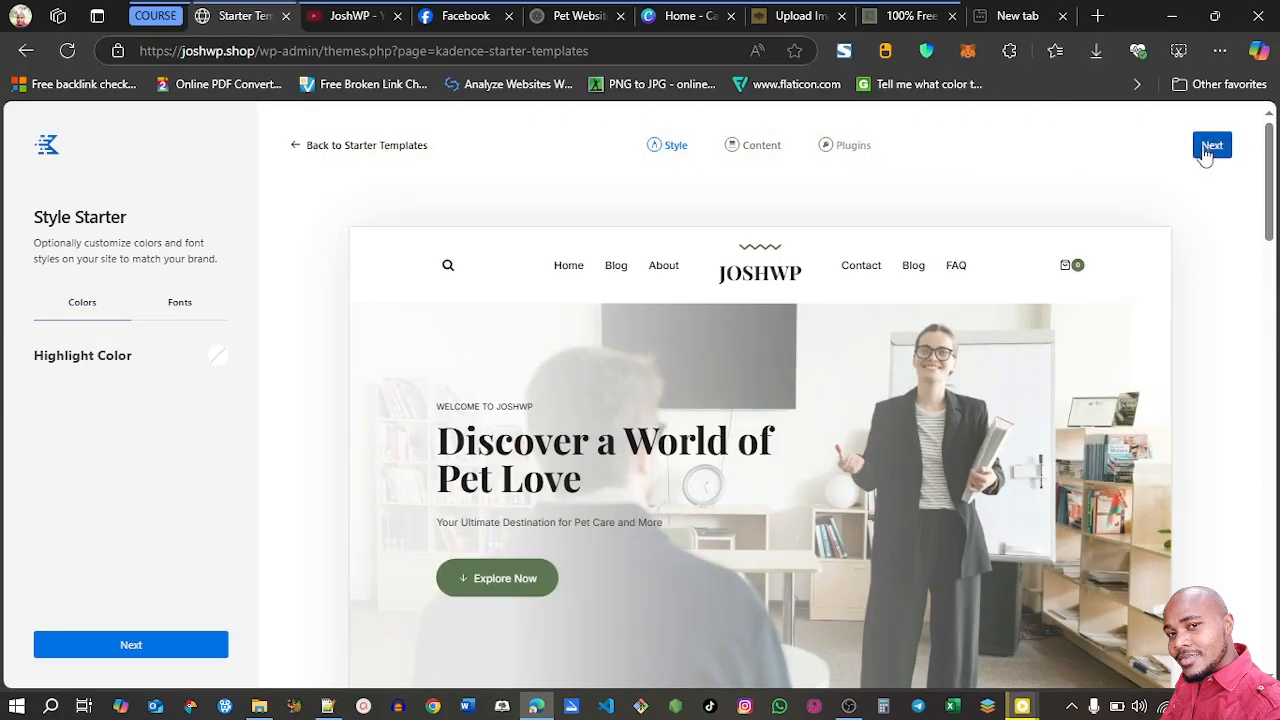
pyautogui.click(300, 148)
# Preview the Cedar starter template from its header down to its footer, and return to the template list
pyautogui.scroll(-5, 1271, 352)
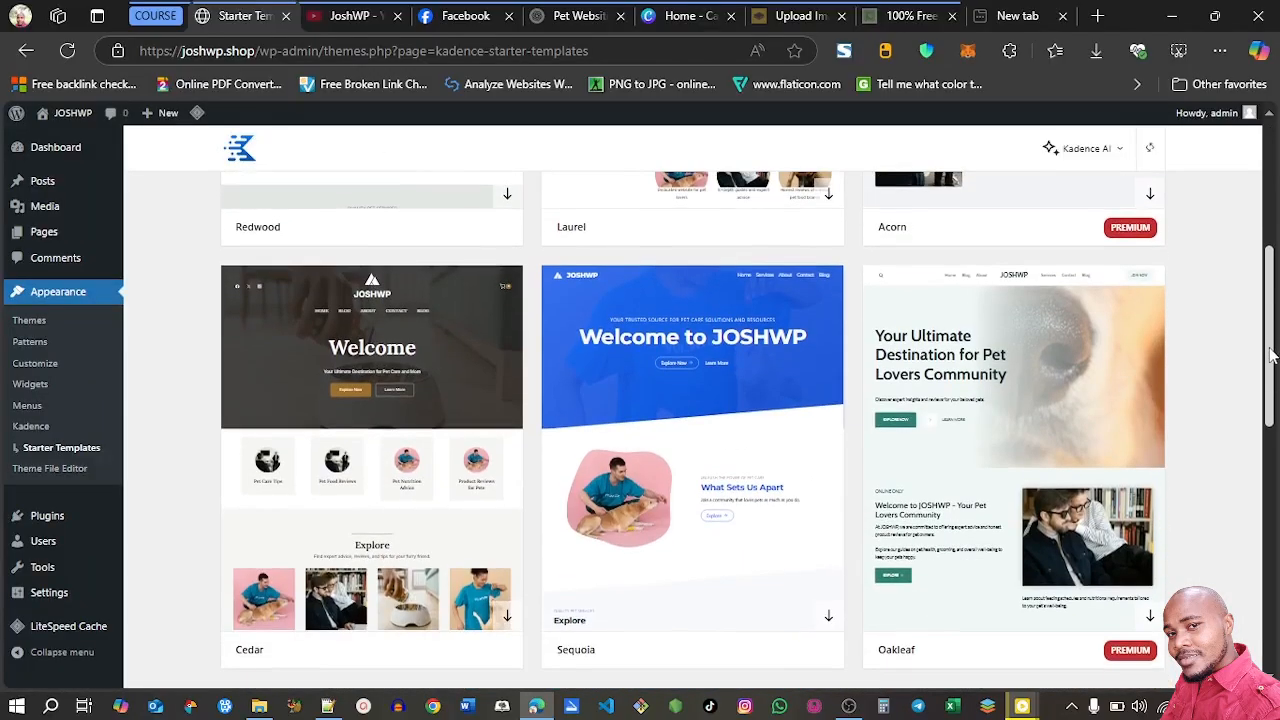
pyautogui.scroll(-1, 1271, 360)
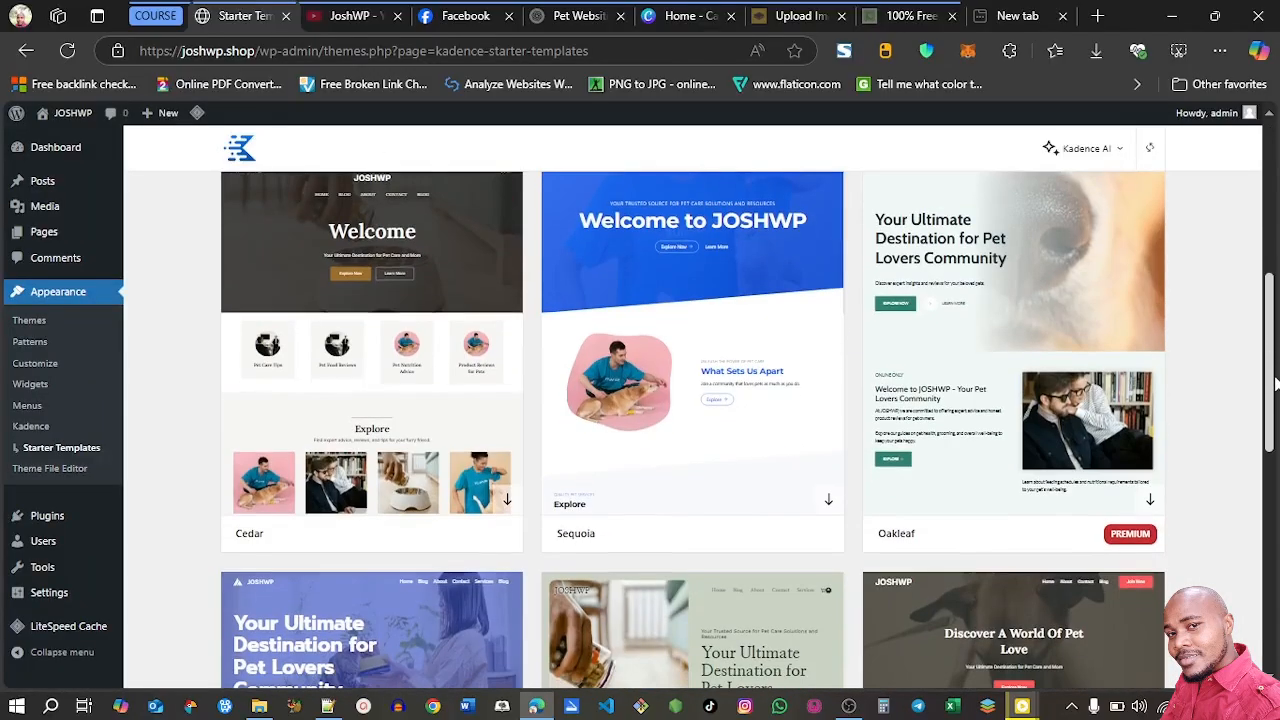
pyautogui.click(364, 328)
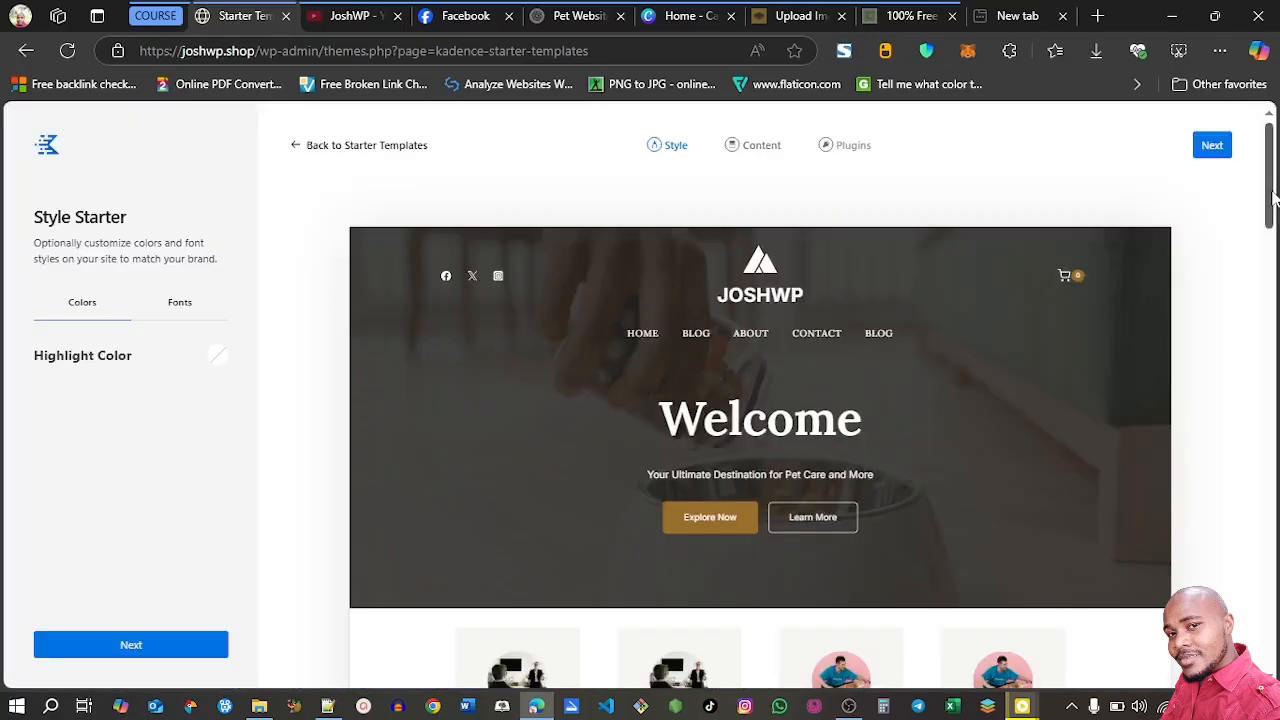
pyautogui.scroll(-3, 1271, 200)
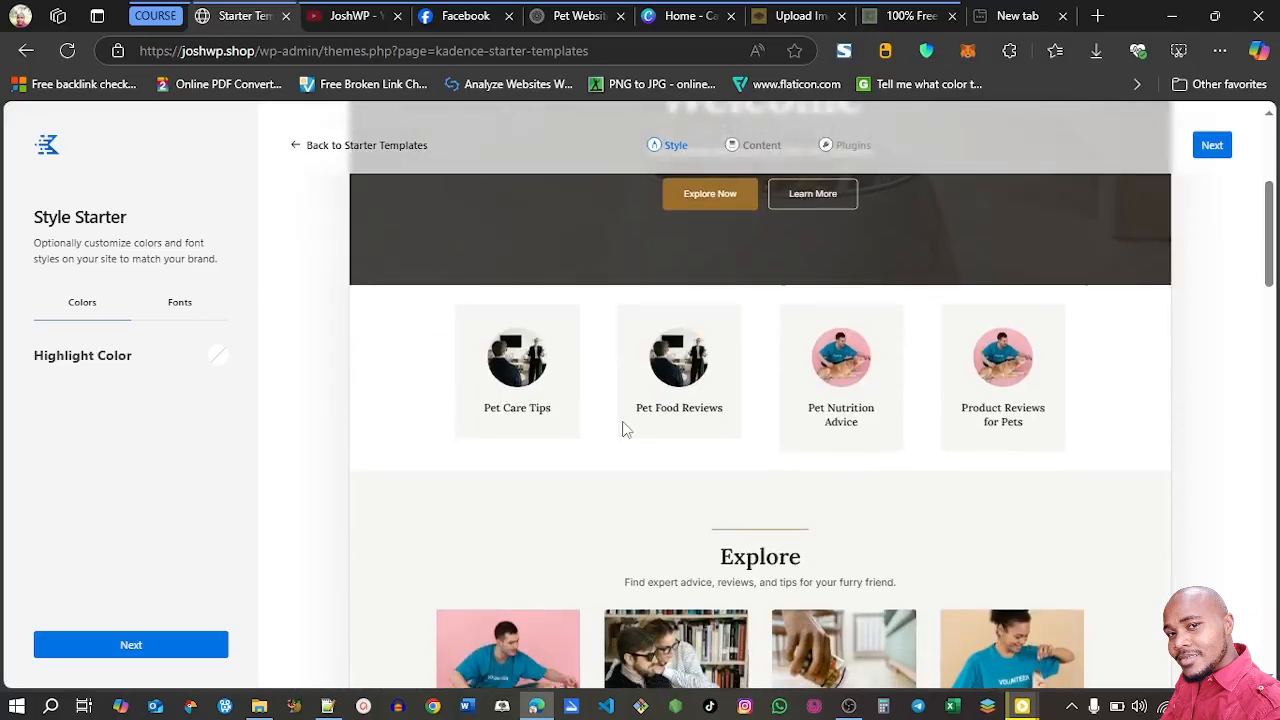
pyautogui.moveTo(1268, 270); pyautogui.dragTo(1261, 323)
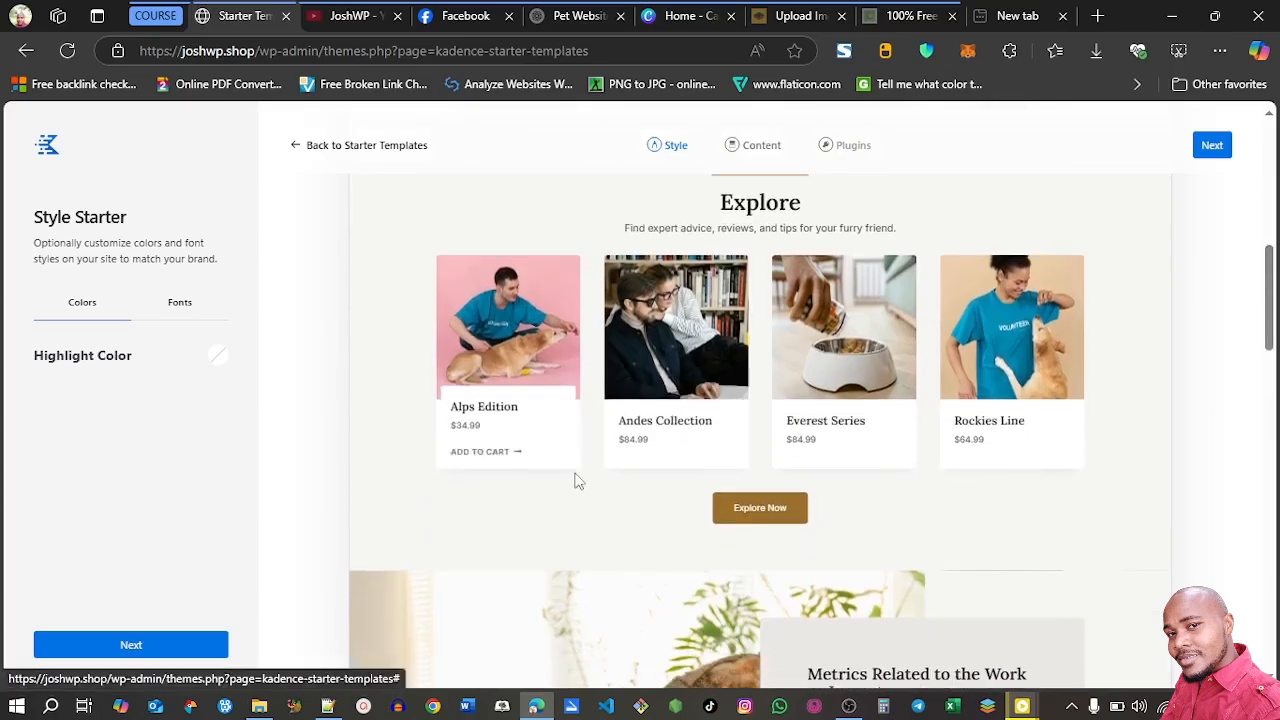
pyautogui.moveTo(1272, 277); pyautogui.dragTo(1275, 600)
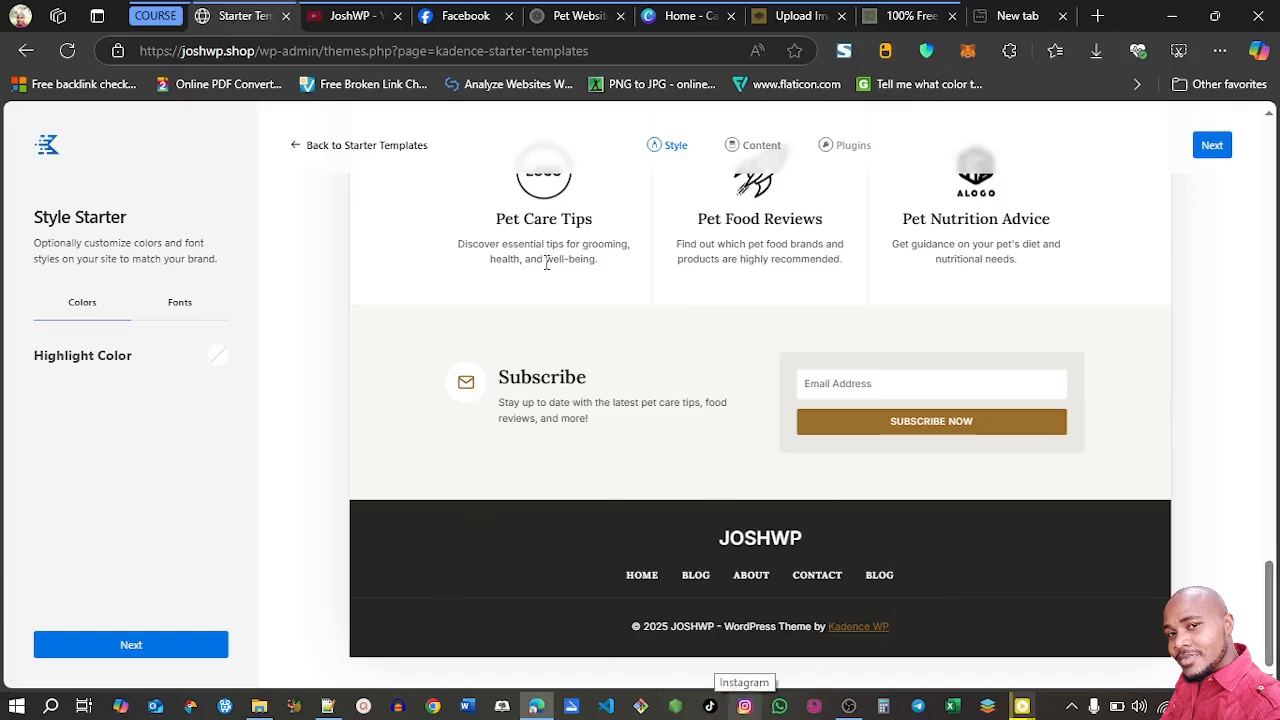
pyautogui.click(298, 147)
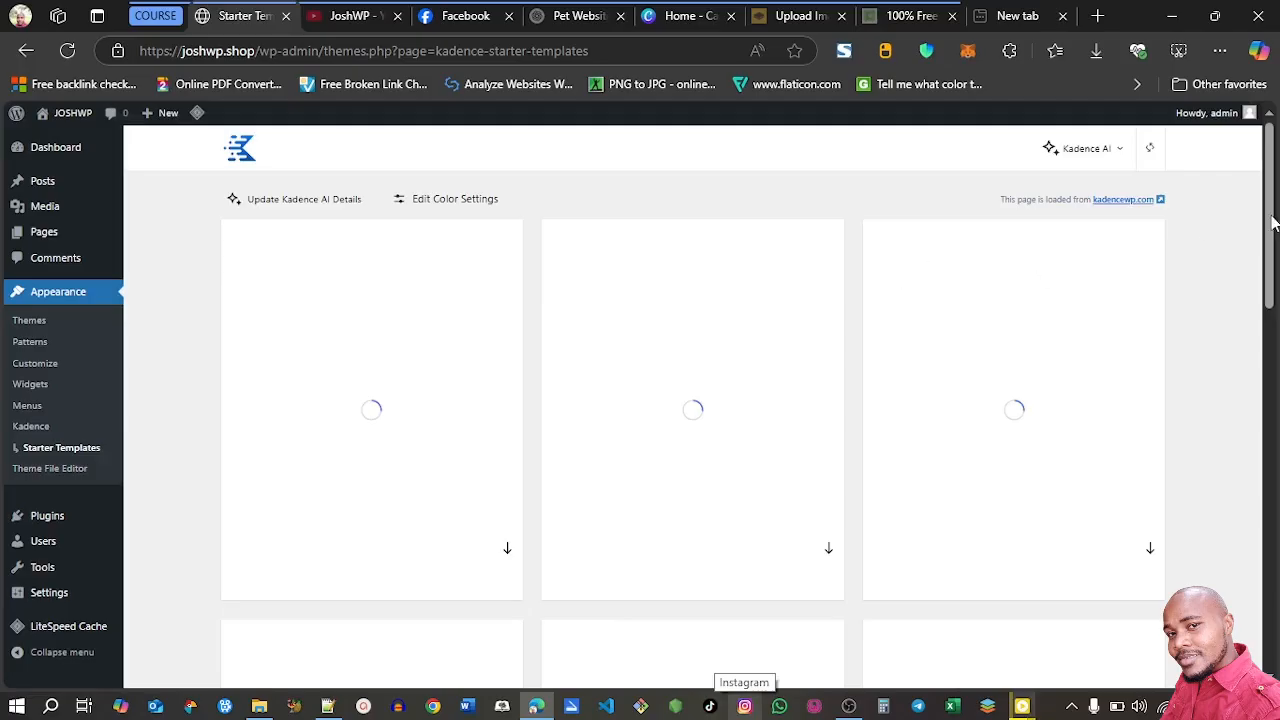
# Preview the Cherry starter template and return to the template list
pyautogui.scroll(-8, 1113, 362)
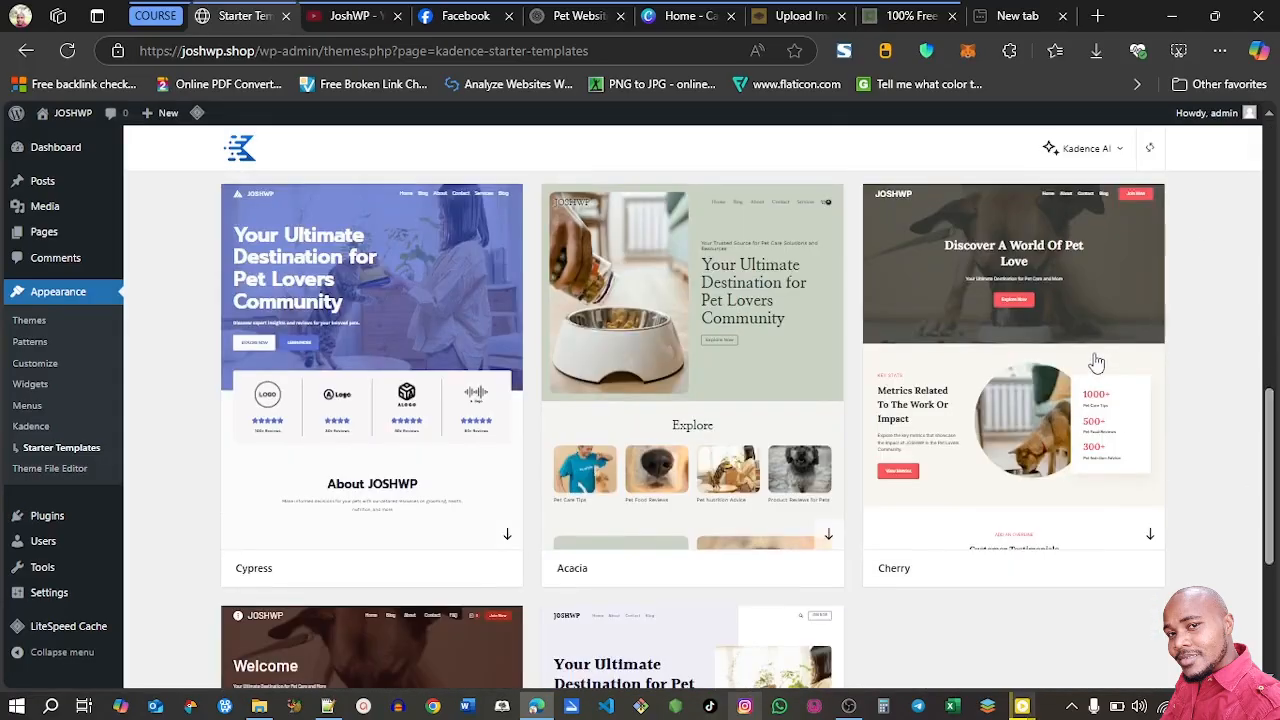
pyautogui.click(1025, 320)
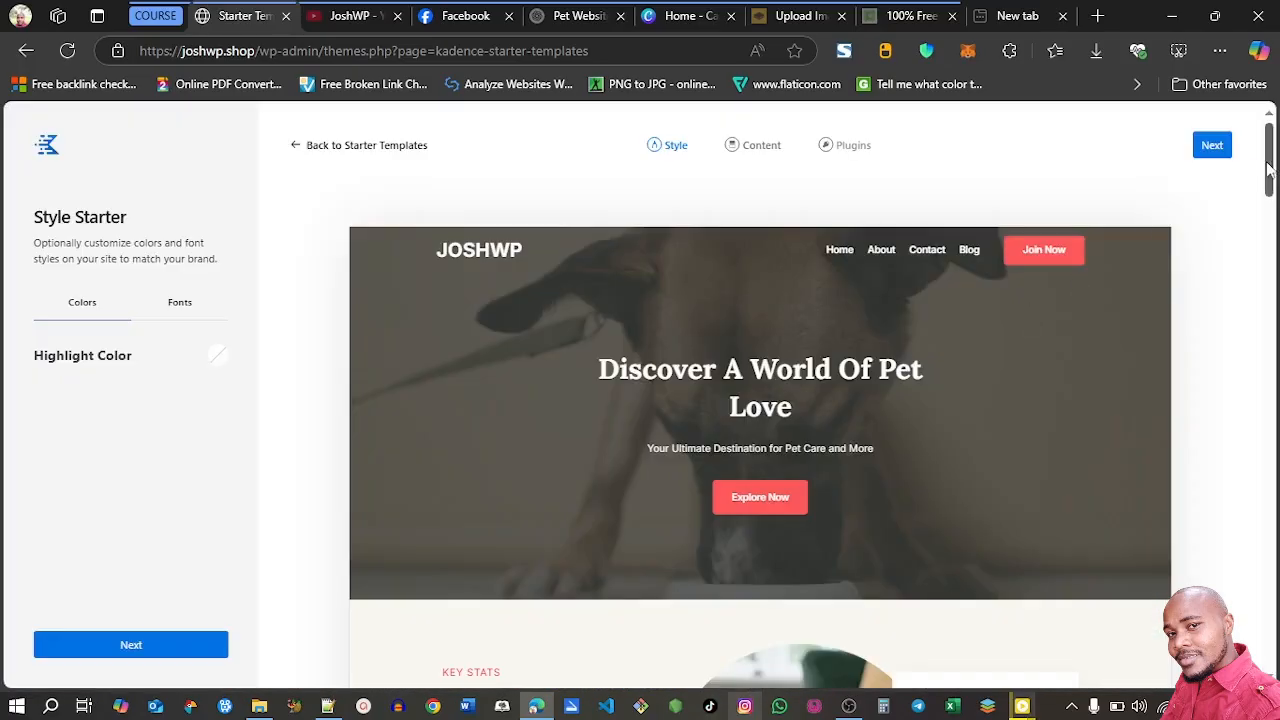
pyautogui.moveTo(1272, 170)
pyautogui.mouseDown()
pyautogui.moveTo(1270, 625)
pyautogui.moveTo(1268, 152)
pyautogui.mouseUp()
pyautogui.click(293, 147)
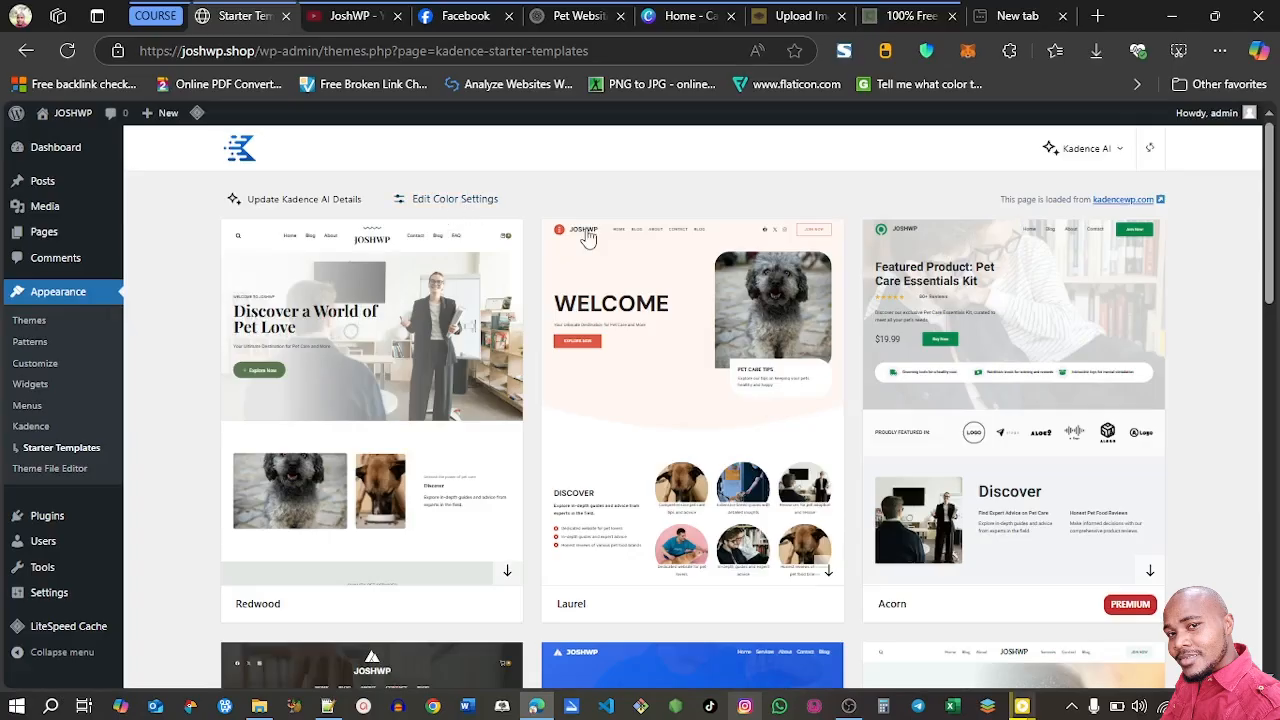
# Choose the Cedar starter template with its default style and review the pages selected for installation
pyautogui.moveTo(1272, 224); pyautogui.dragTo(1275, 360)
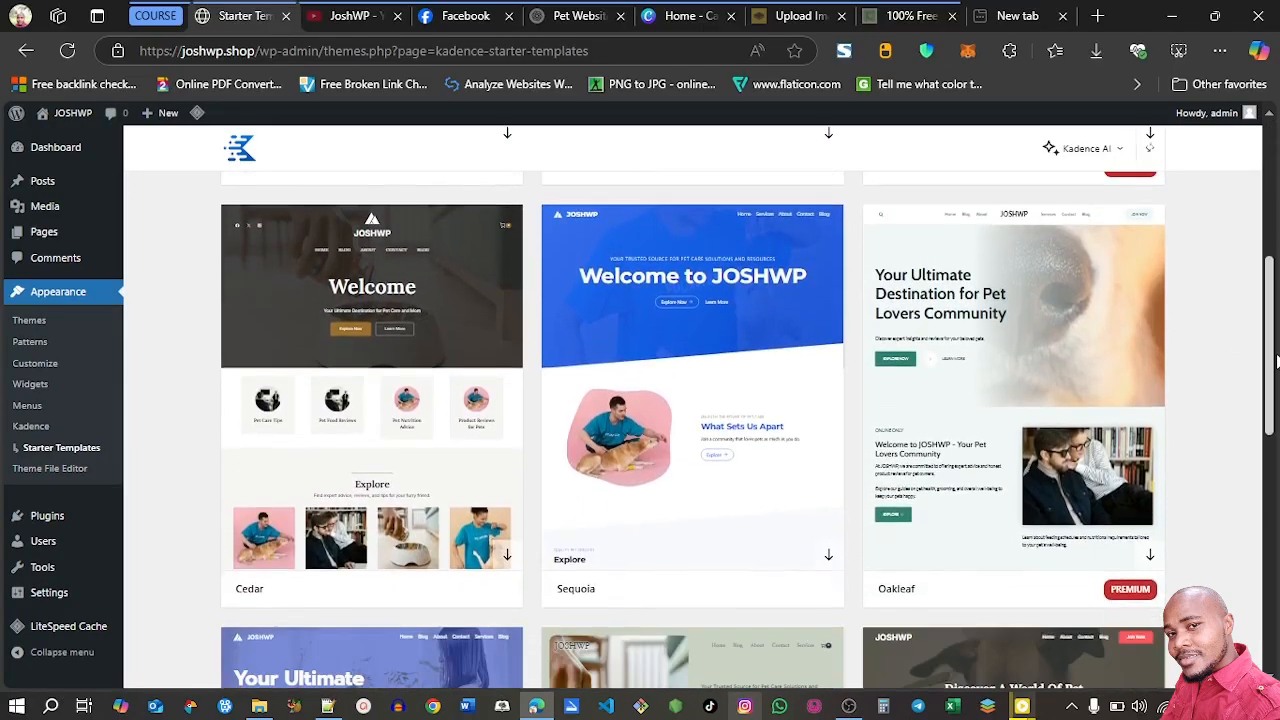
pyautogui.click(350, 308)
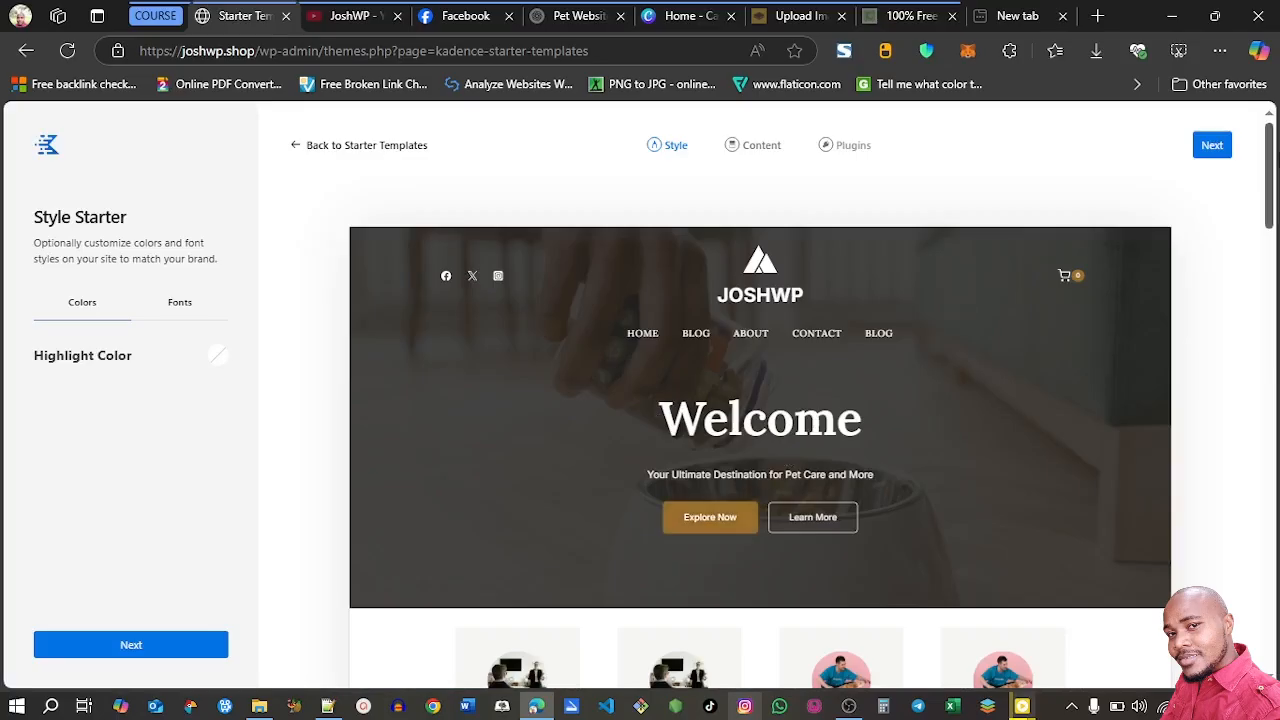
pyautogui.moveTo(1272, 165); pyautogui.dragTo(1274, 215)
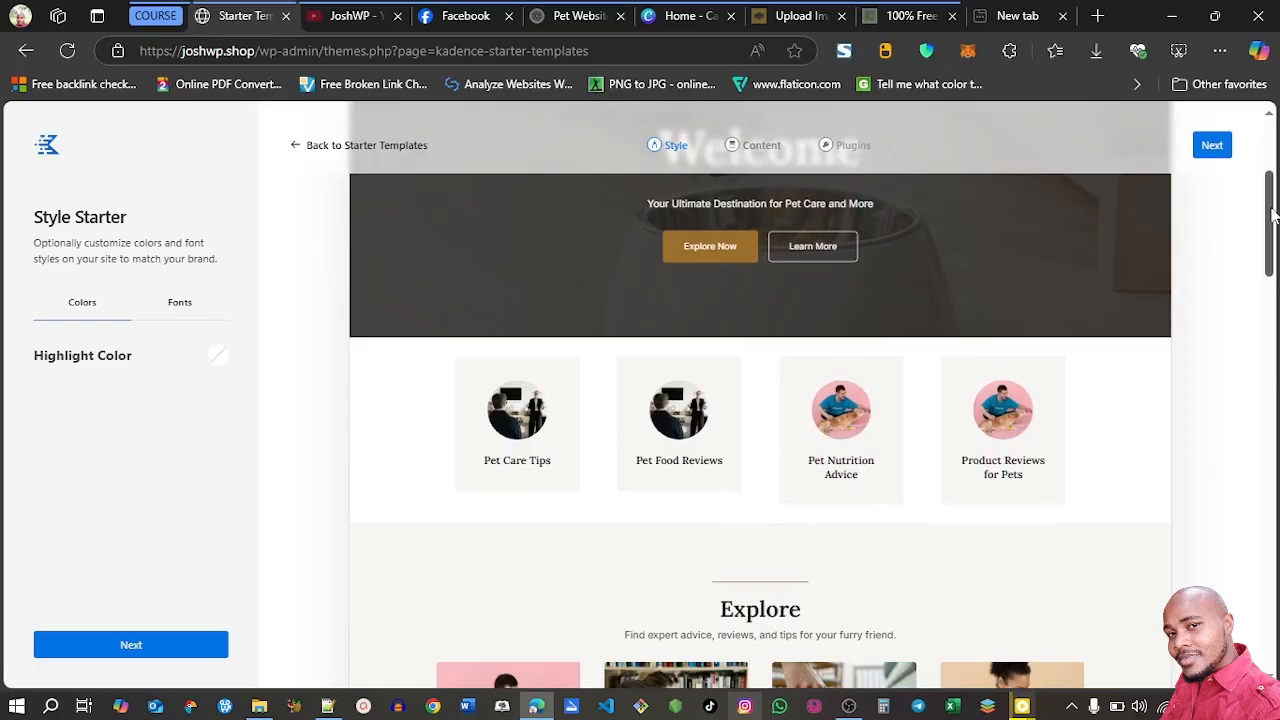
pyautogui.click(1213, 146)
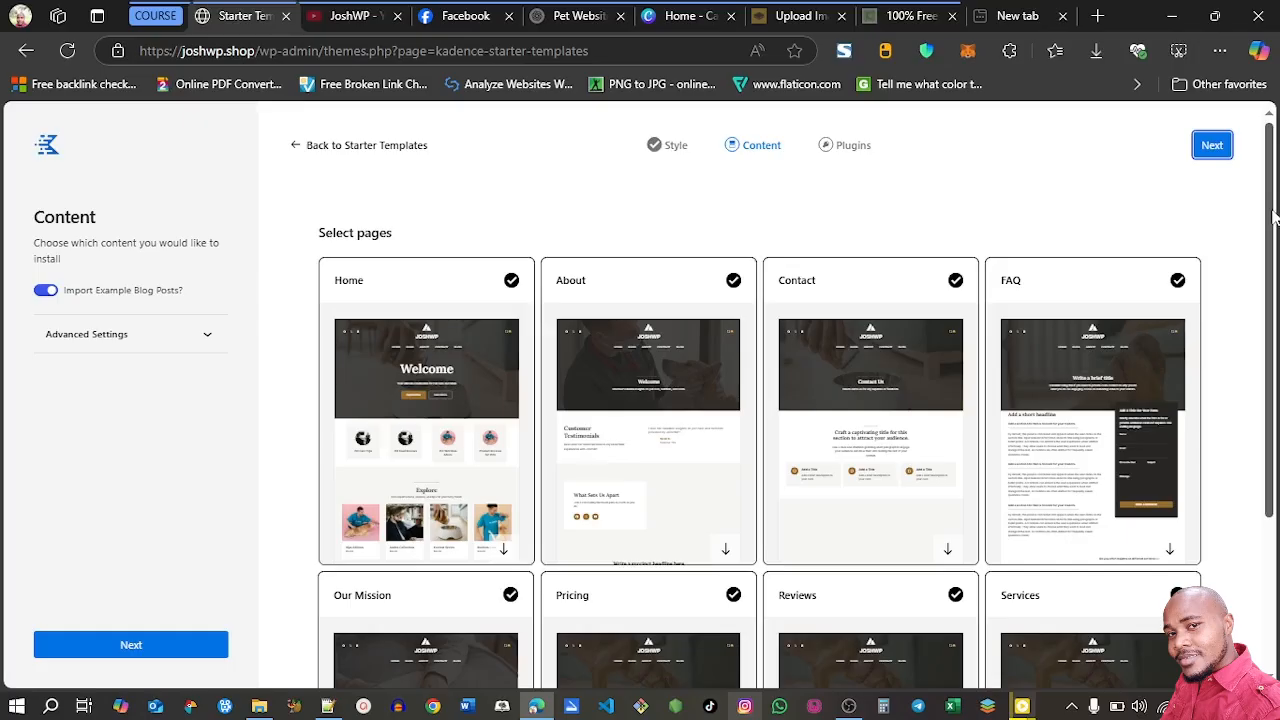
pyautogui.scroll(-1, 782, 245)
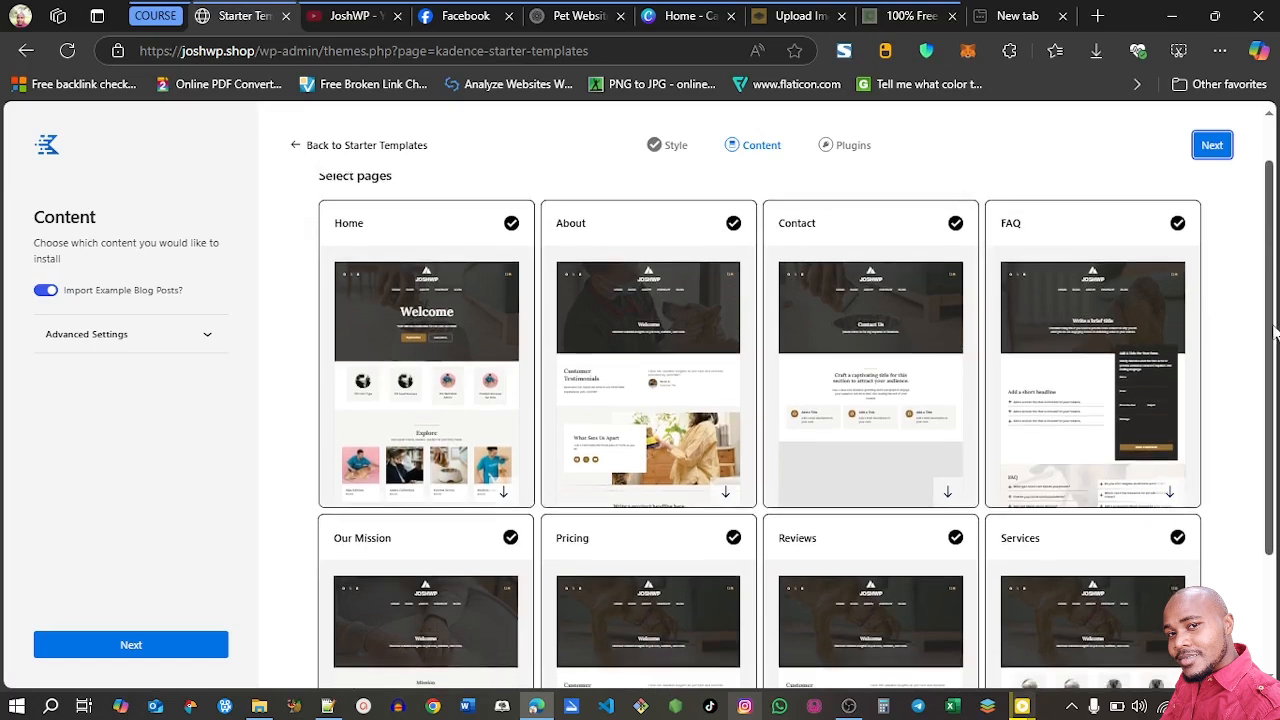
pyautogui.scroll(-3, 1273, 248)
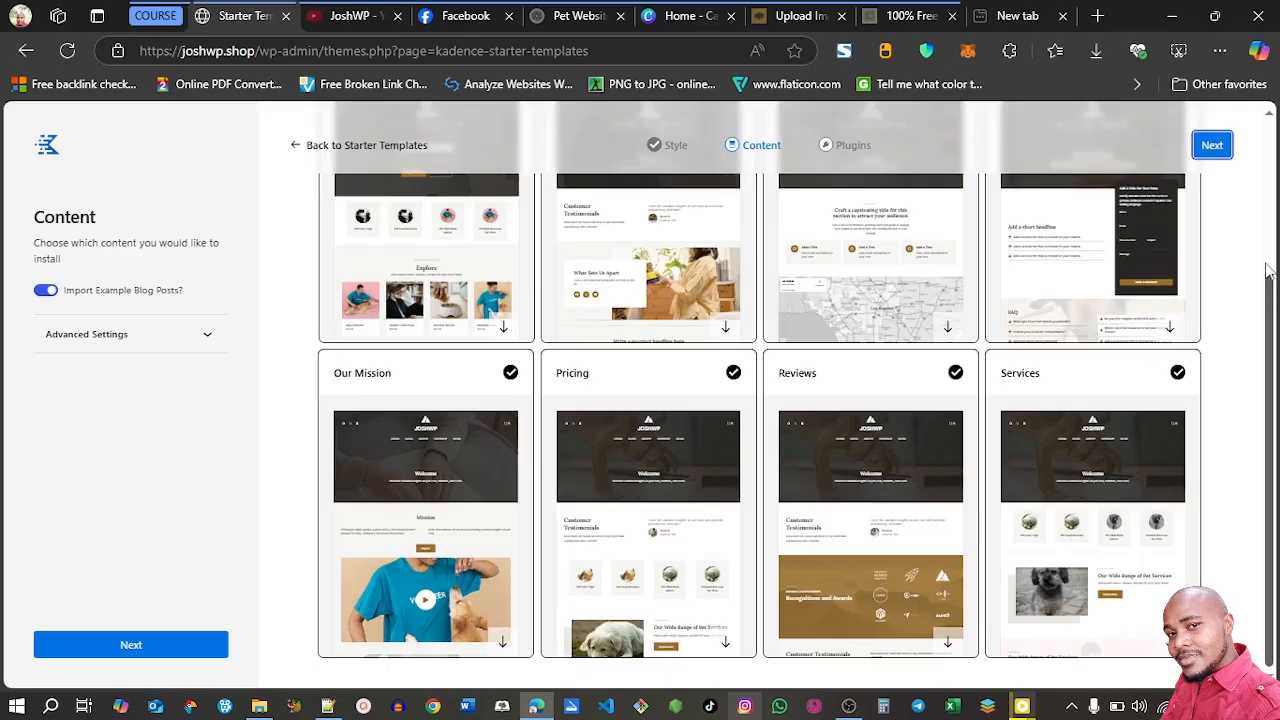
pyautogui.scroll(3, 1268, 312)
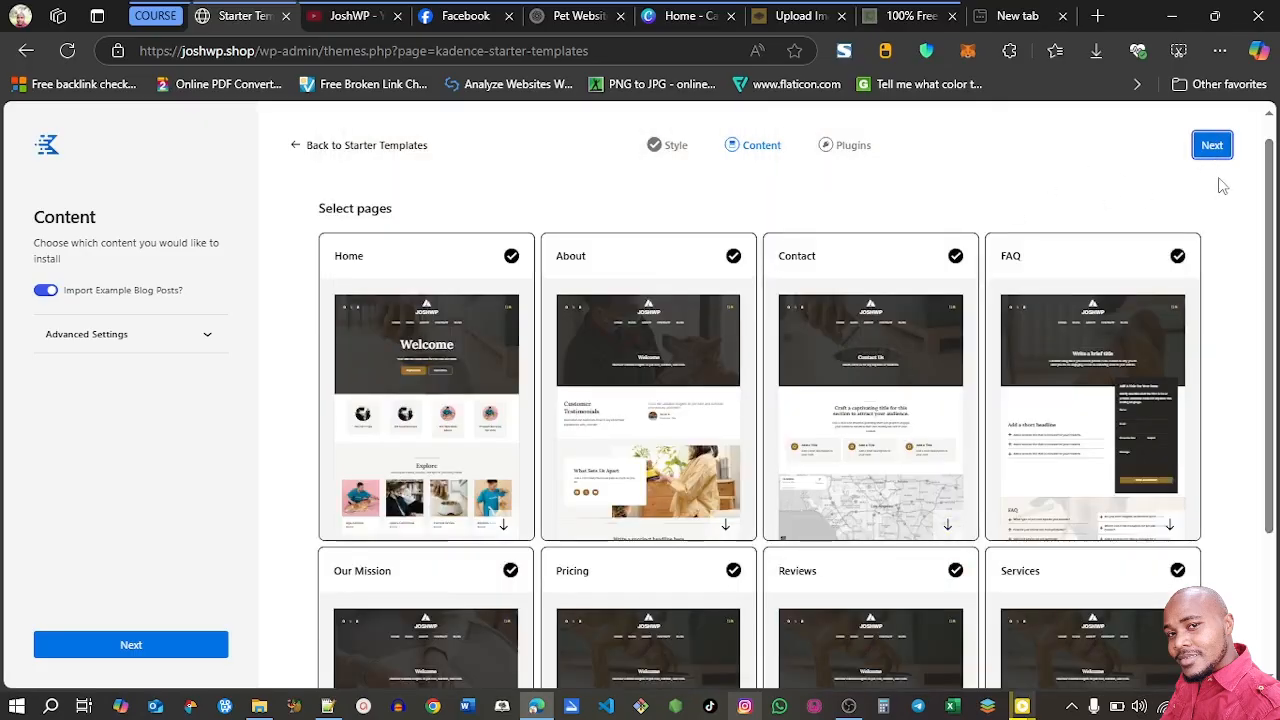
# Keep the default advanced import settings and required plugins Kadence Blocks and WooCommerce, and start the template import
pyautogui.click(207, 339)
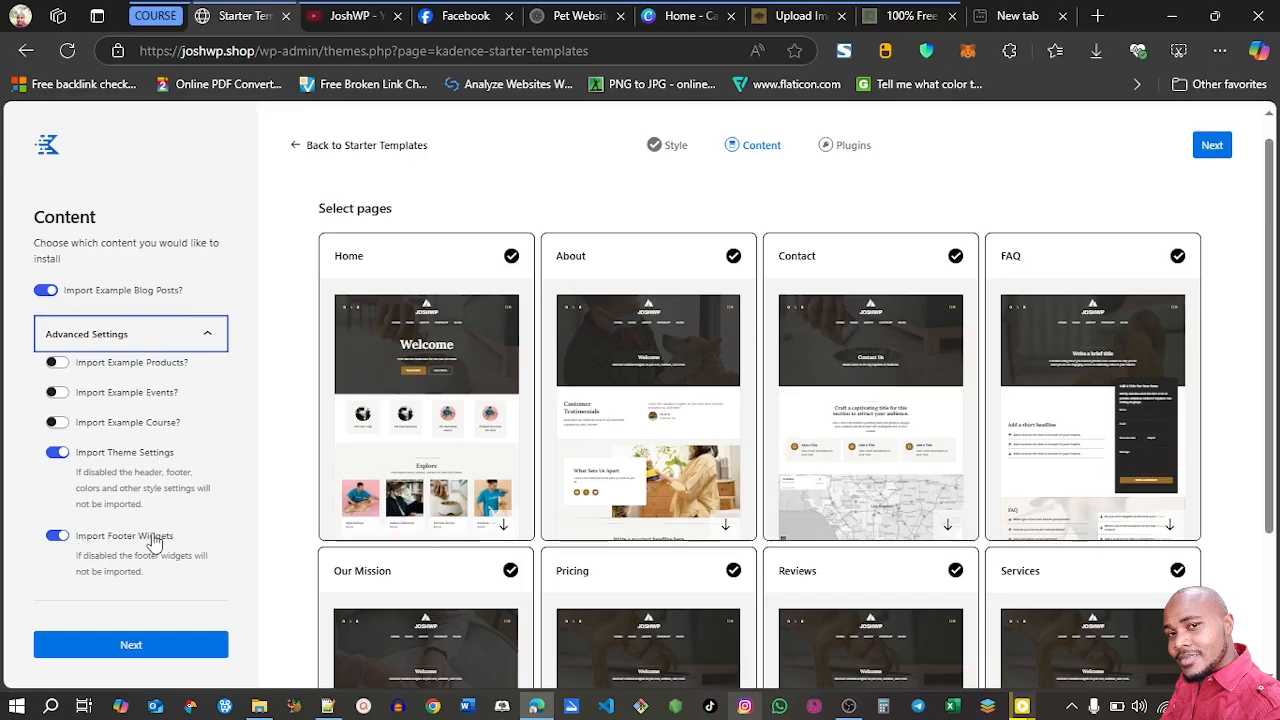
pyautogui.click(1208, 148)
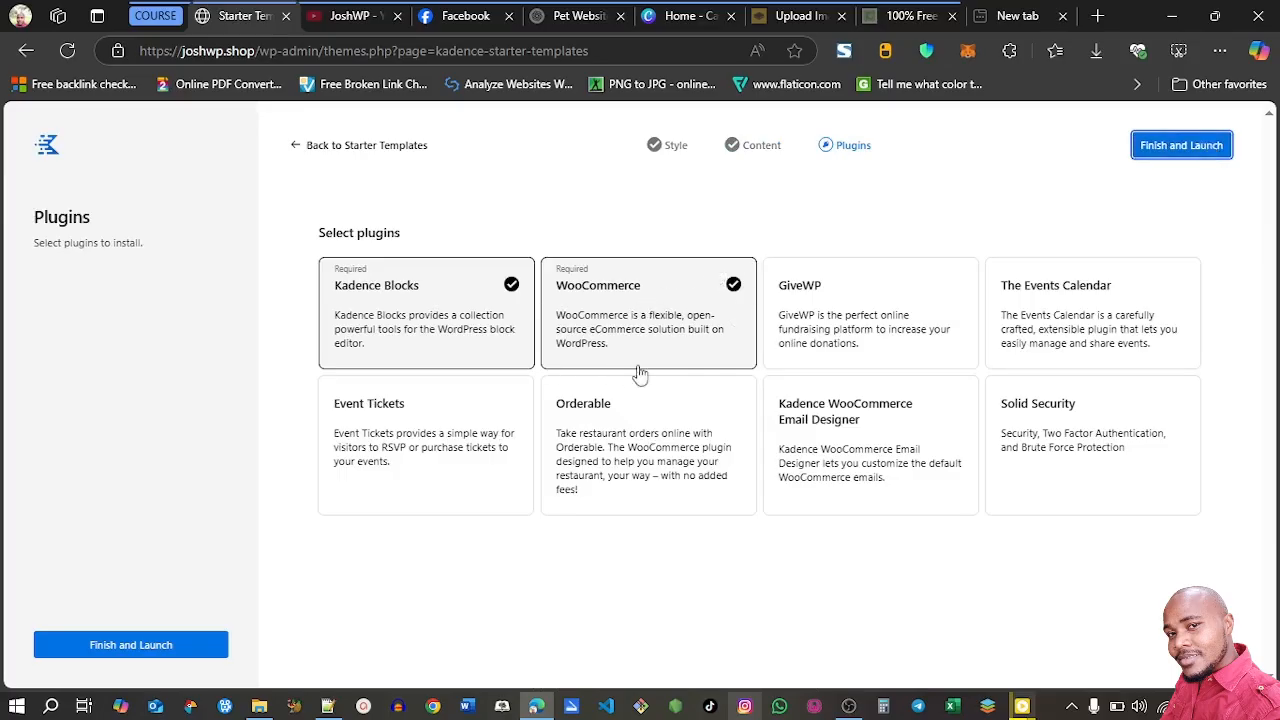
pyautogui.click(1166, 163)
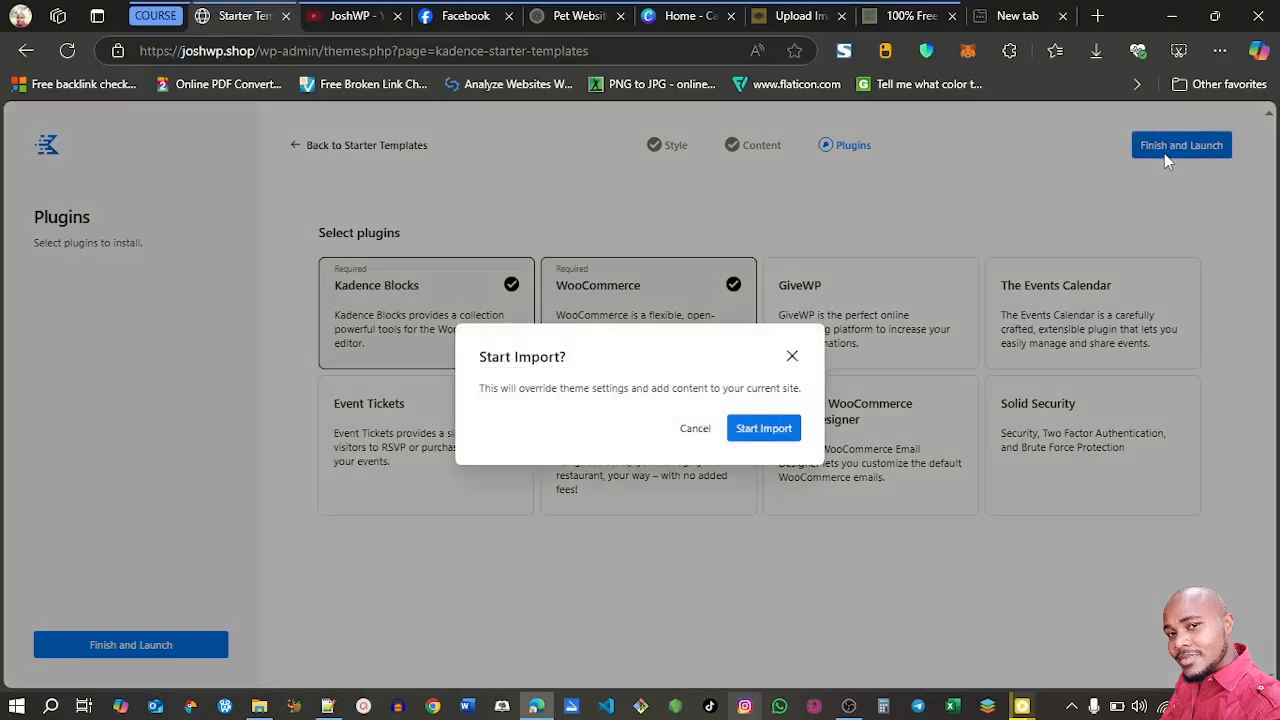
pyautogui.click(761, 436)
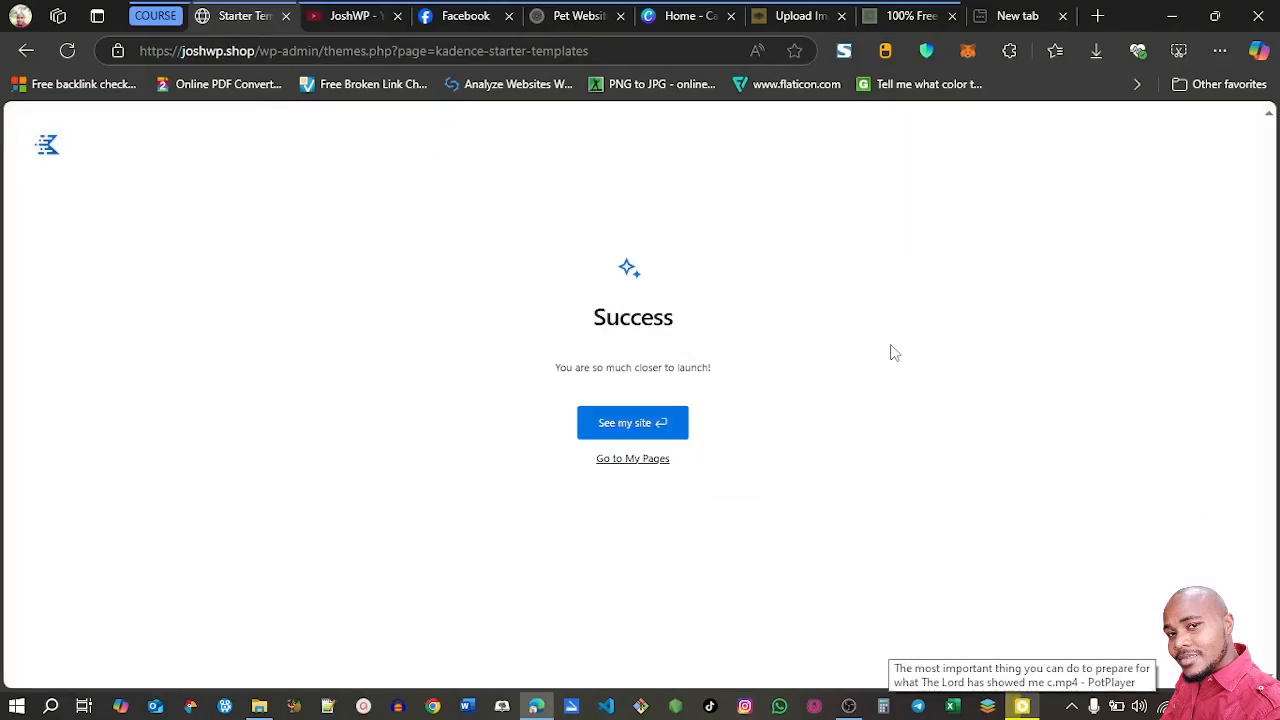
# Open the imported site in a separate browser tab and load the WordPress page list in the current one
pyautogui.rightClick(622, 428)
pyautogui.click(705, 91)
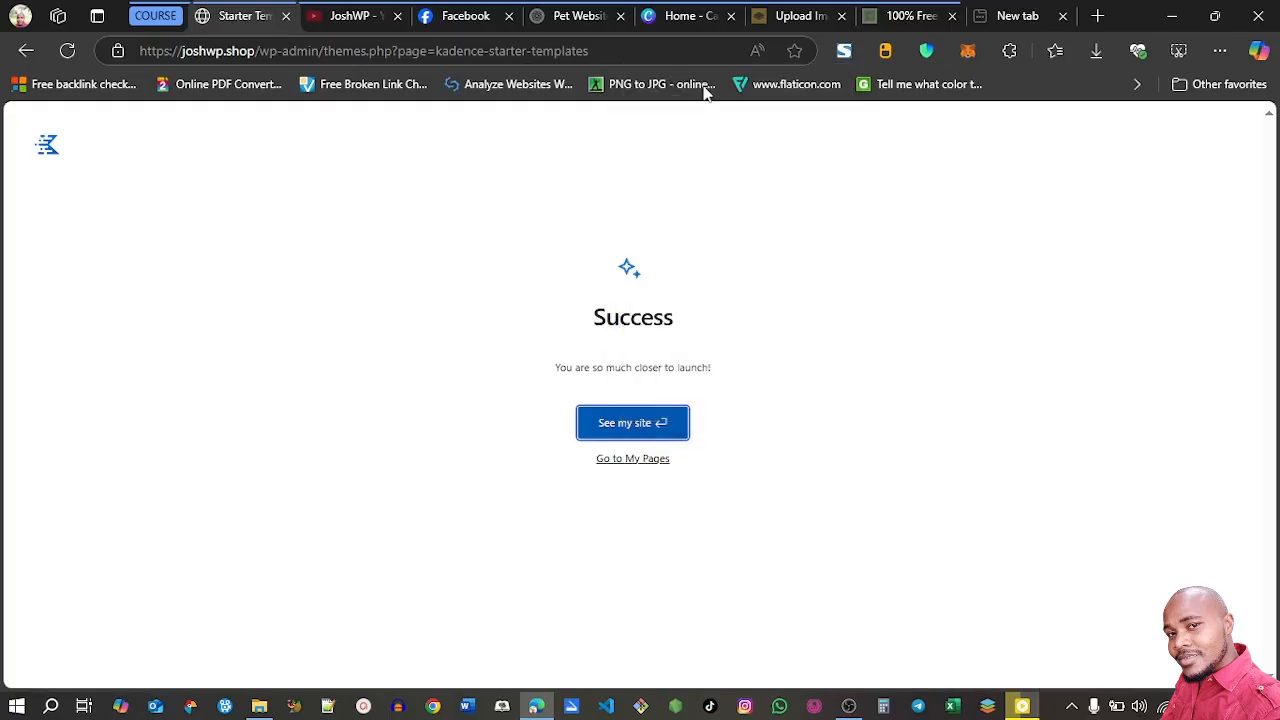
pyautogui.click(622, 462)
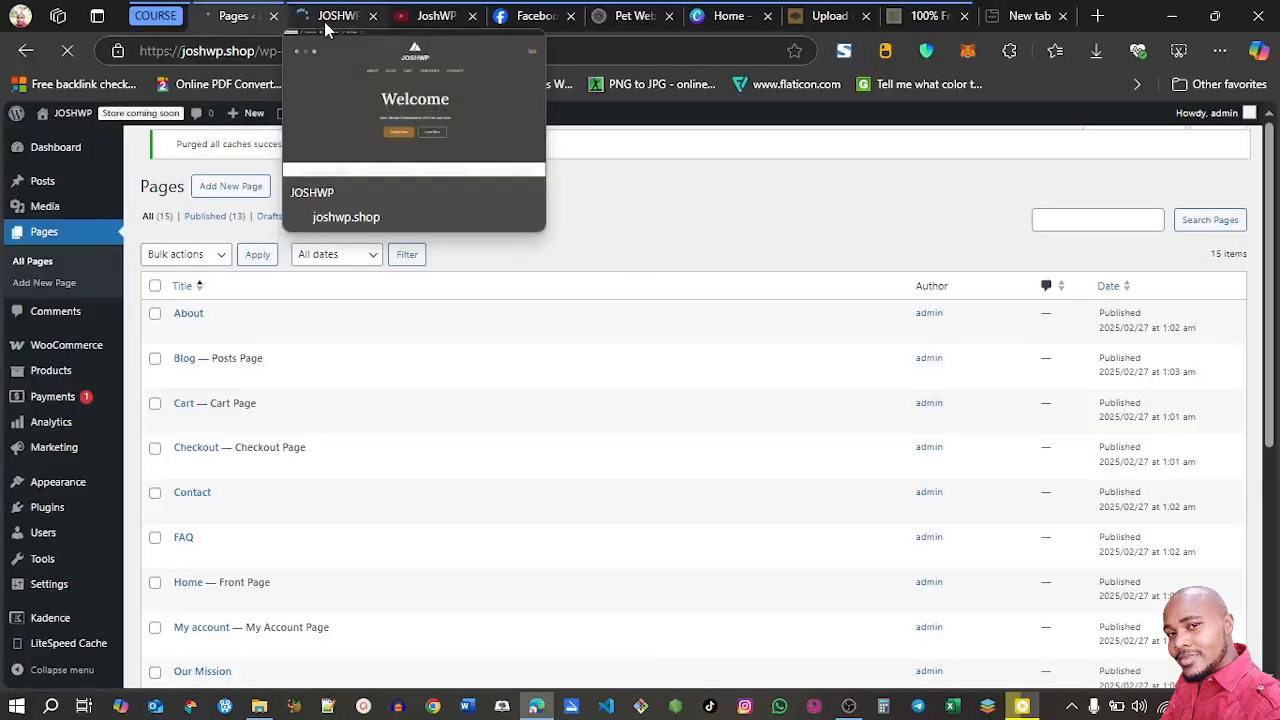
# Review the imported home page from its Welcome header down to the Mission section
pyautogui.click(324, 21)
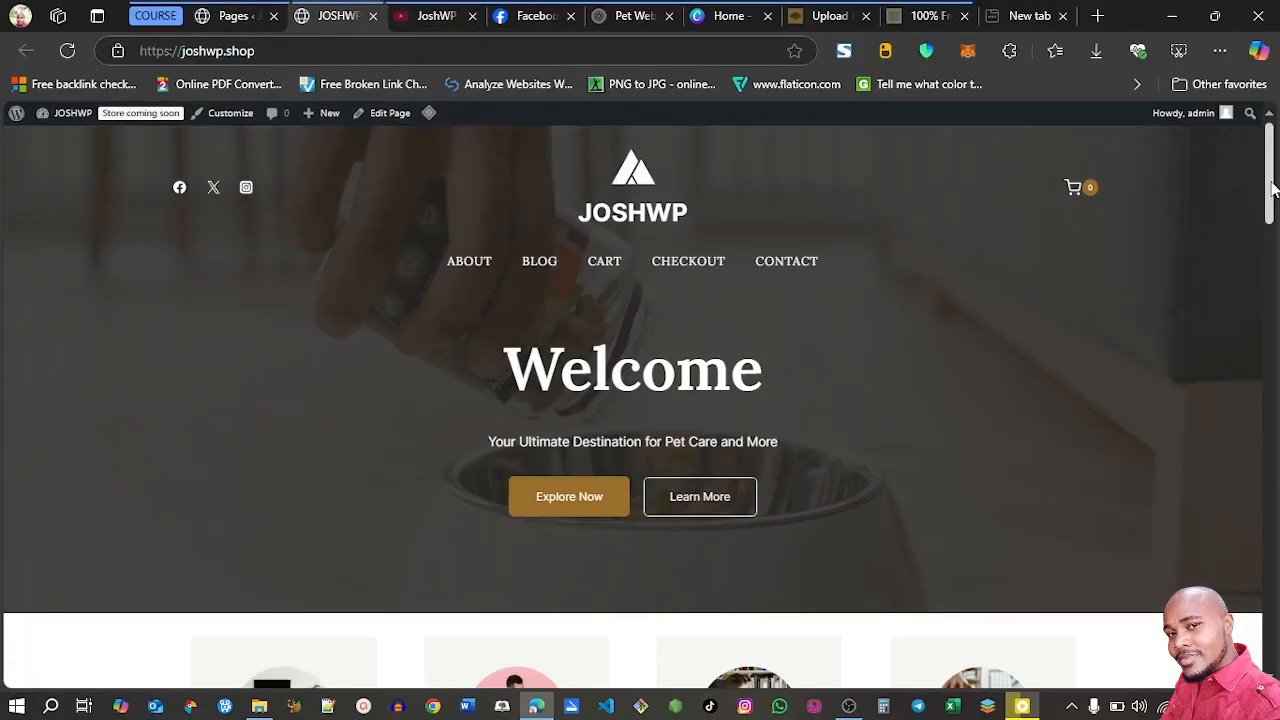
pyautogui.moveTo(1273, 188); pyautogui.dragTo(1273, 218)
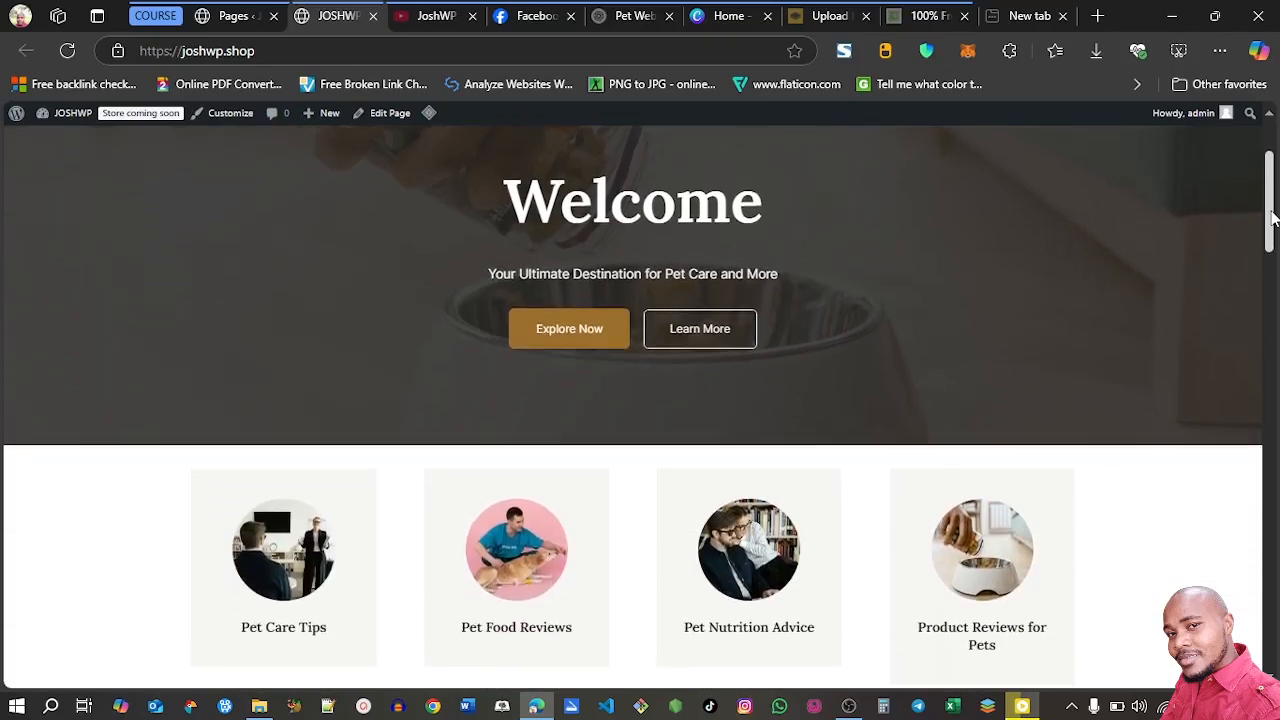
pyautogui.moveTo(1273, 218); pyautogui.dragTo(1275, 168)
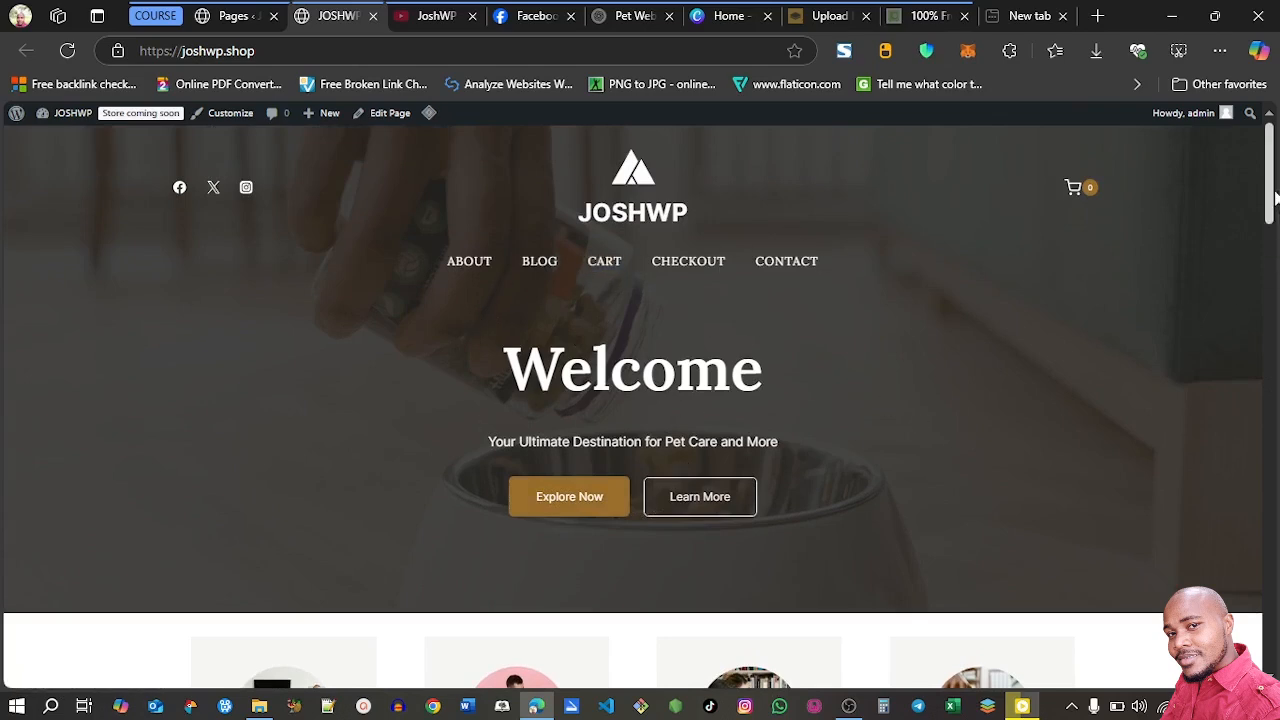
pyautogui.moveTo(1273, 198); pyautogui.dragTo(1272, 406)
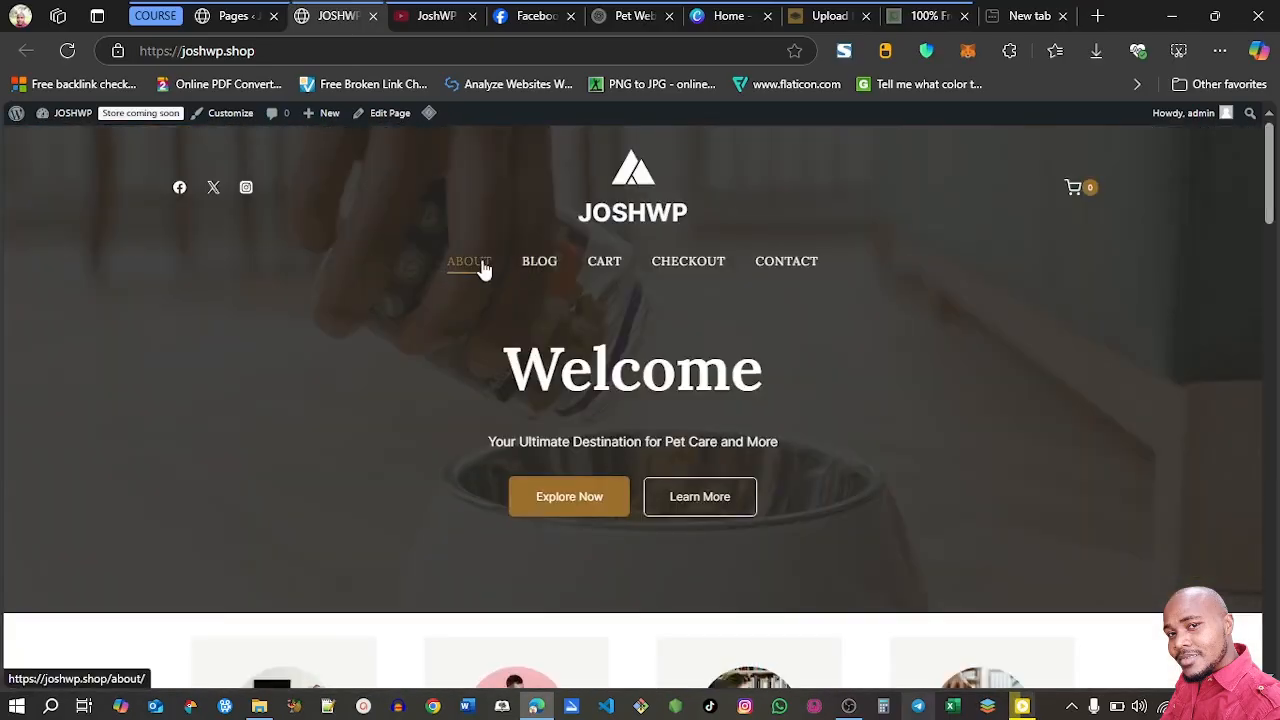
# Open the site's About page and look through its sections
pyautogui.click(478, 268)
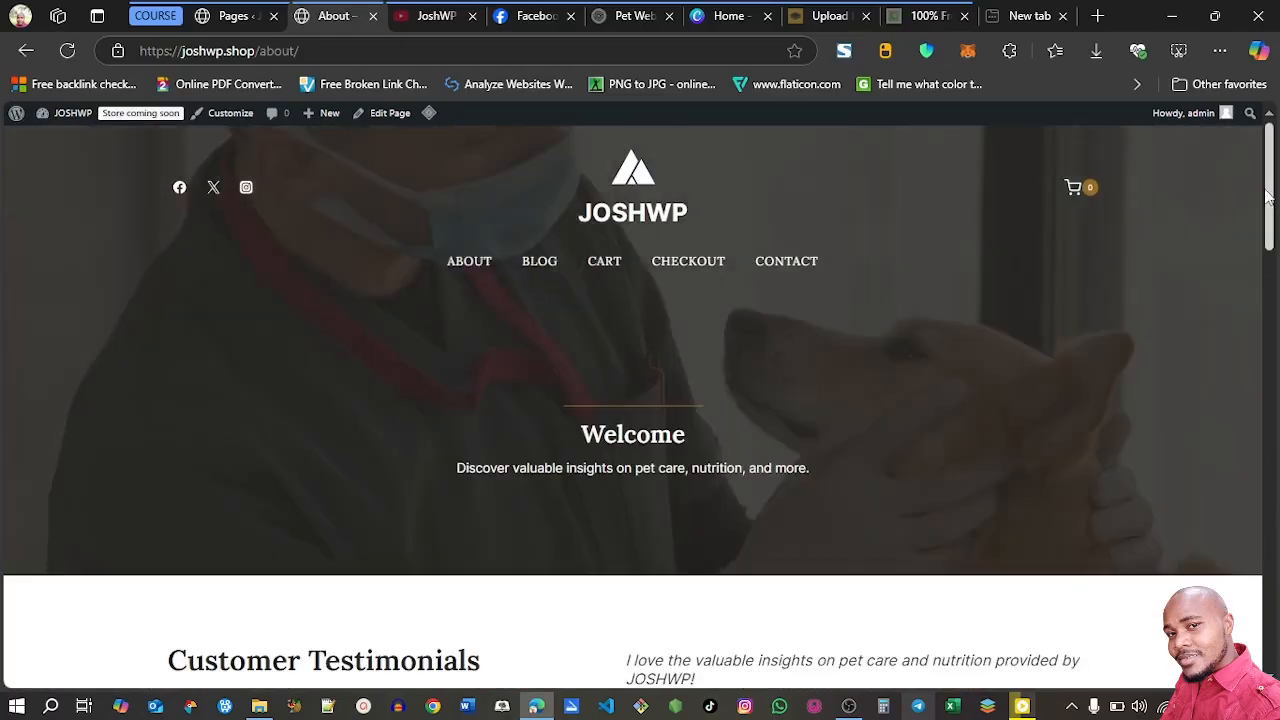
pyautogui.moveTo(1270, 197); pyautogui.dragTo(1274, 288)
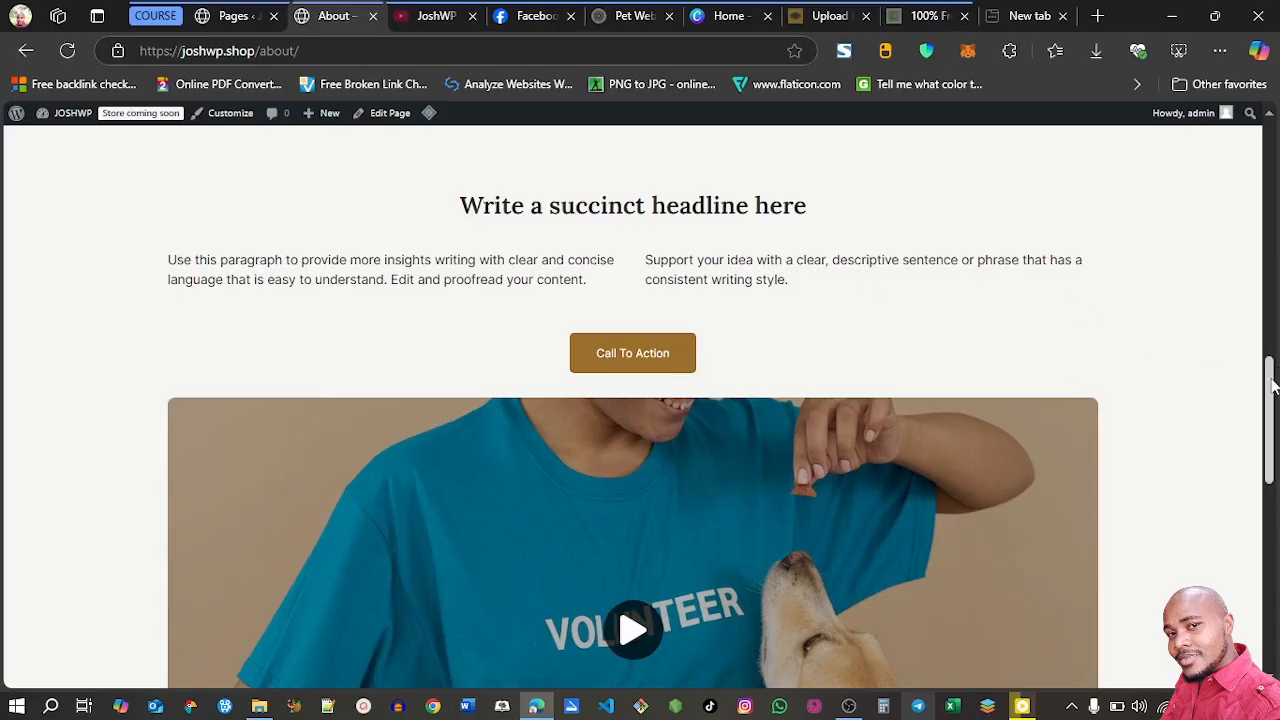
pyautogui.moveTo(1272, 366); pyautogui.dragTo(1272, 140)
# Open the blog page and read through the post "Maximizing Your Blog's Reach: SEO Tips for Bloggers"
pyautogui.click(542, 258)
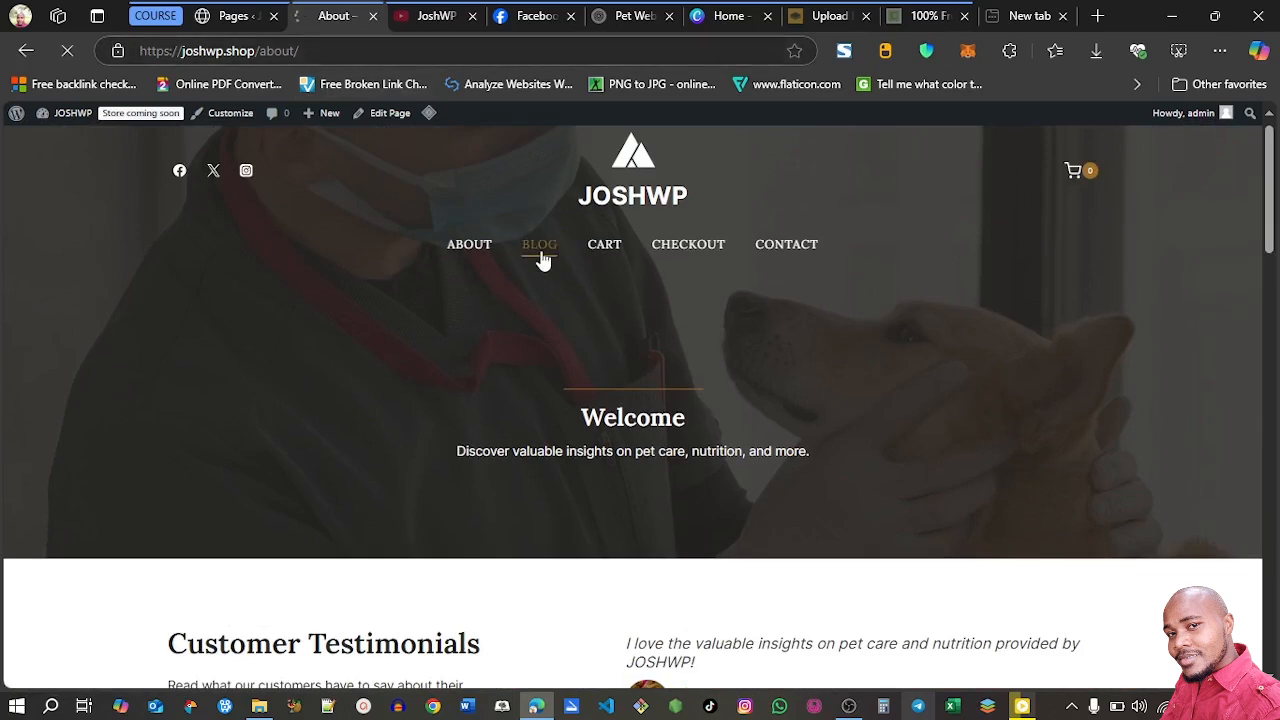
pyautogui.scroll(-2, 472, 324)
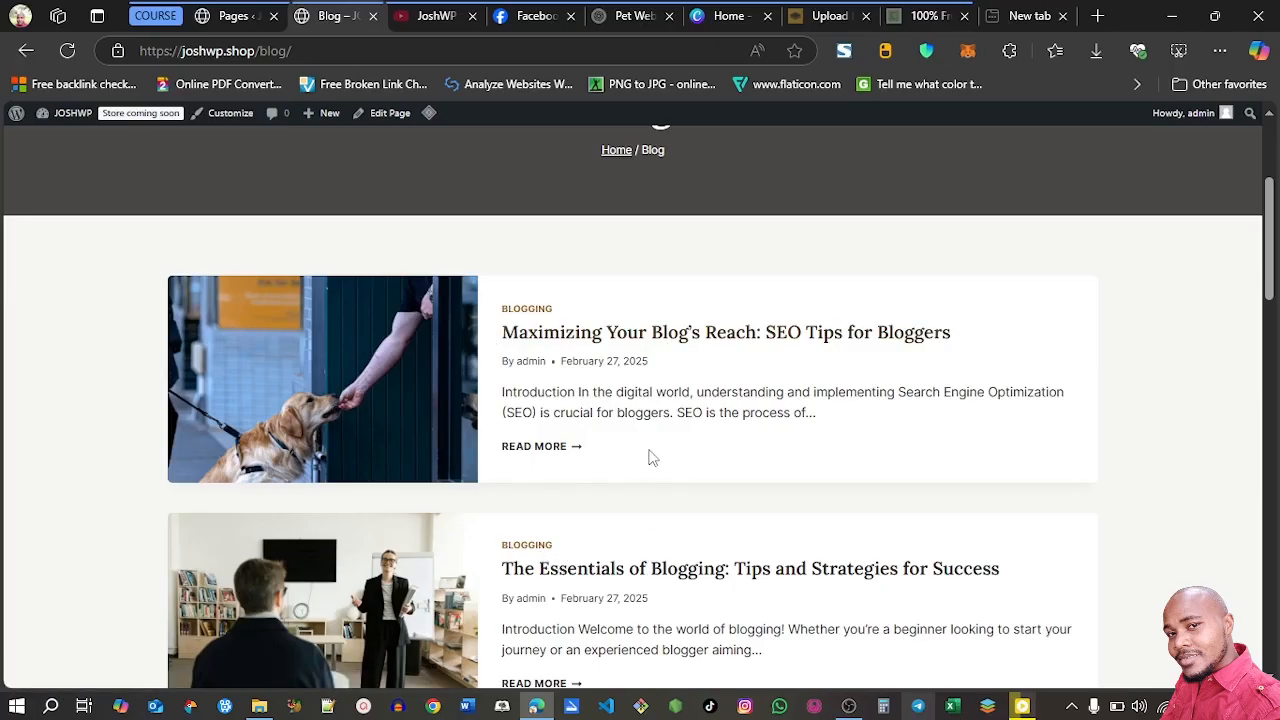
pyautogui.click(603, 335)
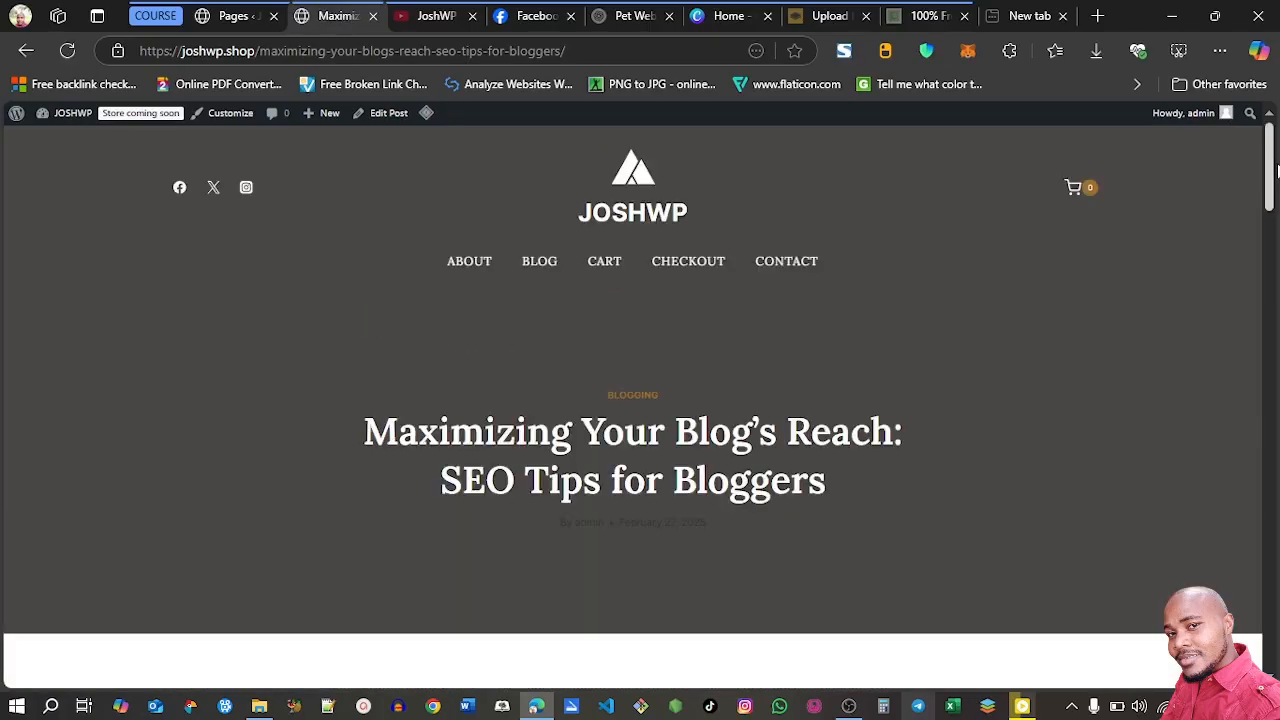
pyautogui.scroll(-3, 1276, 170)
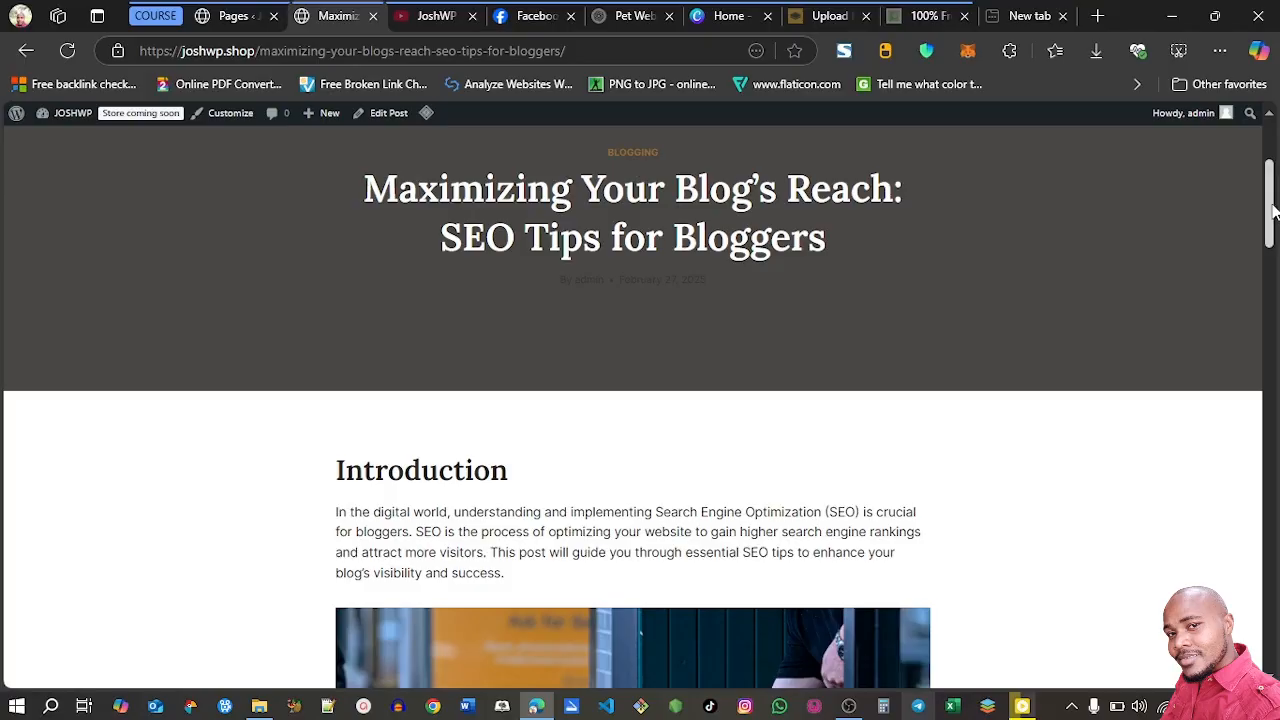
pyautogui.moveTo(1274, 213); pyautogui.dragTo(1274, 358)
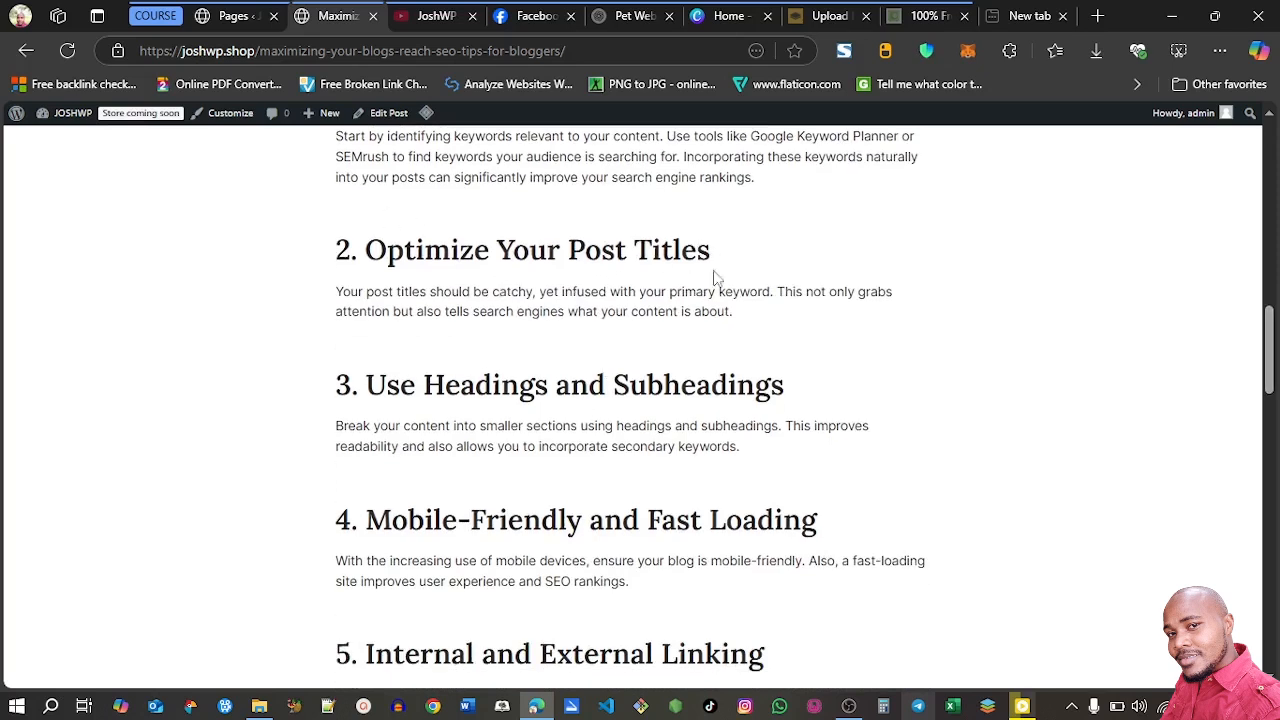
pyautogui.moveTo(1273, 323); pyautogui.dragTo(1275, 522)
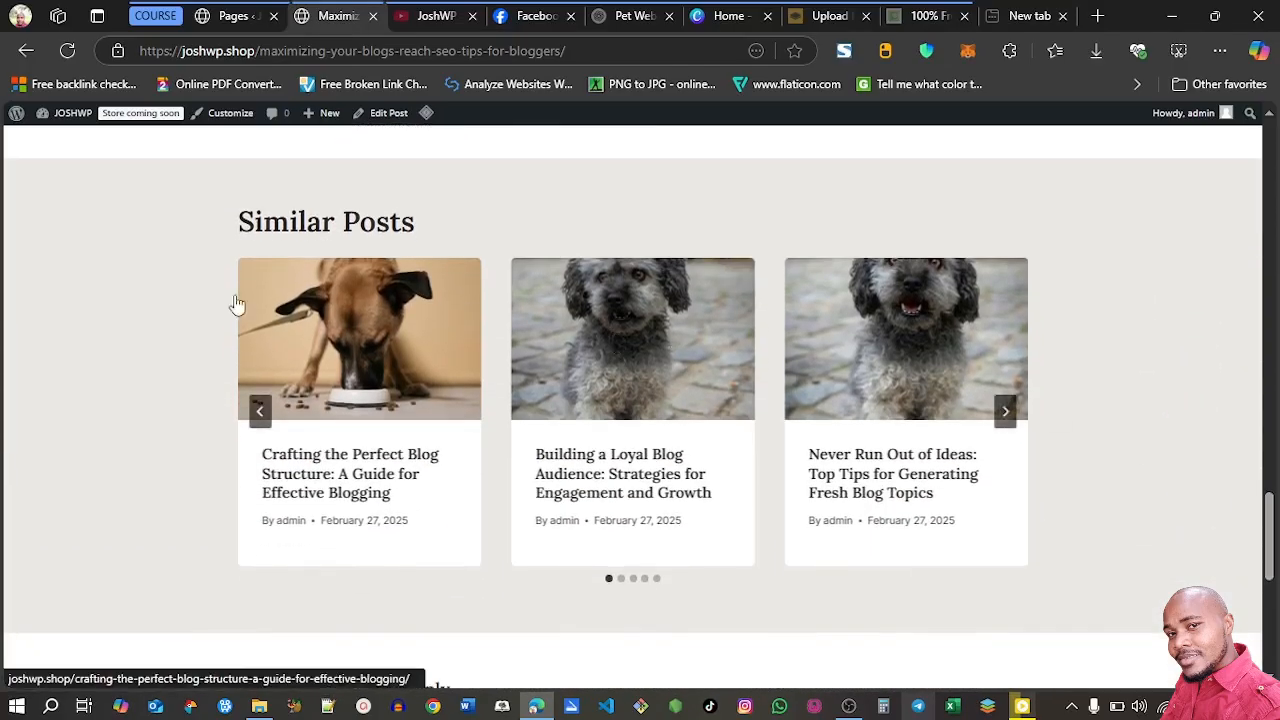
# Browse forward through the Similar Posts carousel and return to the post's header
pyautogui.click(1006, 418)
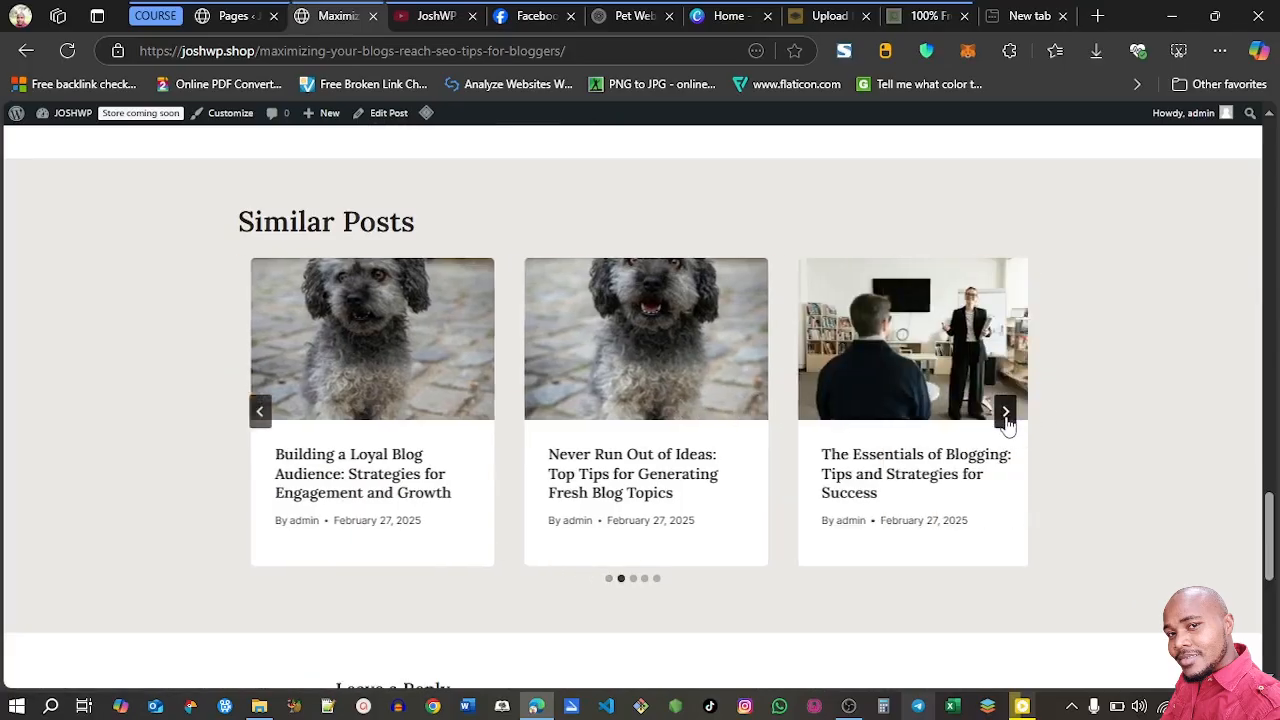
pyautogui.click(1007, 420)
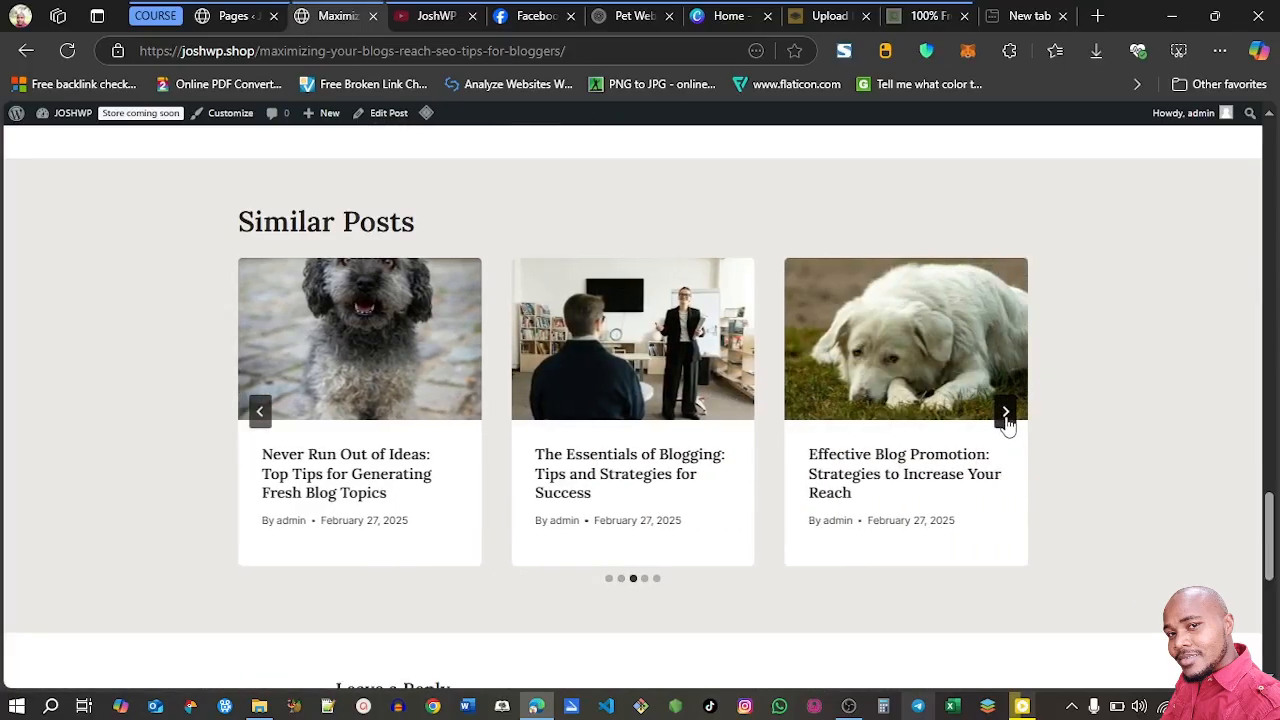
pyautogui.click(1006, 418)
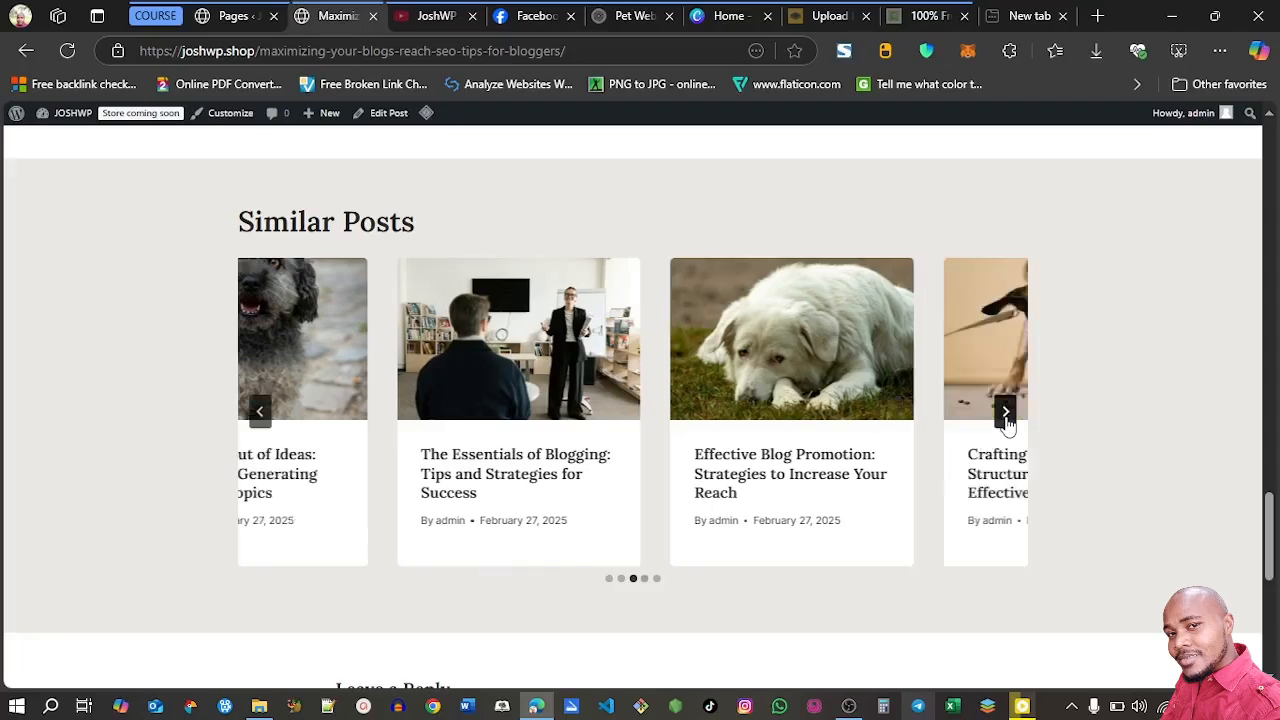
pyautogui.moveTo(1270, 555); pyautogui.dragTo(1277, 188)
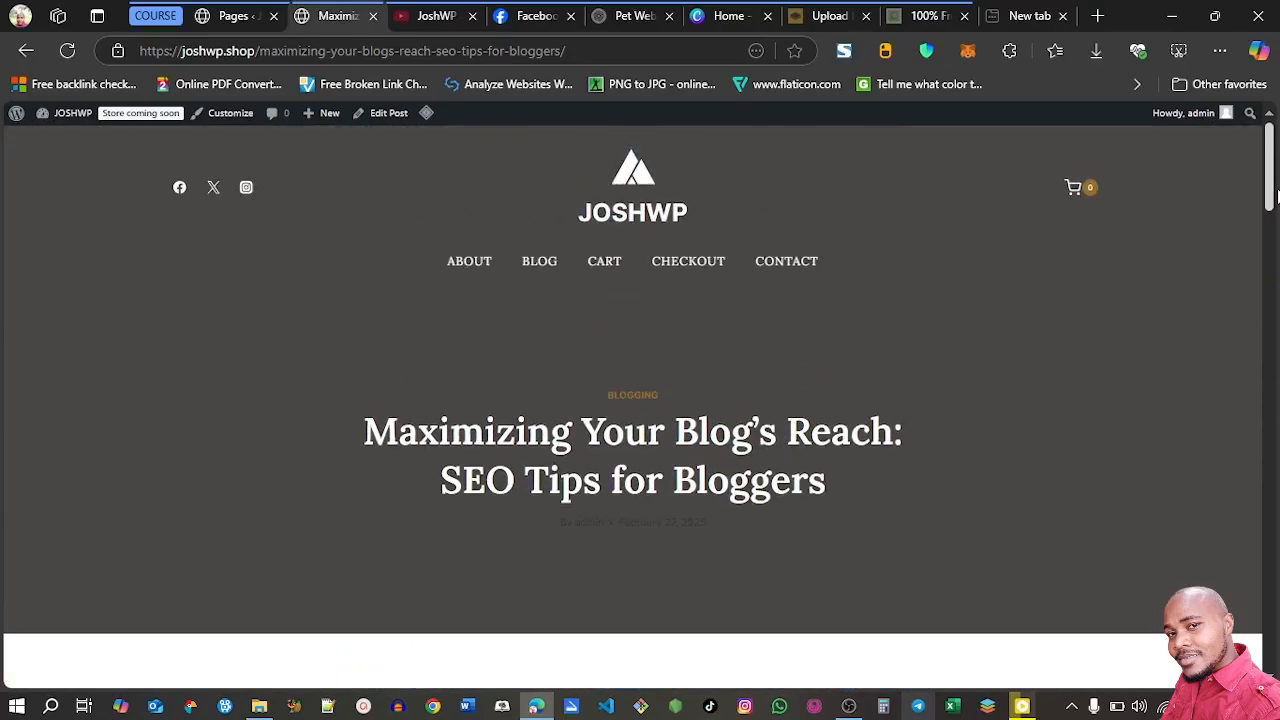
# Switch to the WordPress page list and review all the imported pages
pyautogui.click(232, 18)
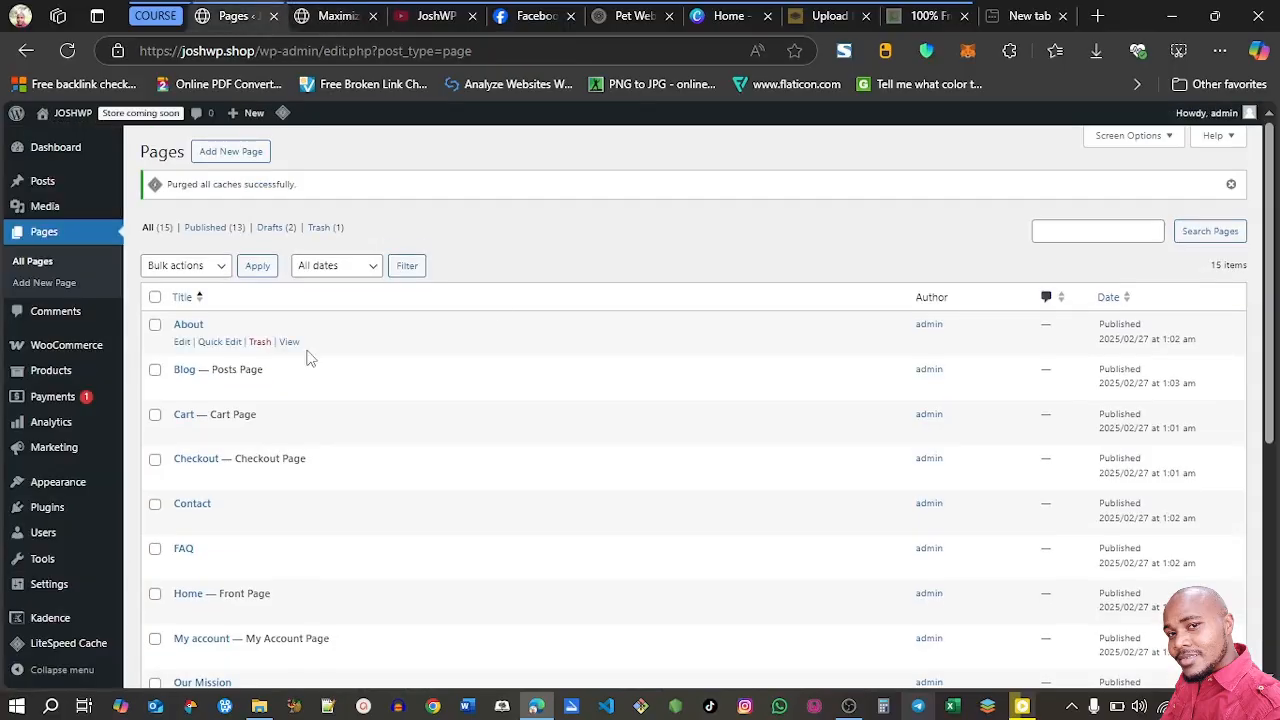
pyautogui.moveTo(1270, 195); pyautogui.dragTo(1277, 425)
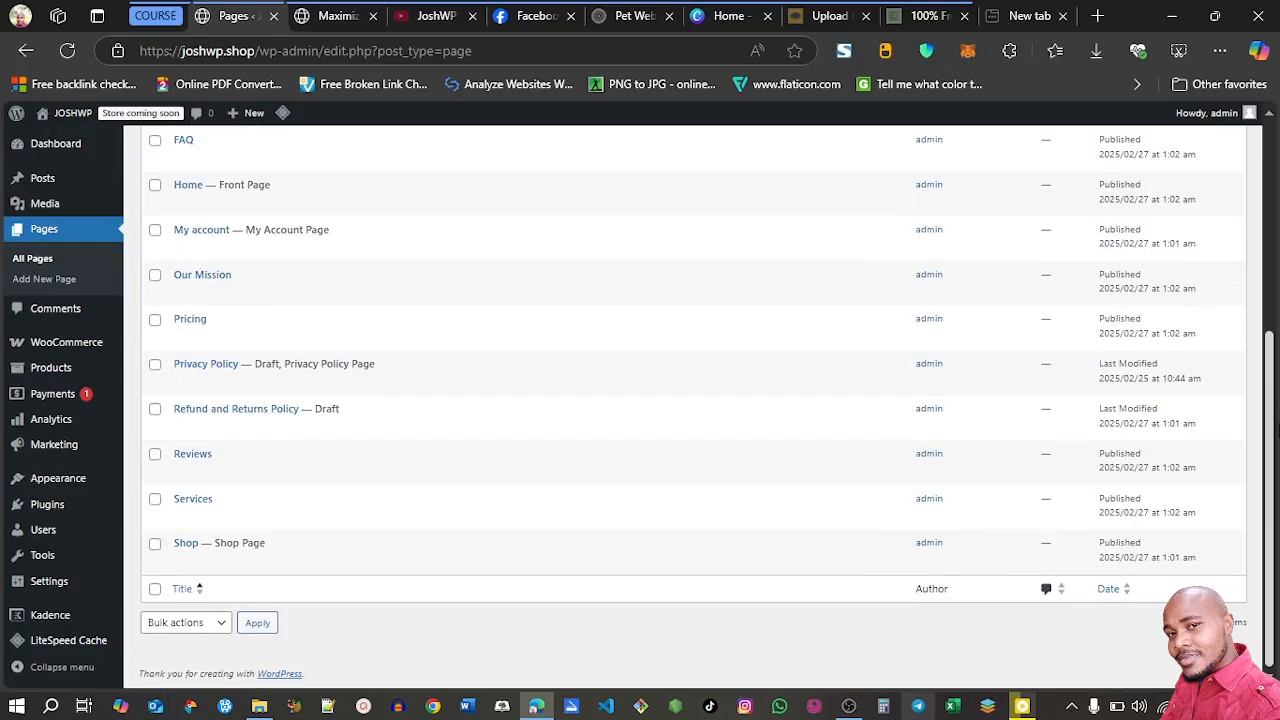
pyautogui.moveTo(178, 563)
pyautogui.moveTo(1272, 480)
pyautogui.mouseDown()
pyautogui.moveTo(1272, 290)
pyautogui.moveTo(1270, 482)
pyautogui.mouseUp()
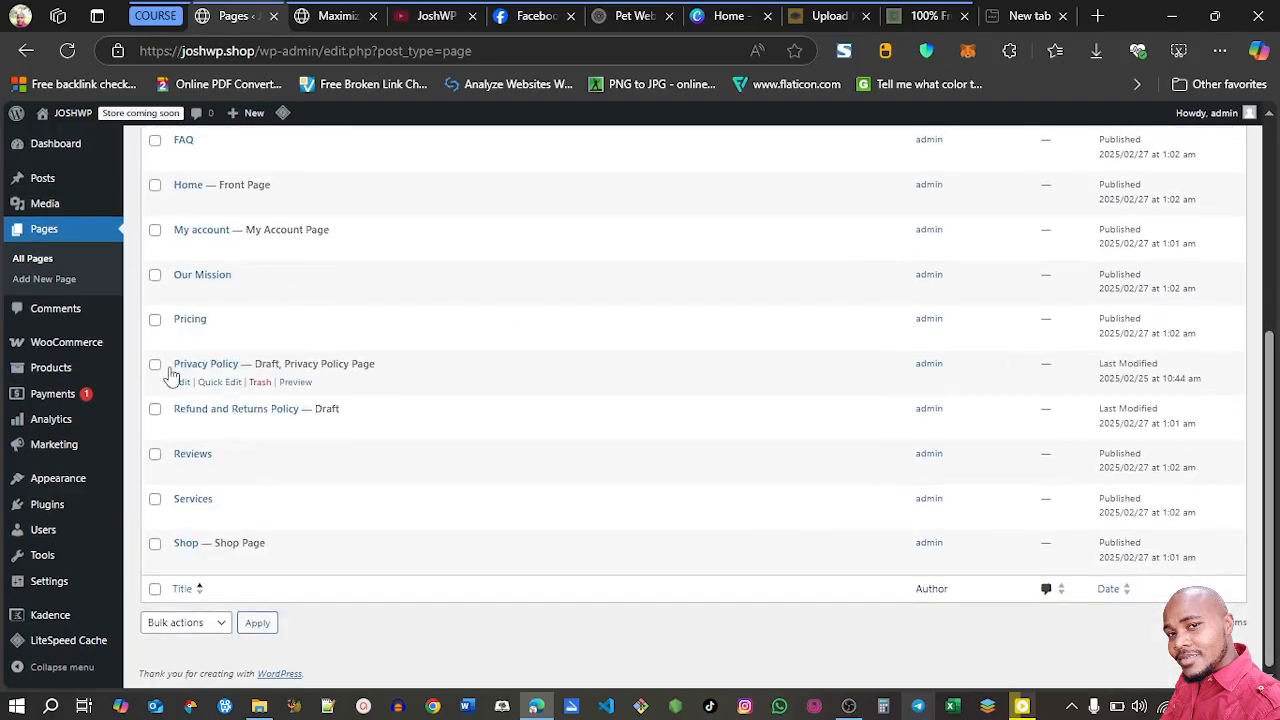
# Deactivate the WooCommerce plugin and delete it together with its data
pyautogui.moveTo(32, 508)
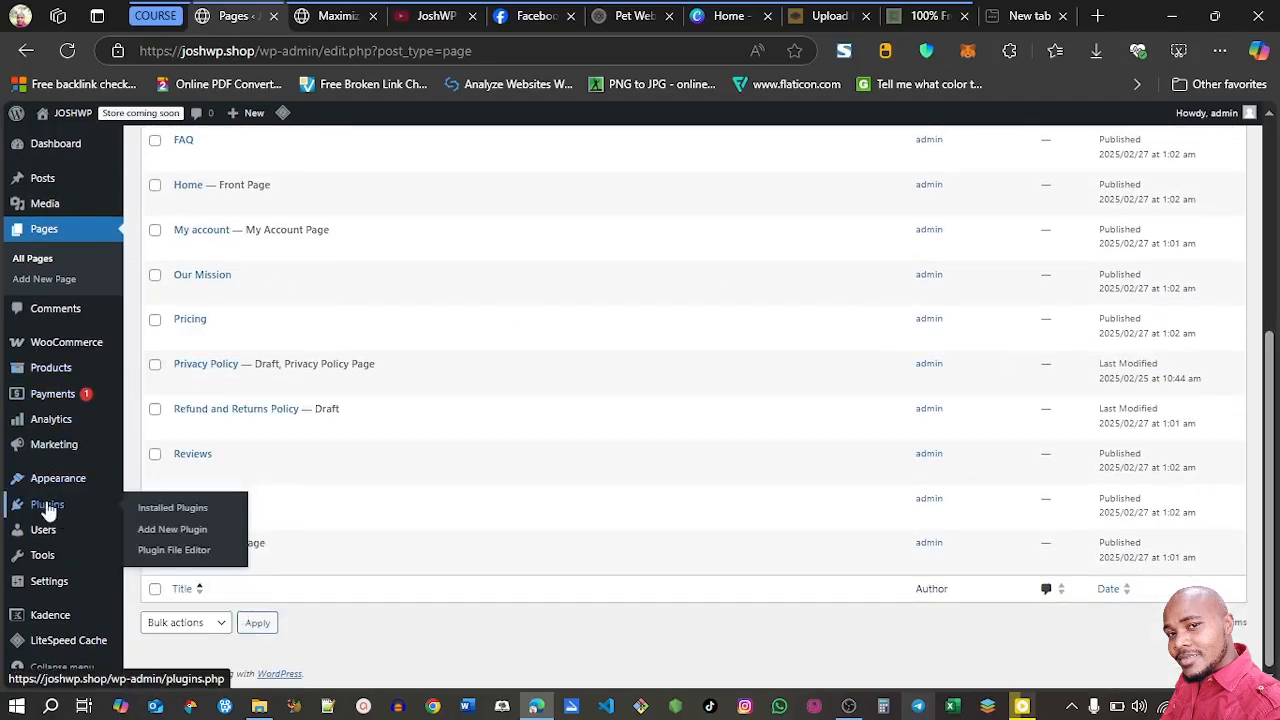
pyautogui.click(157, 511)
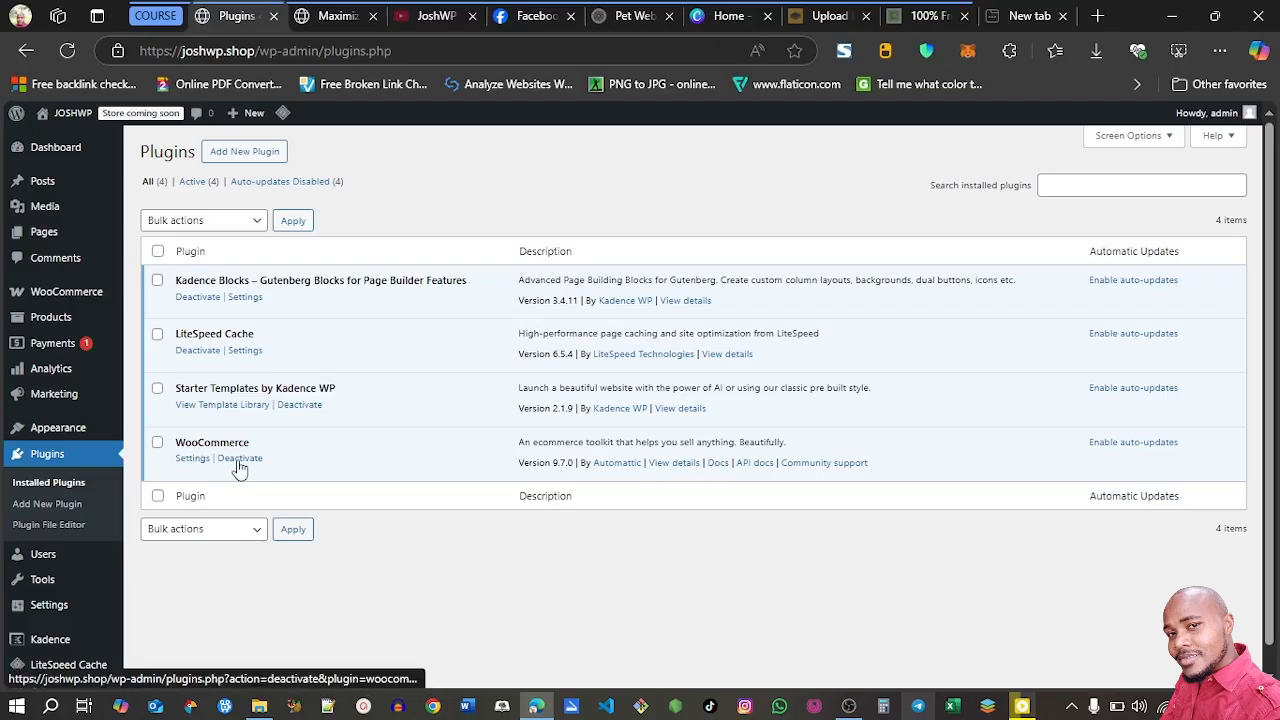
pyautogui.click(240, 459)
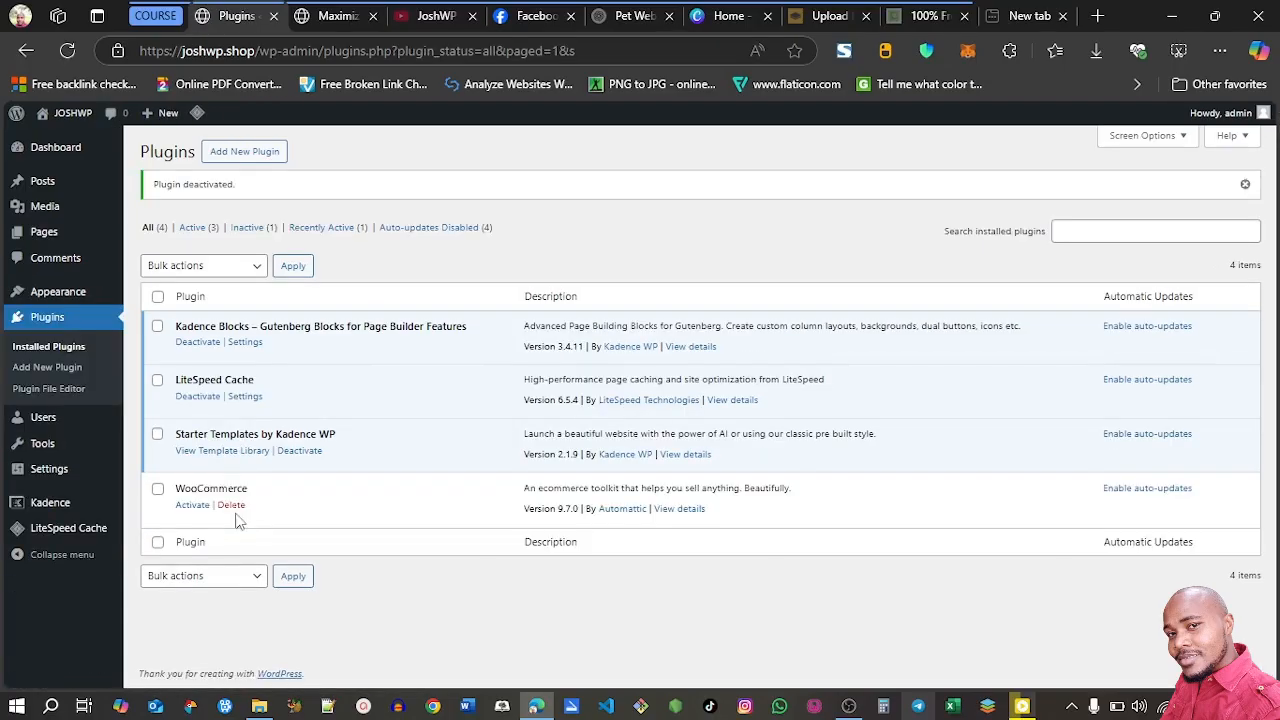
pyautogui.click(231, 506)
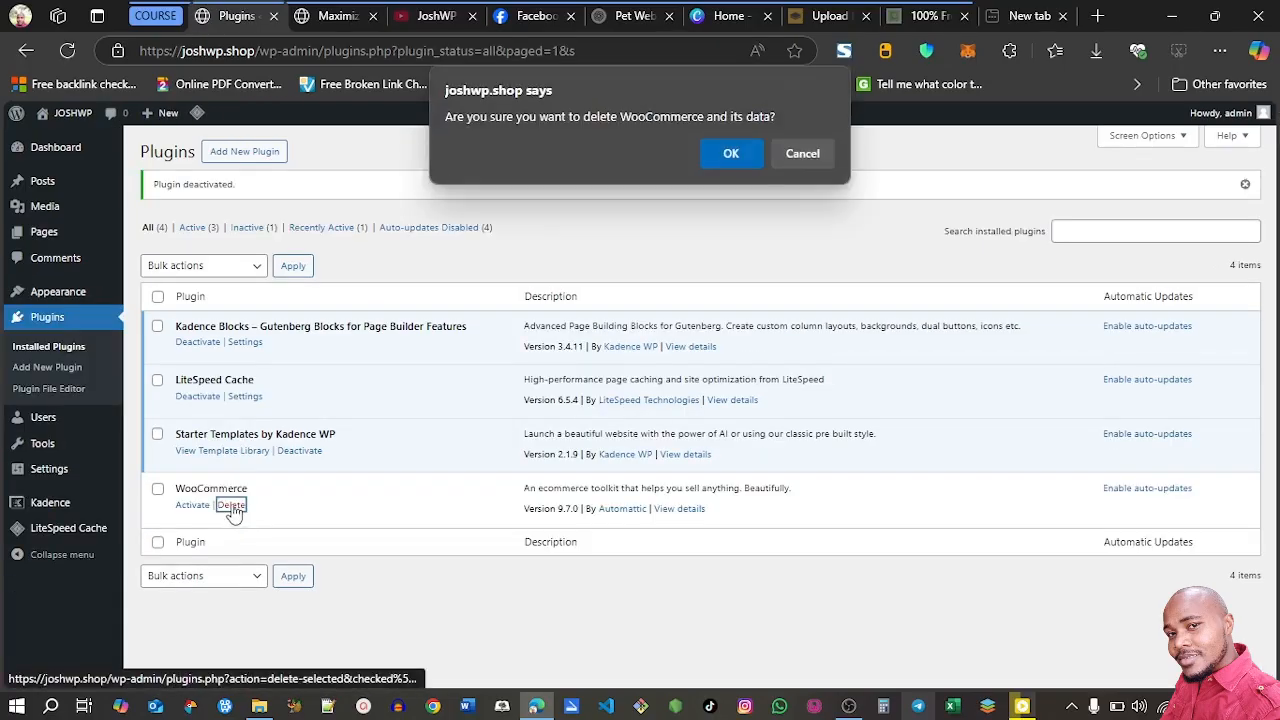
pyautogui.click(724, 160)
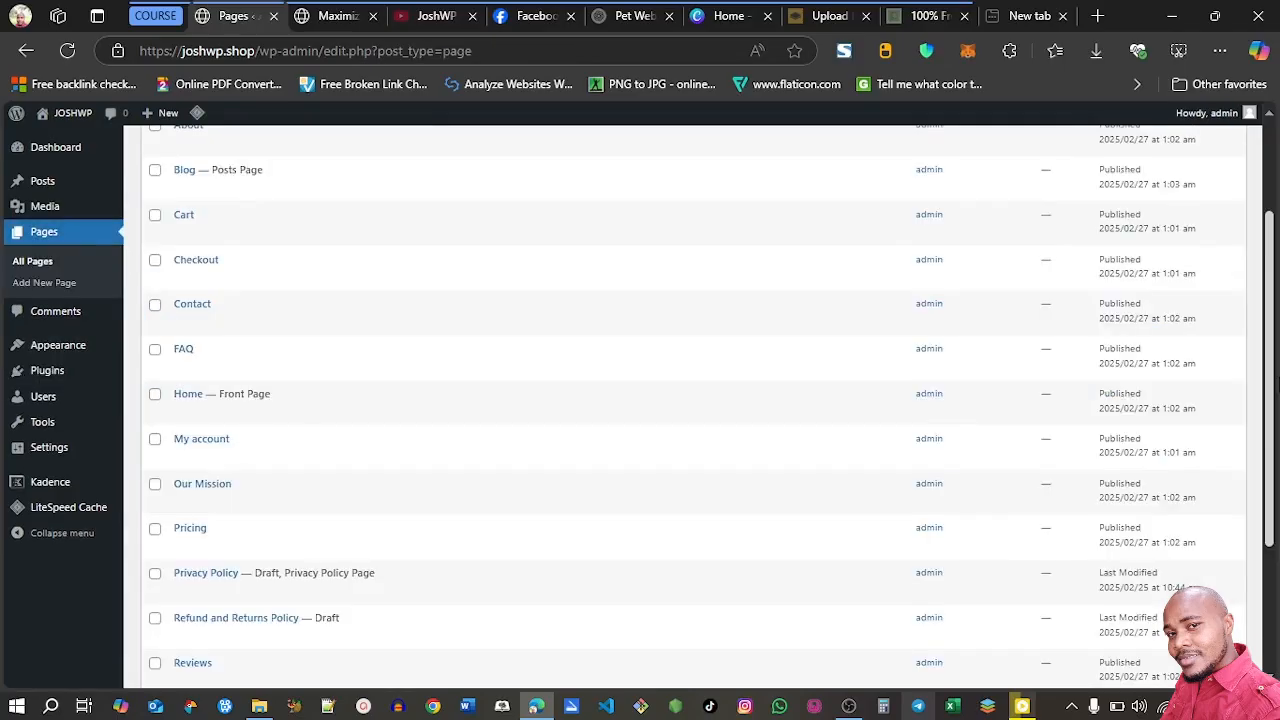
# Open the permalink settings and check the Post name structure and the optional category and tag bases
pyautogui.moveTo(45, 458)
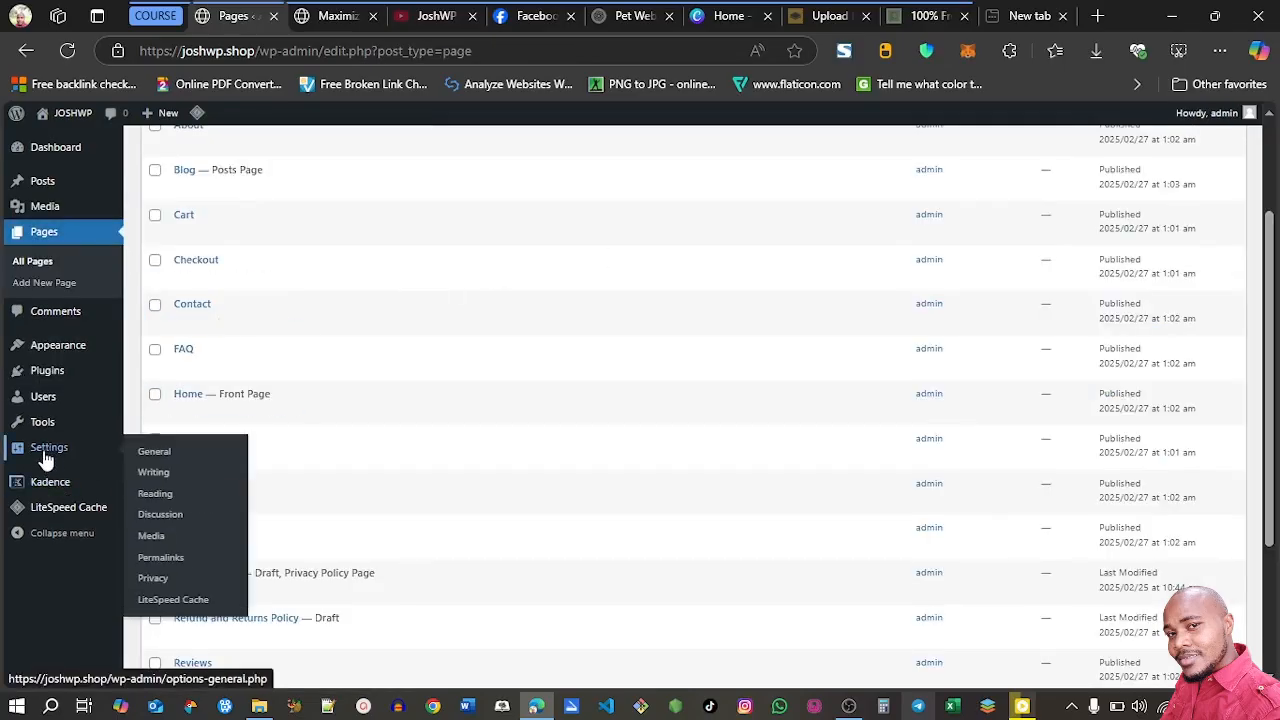
pyautogui.click(175, 558)
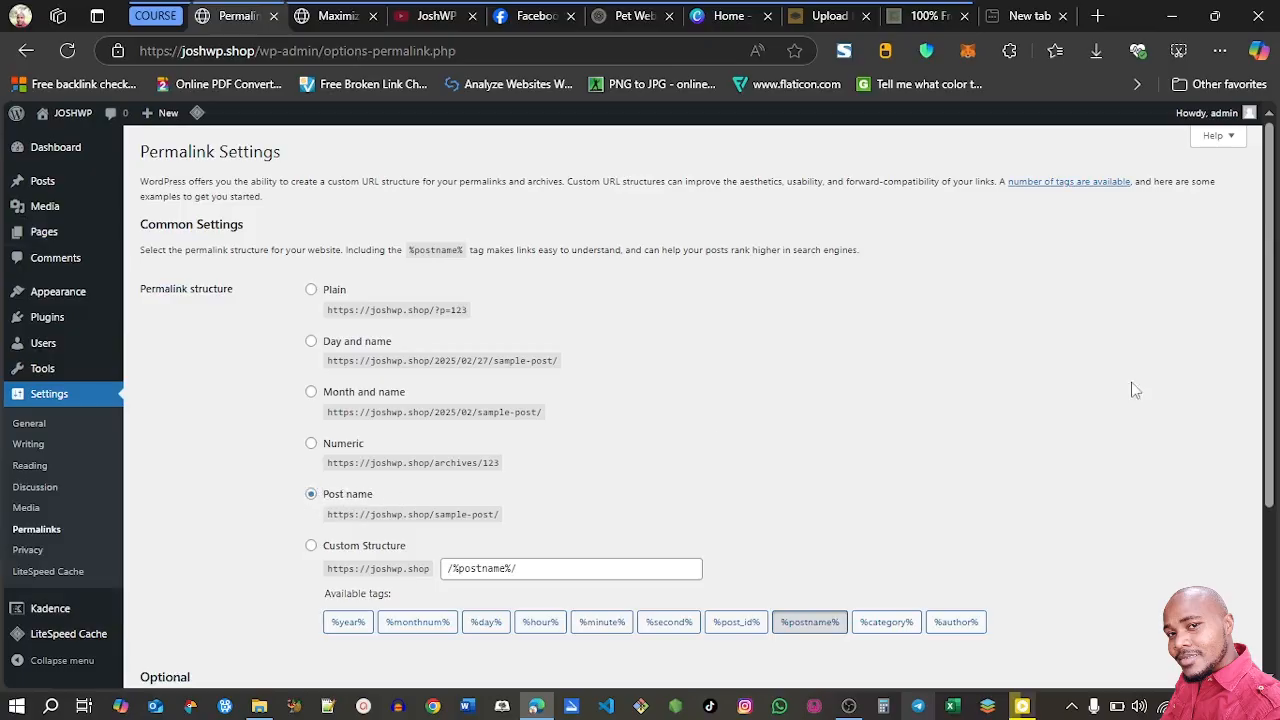
pyautogui.scroll(-3, 1248, 598)
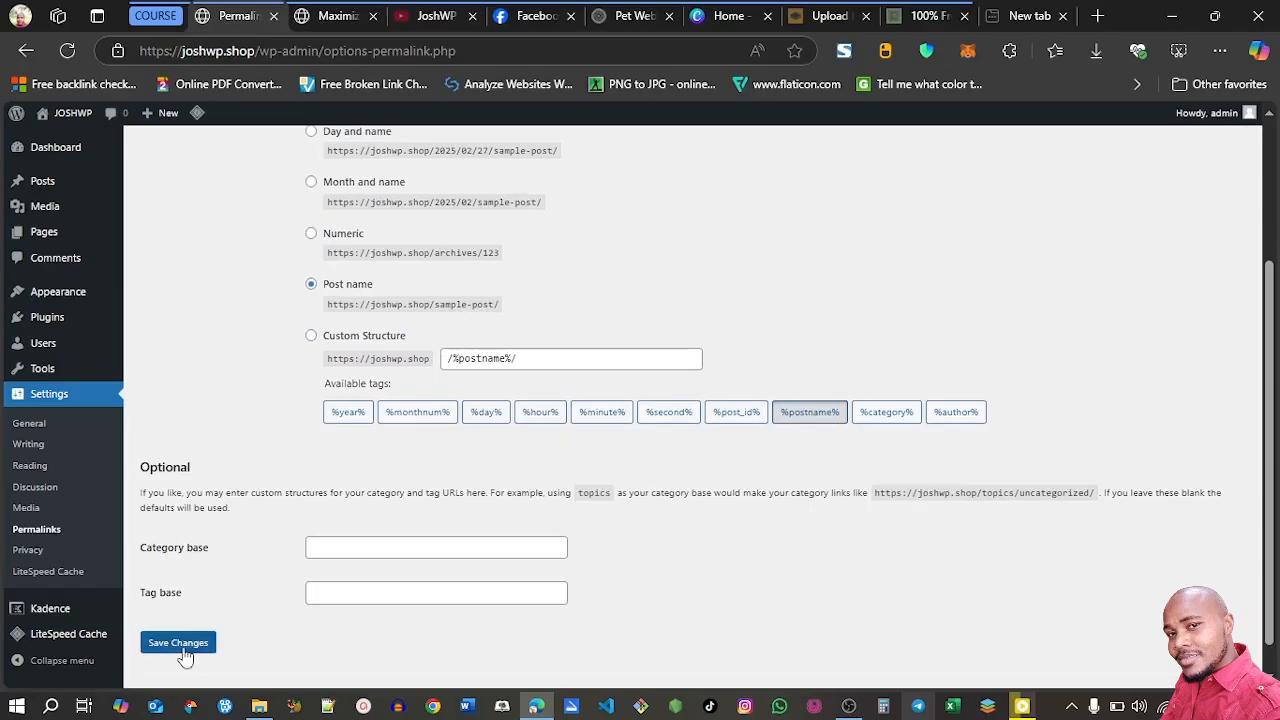
# Move the Cart, Checkout, My account, Refund and Returns Policy and Shop pages to the trash in bulk
pyautogui.moveTo(62, 240)
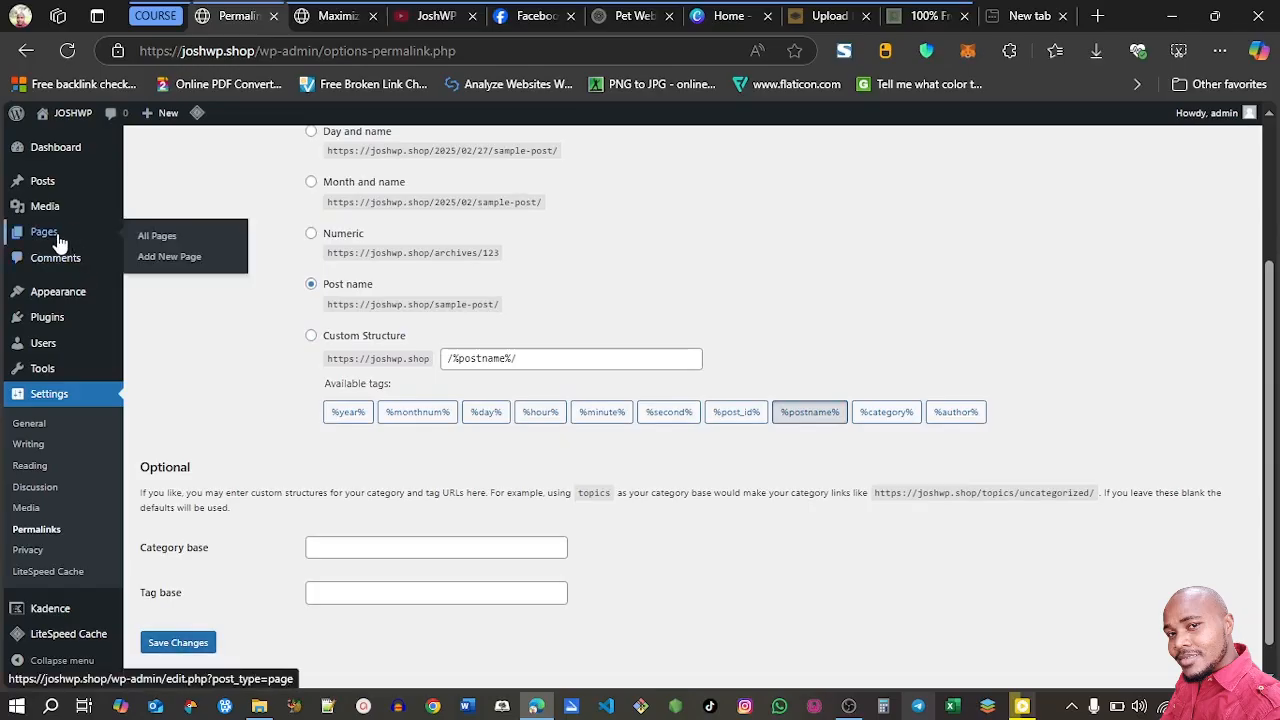
pyautogui.click(58, 242)
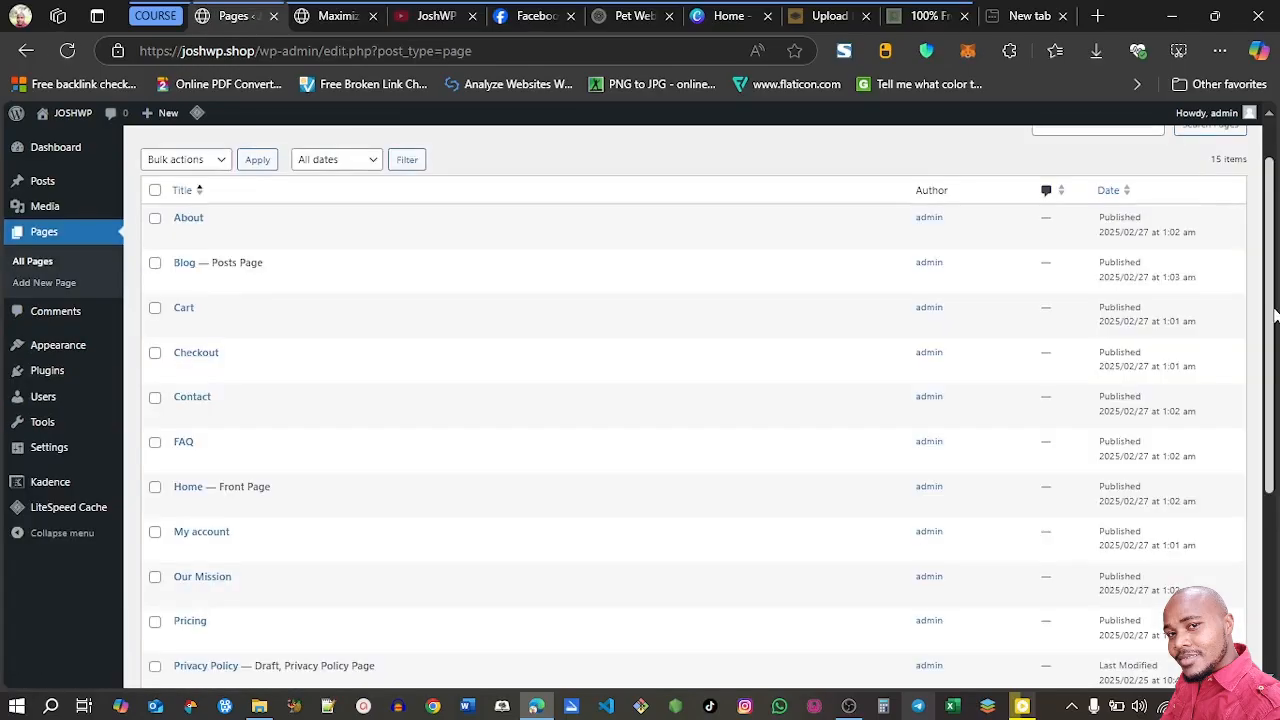
pyautogui.click(155, 353)
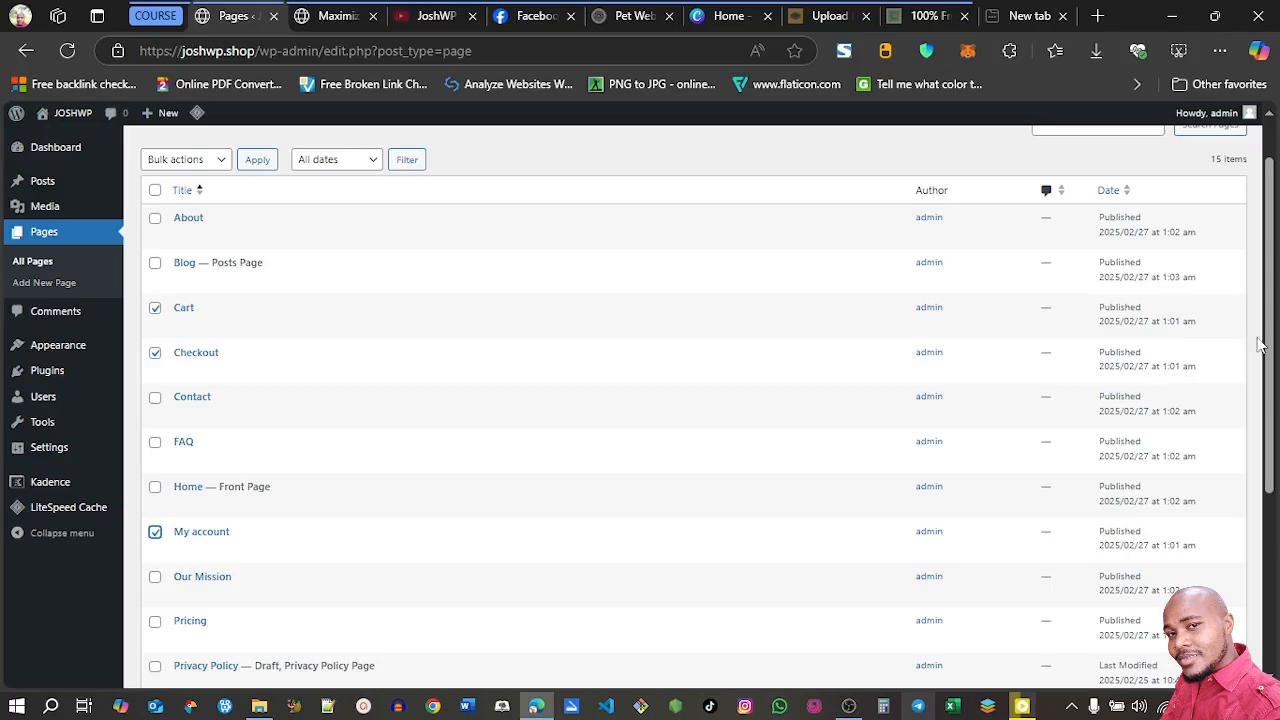
pyautogui.moveTo(1275, 355); pyautogui.dragTo(1275, 434)
pyautogui.click(155, 580)
pyautogui.moveTo(1268, 427); pyautogui.dragTo(1268, 498)
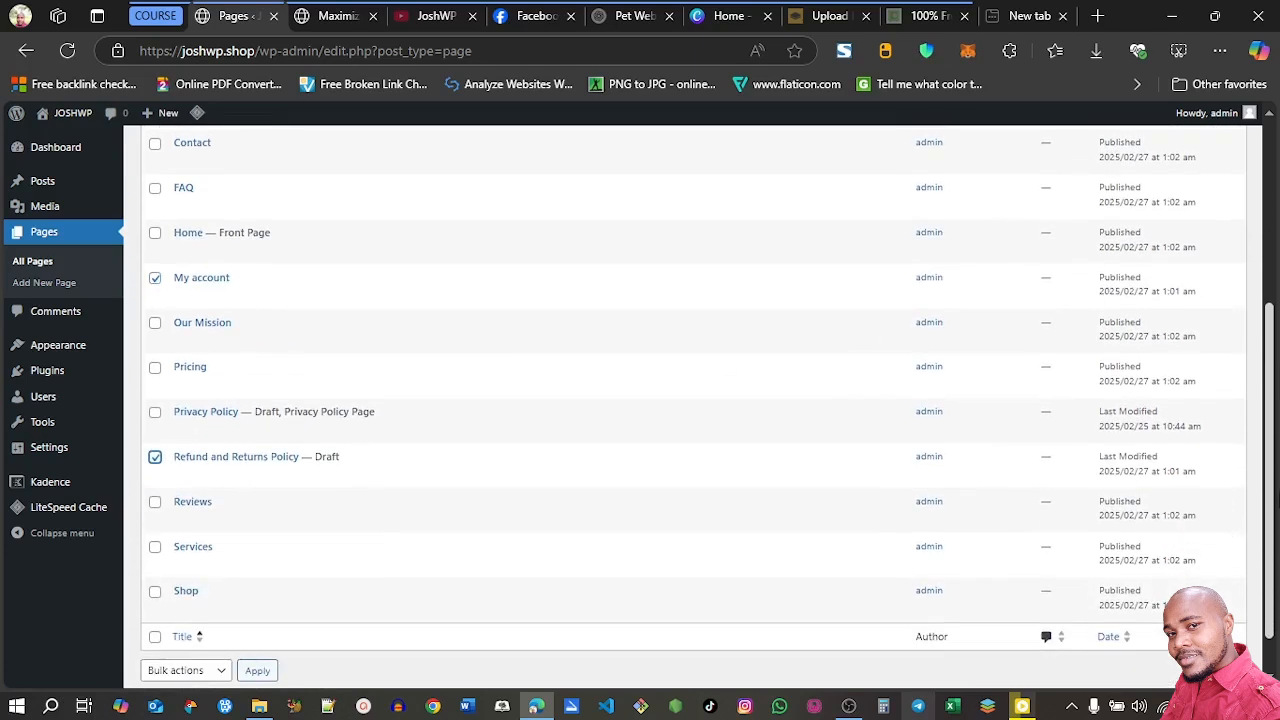
pyautogui.click(155, 591)
pyautogui.scroll(3, 1272, 465)
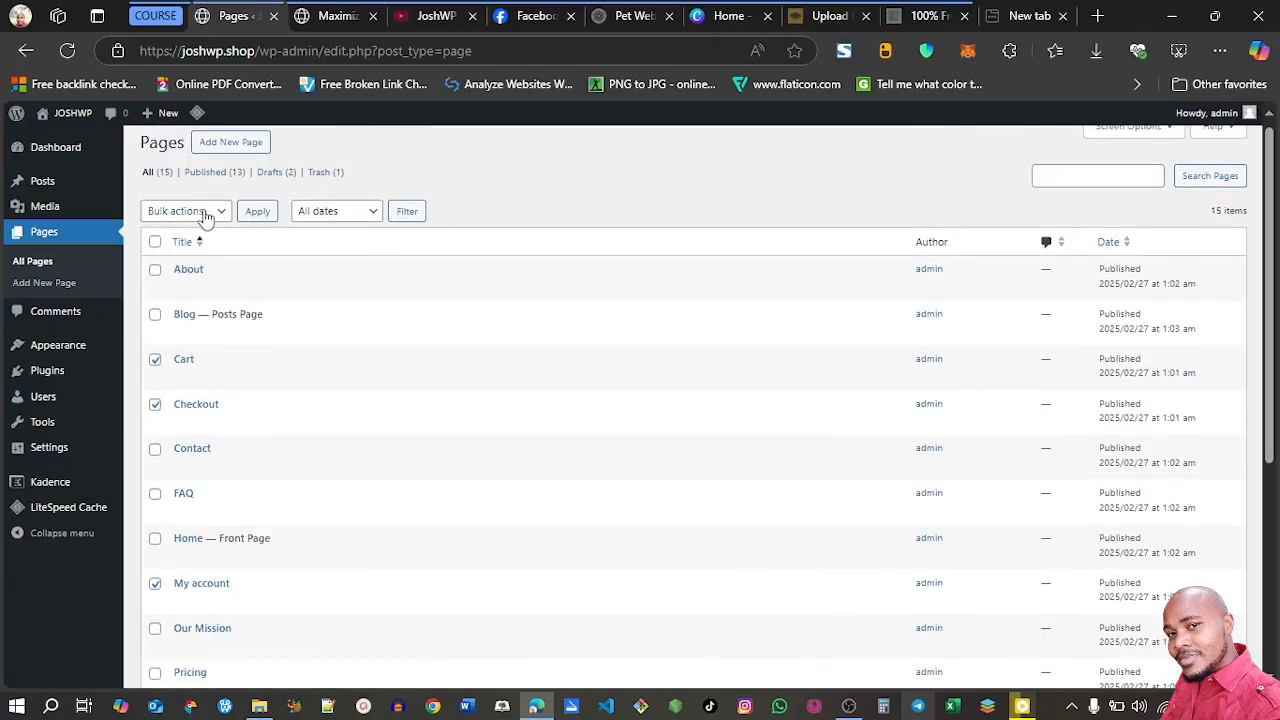
pyautogui.click(207, 214)
pyautogui.click(193, 285)
pyautogui.click(258, 214)
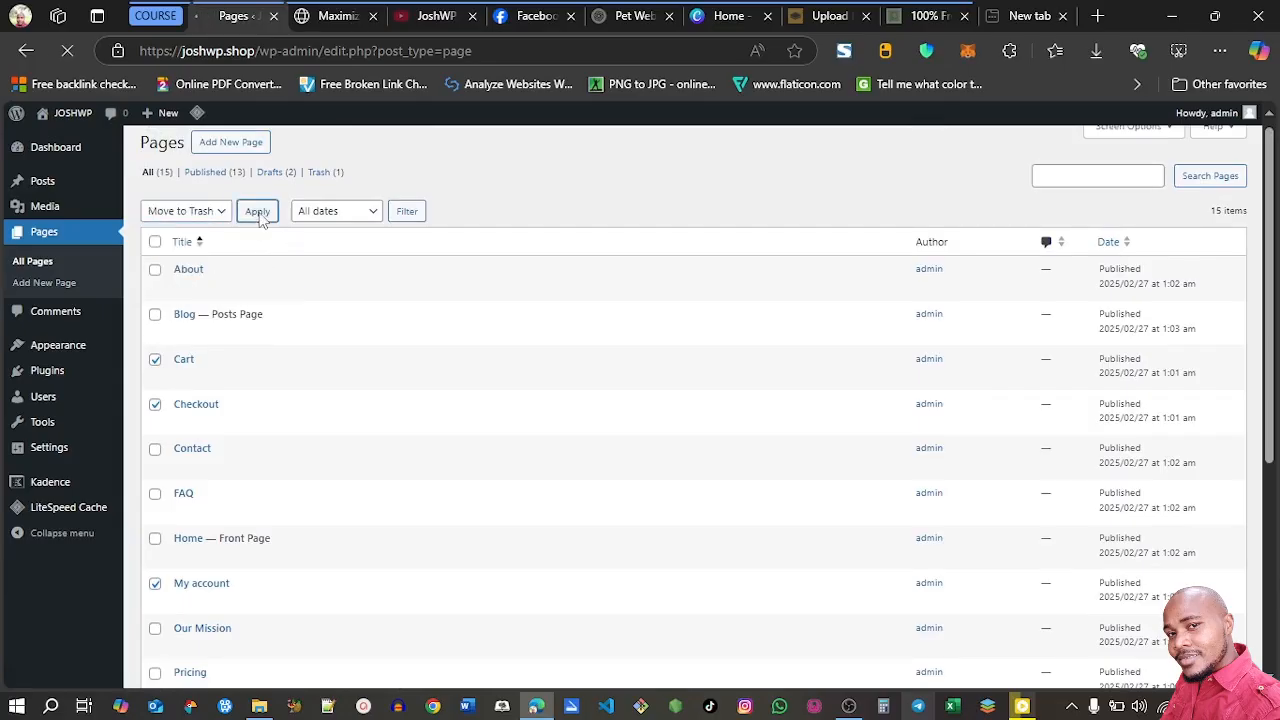
pyautogui.click(1232, 180)
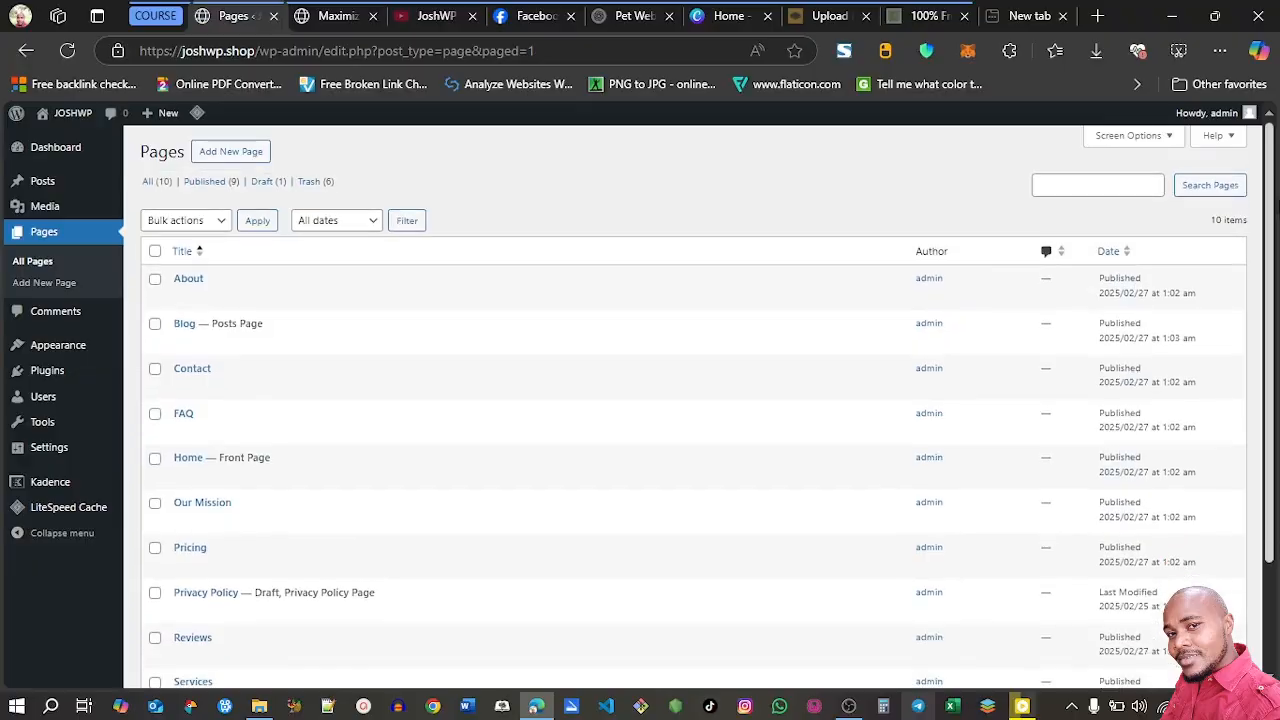
# Move the Pricing page to the trash
pyautogui.scroll(-1, 551, 263)
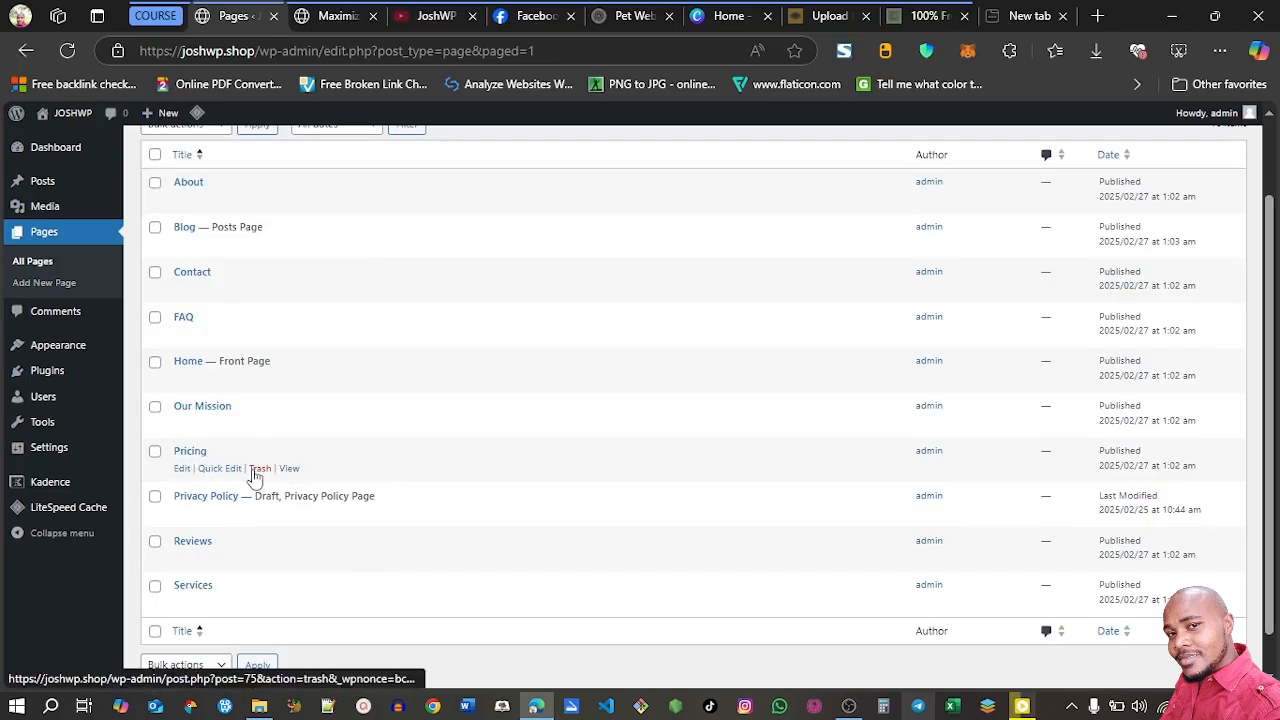
pyautogui.click(258, 470)
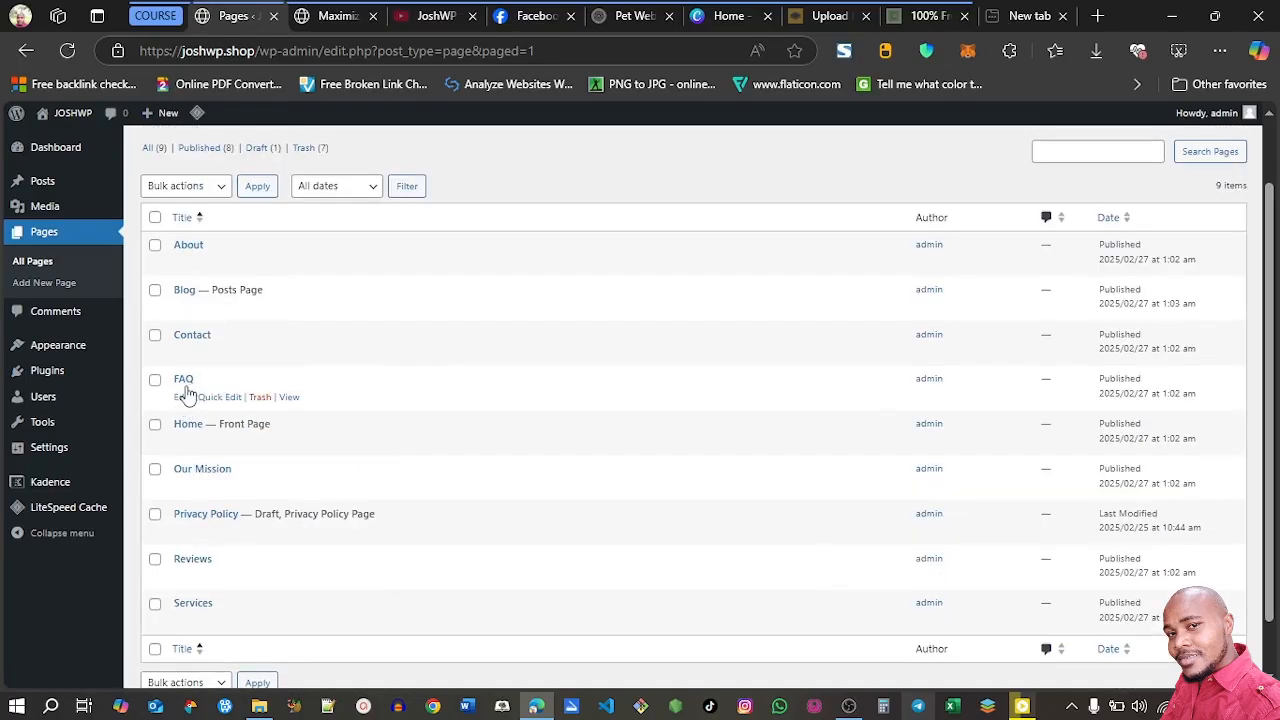
# View the live FAQ page in a separate tab and check its content and navigation menu against the open blog post's
pyautogui.rightClick(290, 398)
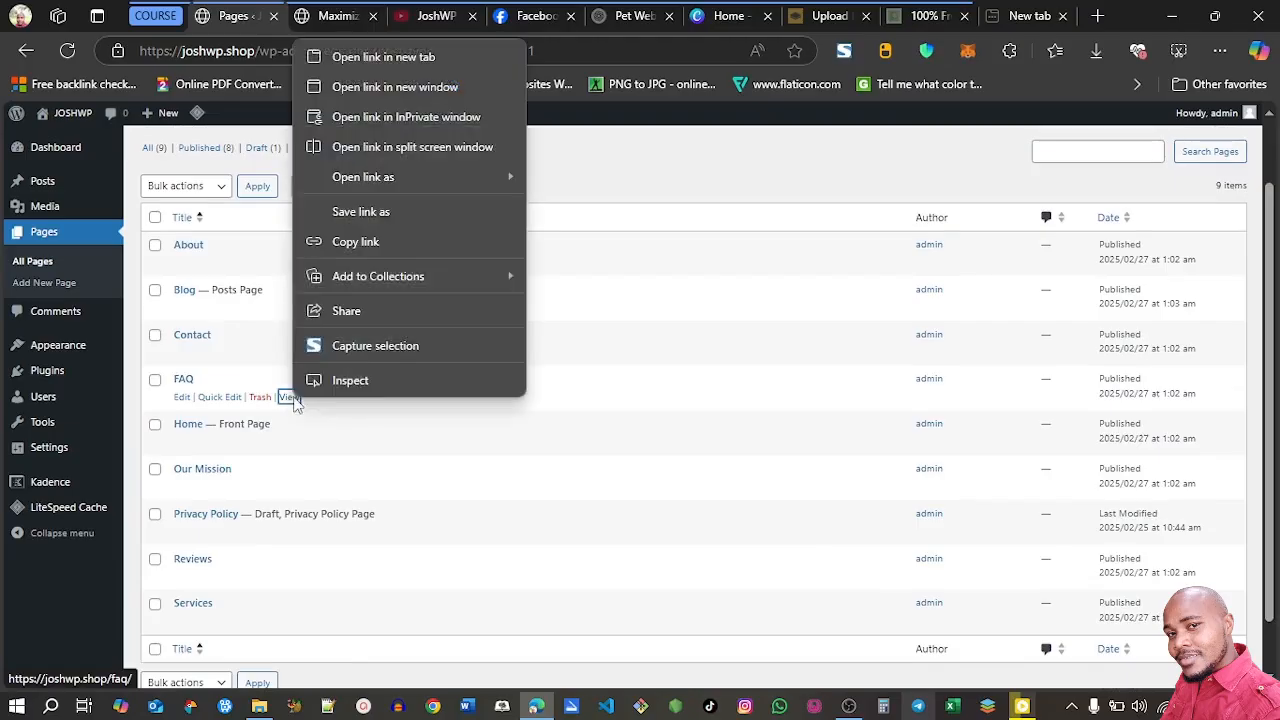
pyautogui.click(370, 64)
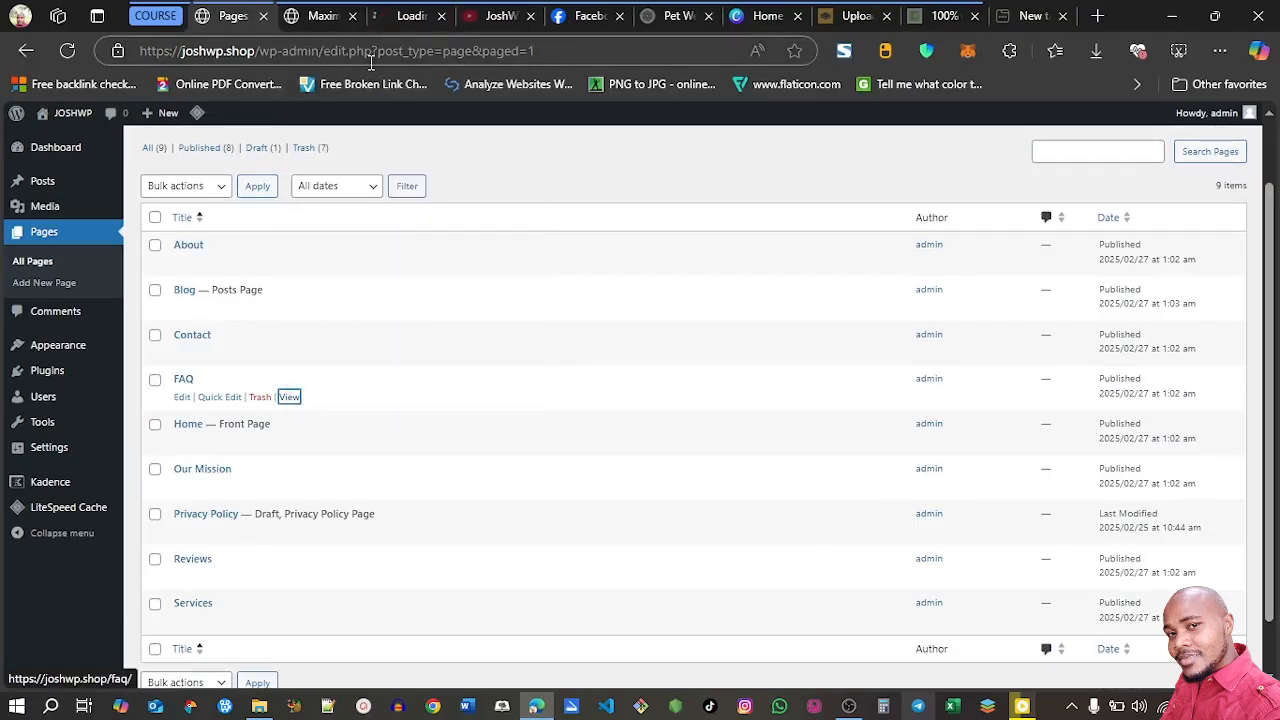
pyautogui.click(412, 16)
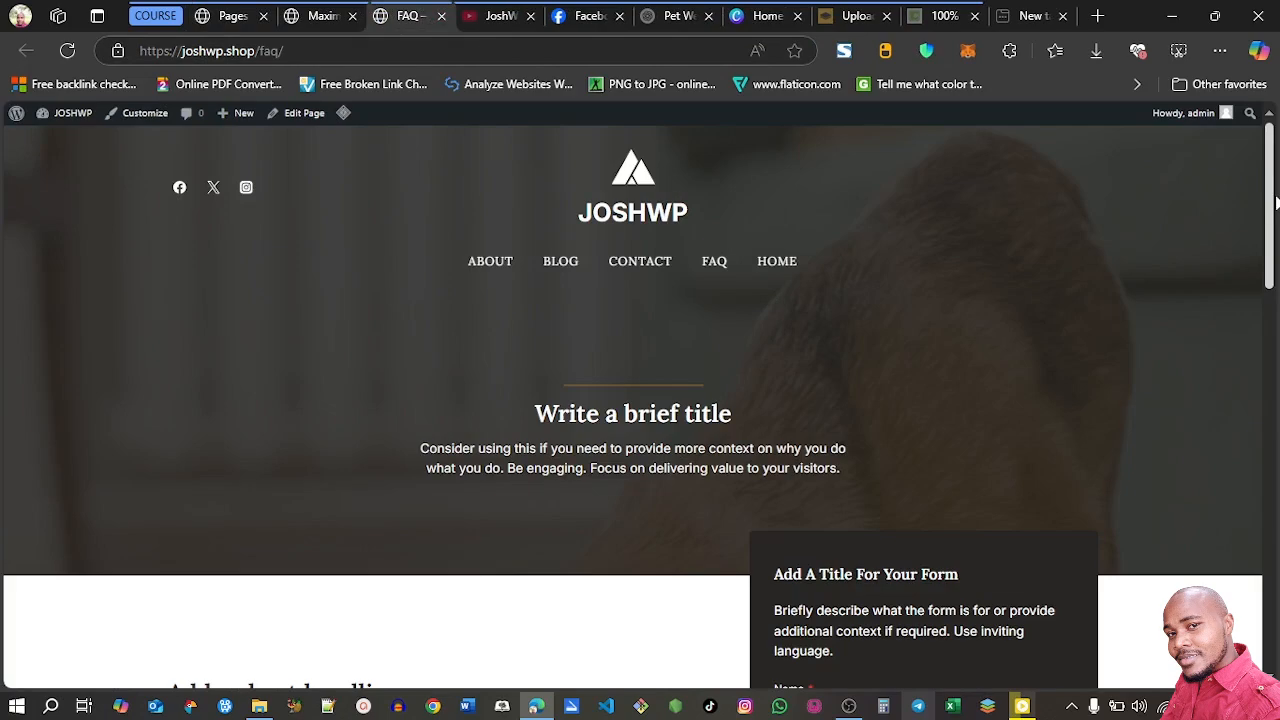
pyautogui.scroll(-7, 1276, 203)
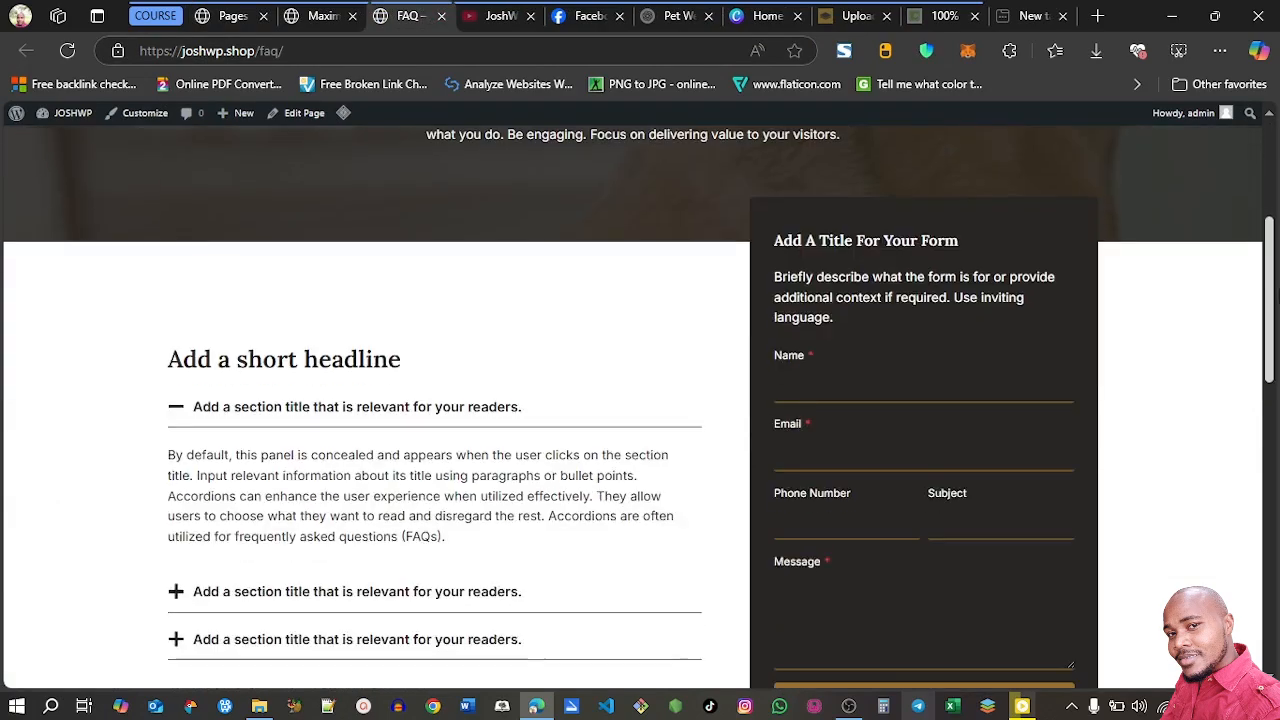
pyautogui.scroll(-6, 640, 400)
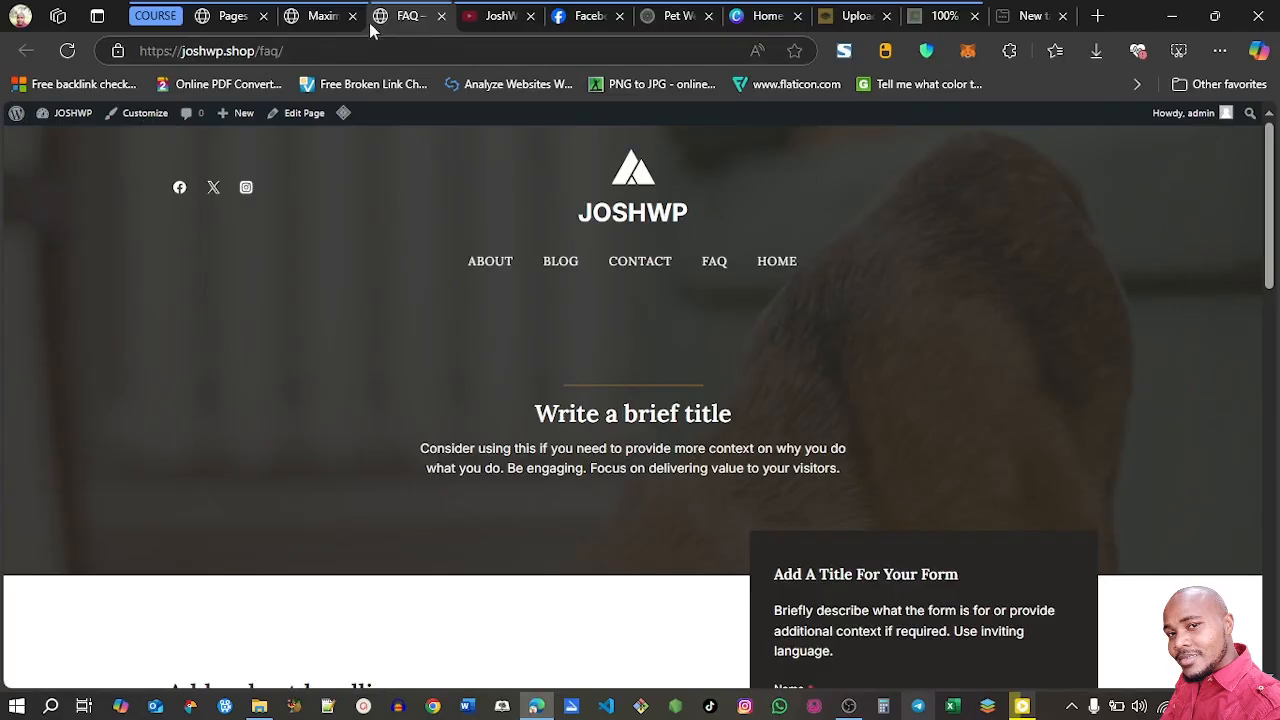
pyautogui.click(315, 17)
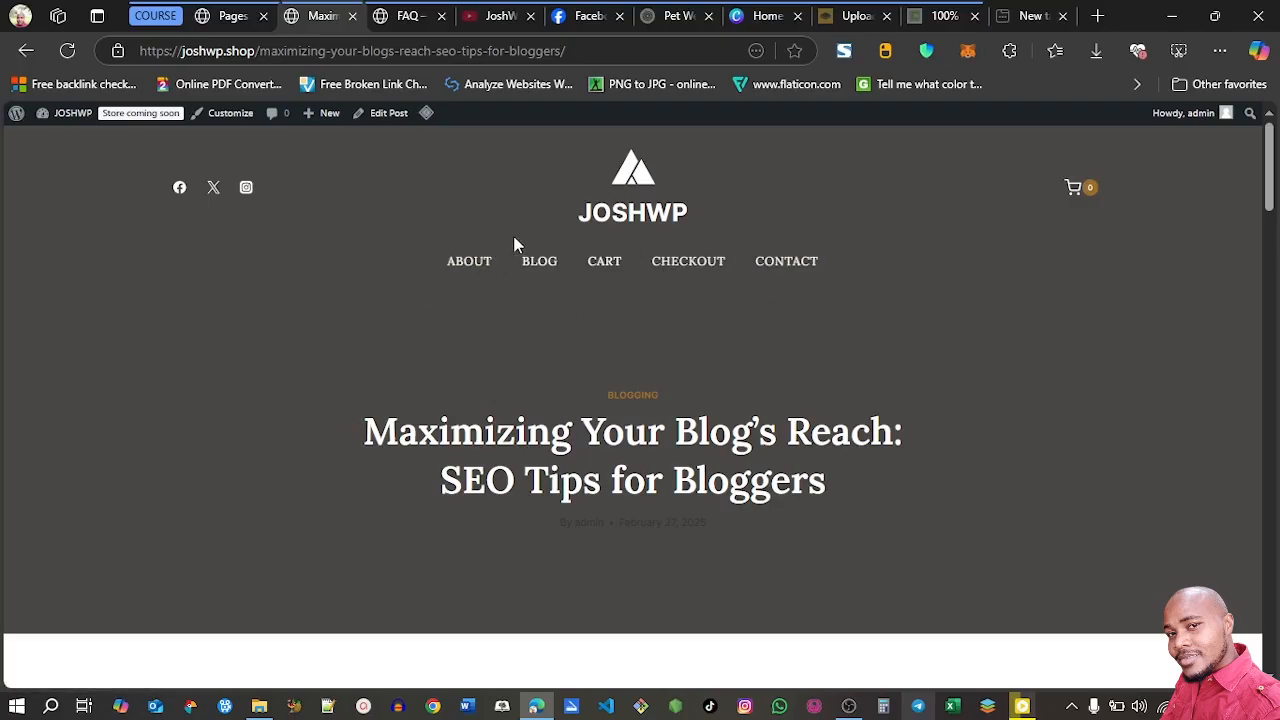
# Create a new WordPress navigation menu named Main and assign it to the Primary display location
pyautogui.click(225, 17)
pyautogui.moveTo(66, 356)
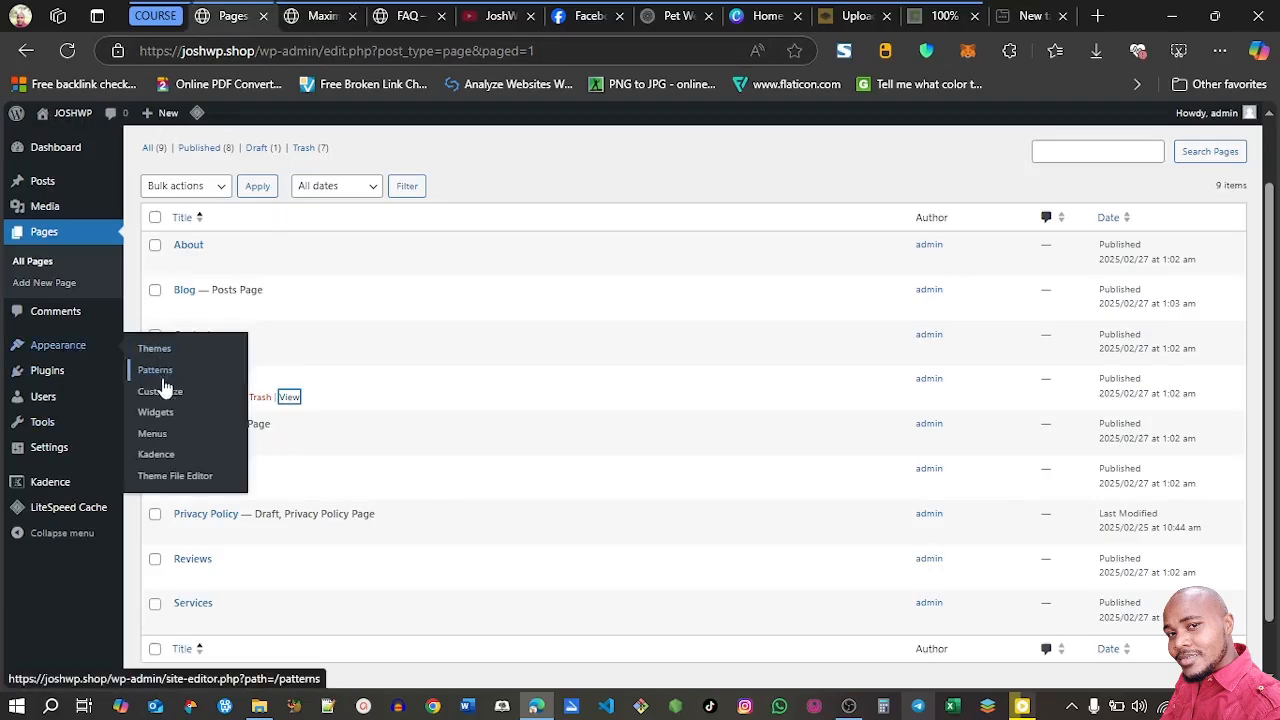
pyautogui.click(154, 436)
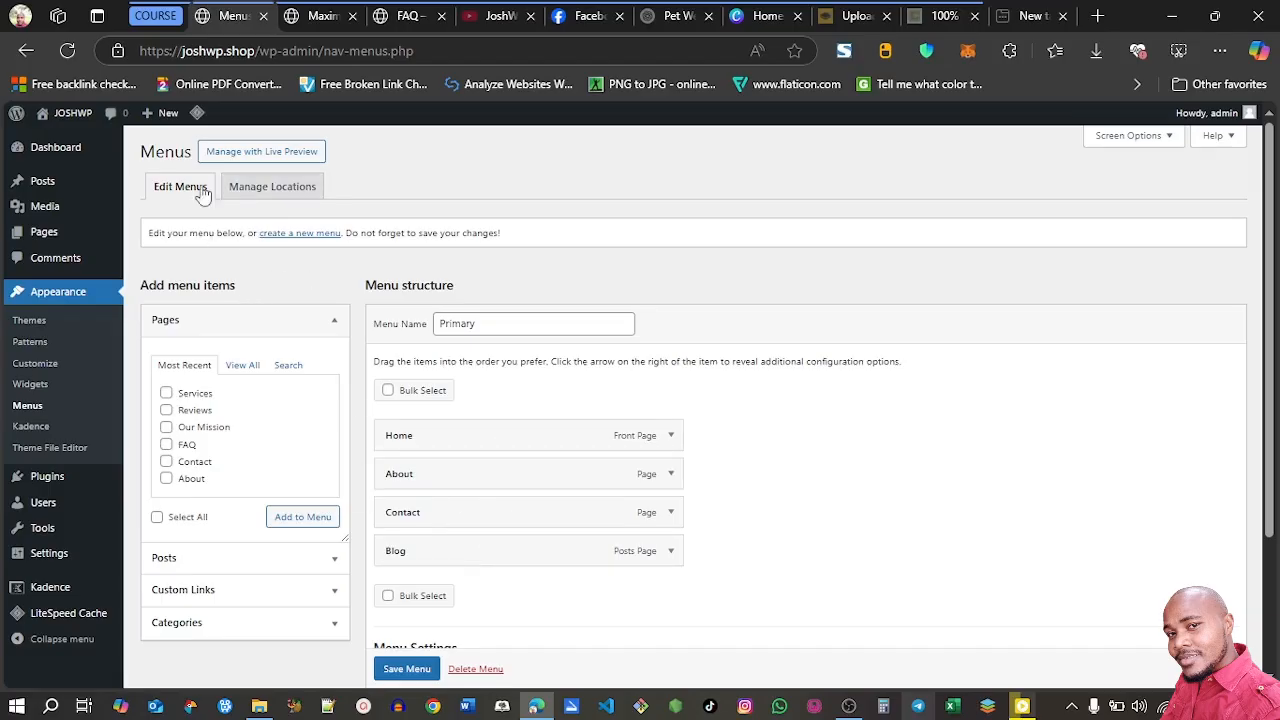
pyautogui.click(299, 237)
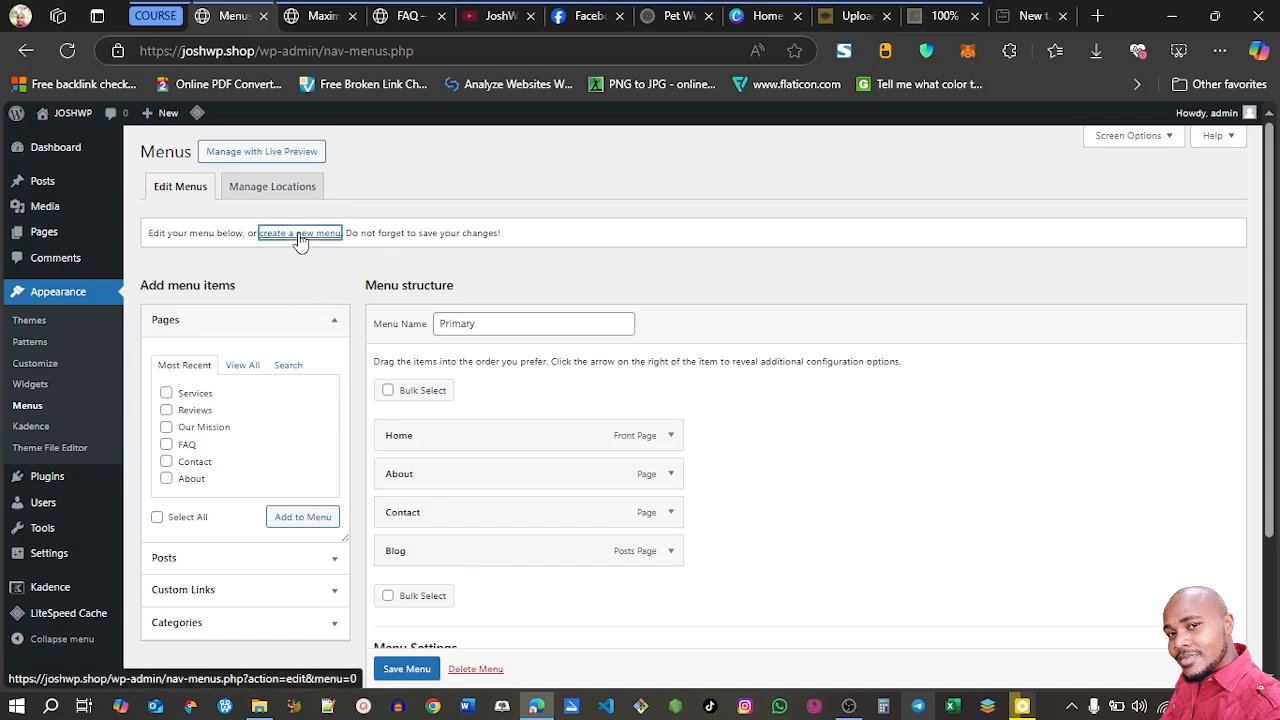
pyautogui.click(466, 326)
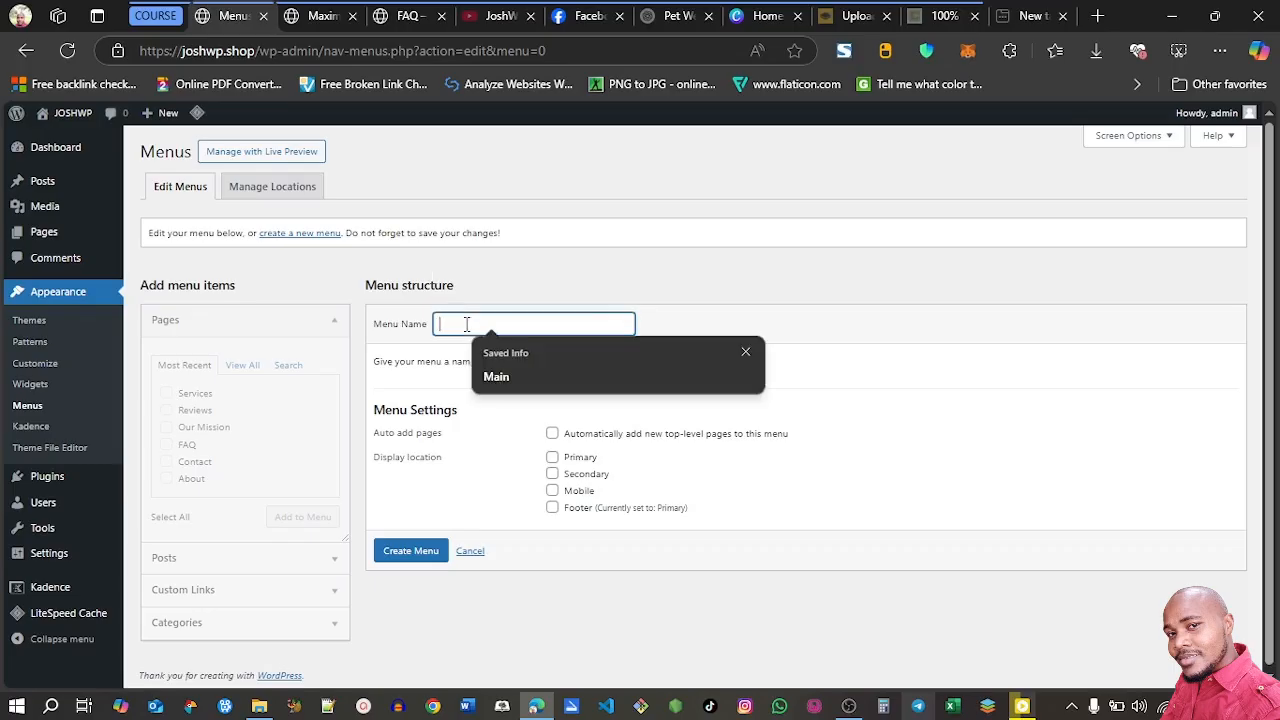
pyautogui.click(517, 386)
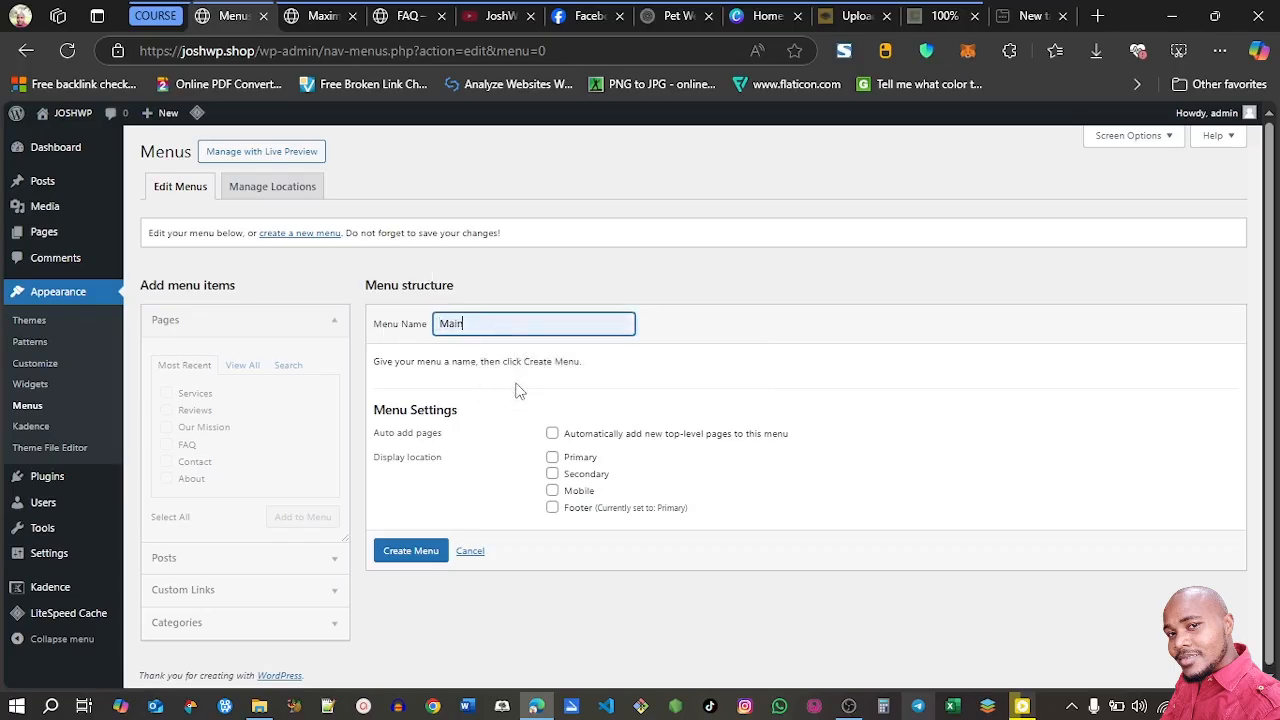
pyautogui.click(552, 460)
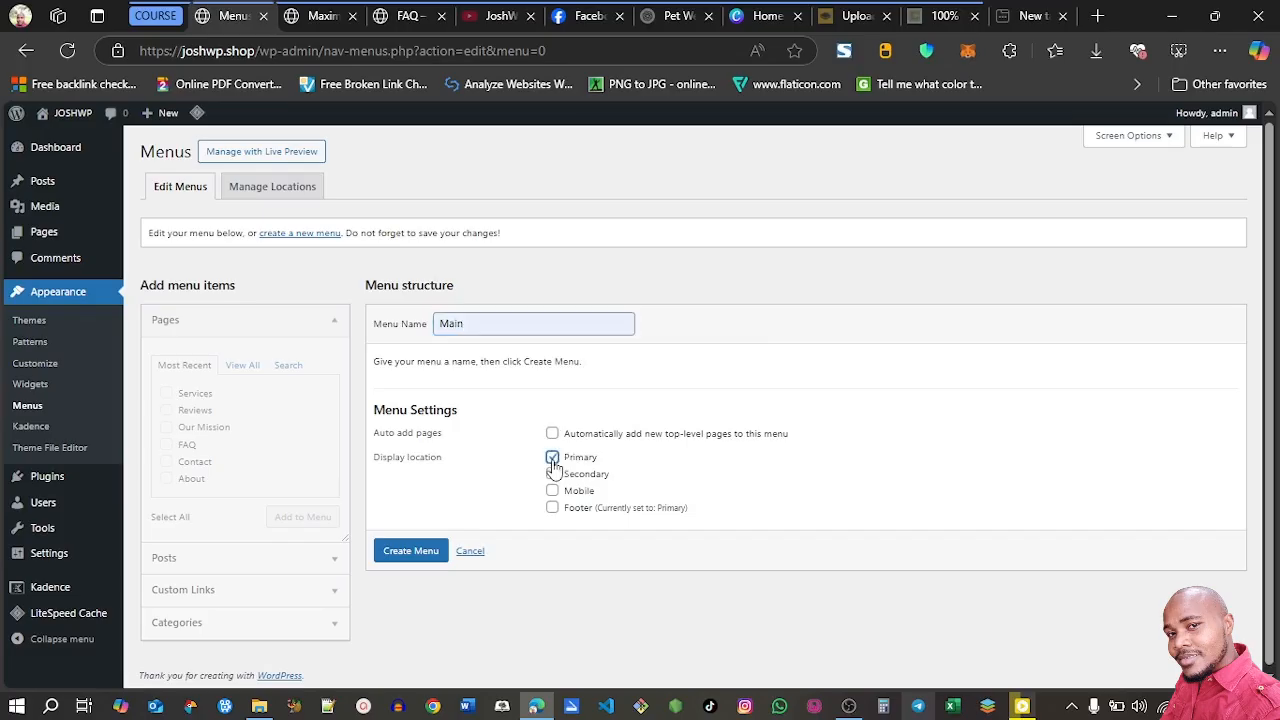
pyautogui.click(410, 556)
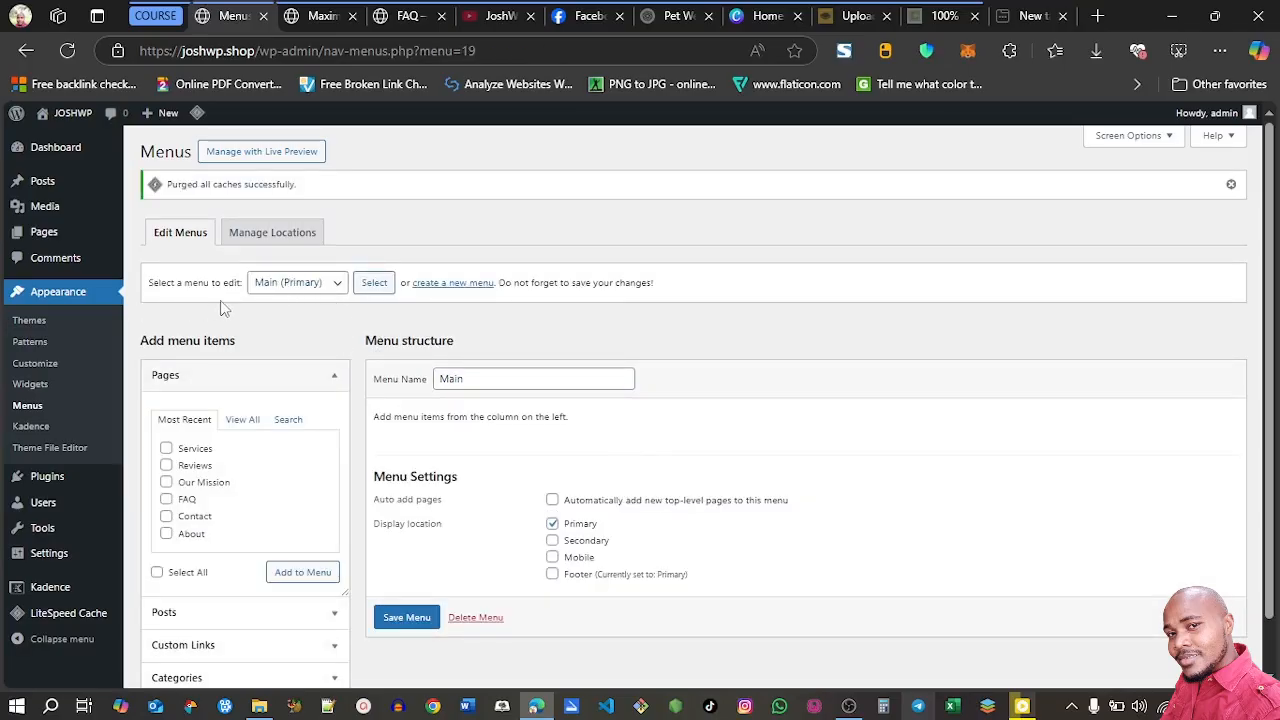
# Add the Home, Blog, About, Contact and Services pages to the Main (Primary) menu and save it
pyautogui.click(338, 287)
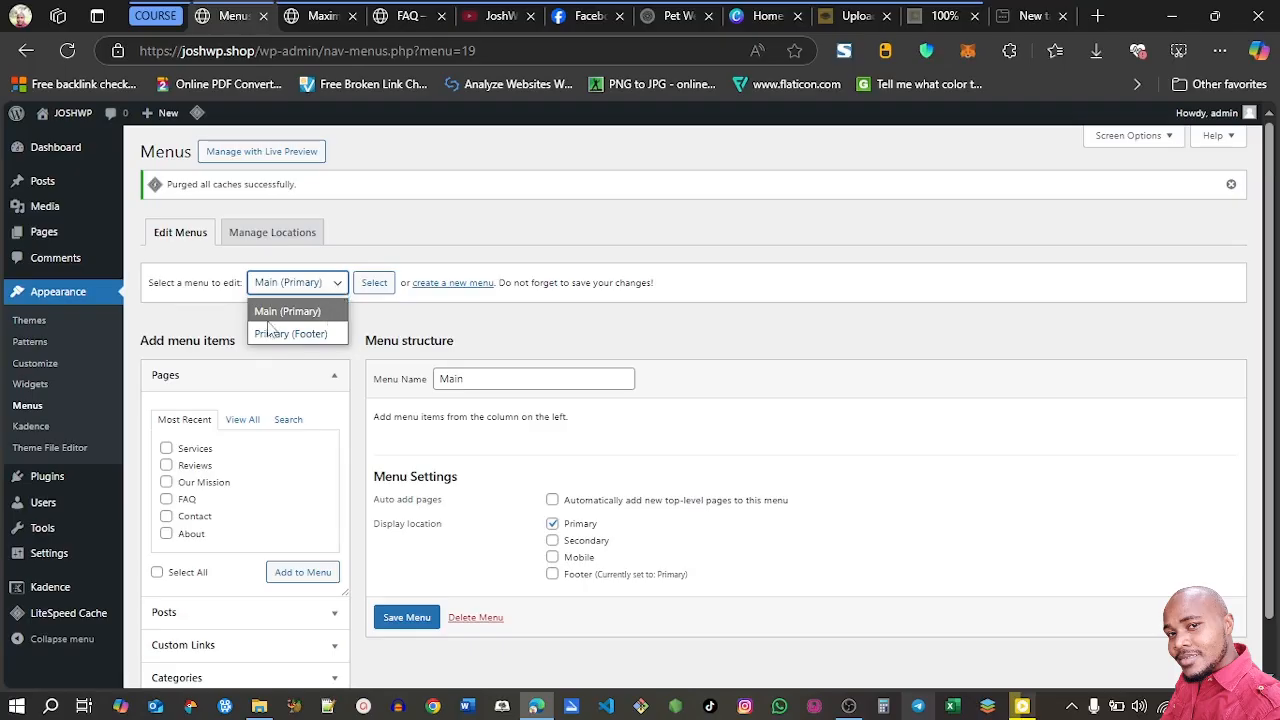
pyautogui.click(268, 318)
pyautogui.click(378, 287)
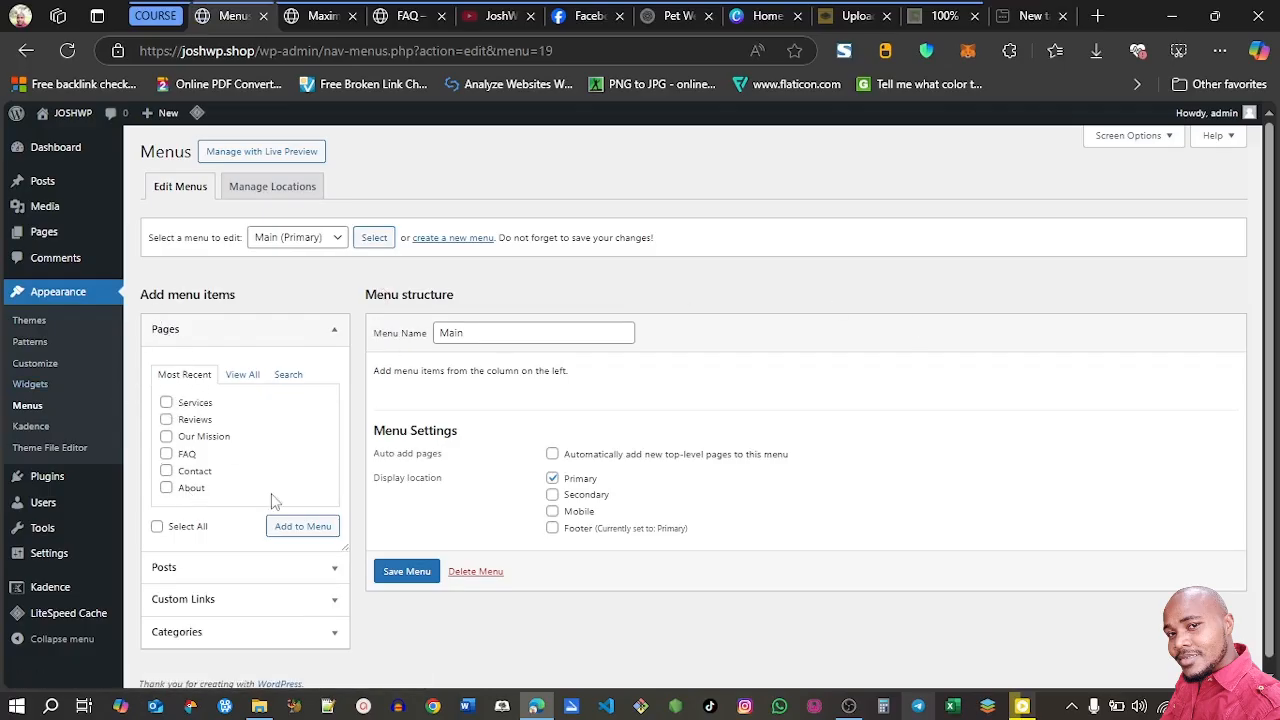
pyautogui.scroll(-1, 1200, 330)
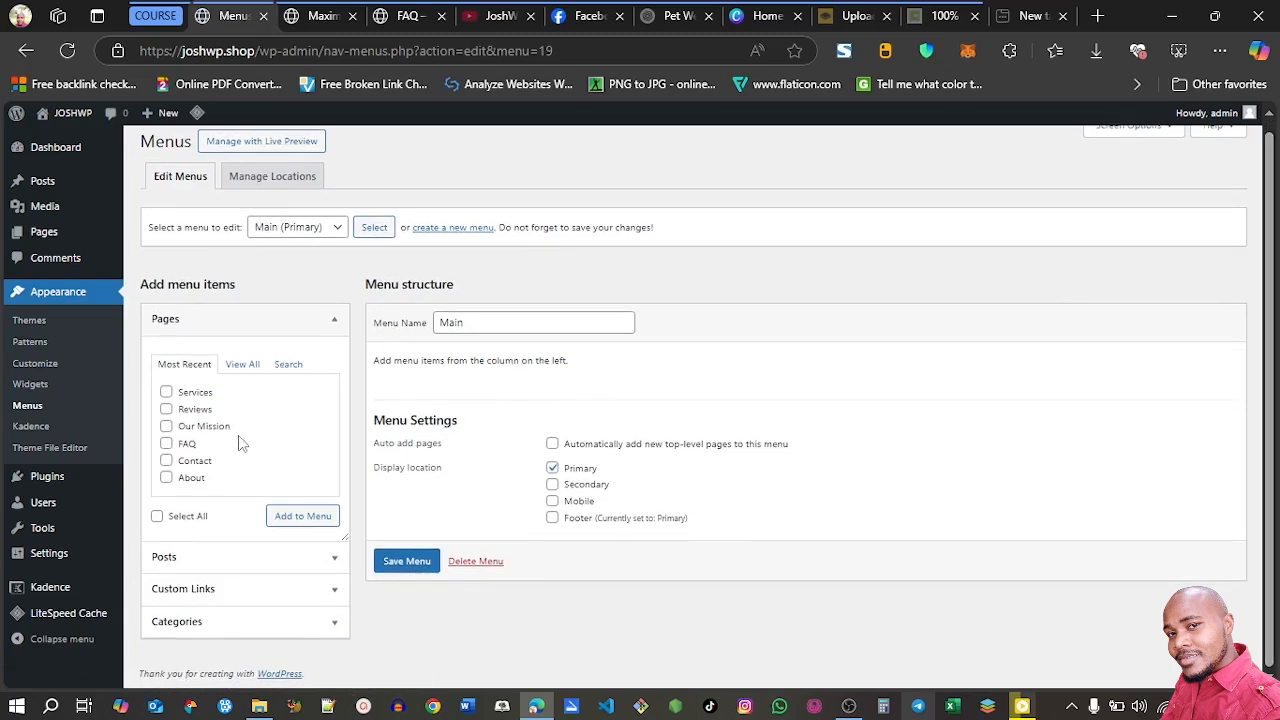
pyautogui.click(241, 366)
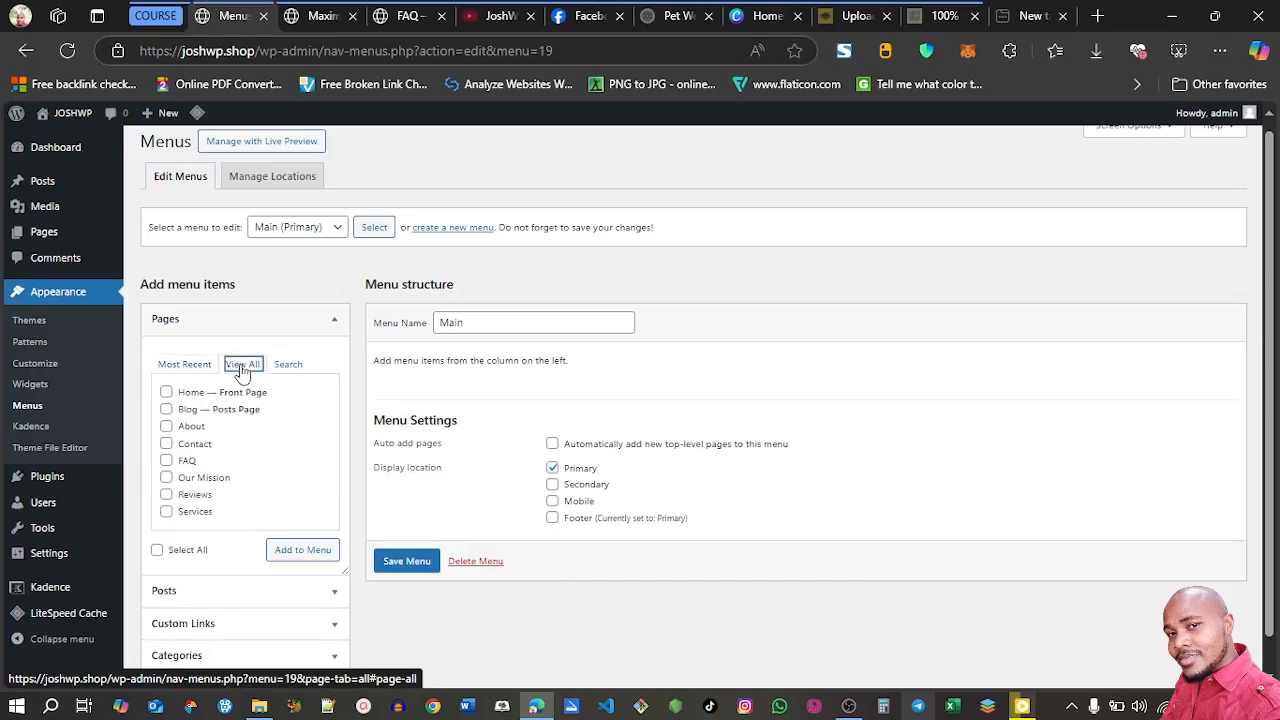
pyautogui.click(166, 394)
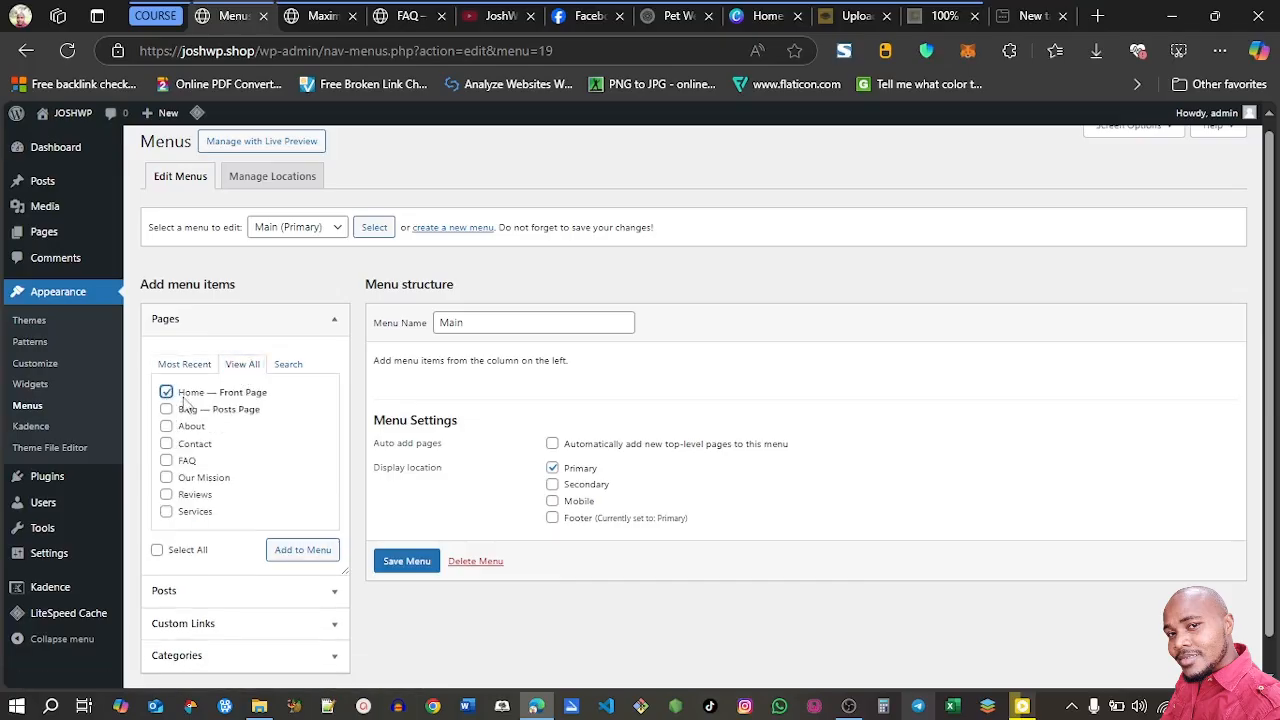
pyautogui.click(166, 411)
pyautogui.click(166, 428)
pyautogui.click(167, 445)
pyautogui.click(166, 512)
pyautogui.click(295, 553)
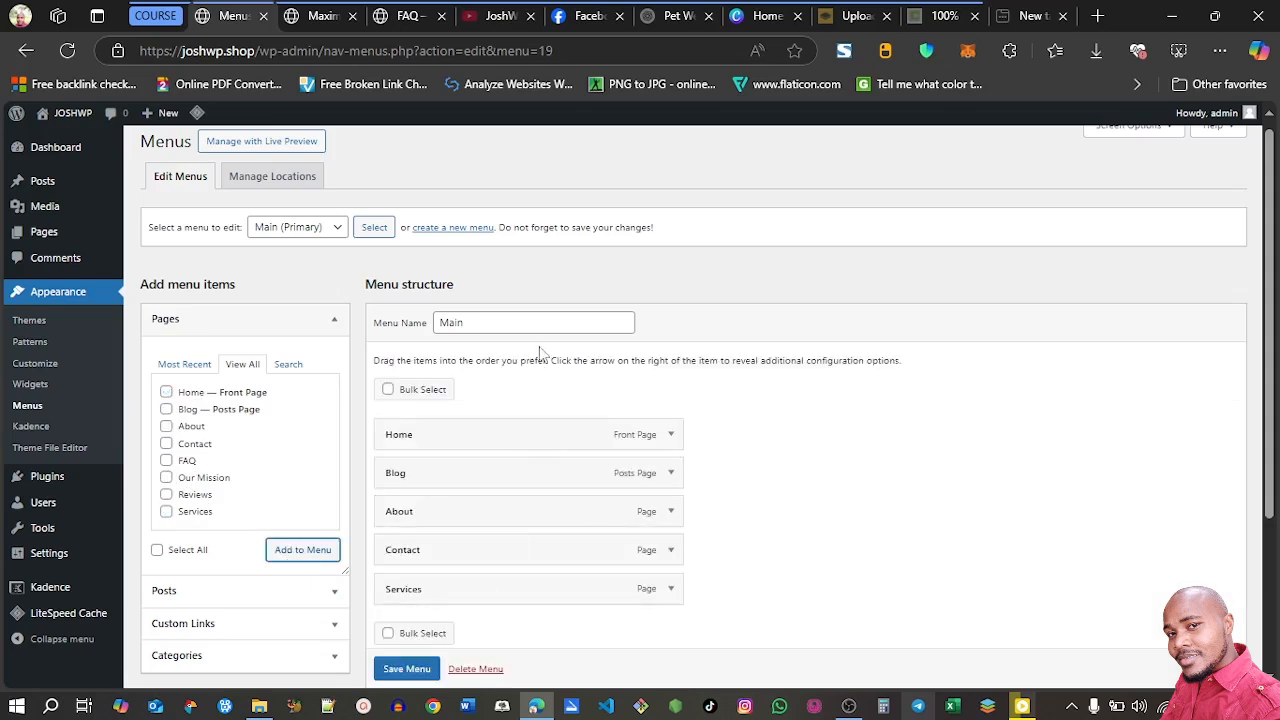
pyautogui.scroll(-2, 600, 610)
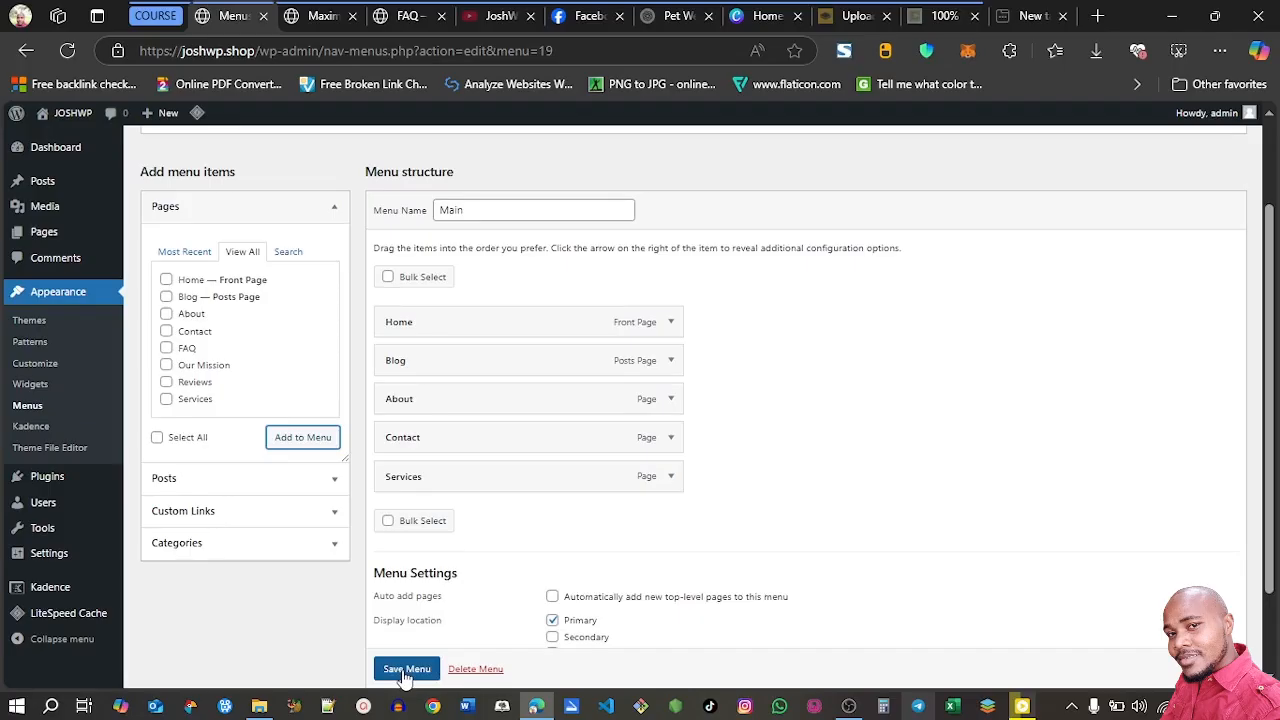
pyautogui.click(406, 670)
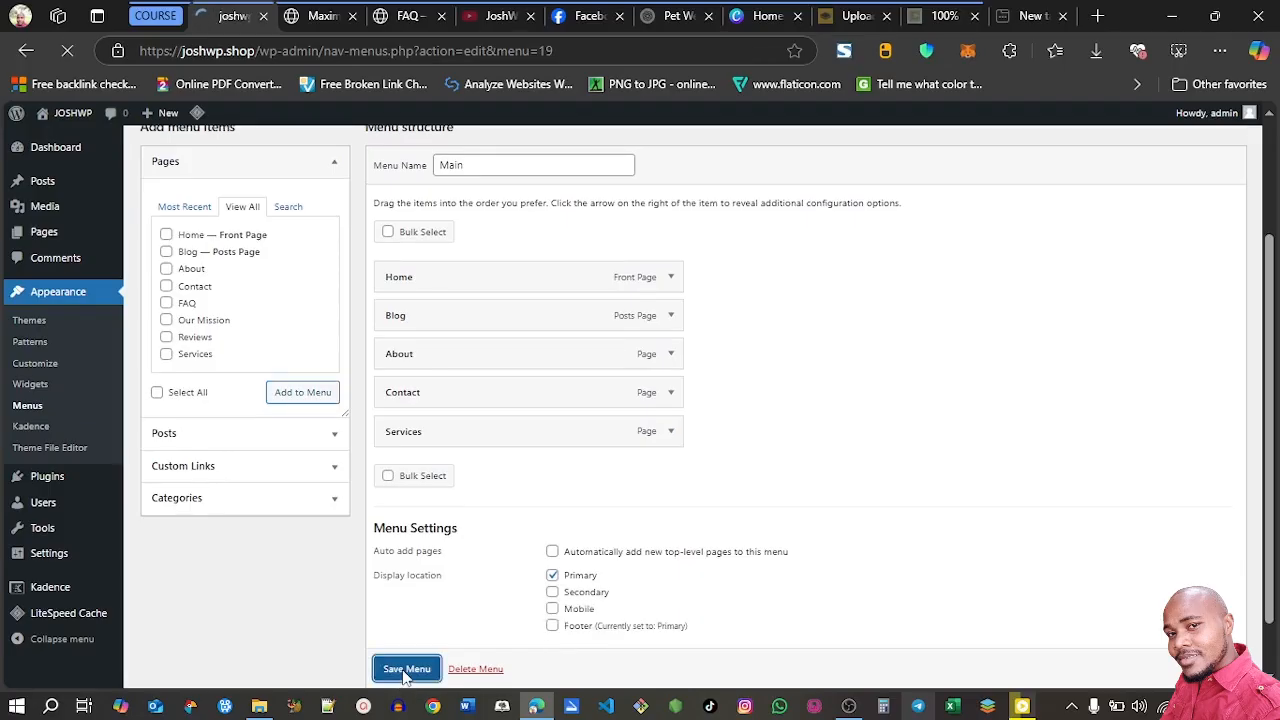
# Check the header navigation on the live blog post and follow its Home link to the front page
pyautogui.click(305, 20)
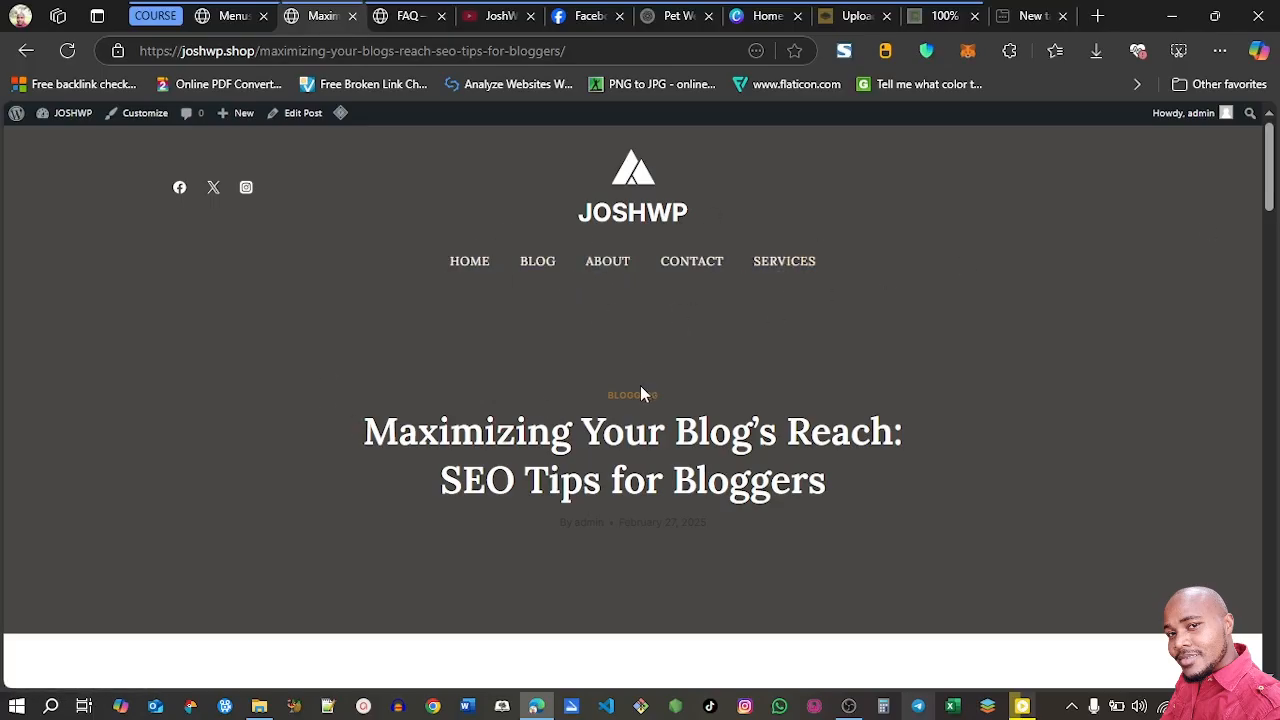
pyautogui.click(477, 262)
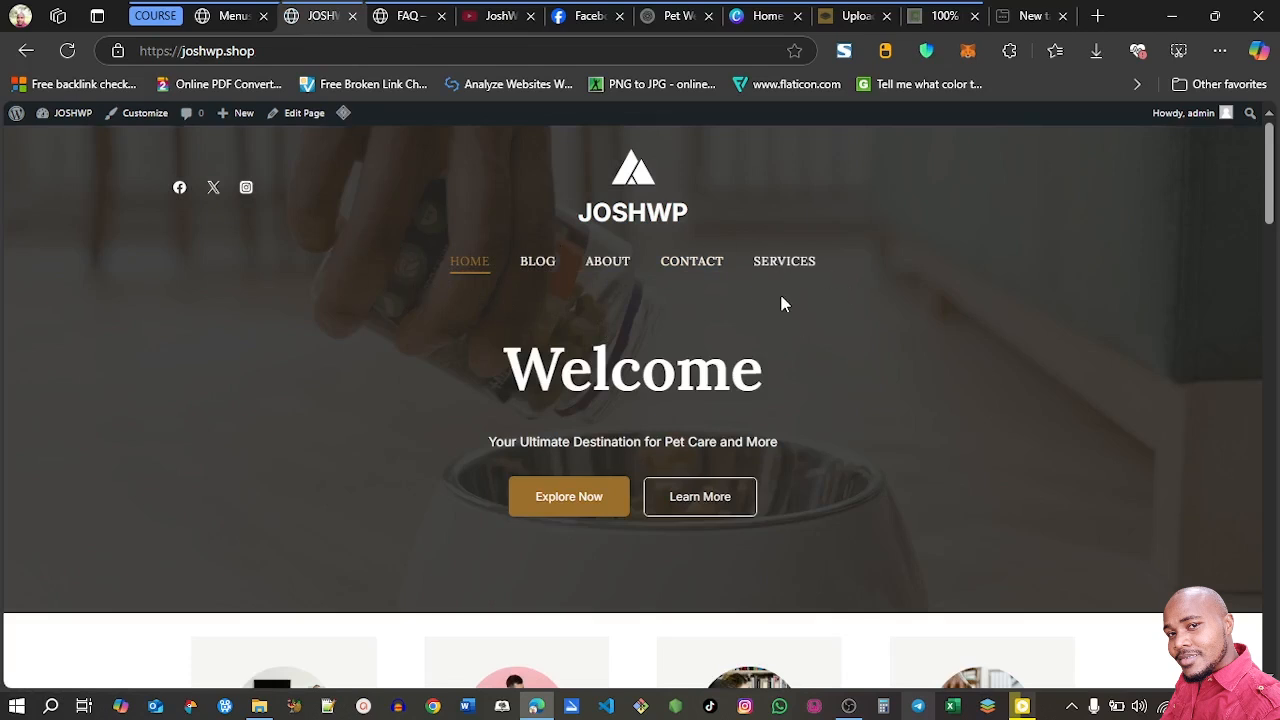
# Return to the WordPress admin and review the list of remaining pages
pyautogui.click(225, 18)
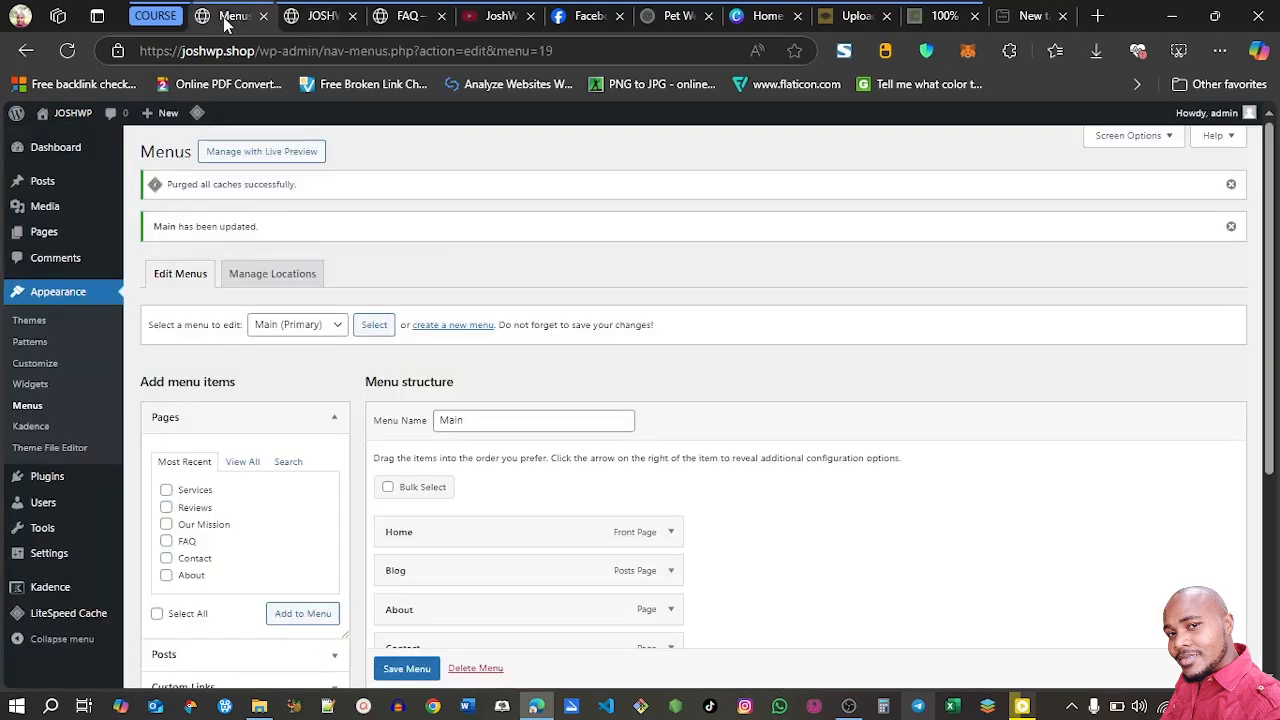
pyautogui.click(55, 245)
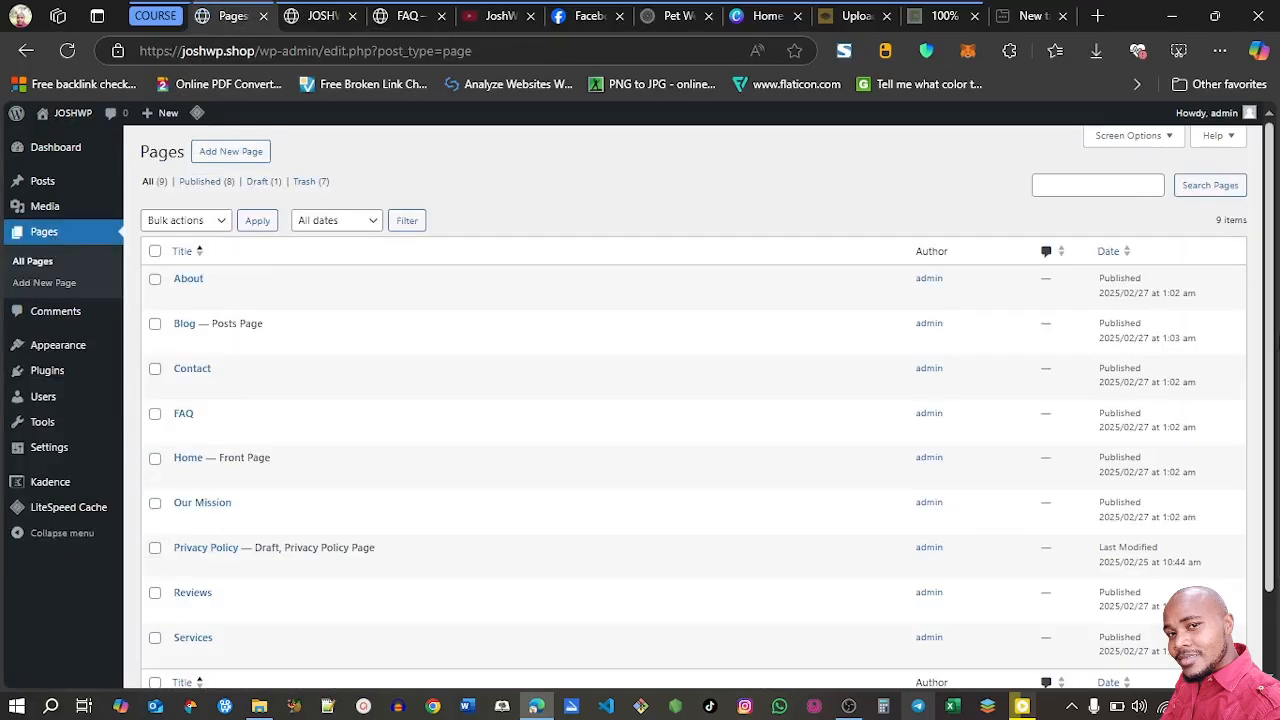
pyautogui.moveTo(1275, 310); pyautogui.dragTo(1275, 387)
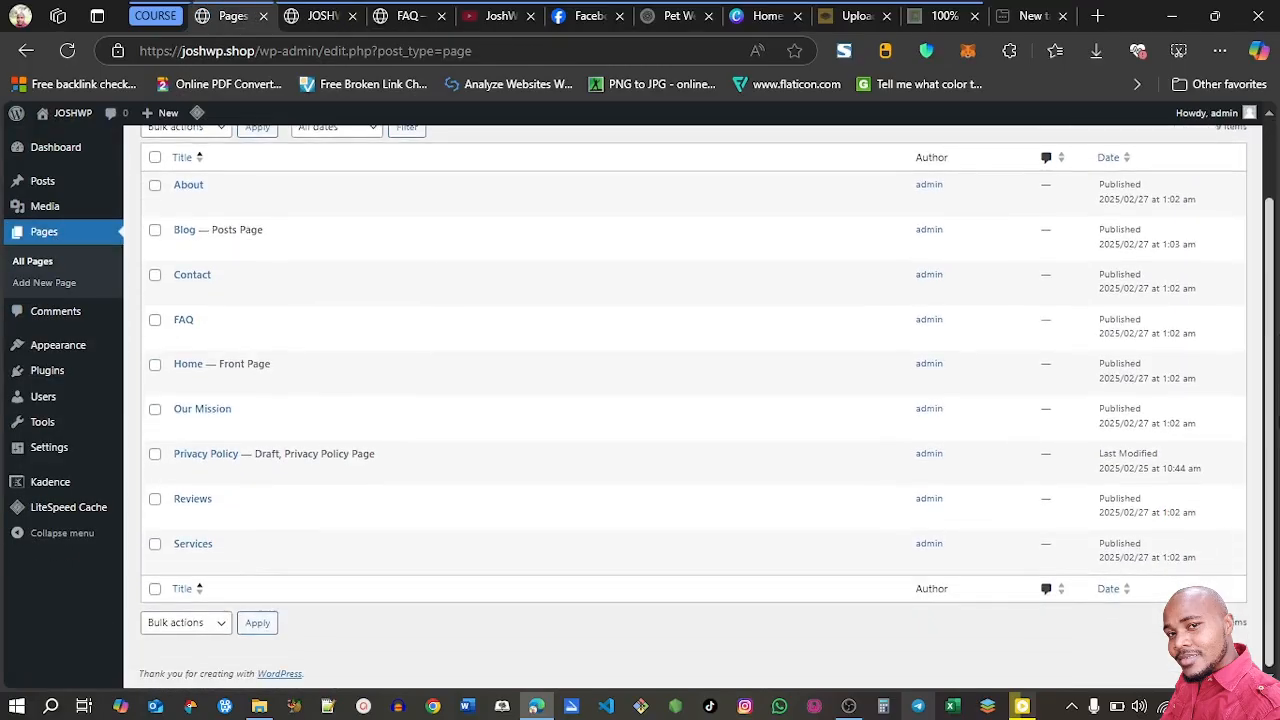
# Open the site's Home page for editing from the live front page and bring its pet topic info boxes into view
pyautogui.scroll(1, 1270, 390)
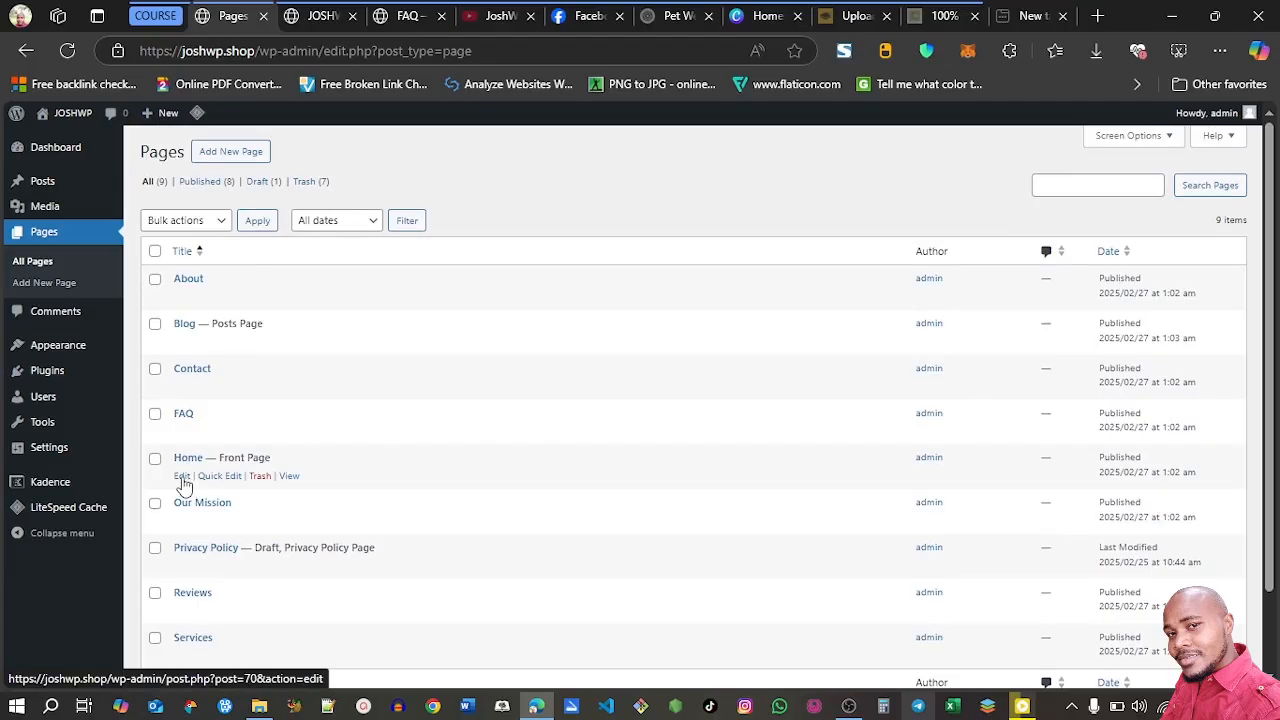
pyautogui.click(307, 22)
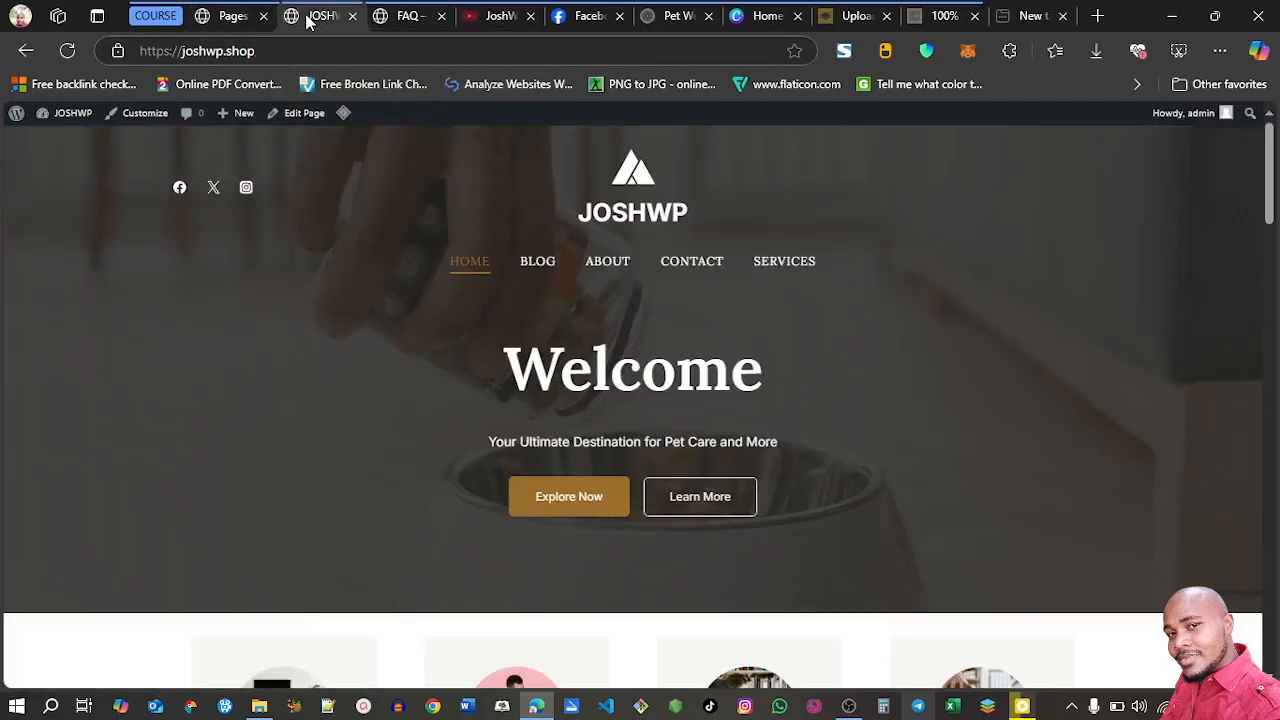
pyautogui.click(297, 126)
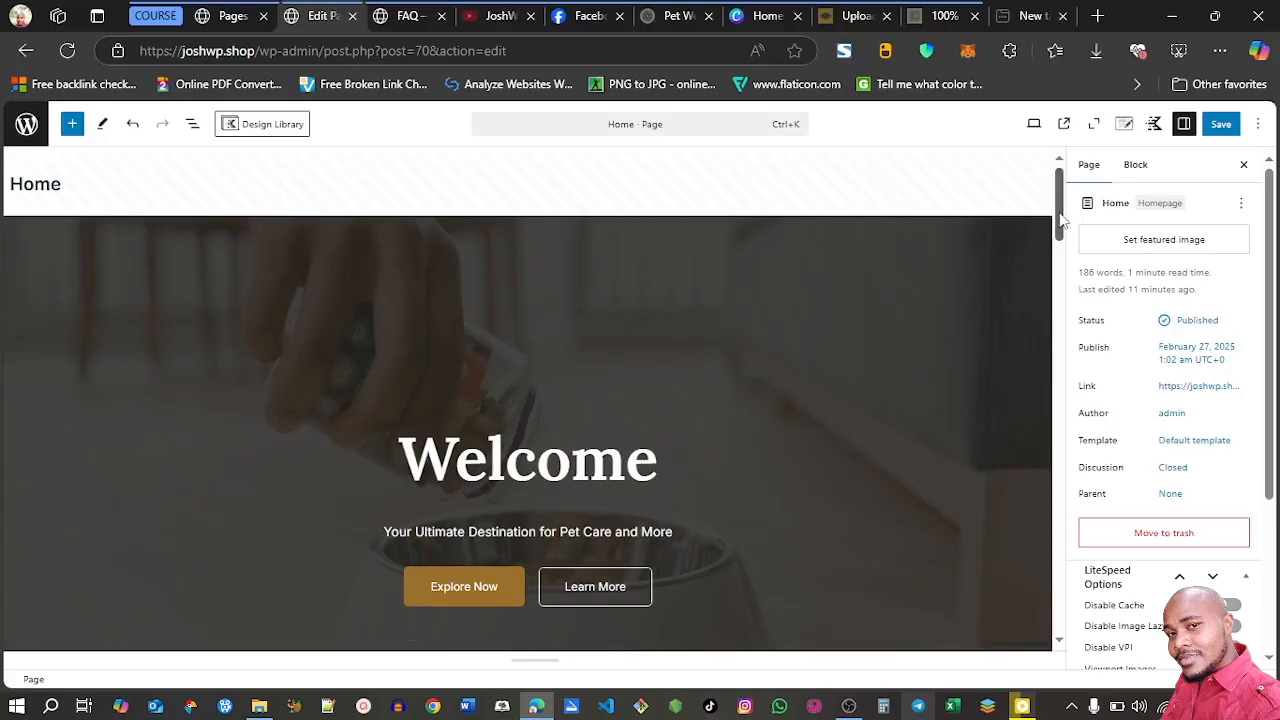
pyautogui.moveTo(1060, 213); pyautogui.dragTo(1057, 310)
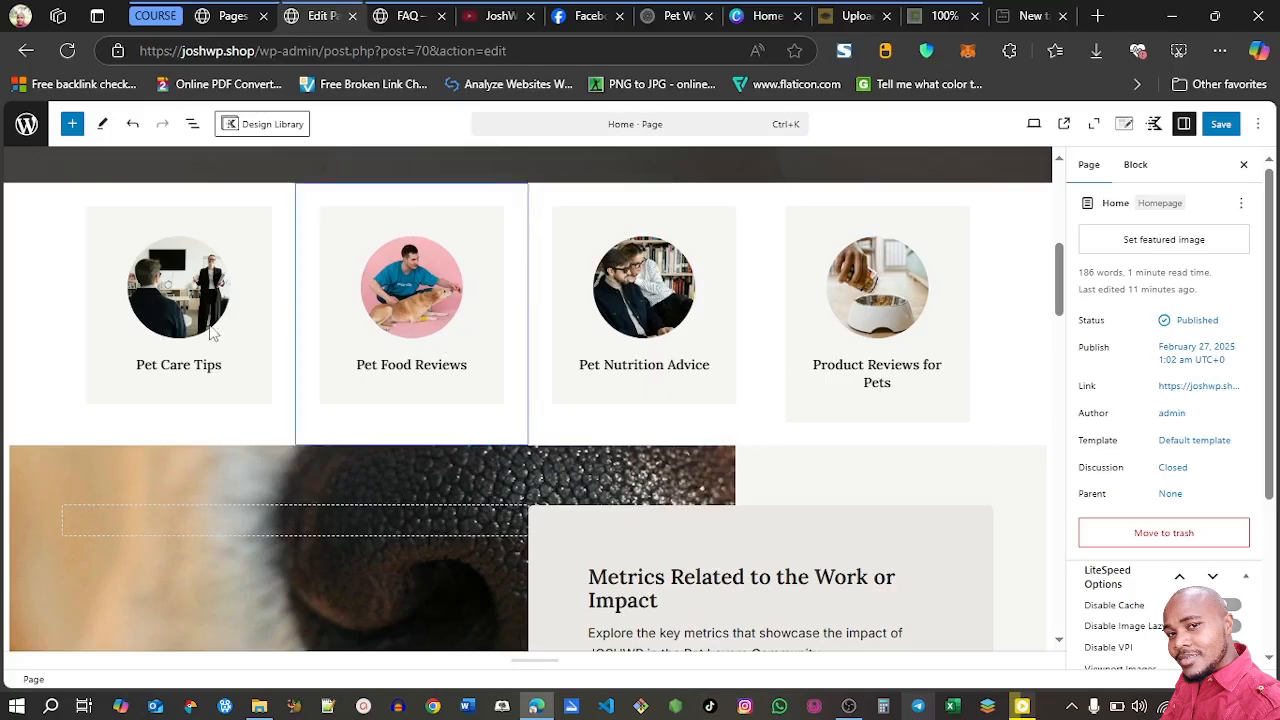
# Add a post category named Pet Care Tips with a hyphenated slug, copying the name from the first info box on the Home page
pyautogui.click(216, 22)
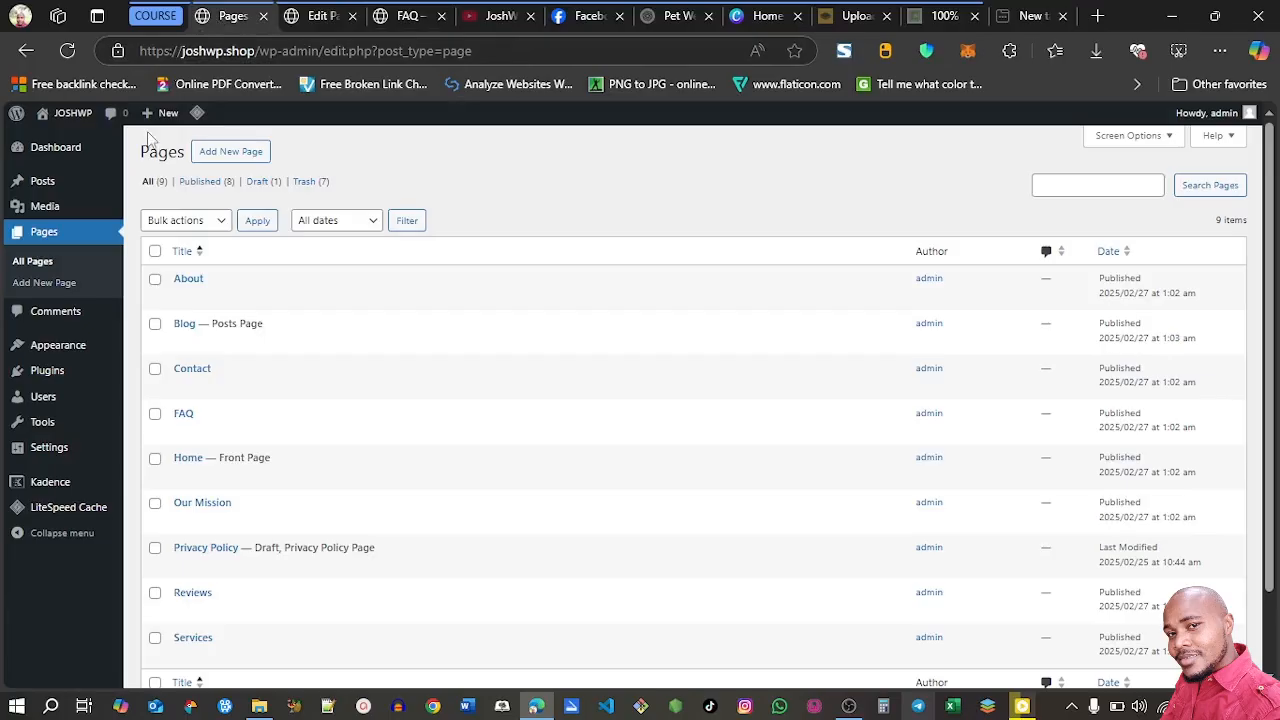
pyautogui.moveTo(57, 186)
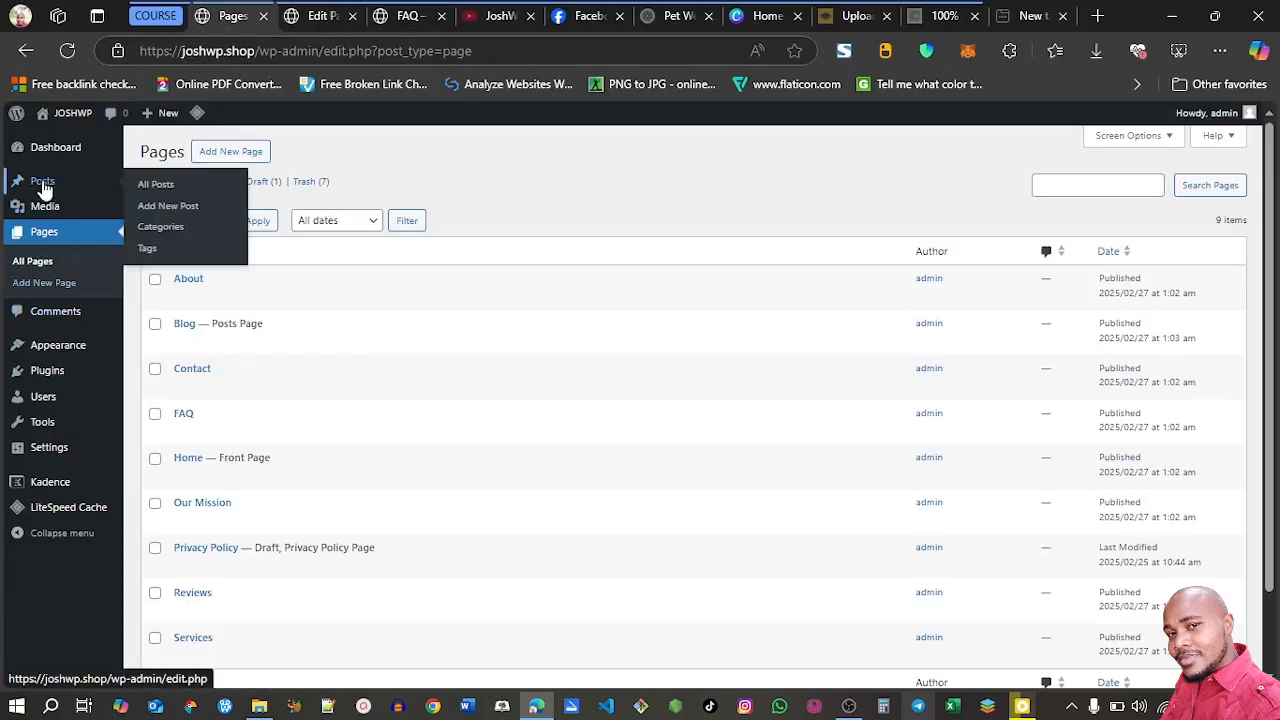
pyautogui.click(168, 238)
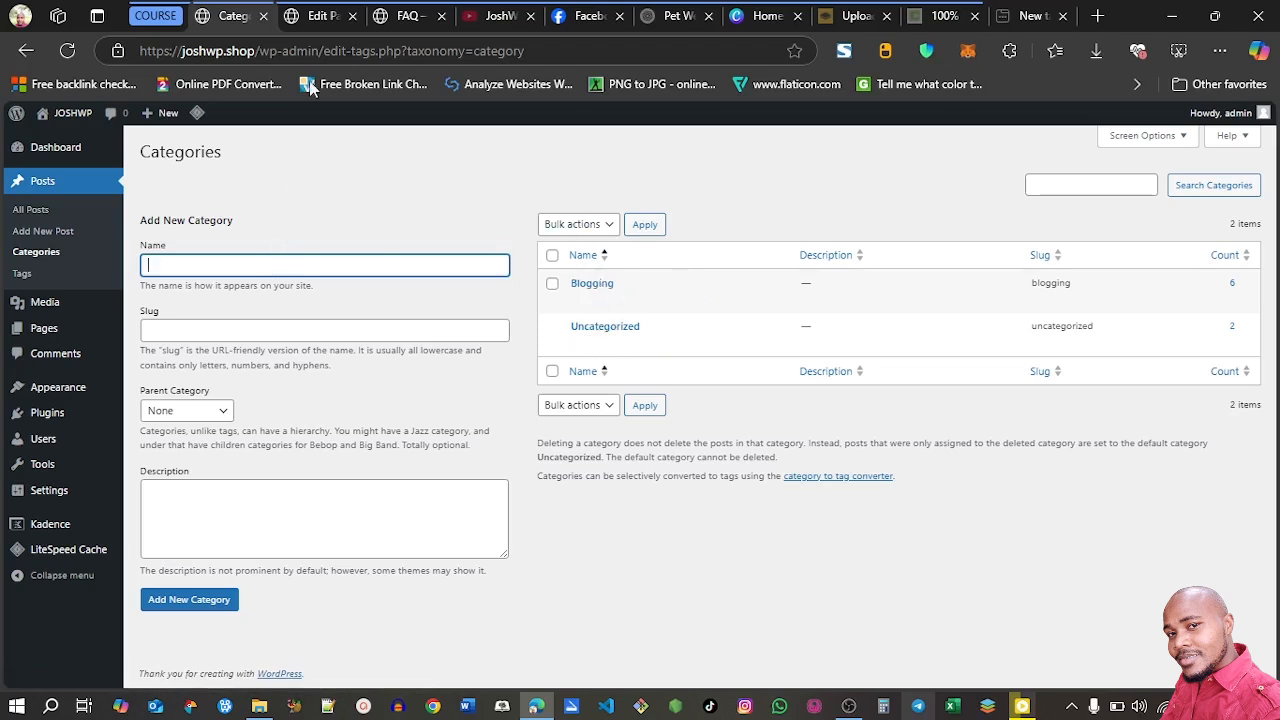
pyautogui.click(312, 16)
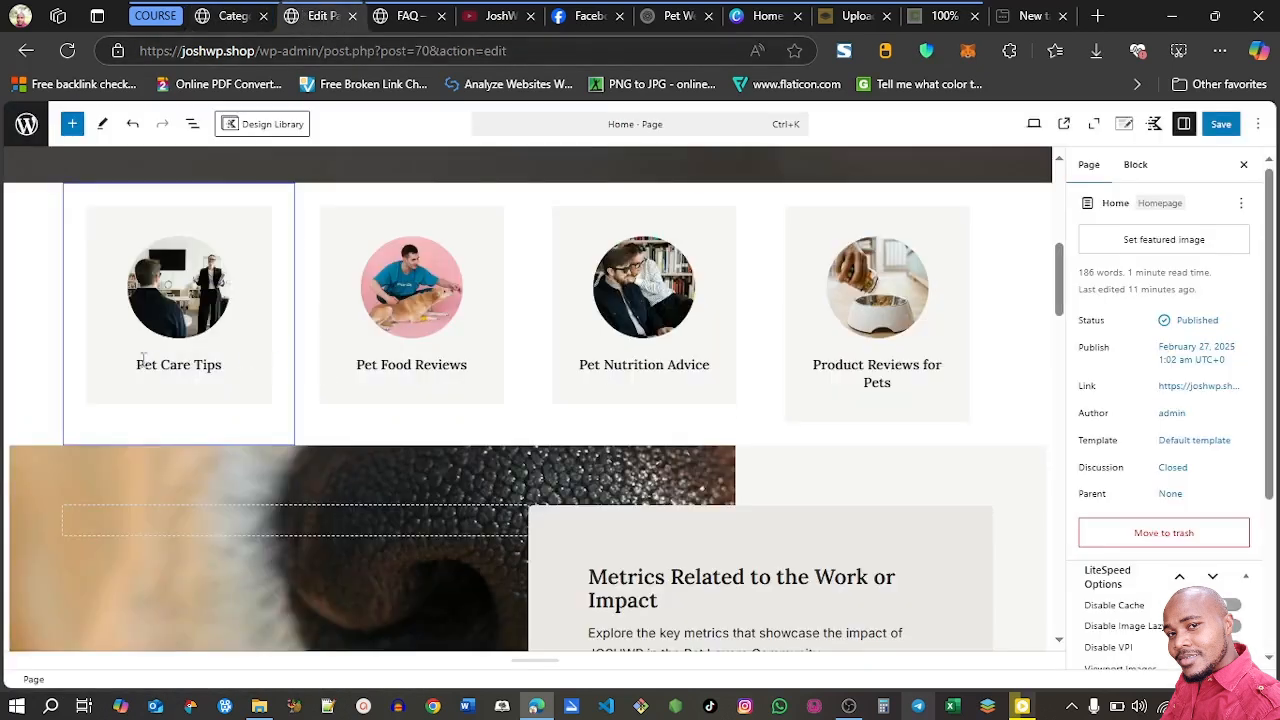
pyautogui.moveTo(138, 364); pyautogui.dragTo(224, 365)
pyautogui.hotkey('ctrl', 'c')
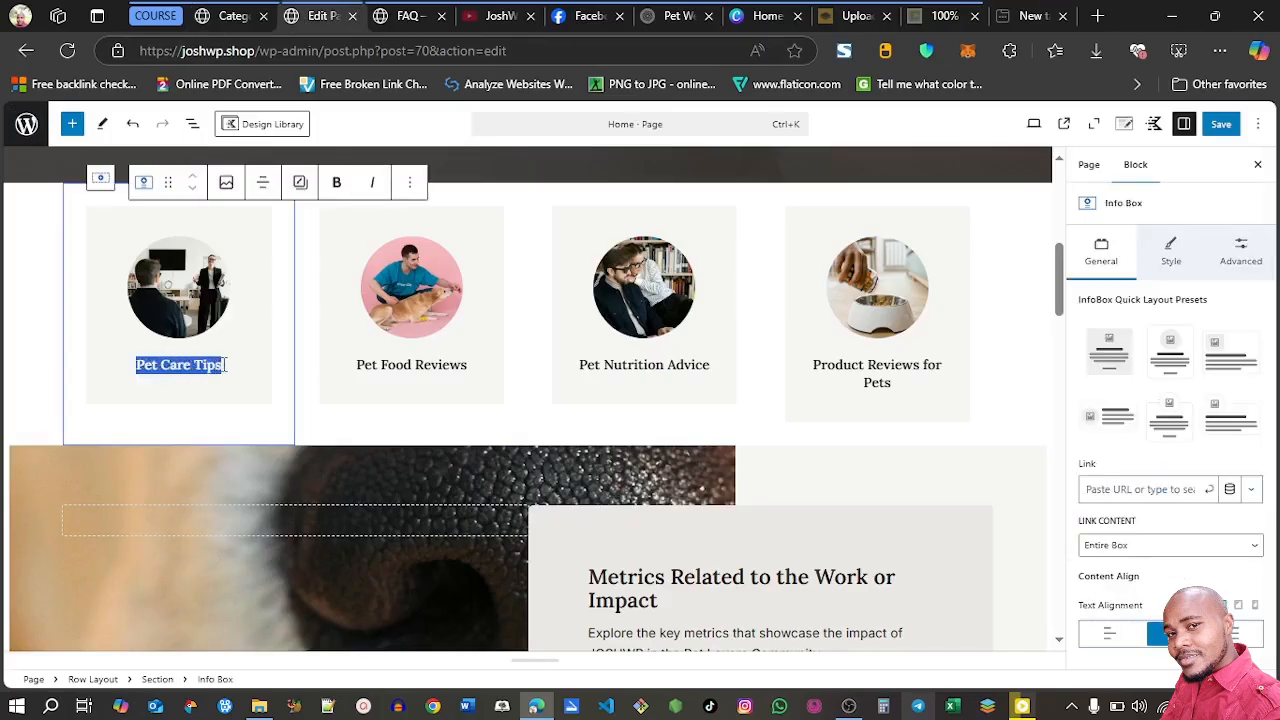
pyautogui.click(240, 16)
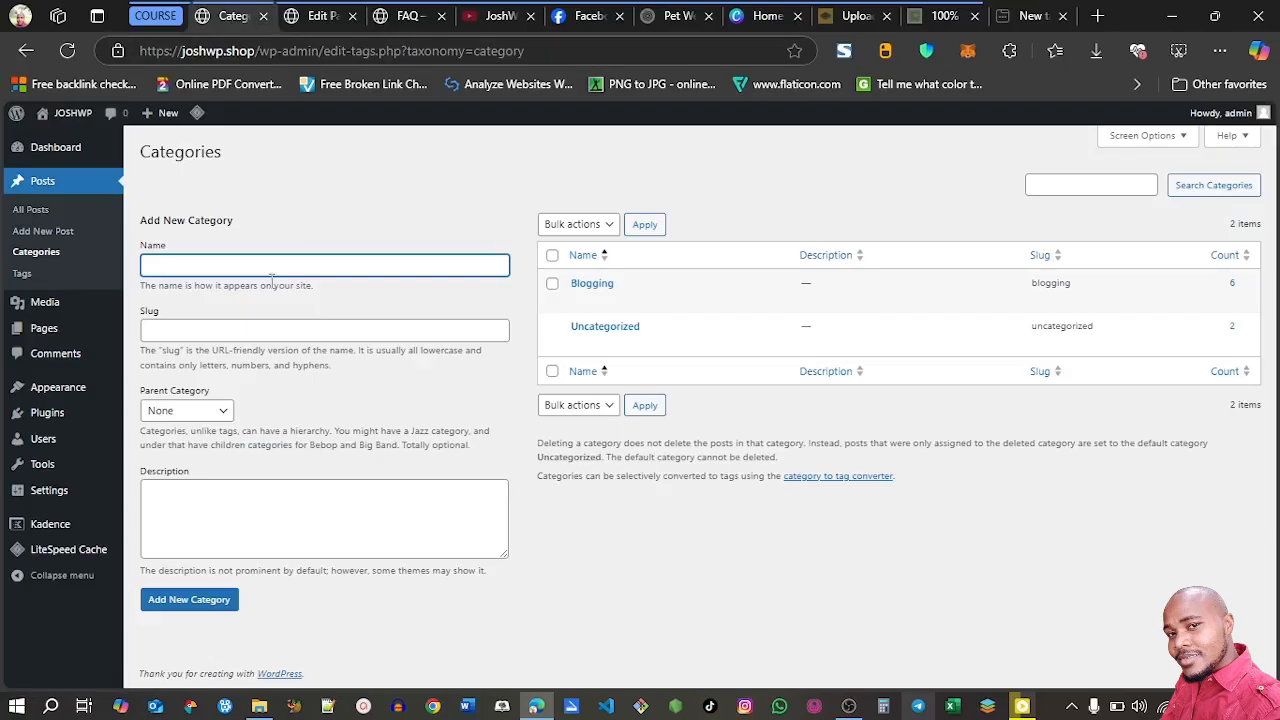
pyautogui.hotkey('ctrl', 'v')
pyautogui.click(197, 332)
pyautogui.hotkey('ctrl', 'v')
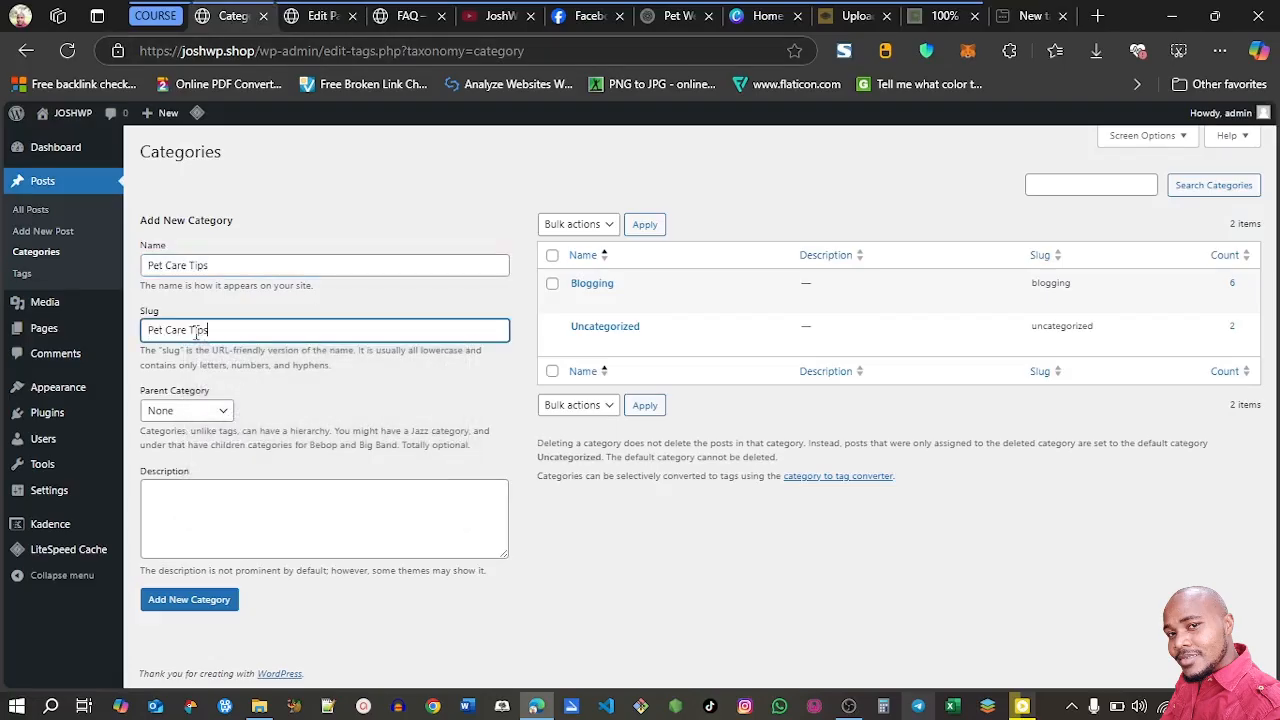
pyautogui.press('BackSpace')
pyautogui.write('-')
pyautogui.click(193, 605)
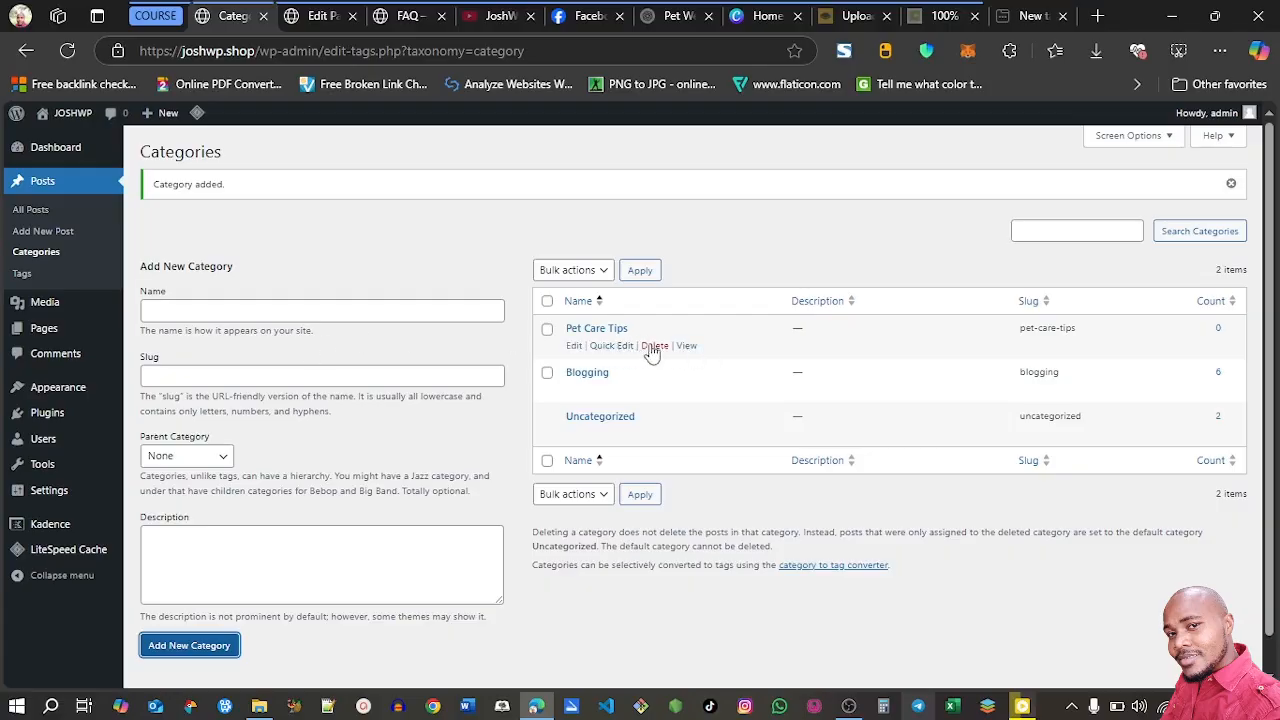
# Add a post category named Pet Food Reviews with slug Pet-Food-Reviews, copying the name from the Home page's second info box
pyautogui.click(316, 16)
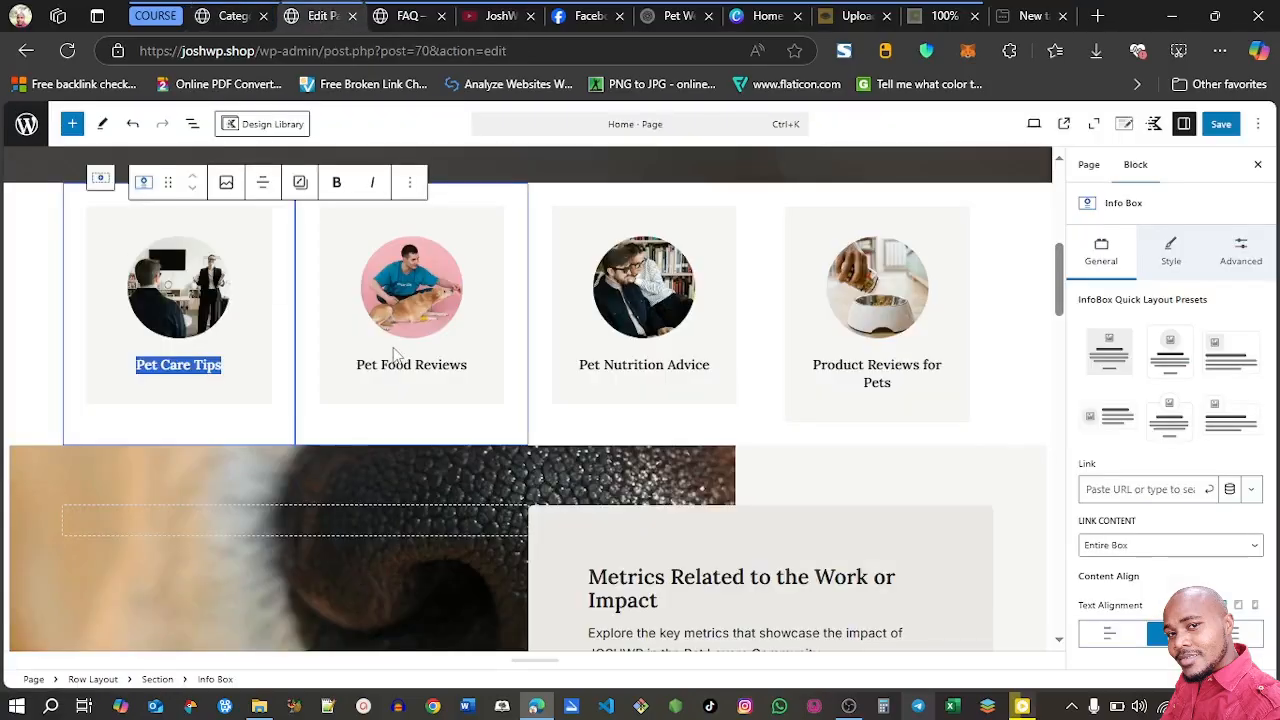
pyautogui.tripleClick(367, 366)
pyautogui.hotkey('ctrl', 'c')
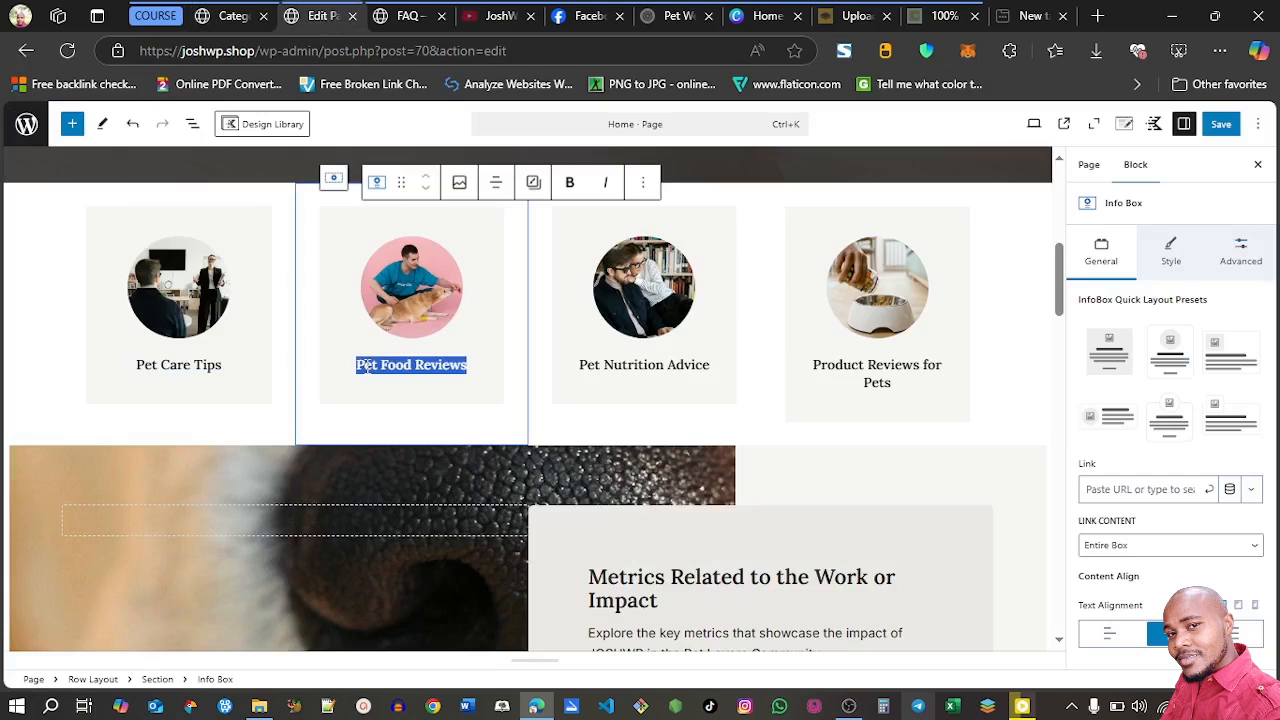
pyautogui.click(225, 17)
pyautogui.click(243, 310)
pyautogui.hotkey('ctrl', 'v')
pyautogui.click(200, 377)
pyautogui.hotkey('ctrl', 'v')
pyautogui.click(166, 376)
pyautogui.press('BackSpace')
pyautogui.write('-')
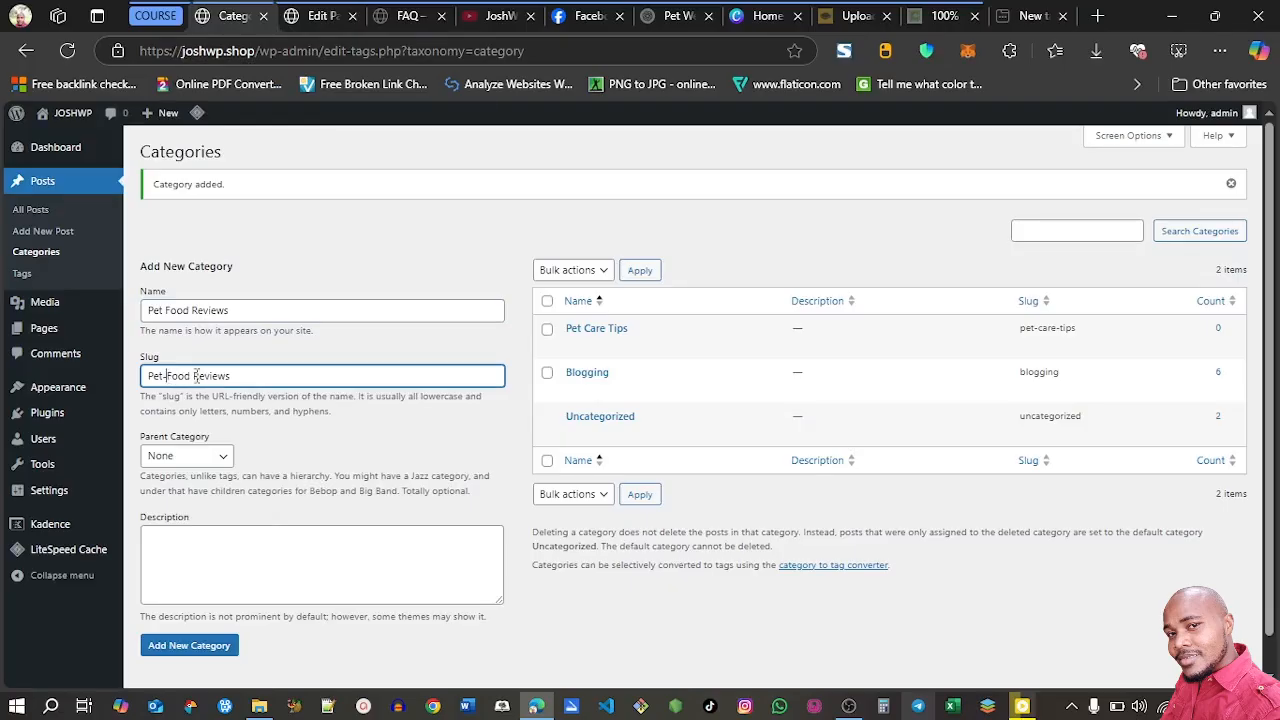
pyautogui.click(194, 376)
pyautogui.press('BackSpace')
pyautogui.write('-')
pyautogui.click(201, 648)
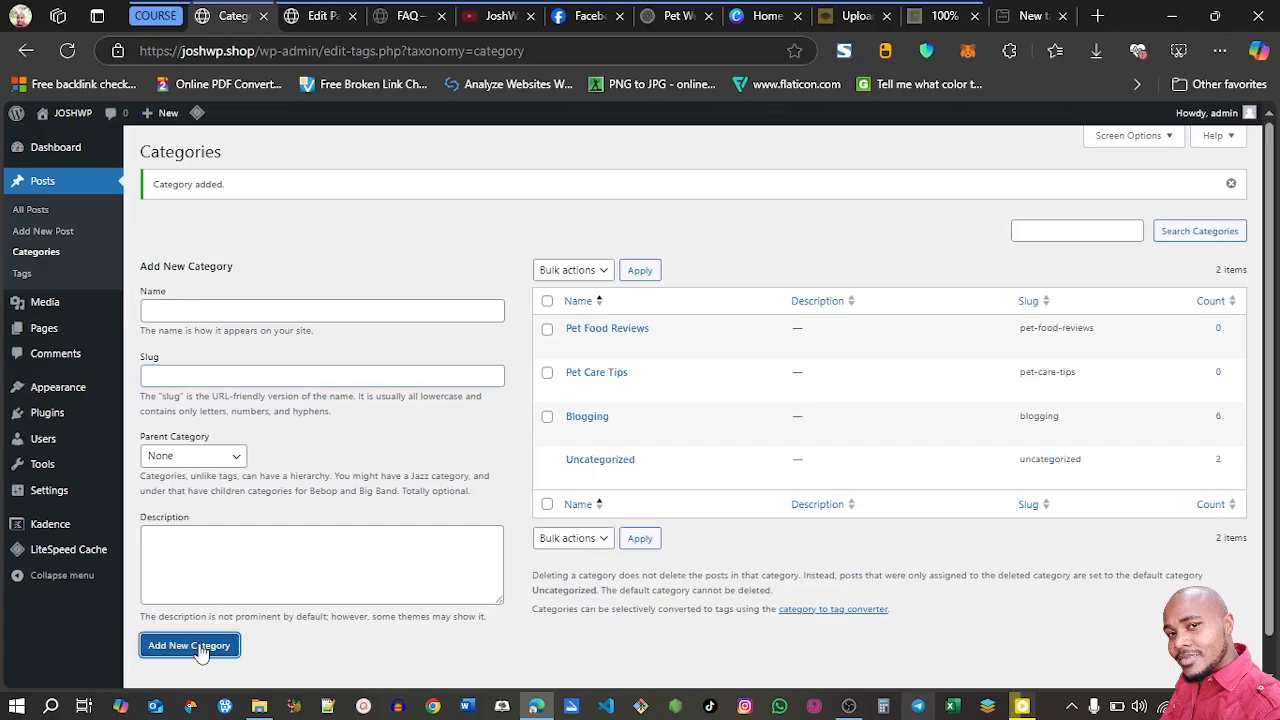
# Add a post category named Pet Nutrition with slug Pet-Nutrition, copying the name from the Home page's third info box
pyautogui.click(320, 16)
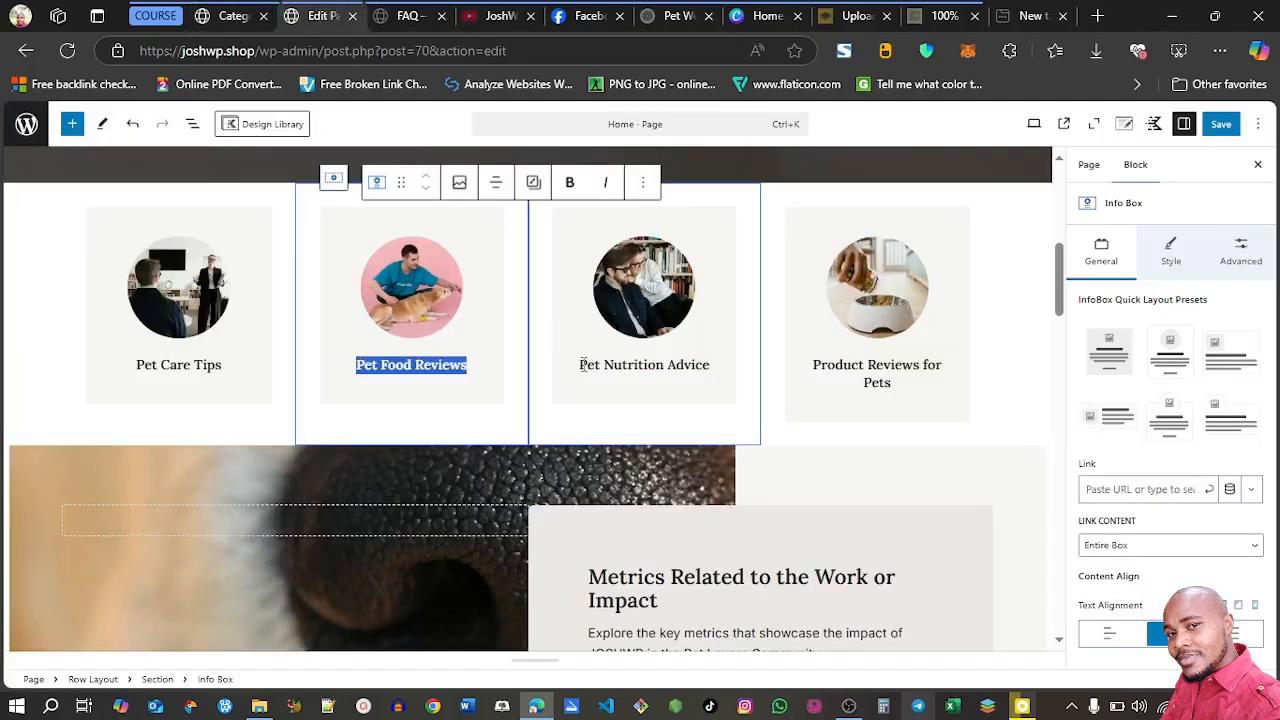
pyautogui.moveTo(580, 365); pyautogui.dragTo(670, 366)
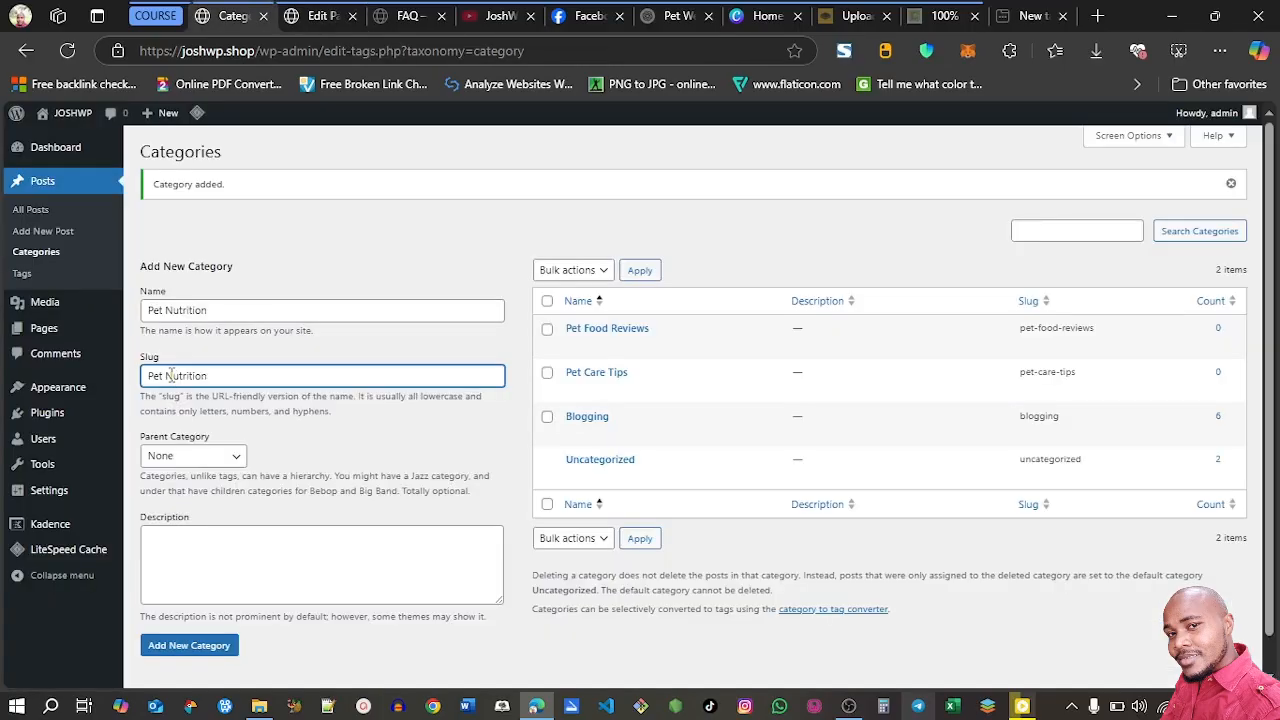
pyautogui.click(167, 375)
pyautogui.press('BackSpace')
pyautogui.write('-')
pyautogui.click(200, 656)
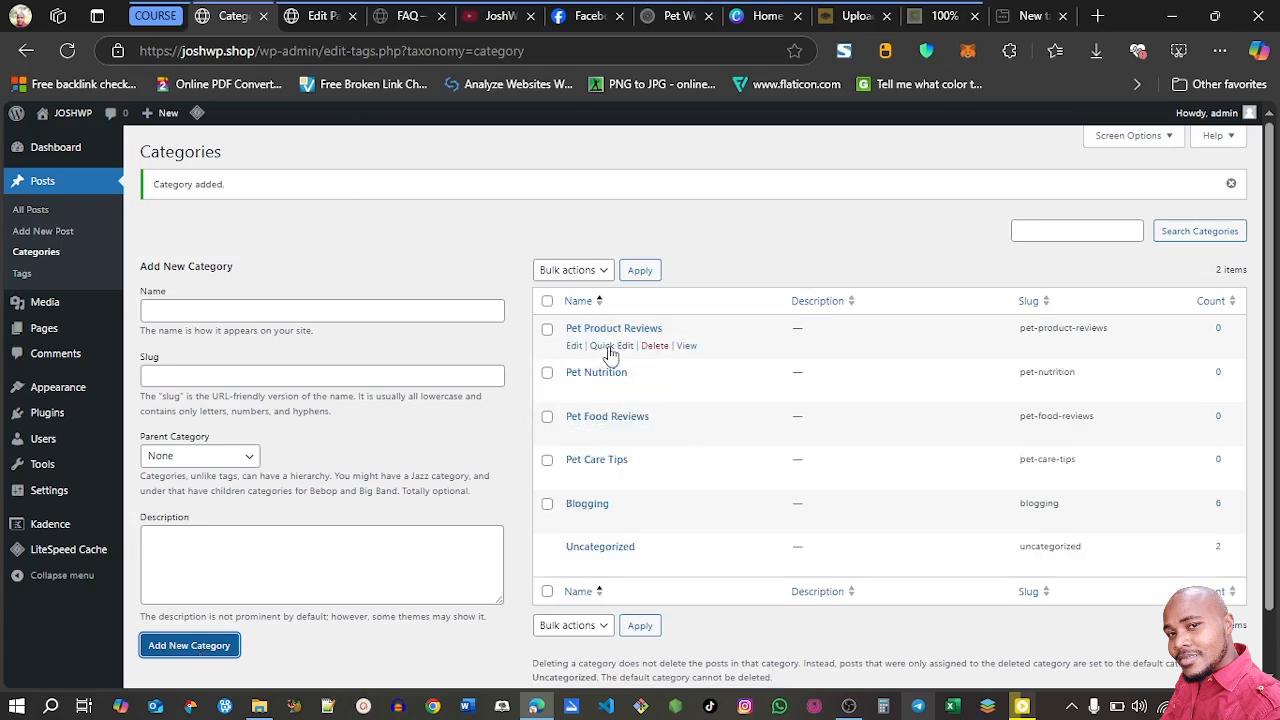
pyautogui.click(611, 346)
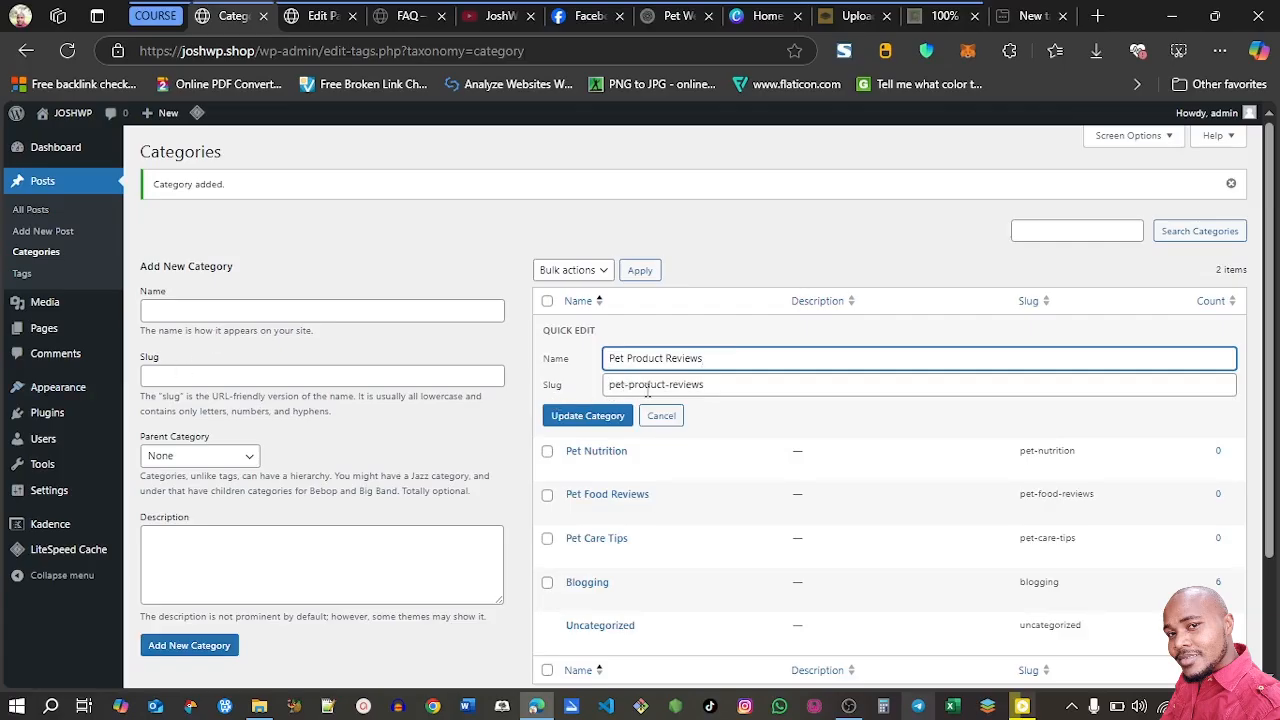
pyautogui.click(655, 415)
pyautogui.click(463, 262)
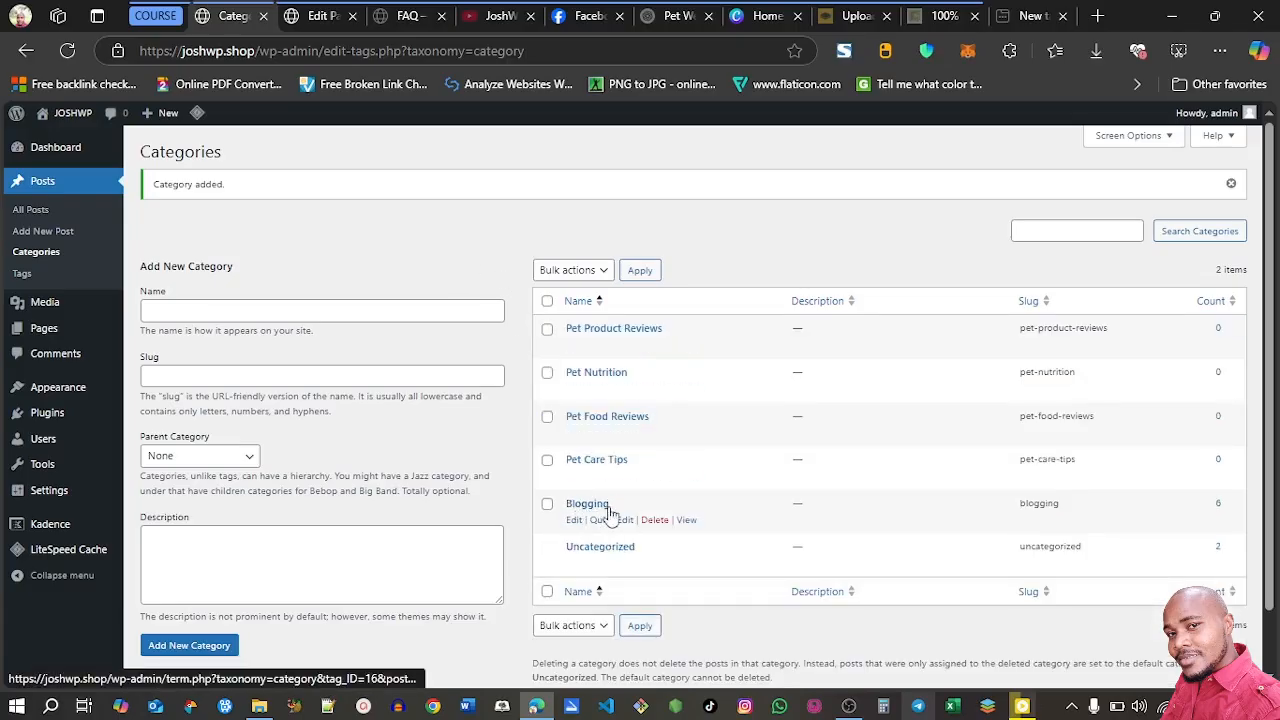
# Permanently delete the Blogging post category
pyautogui.click(655, 522)
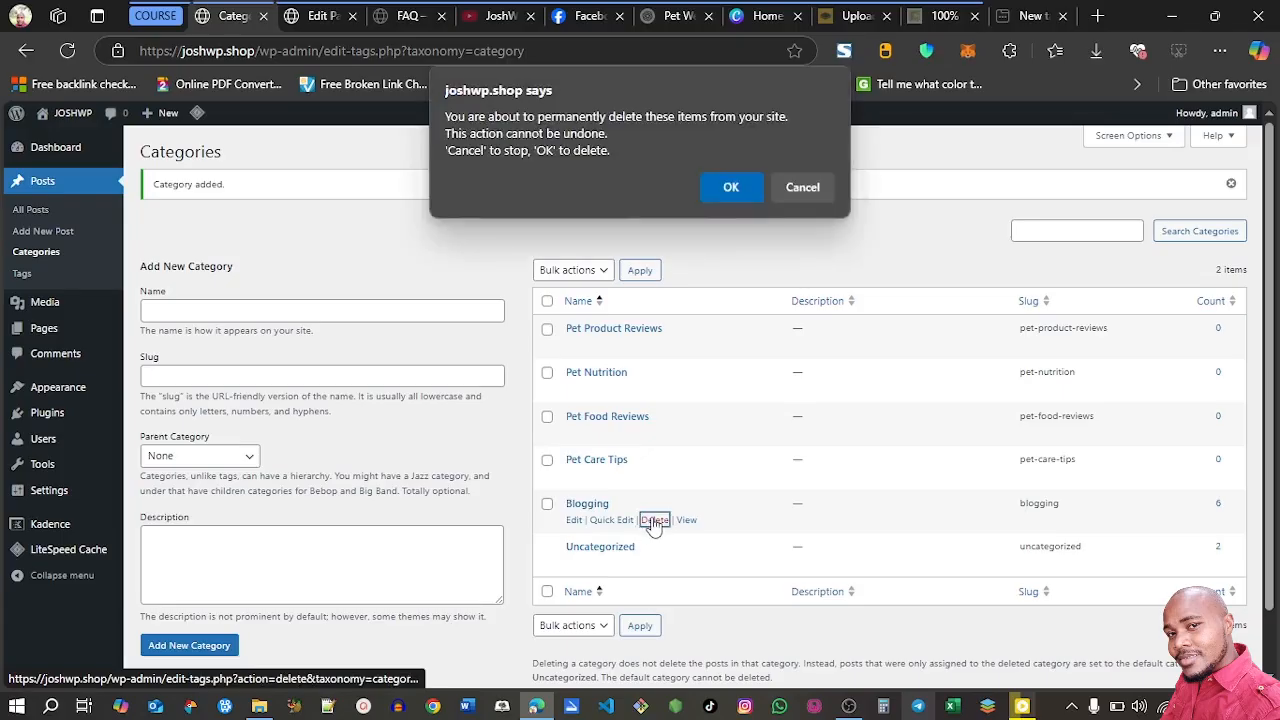
pyautogui.click(718, 197)
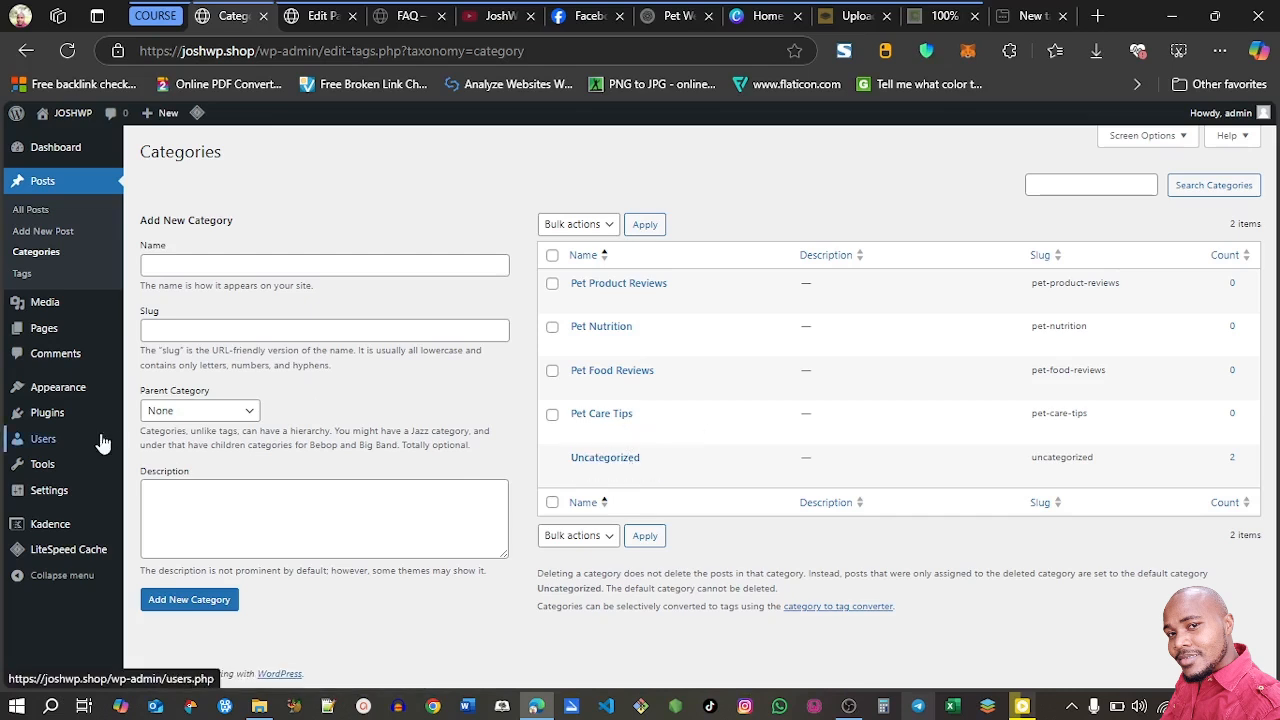
# Set the default post category to Pet Care Tips in the Writing settings and save the change
pyautogui.moveTo(68, 496)
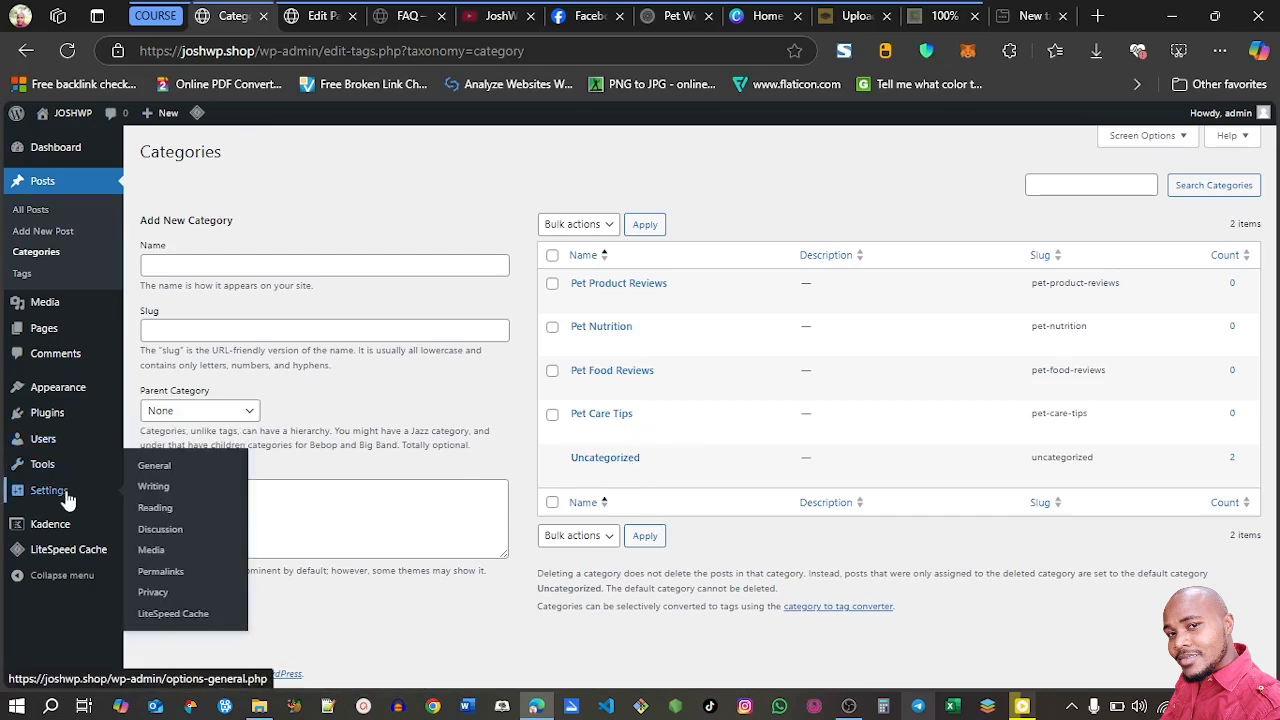
pyautogui.click(173, 490)
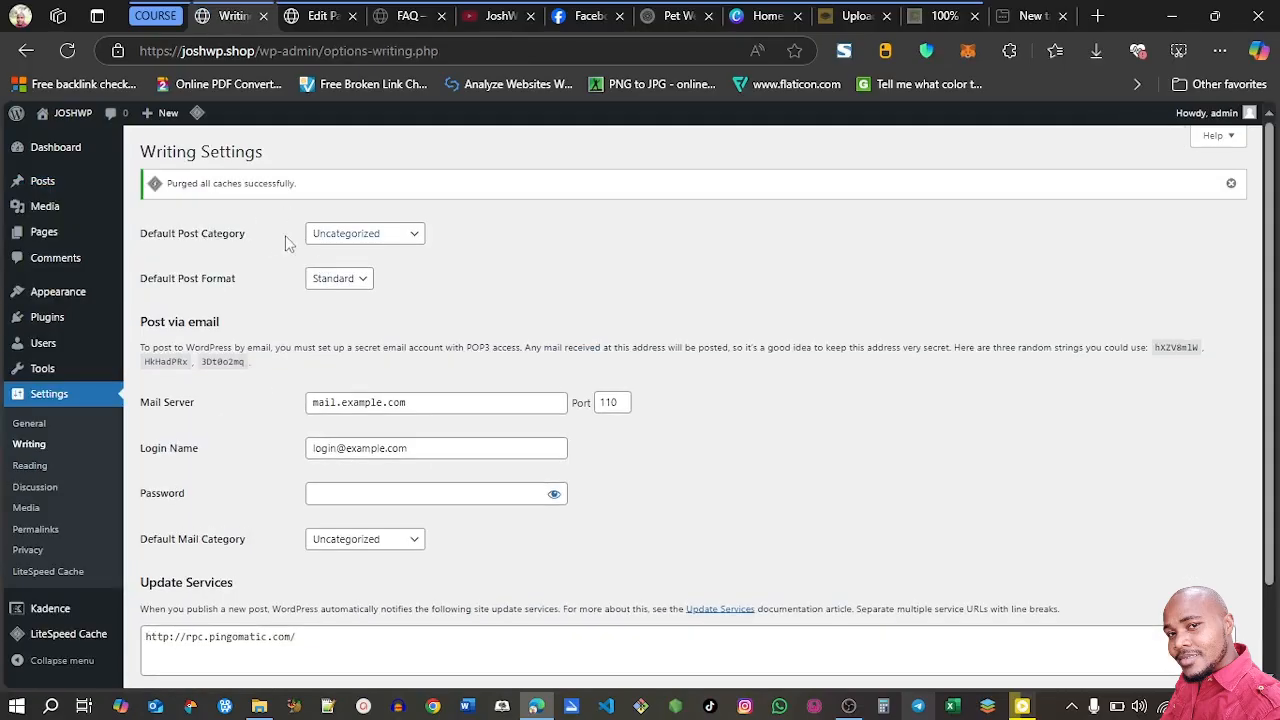
pyautogui.click(373, 238)
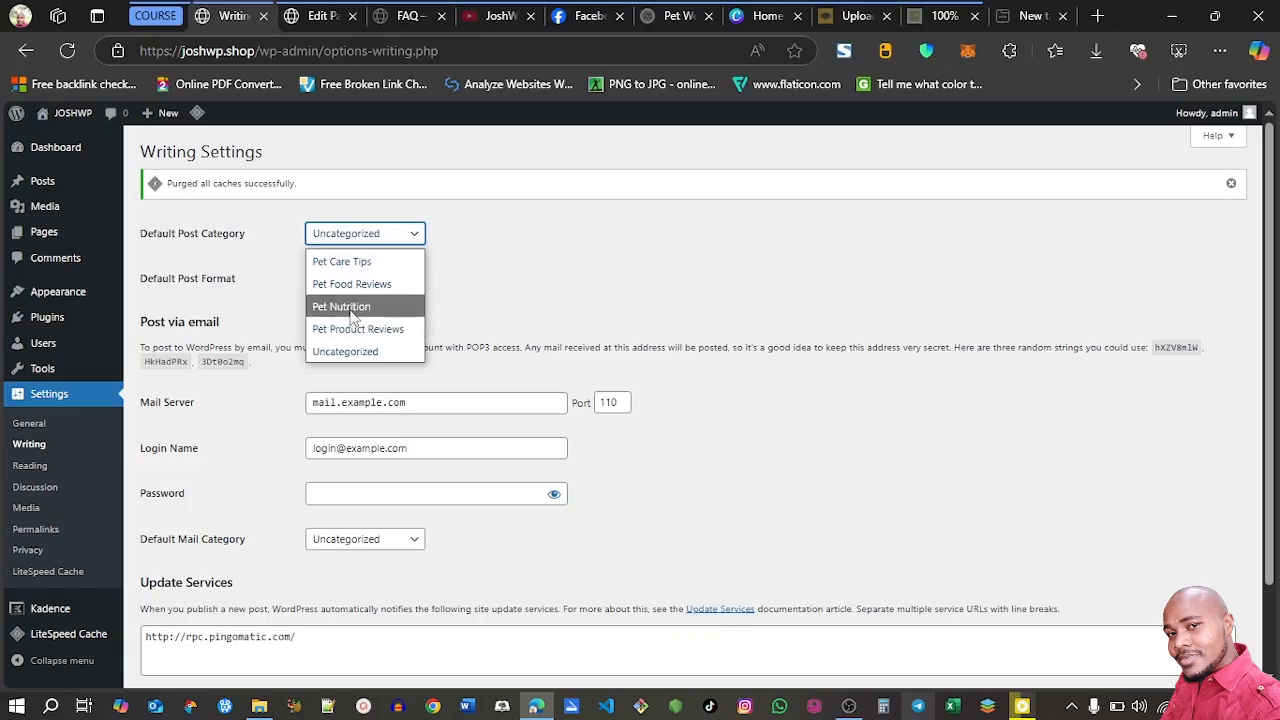
pyautogui.click(345, 262)
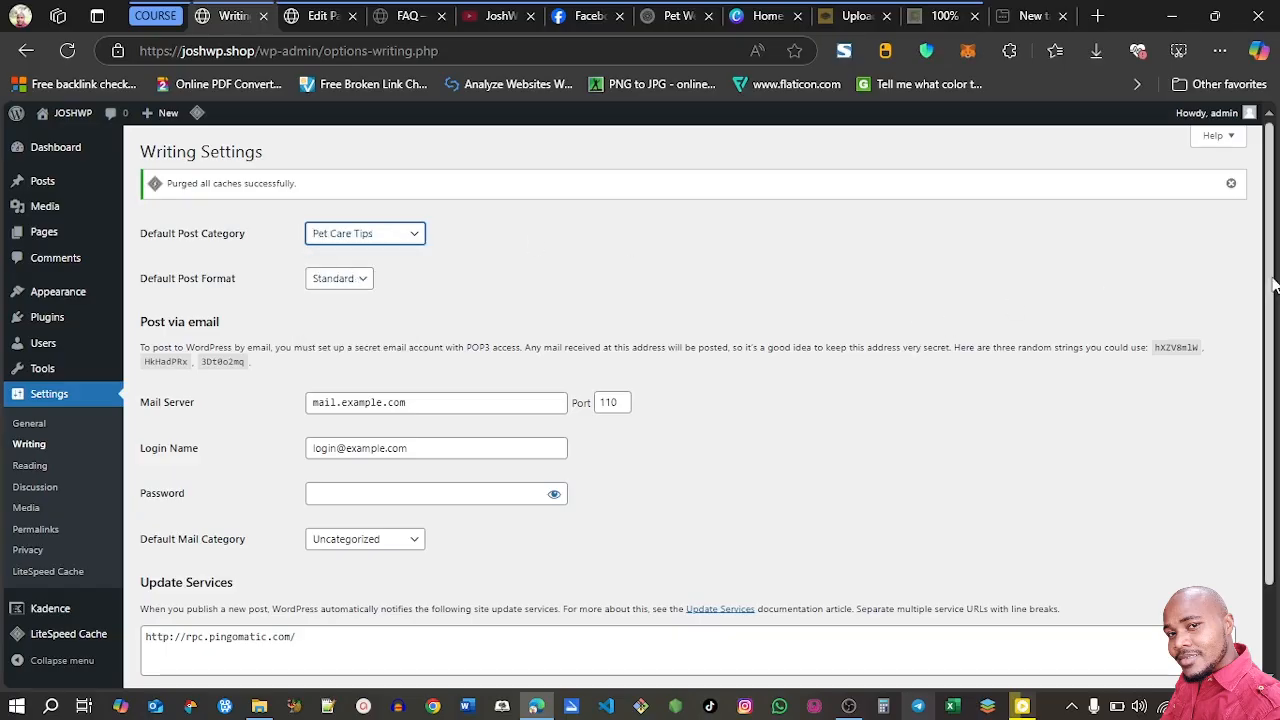
pyautogui.scroll(-1, 1270, 400)
pyautogui.click(181, 611)
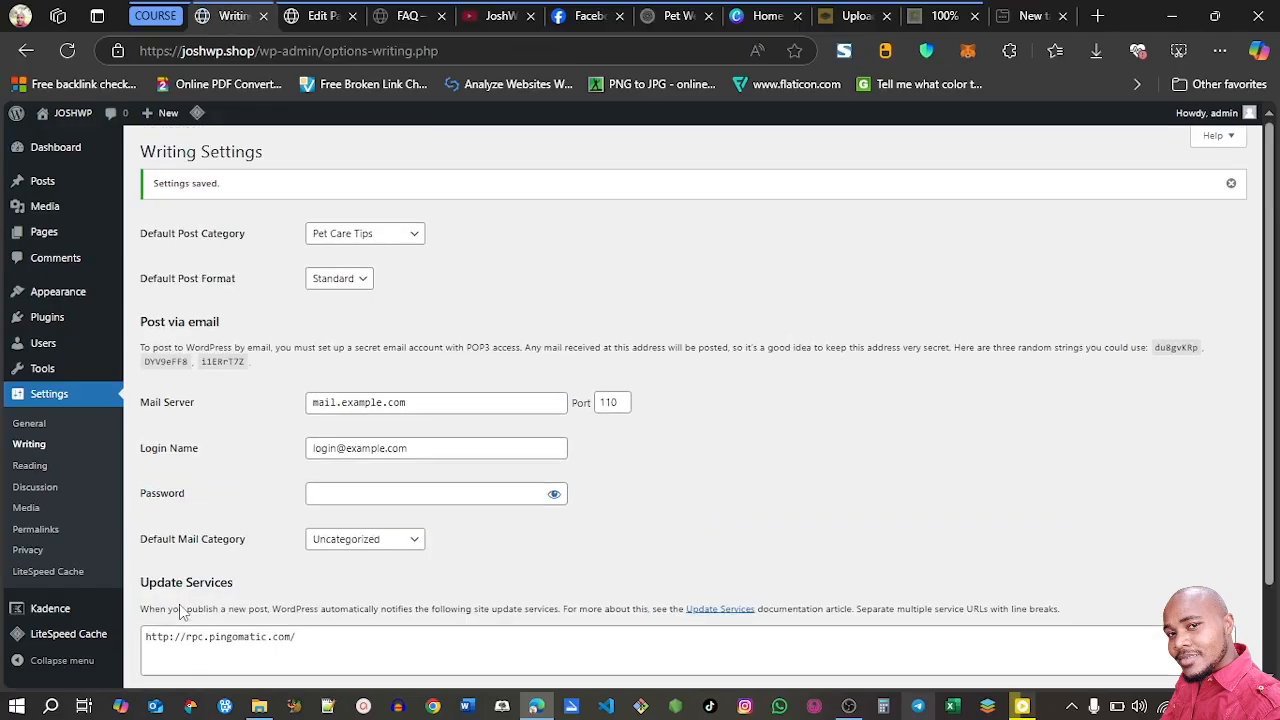
pyautogui.click(41, 431)
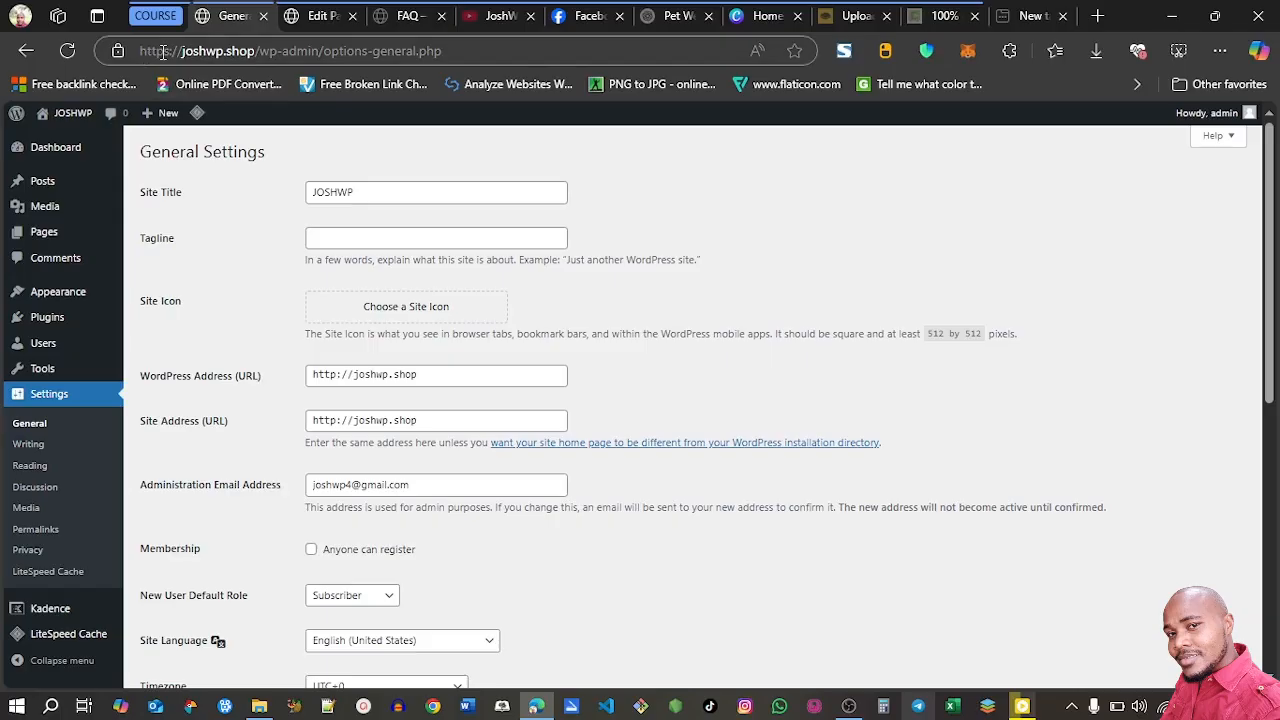
pyautogui.click(340, 375)
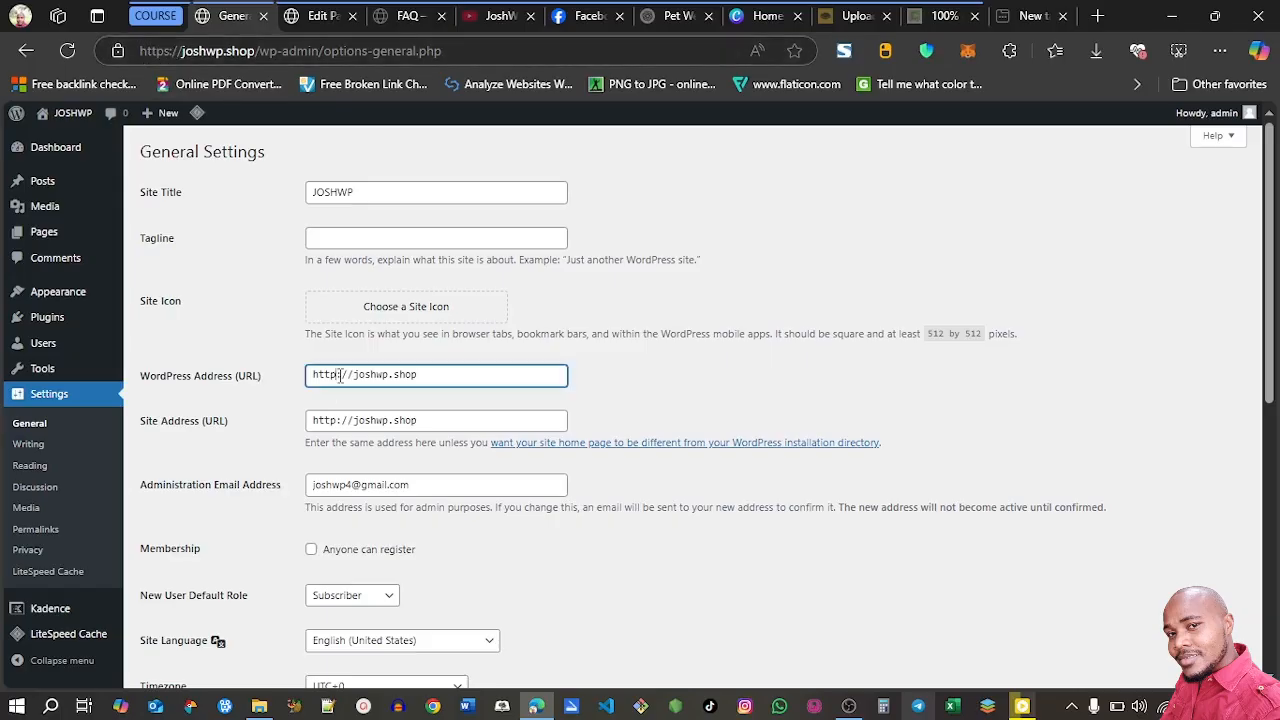
pyautogui.write('s')
pyautogui.click(339, 421)
pyautogui.write('s')
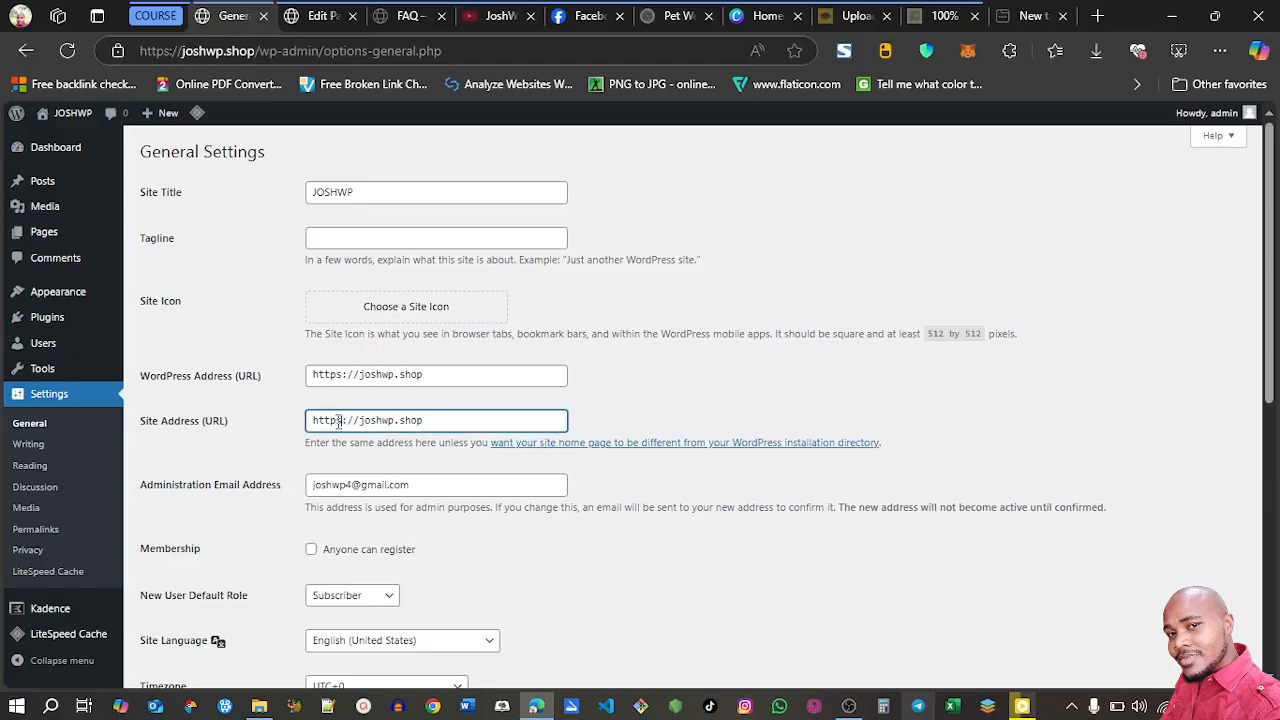
pyautogui.moveTo(1275, 318); pyautogui.dragTo(1277, 594)
pyautogui.click(177, 609)
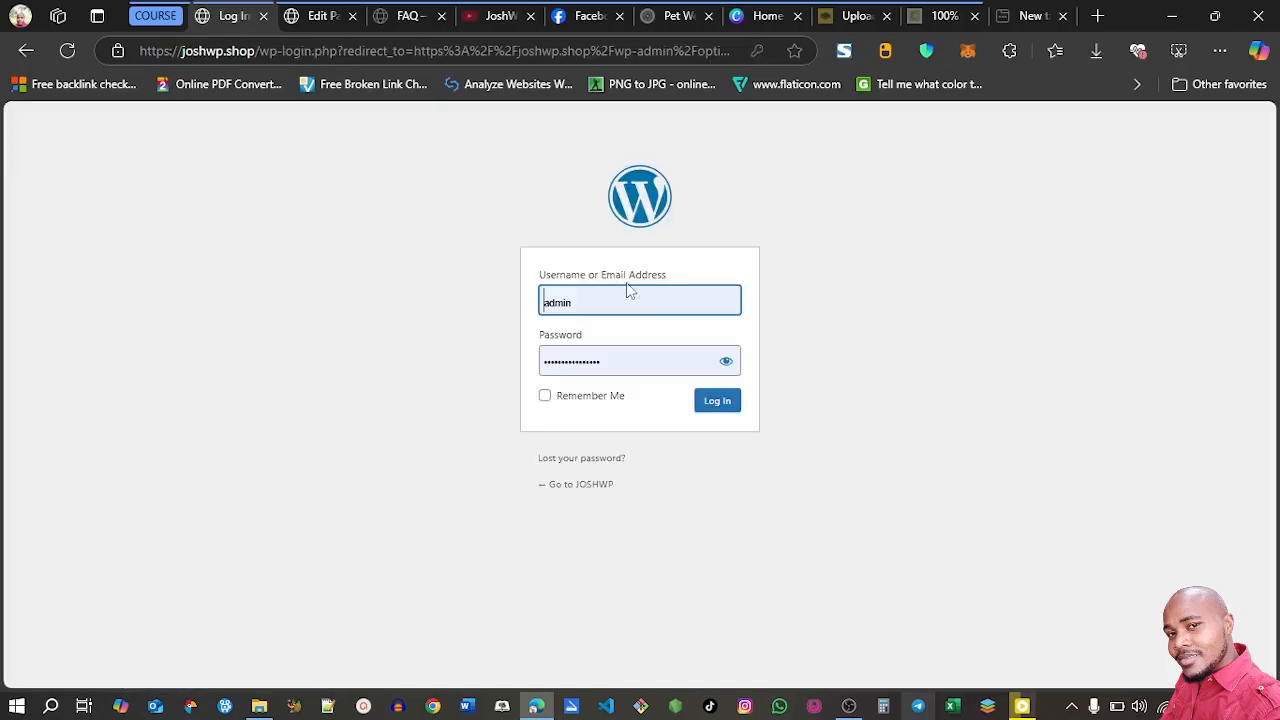
pyautogui.click(719, 408)
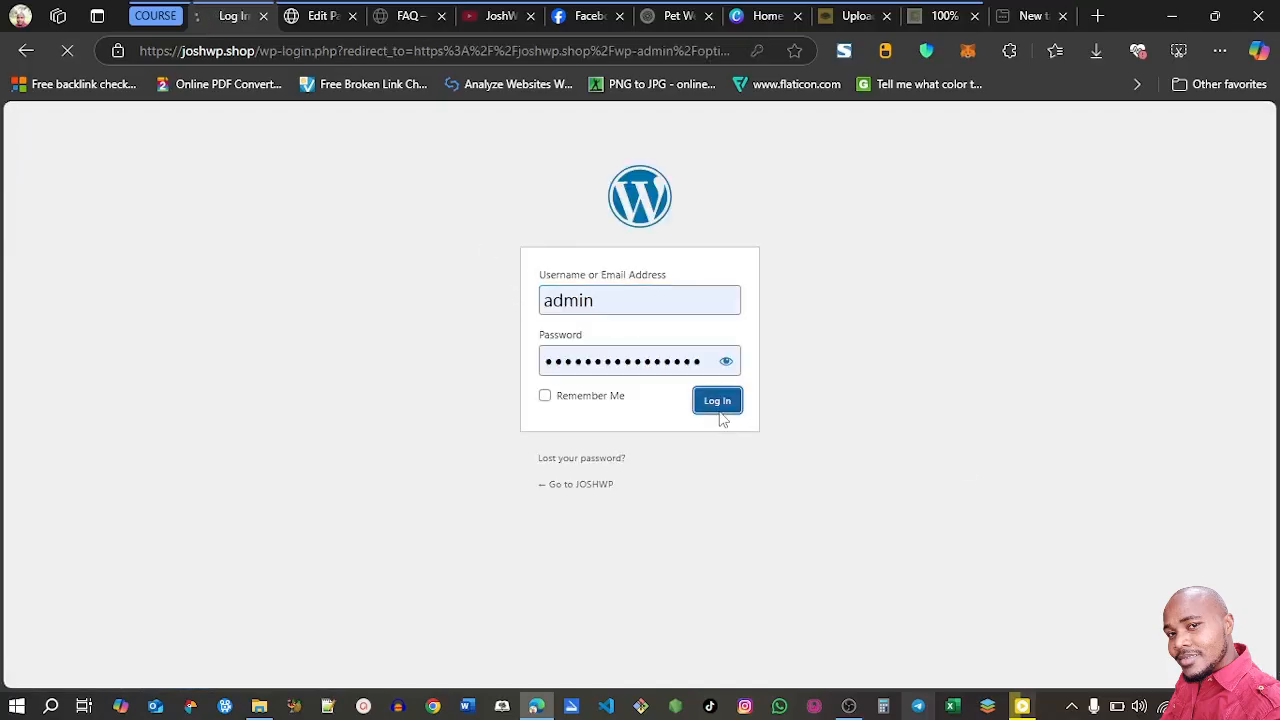
# Choose Home as the static homepage in the Reading settings
pyautogui.click(22, 465)
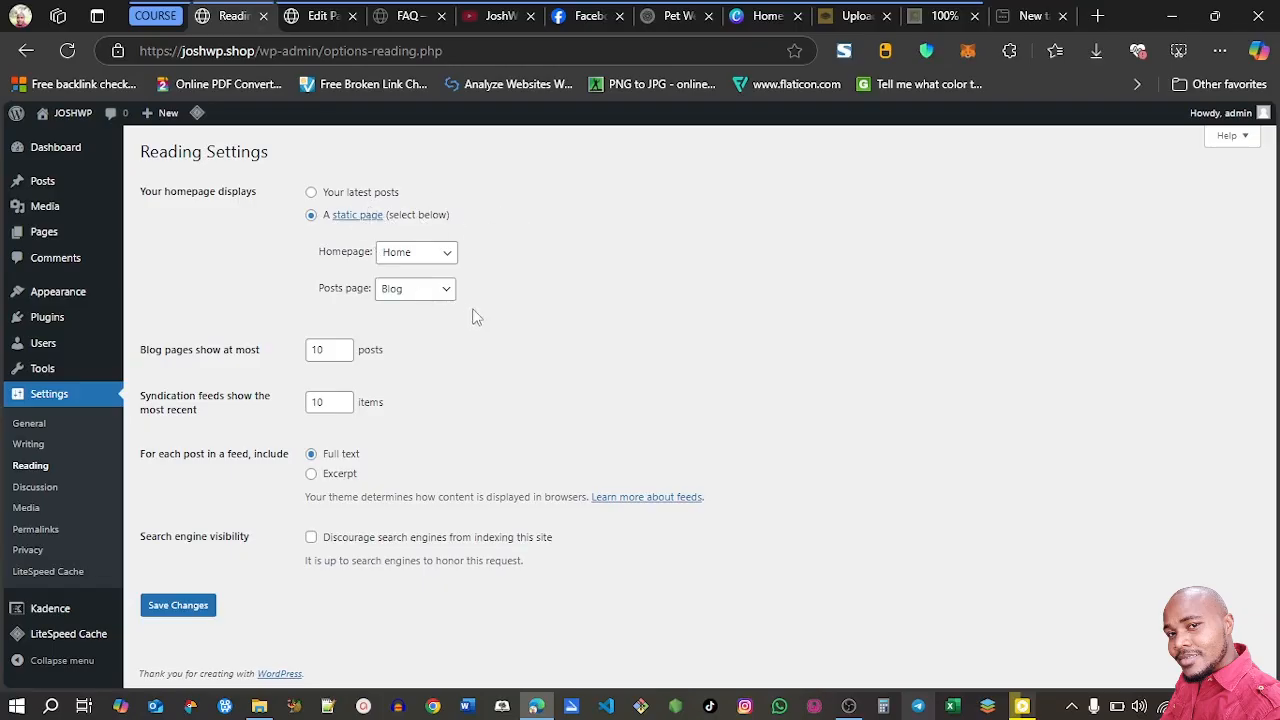
pyautogui.click(415, 257)
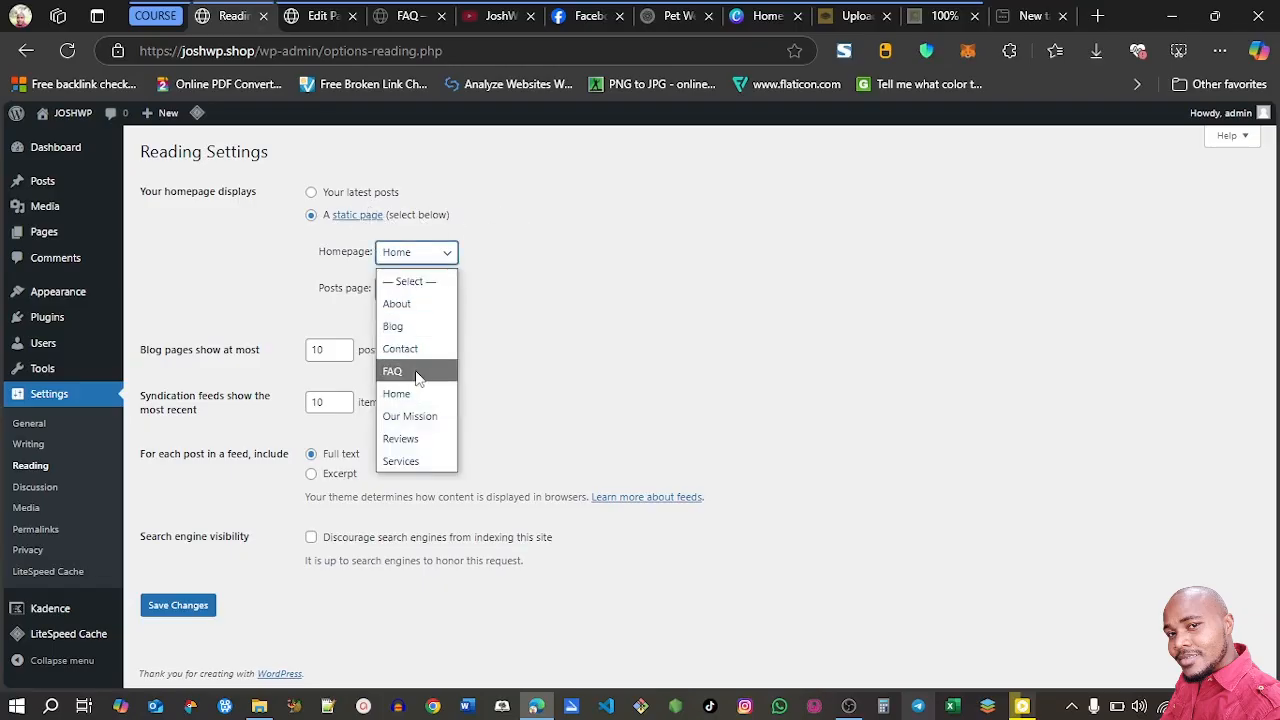
pyautogui.click(405, 394)
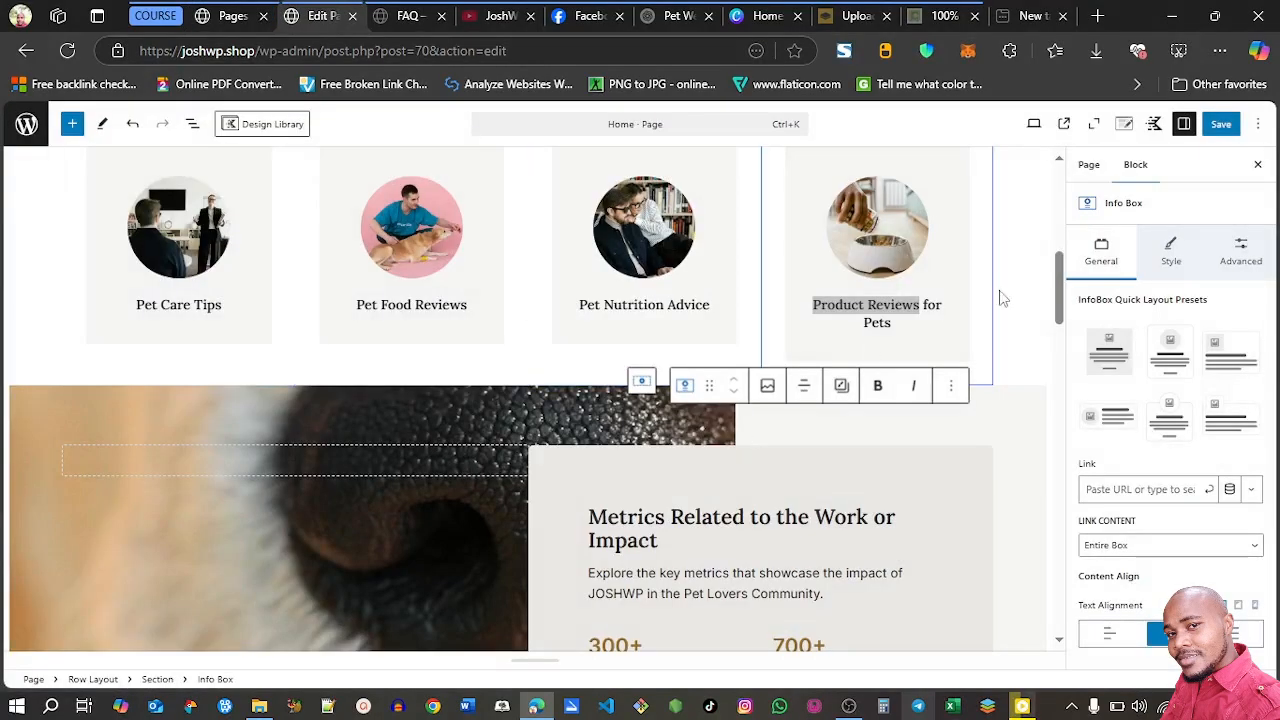
# Insert a single-column Row Layout block directly below the Welcome hero section on the Home page
pyautogui.moveTo(1062, 305); pyautogui.dragTo(1052, 170)
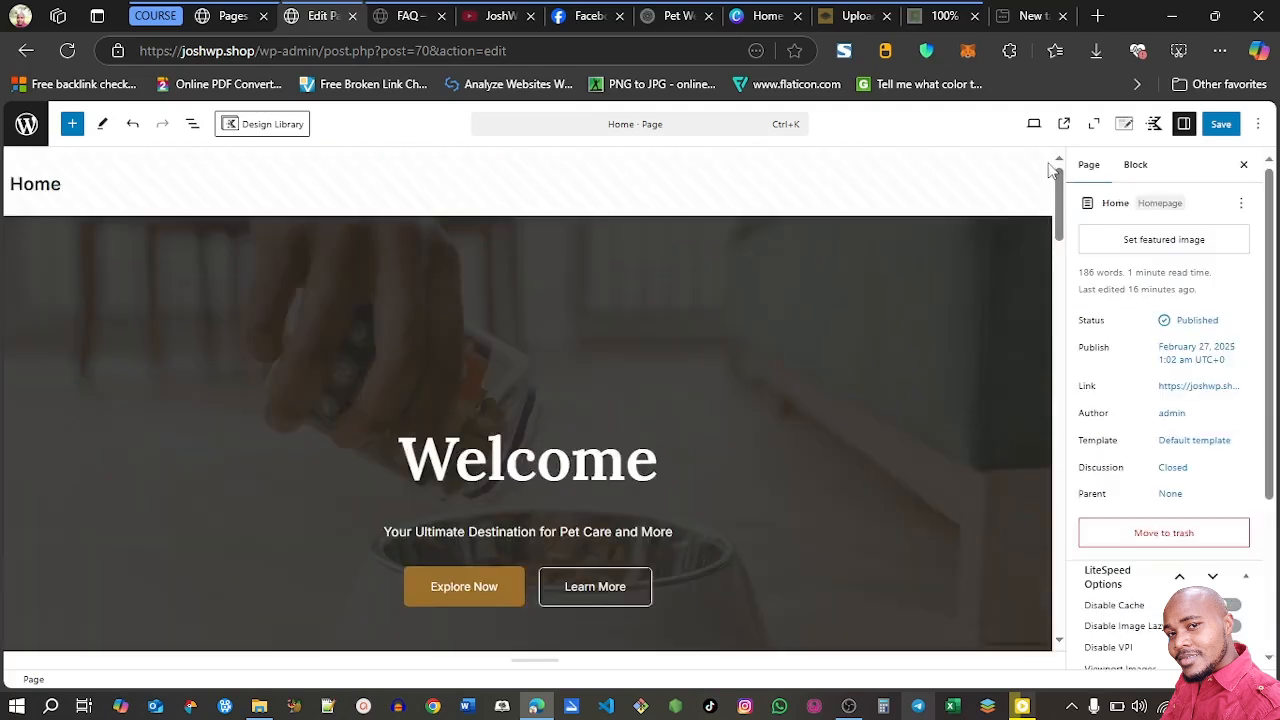
pyautogui.click(979, 266)
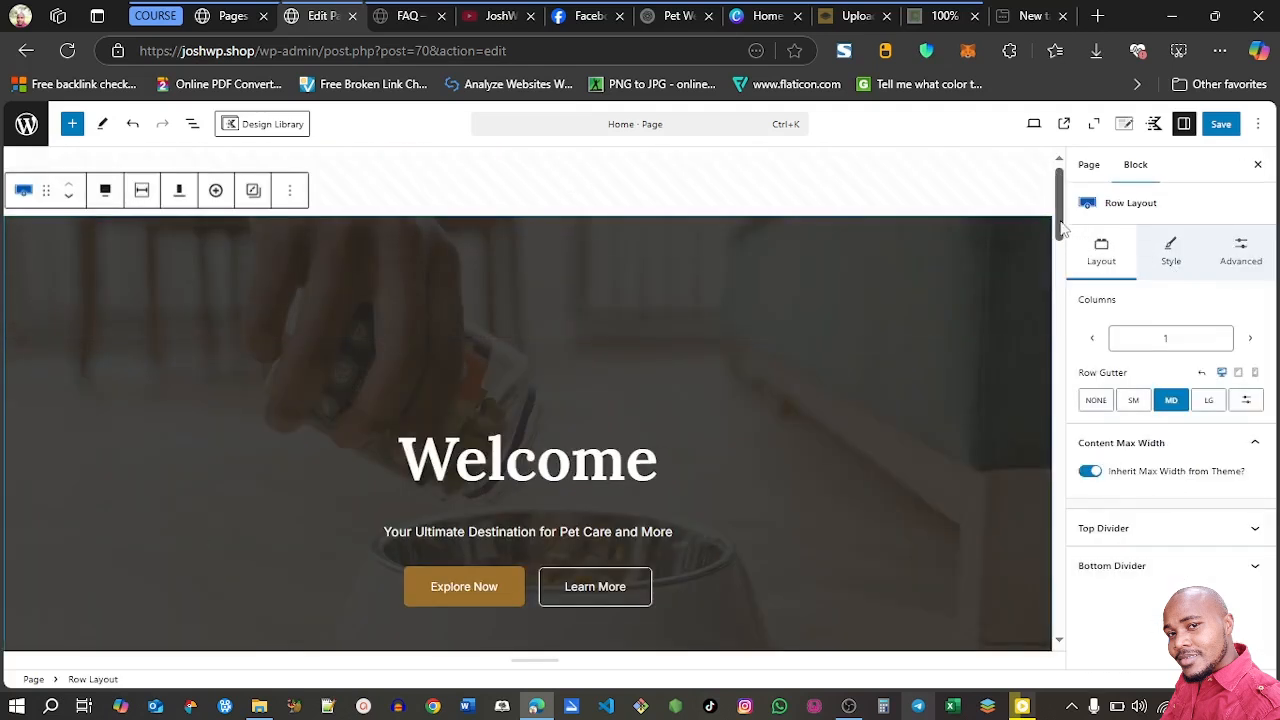
pyautogui.moveTo(1062, 220); pyautogui.dragTo(1060, 258)
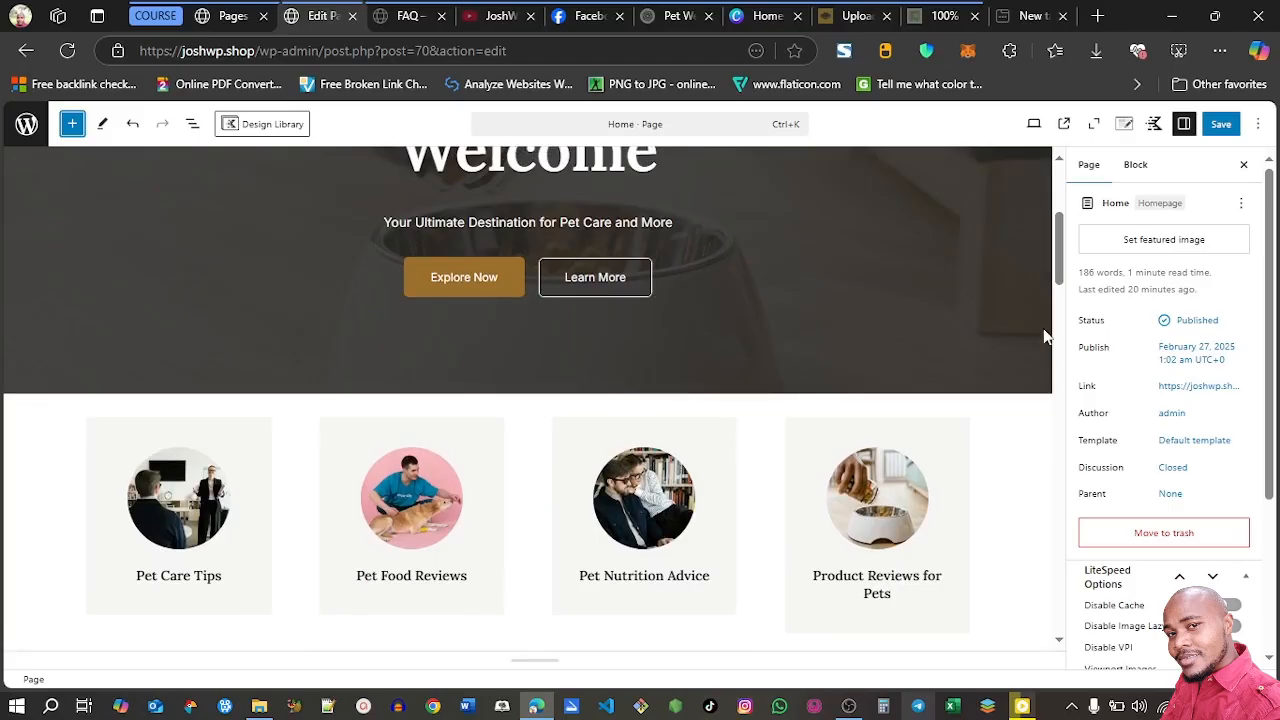
pyautogui.moveTo(1062, 270); pyautogui.dragTo(1062, 230)
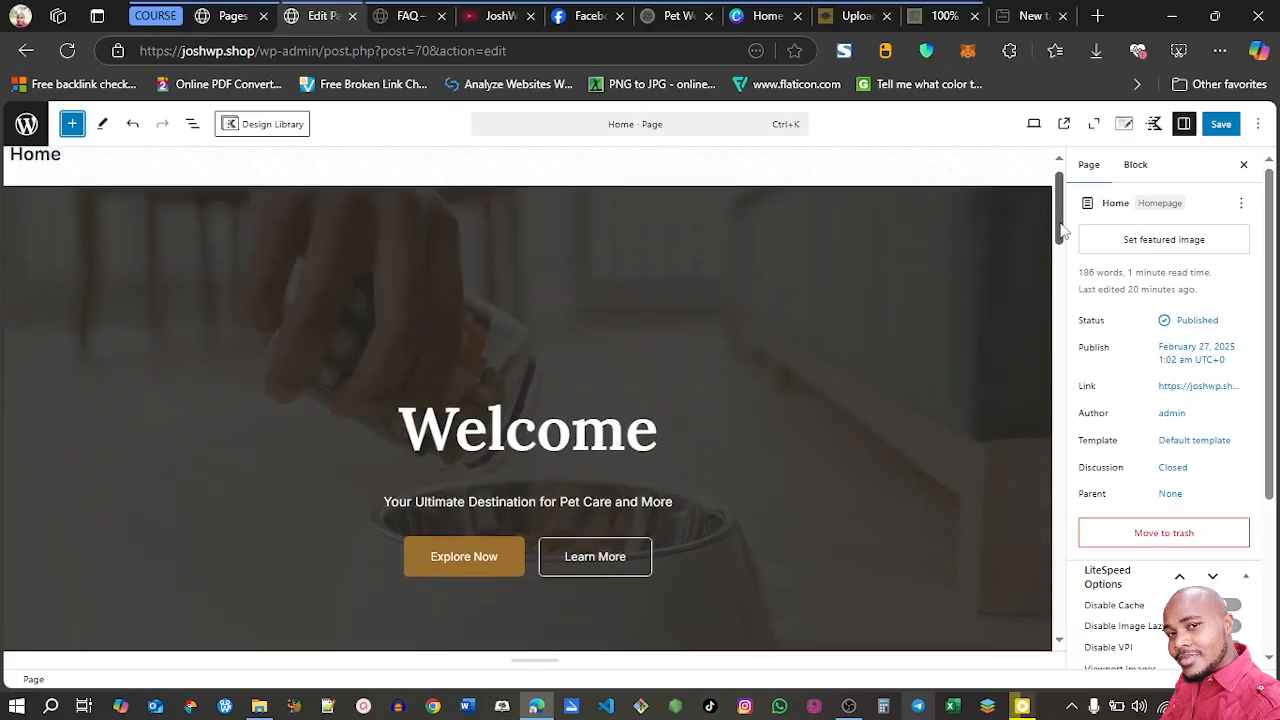
pyautogui.click(778, 229)
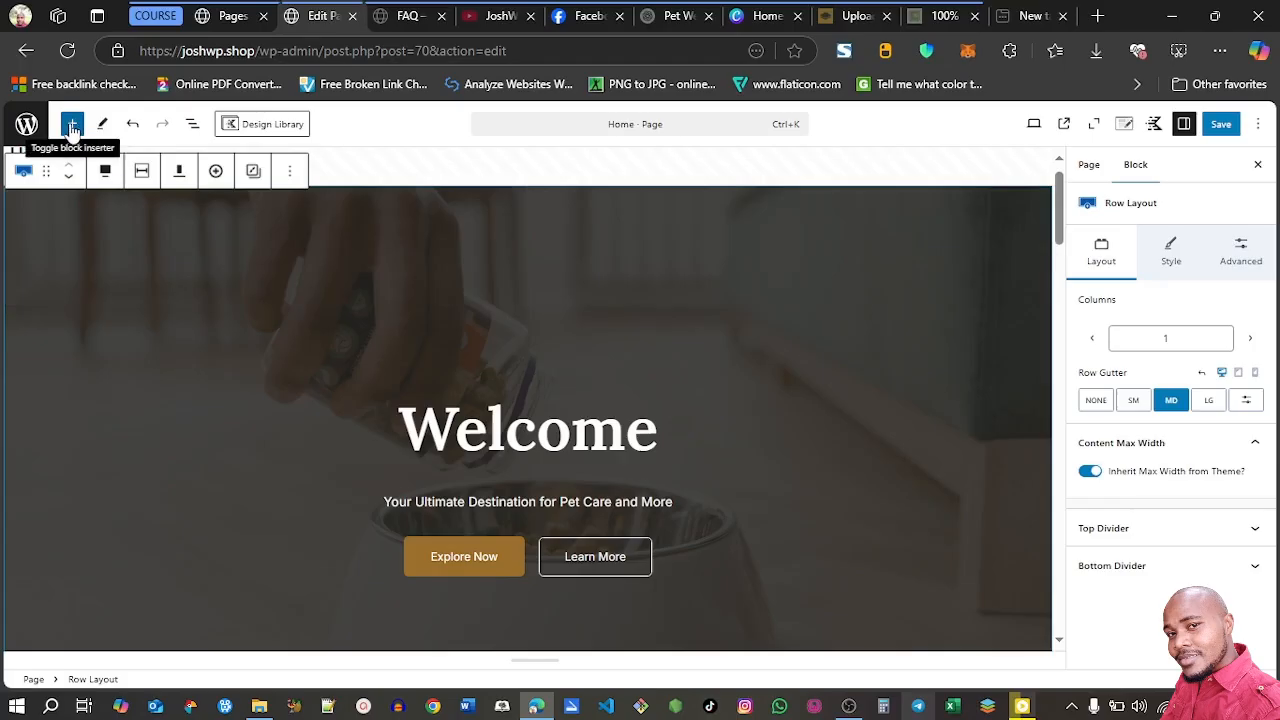
pyautogui.click(72, 124)
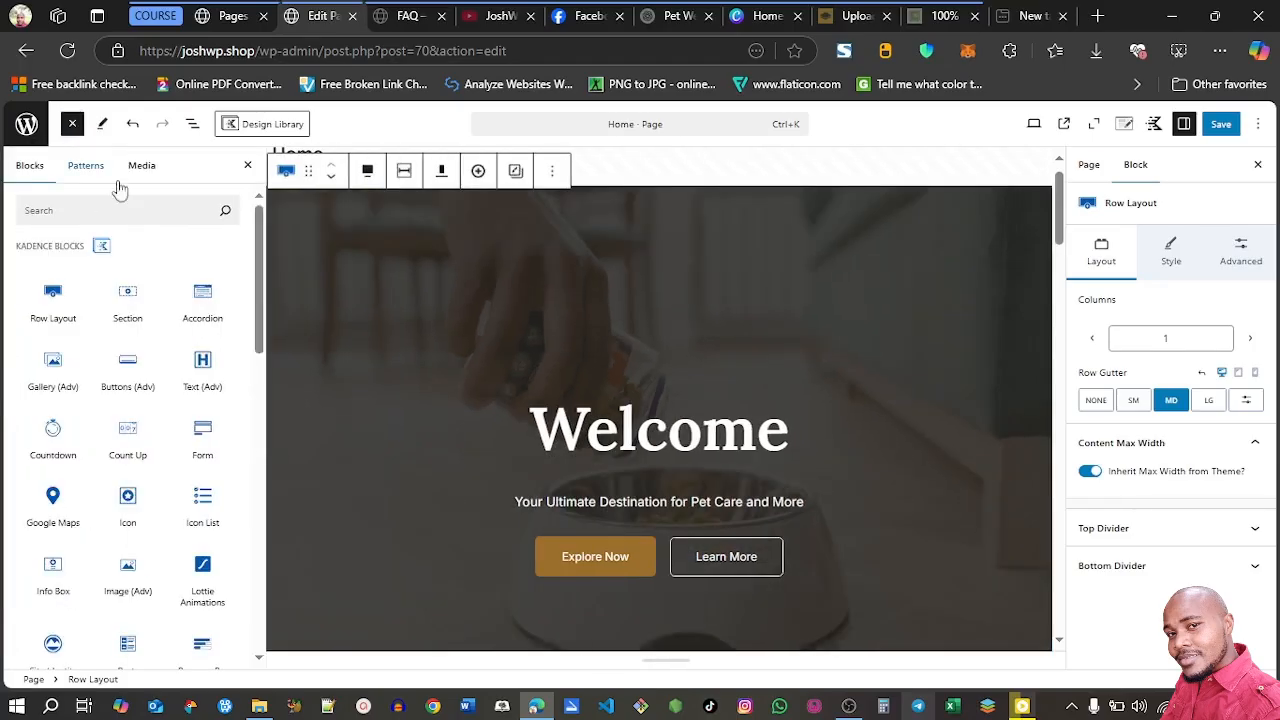
pyautogui.click(55, 325)
pyautogui.click(55, 325)
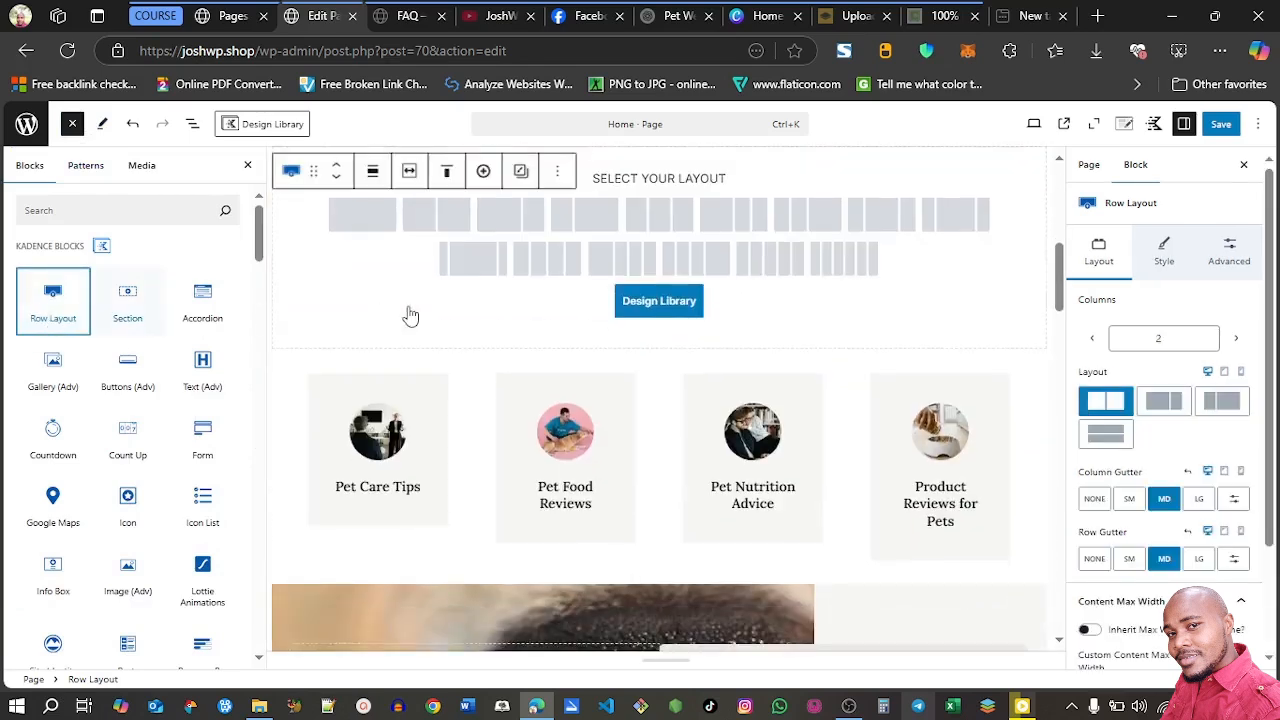
pyautogui.click(362, 226)
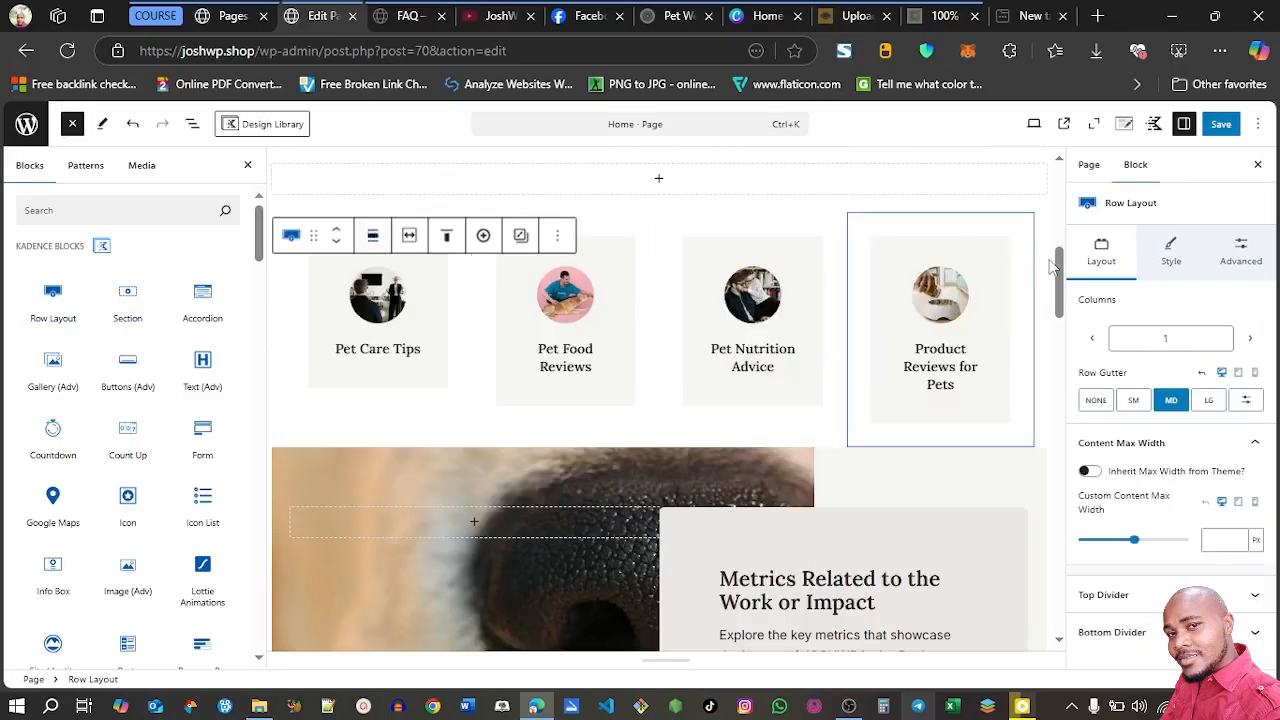
# Add a Kadence Posts block inside the new empty row between the Welcome section and the info boxes
pyautogui.moveTo(1059, 265); pyautogui.dragTo(1059, 235)
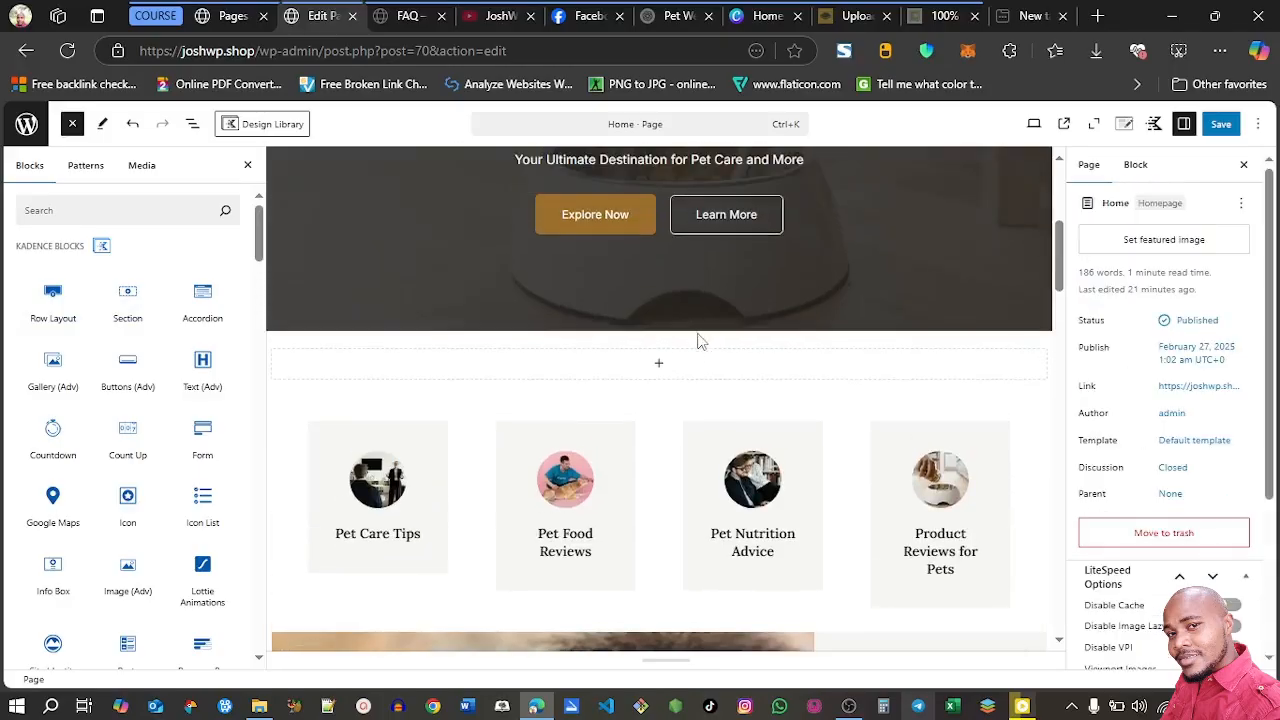
pyautogui.click(660, 368)
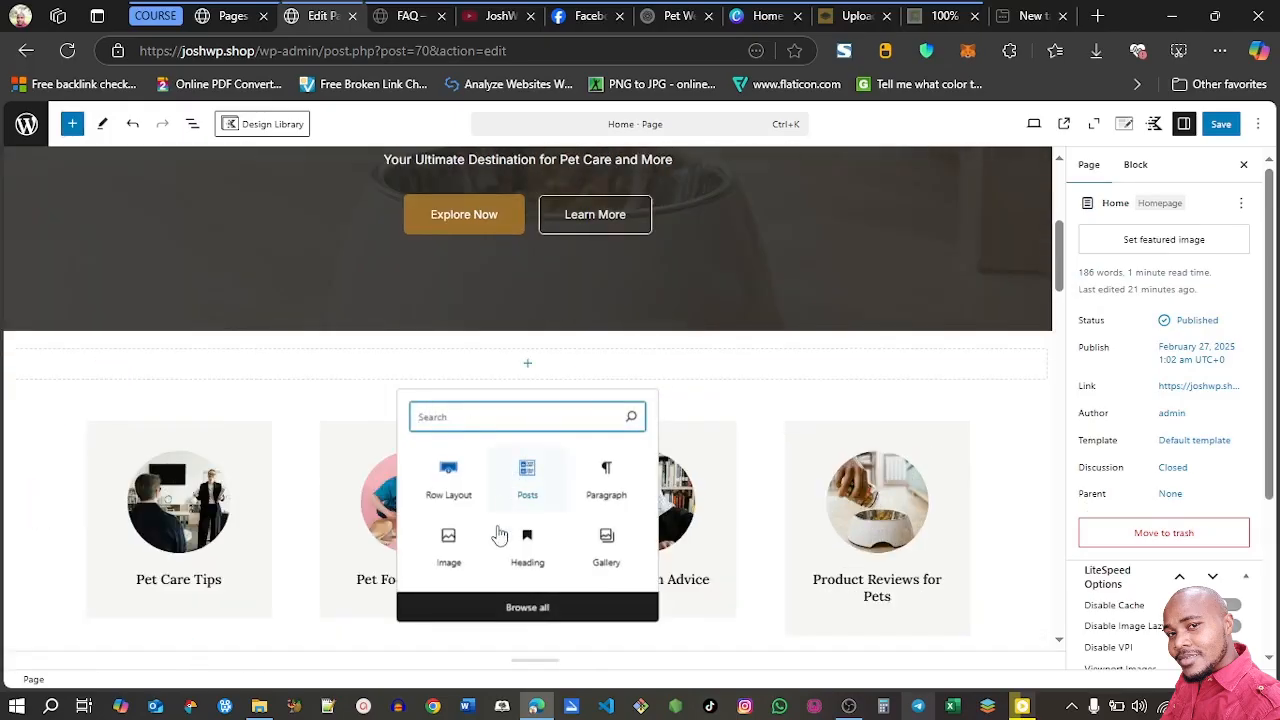
pyautogui.click(503, 607)
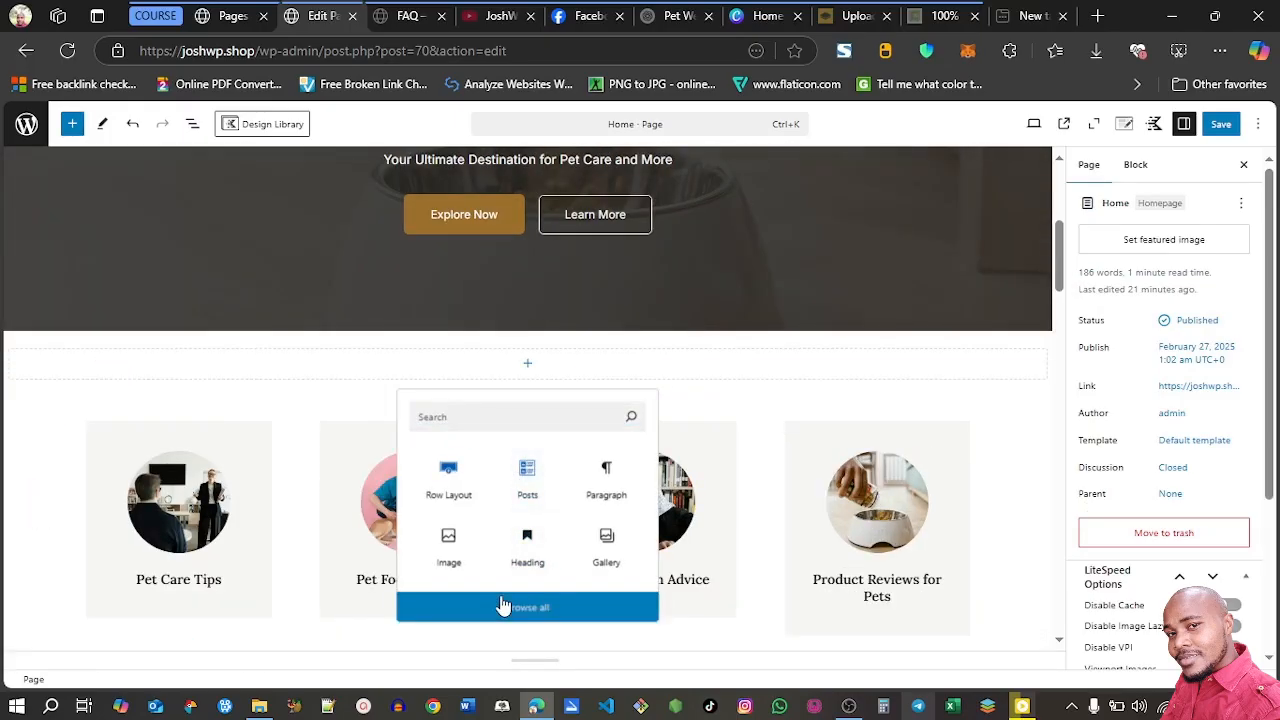
pyautogui.click(503, 607)
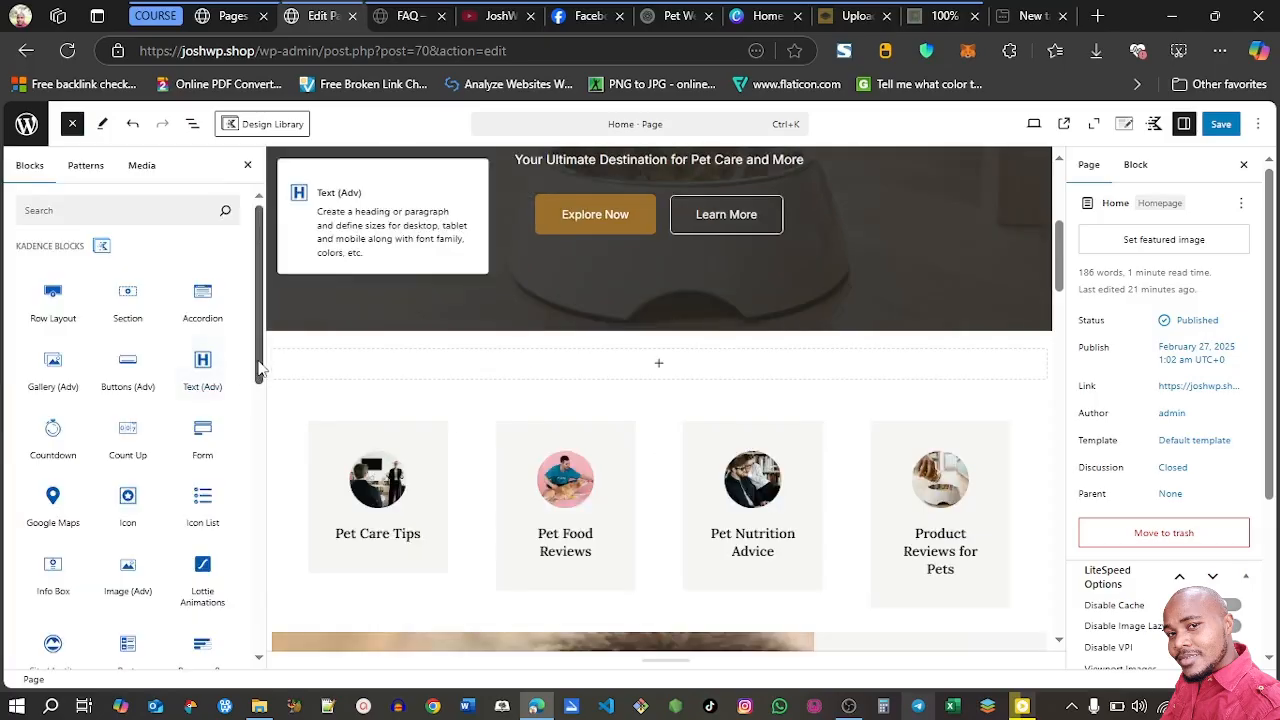
pyautogui.scroll(-2, 258, 392)
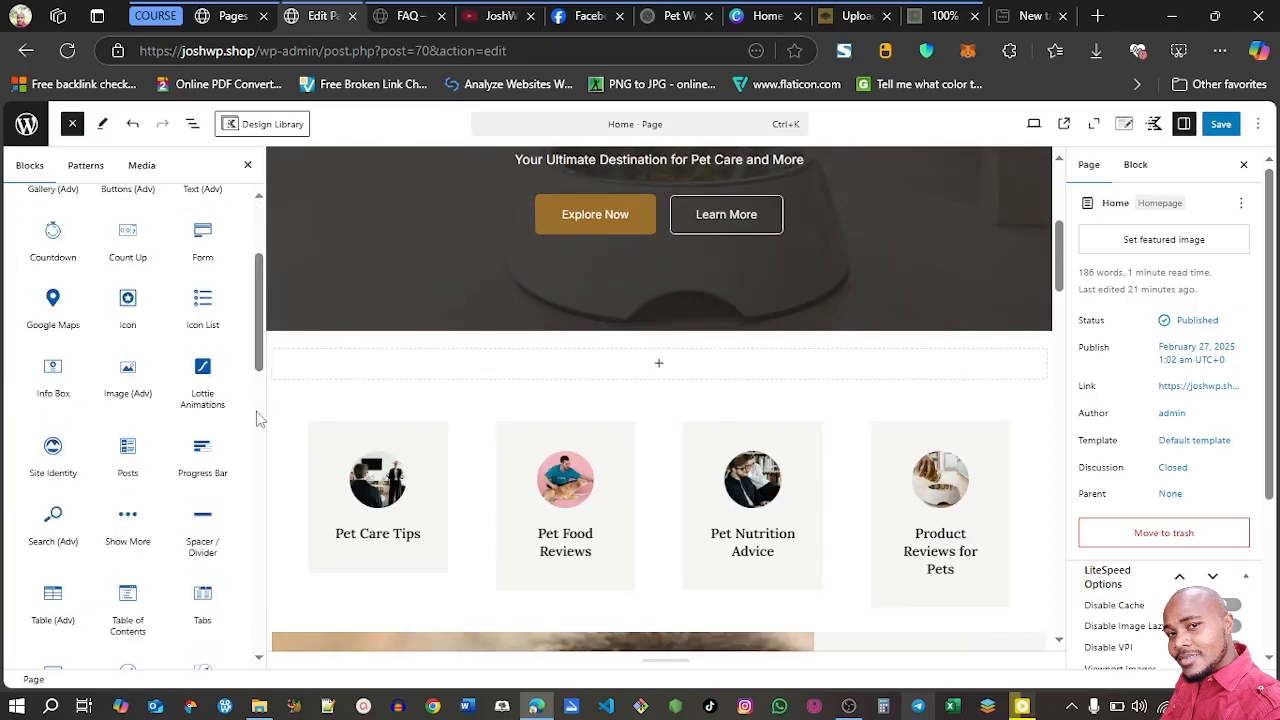
pyautogui.moveTo(127, 456)
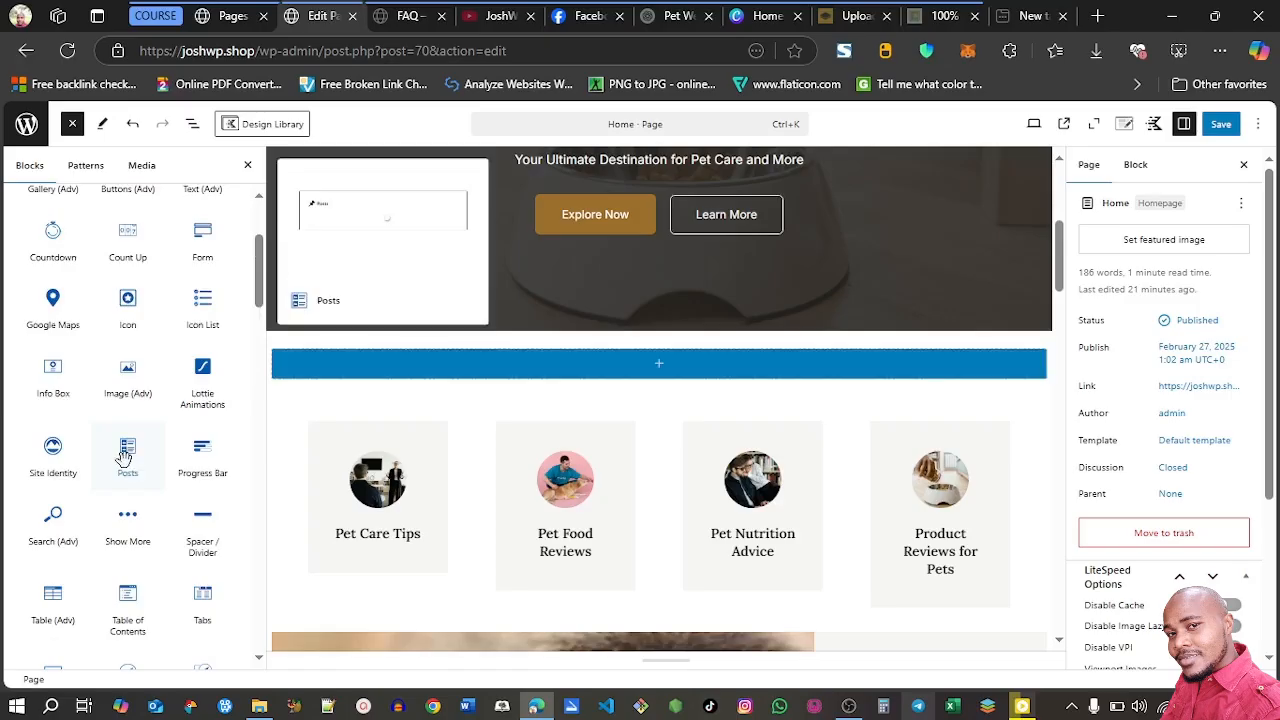
pyautogui.click(125, 456)
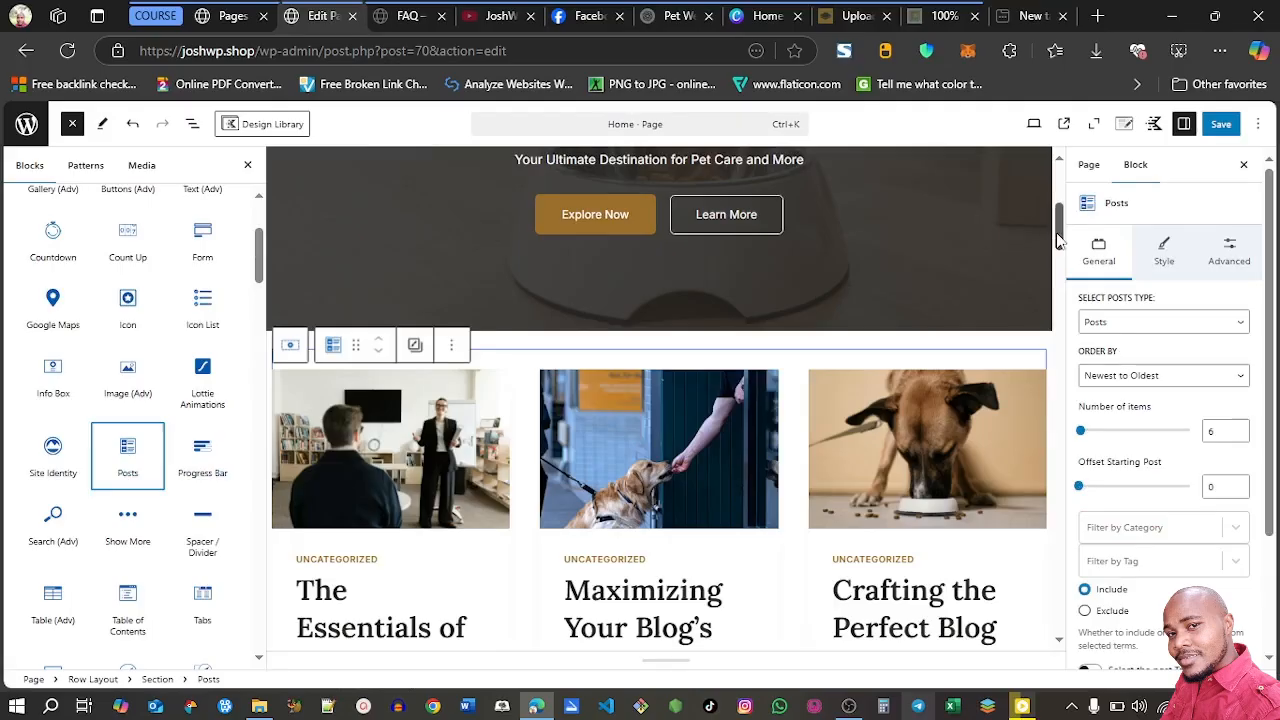
pyautogui.moveTo(1059, 240); pyautogui.dragTo(1059, 252)
pyautogui.click(247, 170)
pyautogui.click(247, 172)
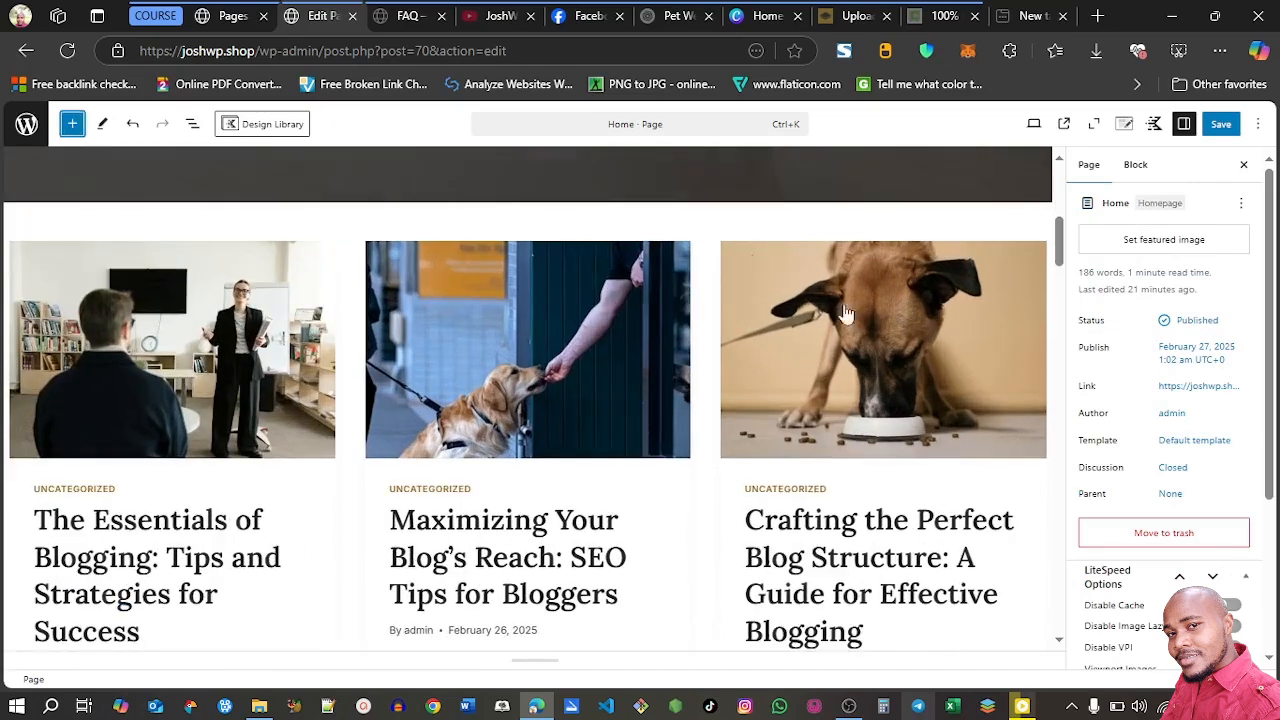
# Set the Home page's Posts block to show 3 items, ordered Newest to Oldest
pyautogui.moveTo(1058, 237)
pyautogui.mouseDown()
pyautogui.moveTo(1058, 277)
pyautogui.moveTo(1058, 245)
pyautogui.mouseUp()
pyautogui.click(703, 341)
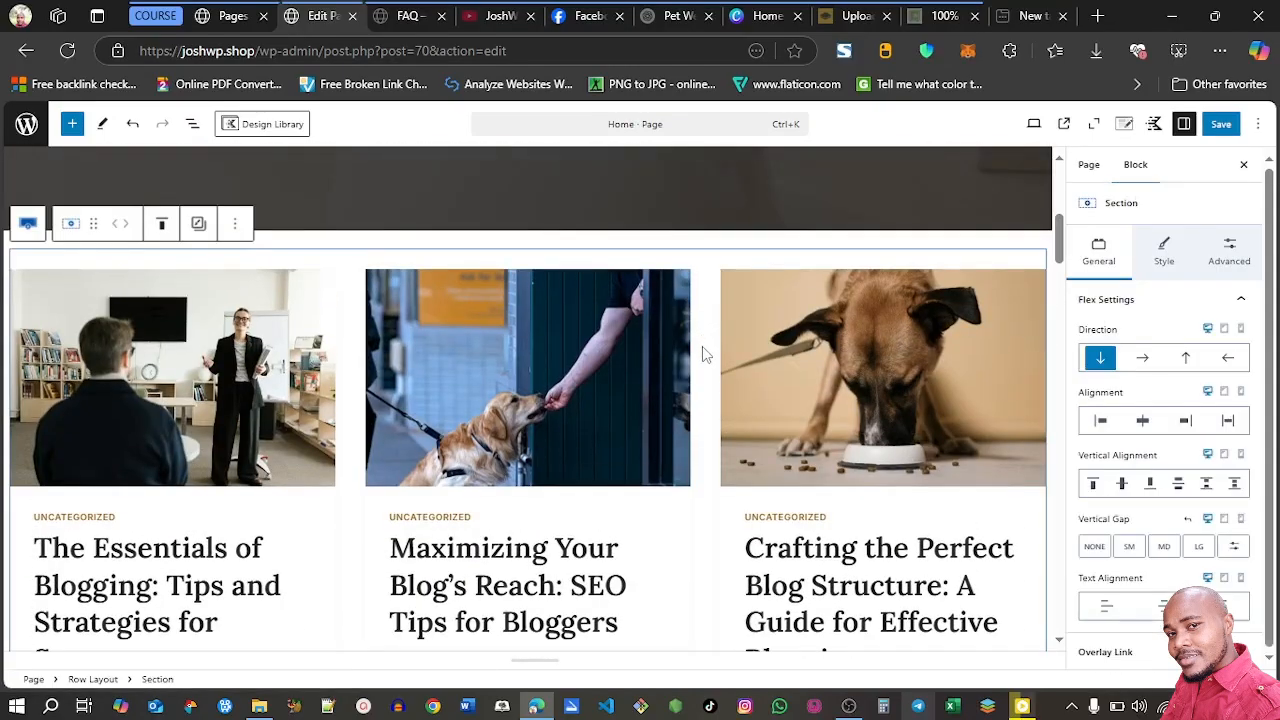
pyautogui.click(702, 346)
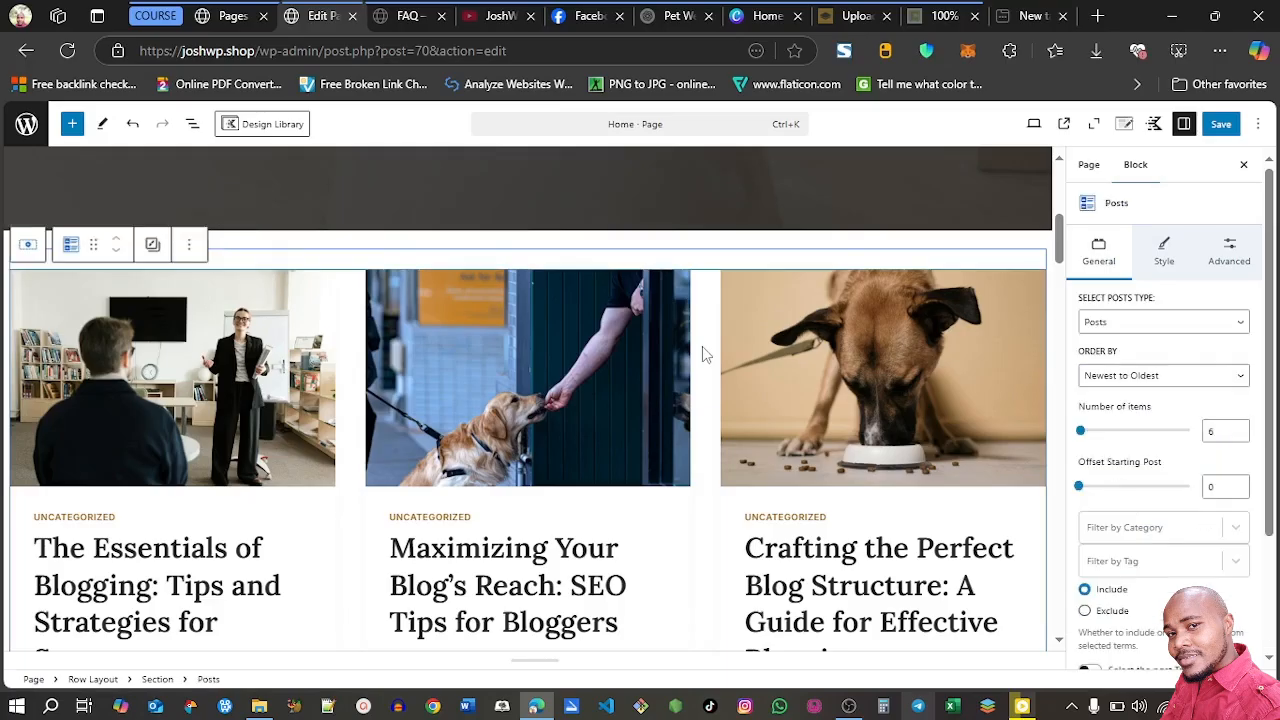
pyautogui.click(1120, 379)
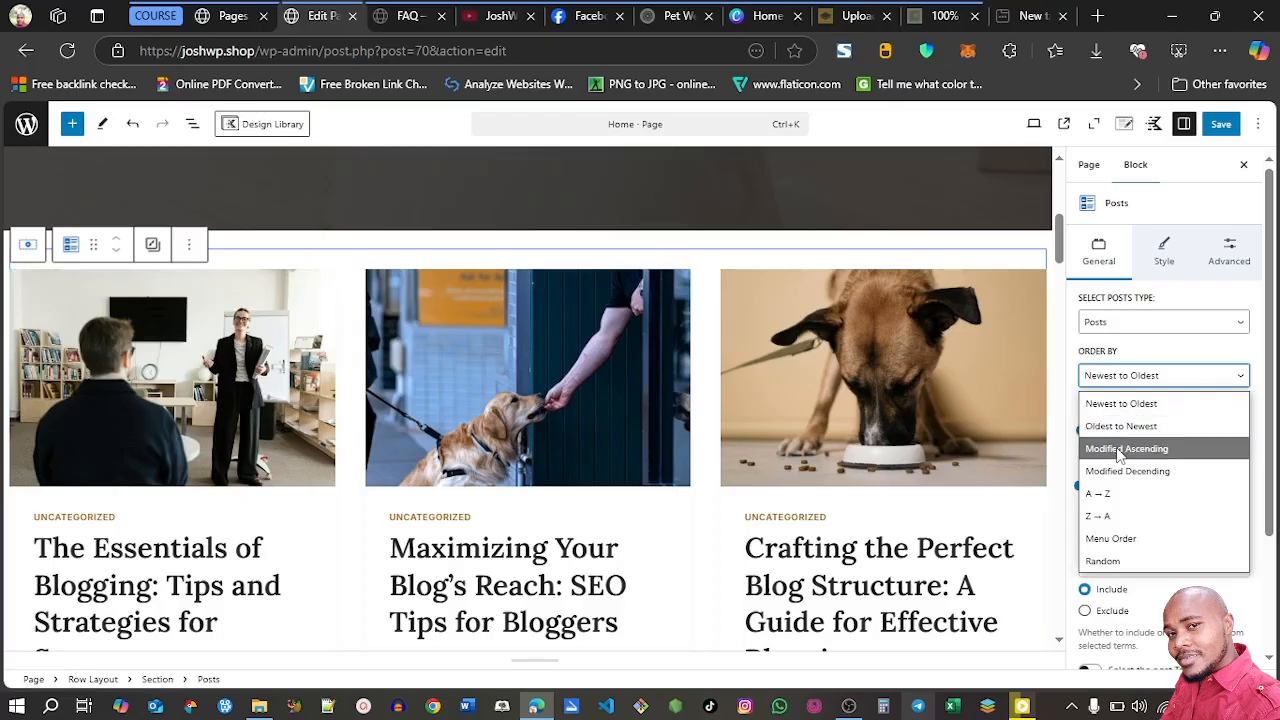
pyautogui.click(1256, 375)
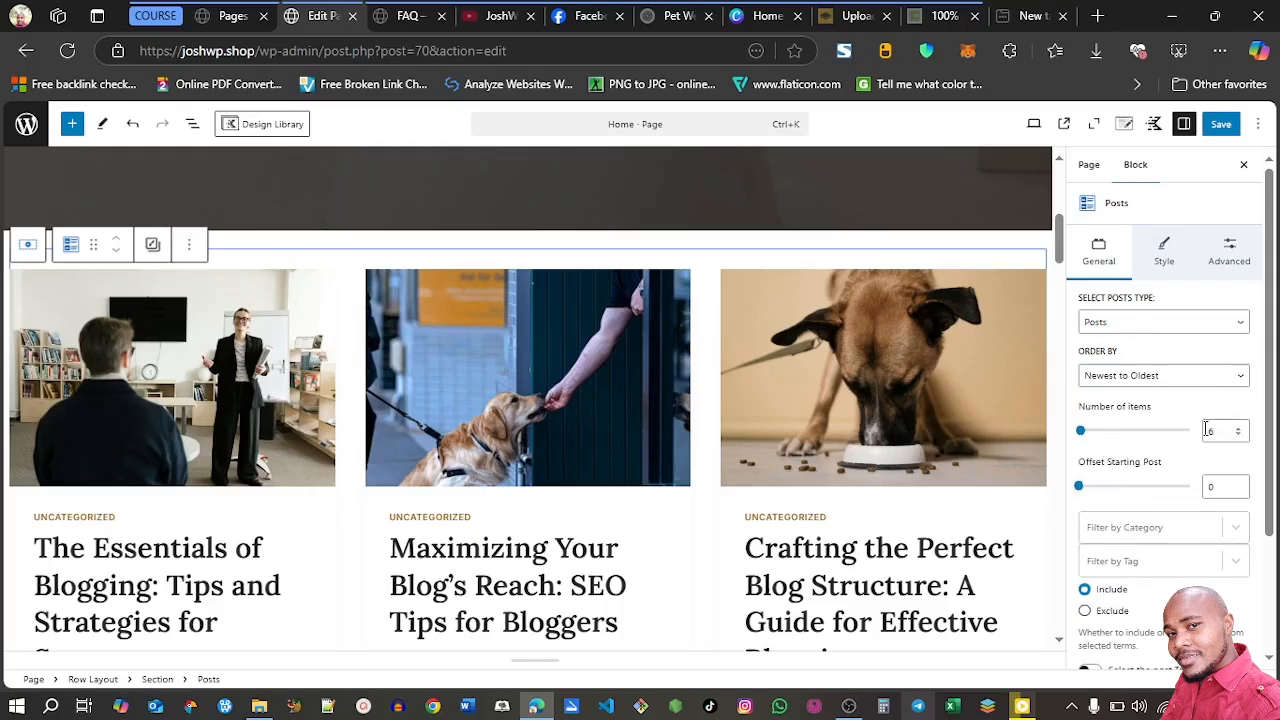
pyautogui.moveTo(1060, 250)
pyautogui.mouseDown()
pyautogui.moveTo(1073, 411)
pyautogui.moveTo(1062, 205)
pyautogui.moveTo(1057, 312)
pyautogui.moveTo(1056, 260)
pyautogui.mouseUp()
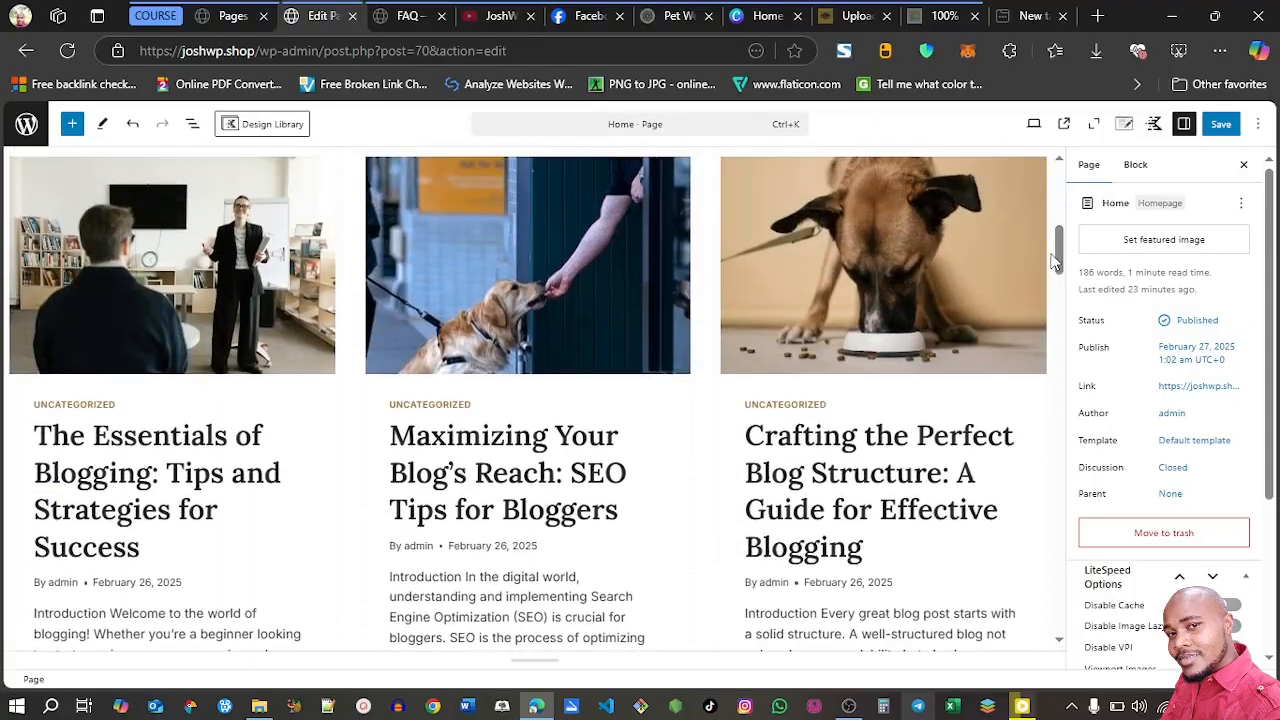
pyautogui.click(705, 274)
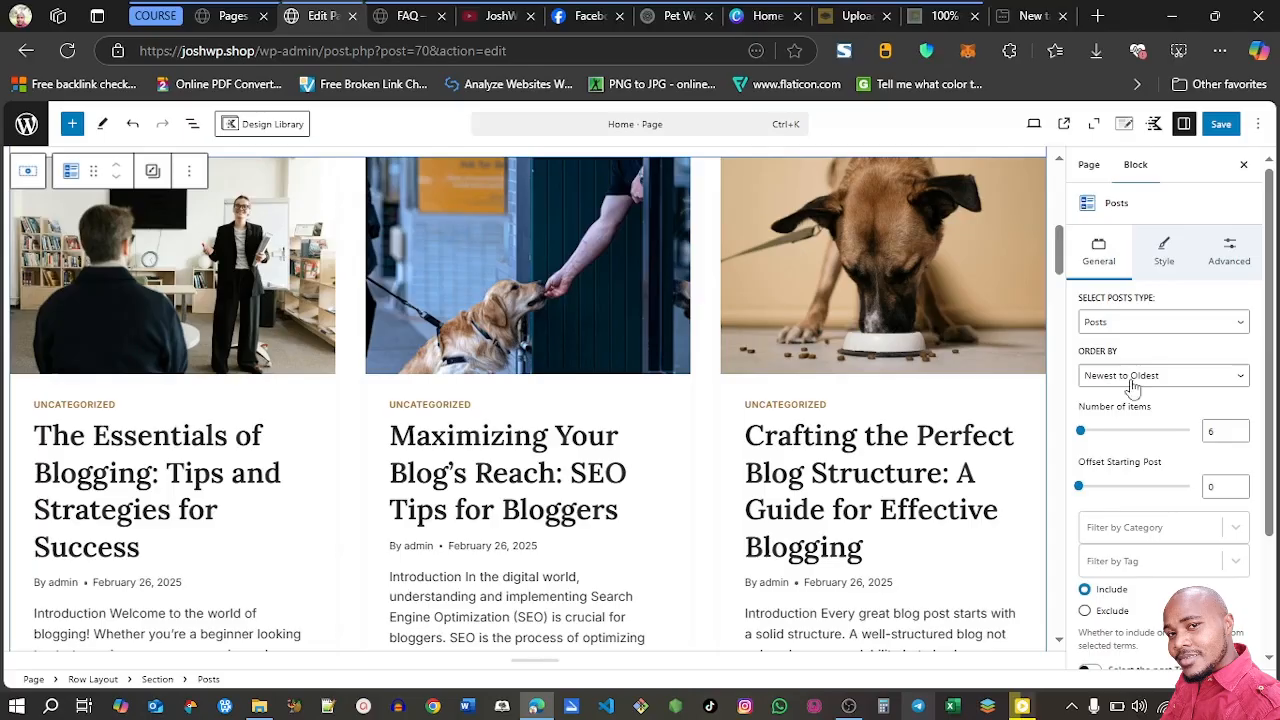
pyautogui.click(1240, 436)
pyautogui.click(1240, 436)
pyautogui.click(1240, 436)
pyautogui.click(1240, 436)
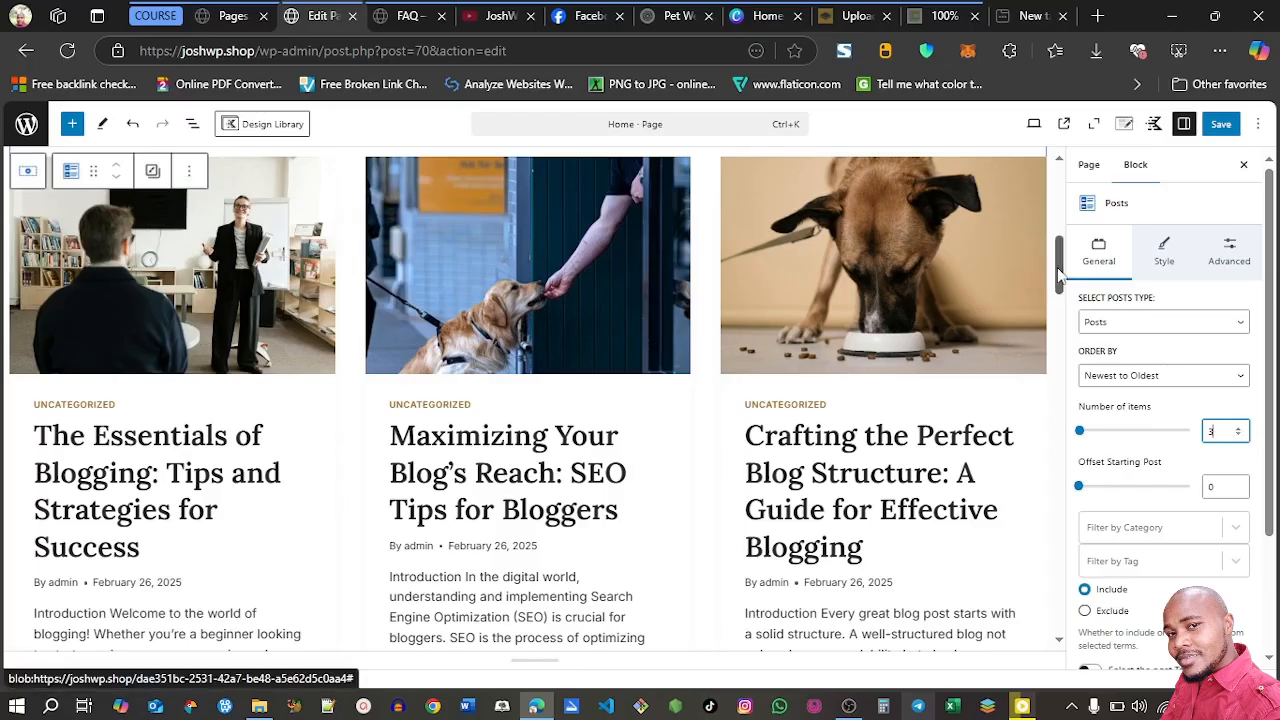
pyautogui.moveTo(1060, 273); pyautogui.dragTo(1060, 285)
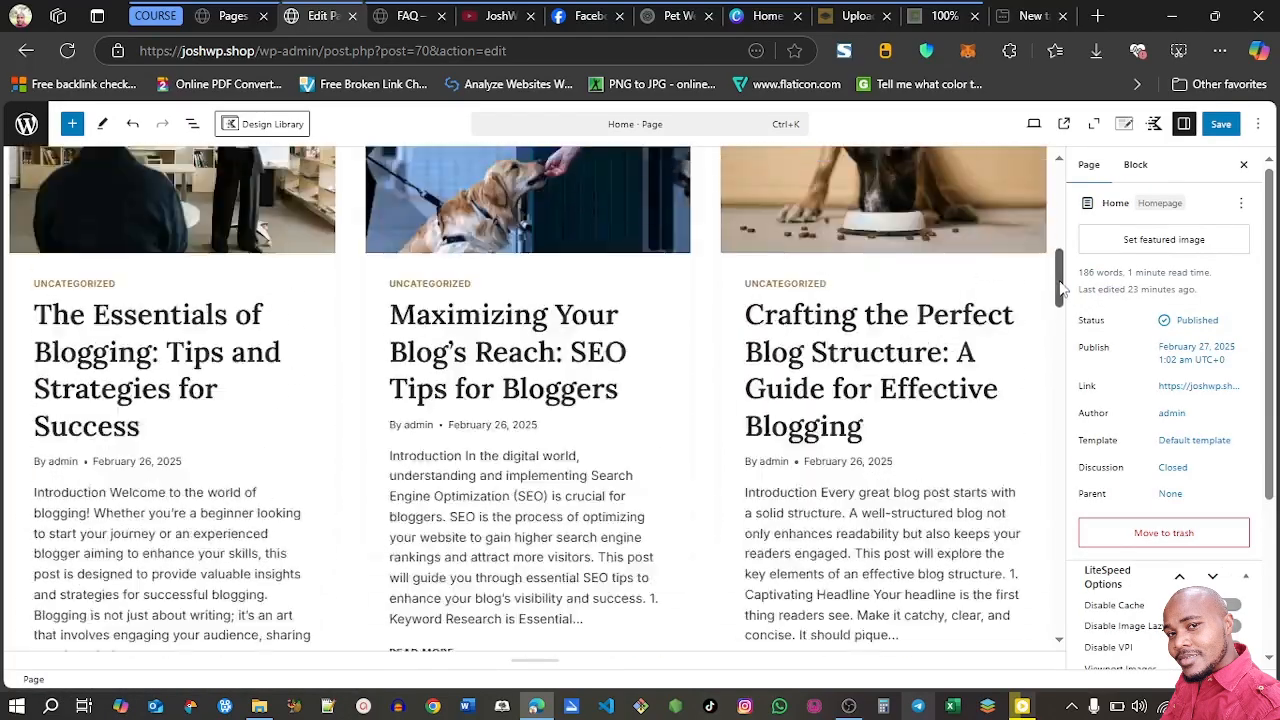
pyautogui.moveTo(1060, 288); pyautogui.dragTo(1060, 275)
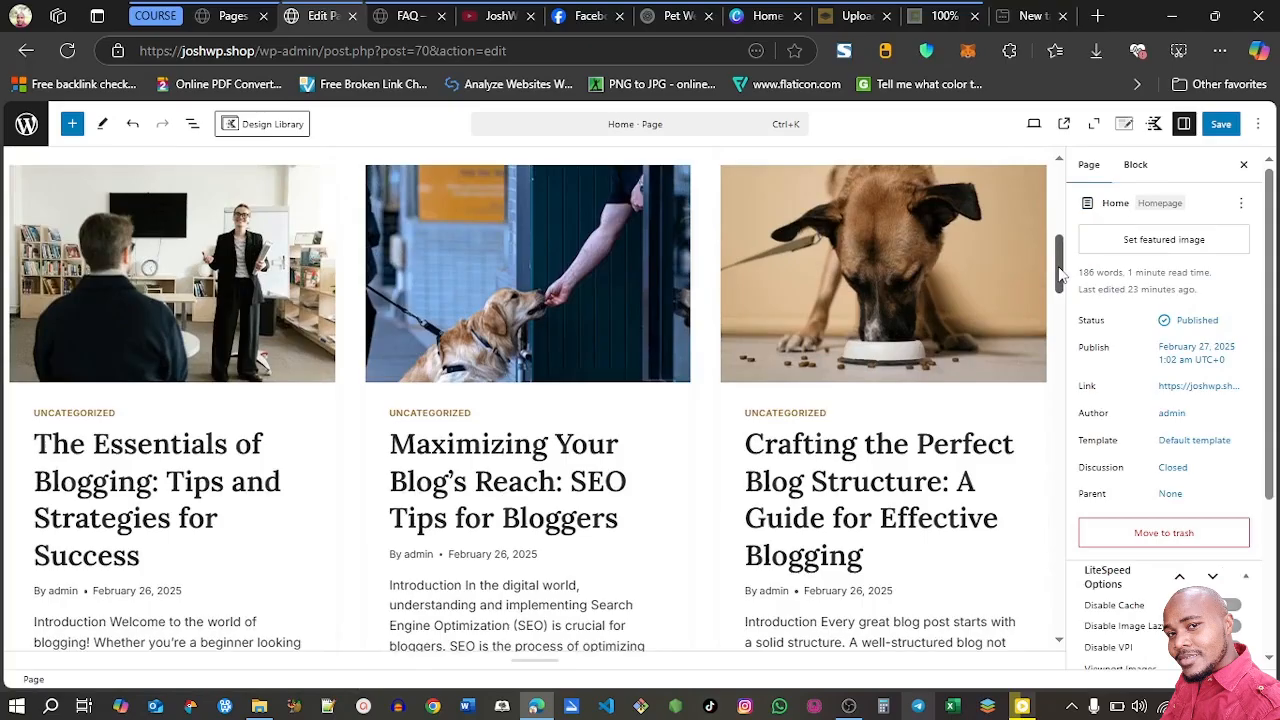
# Set the Home page's Posts block images to a 16:9 ratio and Medium size
pyautogui.click(704, 363)
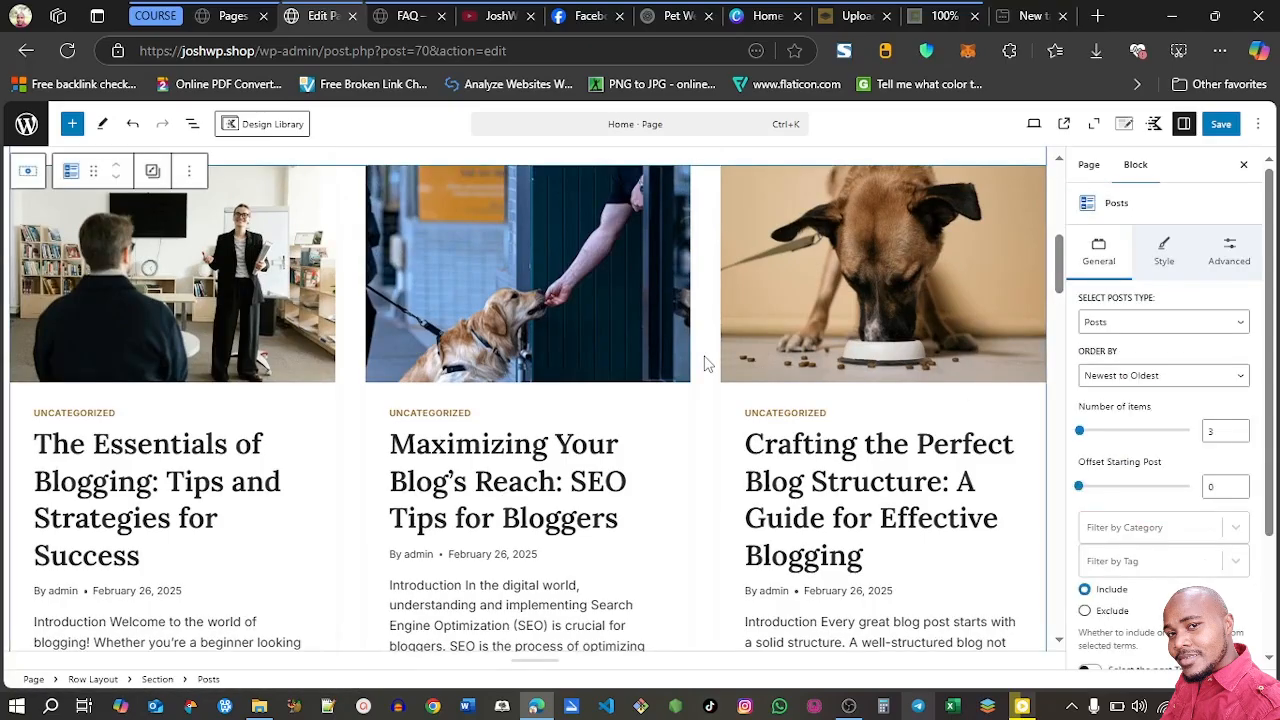
pyautogui.click(1165, 258)
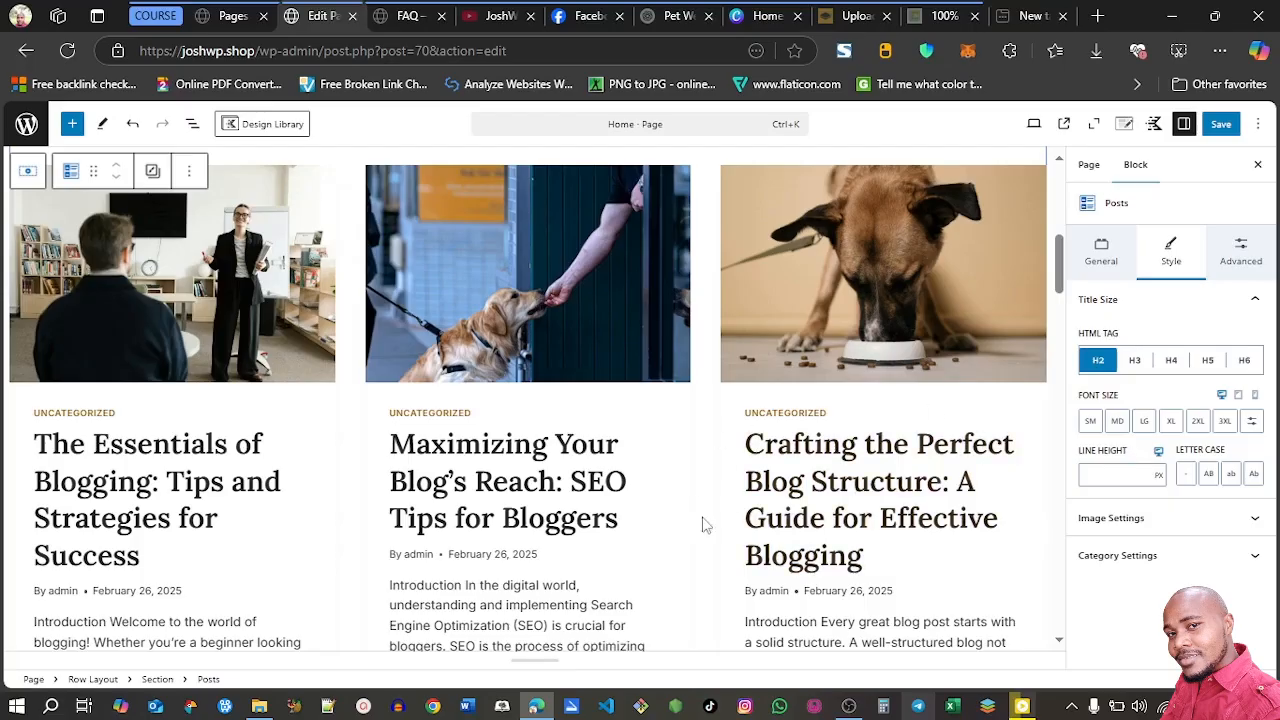
pyautogui.click(1138, 521)
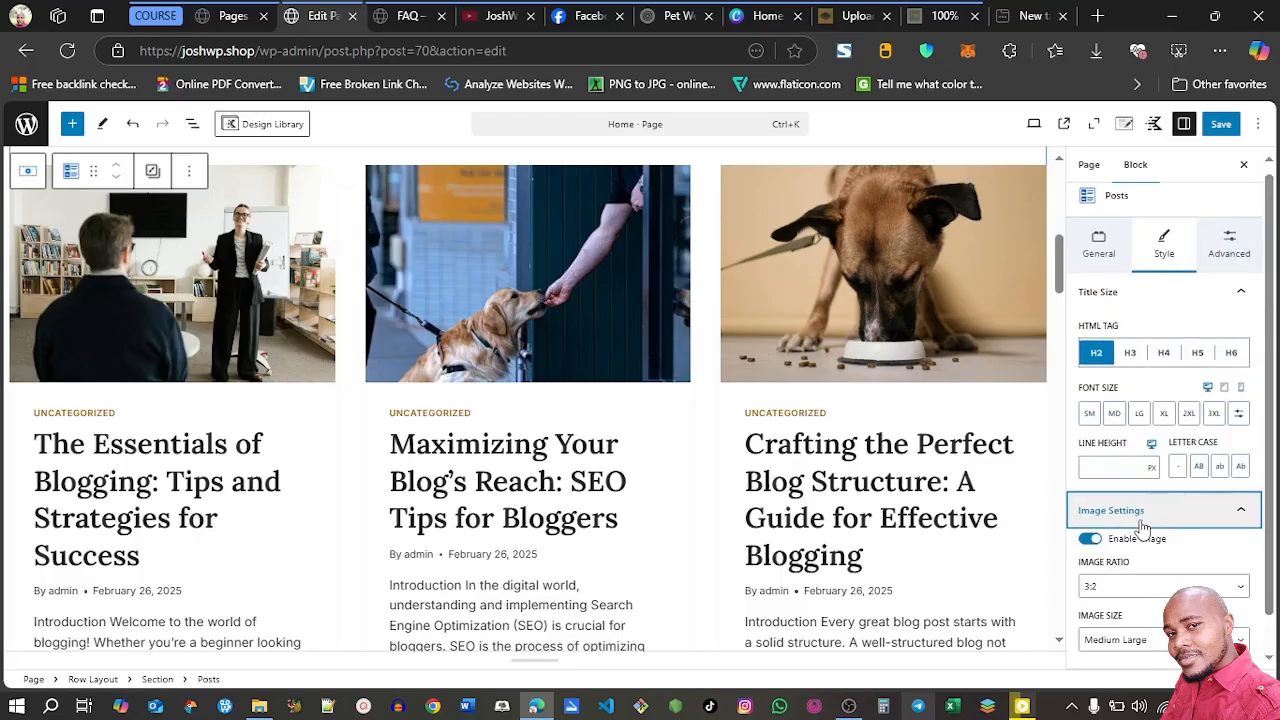
pyautogui.scroll(-1, 1268, 520)
pyautogui.scroll(-1, 1268, 522)
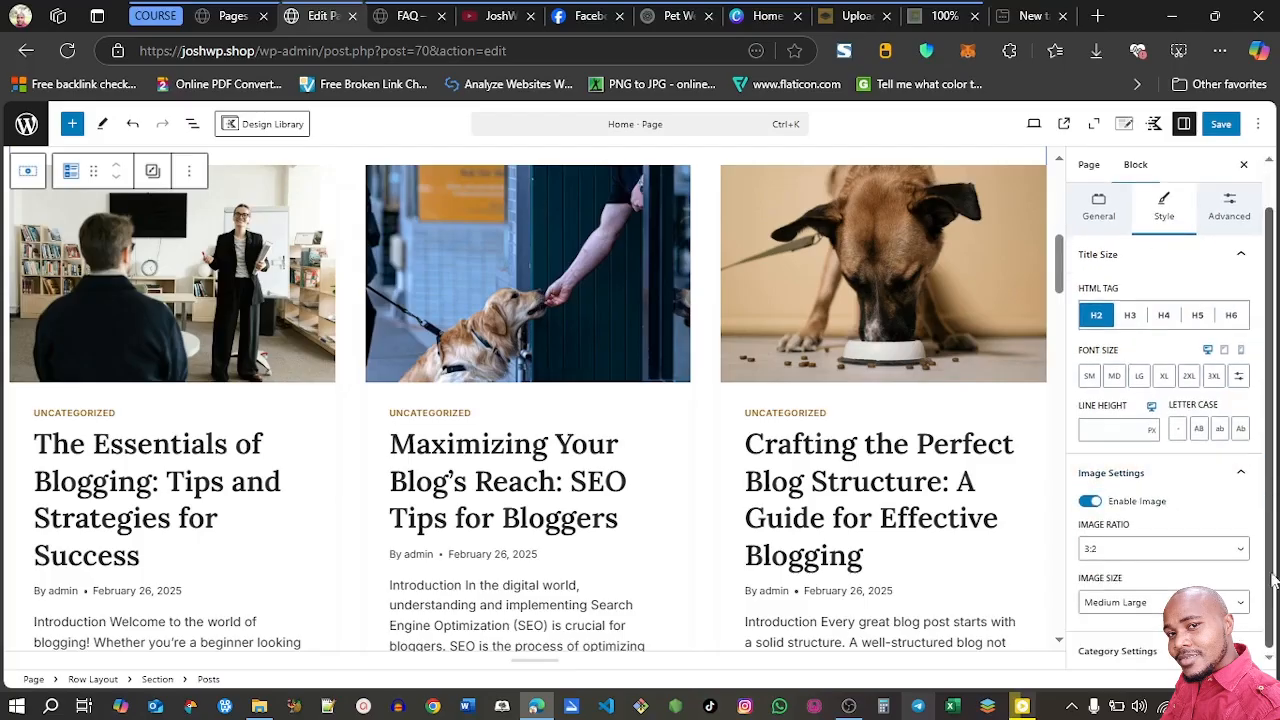
pyautogui.click(1180, 552)
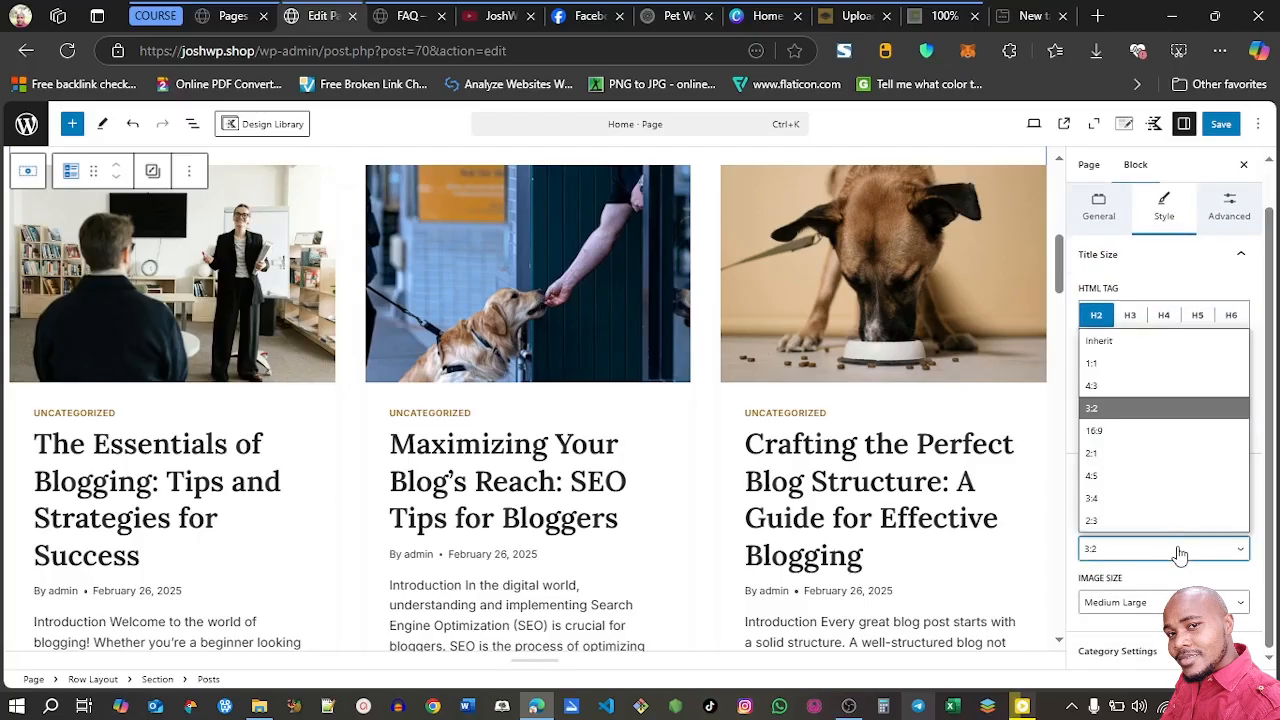
pyautogui.click(1133, 443)
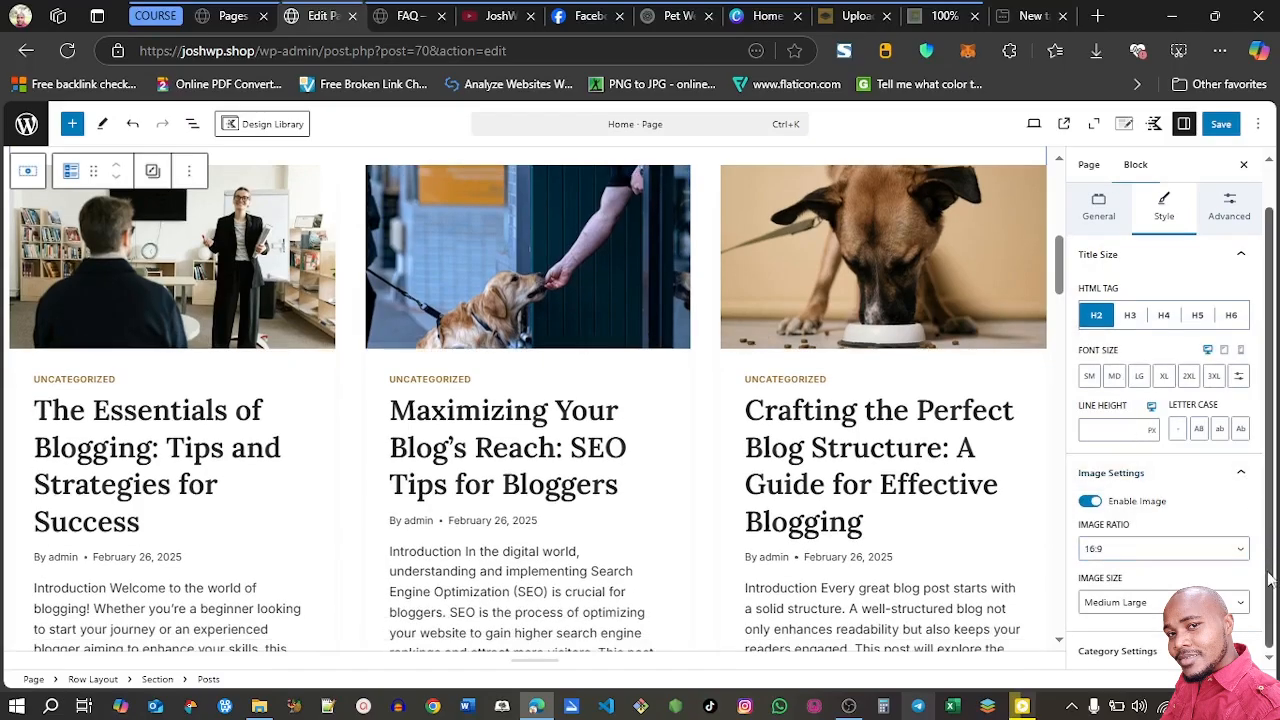
pyautogui.click(1140, 602)
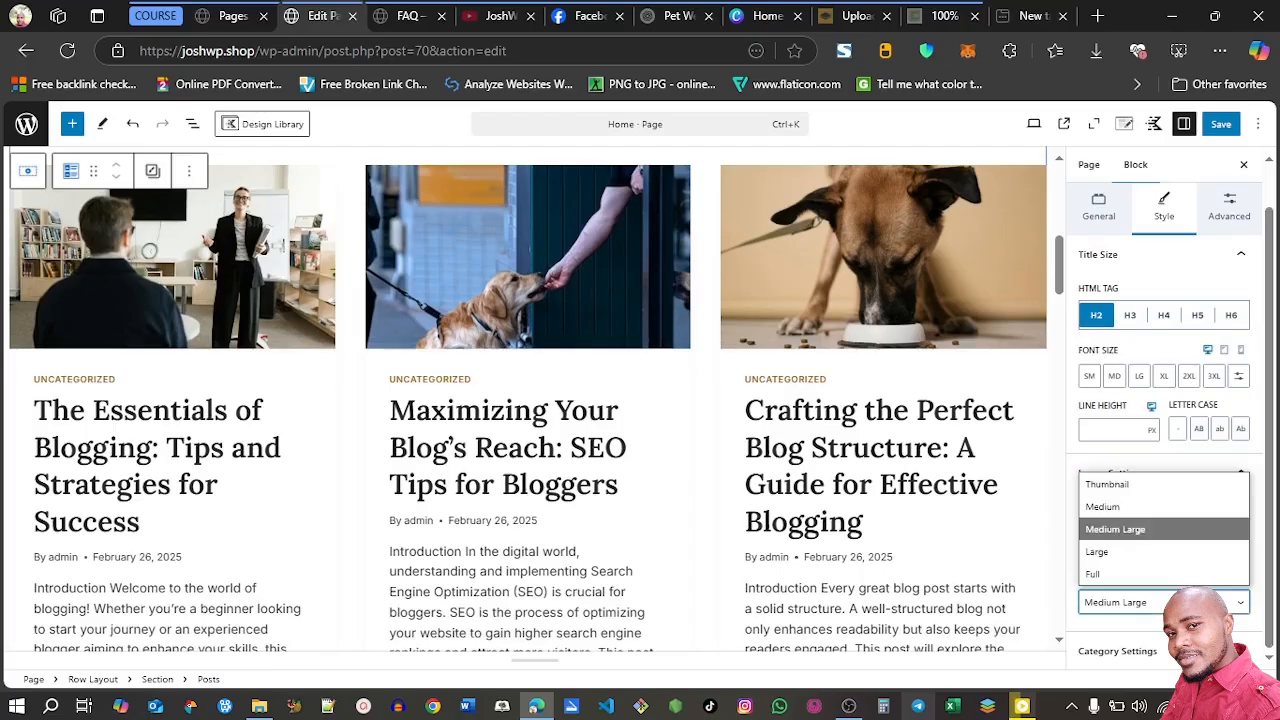
pyautogui.click(1132, 510)
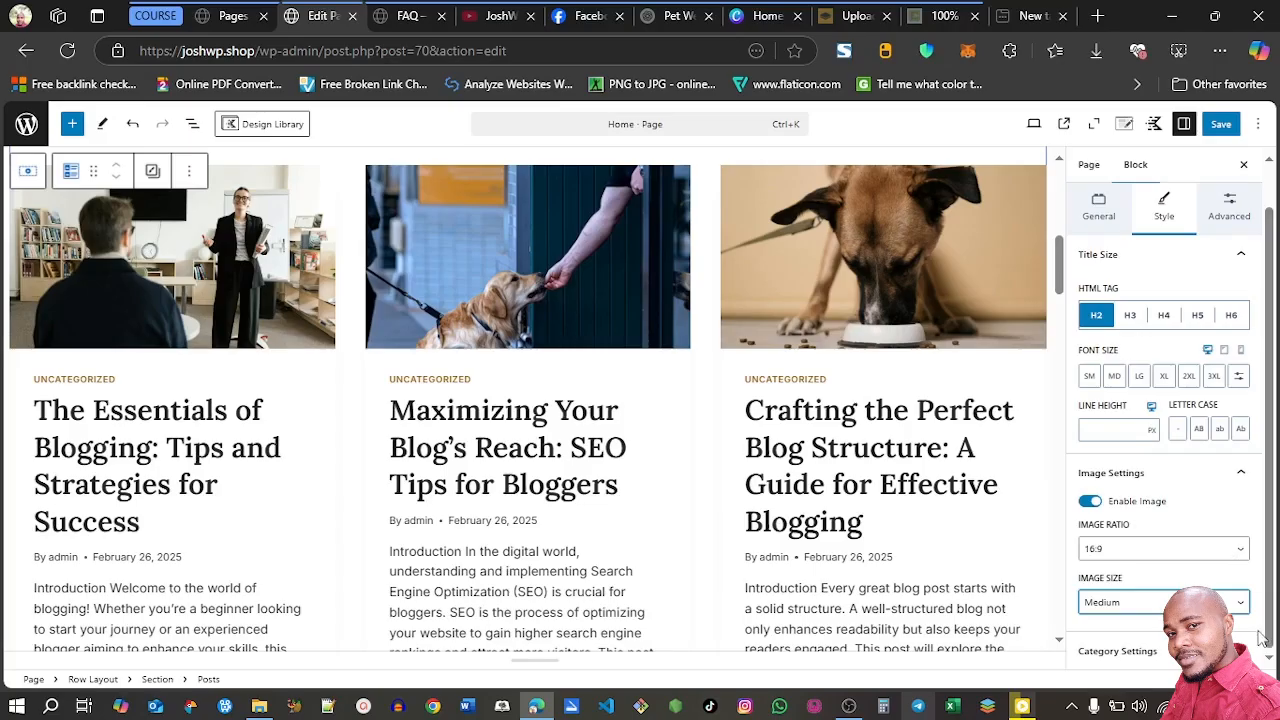
pyautogui.click(1245, 478)
pyautogui.click(1256, 557)
pyautogui.moveTo(1269, 564); pyautogui.dragTo(1269, 580)
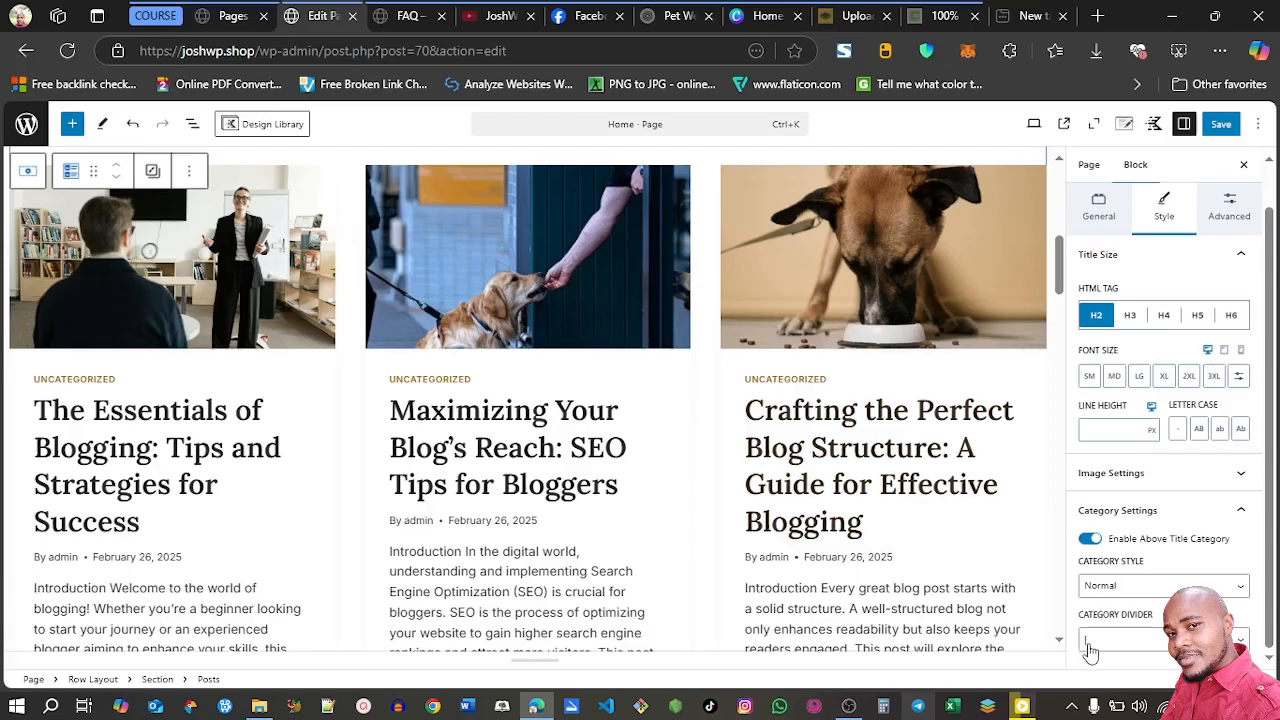
pyautogui.click(1238, 641)
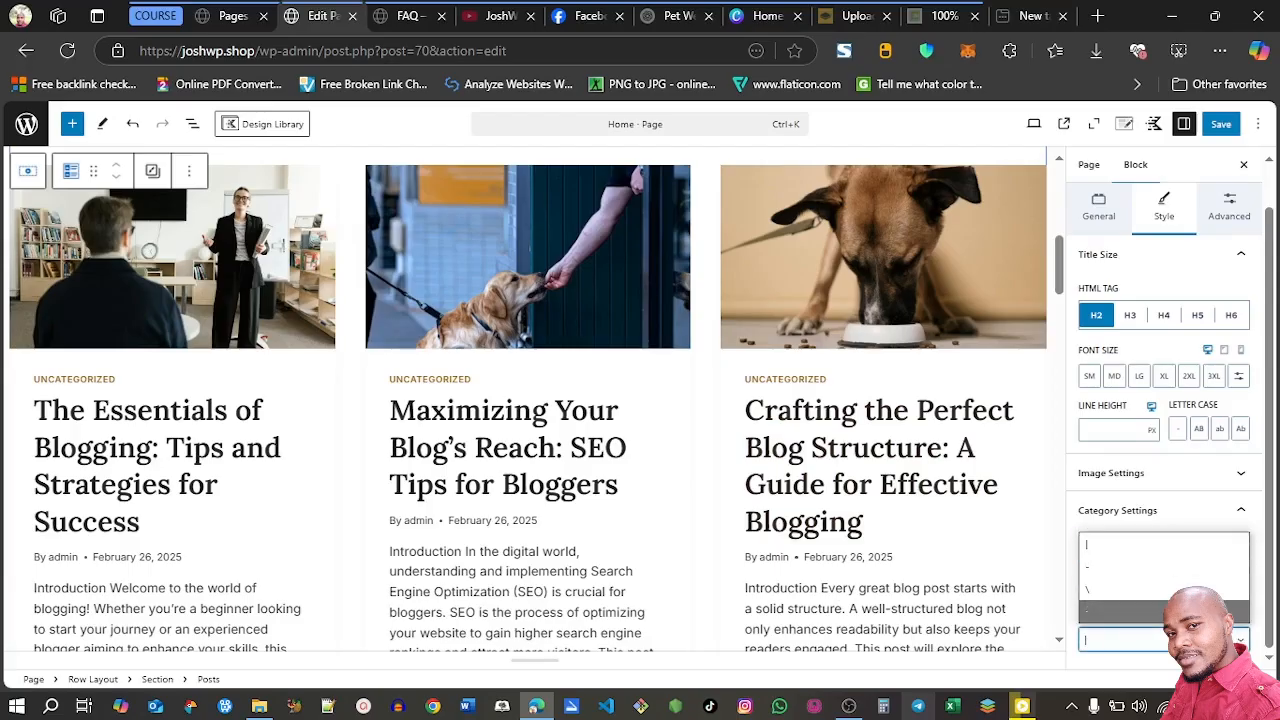
pyautogui.click(1243, 511)
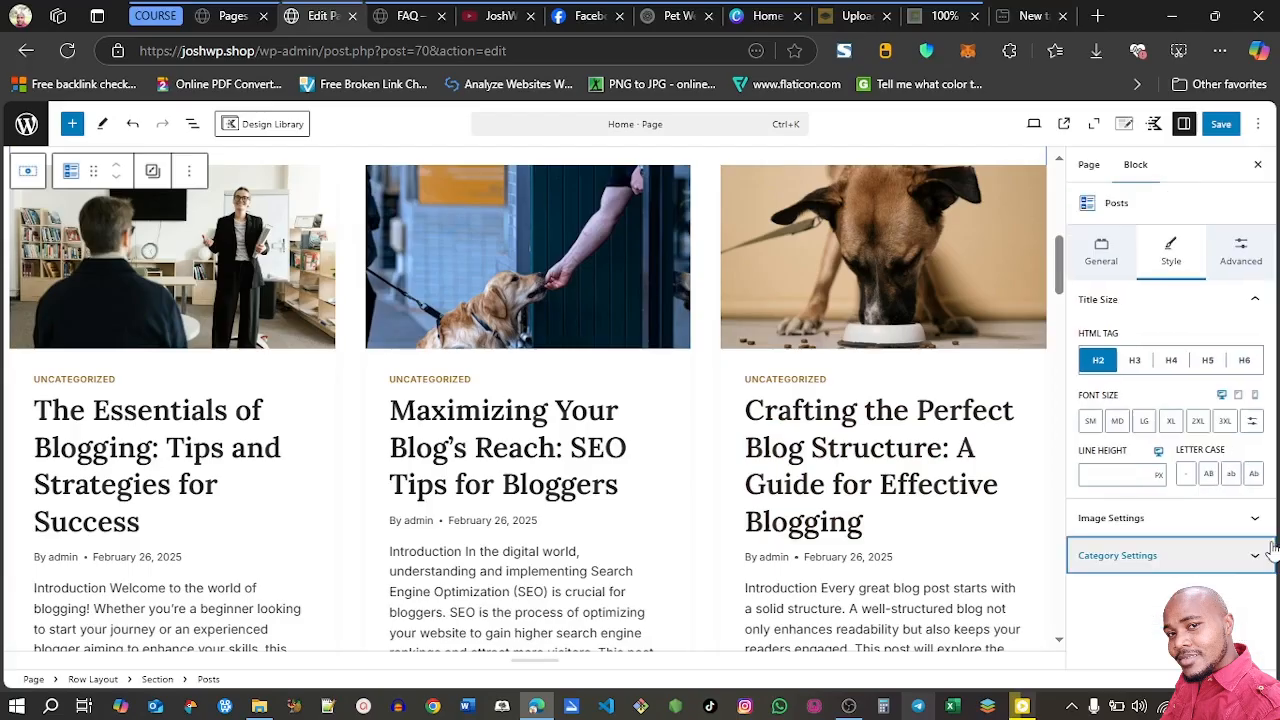
# Try switching the author and the author label off and on in the Posts block's meta settings
pyautogui.click(1231, 263)
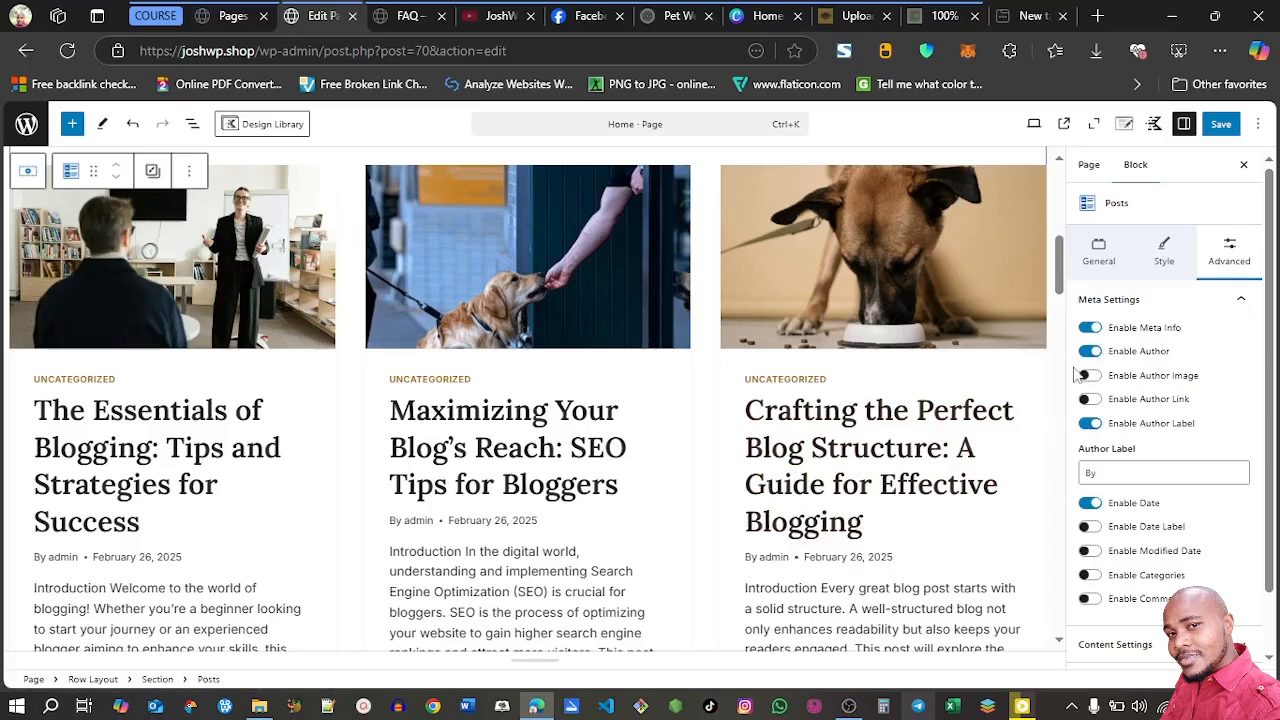
pyautogui.click(1090, 351)
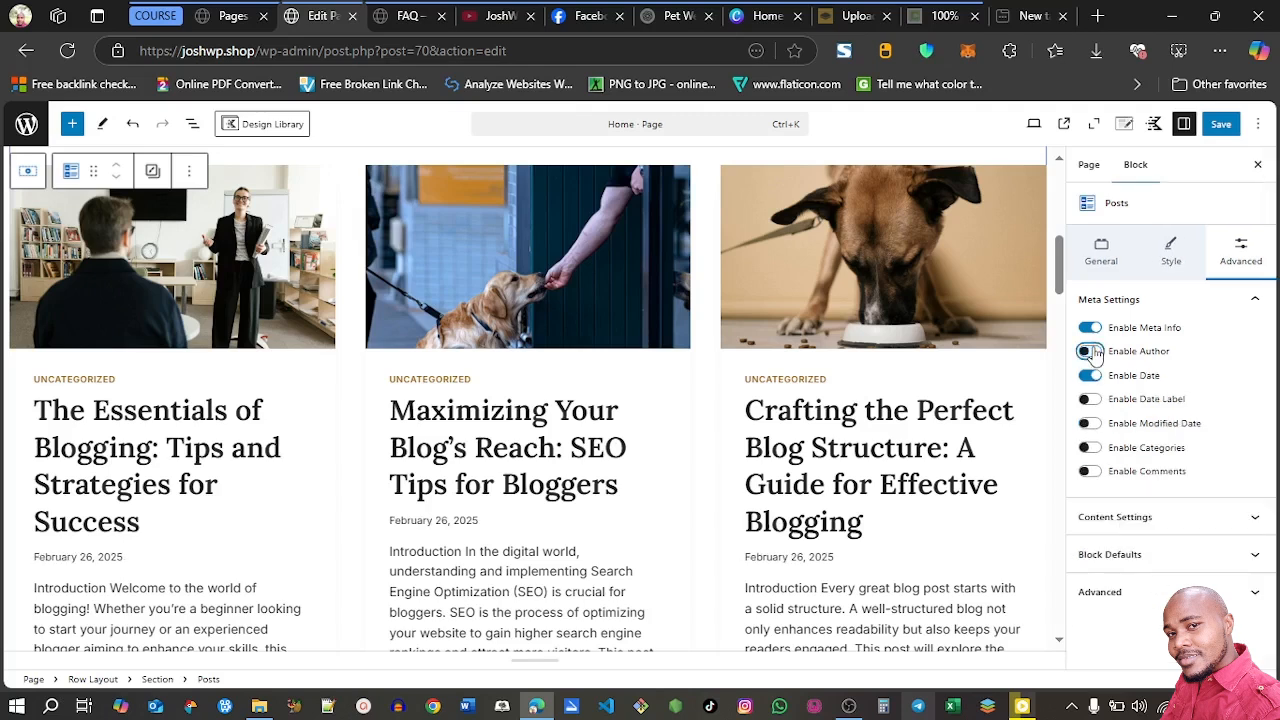
pyautogui.click(1092, 352)
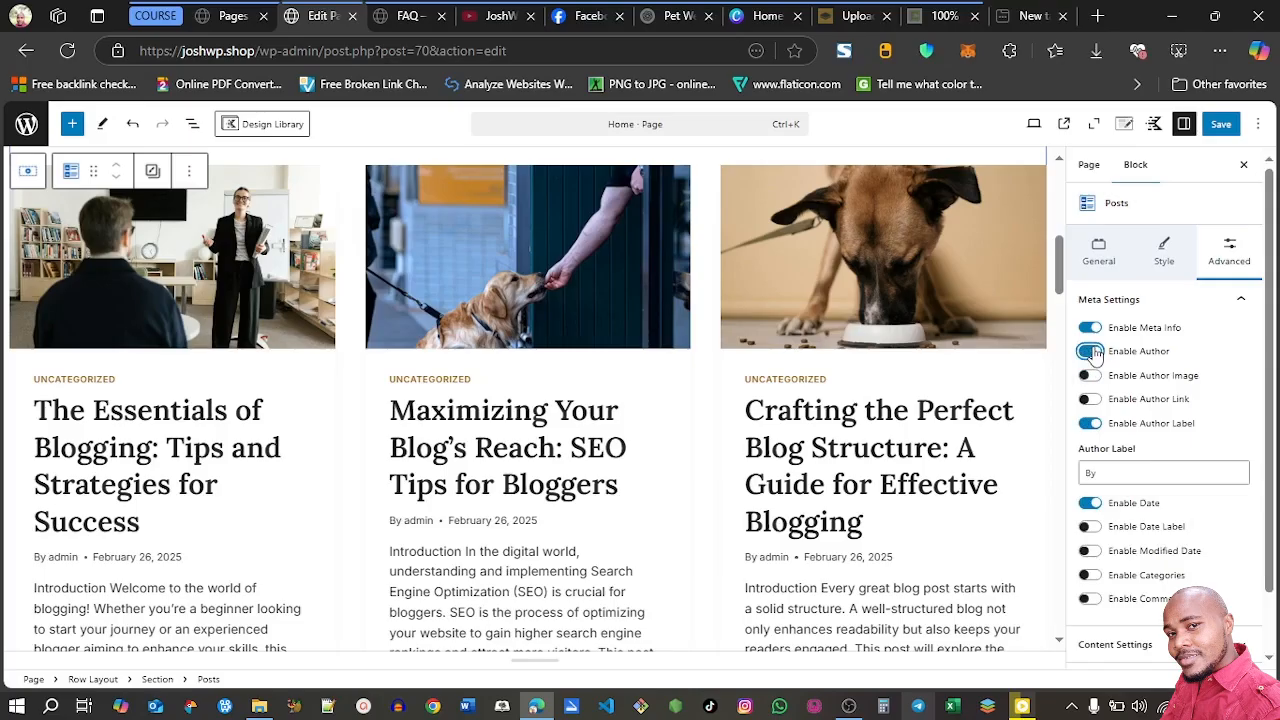
pyautogui.click(1092, 352)
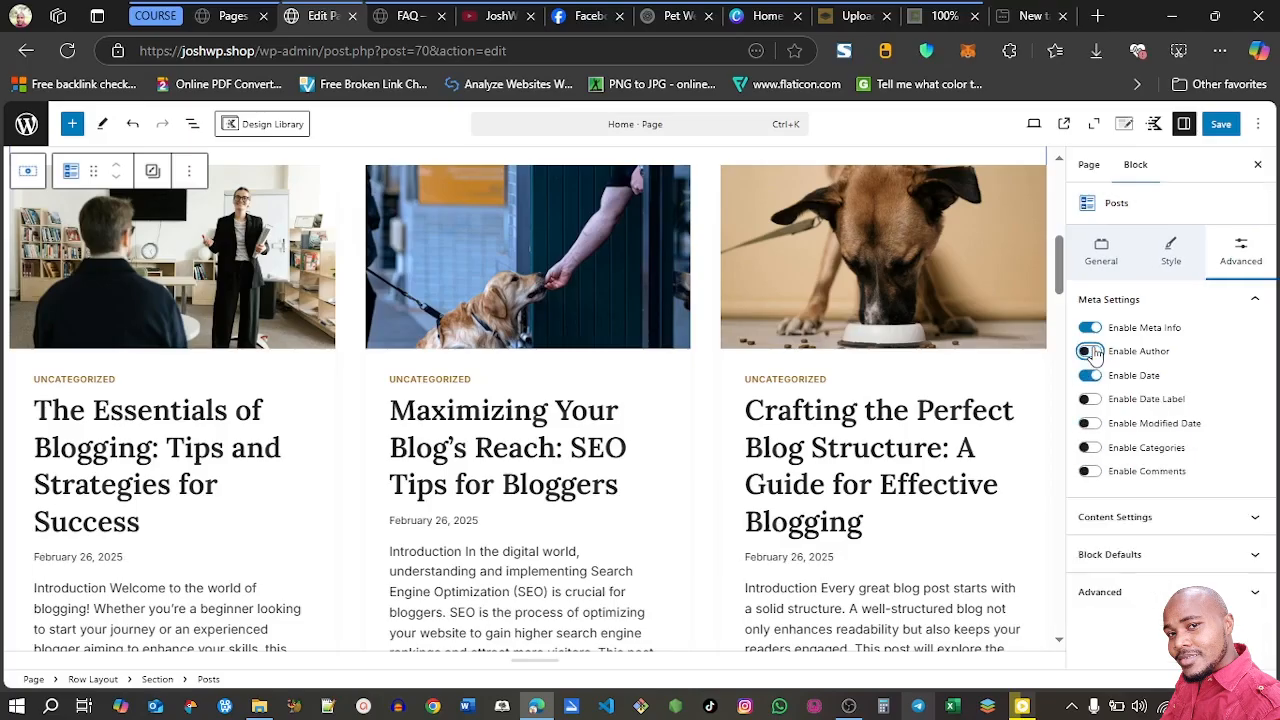
pyautogui.click(1092, 352)
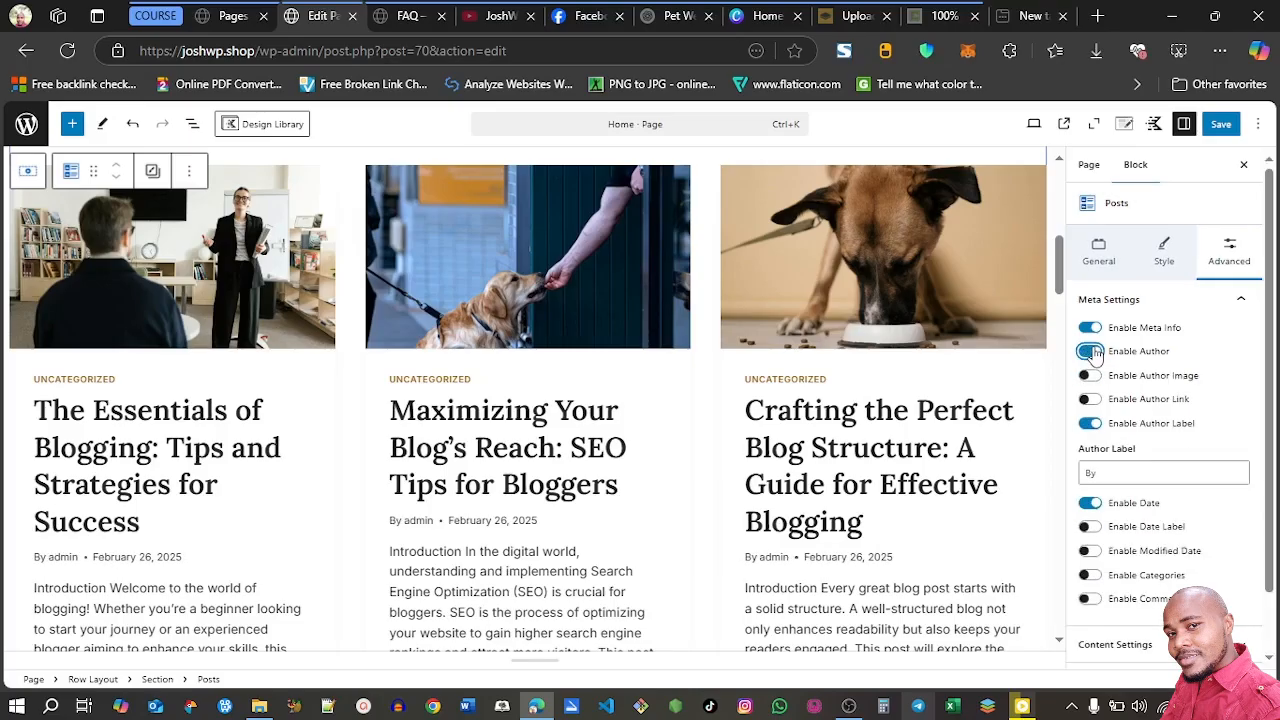
pyautogui.click(1090, 424)
pyautogui.click(1090, 424)
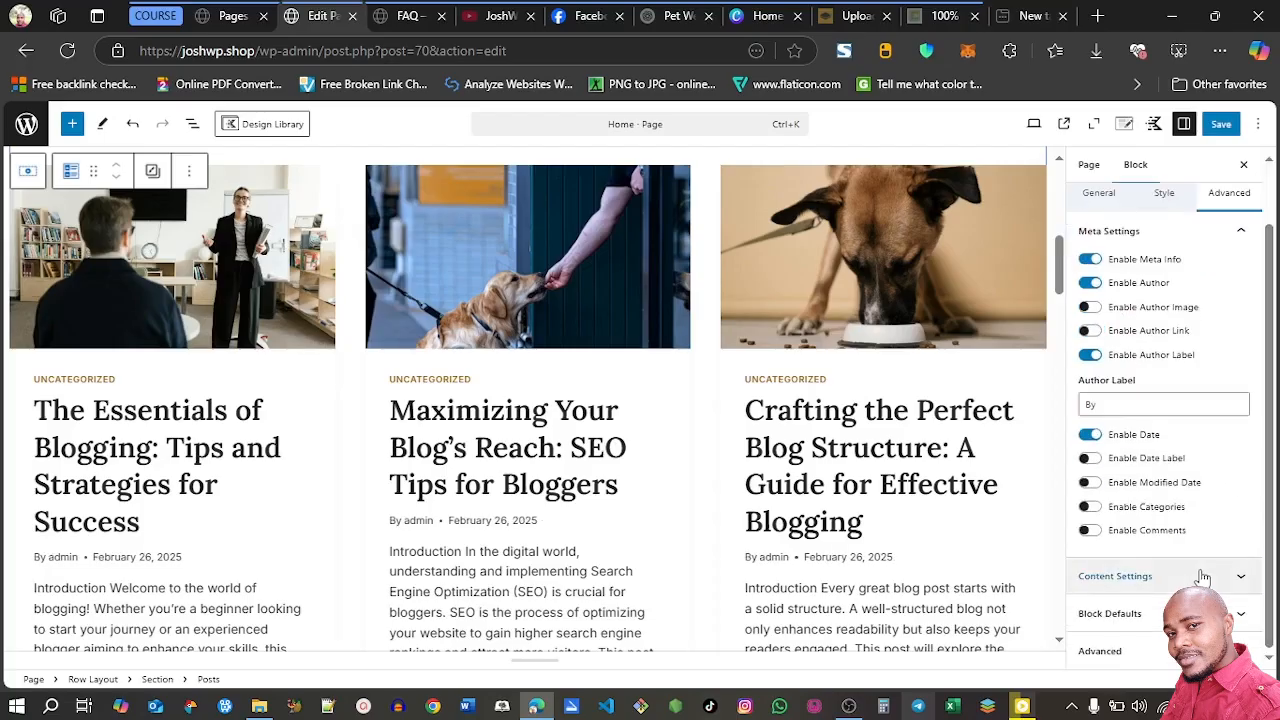
# Disable the Read More link and the excerpt in the Posts block's content settings
pyautogui.click(1200, 568)
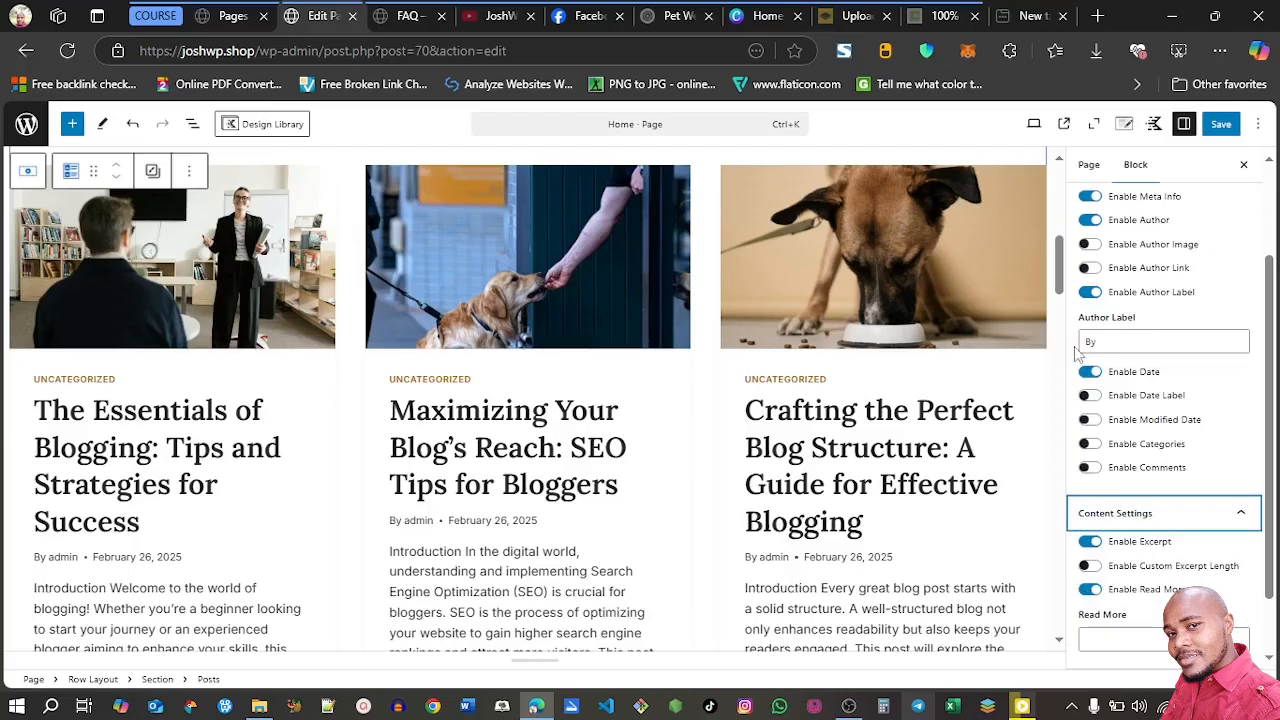
pyautogui.moveTo(1060, 280); pyautogui.dragTo(1060, 310)
pyautogui.click(720, 330)
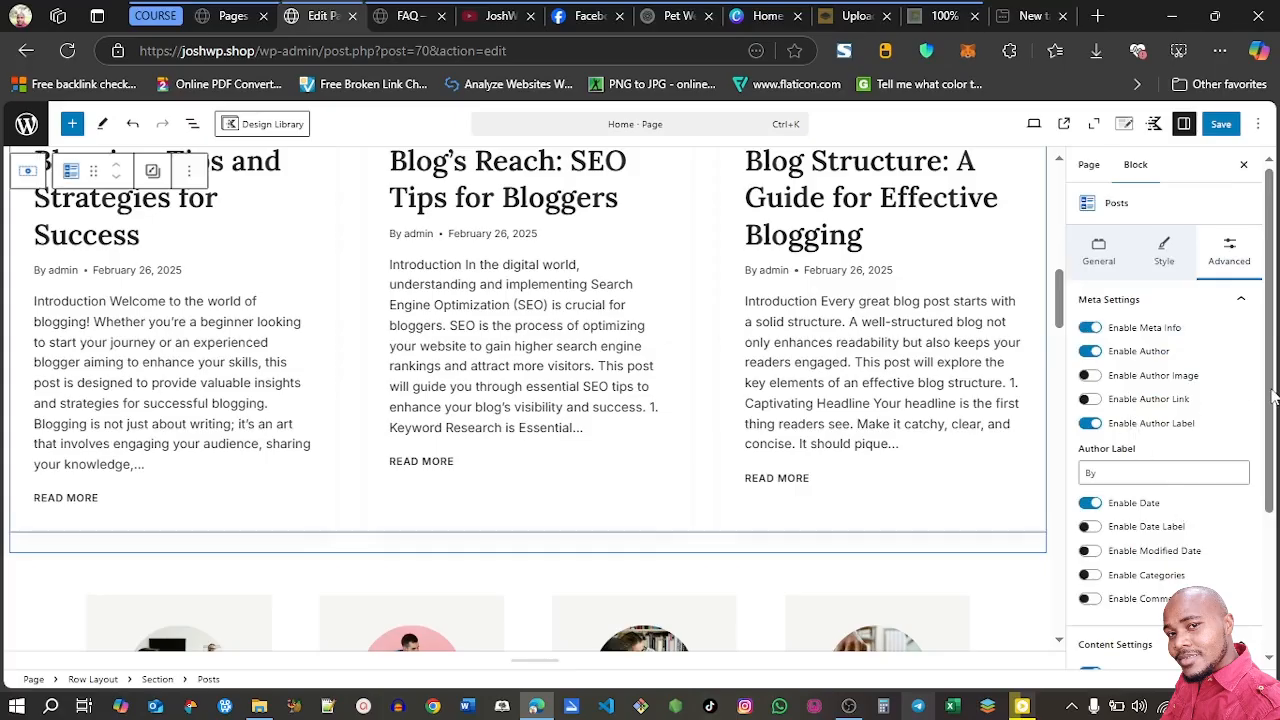
pyautogui.scroll(-2, 1274, 396)
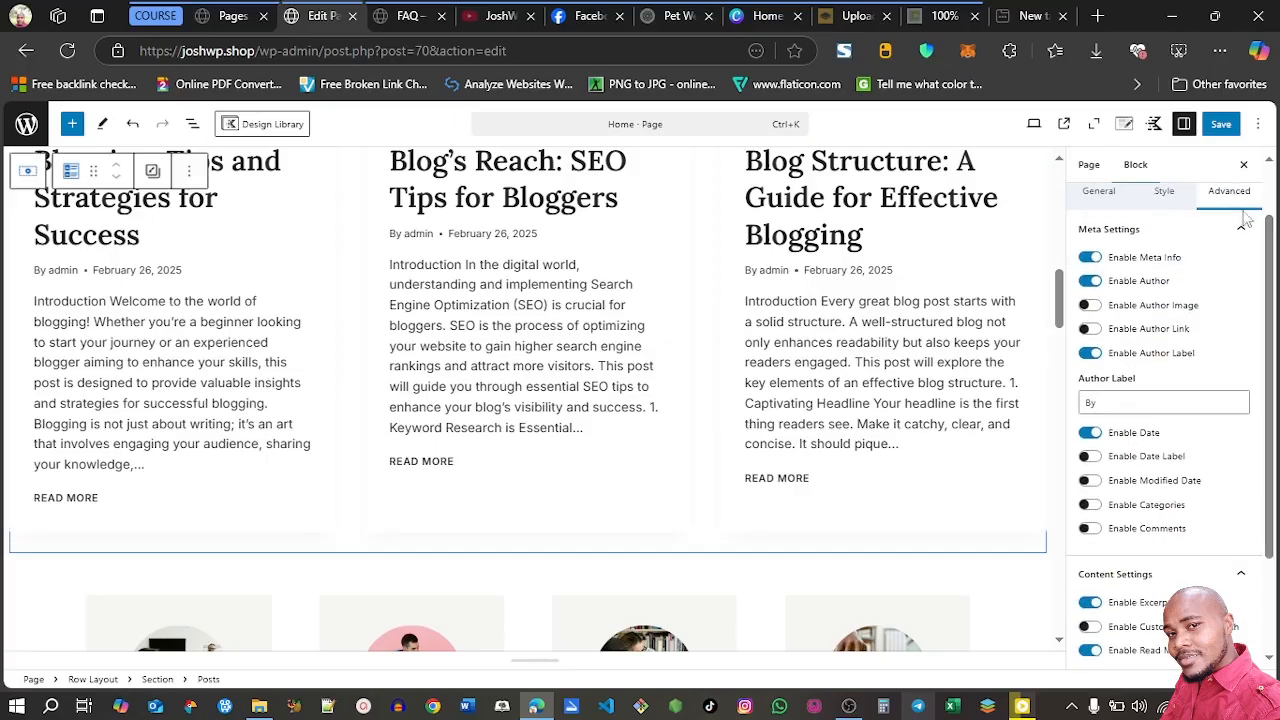
pyautogui.click(1242, 225)
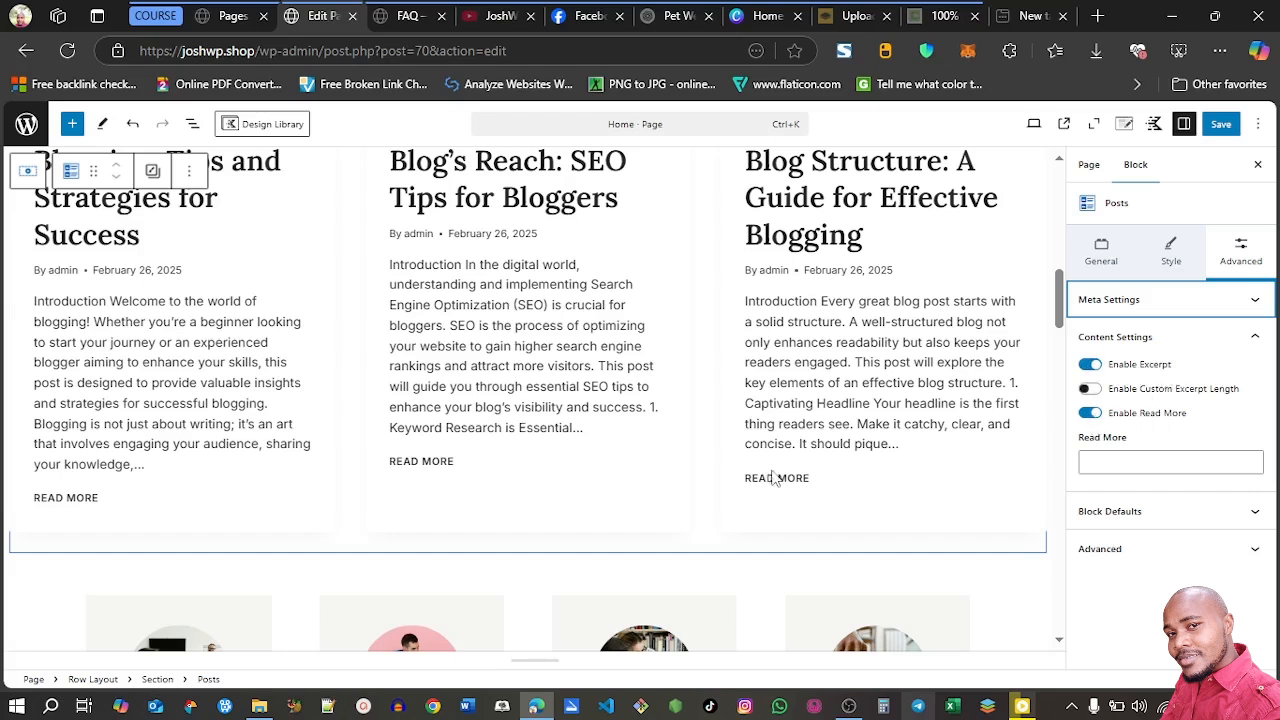
pyautogui.click(1090, 413)
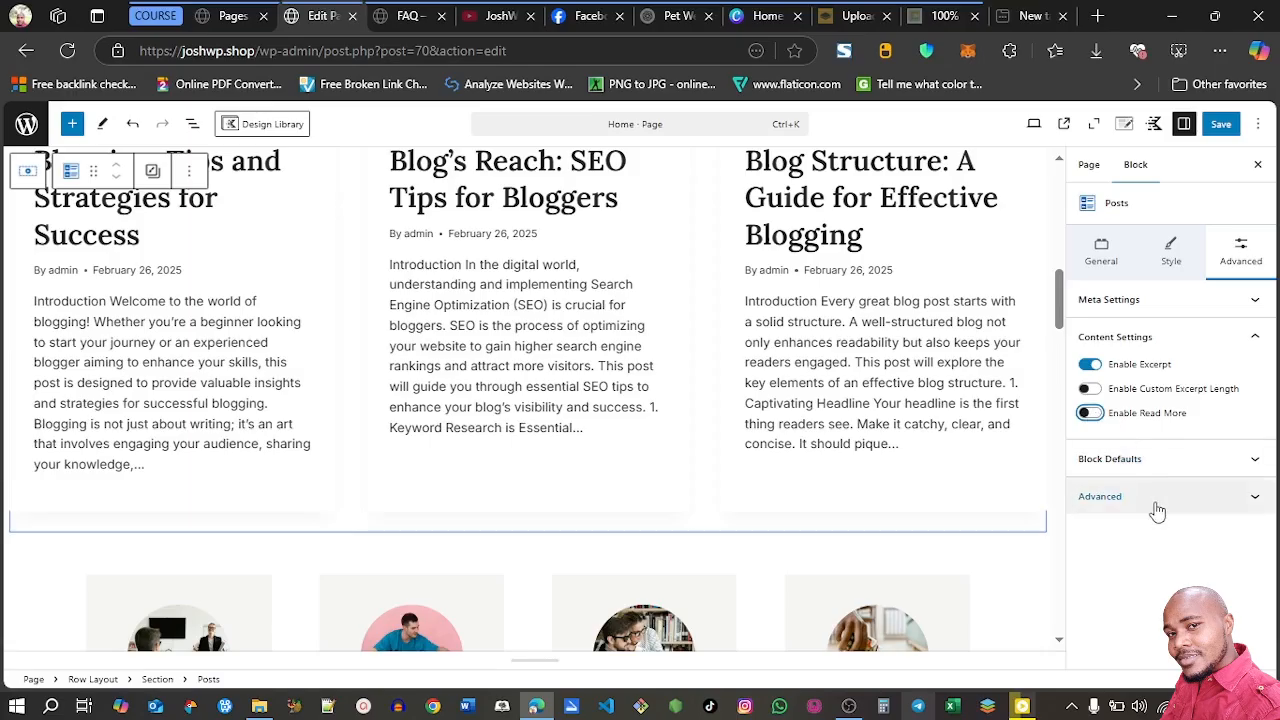
pyautogui.click(1234, 467)
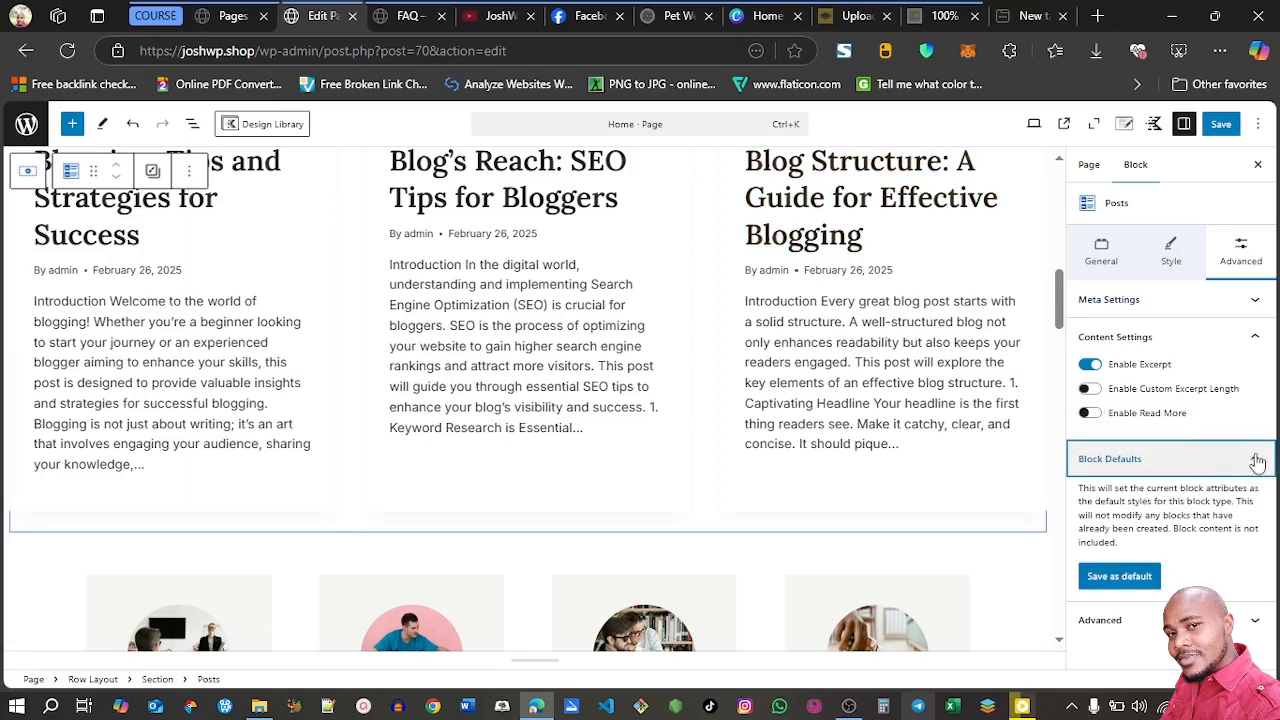
pyautogui.click(1257, 461)
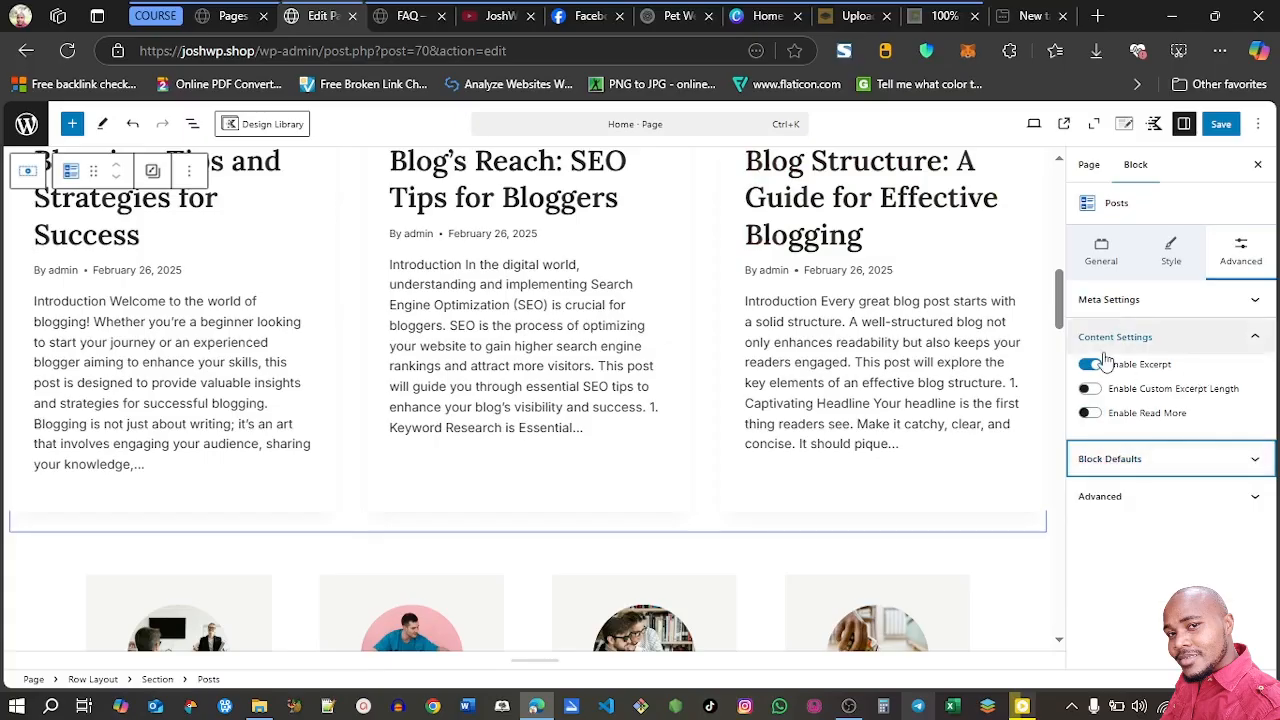
pyautogui.click(1092, 366)
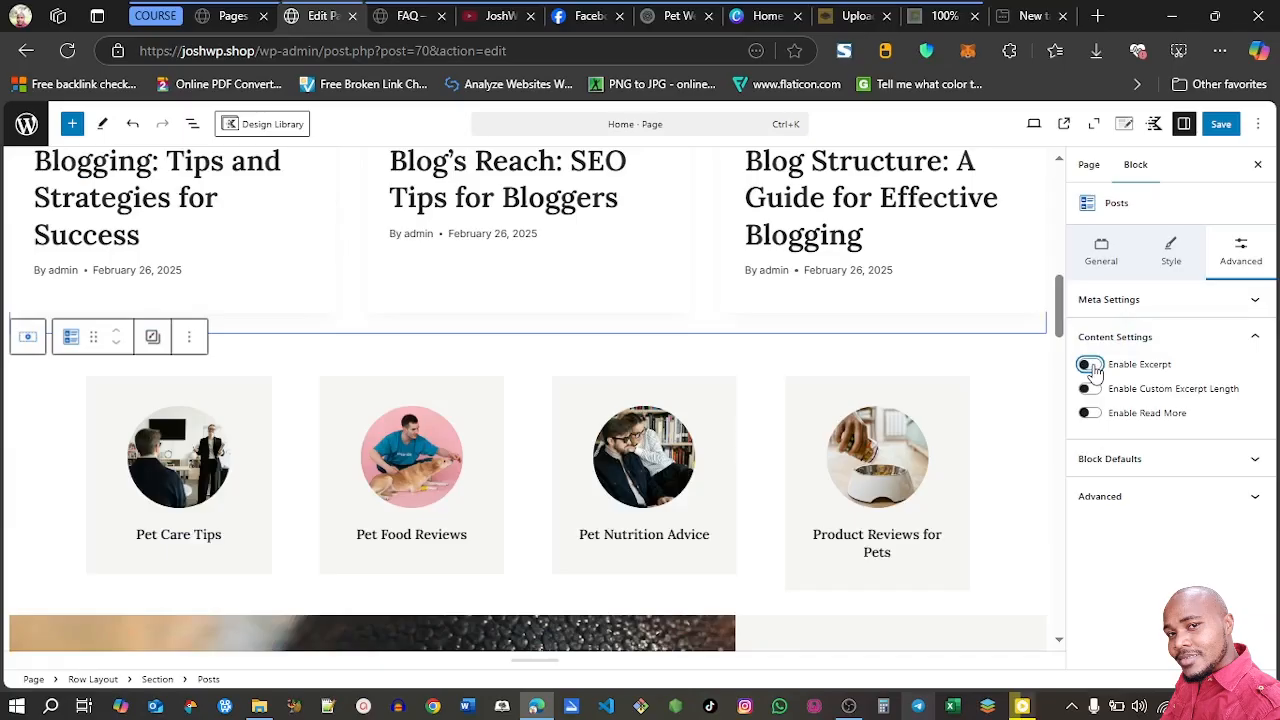
# Review the restyled post cards on the Home page and save the page
pyautogui.moveTo(1062, 325); pyautogui.dragTo(1057, 284)
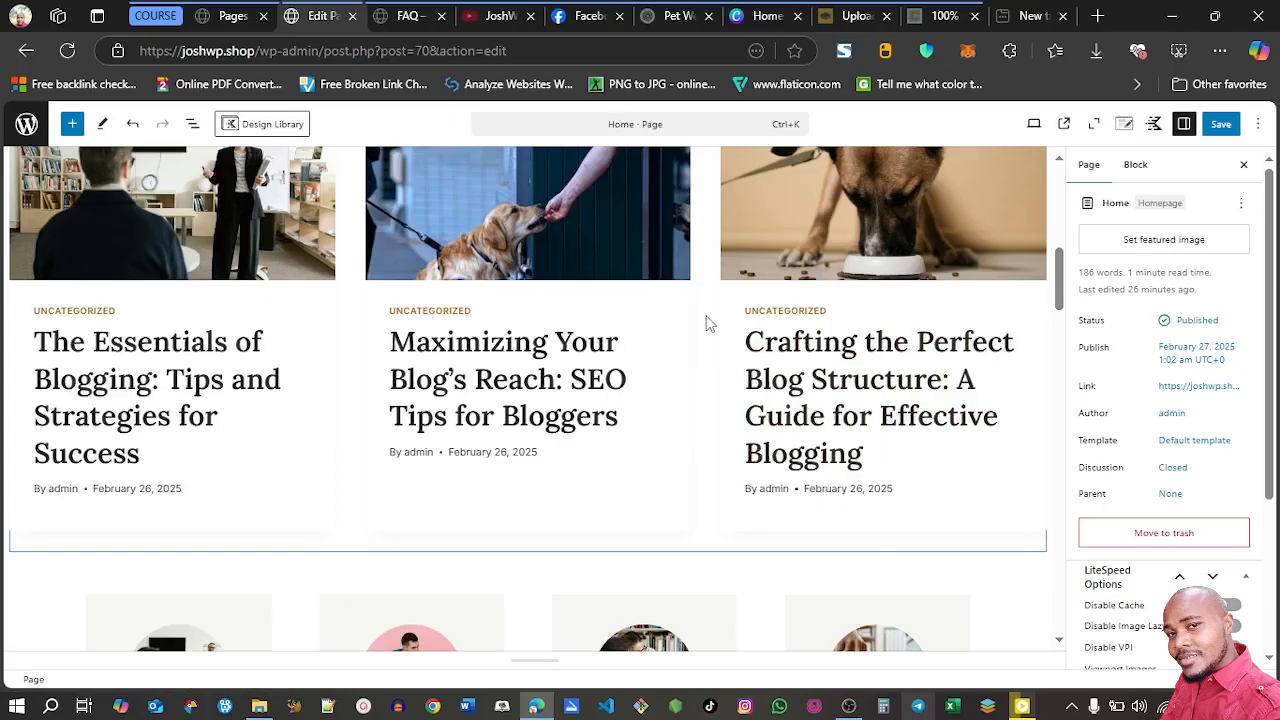
pyautogui.scroll(3, 706, 323)
pyautogui.scroll(-1, 720, 350)
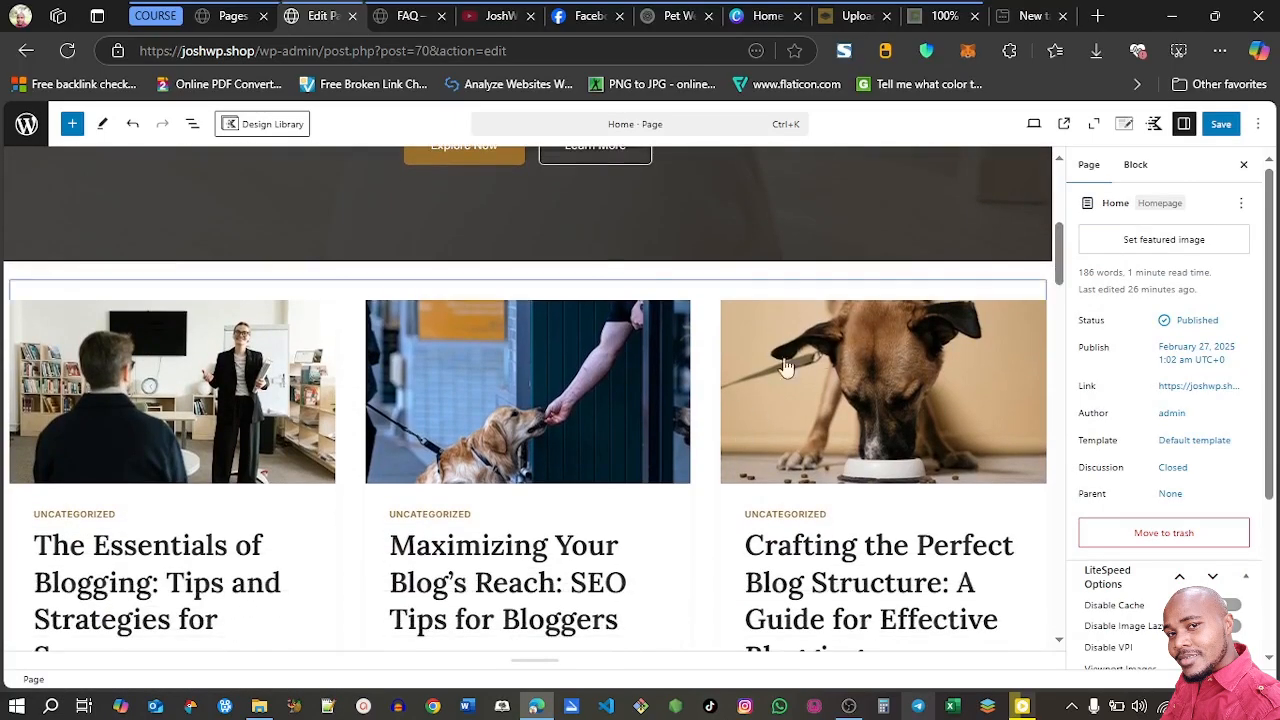
pyautogui.click(1221, 124)
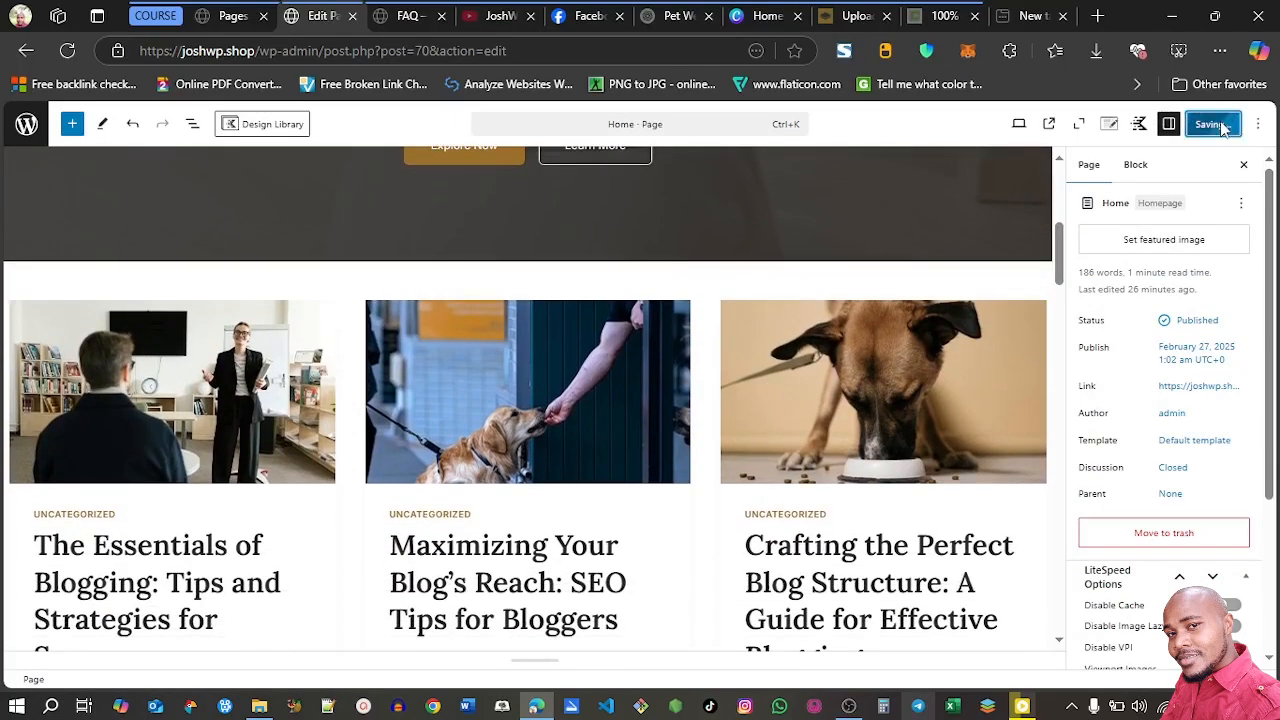
# Select the Pet Care Tips info box below the posts section for editing
pyautogui.scroll(-5, 1058, 347)
pyautogui.moveTo(1058, 347); pyautogui.dragTo(1058, 344)
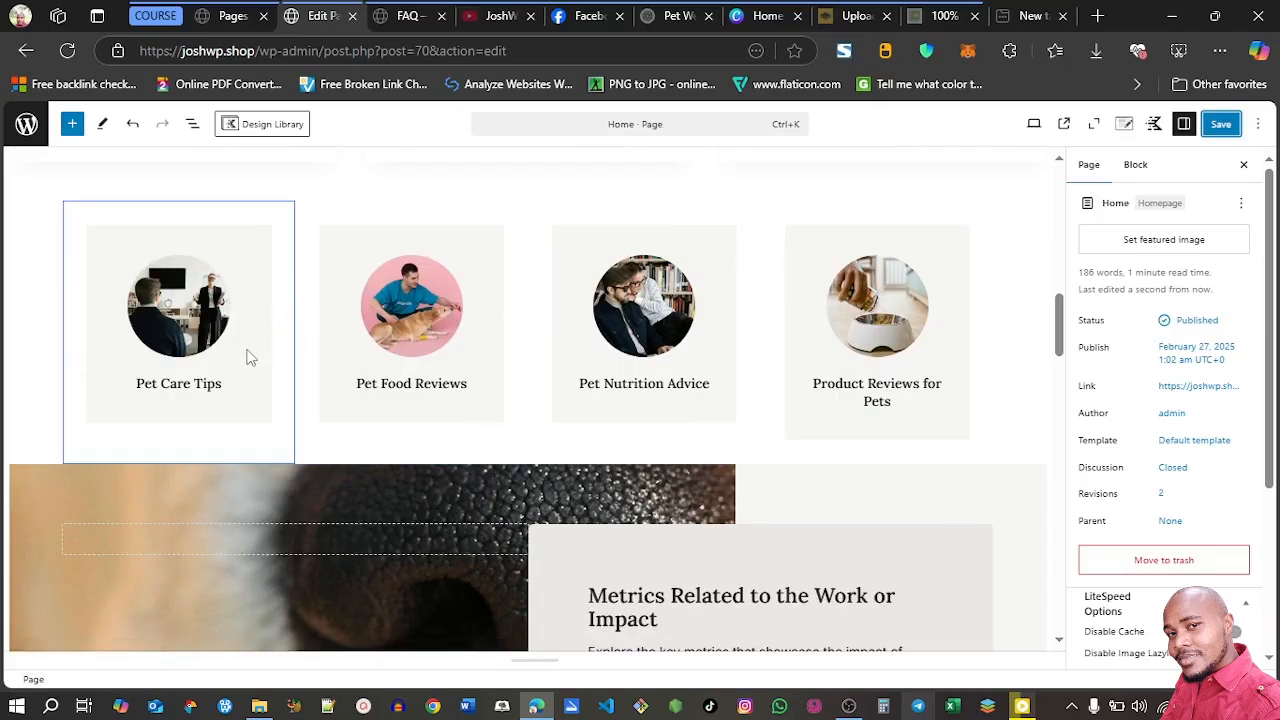
pyautogui.click(192, 315)
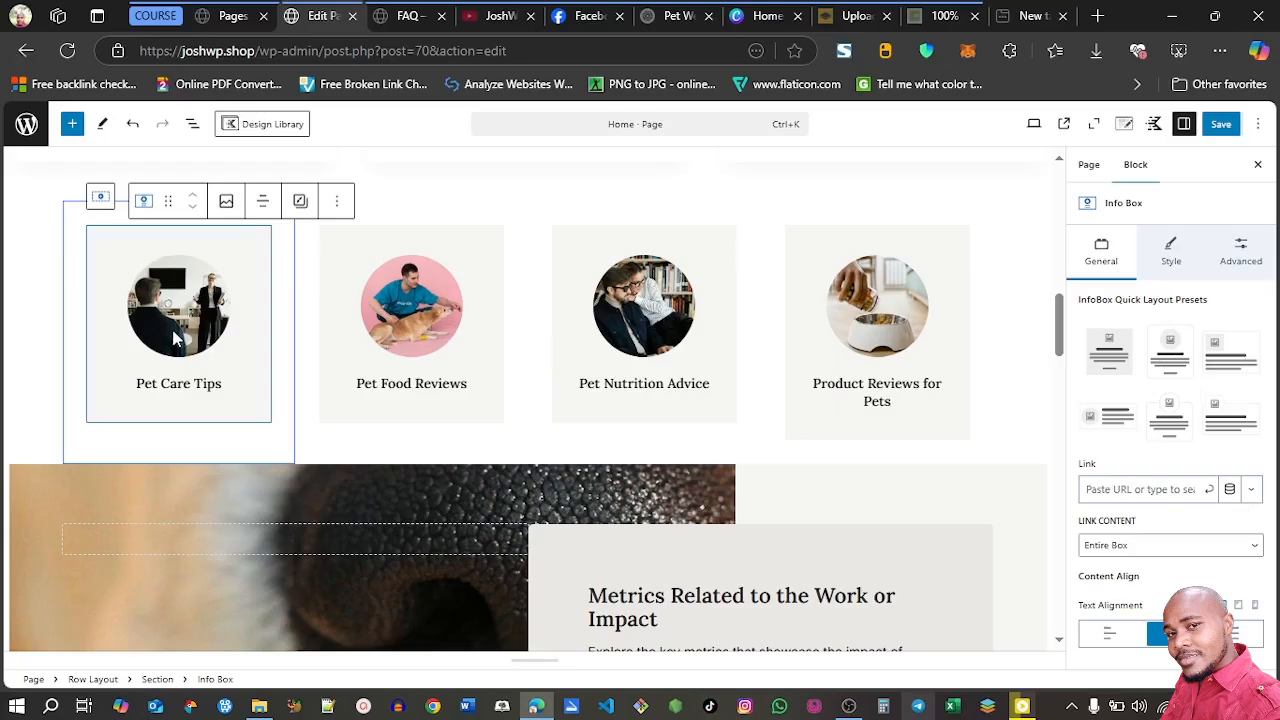
# Check the overlay link settings of the section holding the Pet Care Tips box, then reselect the Pet Care Tips info box
pyautogui.click(349, 368)
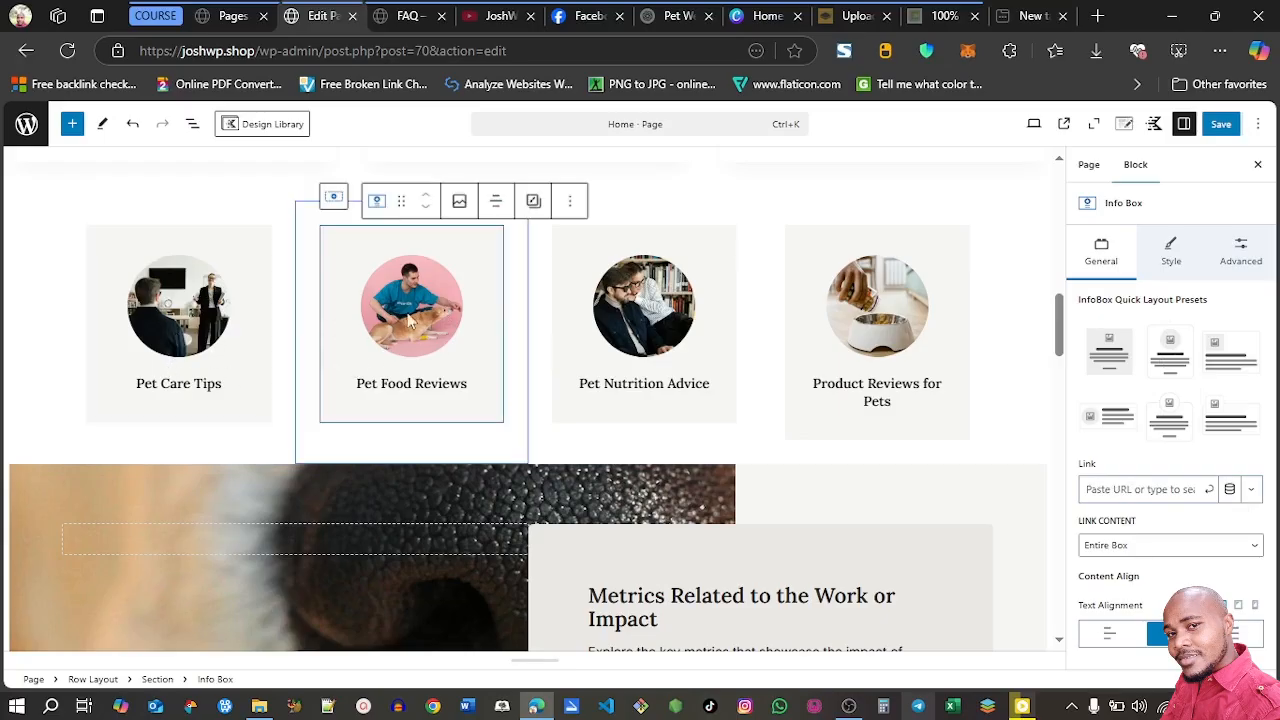
pyautogui.click(115, 217)
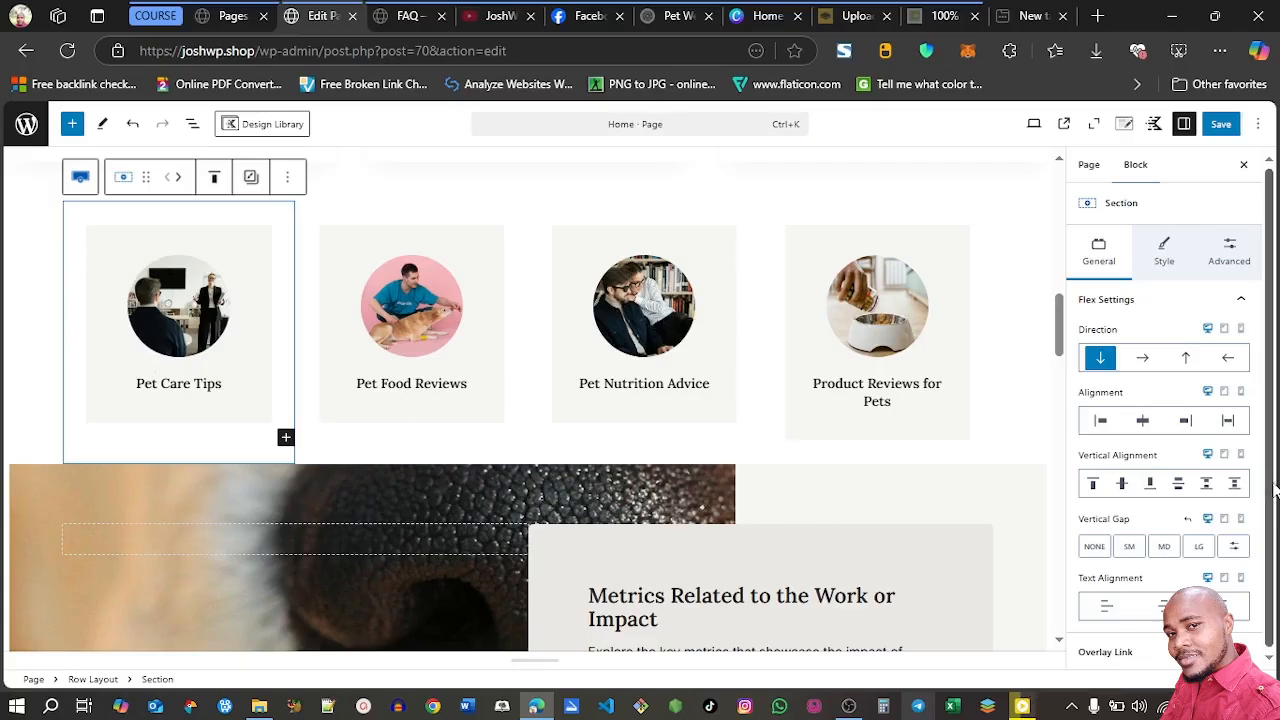
pyautogui.click(1125, 652)
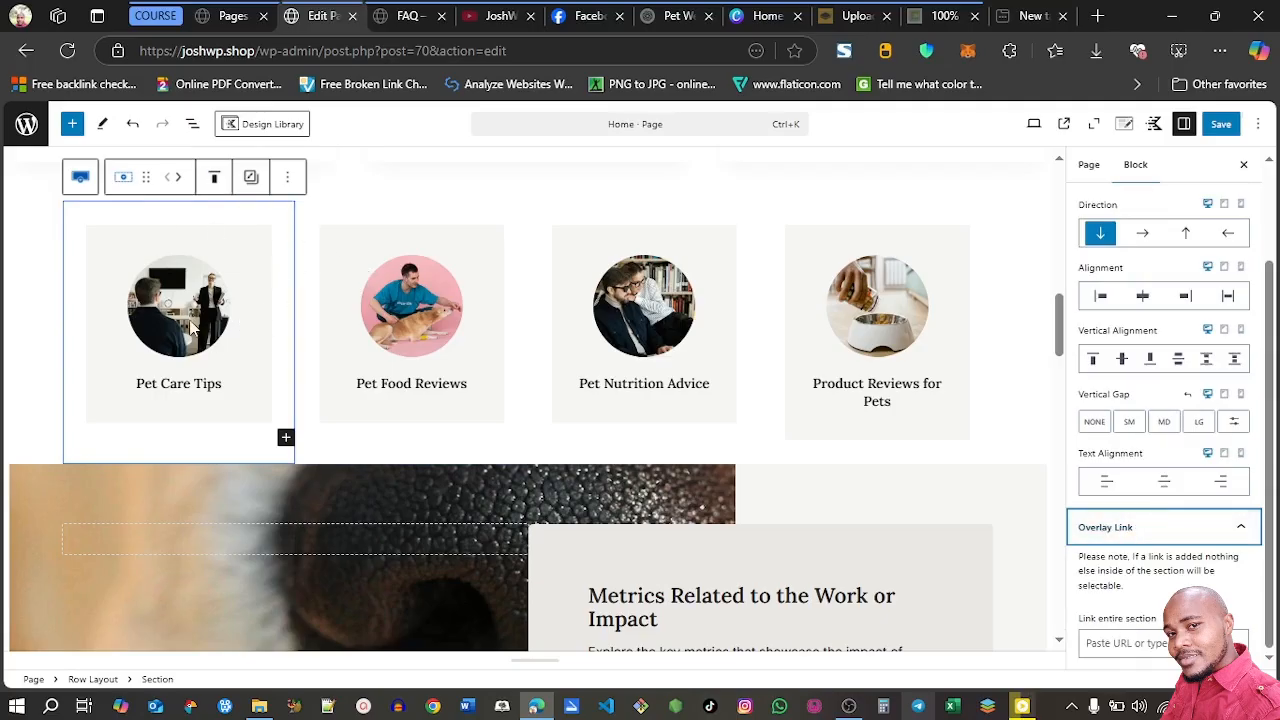
pyautogui.click(117, 304)
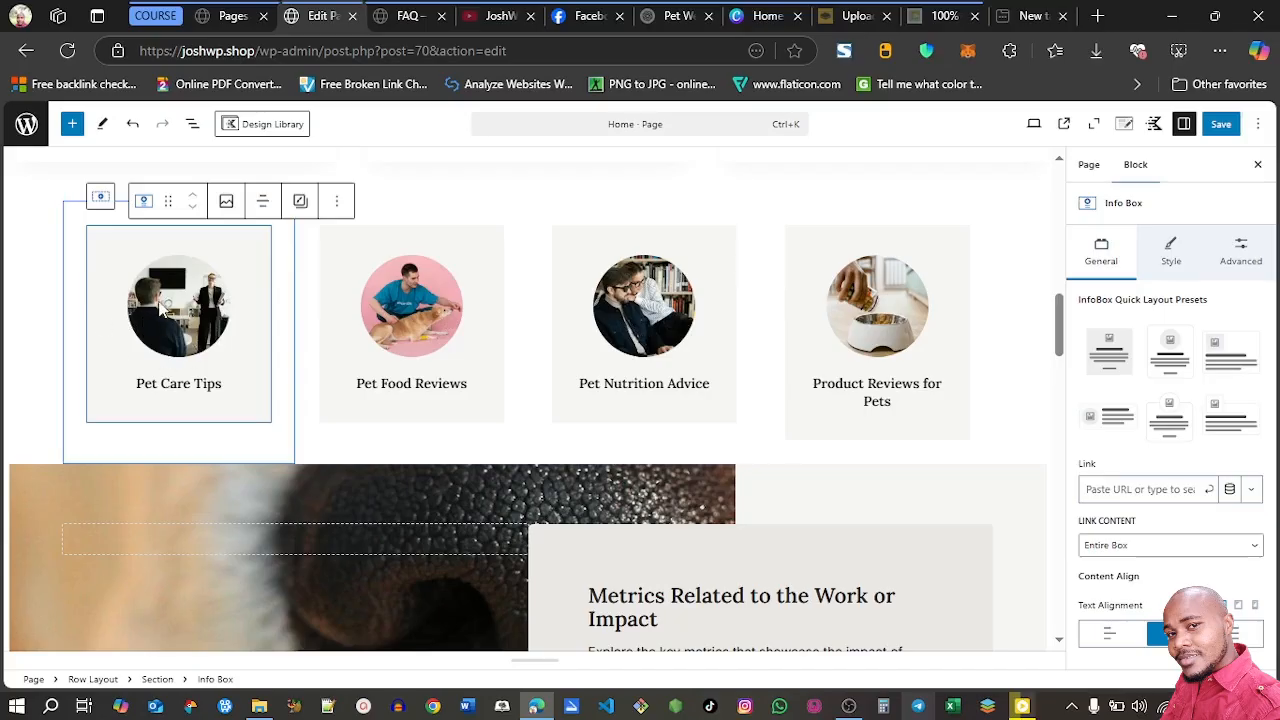
# Open the post categories list in the site admin and copy the Pet Care Tips category's link address
pyautogui.click(226, 16)
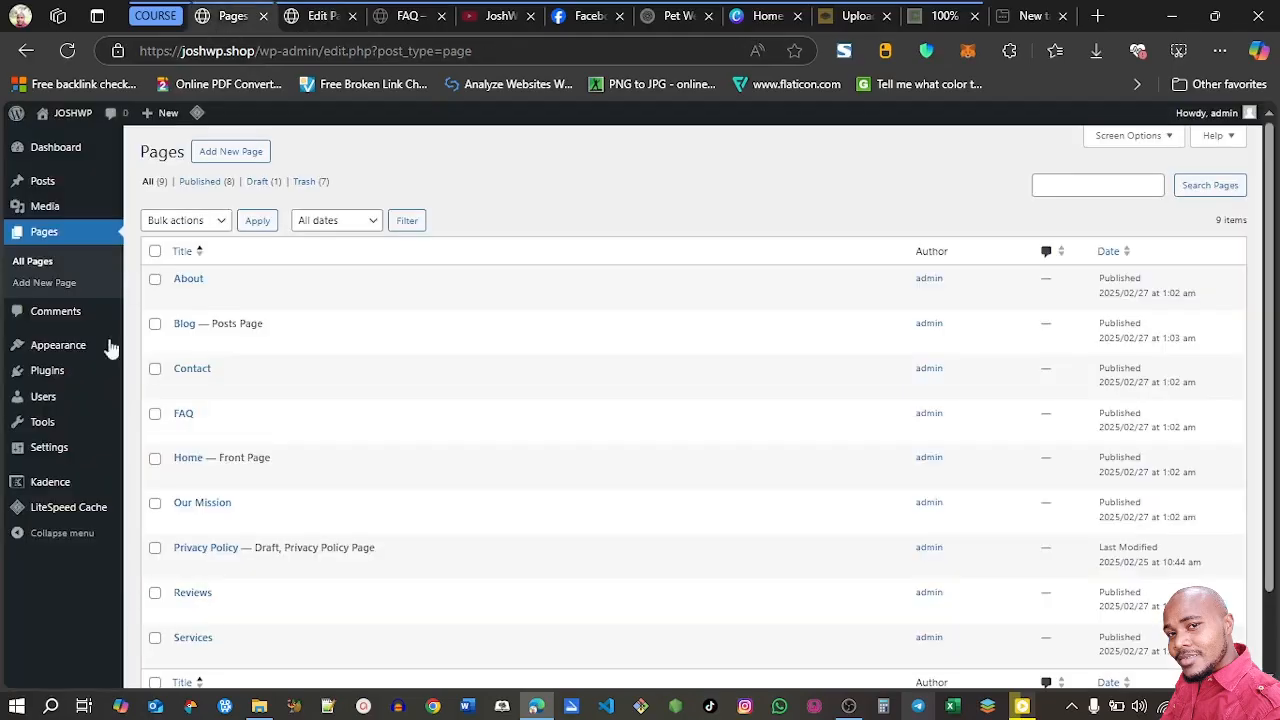
pyautogui.moveTo(44, 192)
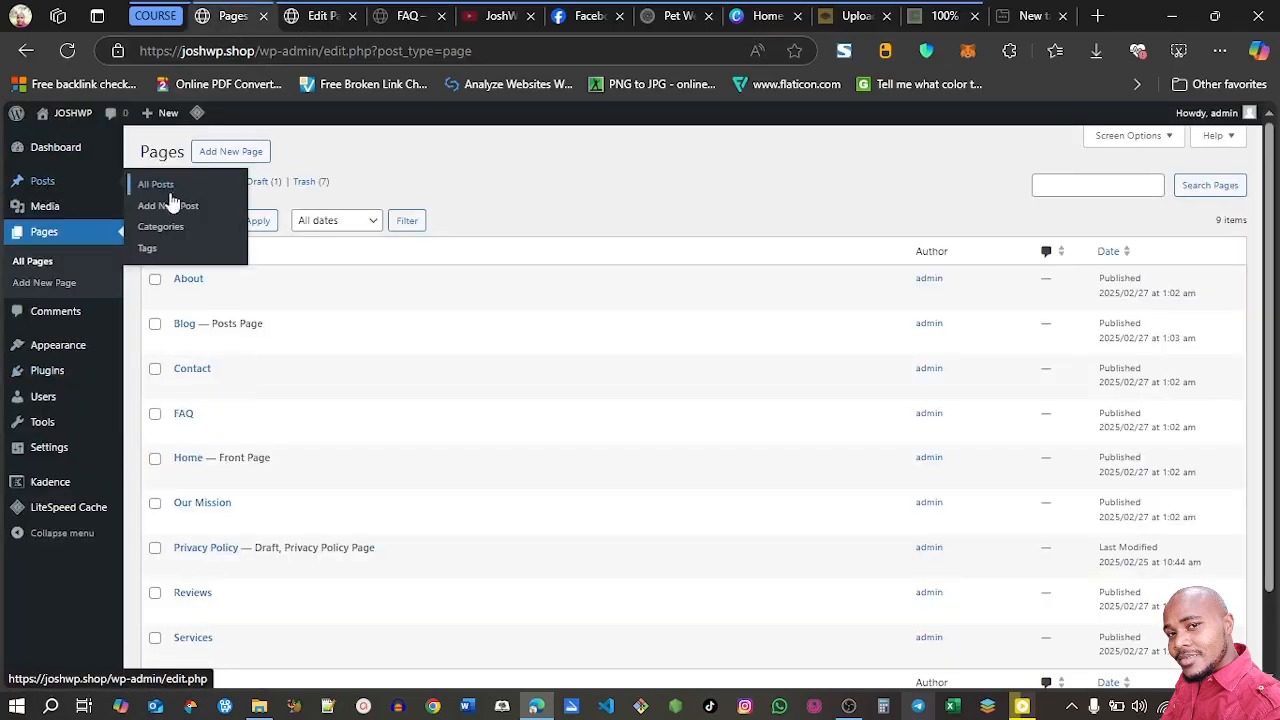
pyautogui.click(170, 236)
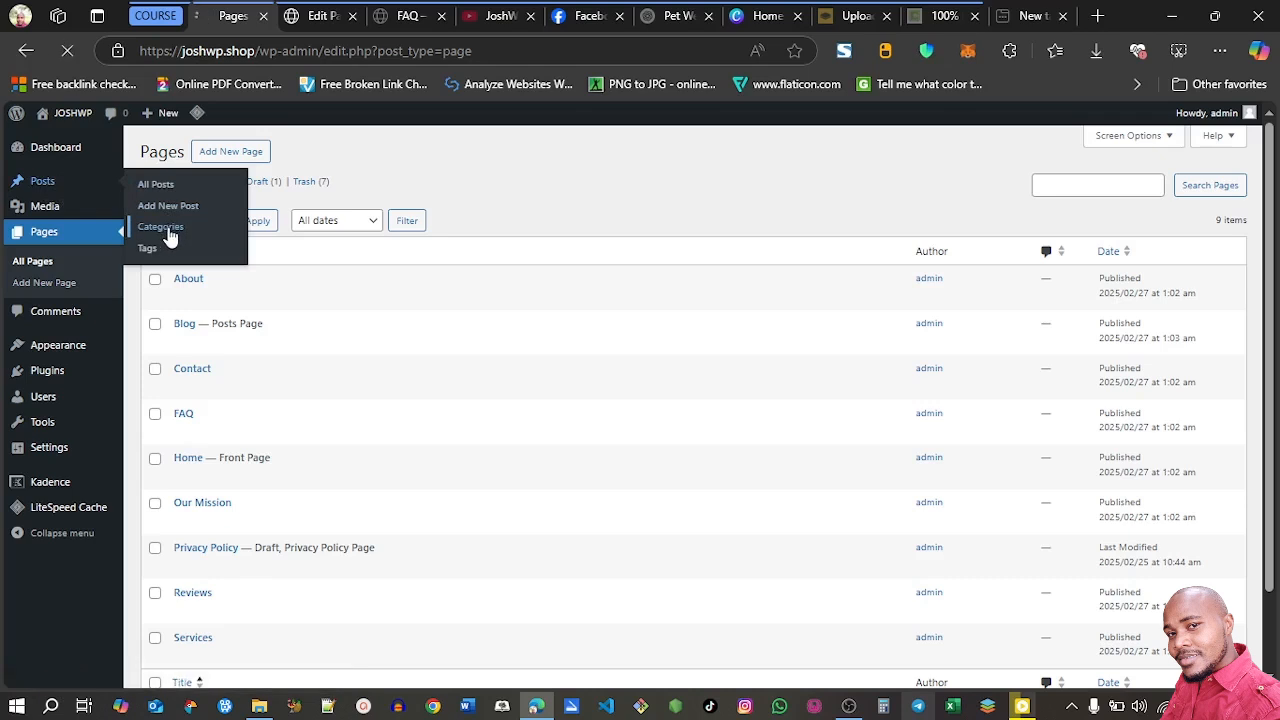
pyautogui.click(313, 17)
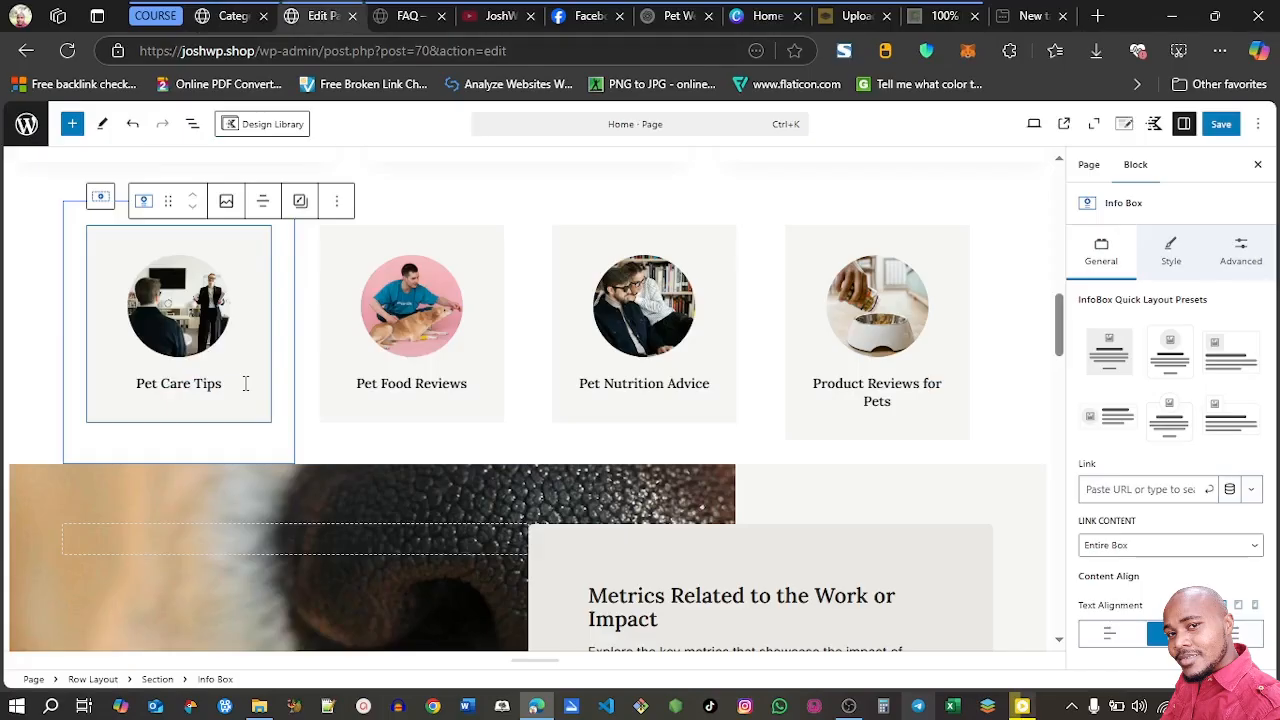
pyautogui.click(231, 16)
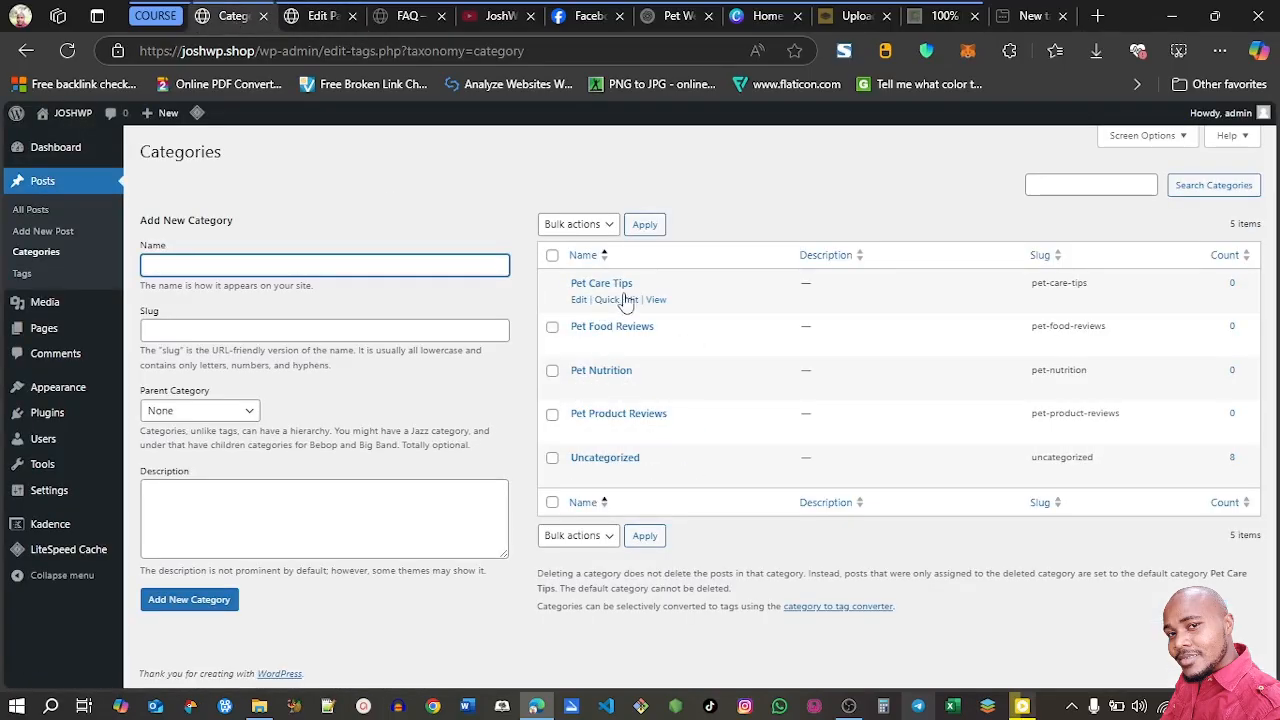
pyautogui.rightClick(653, 300)
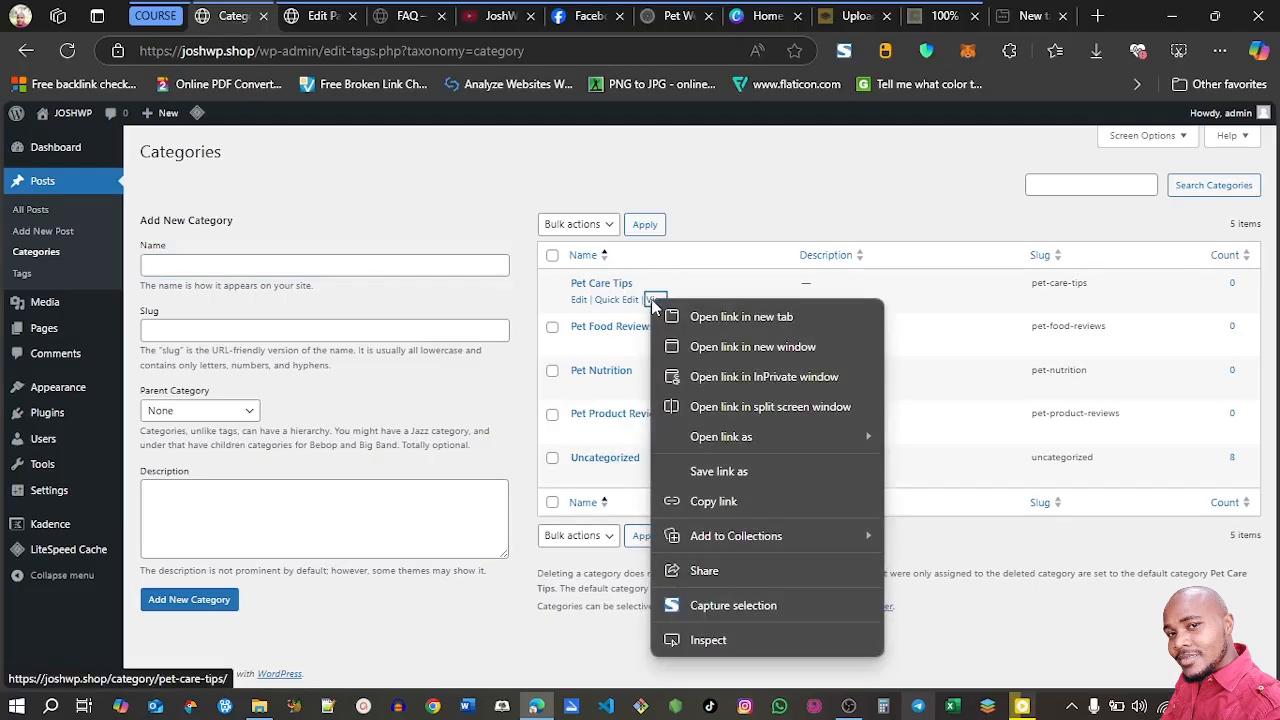
pyautogui.click(705, 497)
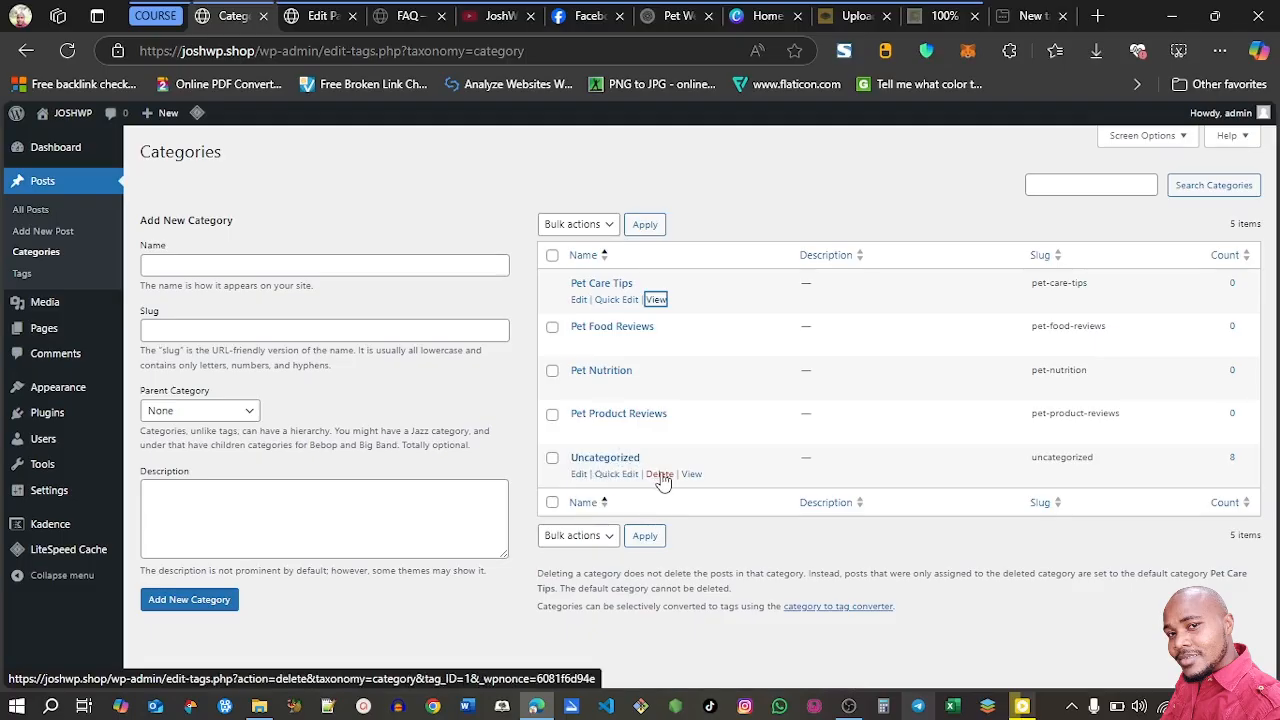
# Delete the Uncategorized category from the post categories list
pyautogui.click(660, 475)
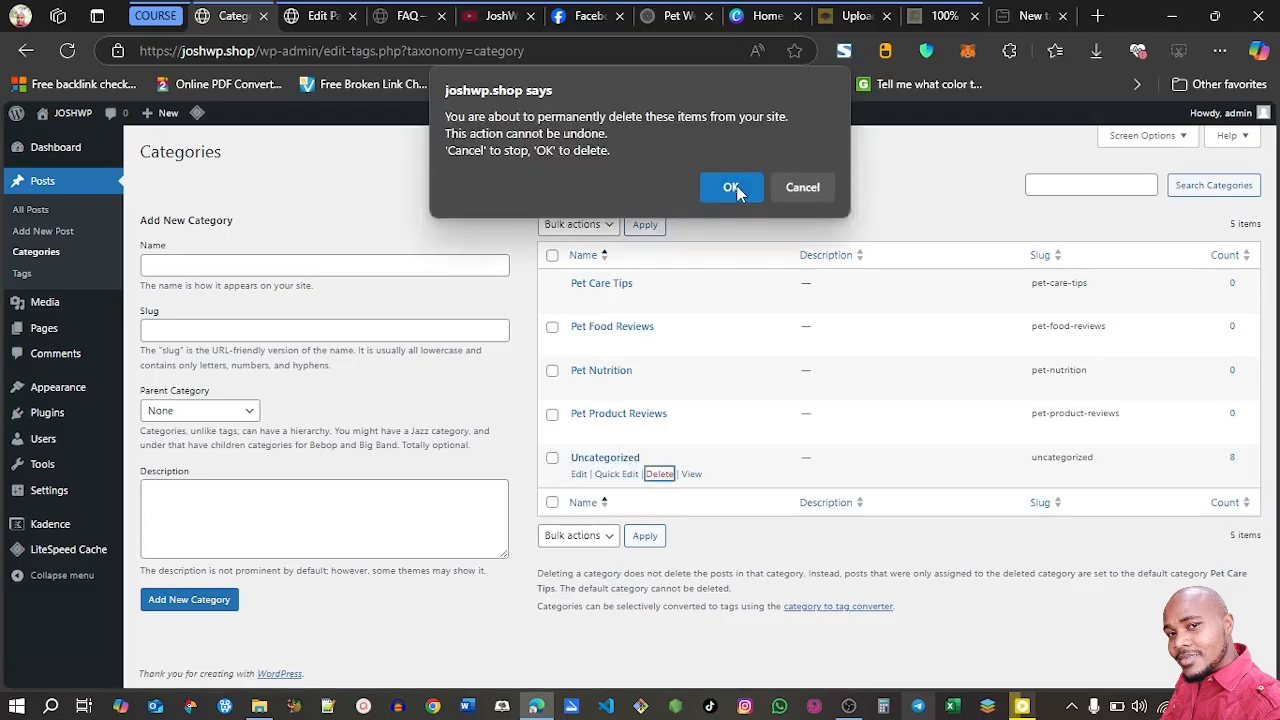
pyautogui.click(738, 189)
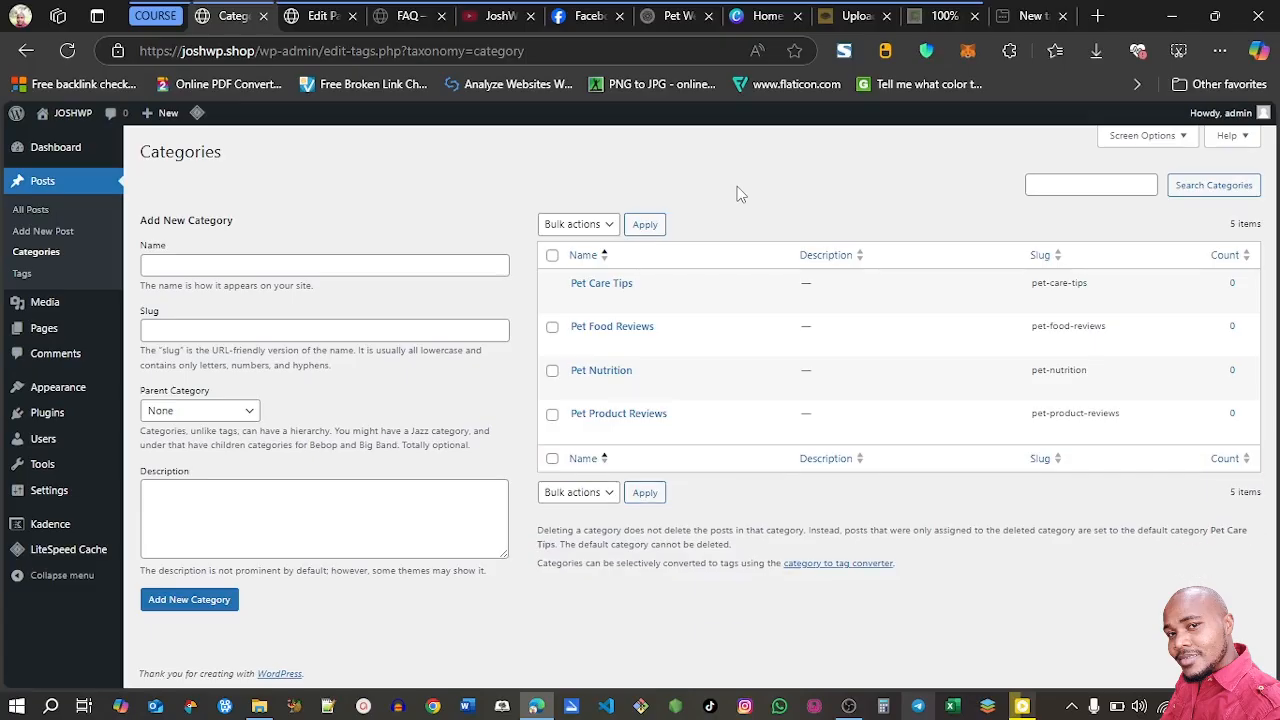
# Link the Pet Care Tips info box on the Home page to the copied category/pet-care-tips/ address
pyautogui.click(316, 16)
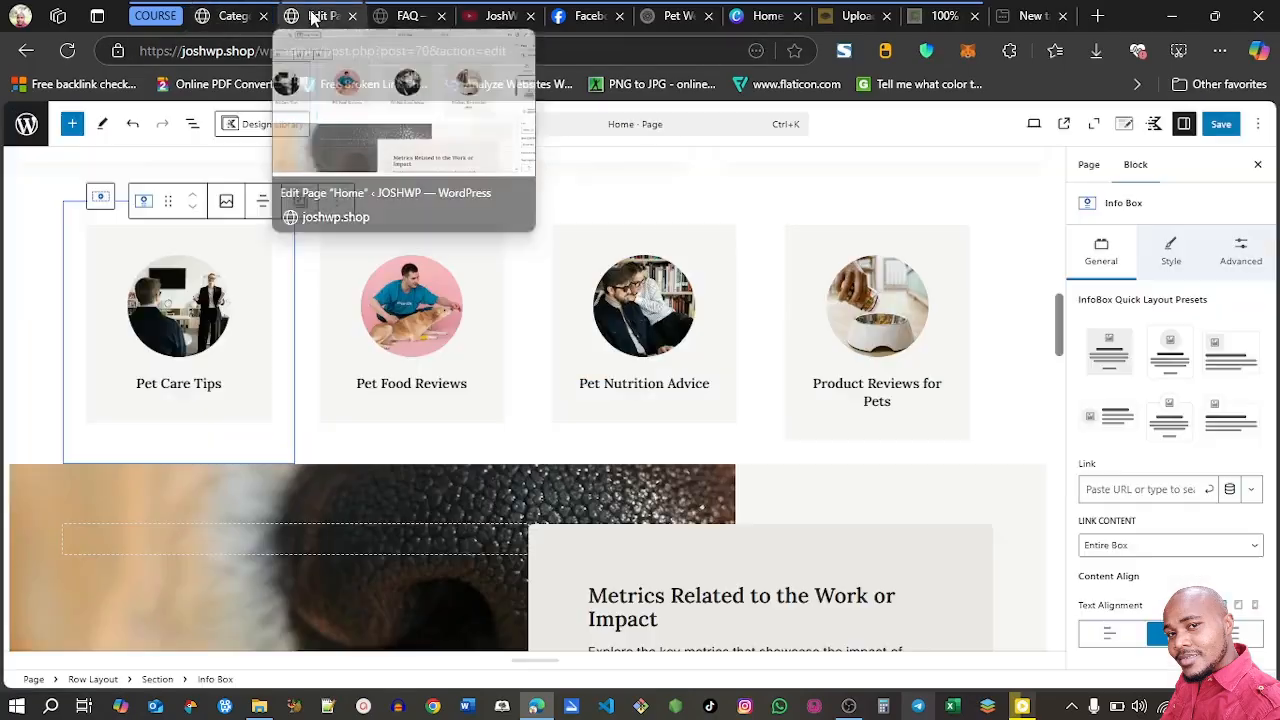
pyautogui.click(1133, 490)
pyautogui.hotkey('ctrl', 'v')
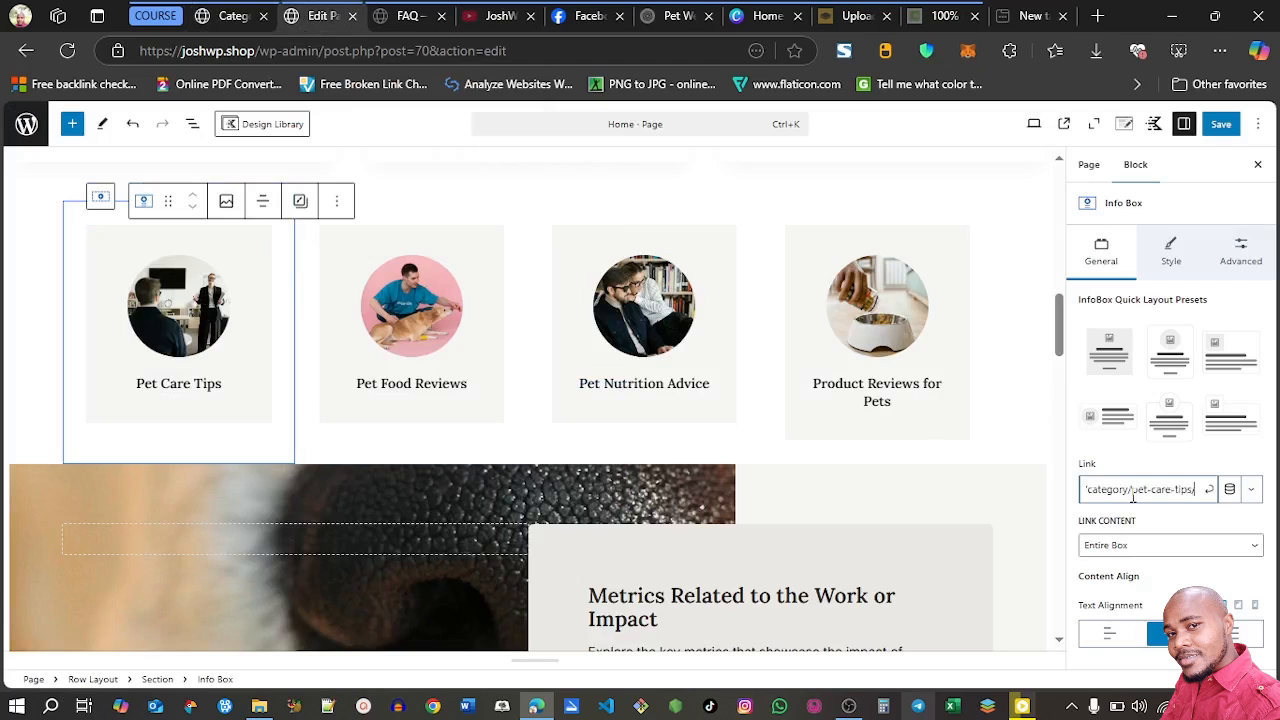
pyautogui.click(1210, 492)
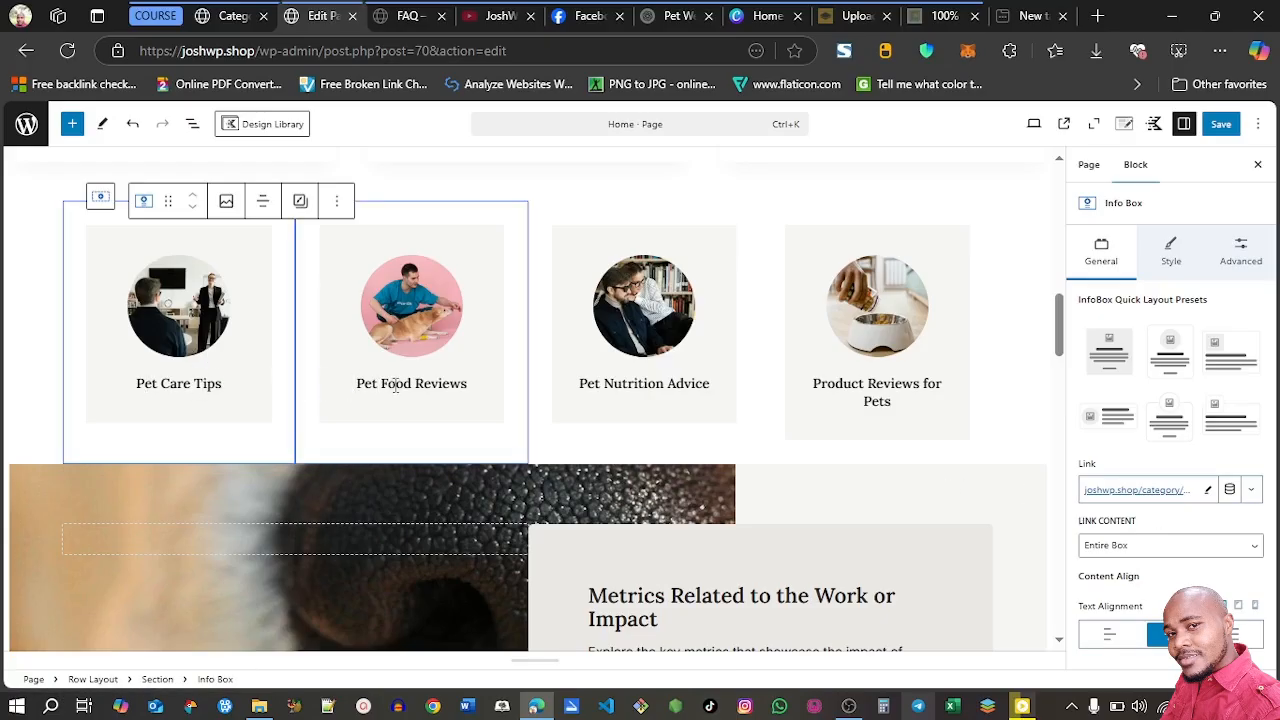
# Copy the Pet Food Reviews category link and apply it to the Pet Food Reviews info box on the Home page
pyautogui.click(232, 24)
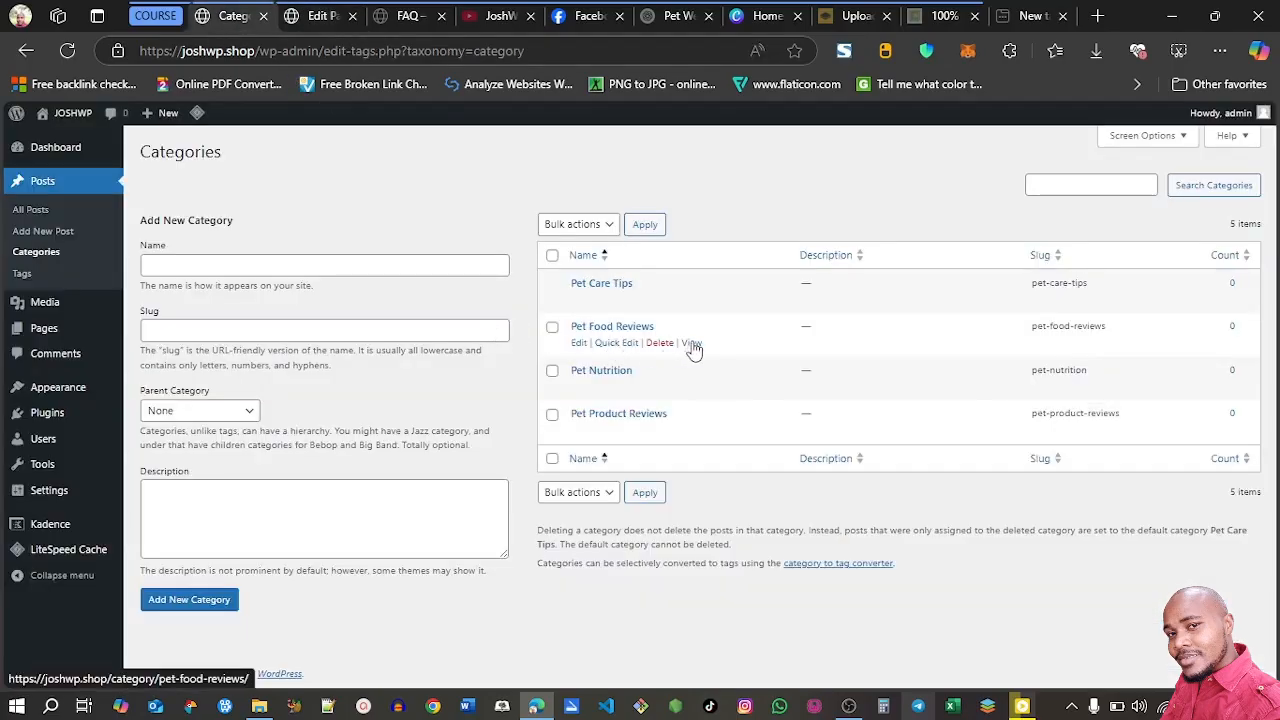
pyautogui.rightClick(692, 343)
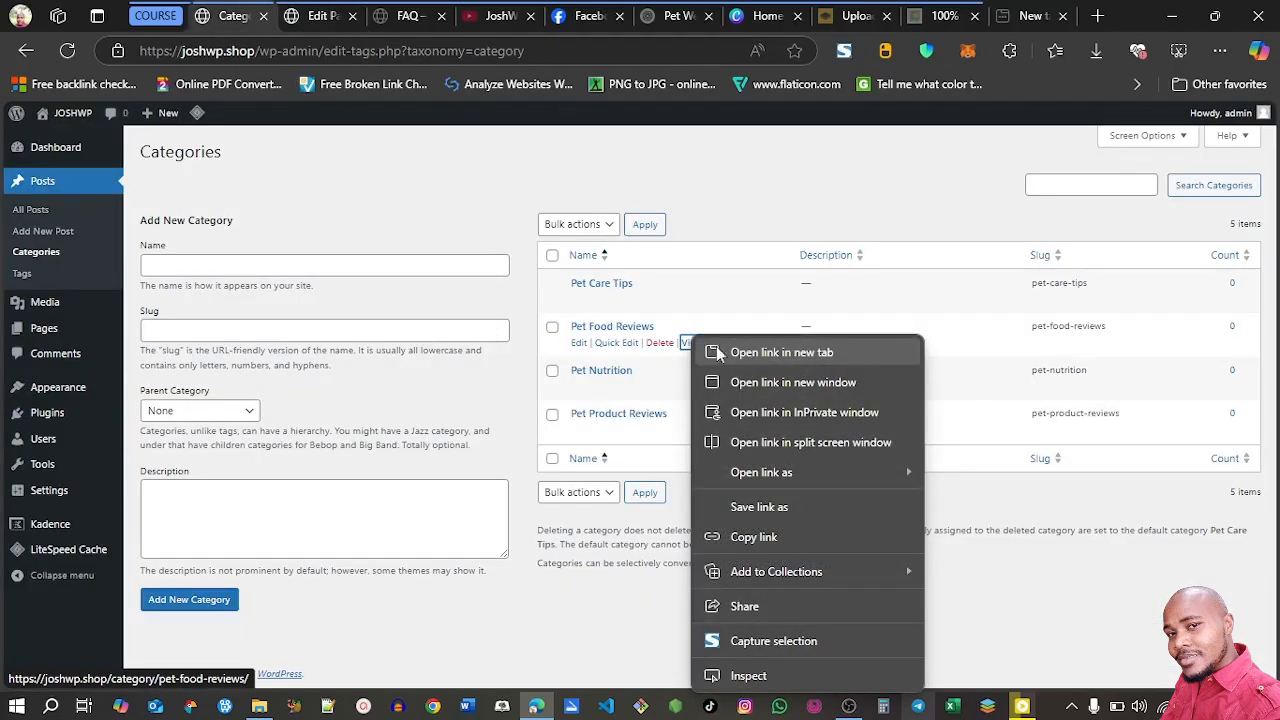
pyautogui.click(754, 536)
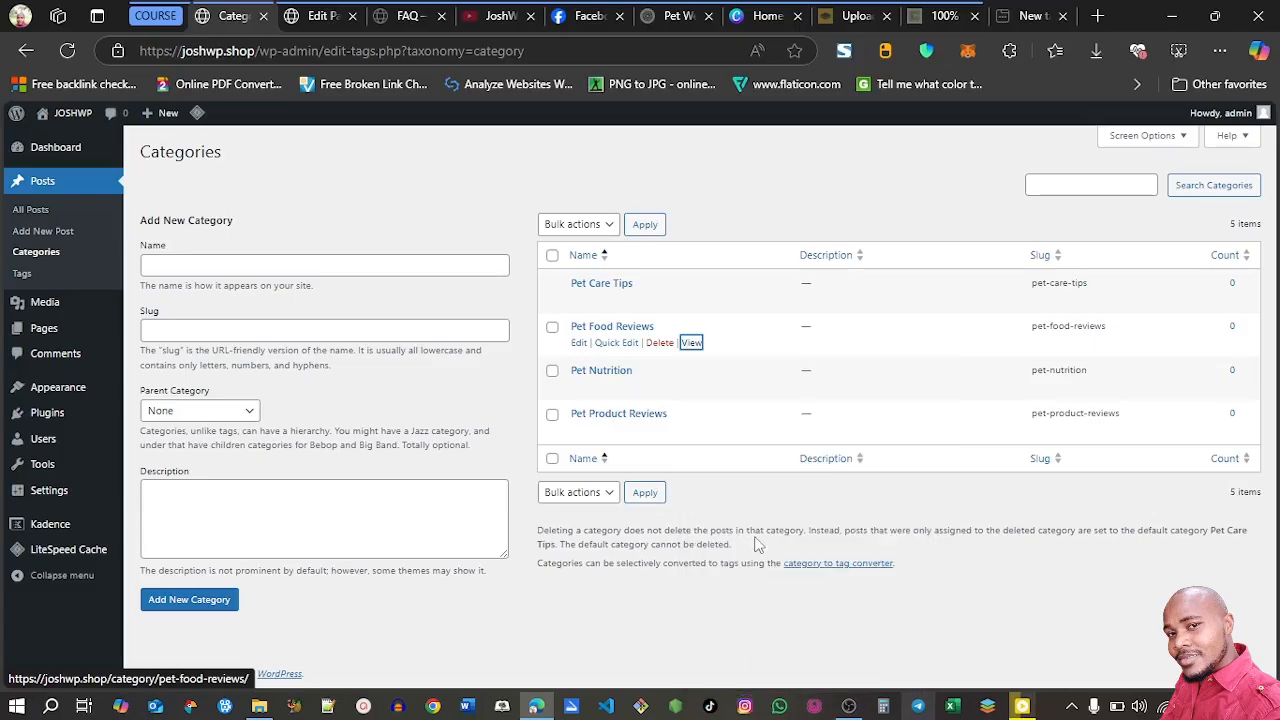
pyautogui.click(318, 16)
pyautogui.click(396, 291)
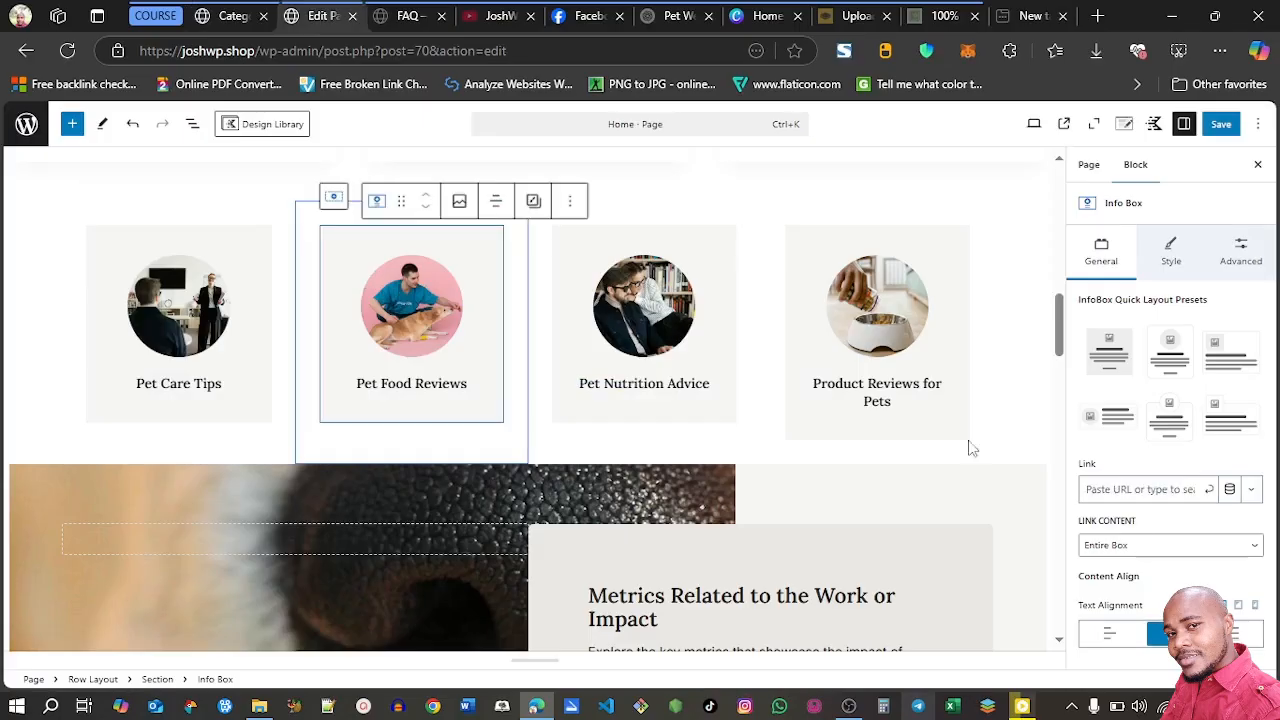
pyautogui.click(1125, 494)
pyautogui.hotkey('ctrl', 'v')
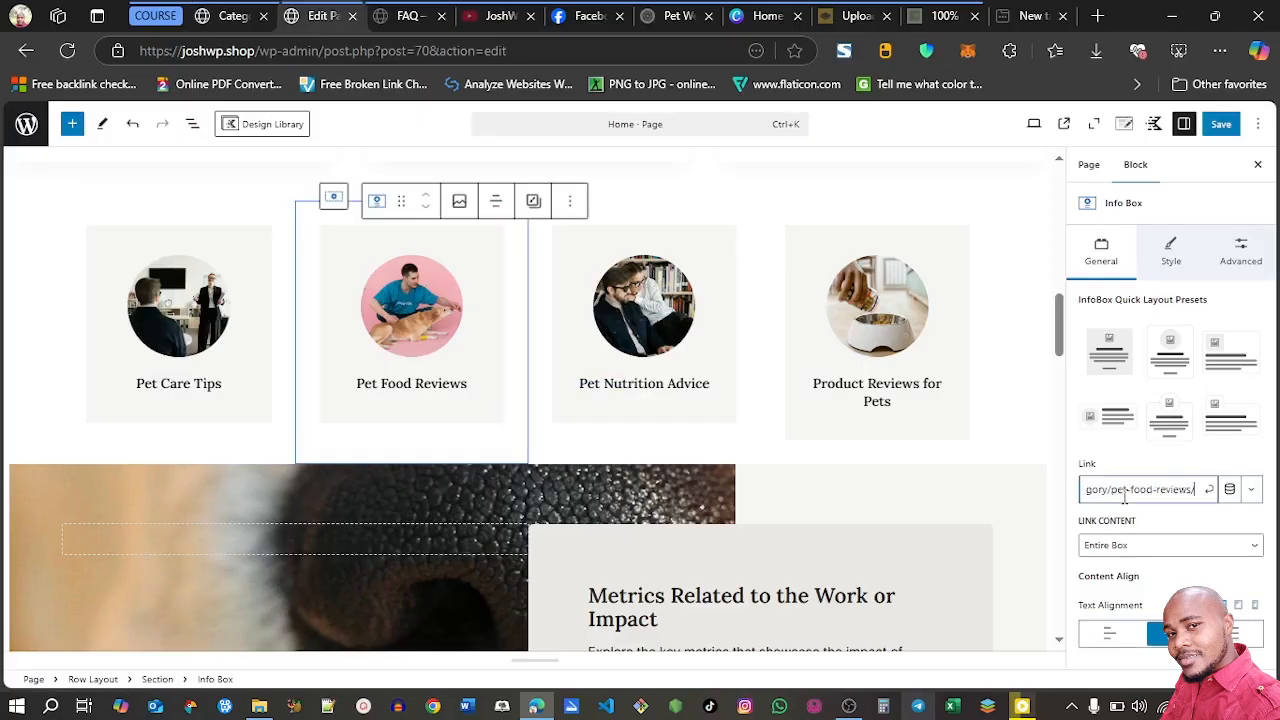
pyautogui.click(1210, 493)
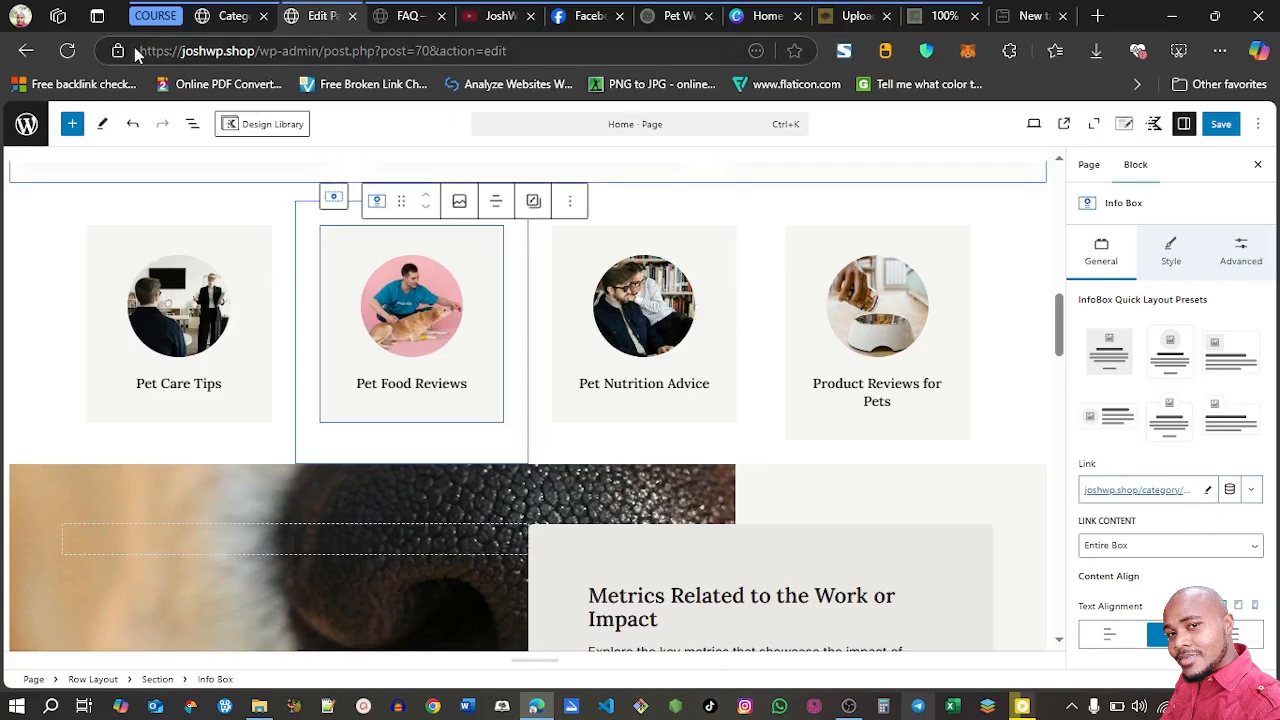
# Copy the Contact page's link from the pages list and set it as the Join Us button's link, joshwp.shop/contact/
pyautogui.click(233, 16)
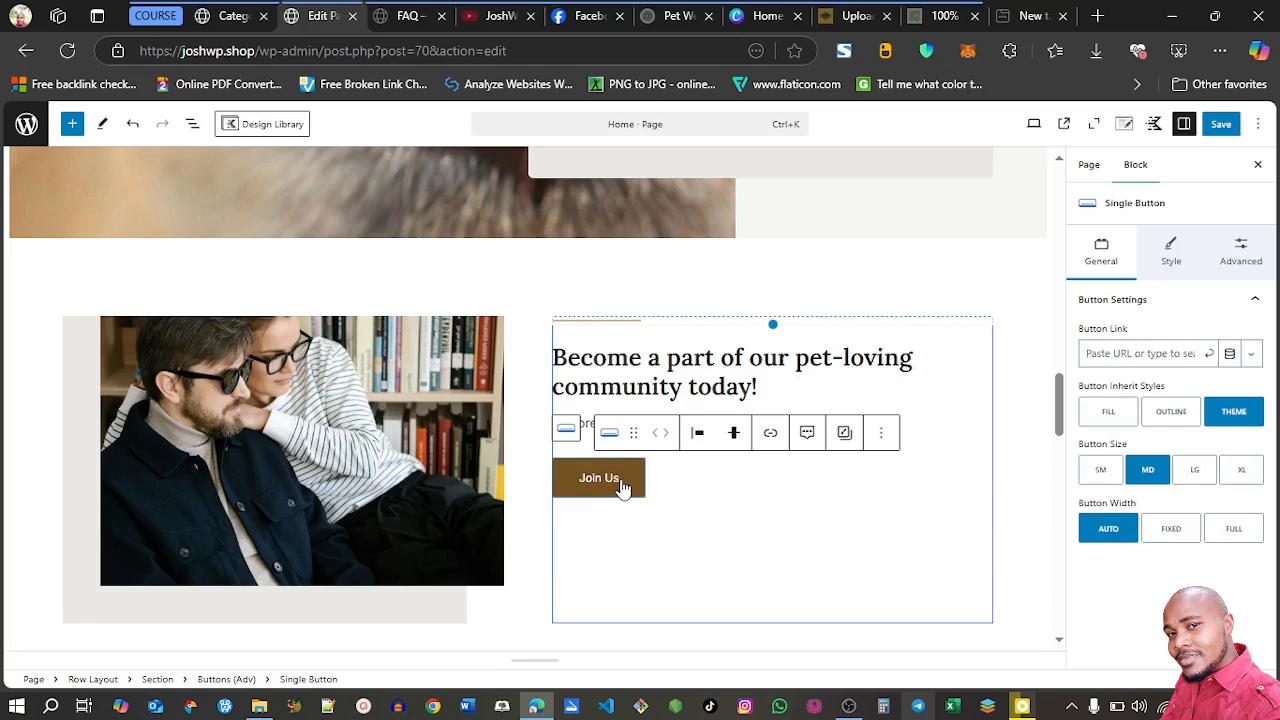
pyautogui.click(233, 16)
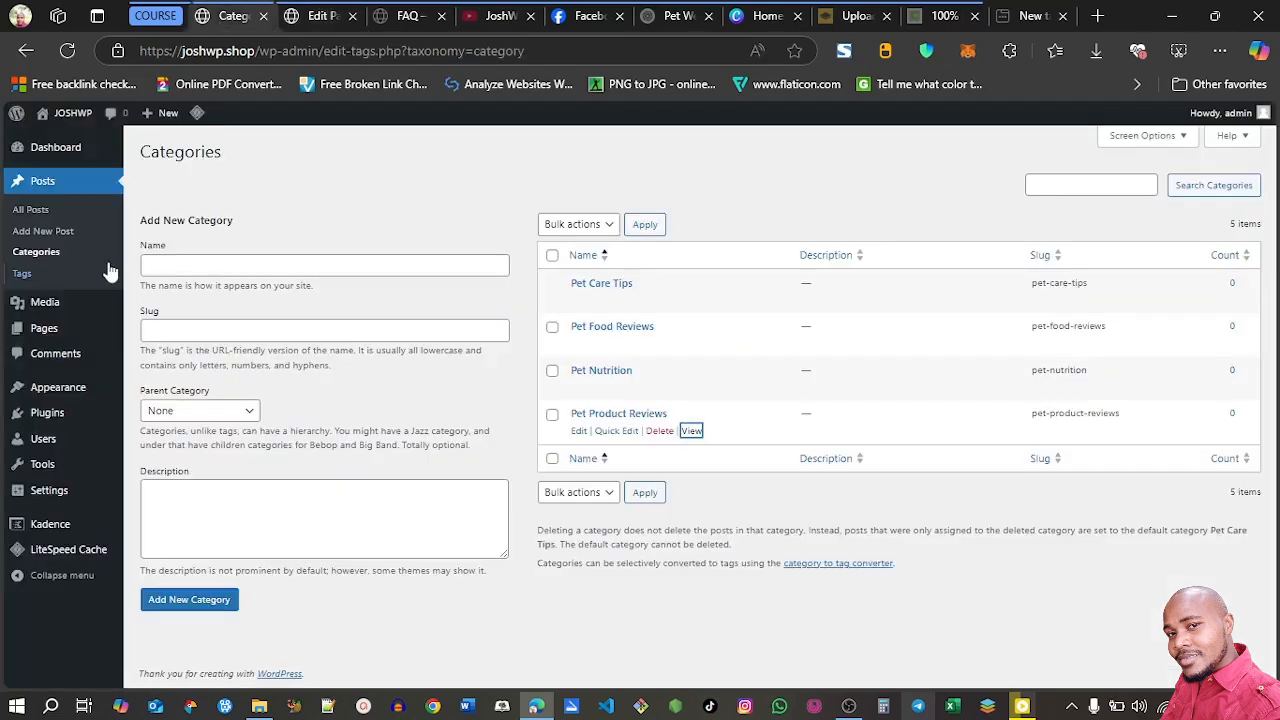
pyautogui.click(62, 338)
pyautogui.rightClick(289, 431)
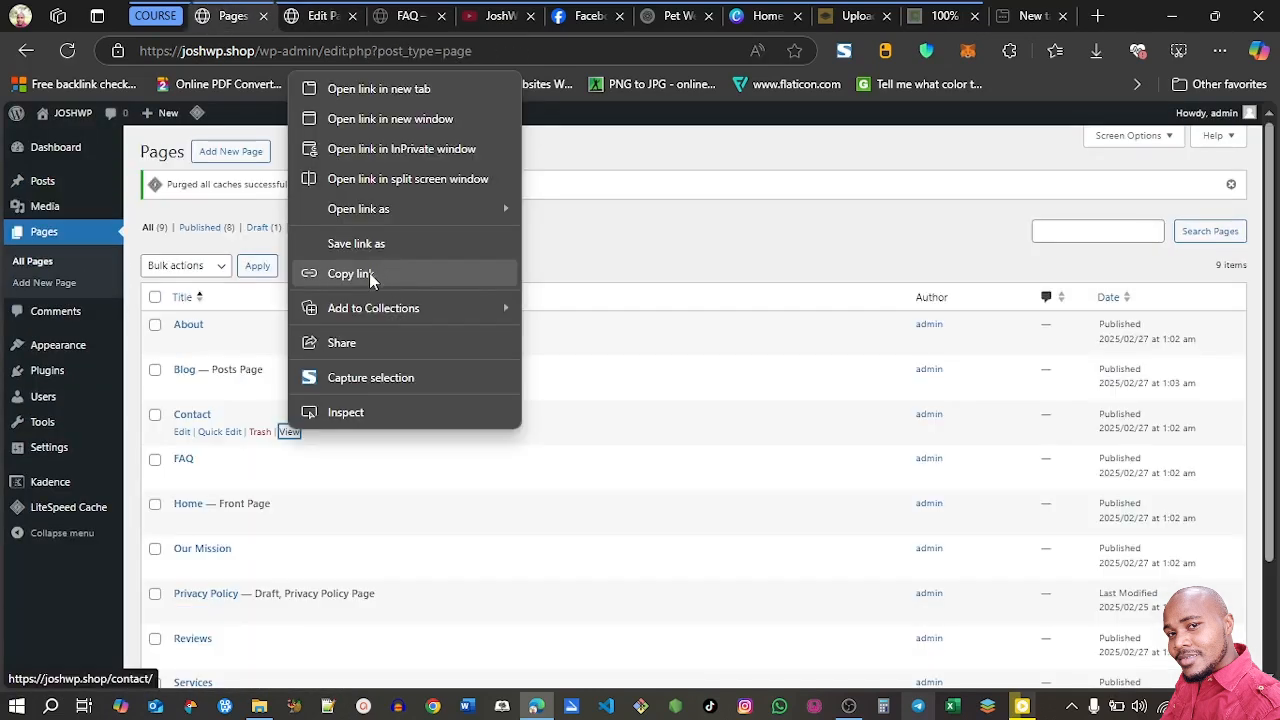
pyautogui.click(370, 276)
pyautogui.click(315, 16)
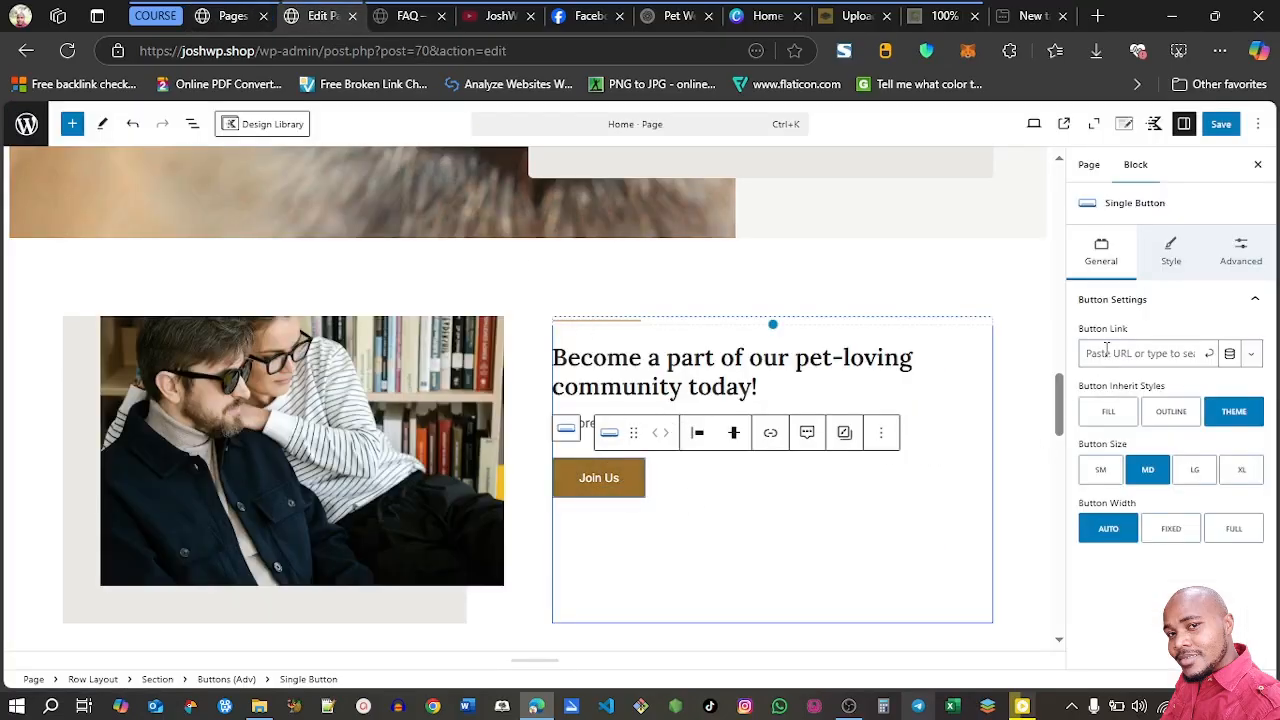
pyautogui.hotkey('ctrl', 'v')
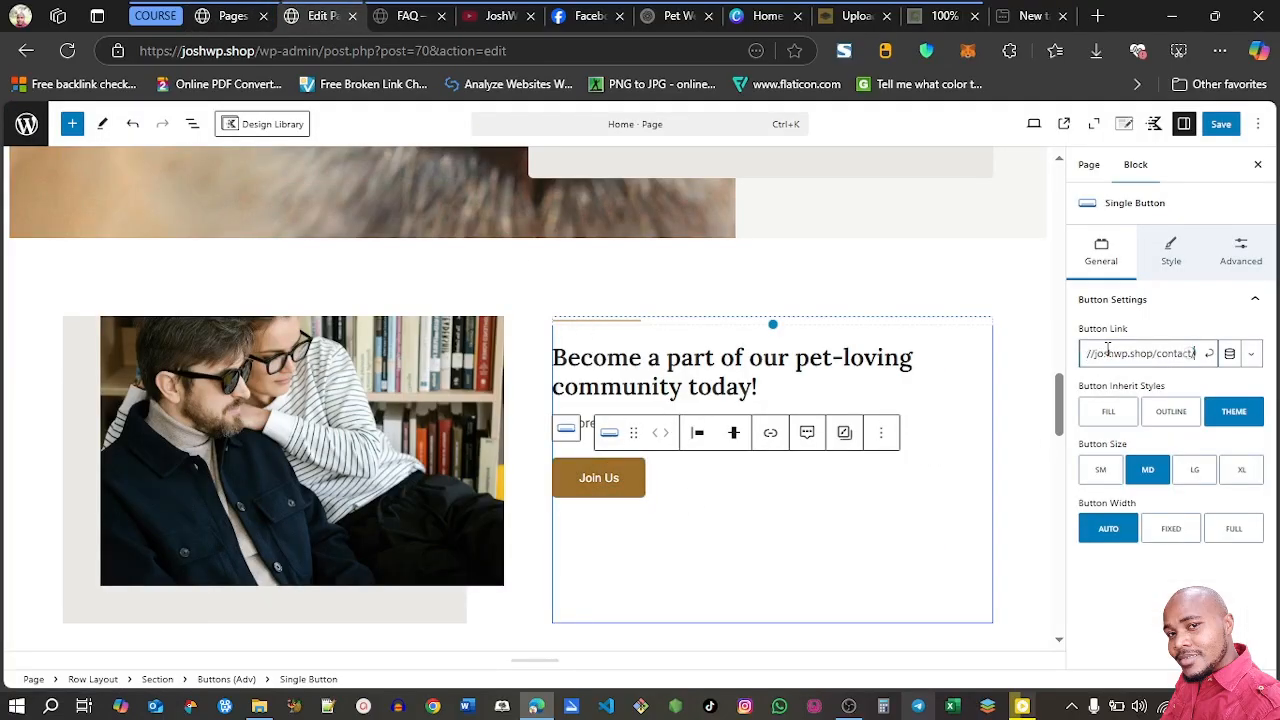
pyautogui.click(1209, 353)
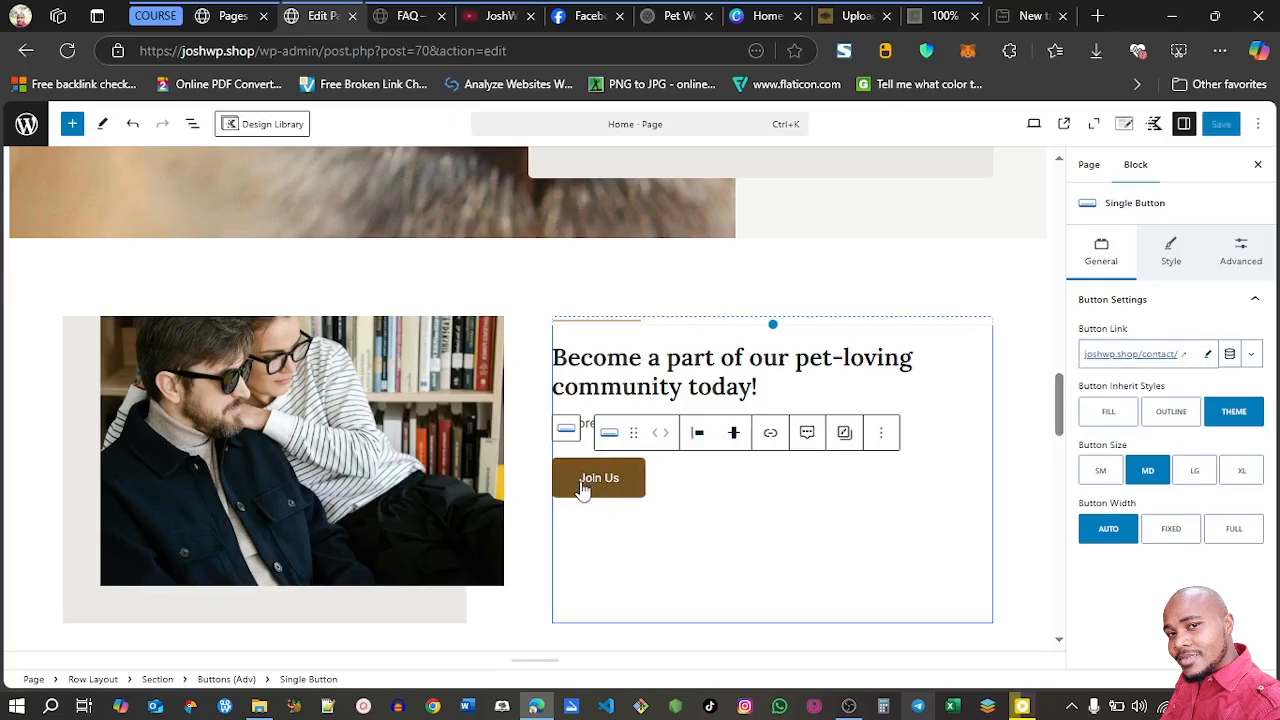
# Copy the About page's link from the pages list and paste it as the link of the Learn More button in the Welcome section
pyautogui.moveTo(1060, 415); pyautogui.dragTo(1058, 239)
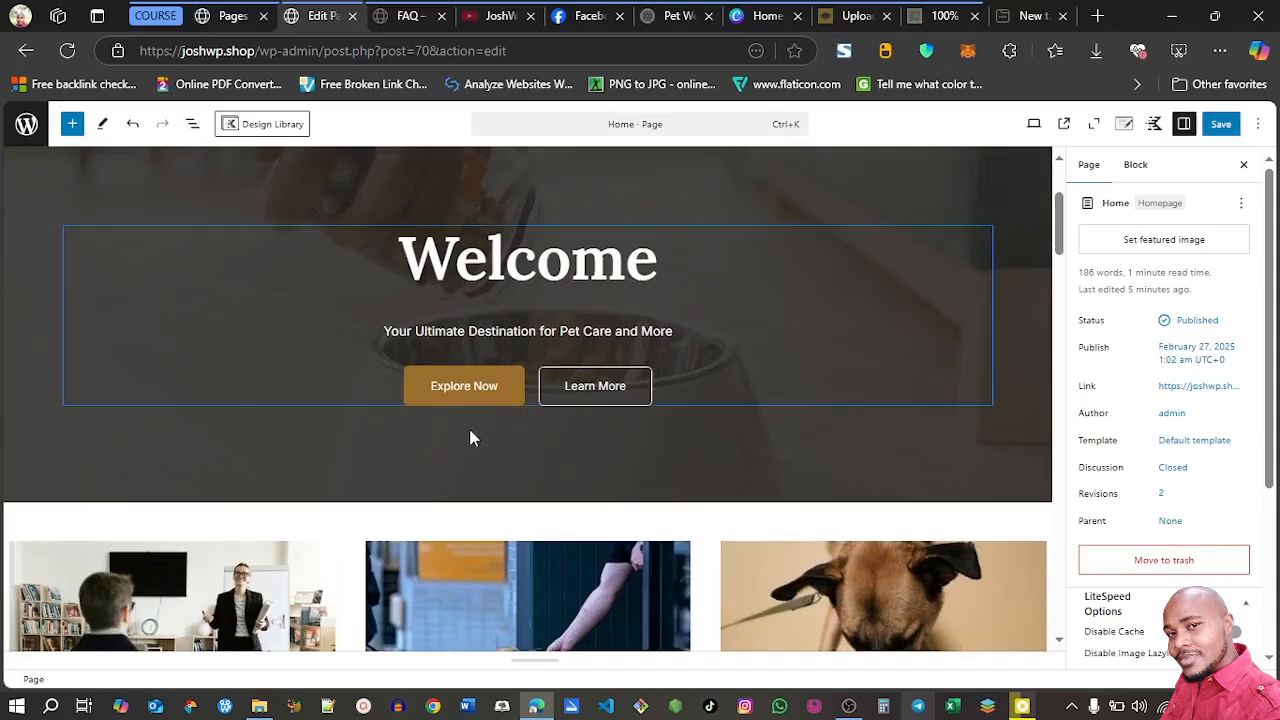
pyautogui.click(590, 391)
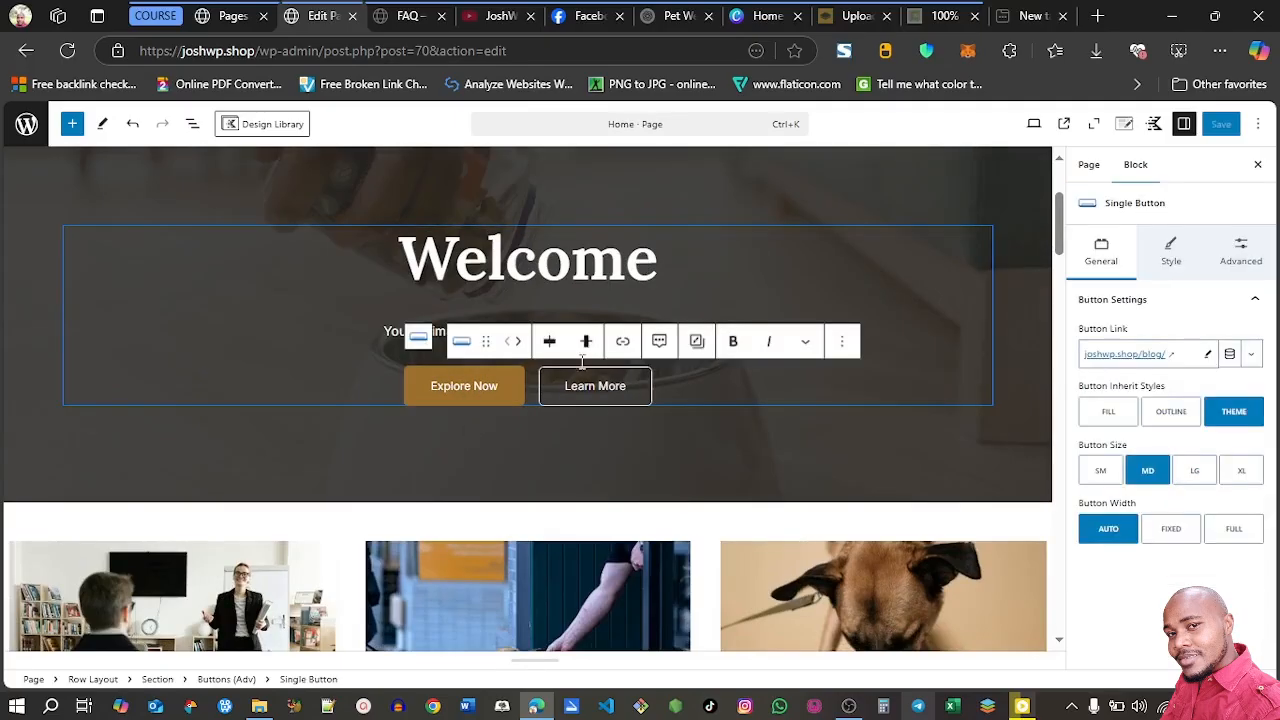
pyautogui.click(225, 15)
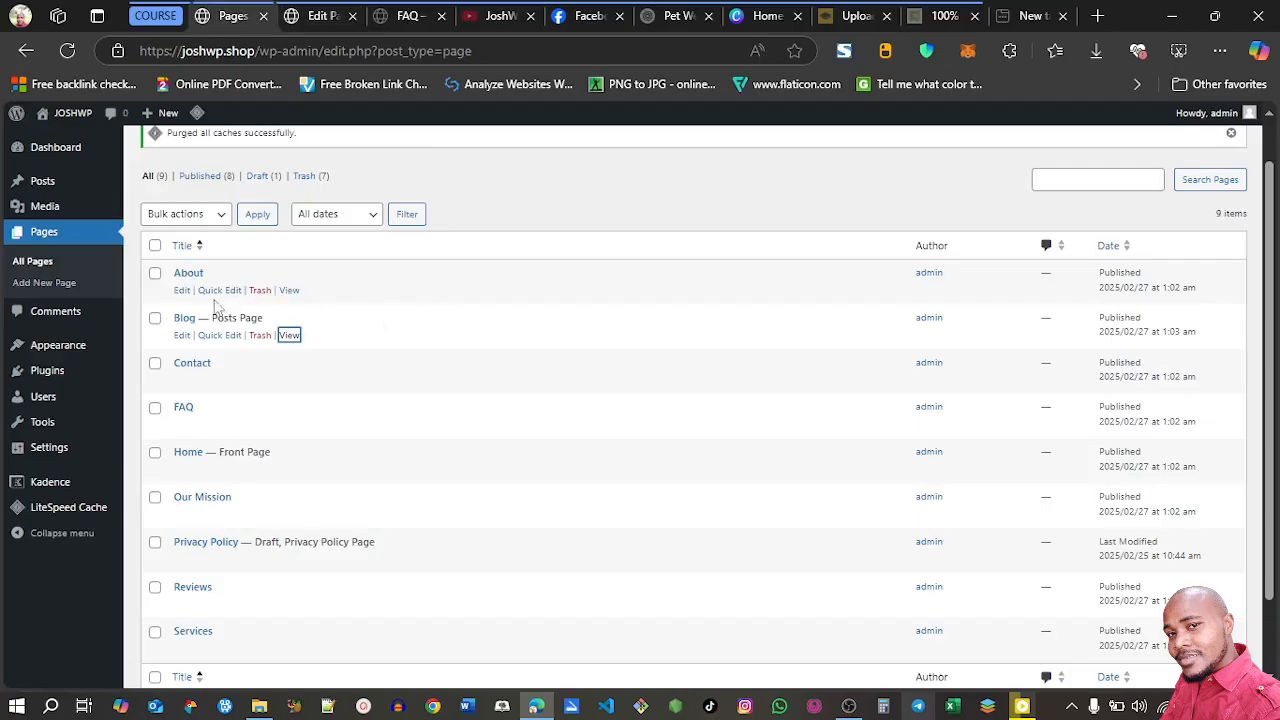
pyautogui.rightClick(288, 290)
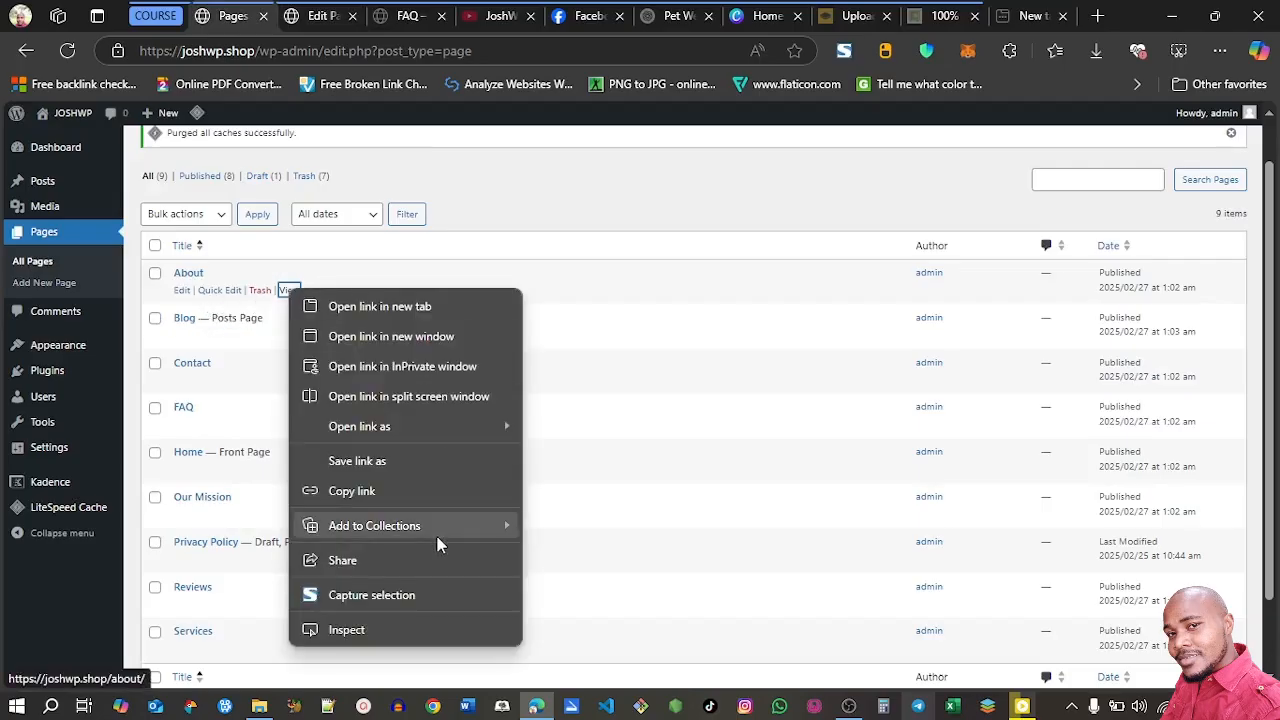
pyautogui.click(387, 493)
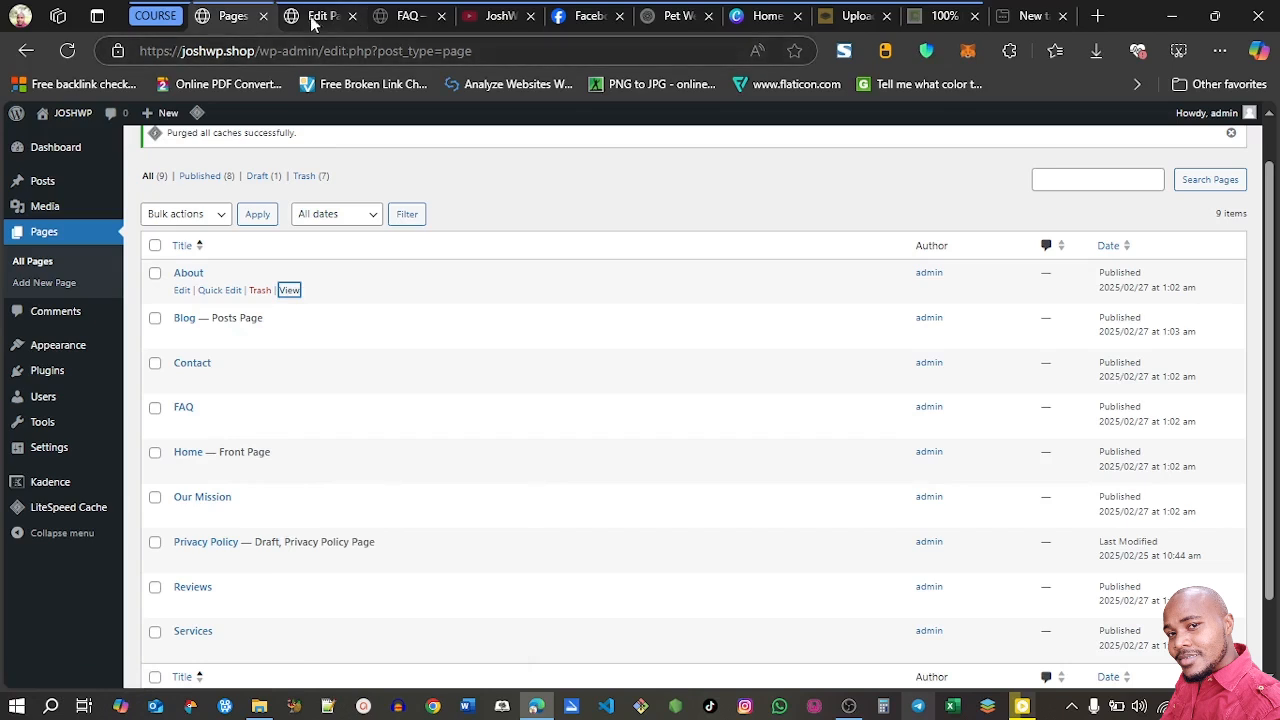
pyautogui.click(313, 18)
pyautogui.click(600, 384)
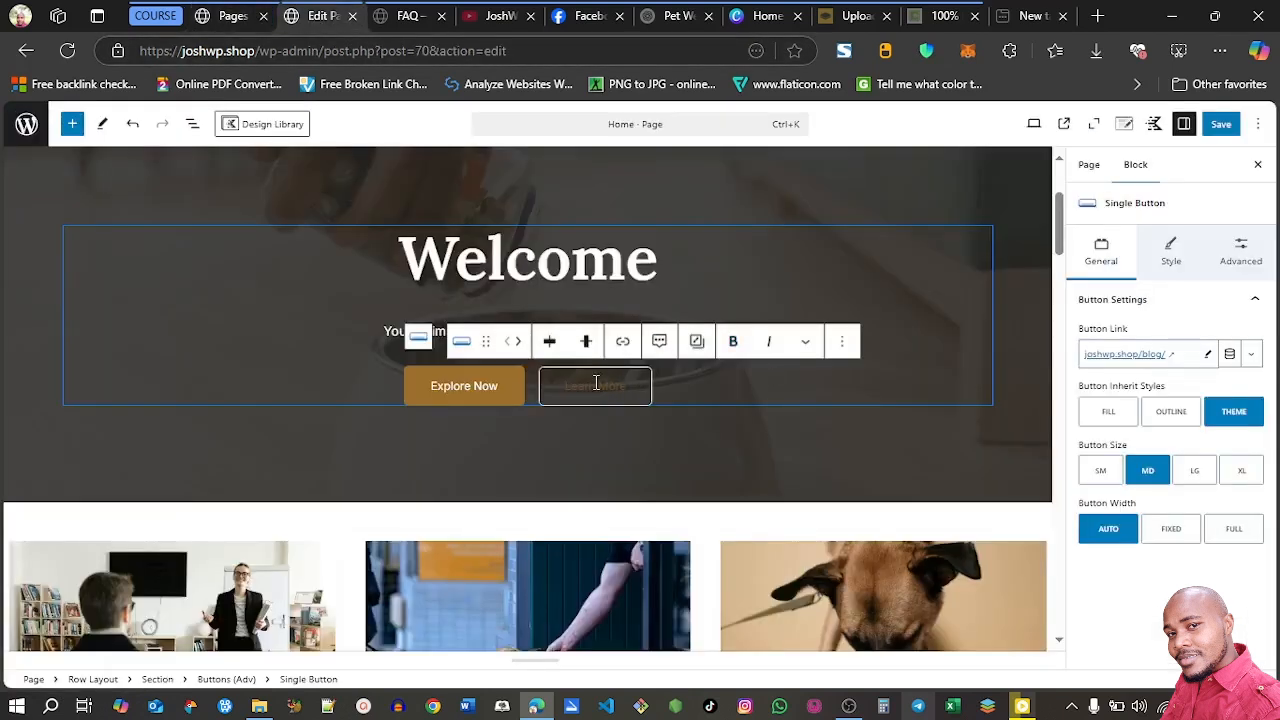
pyautogui.click(1102, 352)
pyautogui.hotkey('ctrl', 'v')
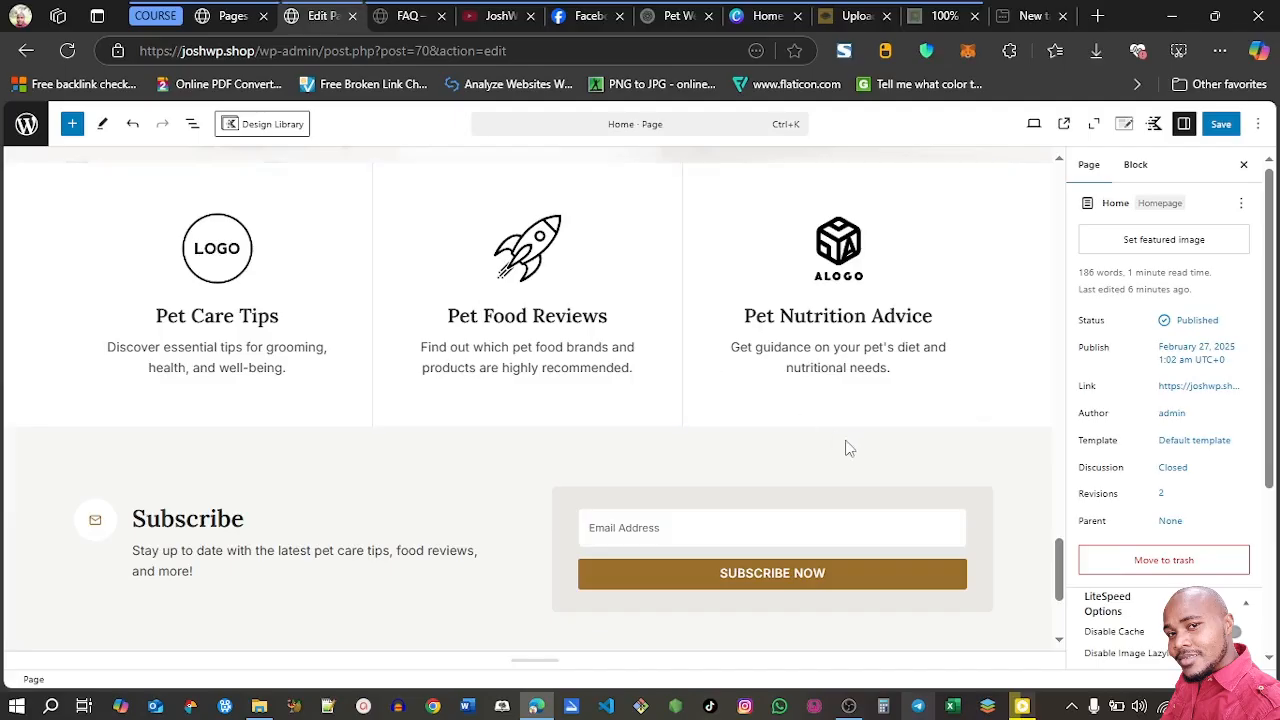
# Delete the three-column row with the Pet Care Tips, Pet Food Reviews and Pet Nutrition Advice boxes above the Subscribe section
pyautogui.moveTo(1056, 541); pyautogui.dragTo(1056, 535)
pyautogui.click(8, 318)
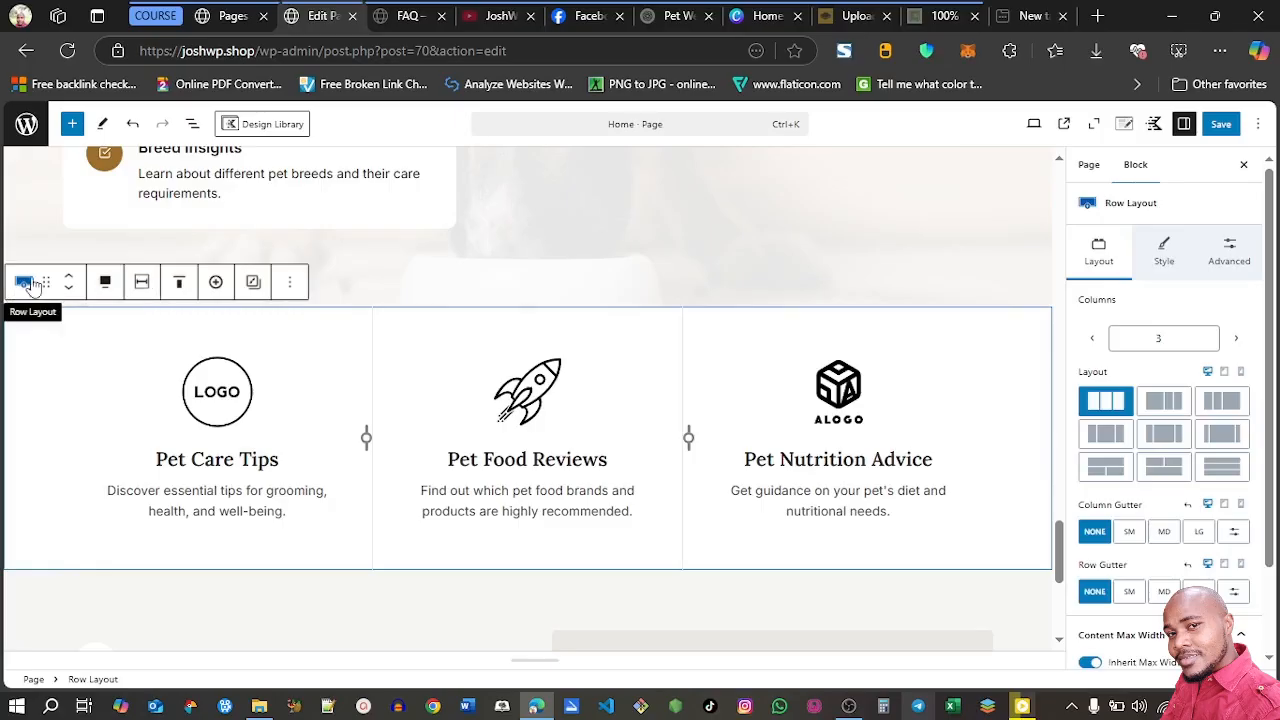
pyautogui.click(290, 287)
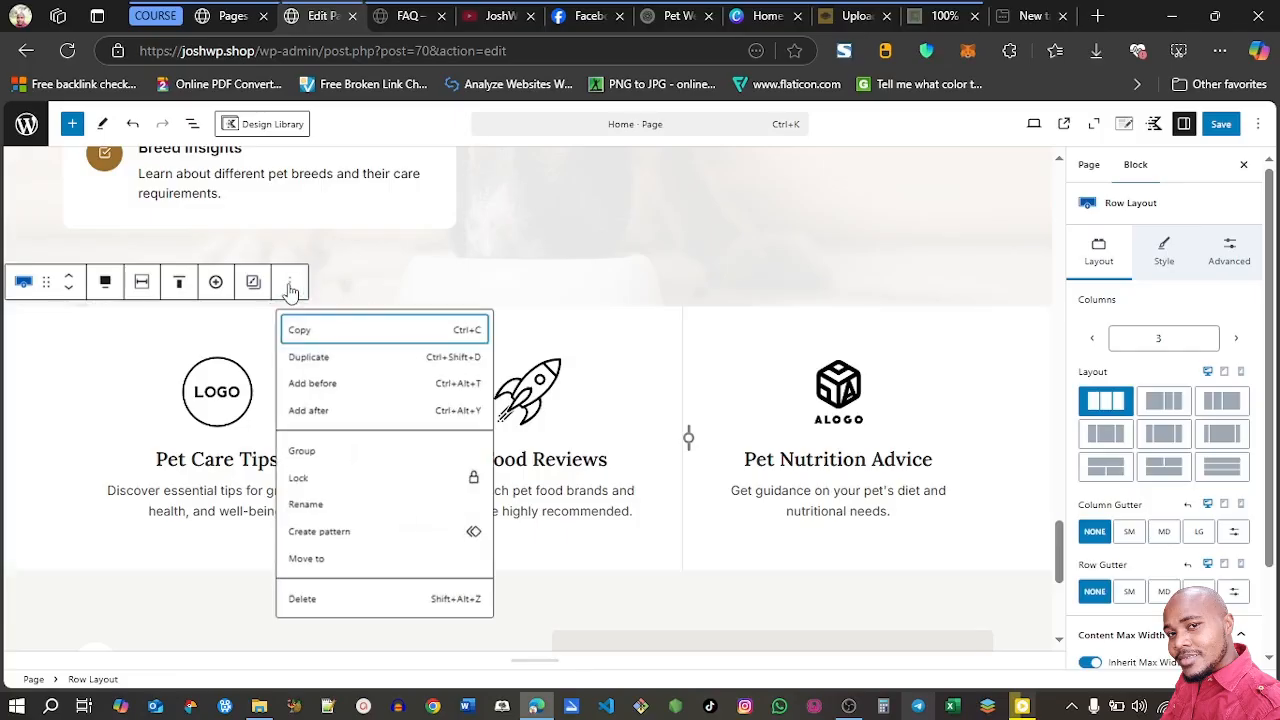
pyautogui.click(314, 601)
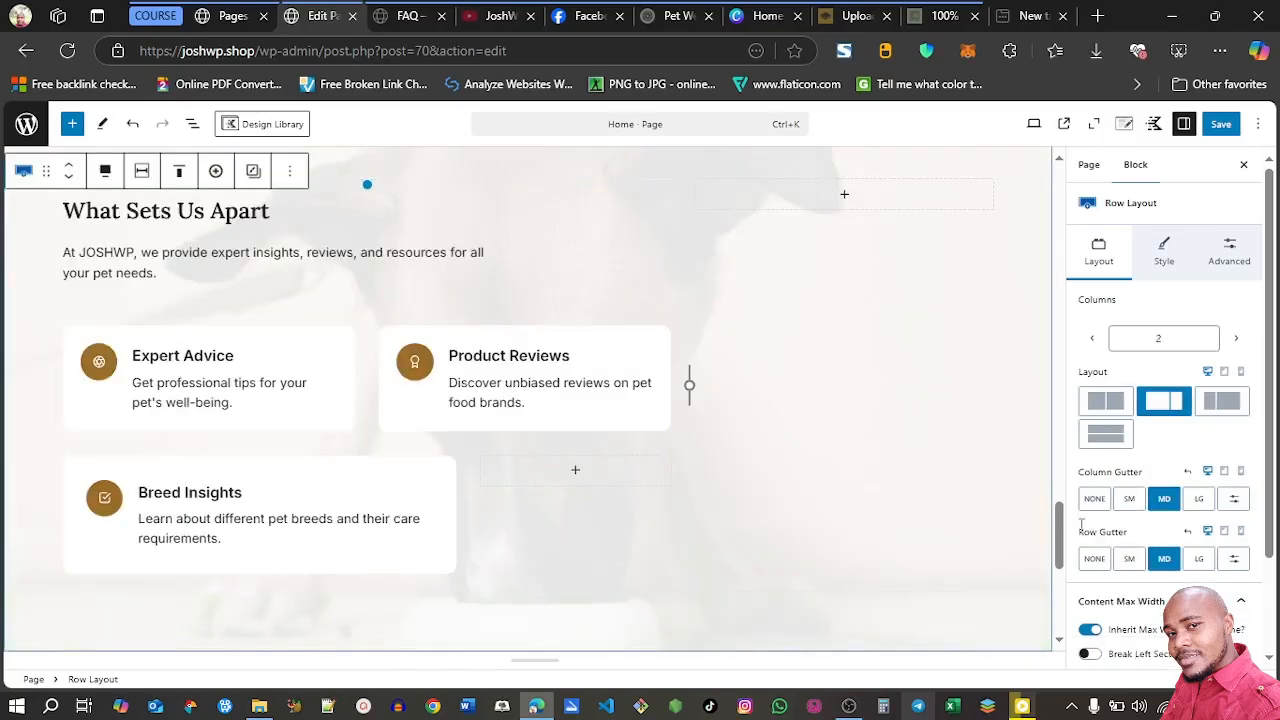
# Enter the site's e-mail address as the recipient in the Subscribe form's email settings
pyautogui.moveTo(1064, 540); pyautogui.dragTo(1057, 582)
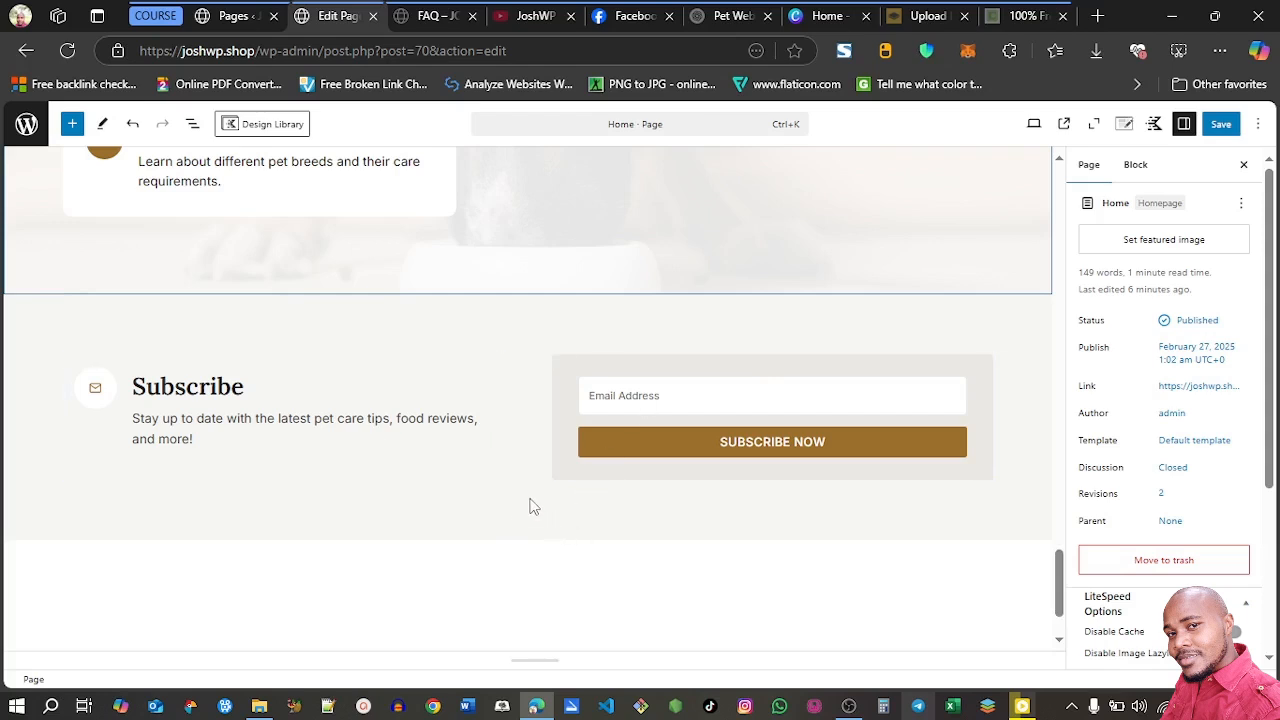
pyautogui.click(562, 466)
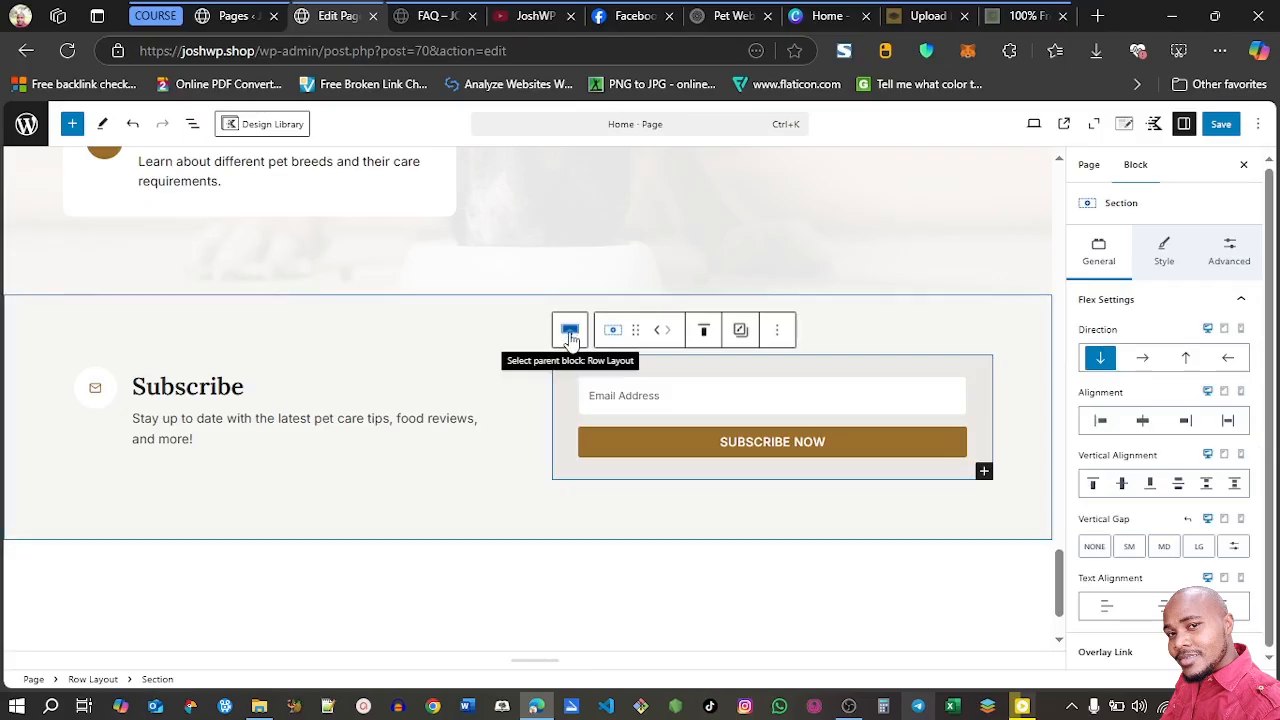
pyautogui.click(620, 388)
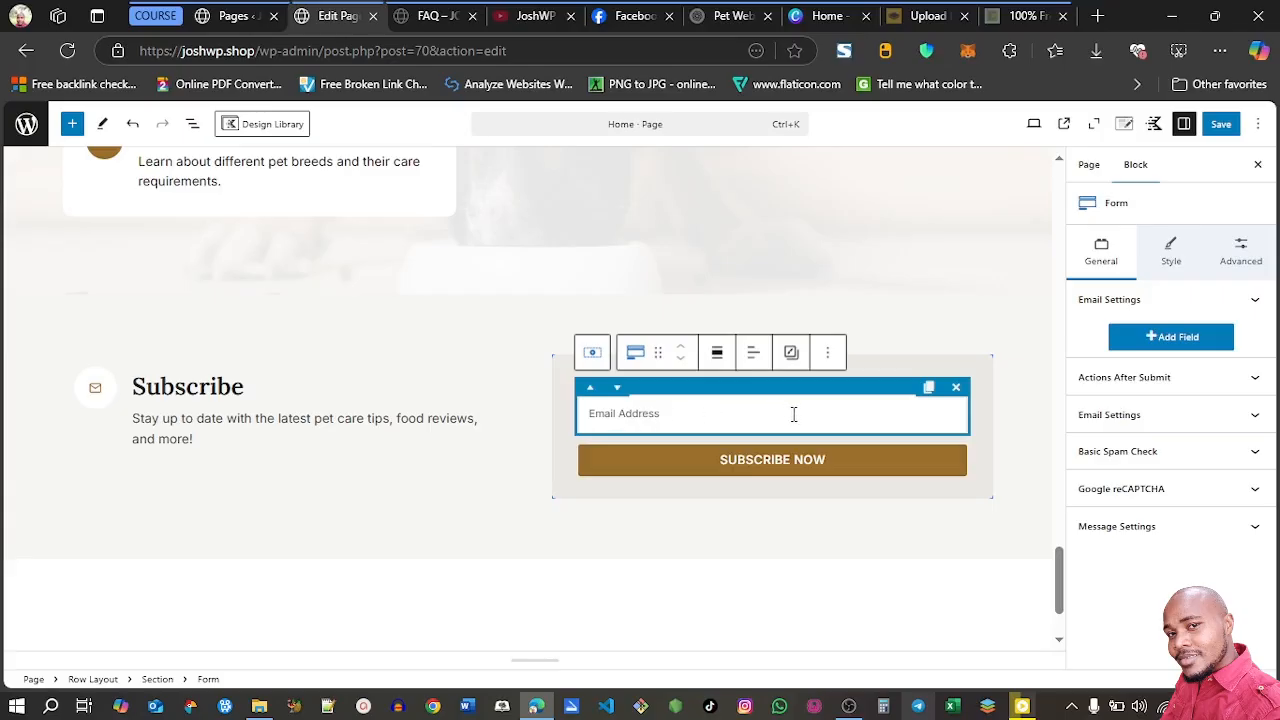
pyautogui.click(1141, 425)
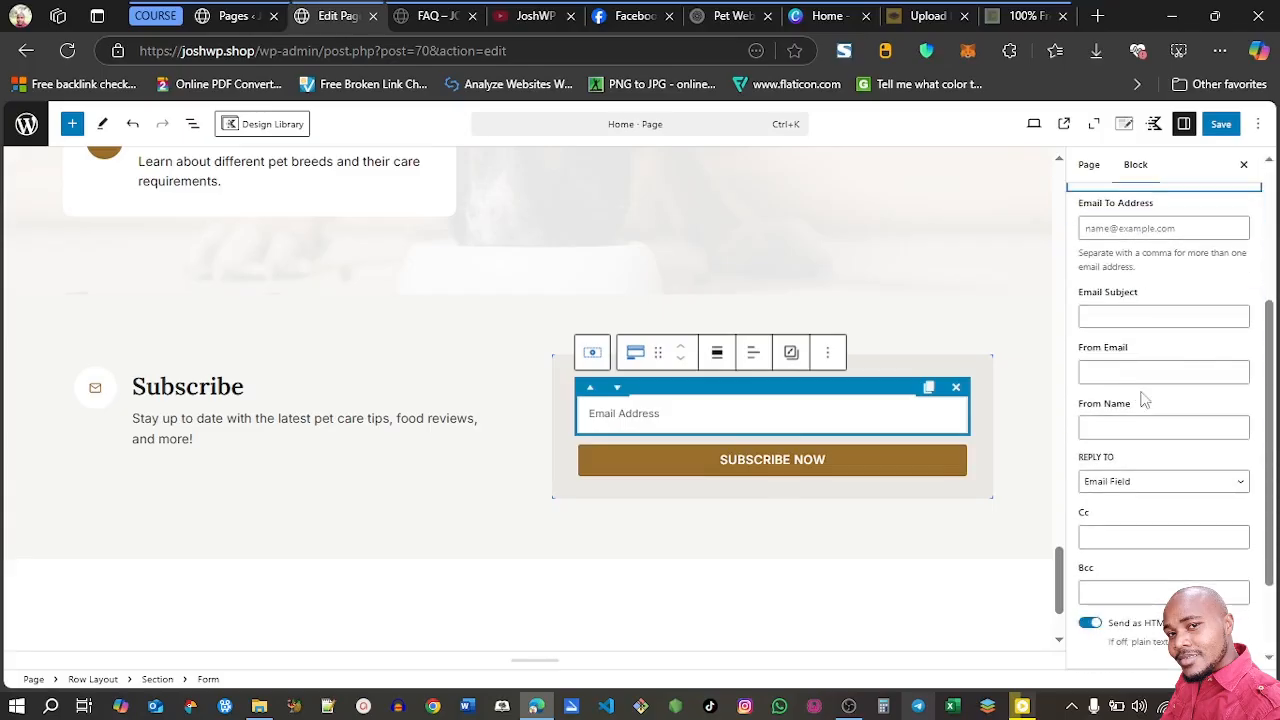
pyautogui.moveTo(1275, 340); pyautogui.dragTo(1275, 326)
pyautogui.scroll(2, 1180, 330)
pyautogui.click(1099, 323)
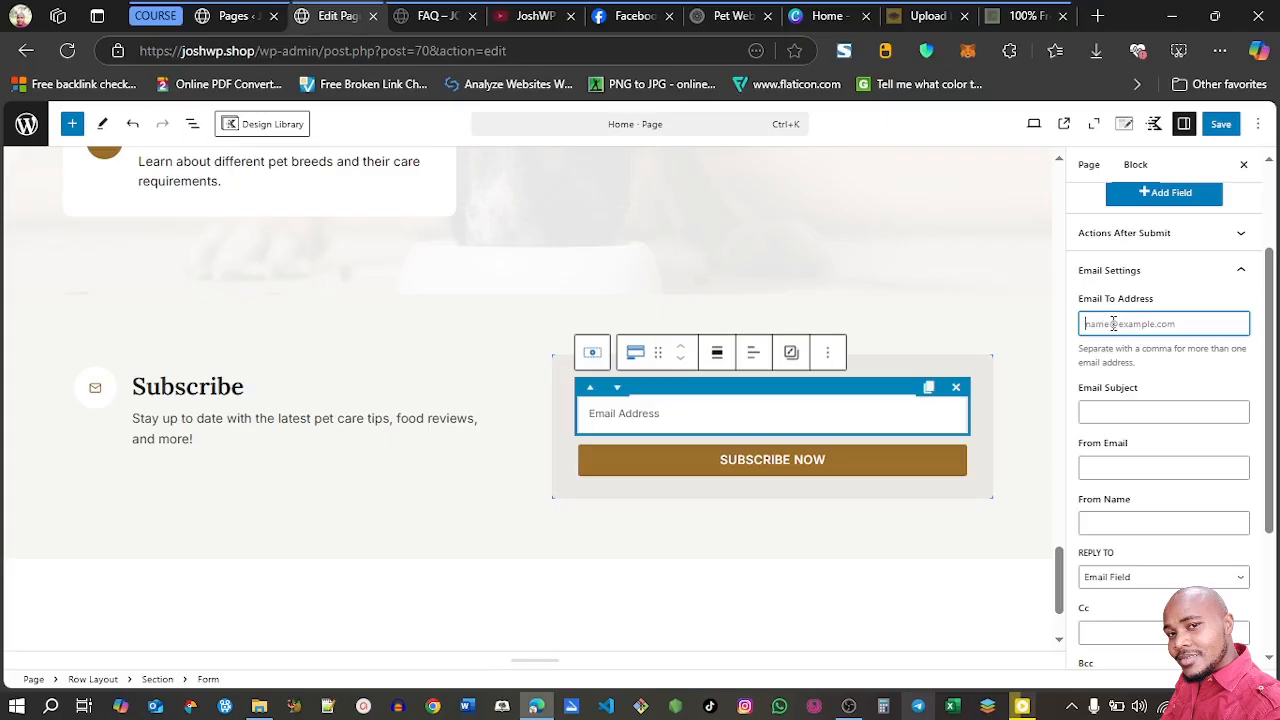
pyautogui.hotkey('ctrl', 'v')
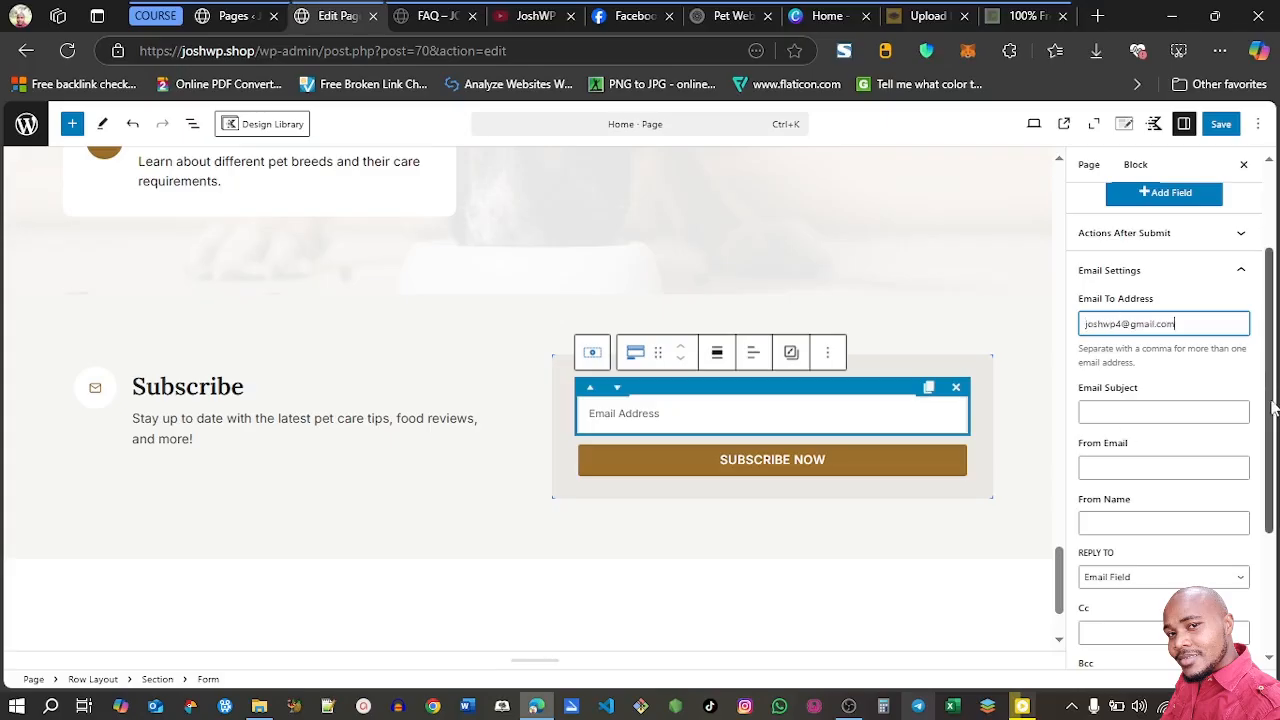
# Fill in the Subscribe form's sender e-mail, set the from name to JOSHWP and the email subject to Subscribers
pyautogui.click(1092, 356)
pyautogui.click(1123, 466)
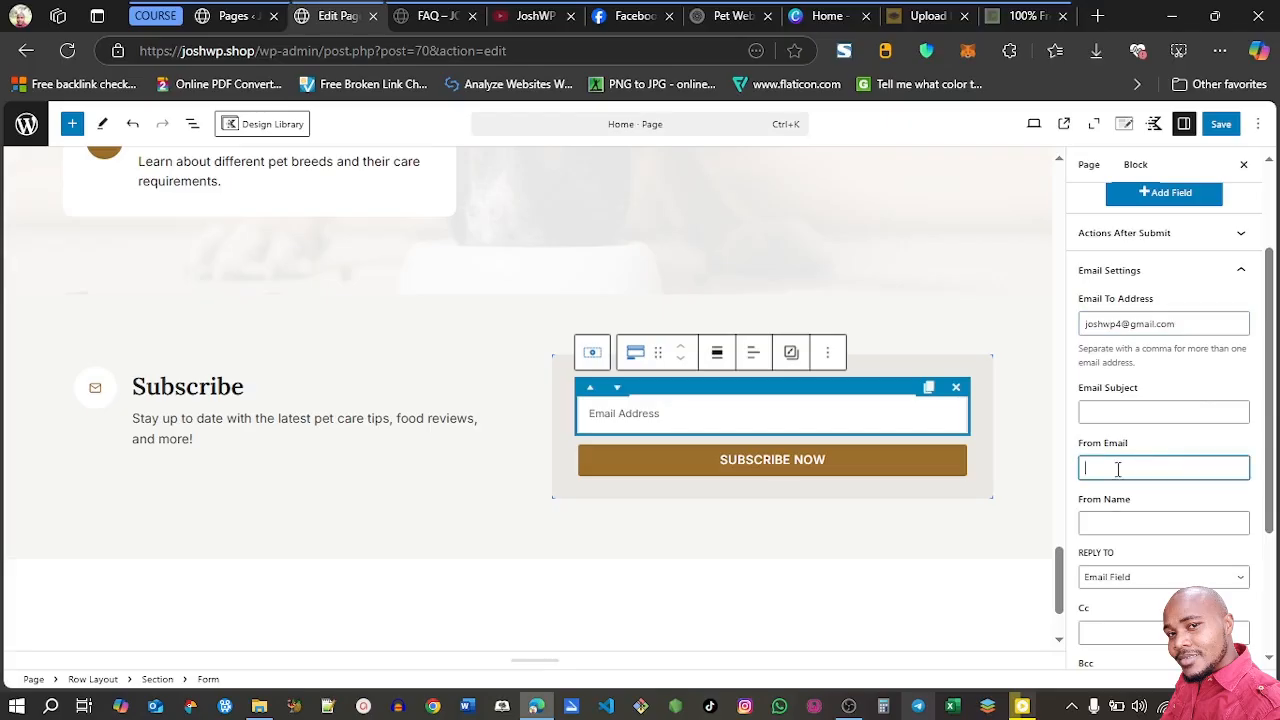
pyautogui.hotkey('ctrl', 'v')
pyautogui.click(1097, 521)
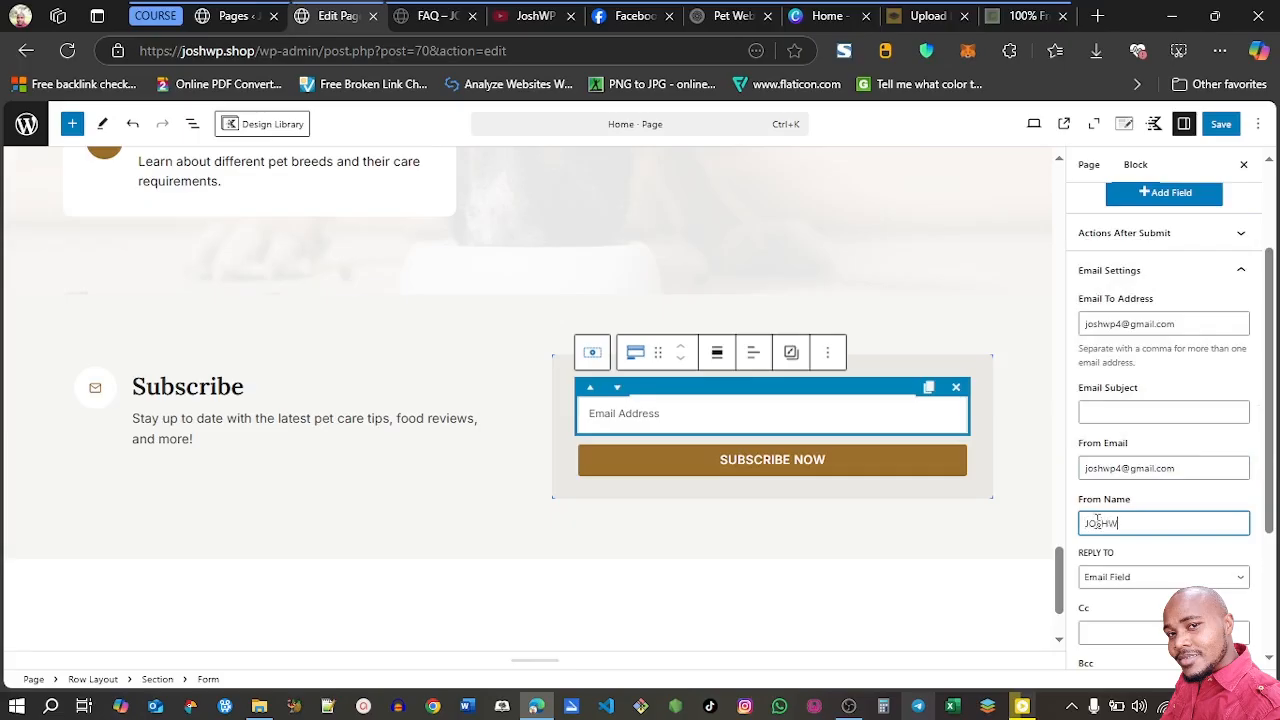
pyautogui.click(1130, 409)
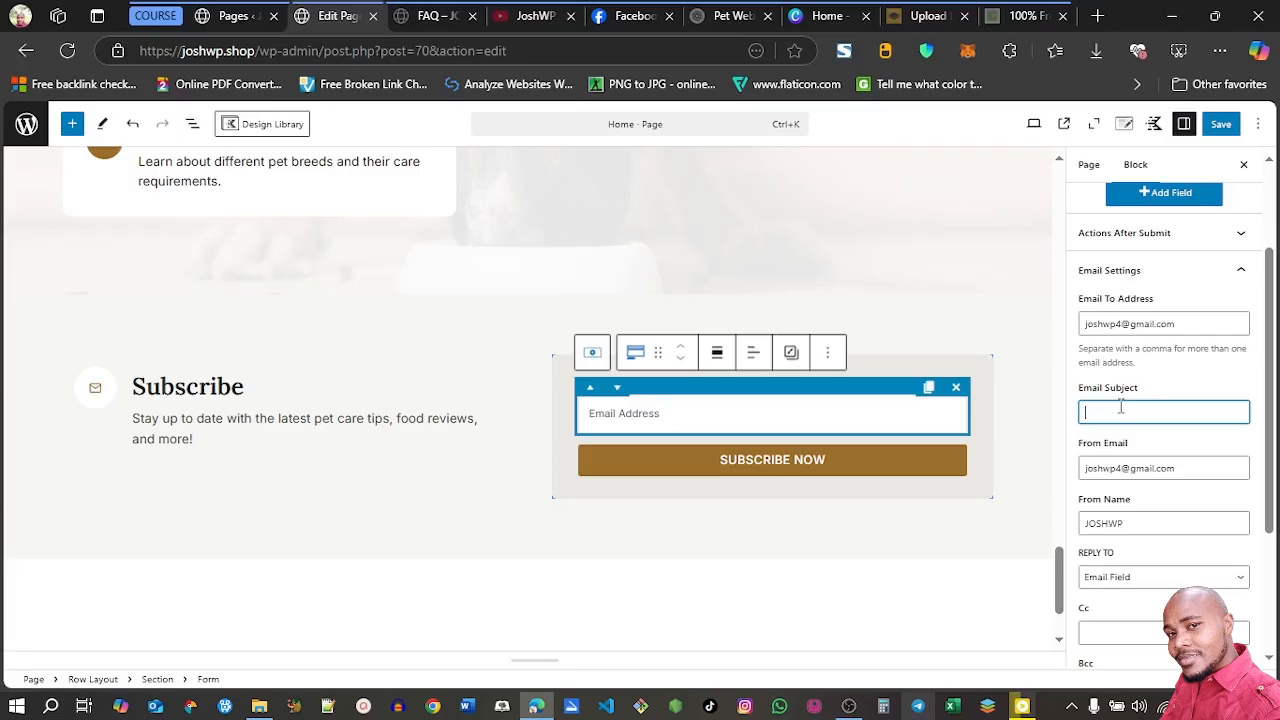
pyautogui.write('Subscribers')
# Examine the Subscribe form's after-submit actions, basic spam check and Google reCAPTCHA settings
pyautogui.moveTo(1270, 456); pyautogui.dragTo(1270, 411)
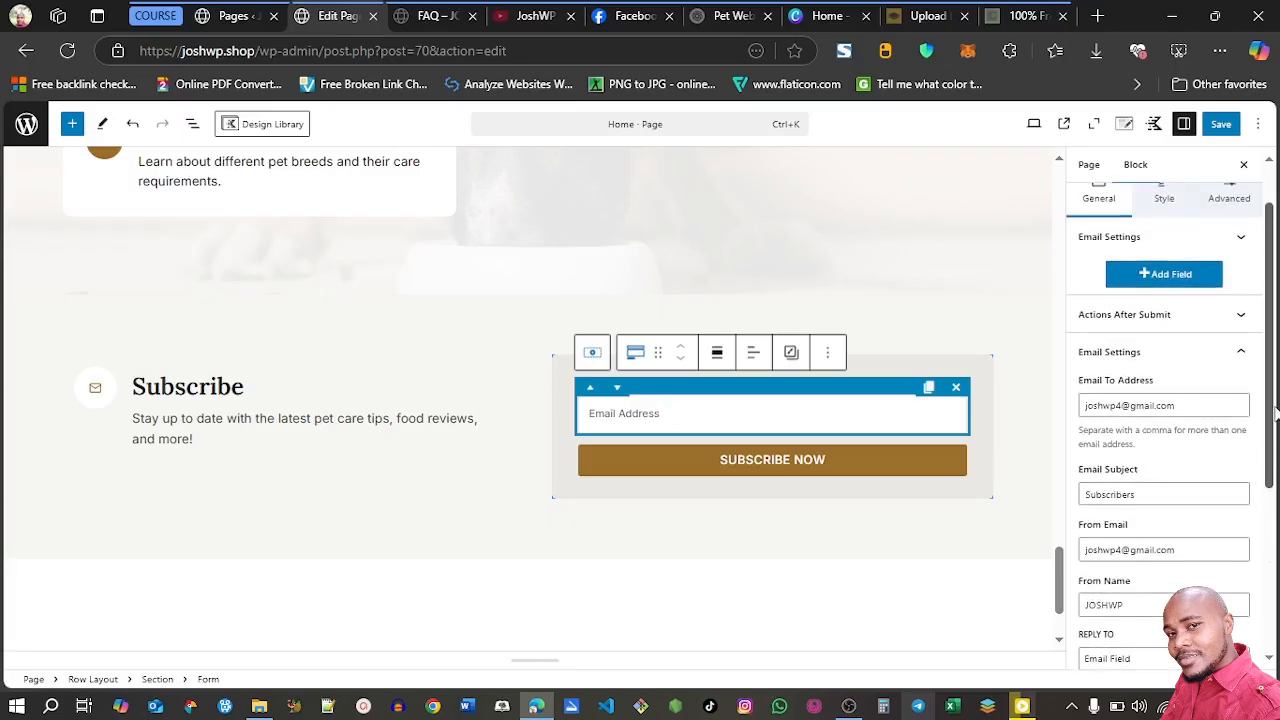
pyautogui.click(1241, 318)
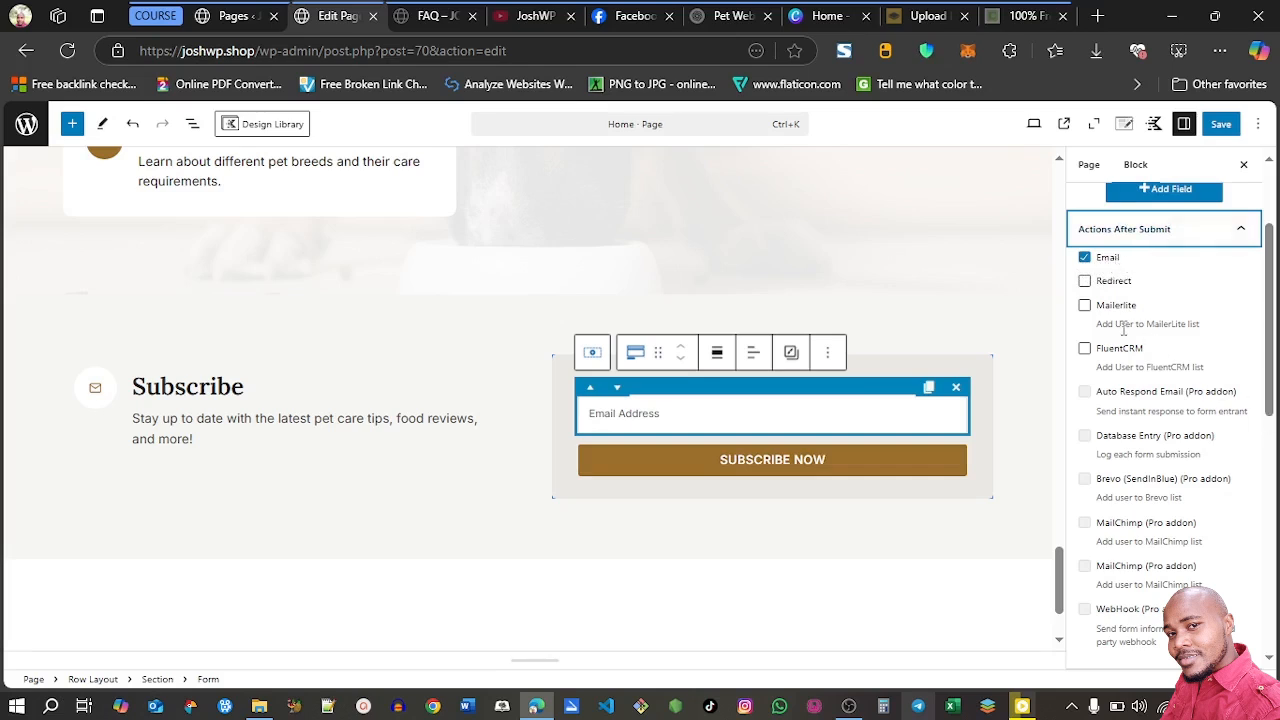
pyautogui.scroll(-10, 1124, 330)
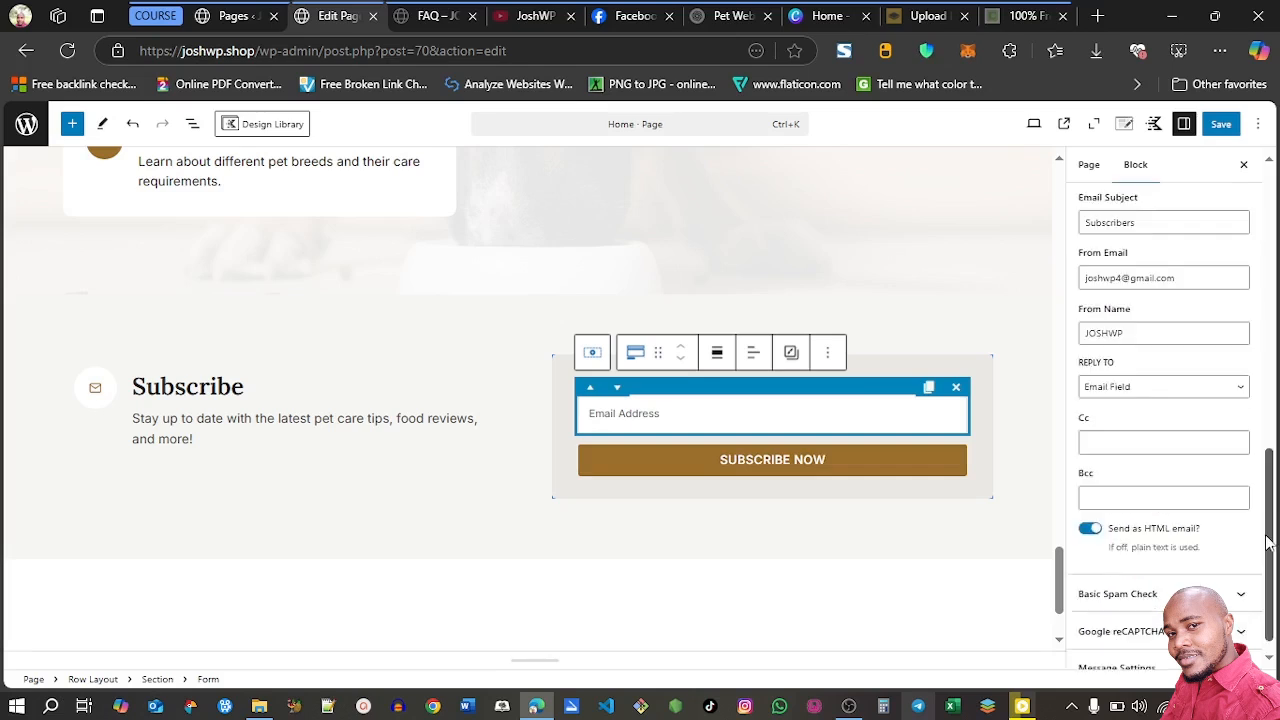
pyautogui.click(1240, 580)
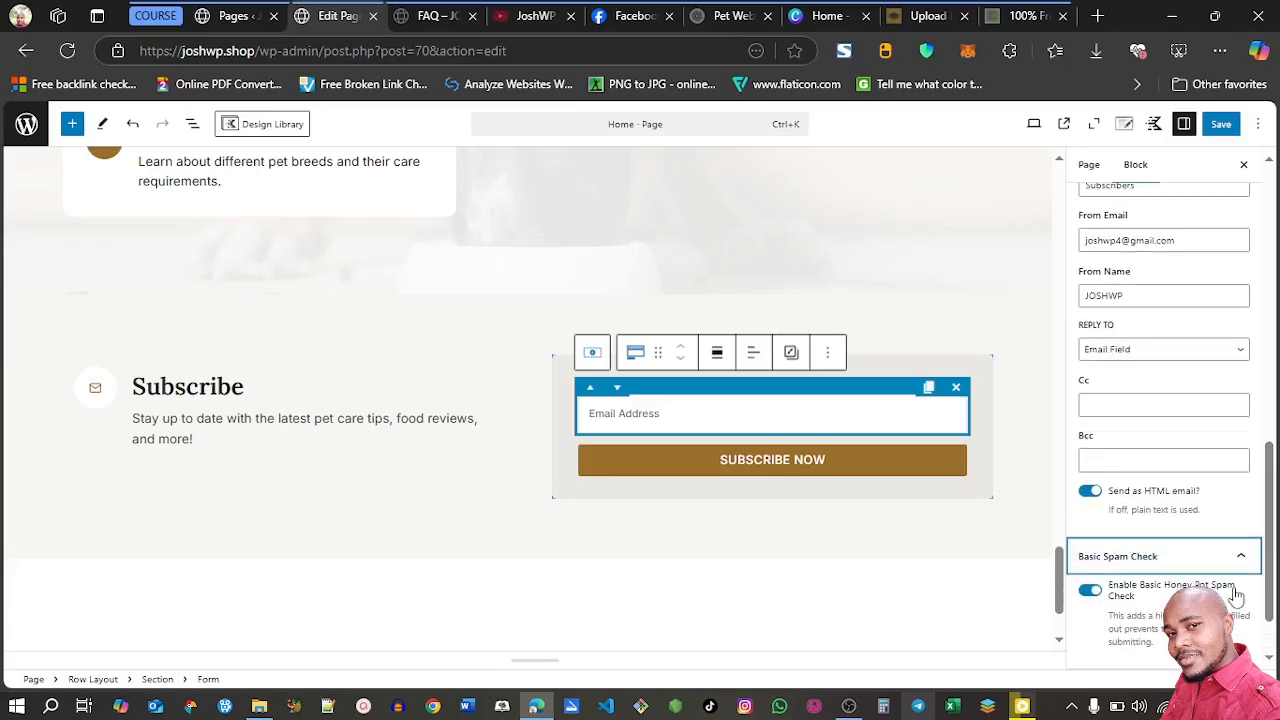
pyautogui.click(1241, 565)
pyautogui.click(1241, 617)
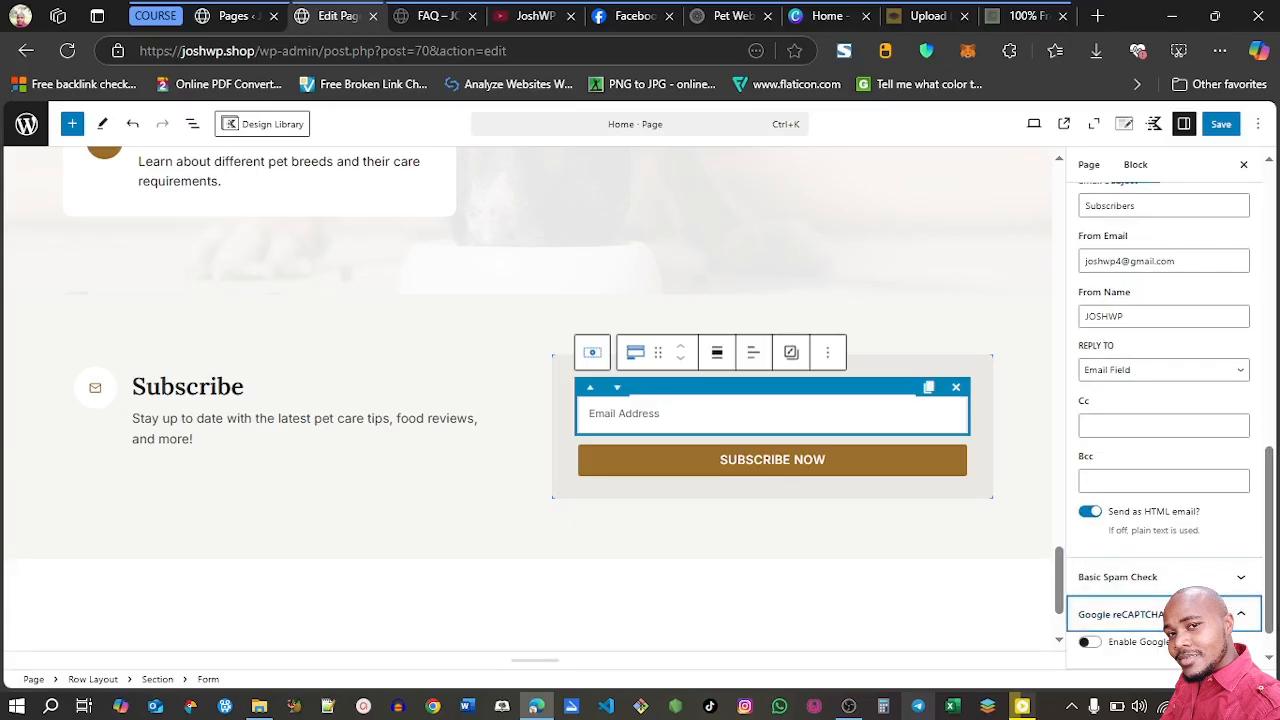
pyautogui.click(1241, 614)
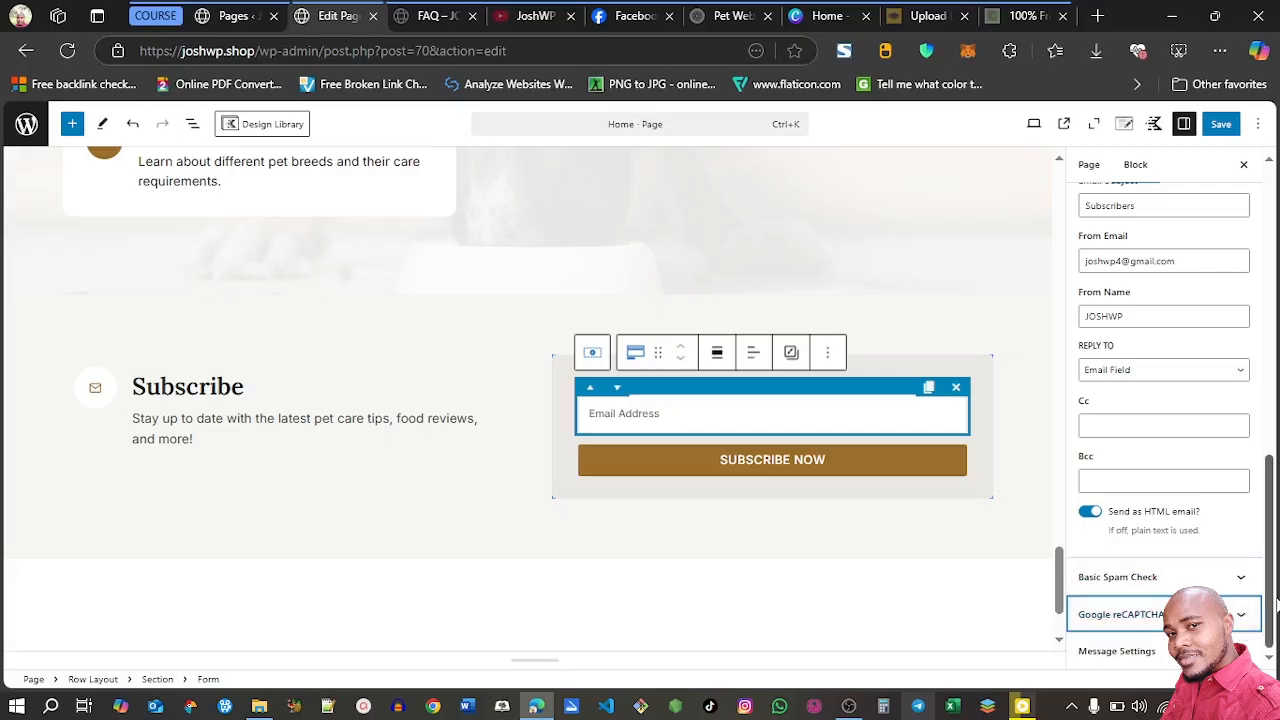
pyautogui.moveTo(1276, 603); pyautogui.dragTo(1278, 318)
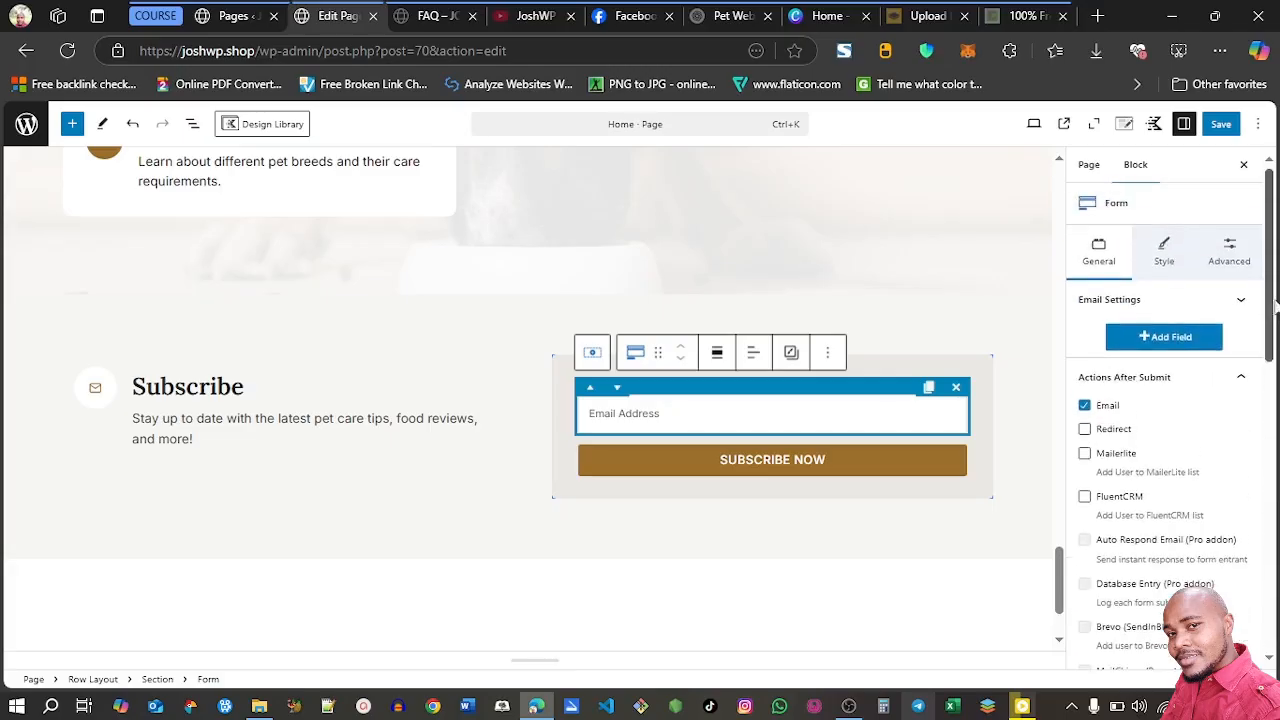
# Save the Home page and review it on the live site, from the blog posts to the What Sets Us Apart section
pyautogui.click(1222, 127)
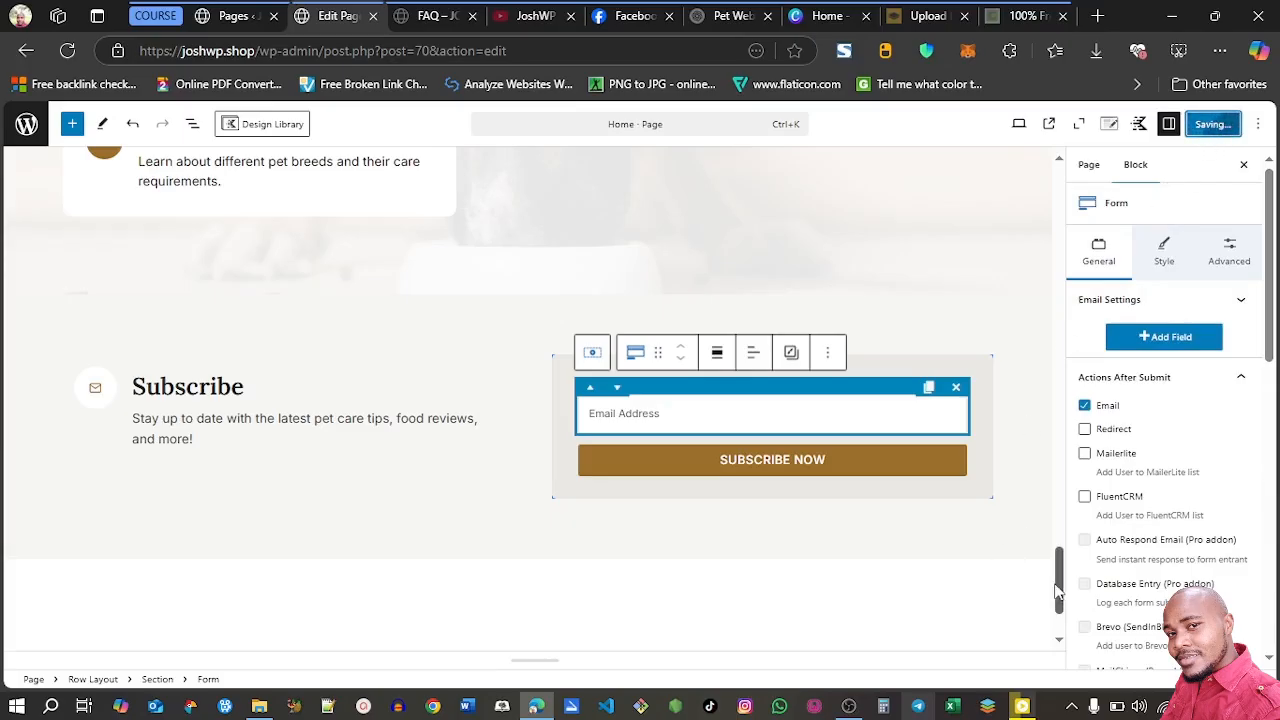
pyautogui.moveTo(1058, 580); pyautogui.dragTo(1056, 206)
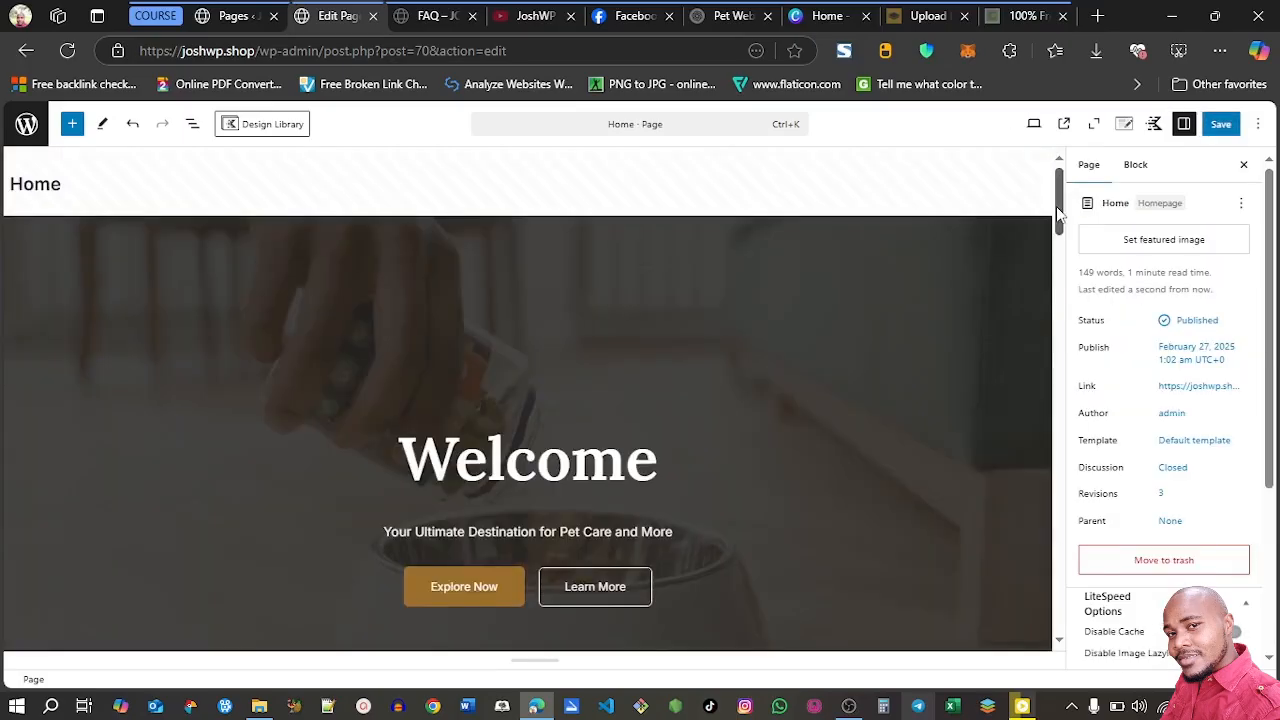
pyautogui.click(1066, 133)
pyautogui.moveTo(1268, 174); pyautogui.dragTo(1268, 256)
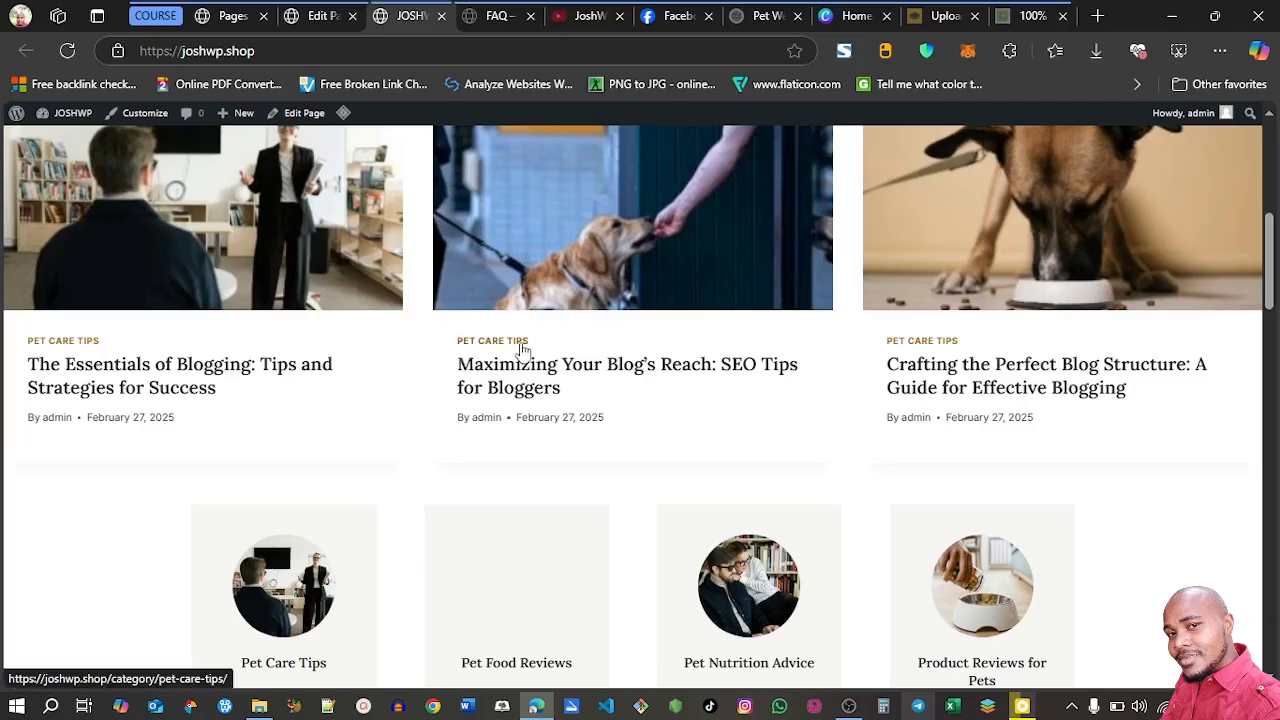
pyautogui.moveTo(1268, 288)
pyautogui.mouseDown()
pyautogui.moveTo(1268, 328)
pyautogui.moveTo(1272, 232)
pyautogui.moveTo(1269, 308)
pyautogui.moveTo(1268, 271)
pyautogui.mouseUp()
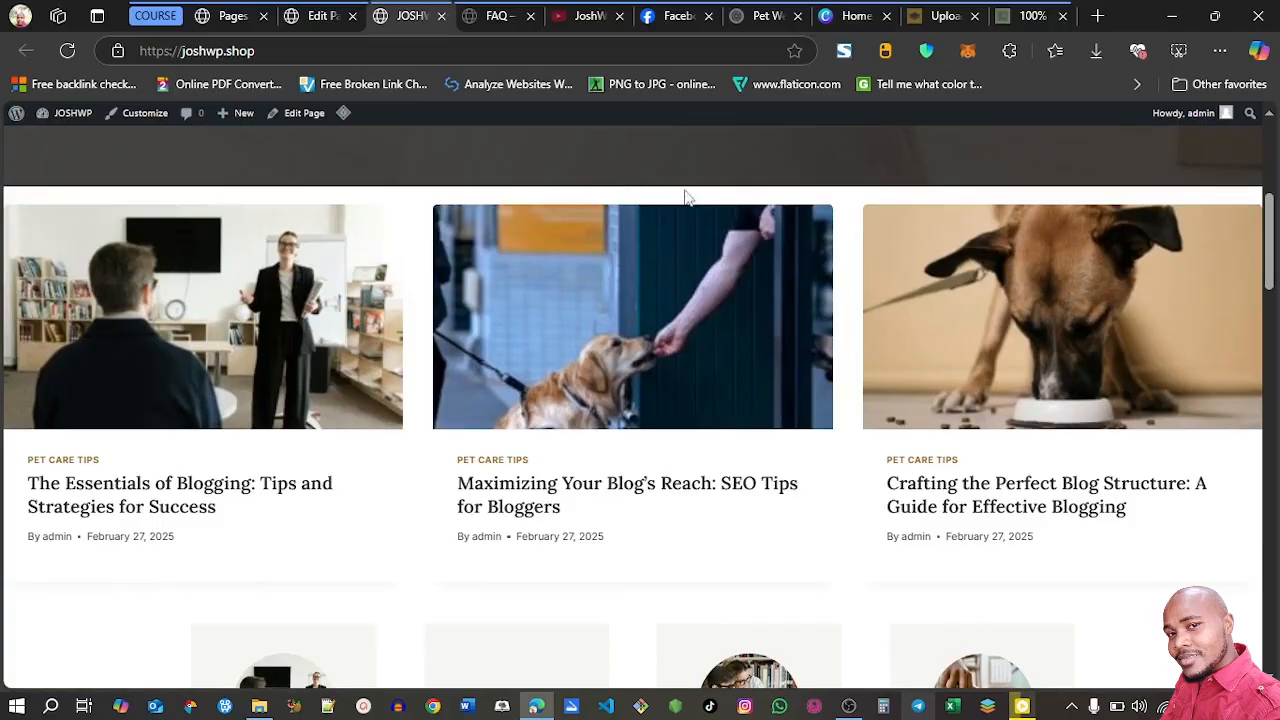
pyautogui.moveTo(1269, 264); pyautogui.dragTo(1268, 546)
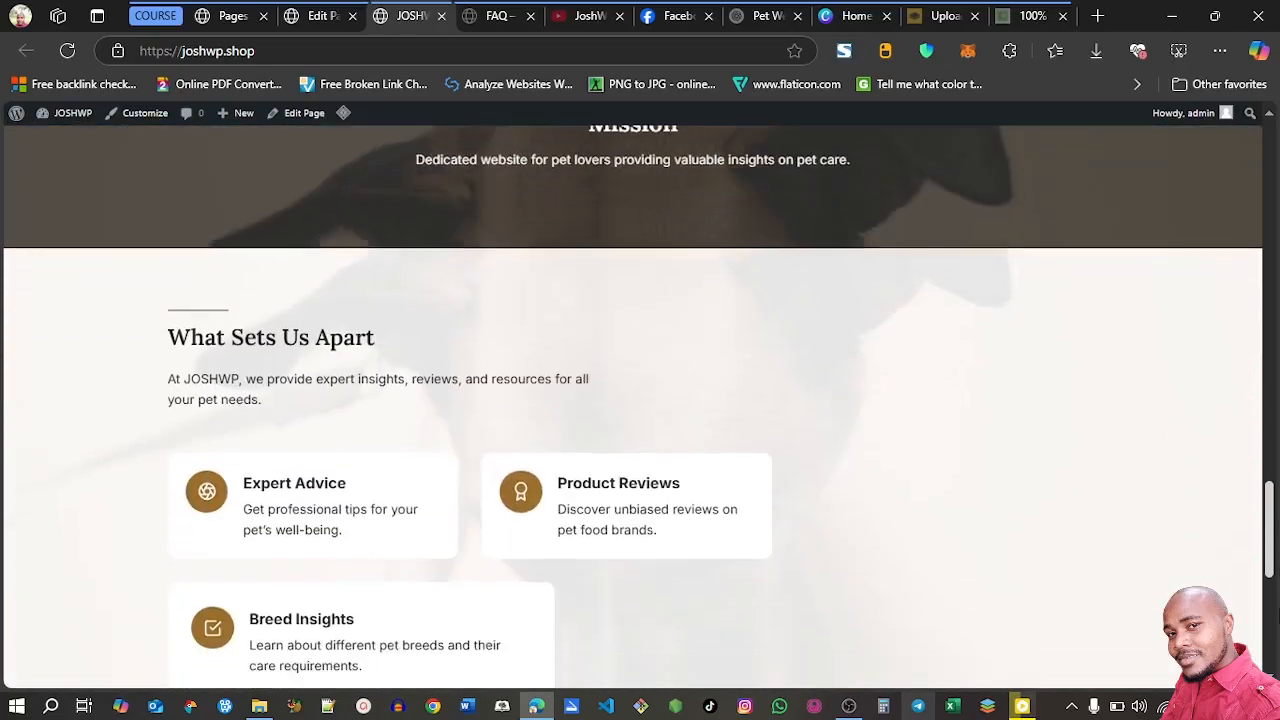
# Set the right and left padding of the Home page's blog posts section to SM
pyautogui.click(318, 16)
pyautogui.moveTo(1060, 208); pyautogui.dragTo(1060, 265)
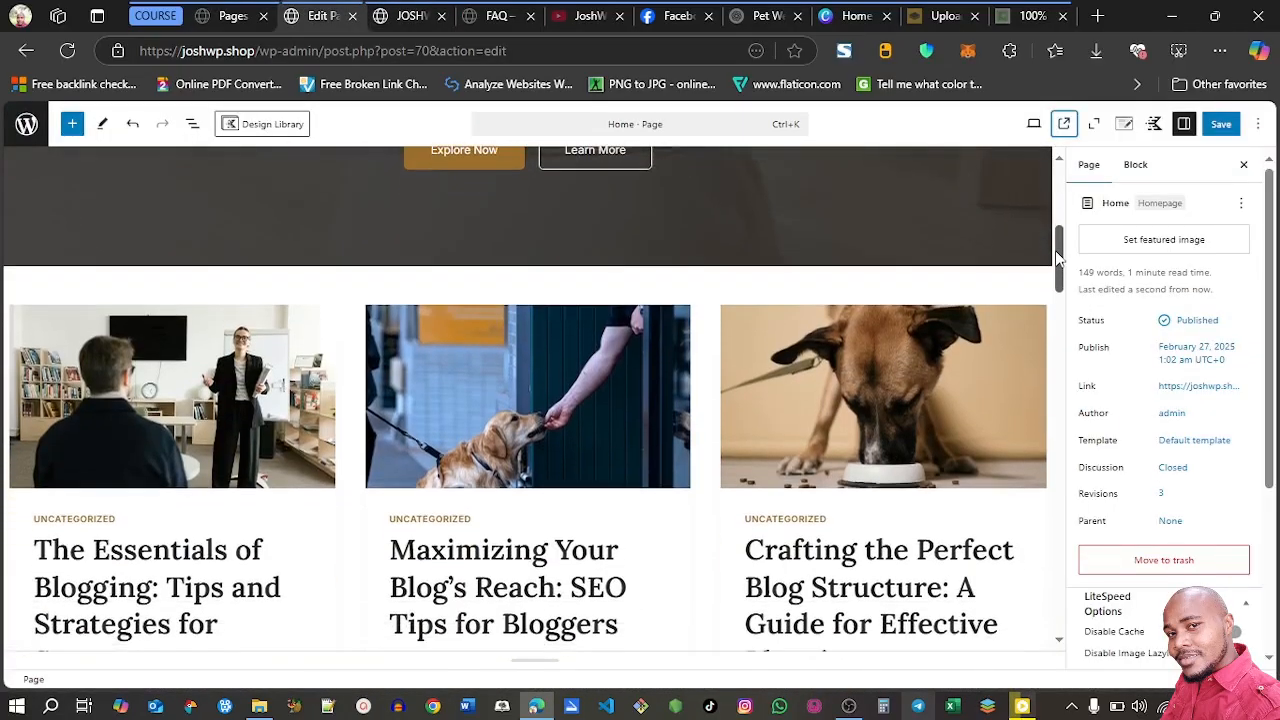
pyautogui.click(338, 294)
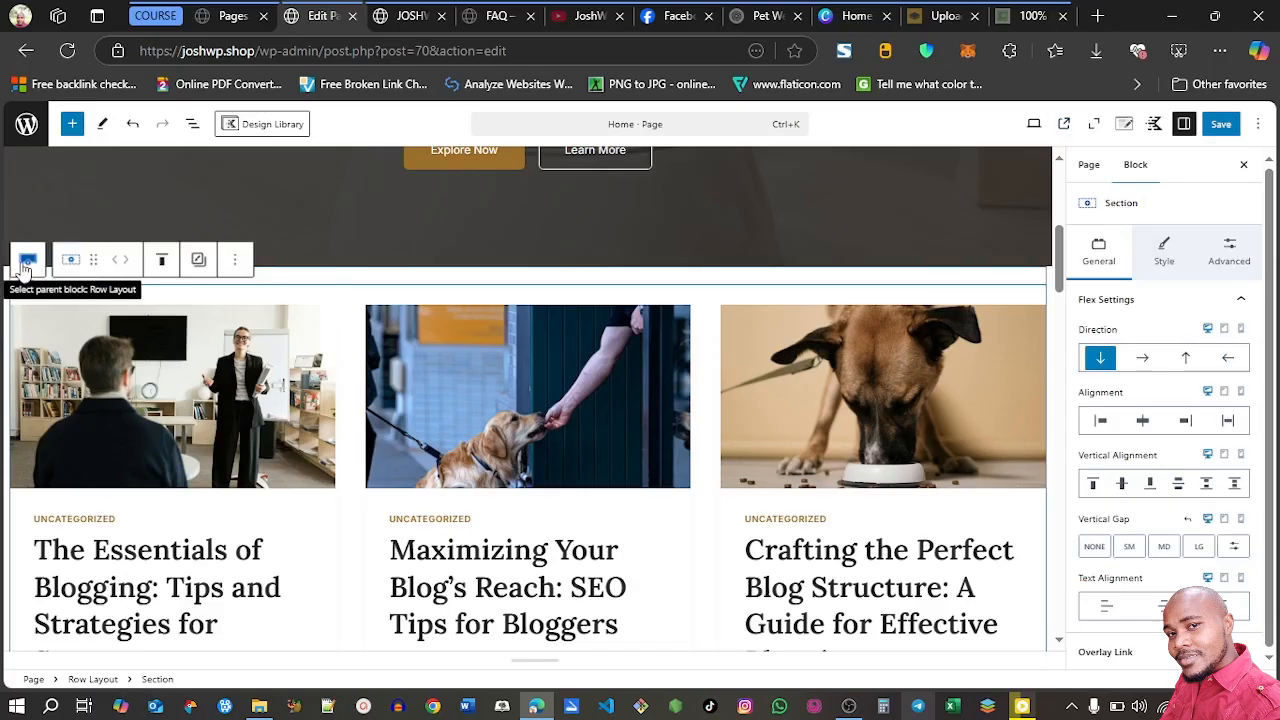
pyautogui.click(1233, 255)
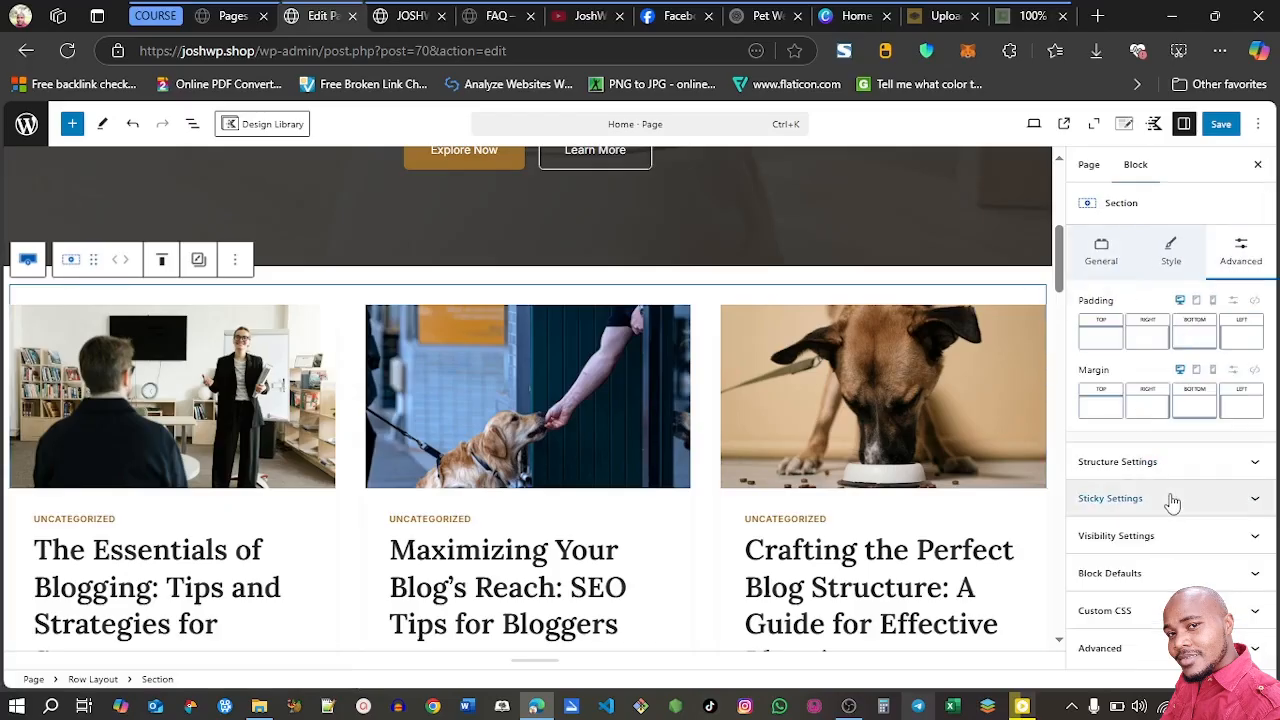
pyautogui.click(1142, 340)
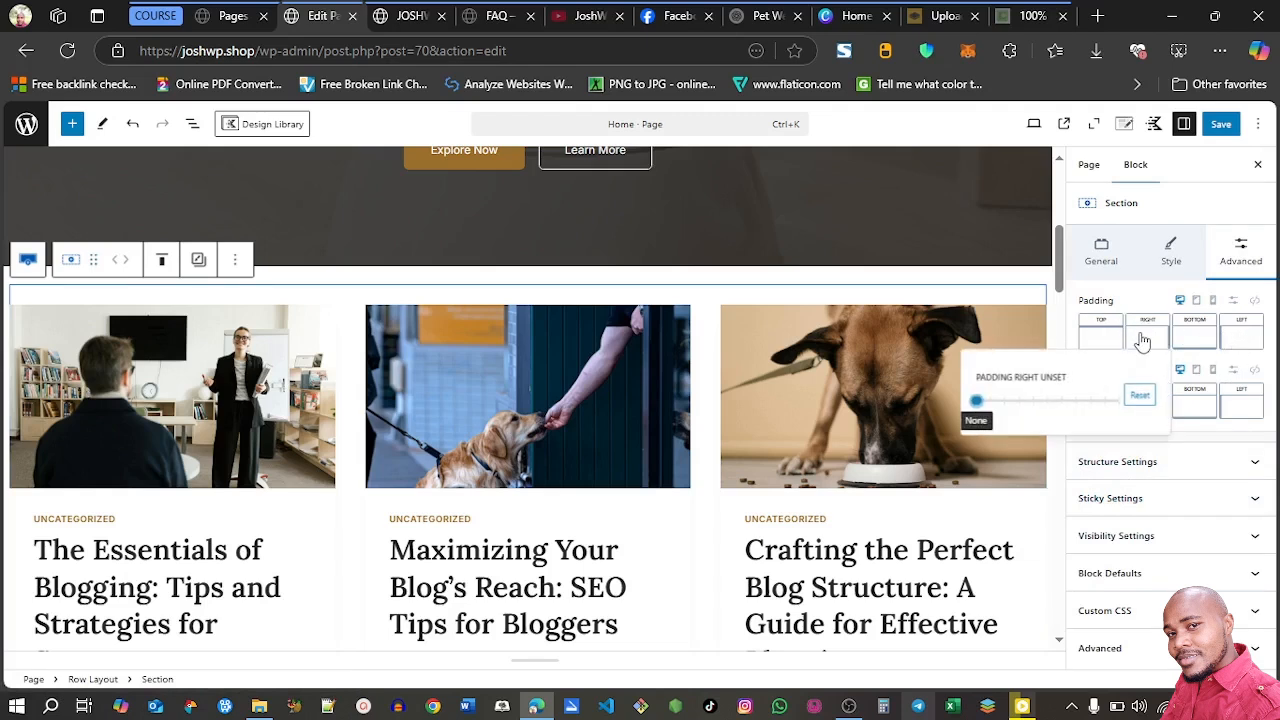
pyautogui.click(1005, 404)
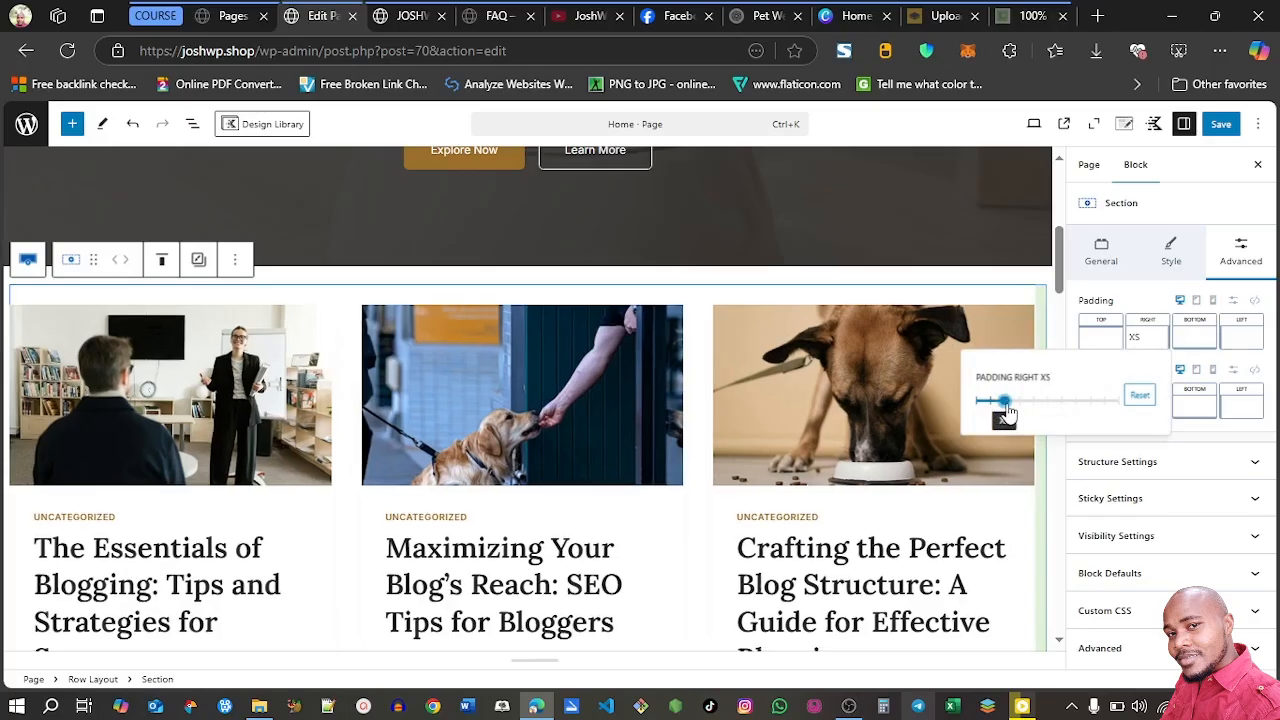
pyautogui.moveTo(1006, 412); pyautogui.dragTo(1019, 422)
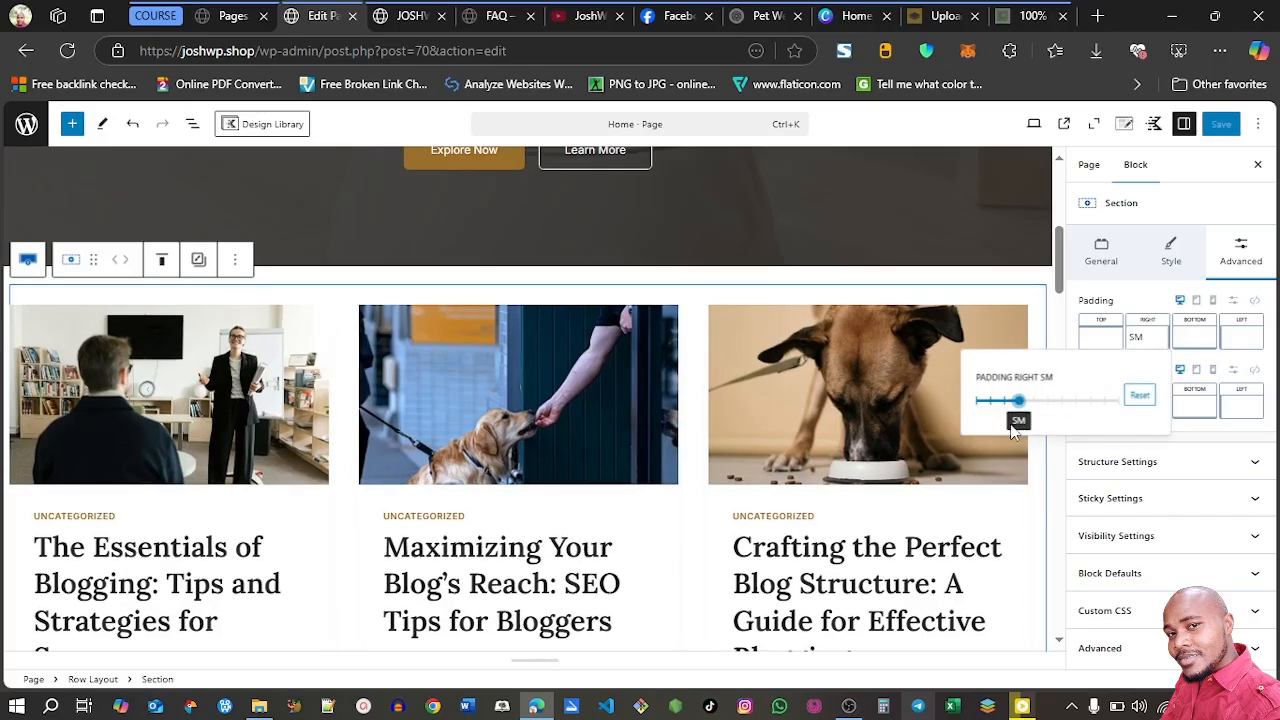
pyautogui.click(1240, 338)
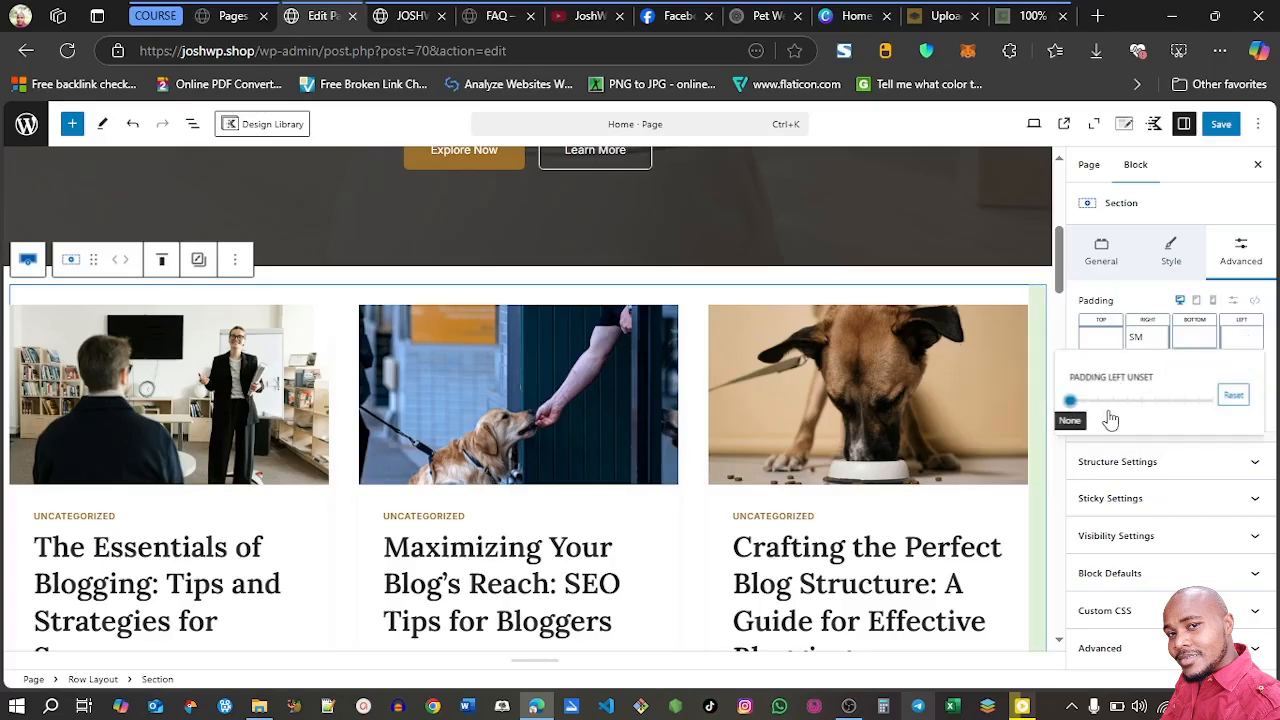
pyautogui.click(1113, 402)
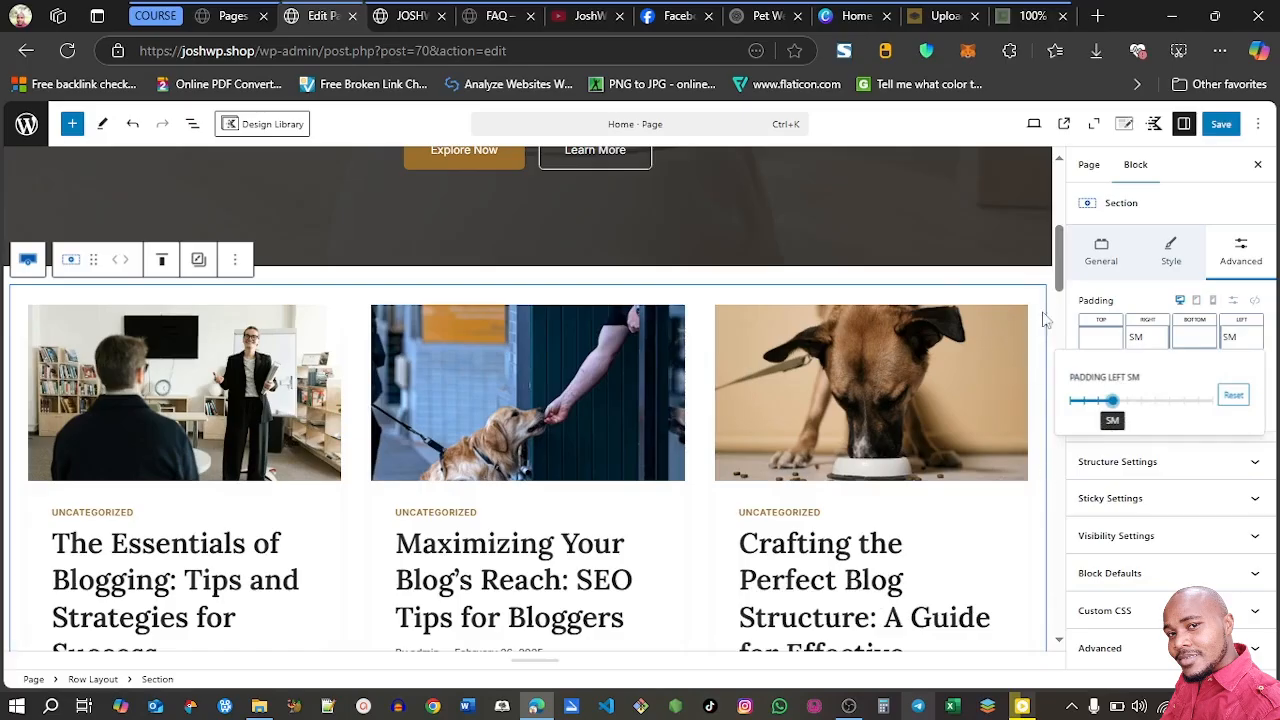
# Add a centered Text (Adv) heading reading "Latest Posts" between the Home page's hero and the blog posts section
pyautogui.moveTo(1059, 284)
pyautogui.mouseDown()
pyautogui.moveTo(1059, 311)
pyautogui.moveTo(1059, 276)
pyautogui.mouseUp()
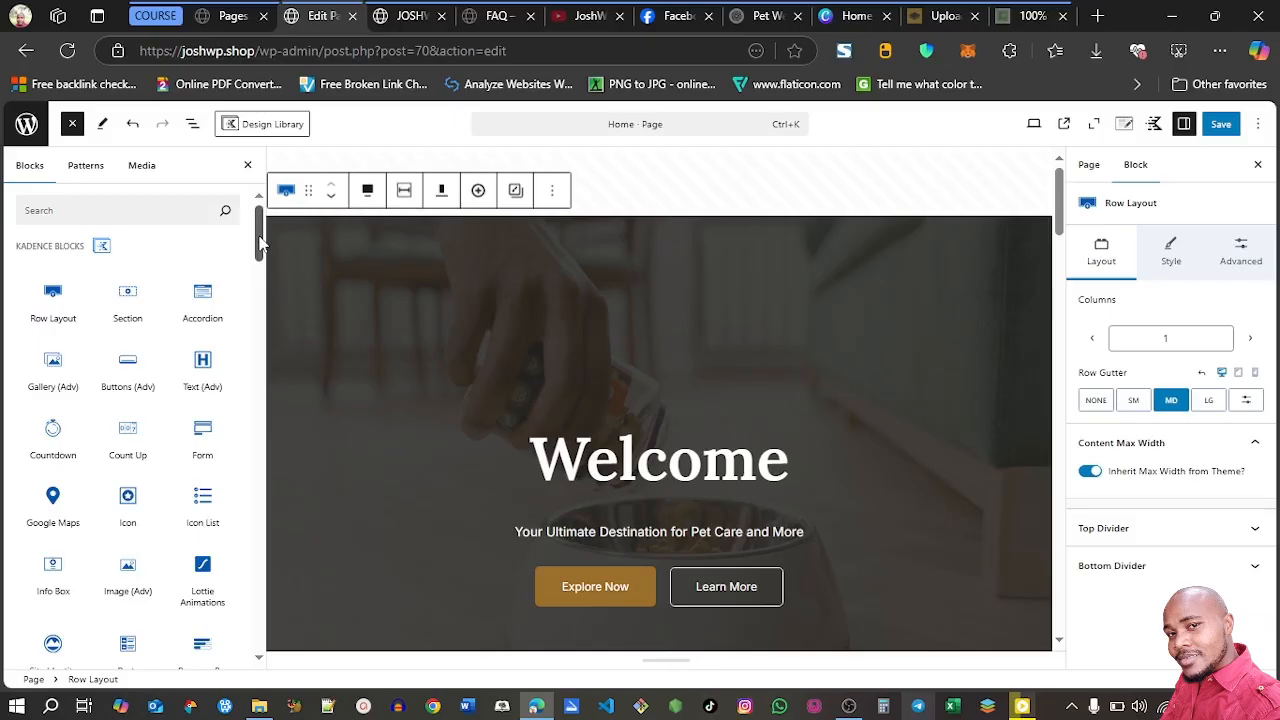
pyautogui.moveTo(259, 241)
pyautogui.mouseDown()
pyautogui.moveTo(260, 277)
pyautogui.moveTo(259, 245)
pyautogui.mouseUp()
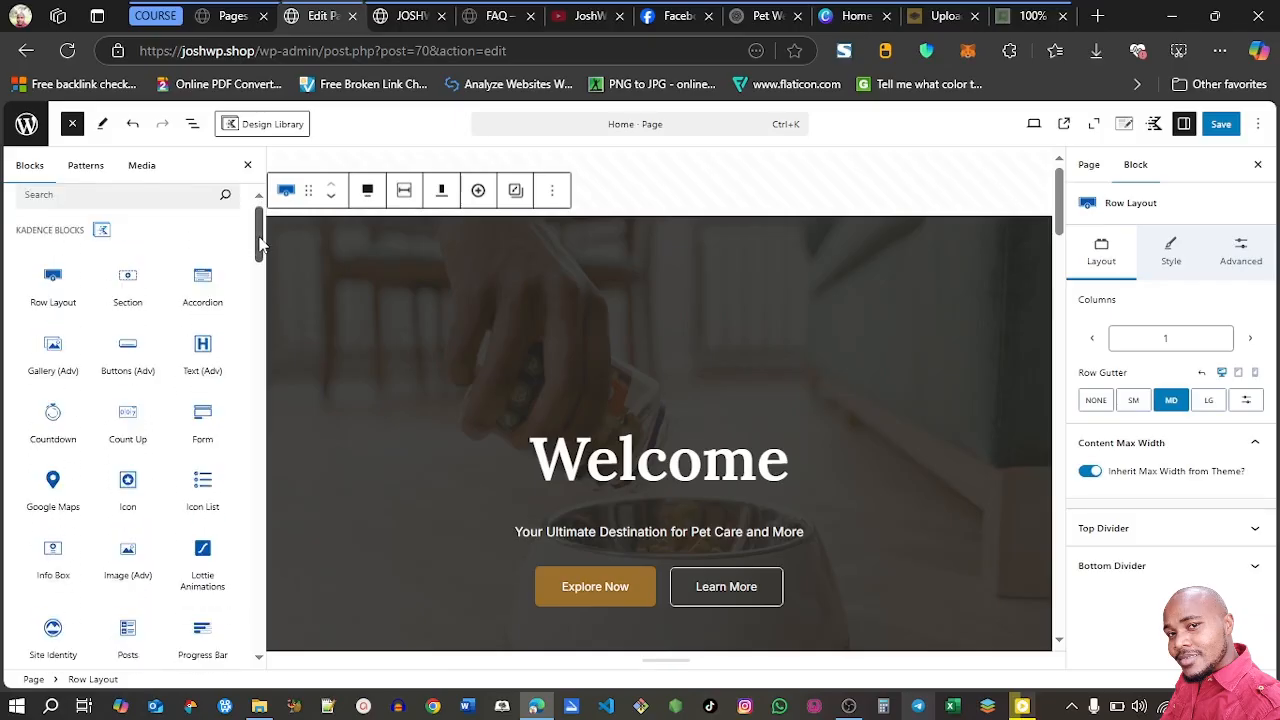
pyautogui.click(209, 376)
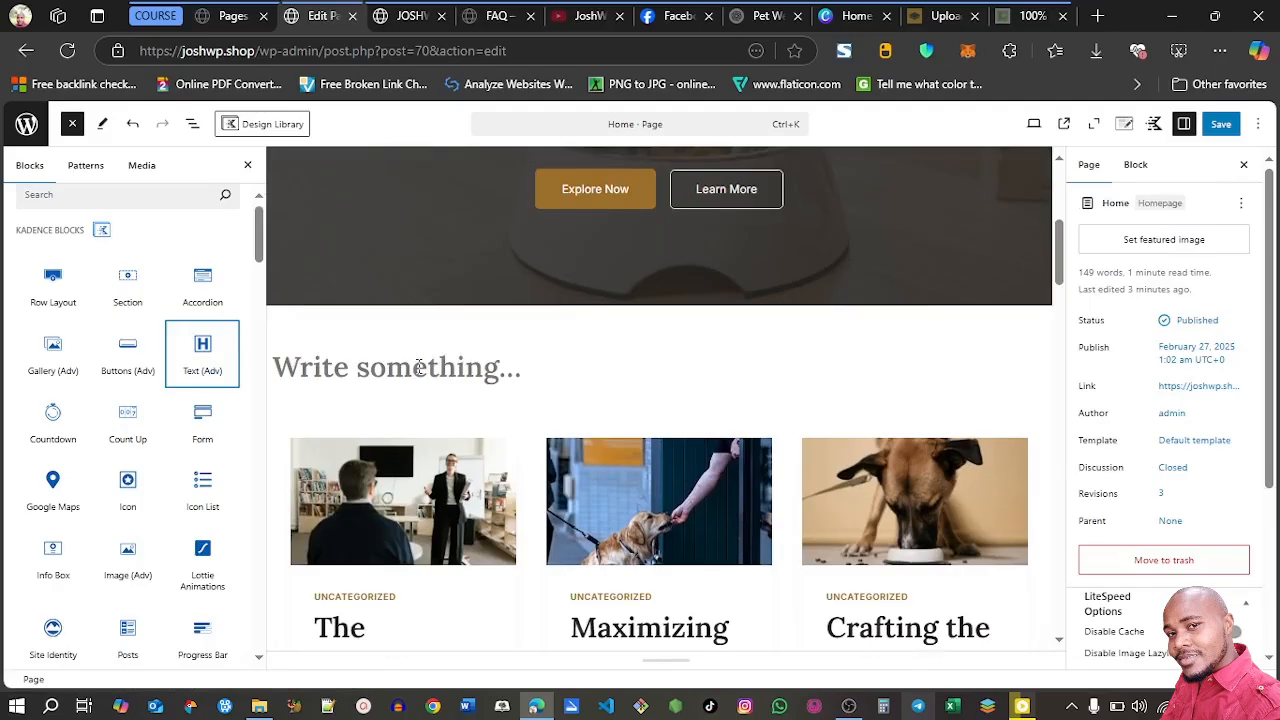
pyautogui.click(419, 366)
pyautogui.click(409, 323)
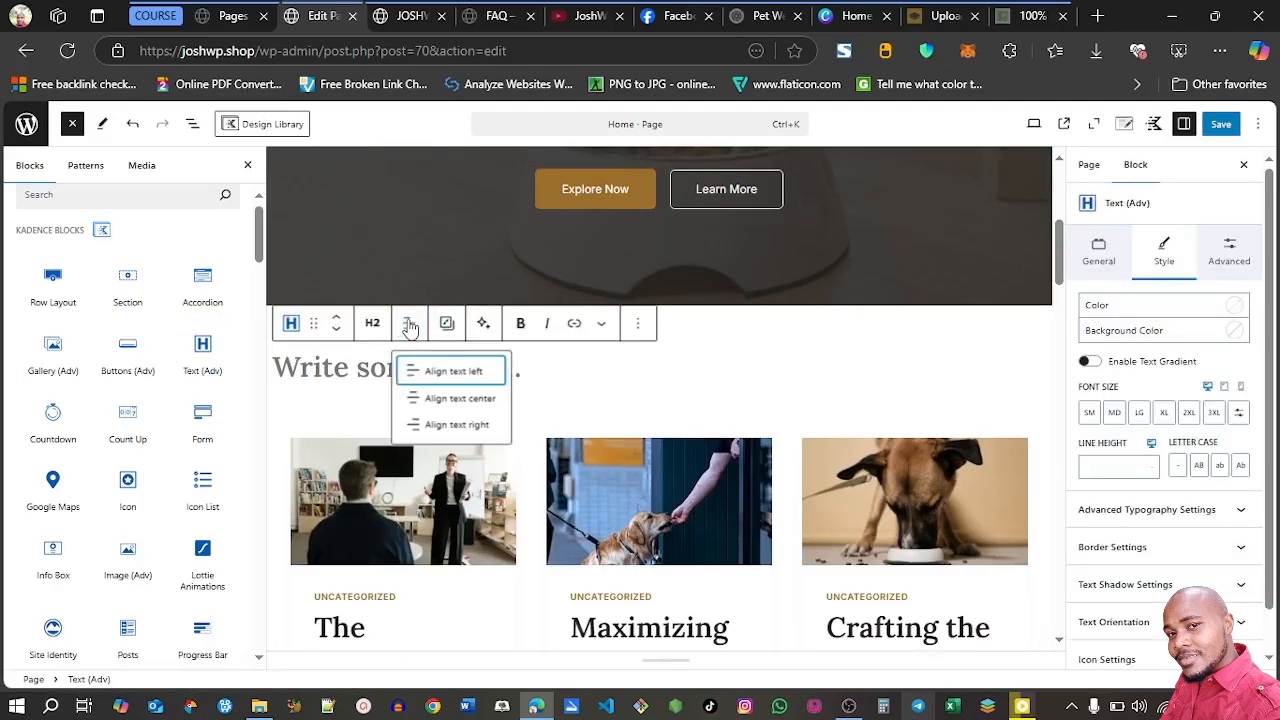
pyautogui.click(452, 398)
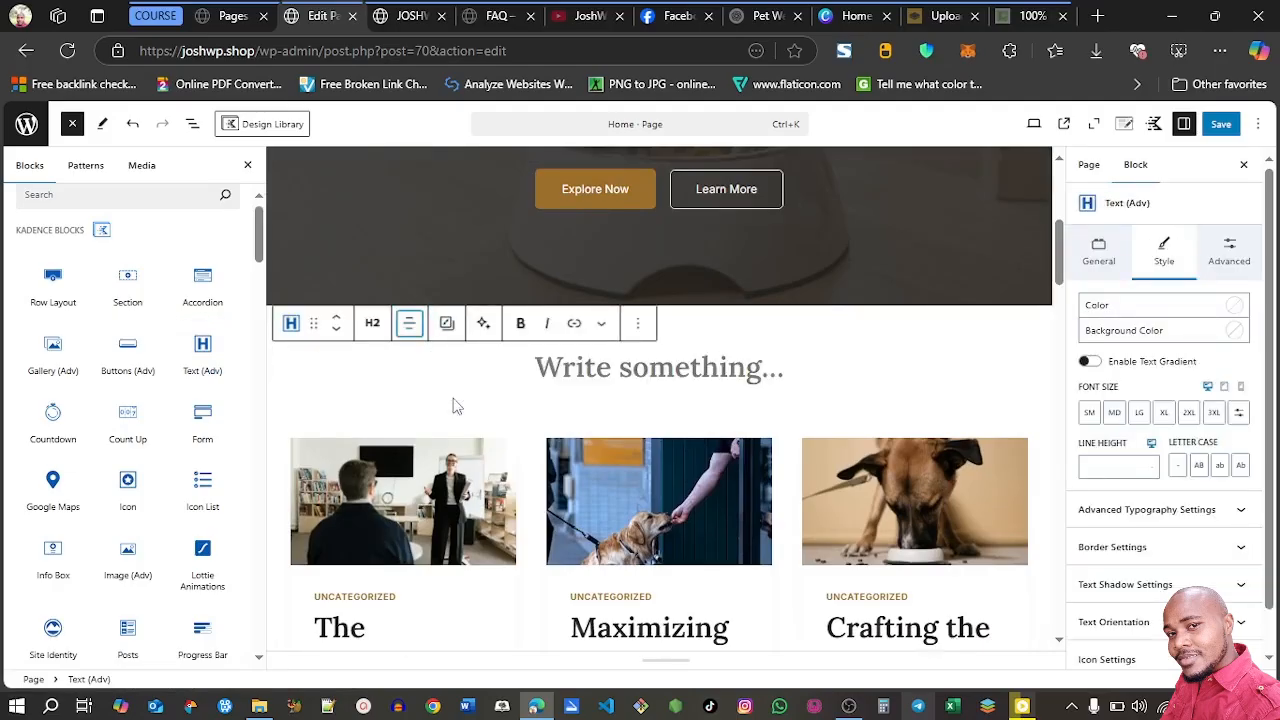
pyautogui.click(589, 373)
pyautogui.write('Latest Posts')
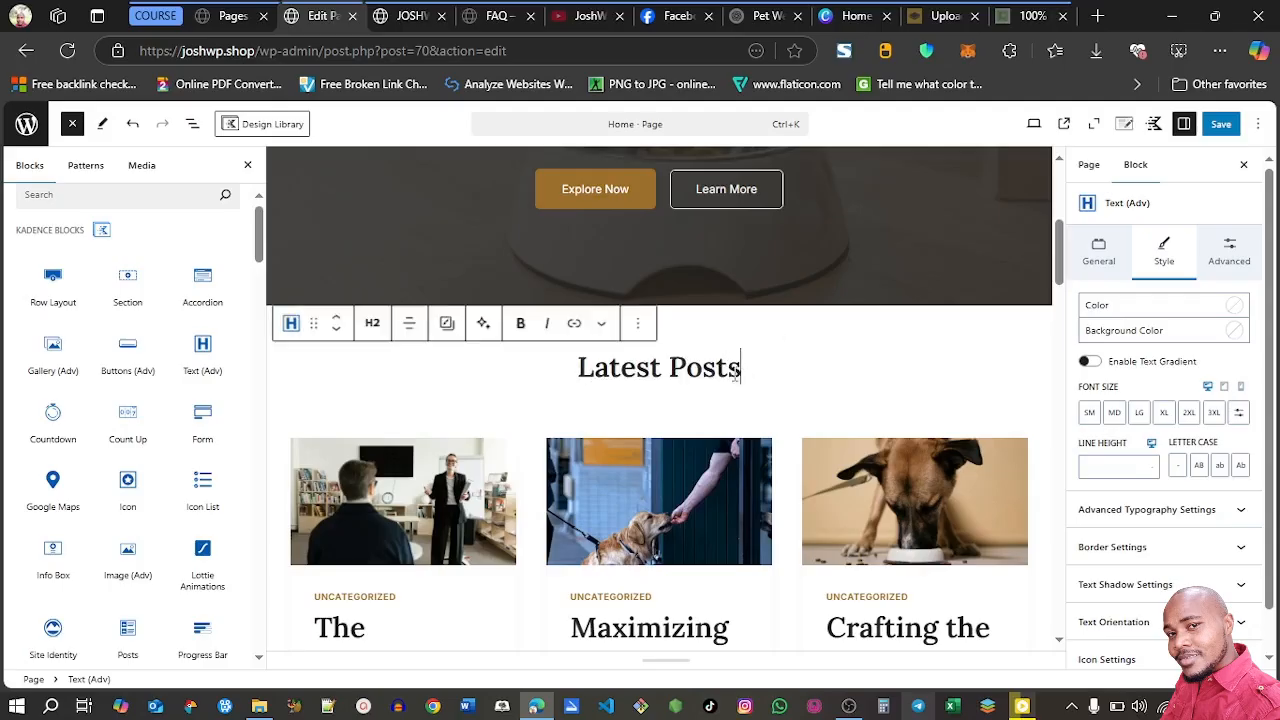
# Set the Latest Posts heading's font size to MD
pyautogui.click(1092, 415)
pyautogui.click(1114, 414)
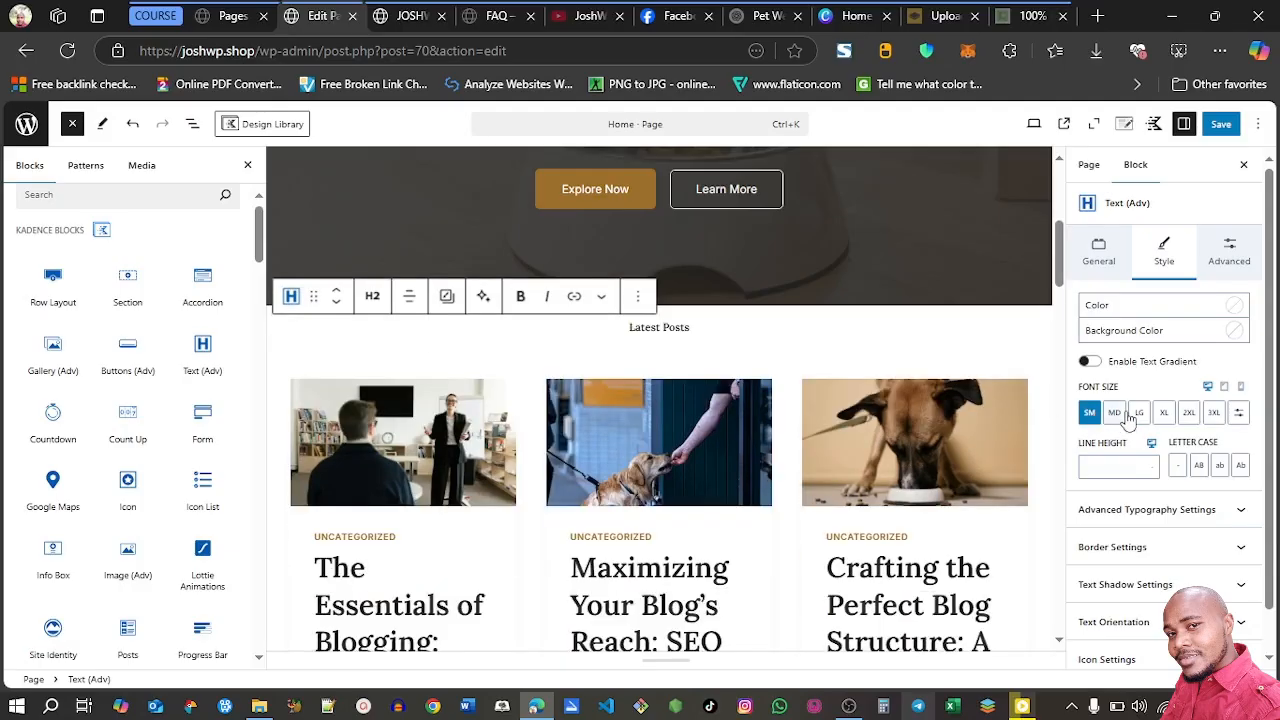
pyautogui.click(1138, 414)
pyautogui.click(1115, 415)
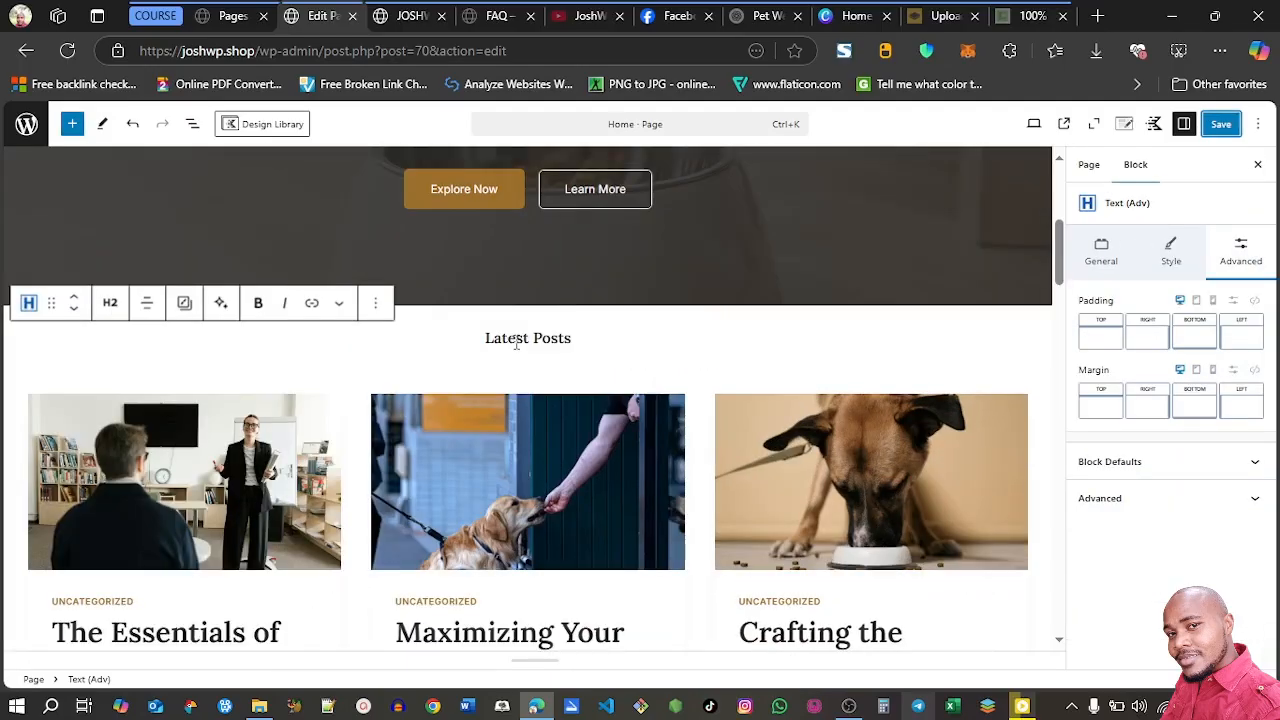
# Make the Latest Posts heading bold and save the Home page
pyautogui.tripleClick(516, 340)
pyautogui.click(258, 304)
pyautogui.click(607, 339)
pyautogui.click(1221, 126)
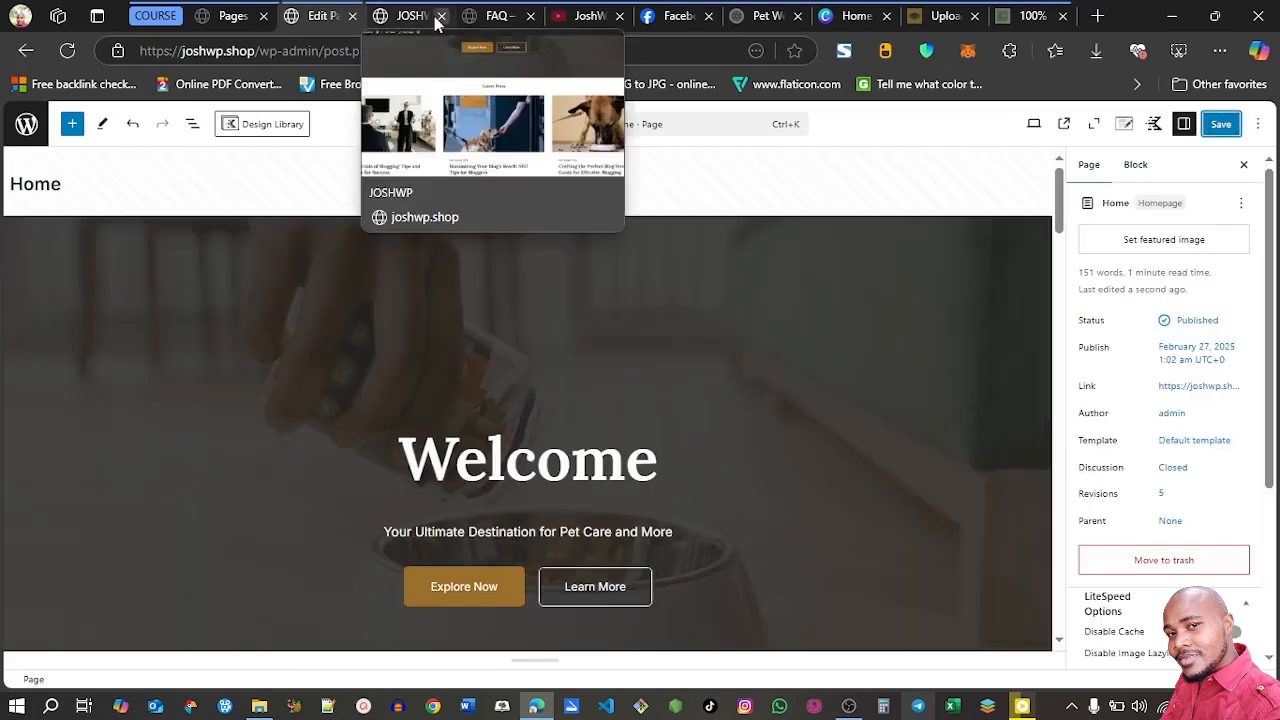
# Close the live site preview and open the Contact page for editing in a new browser tab
pyautogui.click(440, 16)
pyautogui.click(234, 17)
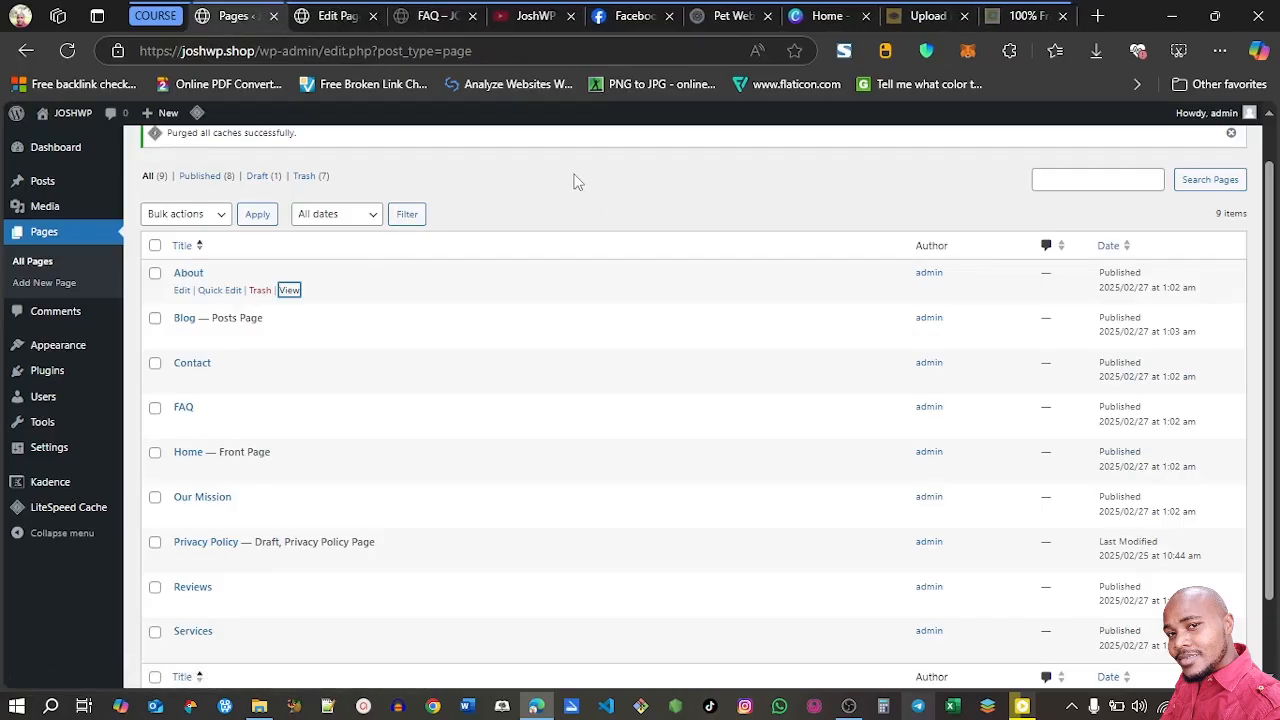
pyautogui.click(205, 366)
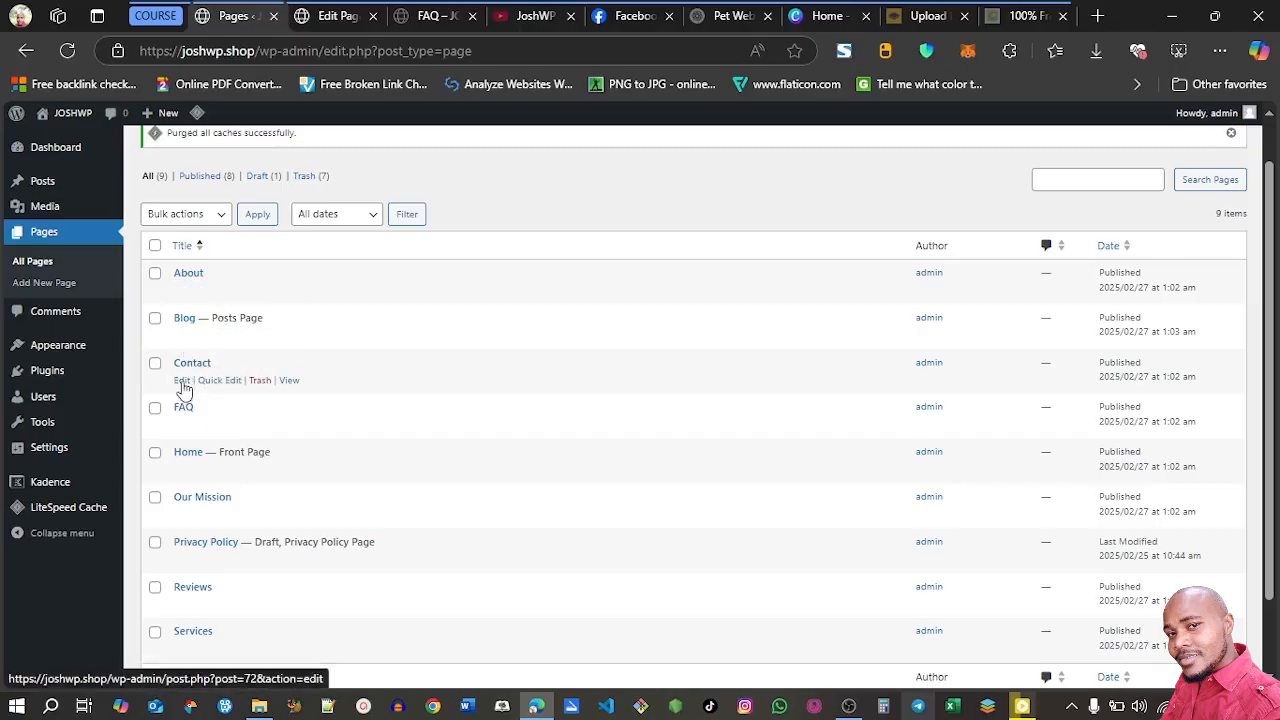
pyautogui.rightClick(182, 388)
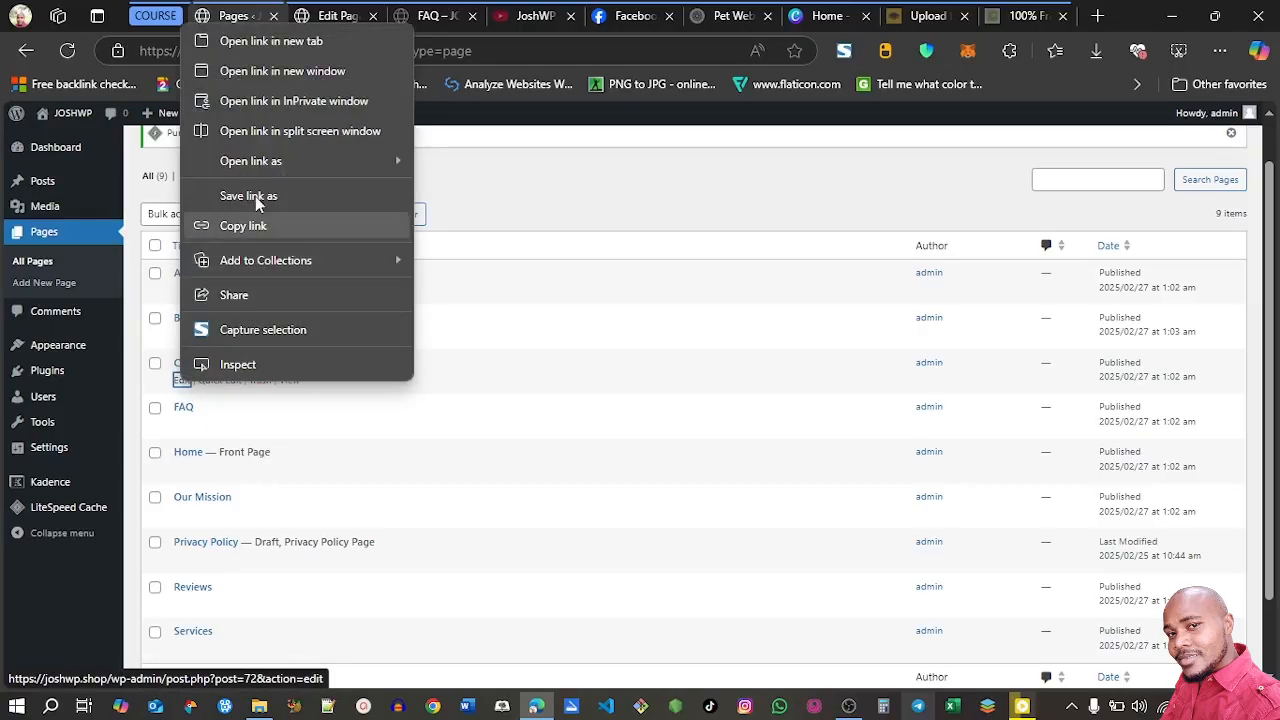
pyautogui.click(265, 40)
# Delete the Google Maps block showing Los Angeles from the Contact page
pyautogui.moveTo(1058, 192); pyautogui.dragTo(1056, 228)
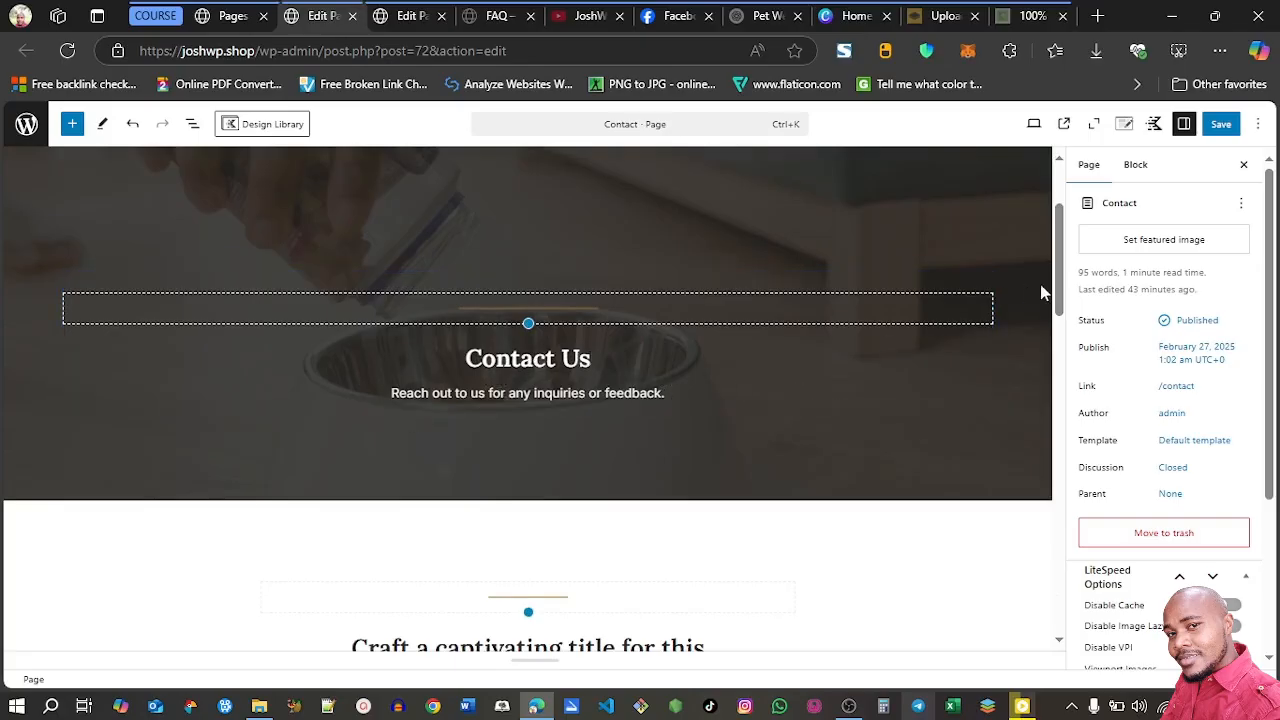
pyautogui.moveTo(1056, 283); pyautogui.dragTo(1066, 548)
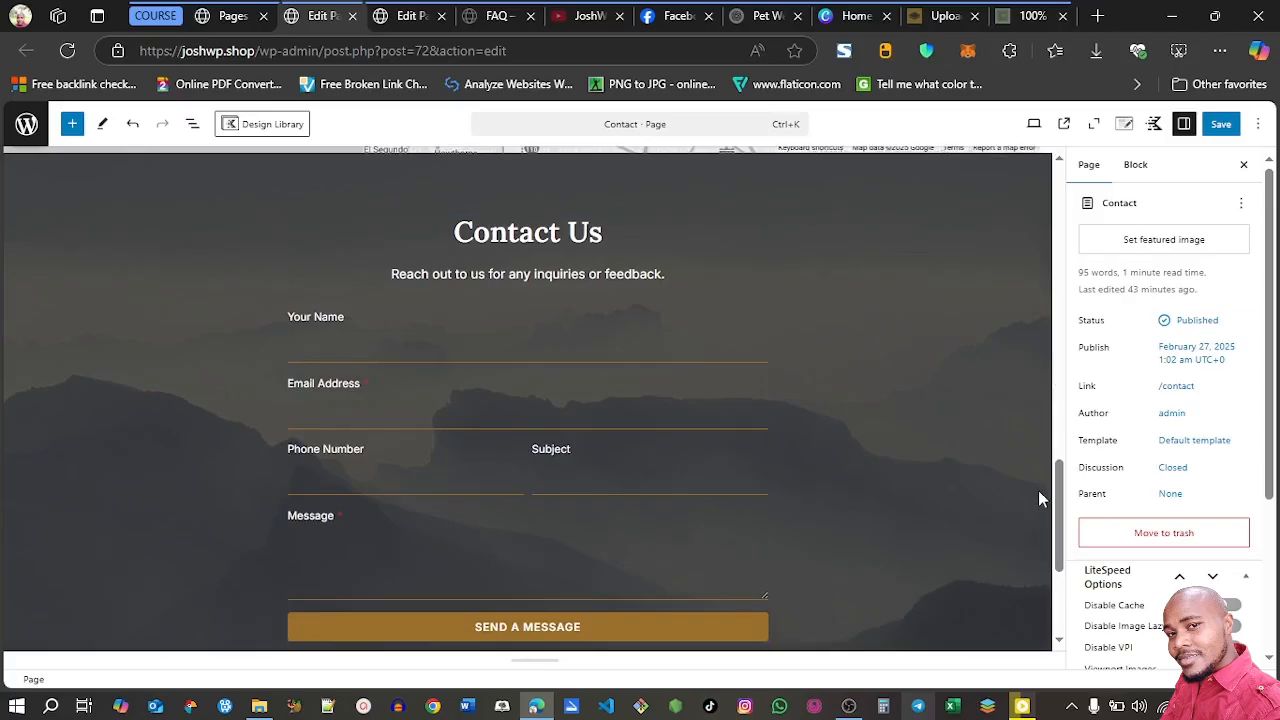
pyautogui.moveTo(1062, 520); pyautogui.dragTo(1066, 432)
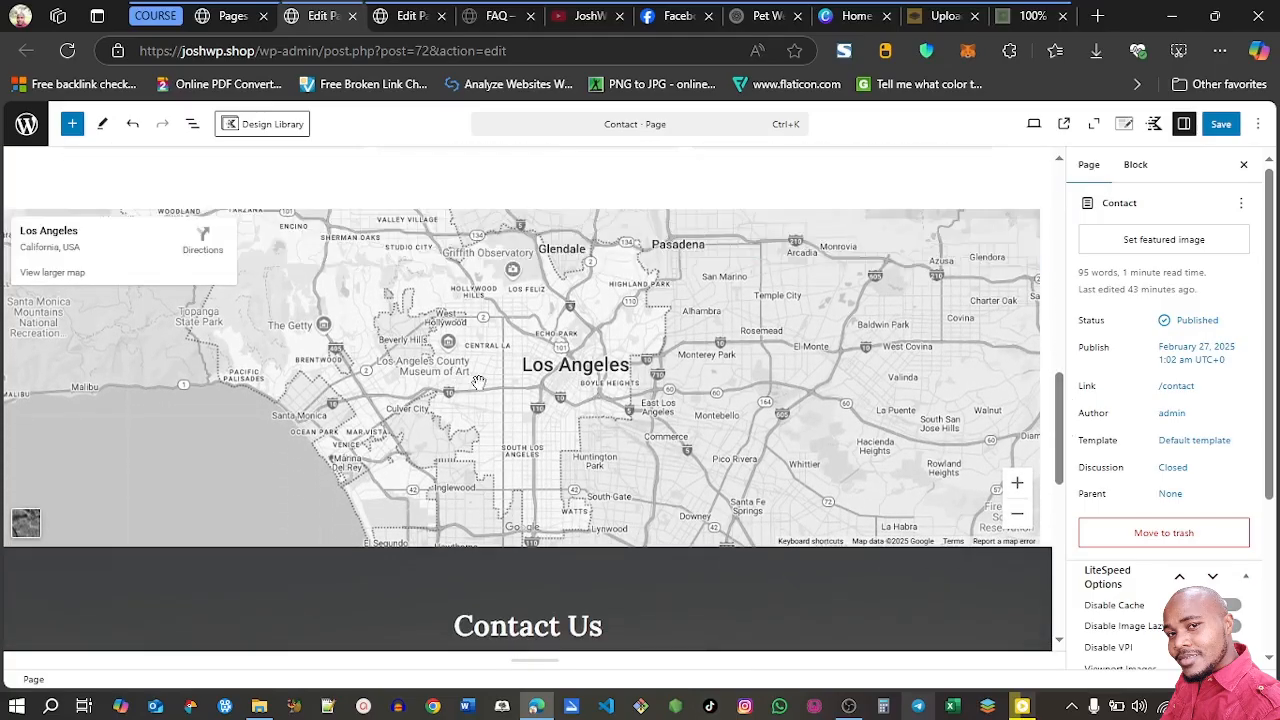
pyautogui.moveTo(546, 236)
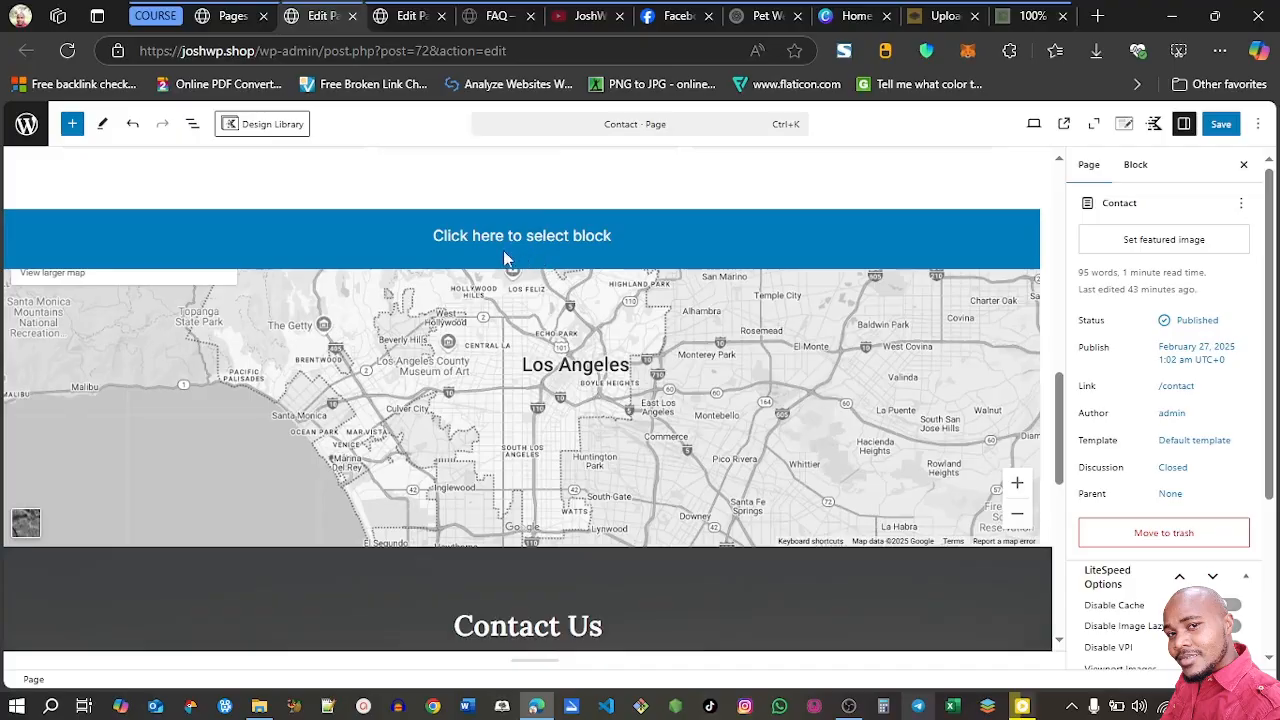
pyautogui.click(474, 235)
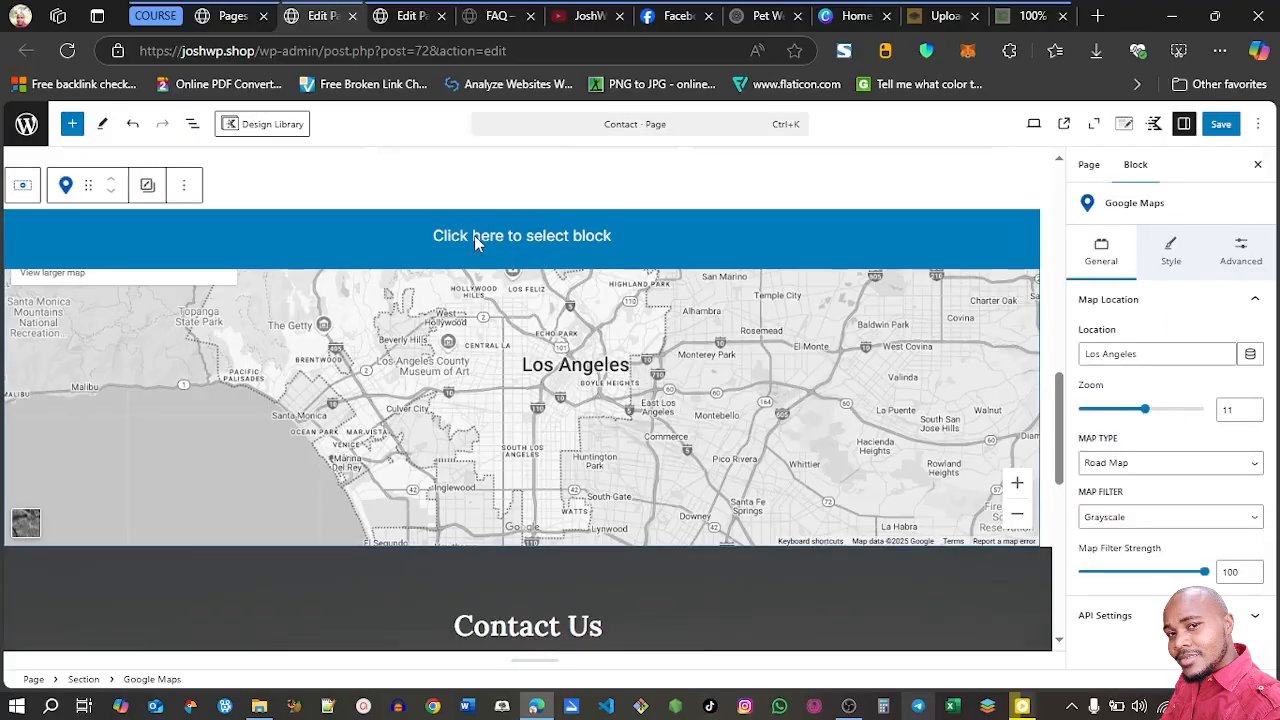
pyautogui.click(183, 185)
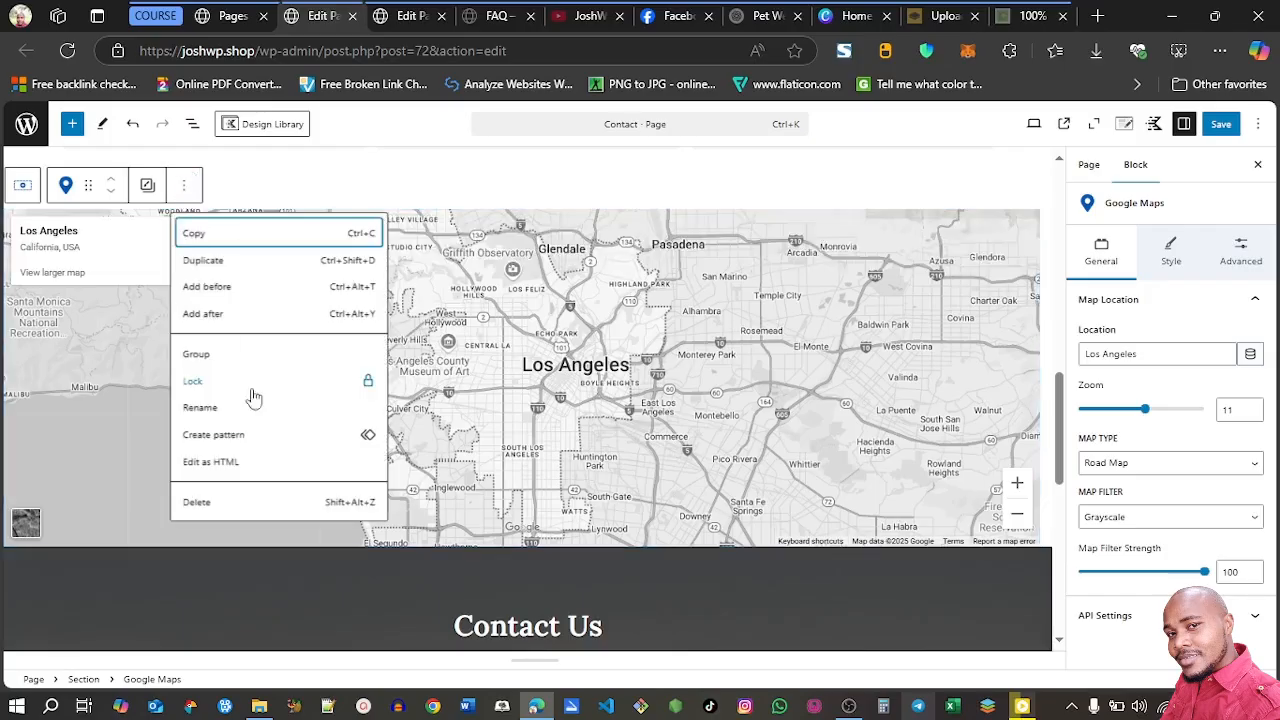
pyautogui.click(222, 505)
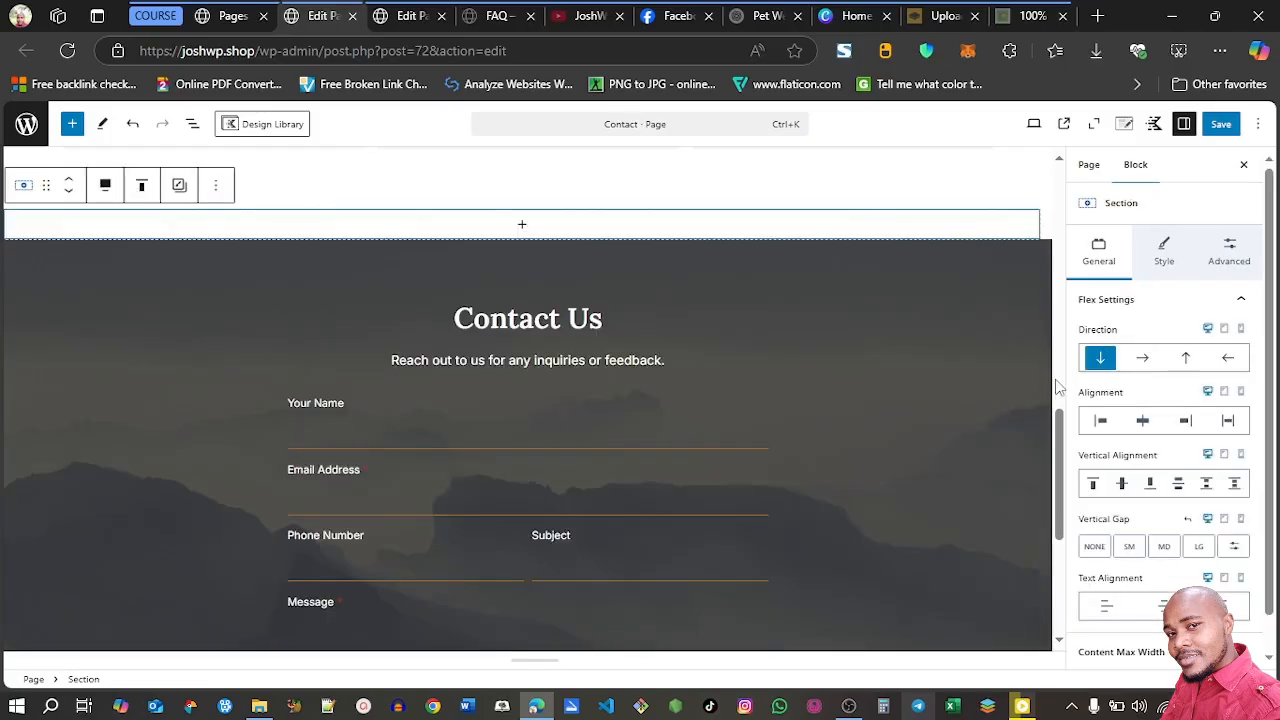
# Delete the Contact page row with the "Craft a captivating title" placeholder heading and its three Add a Title cards
pyautogui.moveTo(1059, 460); pyautogui.dragTo(1061, 288)
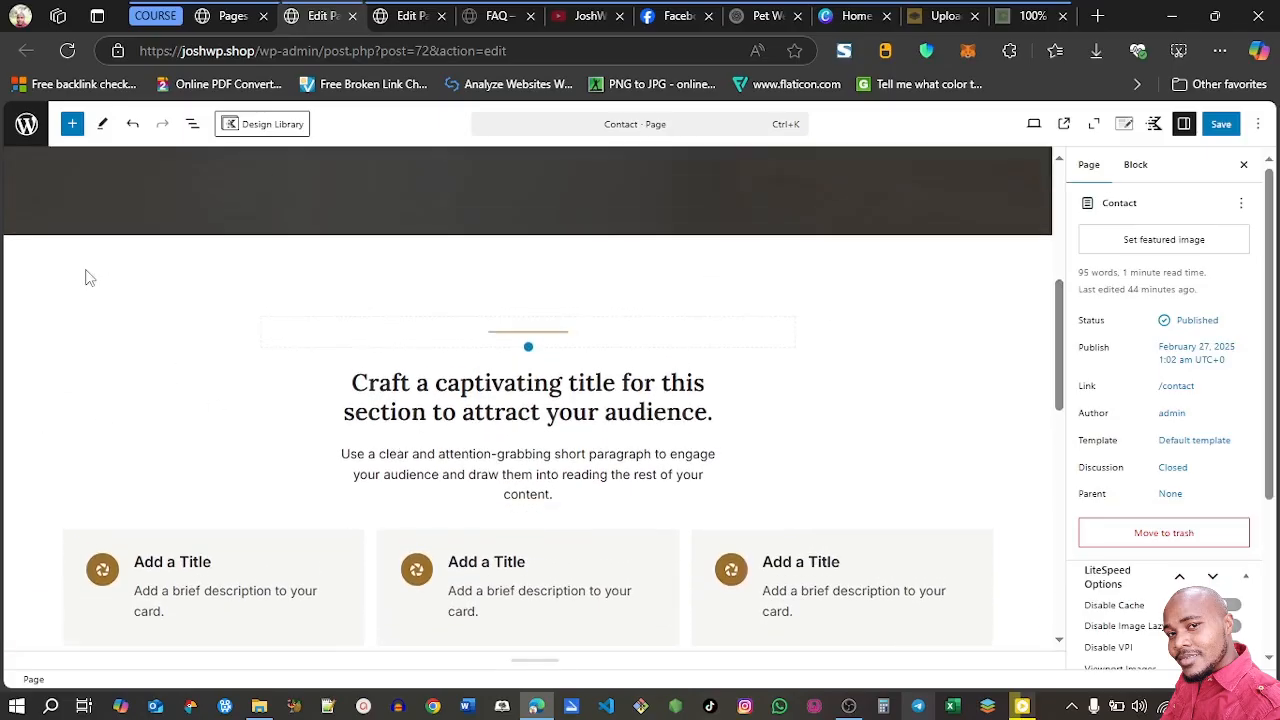
pyautogui.click(36, 260)
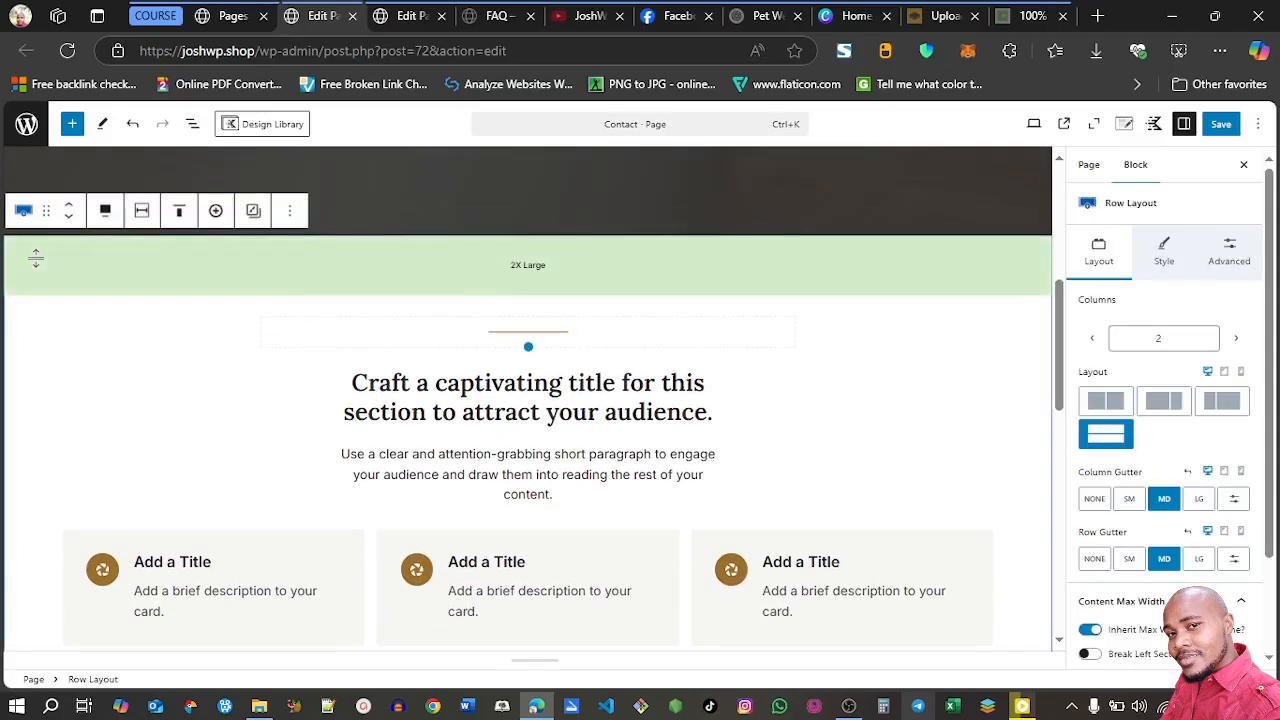
pyautogui.click(297, 216)
pyautogui.click(322, 527)
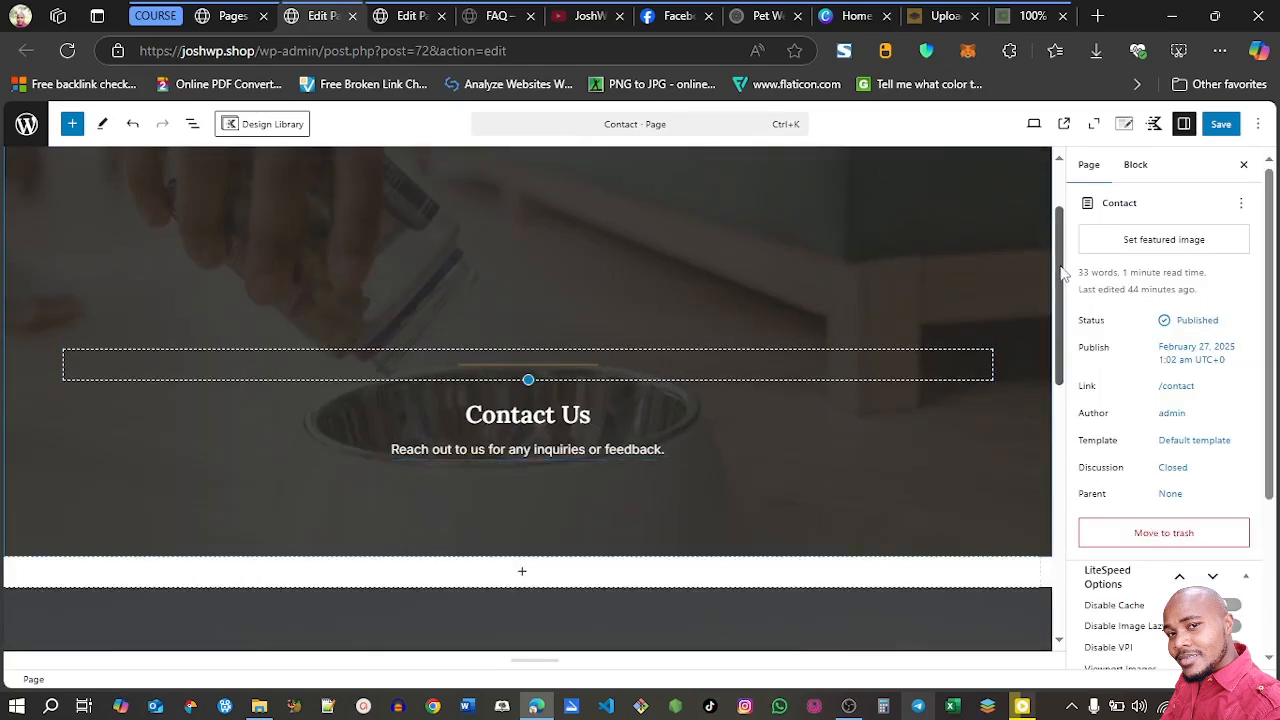
# Remove the Phone Number field from the Contact Us form
pyautogui.scroll(-5, 1065, 272)
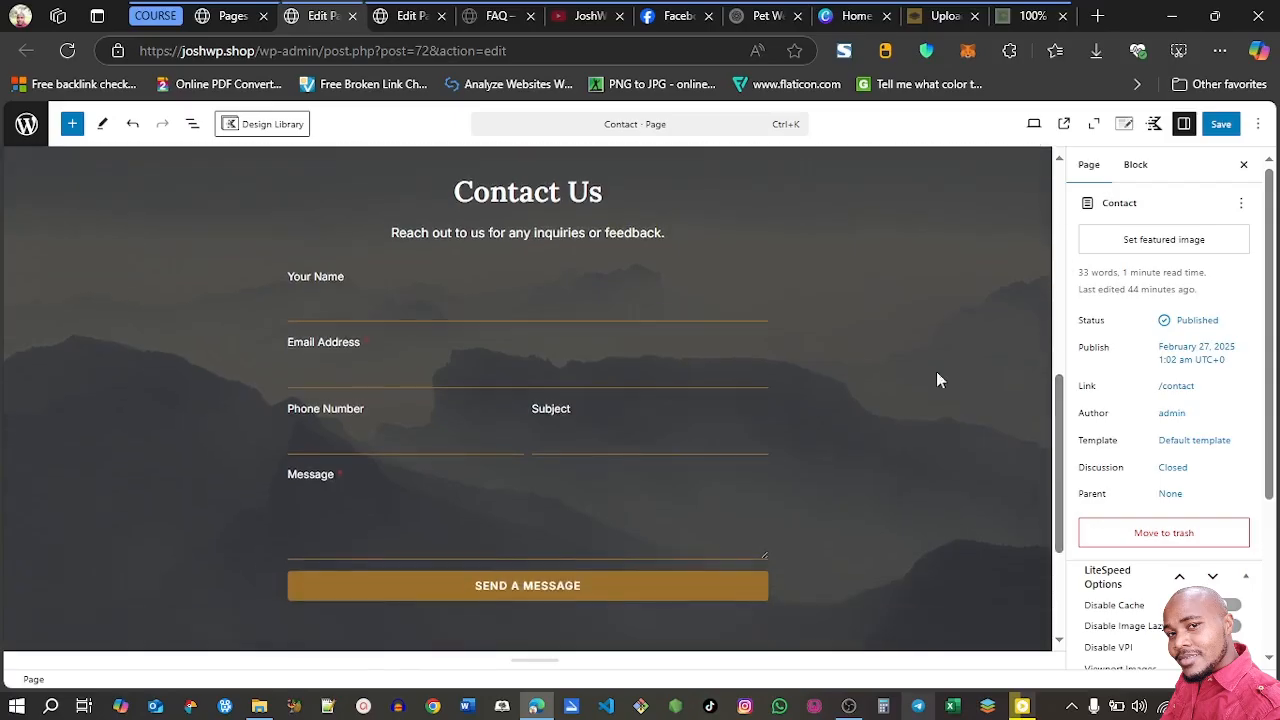
pyautogui.scroll(-2, 1065, 455)
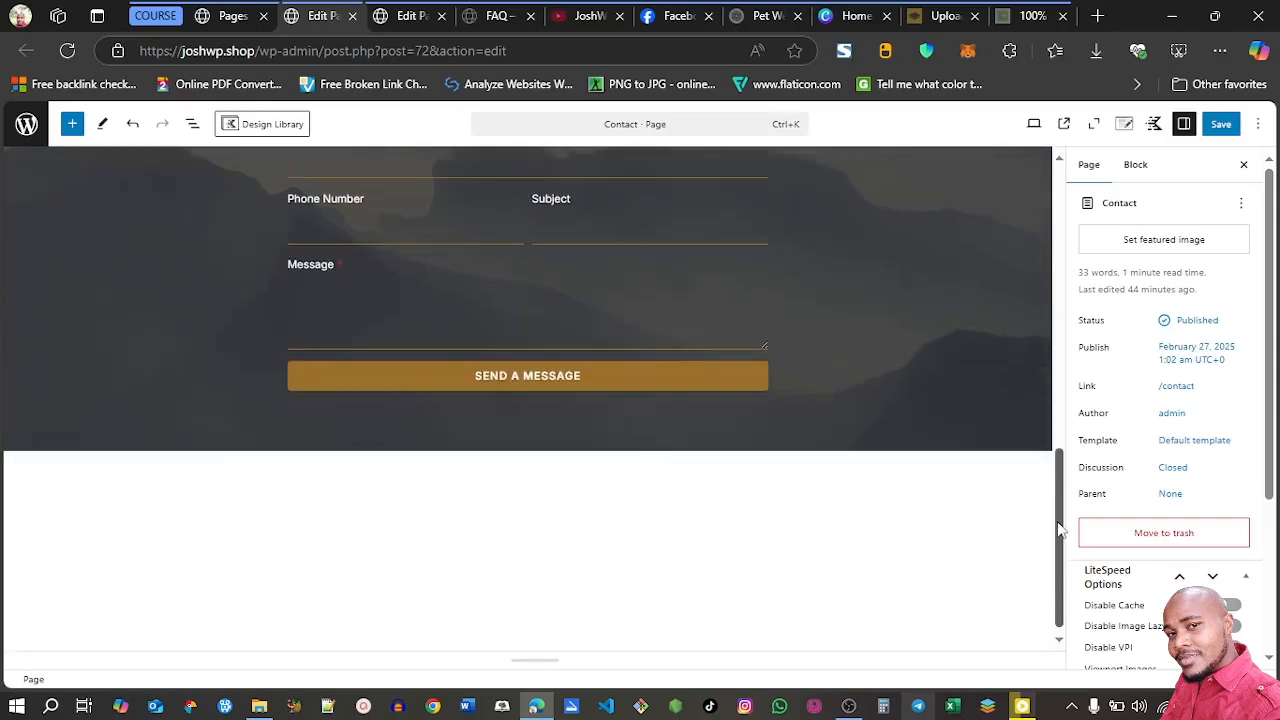
pyautogui.scroll(2, 1060, 452)
pyautogui.moveTo(1050, 443); pyautogui.dragTo(1044, 429)
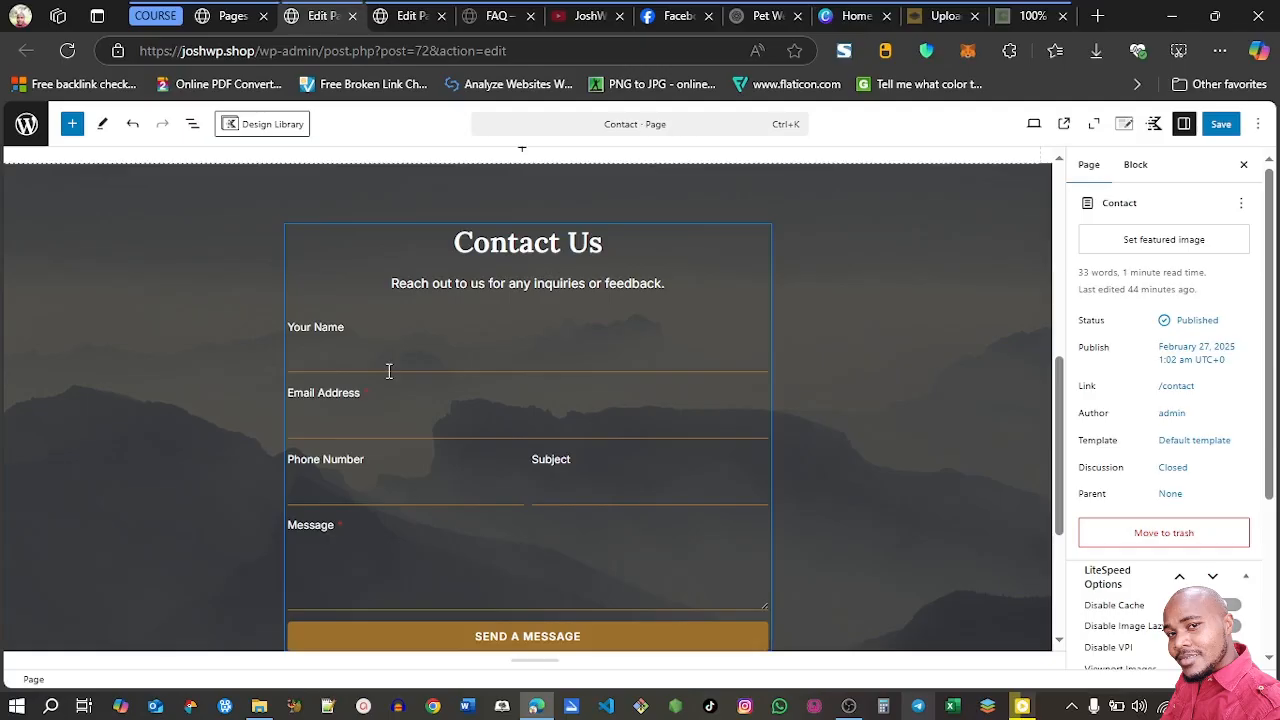
pyautogui.click(388, 476)
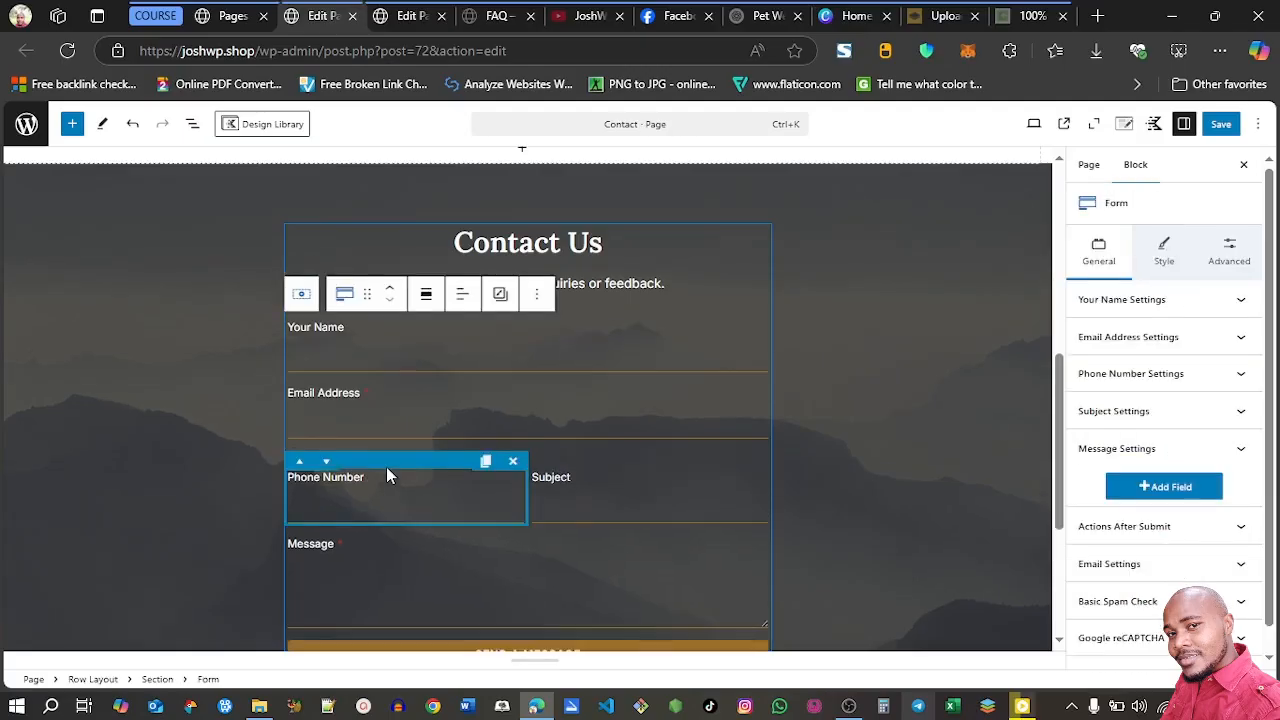
pyautogui.click(513, 462)
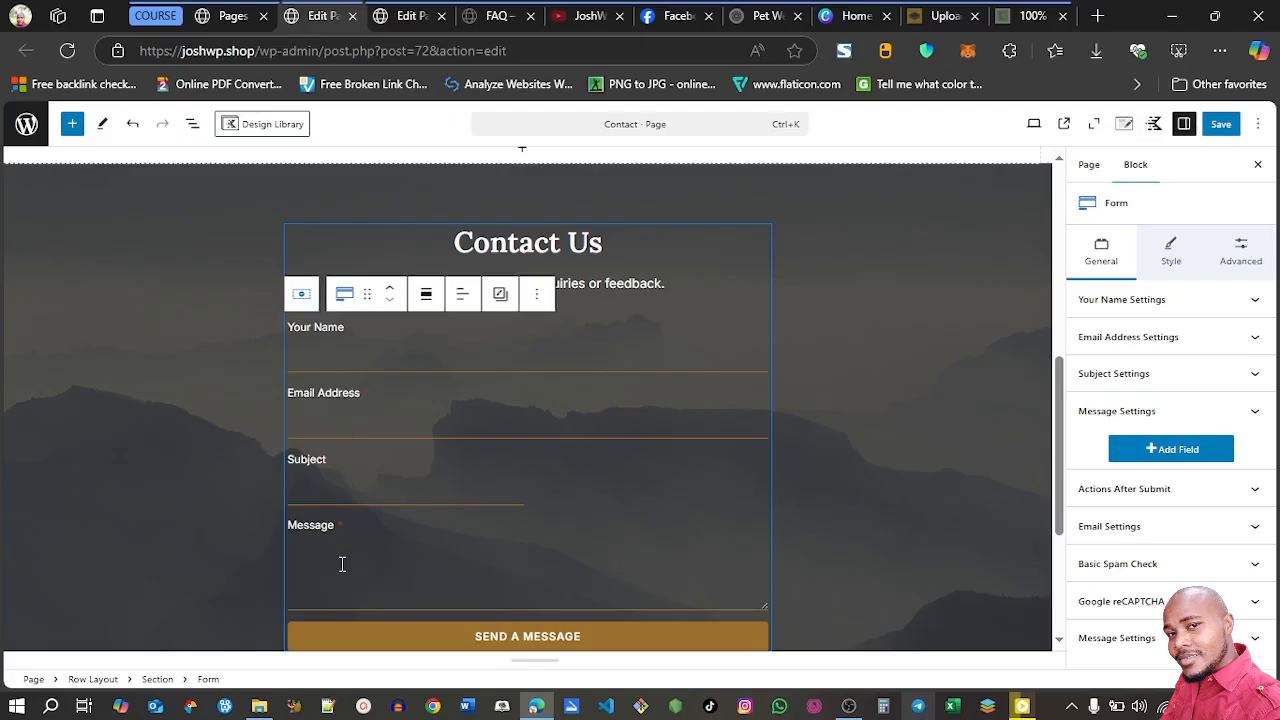
pyautogui.click(335, 487)
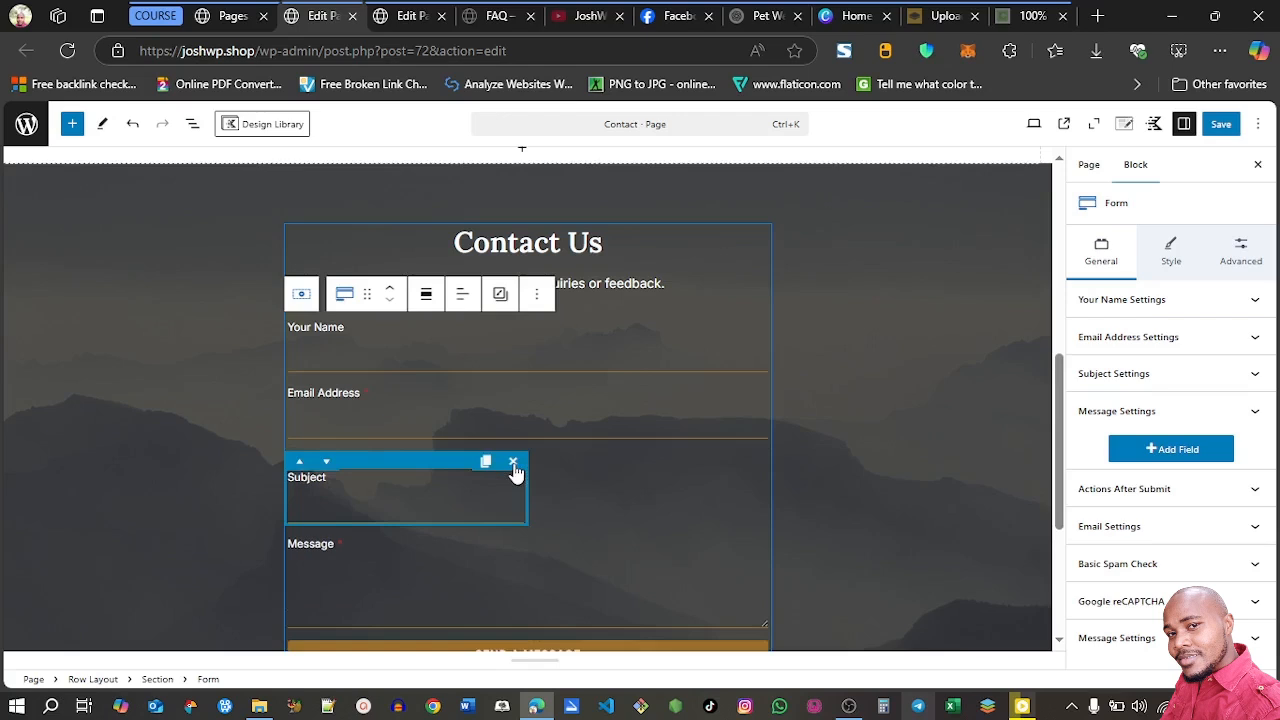
pyautogui.click(843, 515)
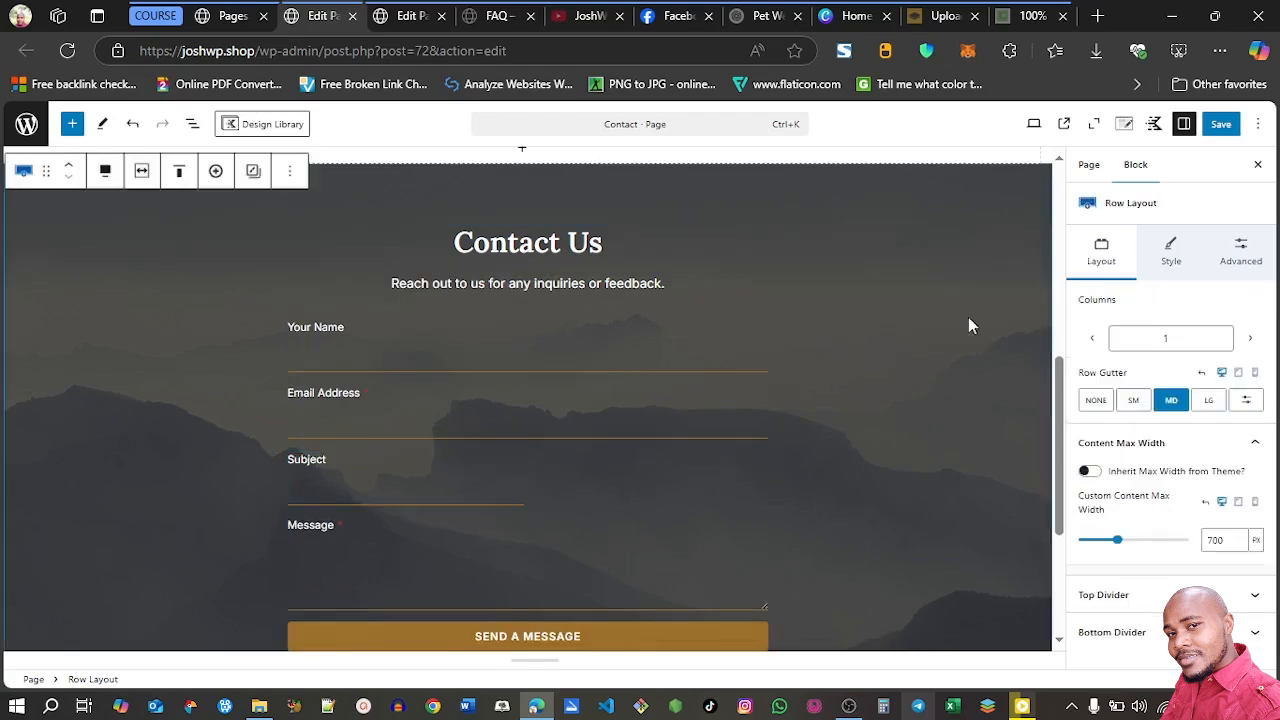
pyautogui.moveTo(1063, 388); pyautogui.dragTo(1063, 408)
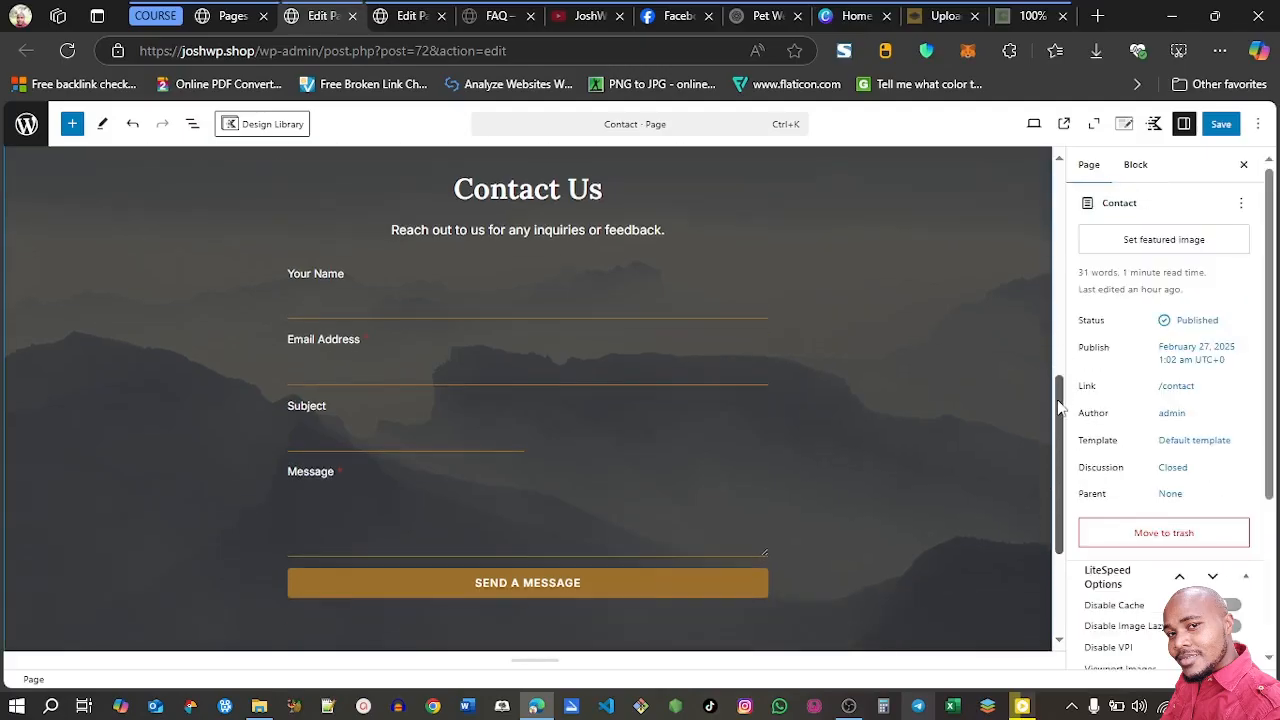
# Make the Contact Us form's Your Name field required, with its label shown
pyautogui.click(330, 287)
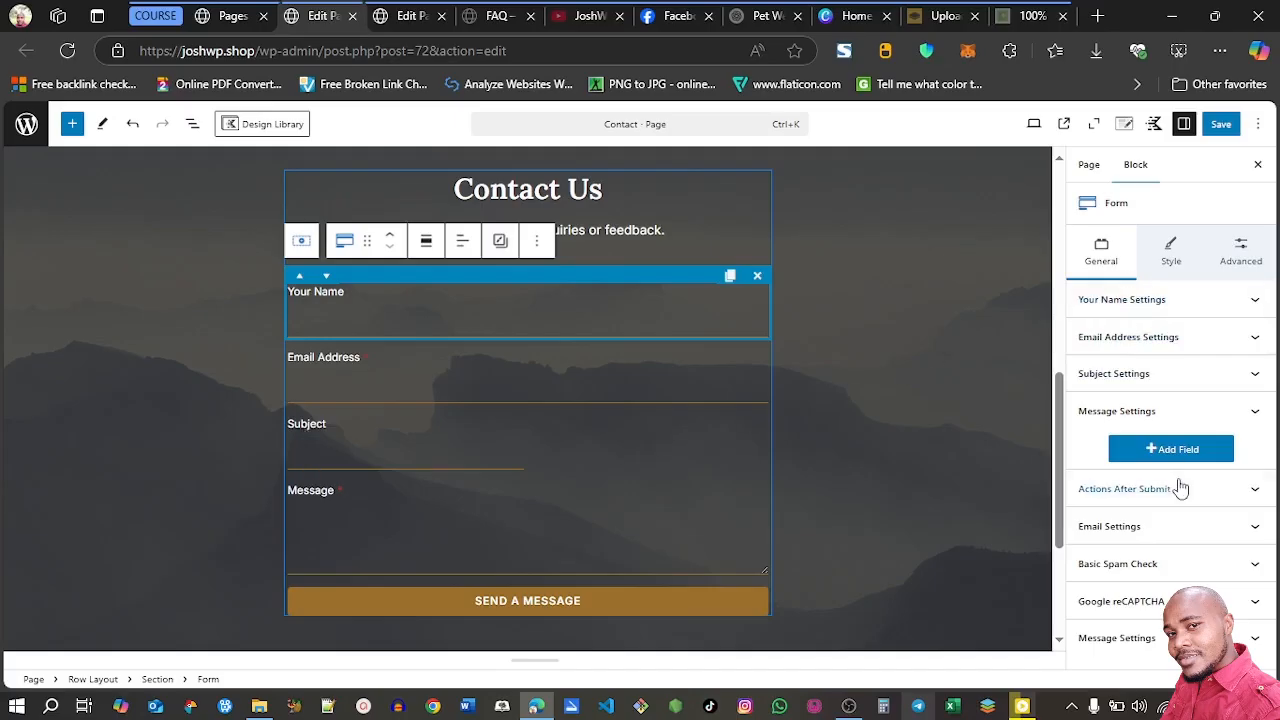
pyautogui.click(1254, 316)
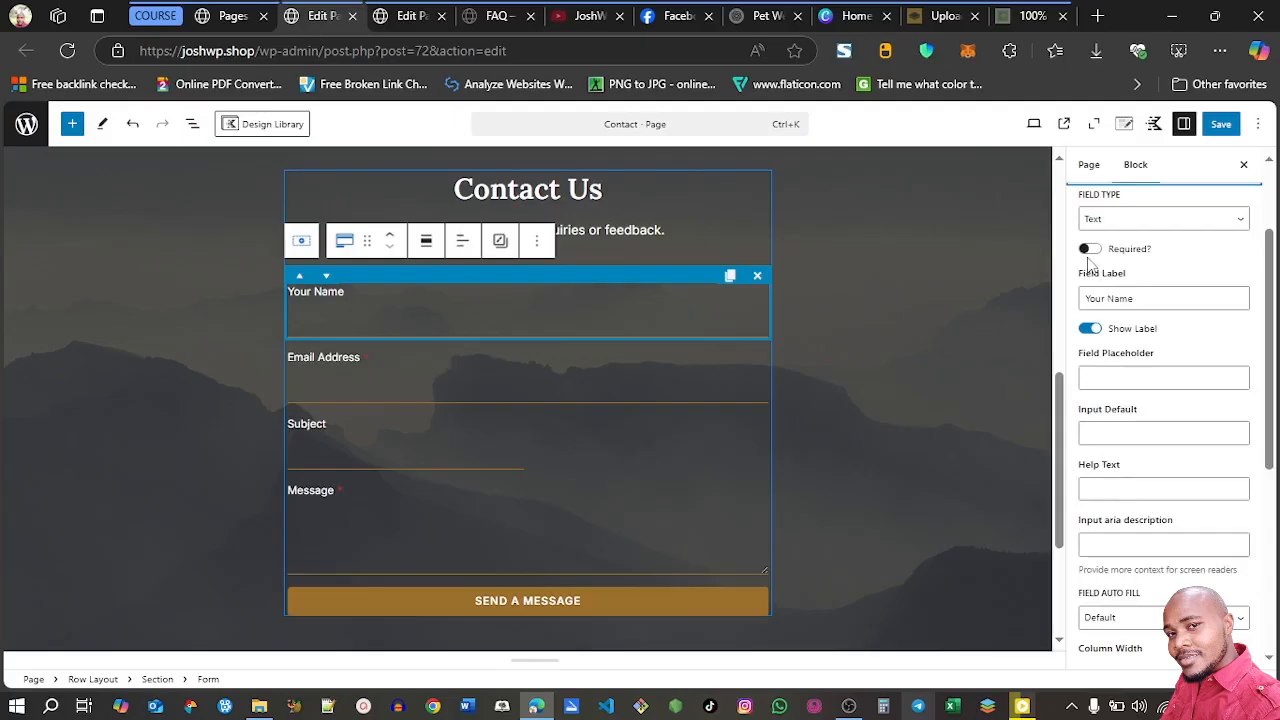
pyautogui.click(1090, 250)
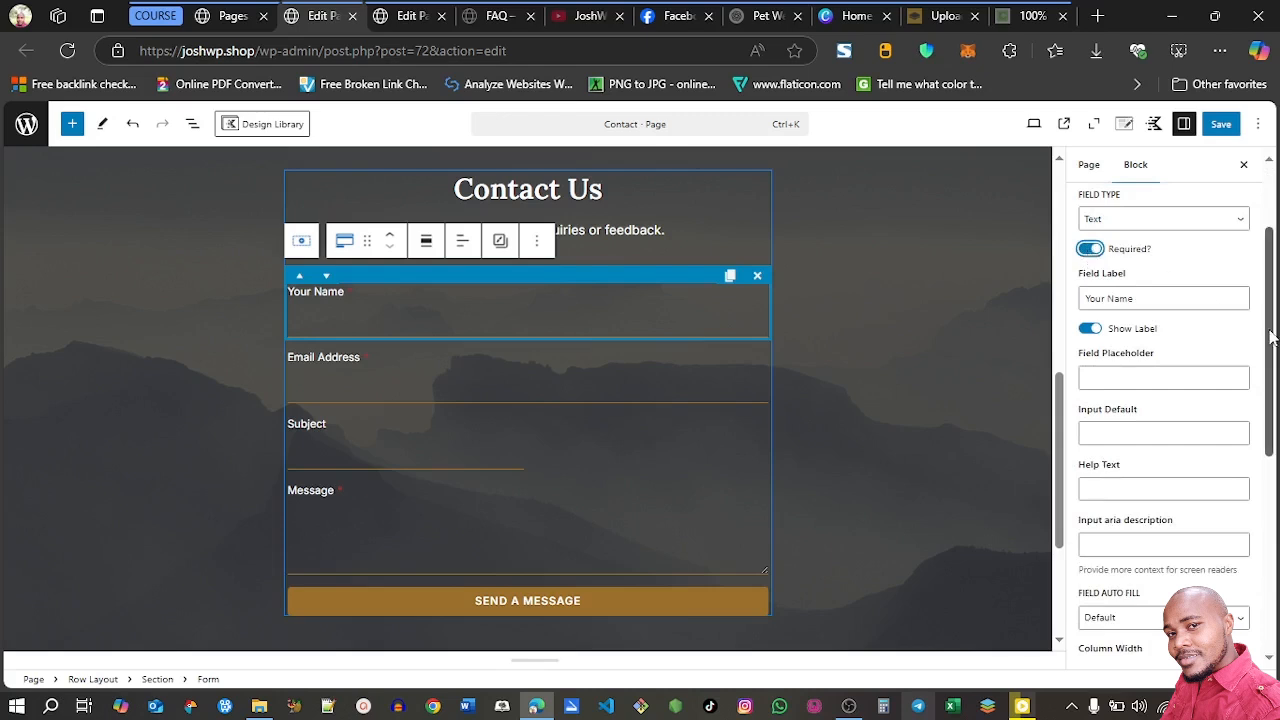
pyautogui.click(1092, 330)
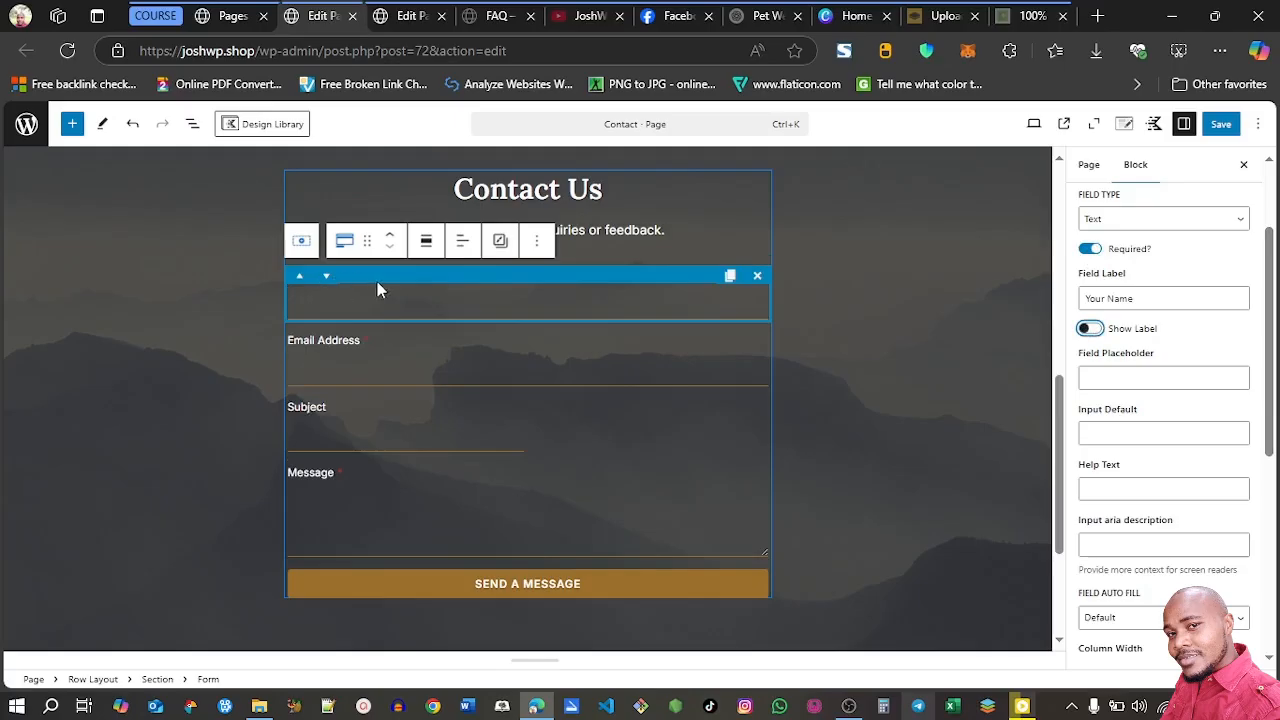
pyautogui.click(1090, 329)
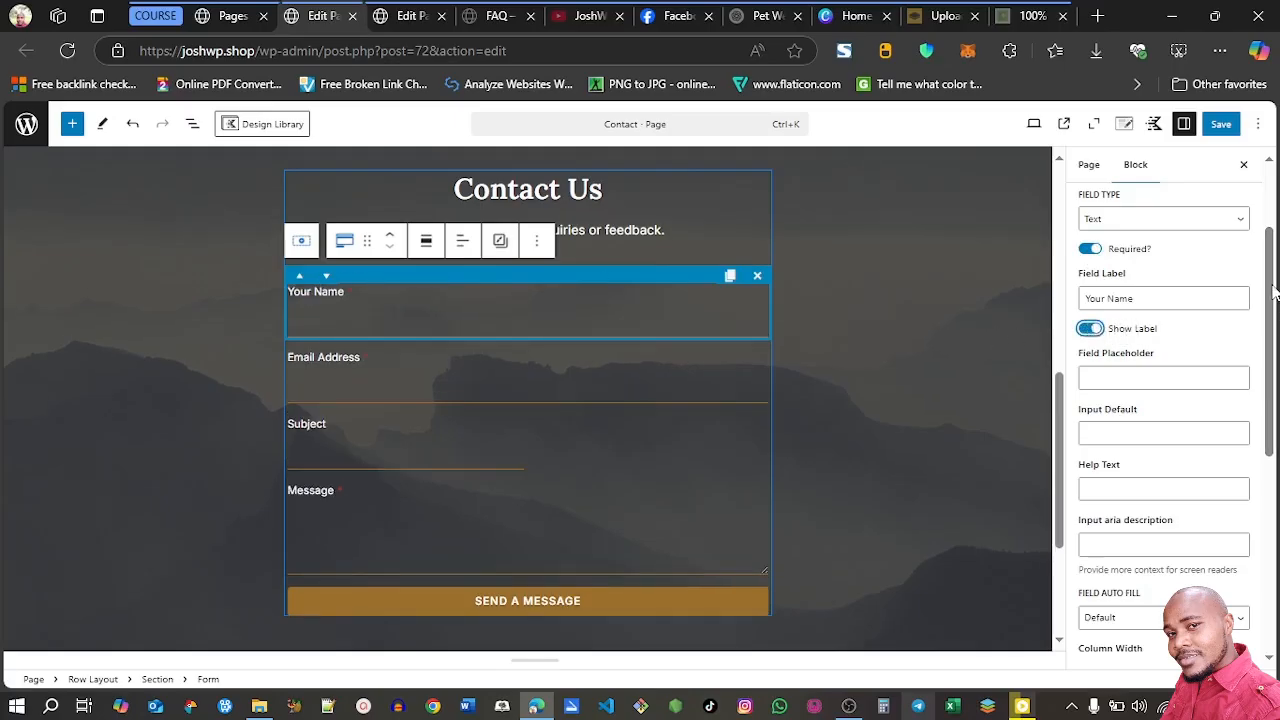
# Review the Email Address, Subject and Message field settings and the Actions After Submit options of the Contact Us form
pyautogui.scroll(3, 1274, 290)
pyautogui.click(1248, 240)
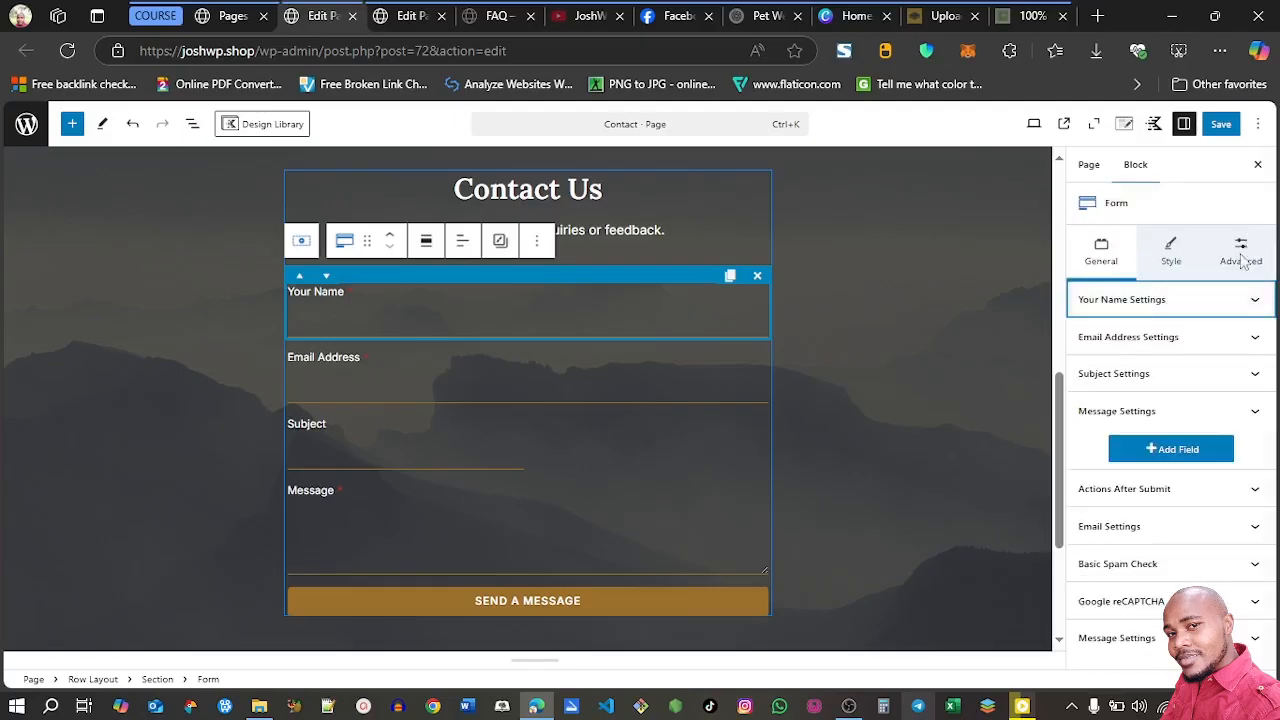
pyautogui.click(1248, 339)
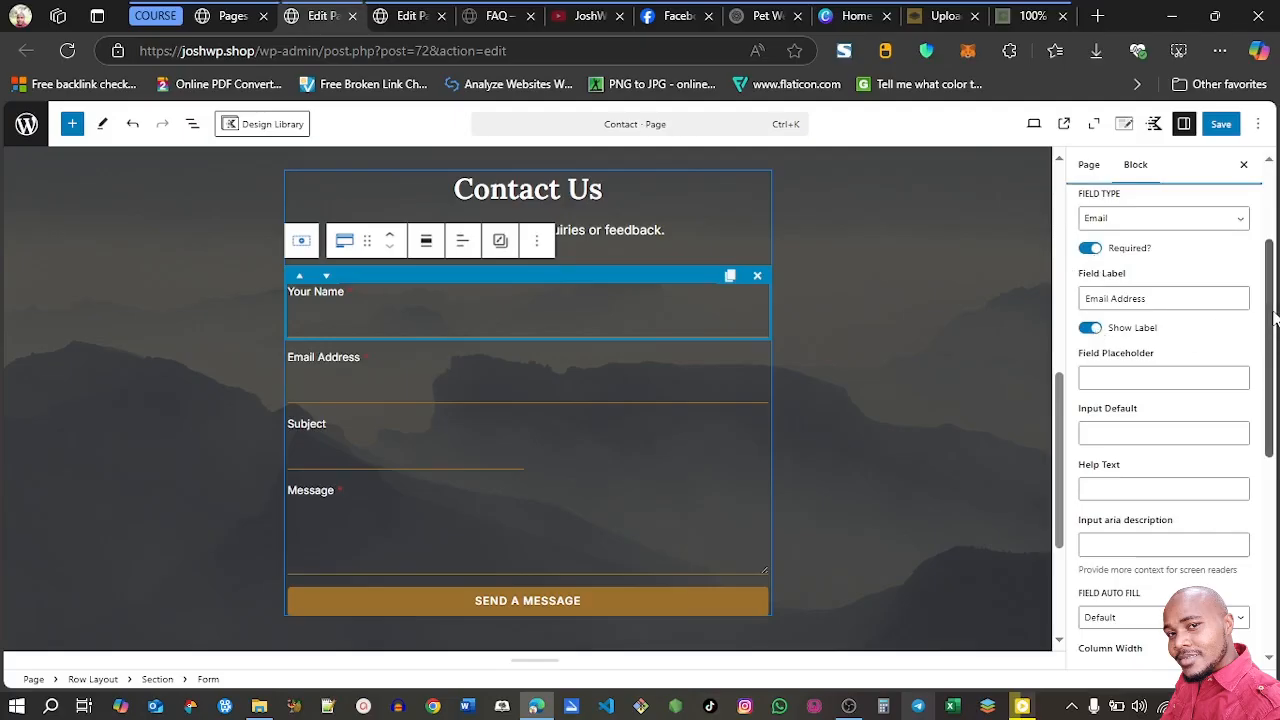
pyautogui.scroll(2, 1270, 318)
pyautogui.click(1250, 250)
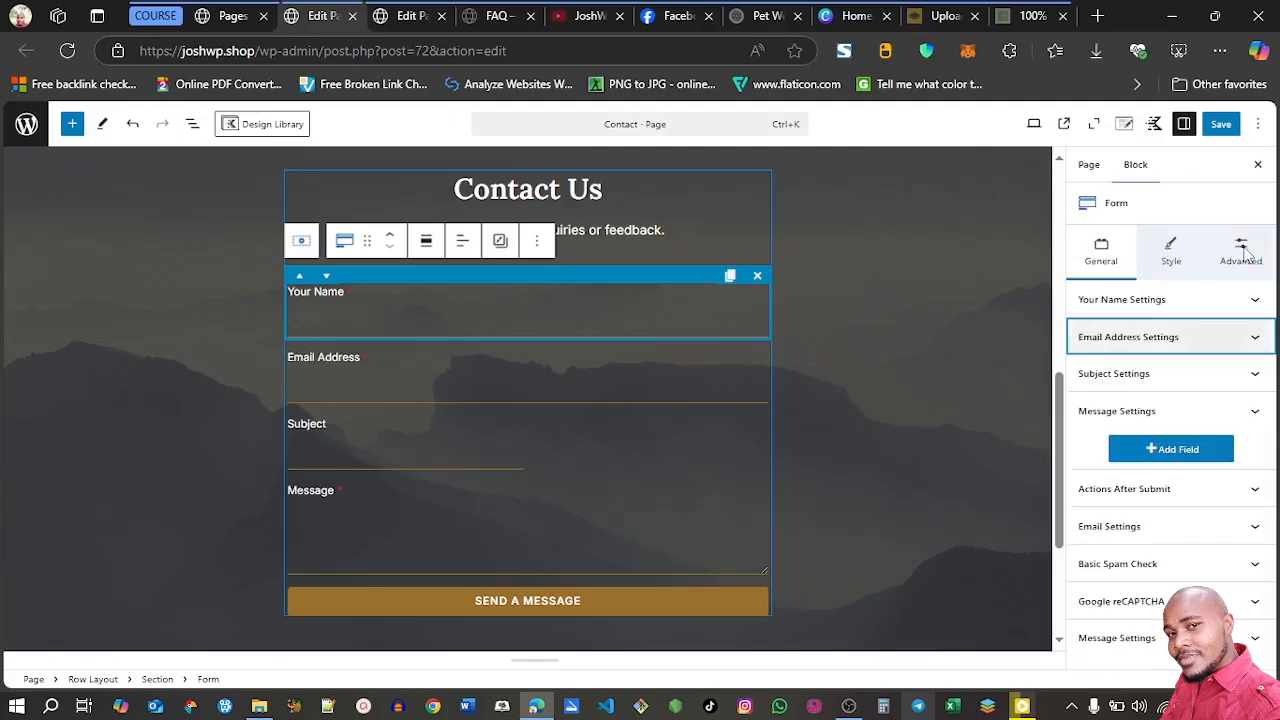
pyautogui.click(1202, 375)
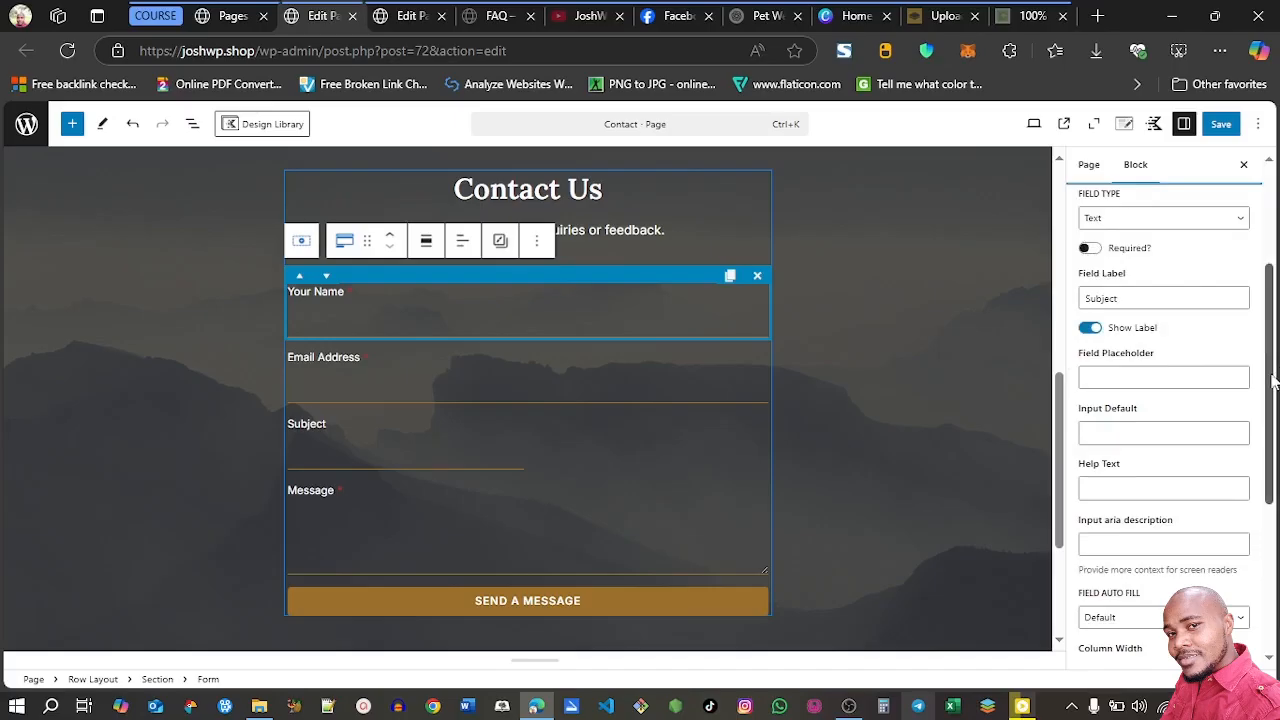
pyautogui.scroll(5, 1273, 380)
pyautogui.click(1238, 290)
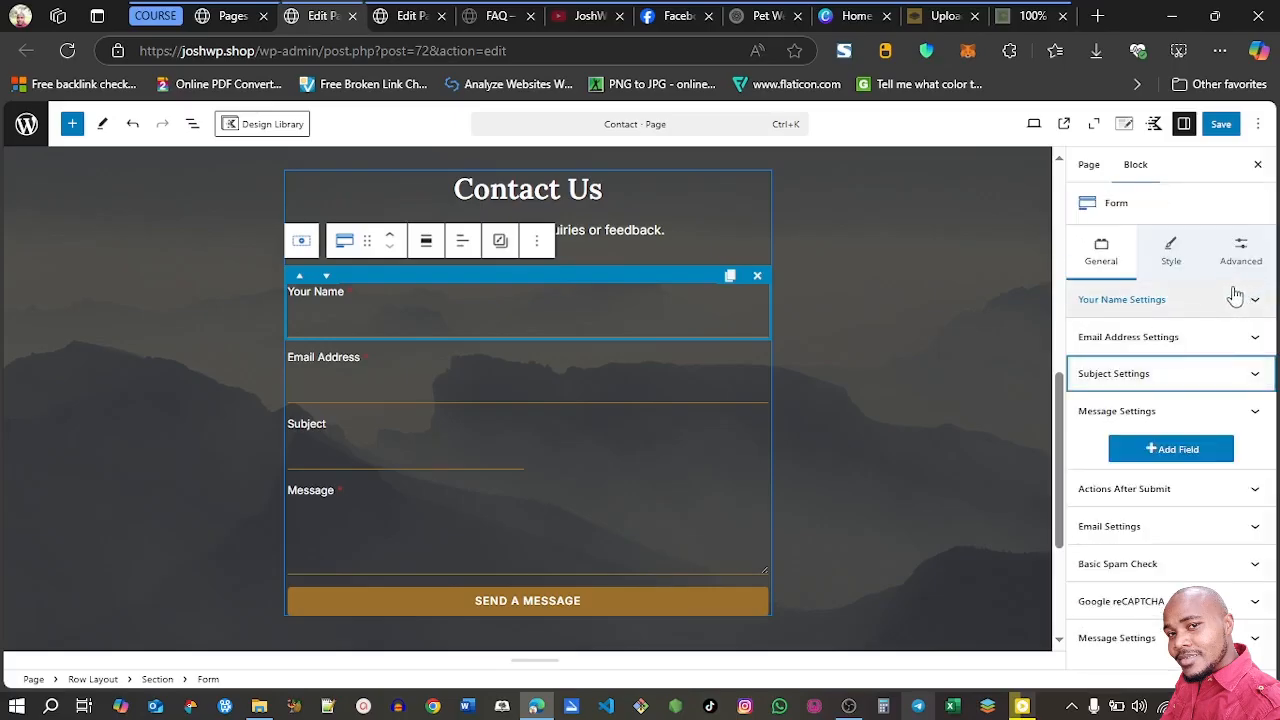
pyautogui.click(1210, 415)
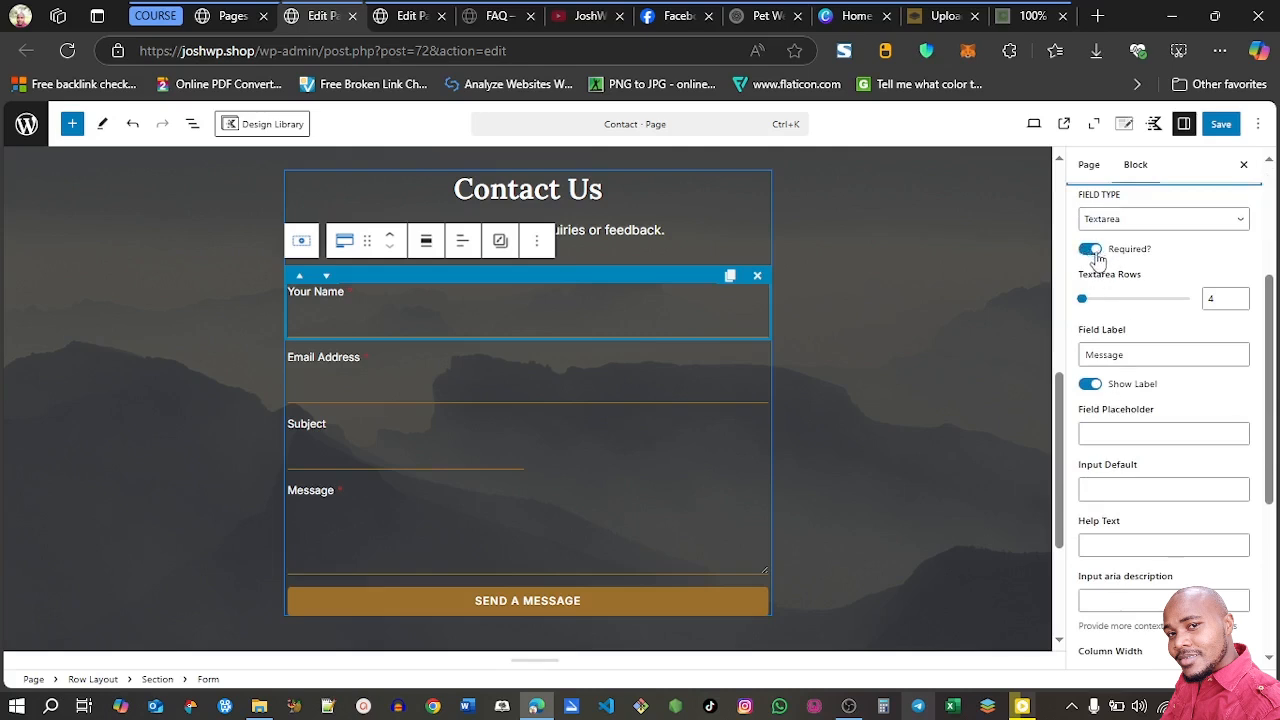
pyautogui.scroll(2, 1245, 343)
pyautogui.click(1243, 340)
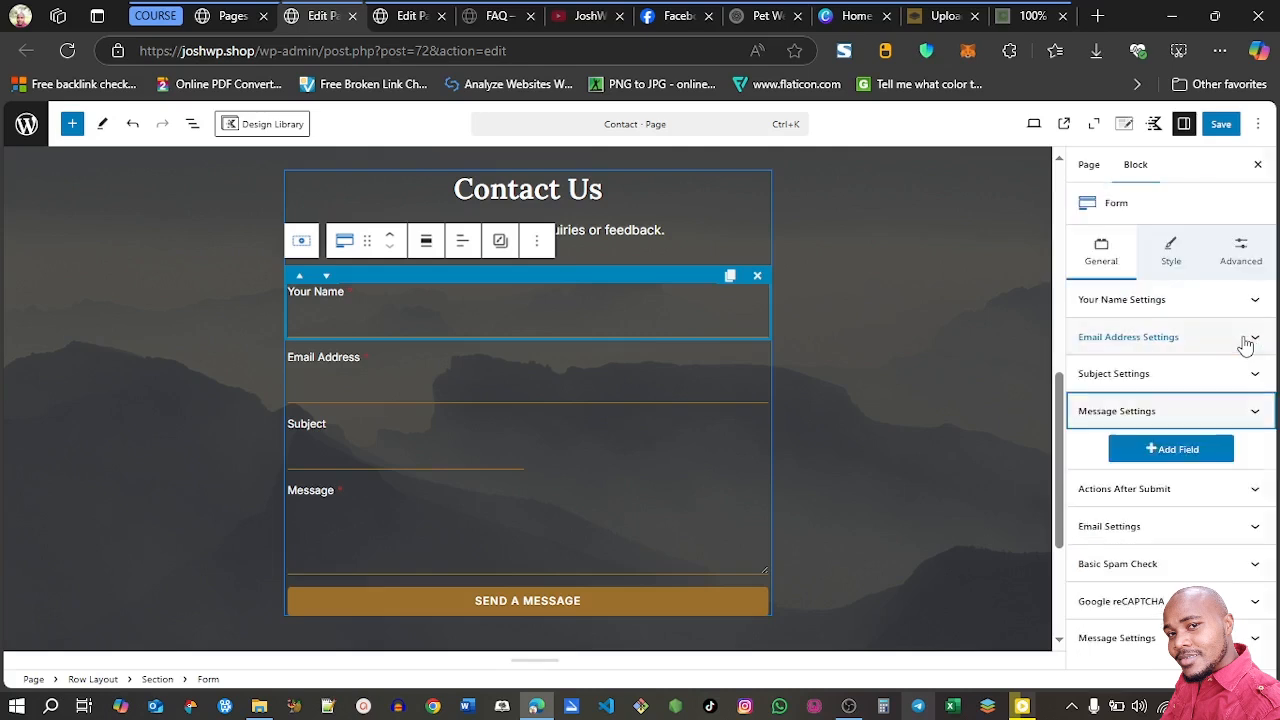
pyautogui.click(493, 600)
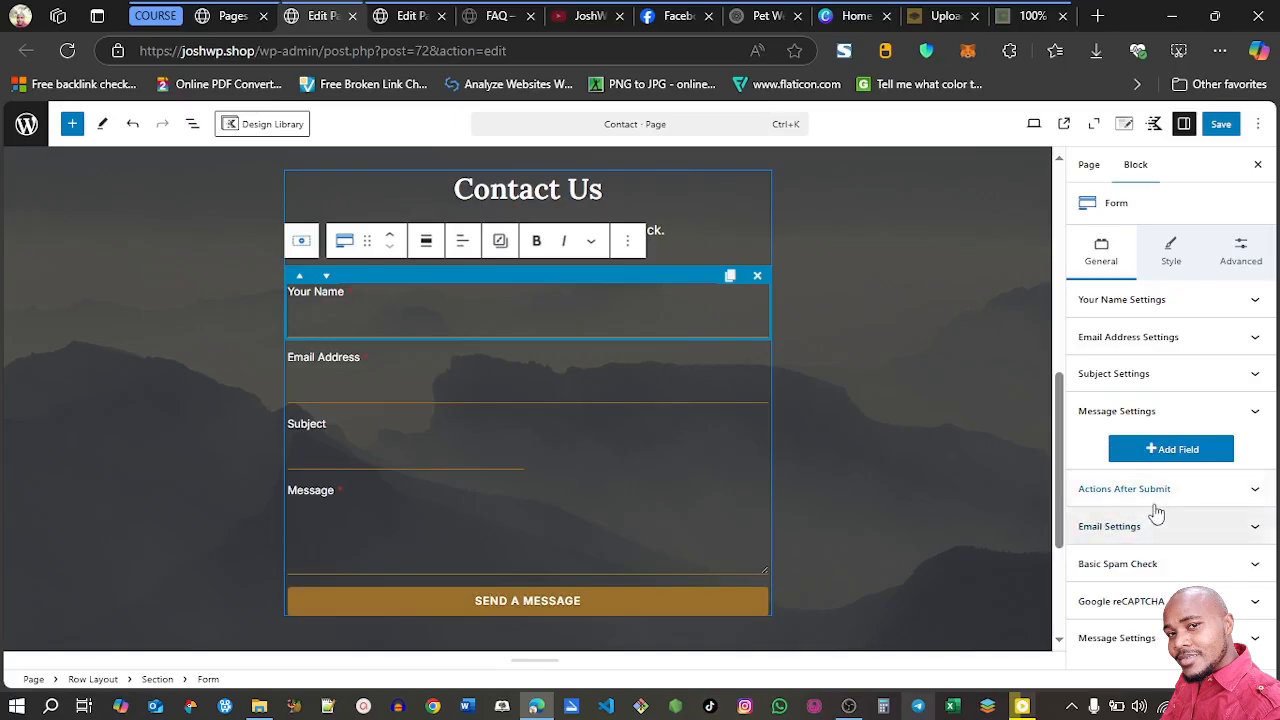
pyautogui.click(1182, 490)
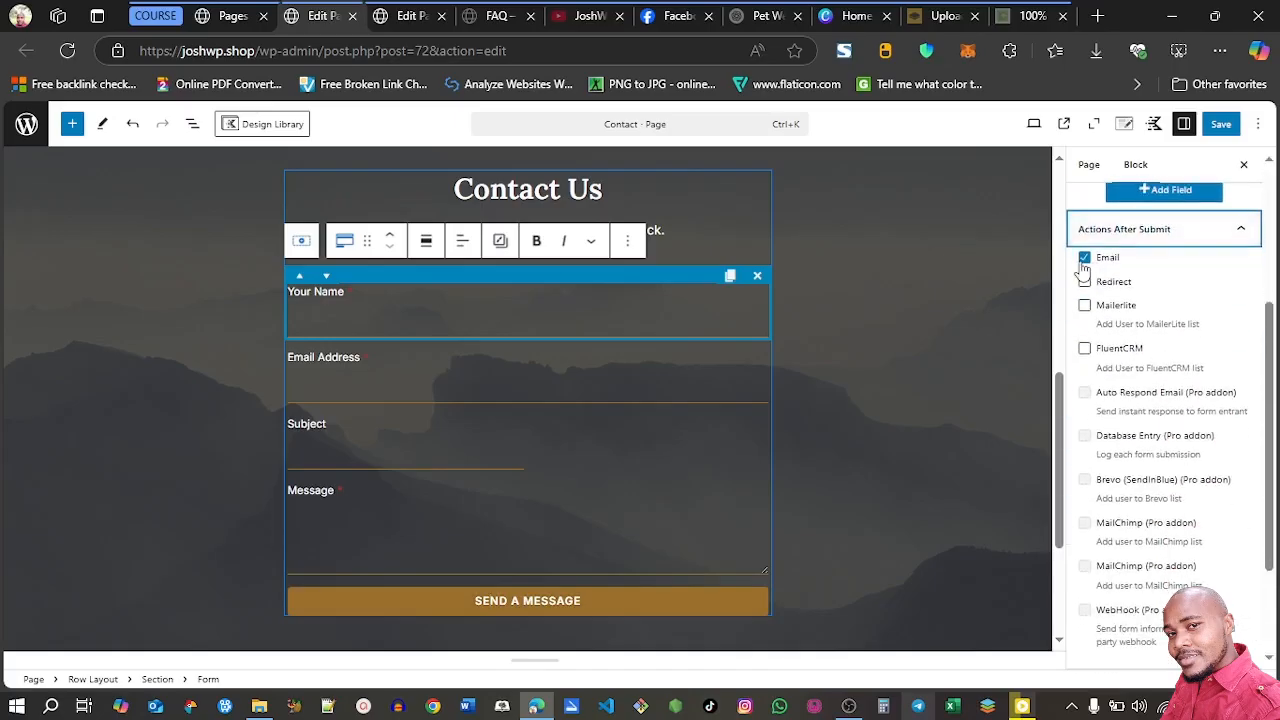
pyautogui.click(1236, 238)
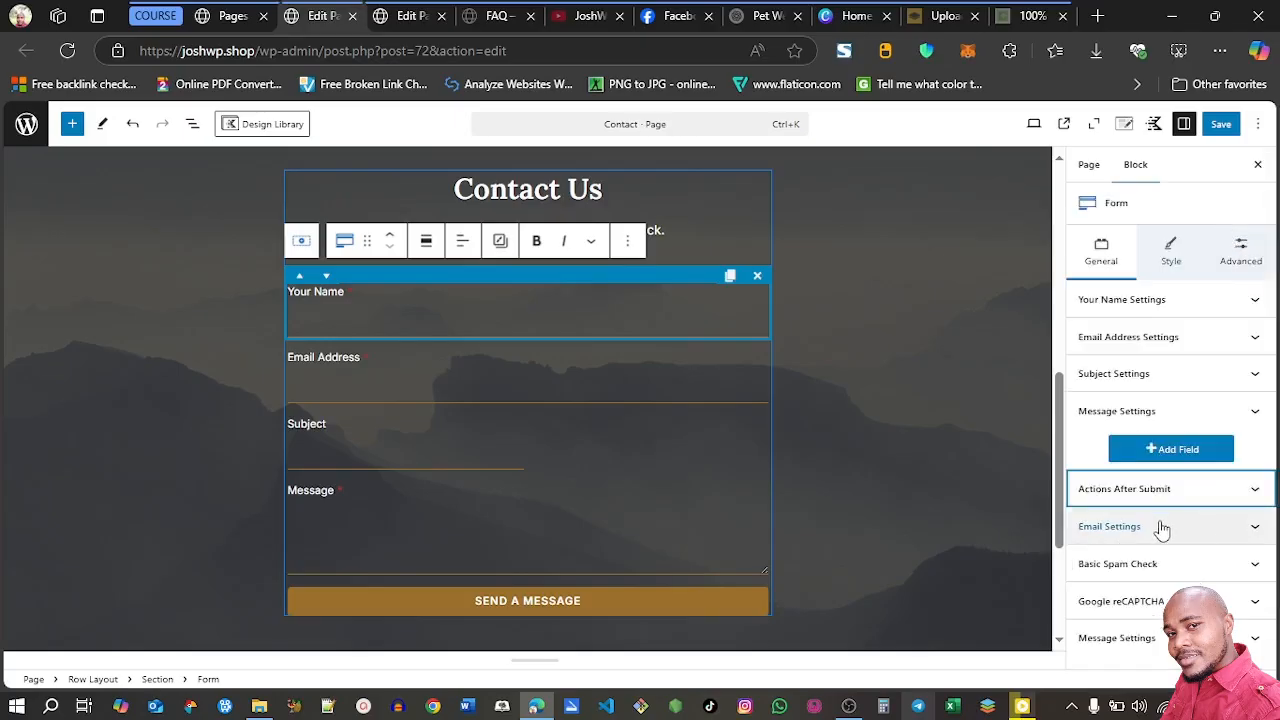
# In the form's email settings, fill in the site's e-mail as Email To Address and From Email, and set From Name to JOSHWP
pyautogui.click(1256, 535)
pyautogui.click(1147, 232)
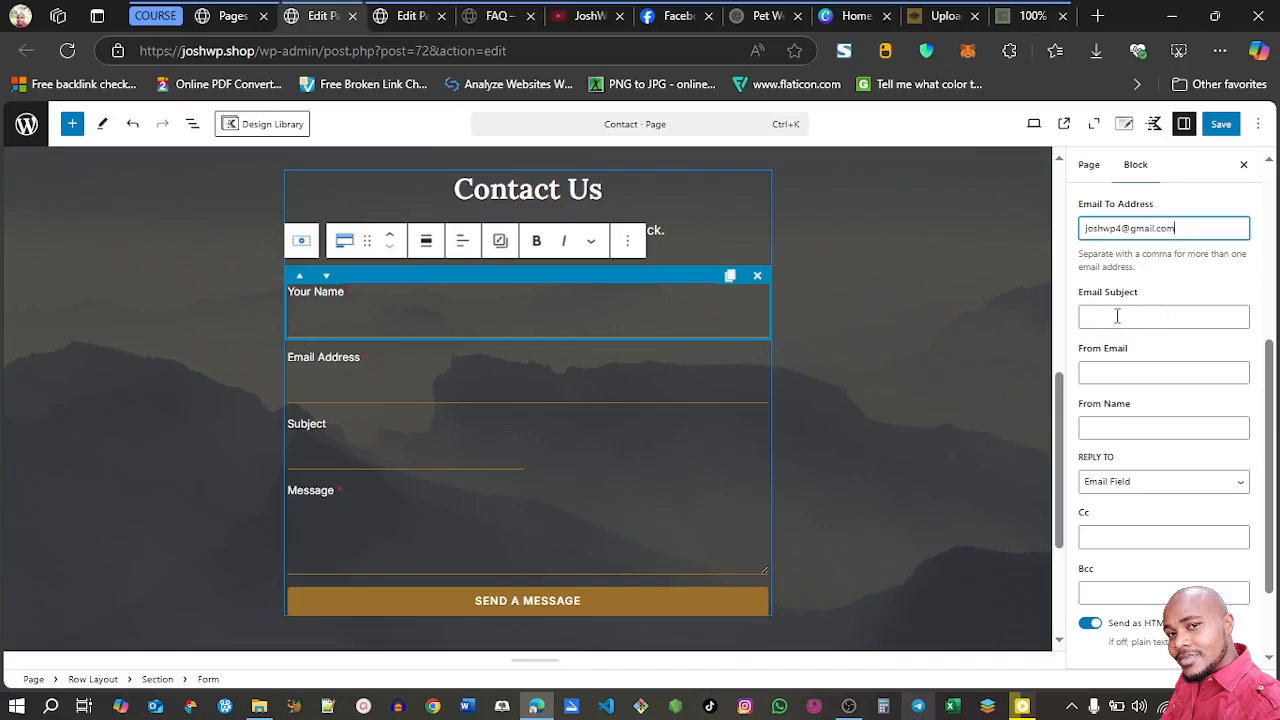
pyautogui.click(1104, 374)
pyautogui.hotkey('ctrl', 'v')
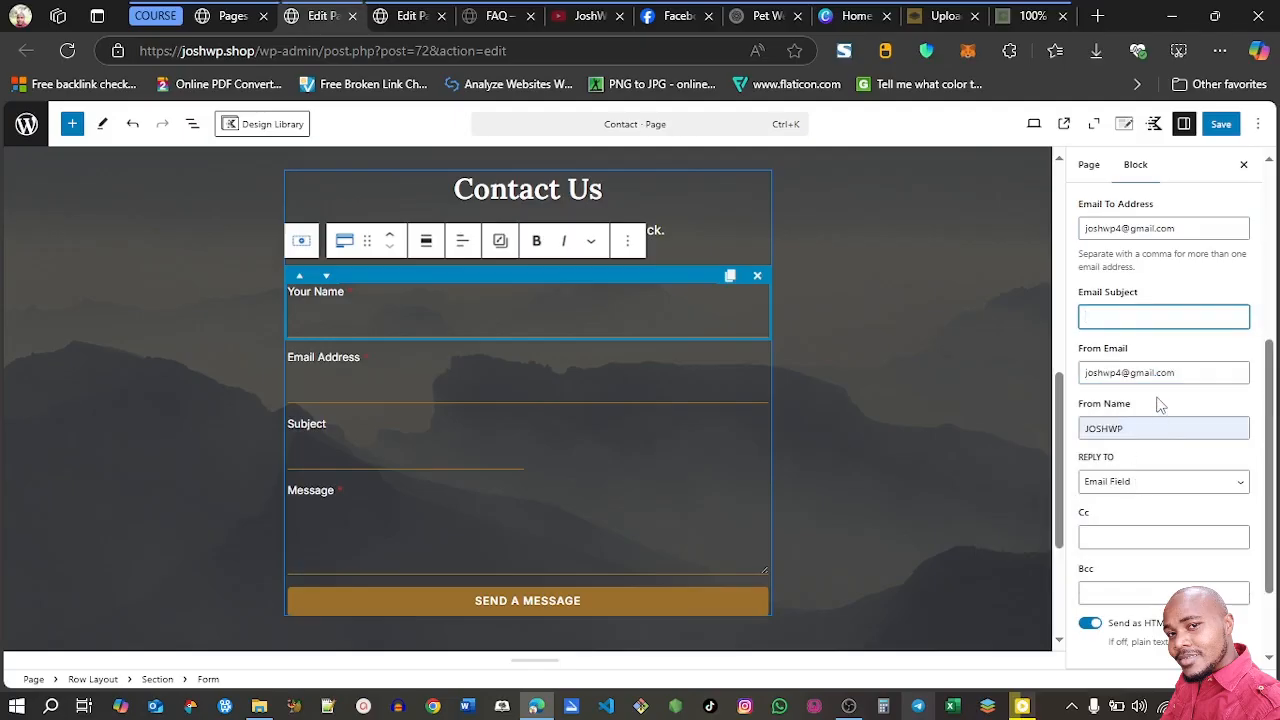
# Check the form's Basic Spam Check and submission message settings, and save the Contact page
pyautogui.moveTo(1268, 412); pyautogui.dragTo(1275, 478)
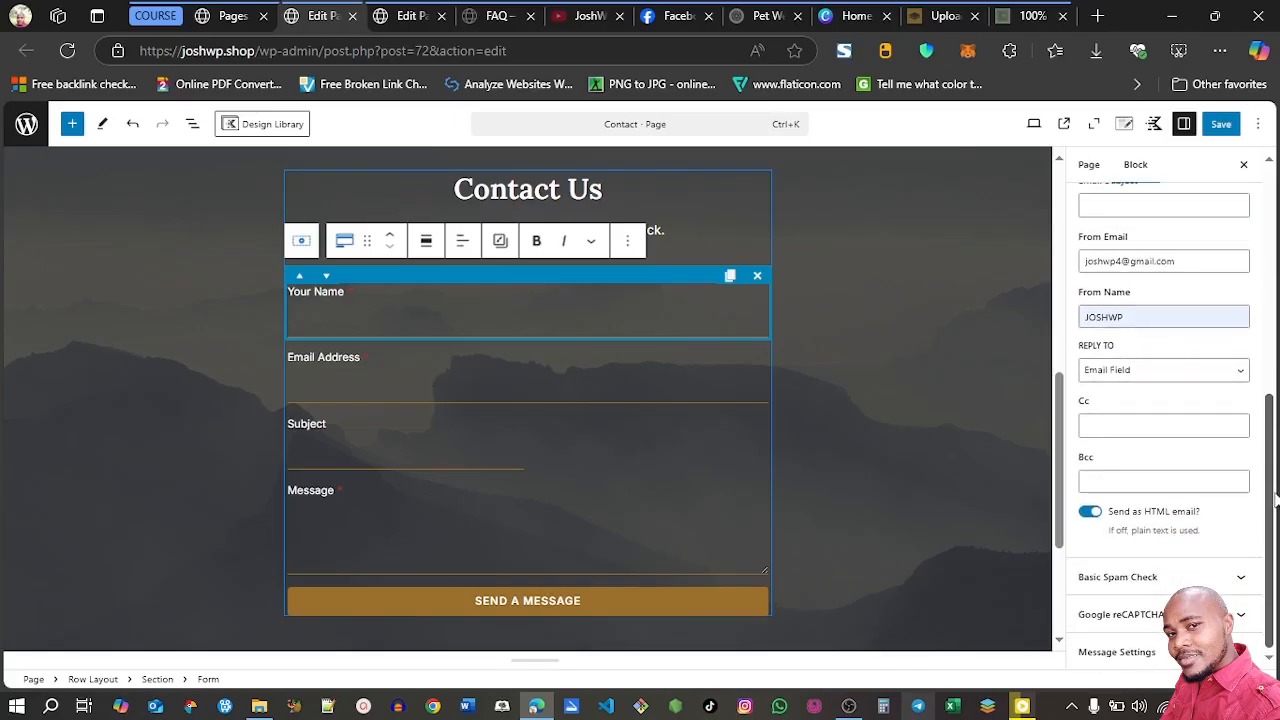
pyautogui.click(1130, 577)
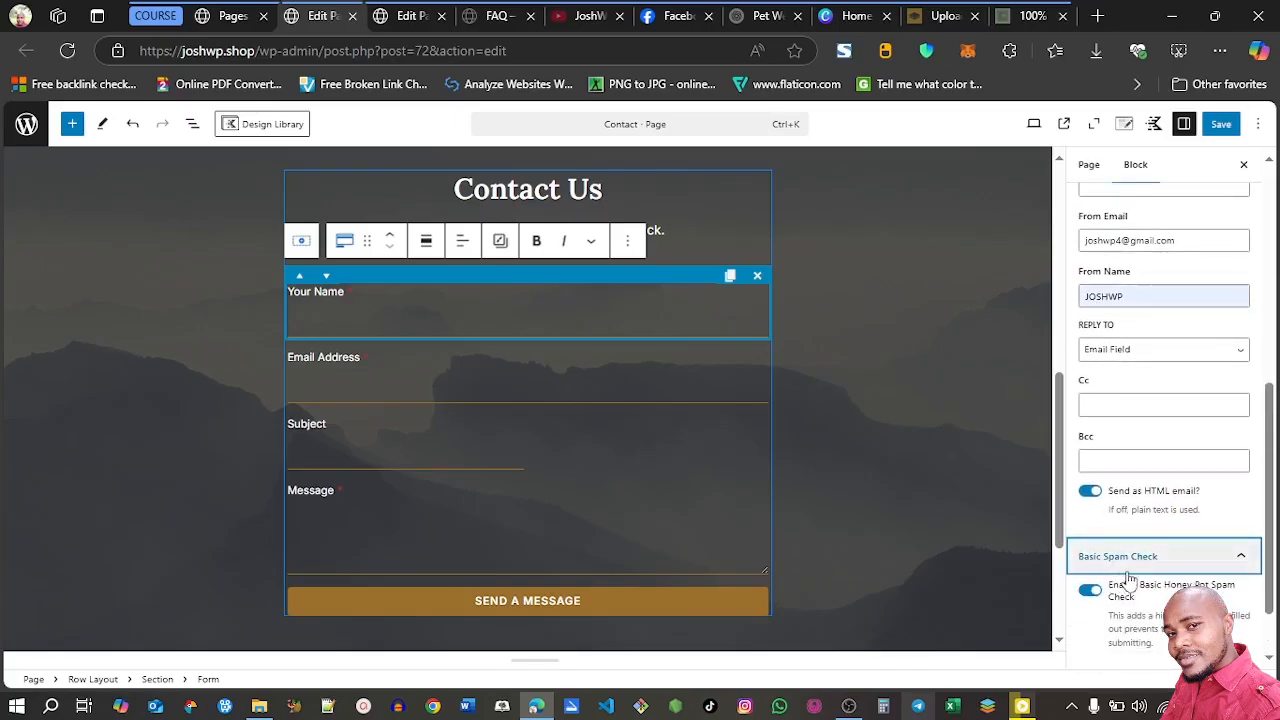
pyautogui.click(1247, 566)
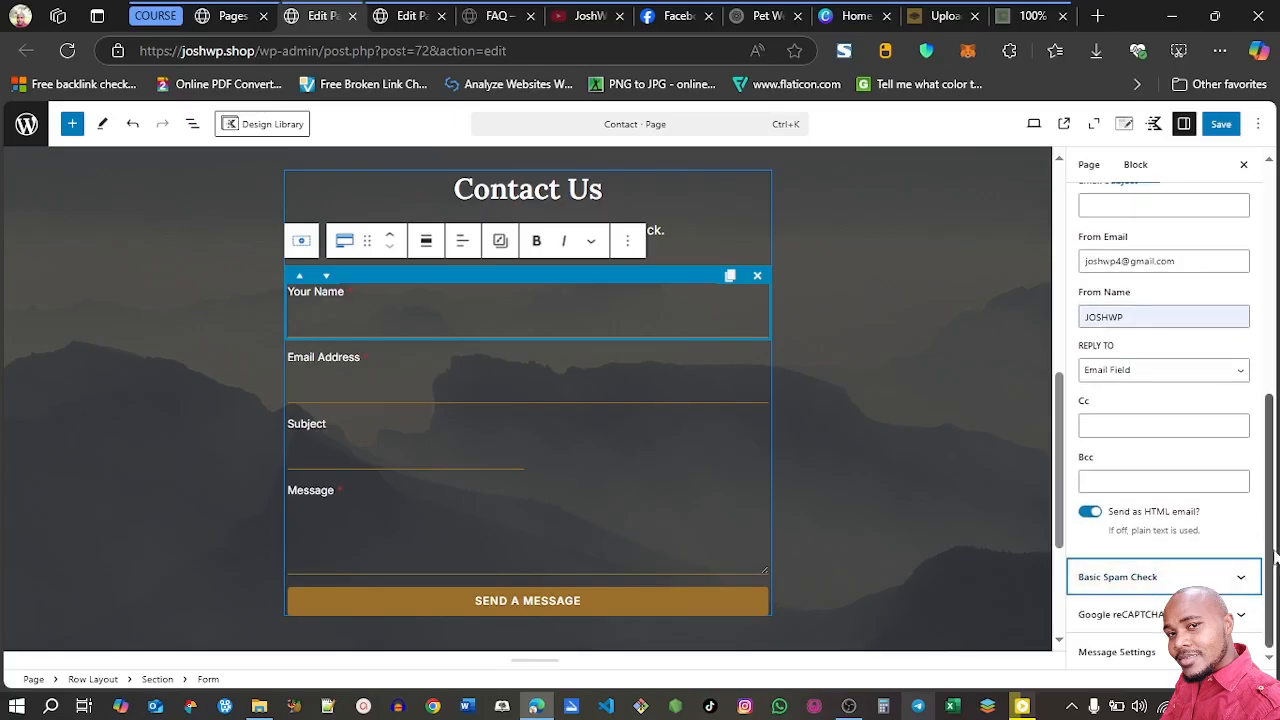
pyautogui.click(1140, 652)
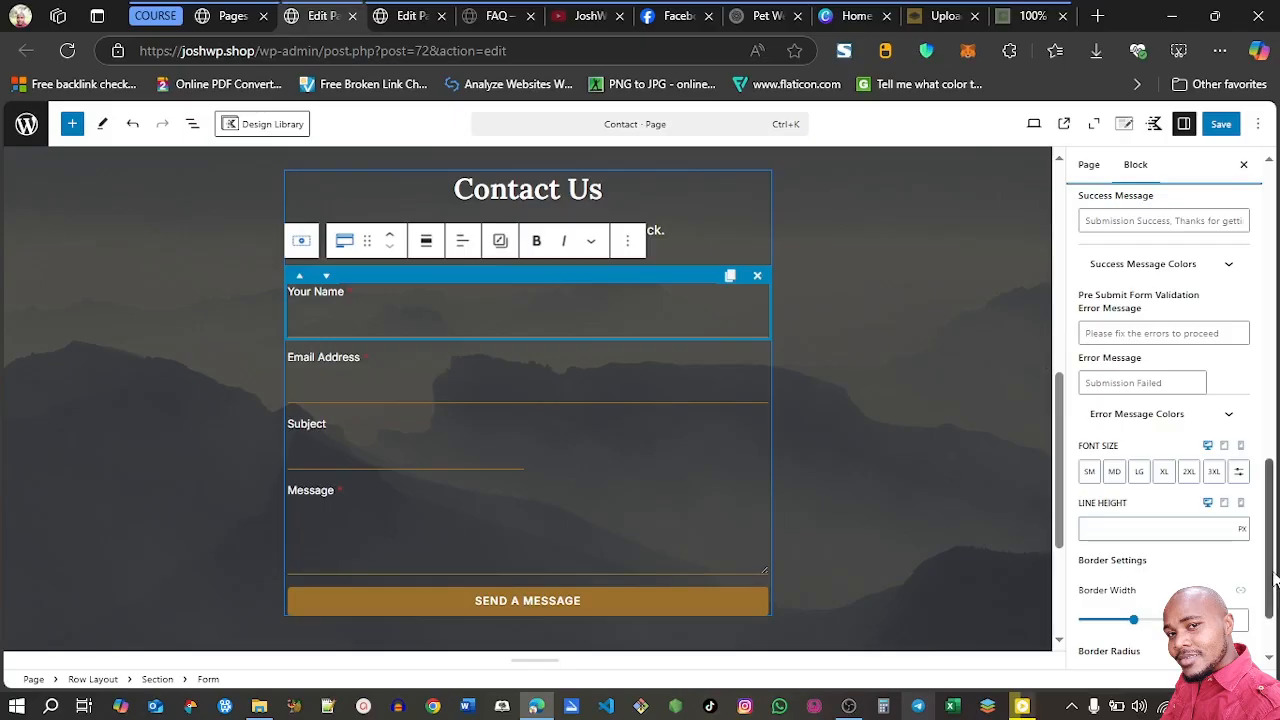
pyautogui.moveTo(1273, 578); pyautogui.dragTo(1273, 250)
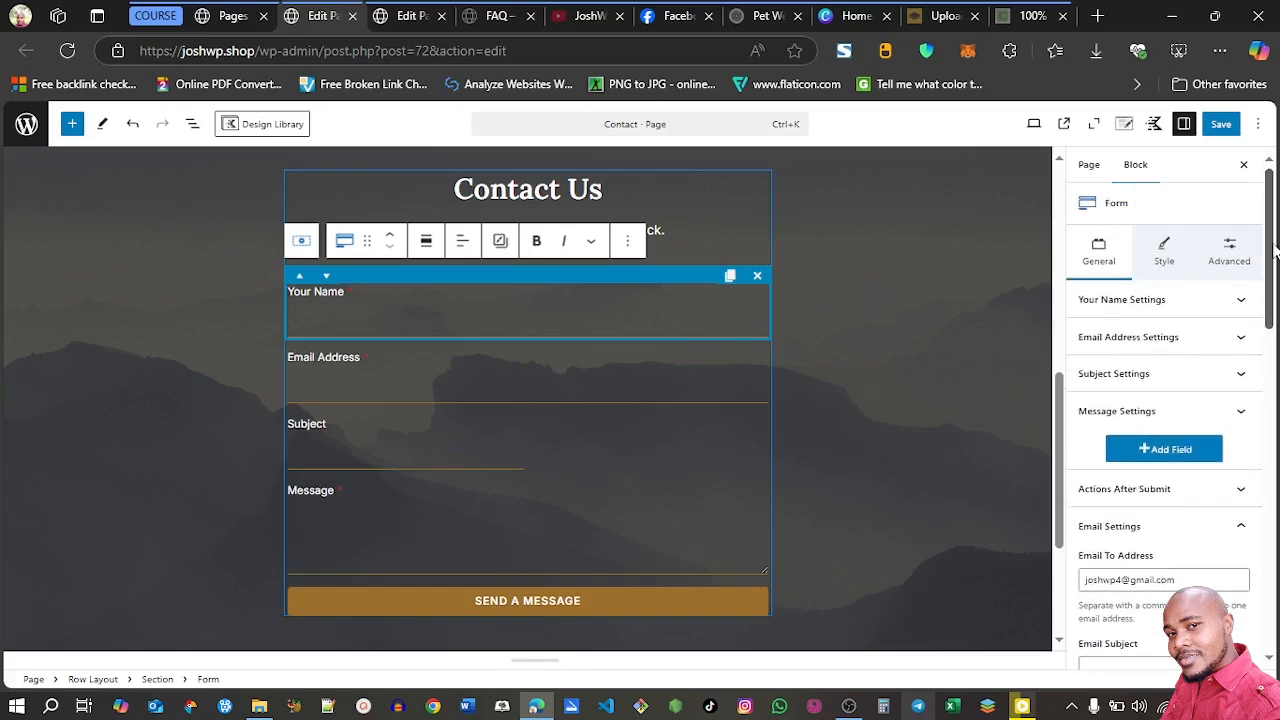
pyautogui.click(1221, 126)
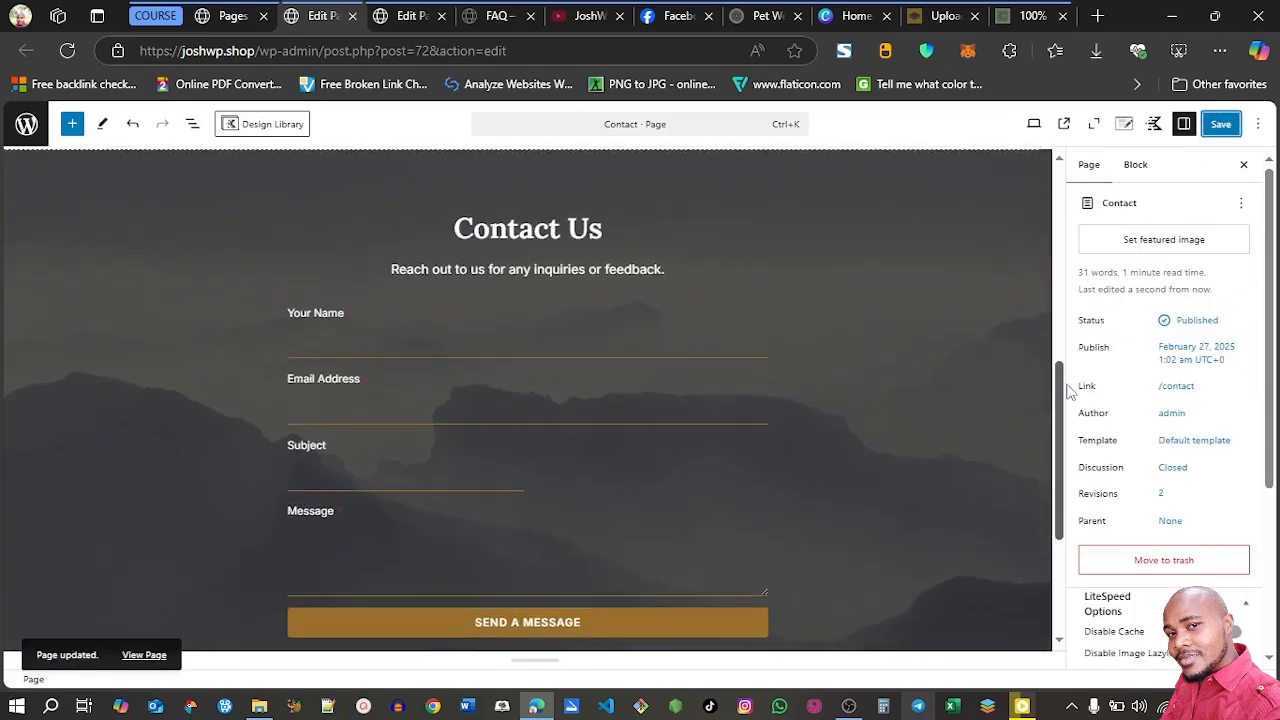
pyautogui.moveTo(1060, 387); pyautogui.dragTo(1054, 134)
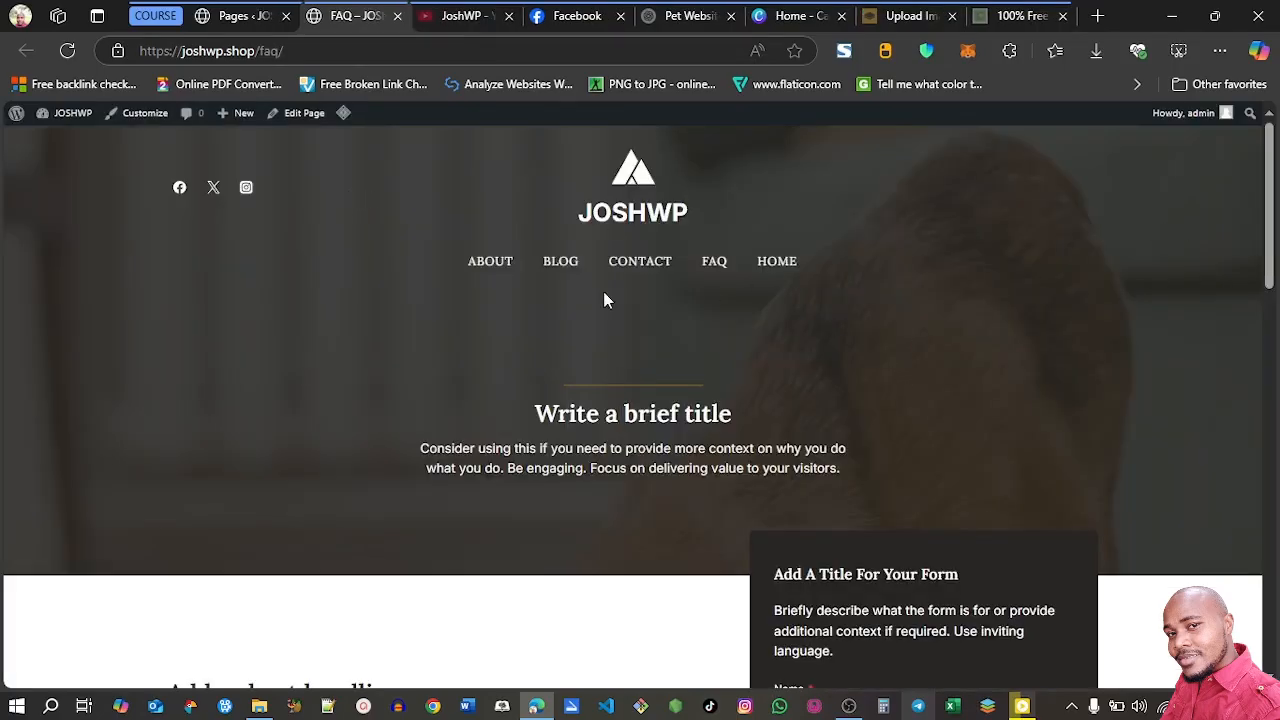
# Open the draft Privacy Policy page for editing and delete all of its suggested-text blocks
pyautogui.click(227, 20)
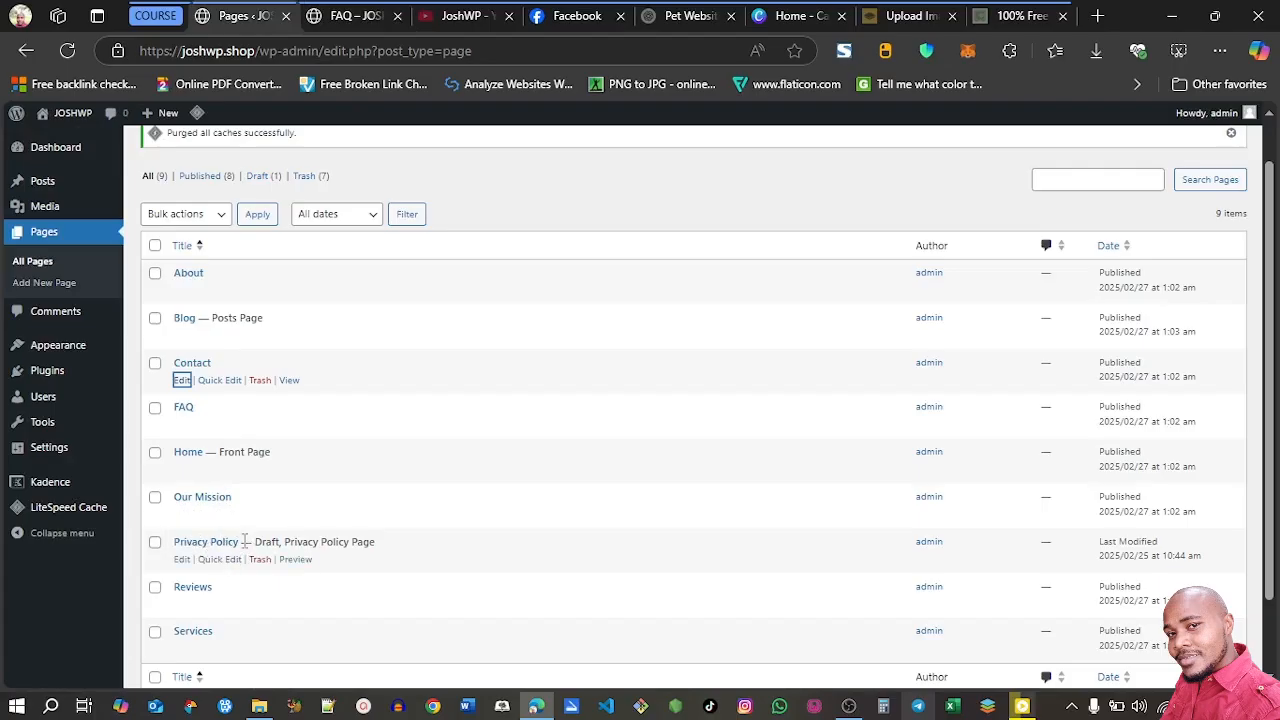
pyautogui.rightClick(183, 567)
pyautogui.click(259, 220)
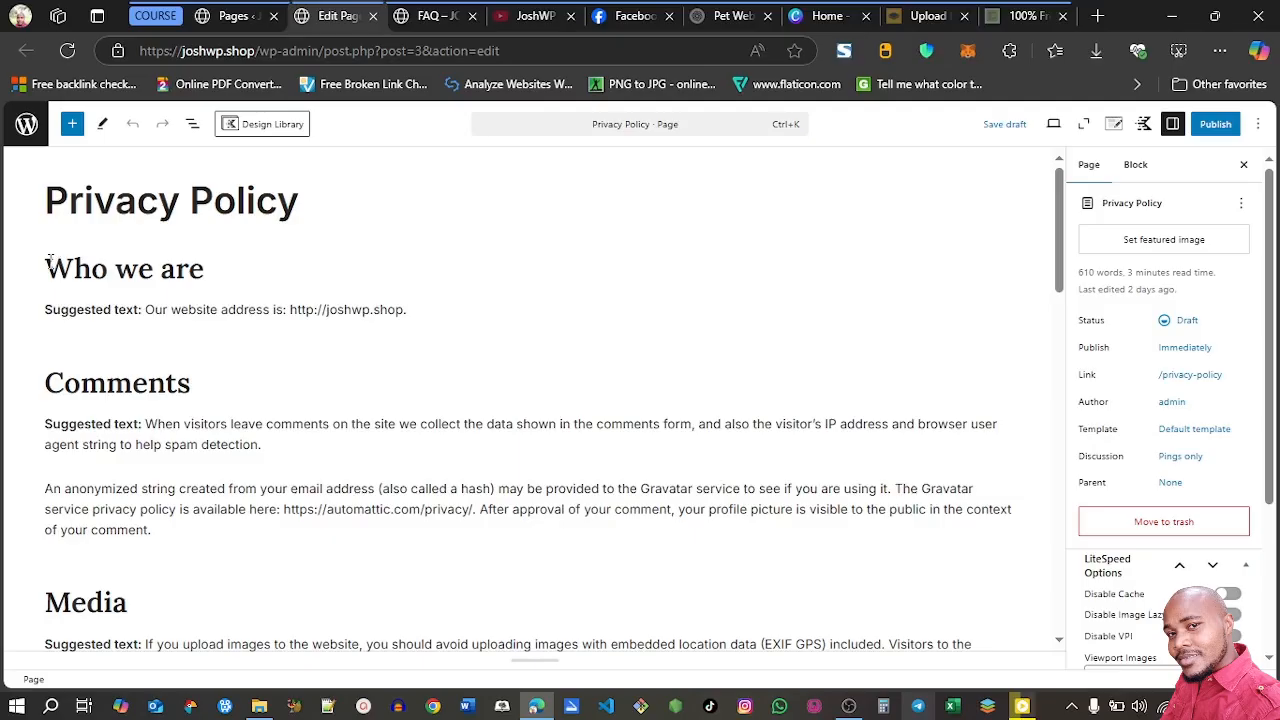
pyautogui.moveTo(46, 269); pyautogui.dragTo(346, 552)
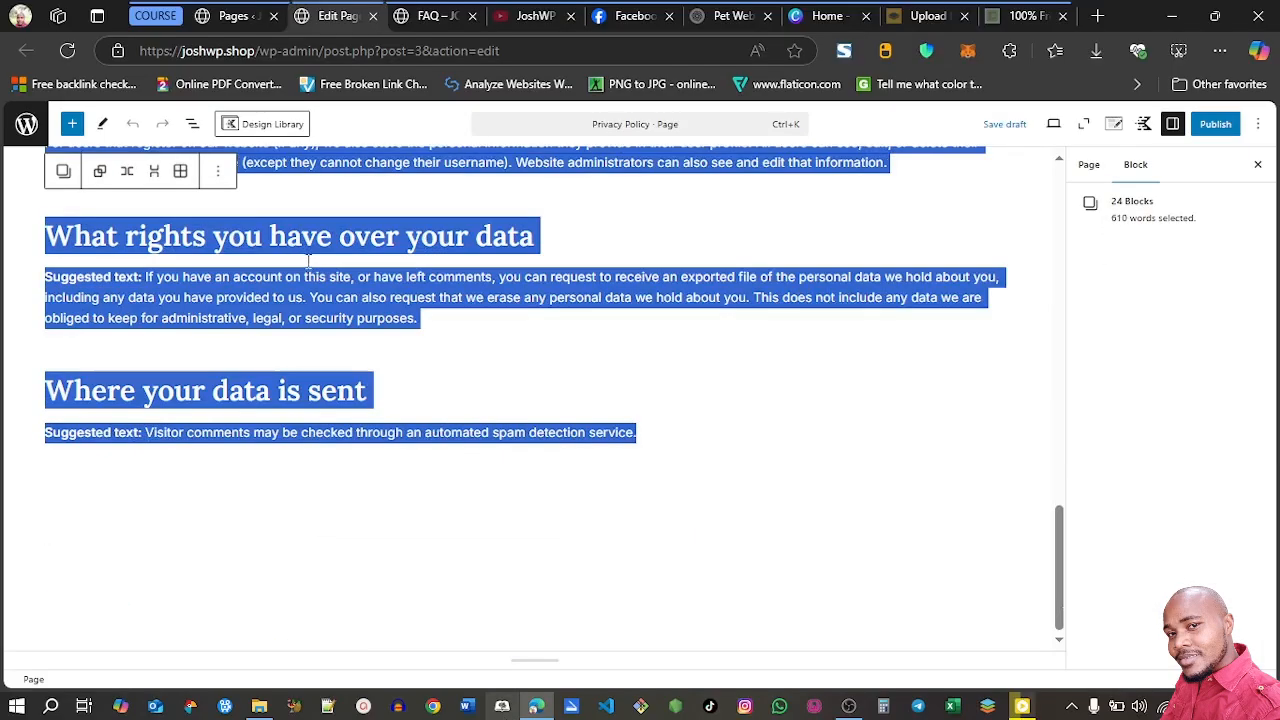
pyautogui.click(217, 175)
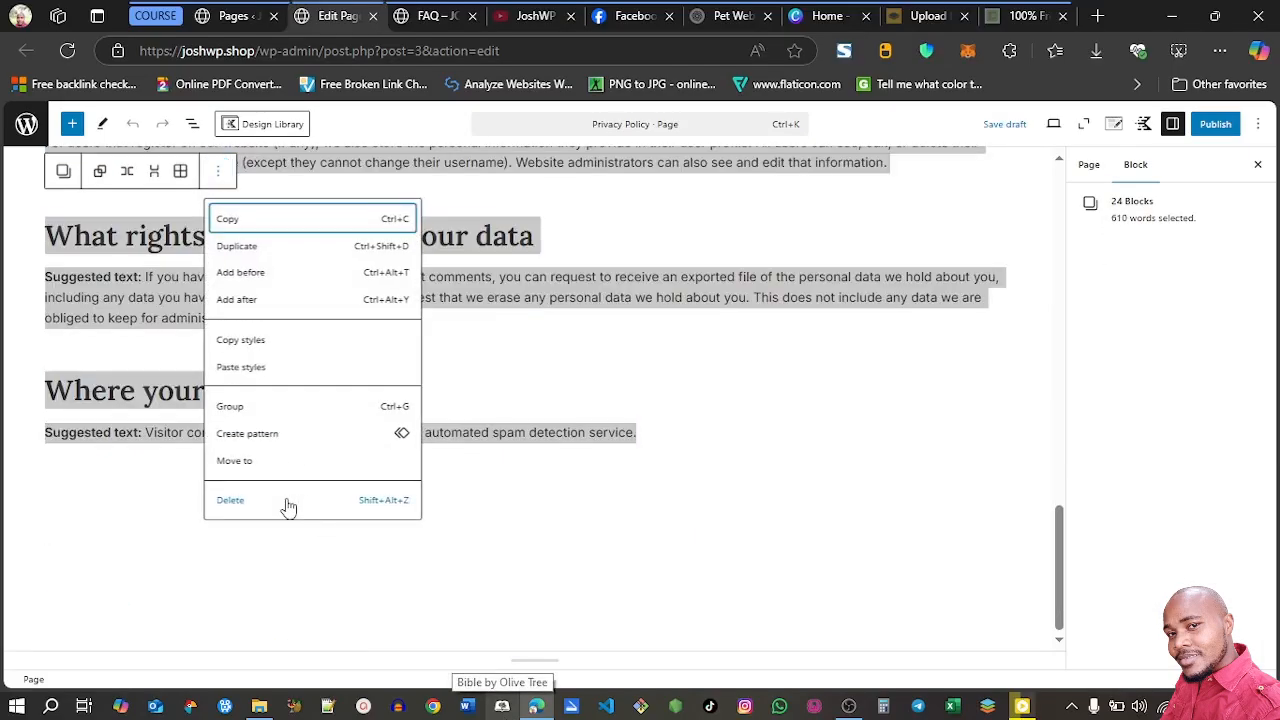
pyautogui.click(288, 501)
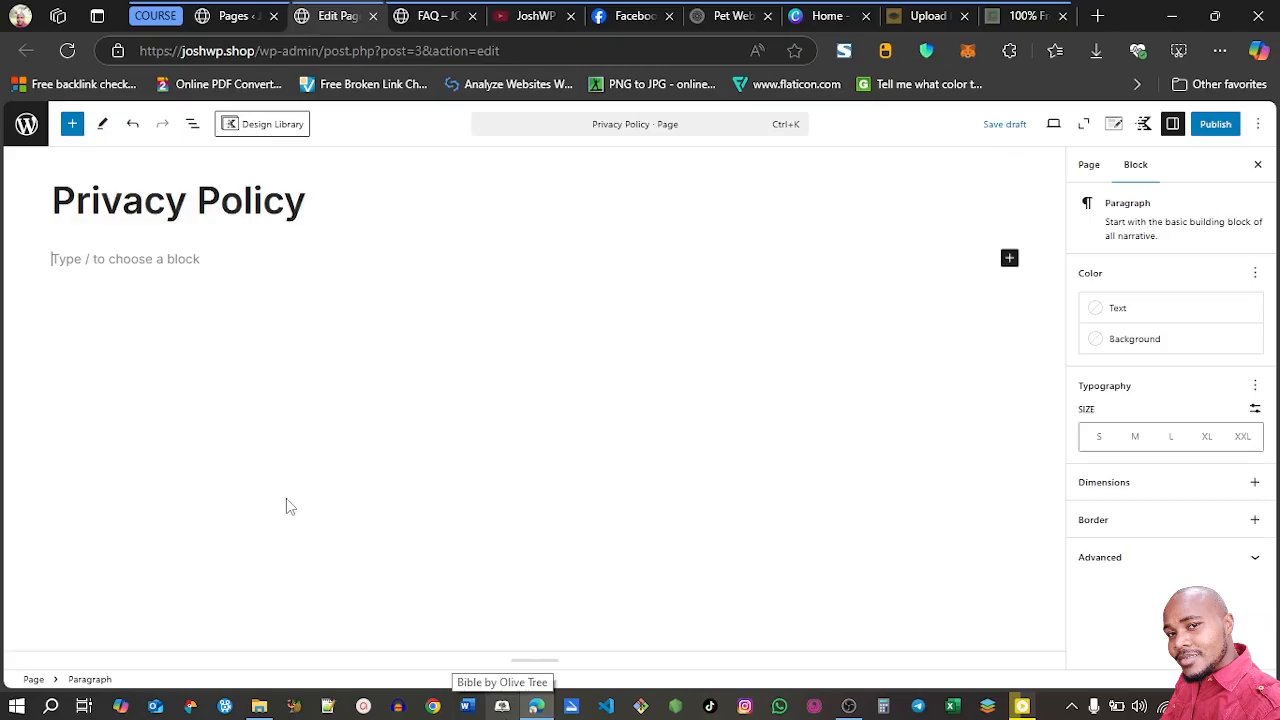
# Add a three-column Row Layout with a wide center column to the Privacy Policy page, and insert a Paragraph block in the middle column
pyautogui.click(1009, 259)
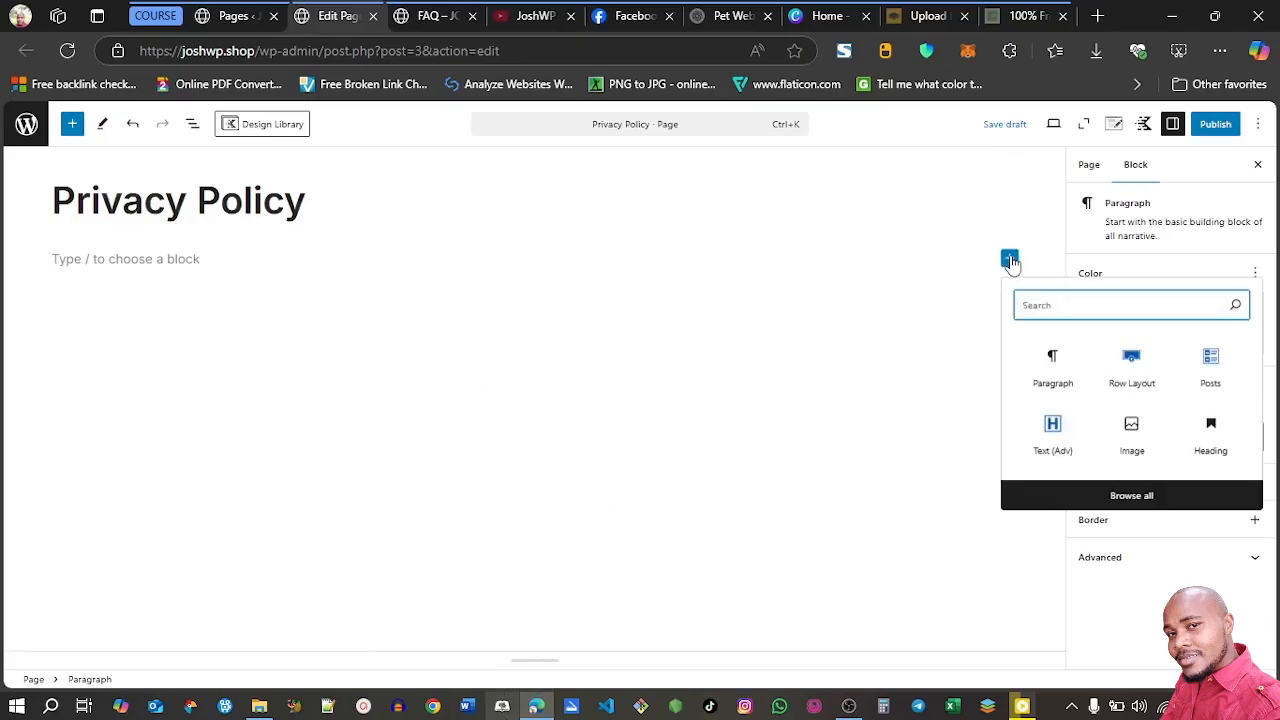
pyautogui.click(1140, 368)
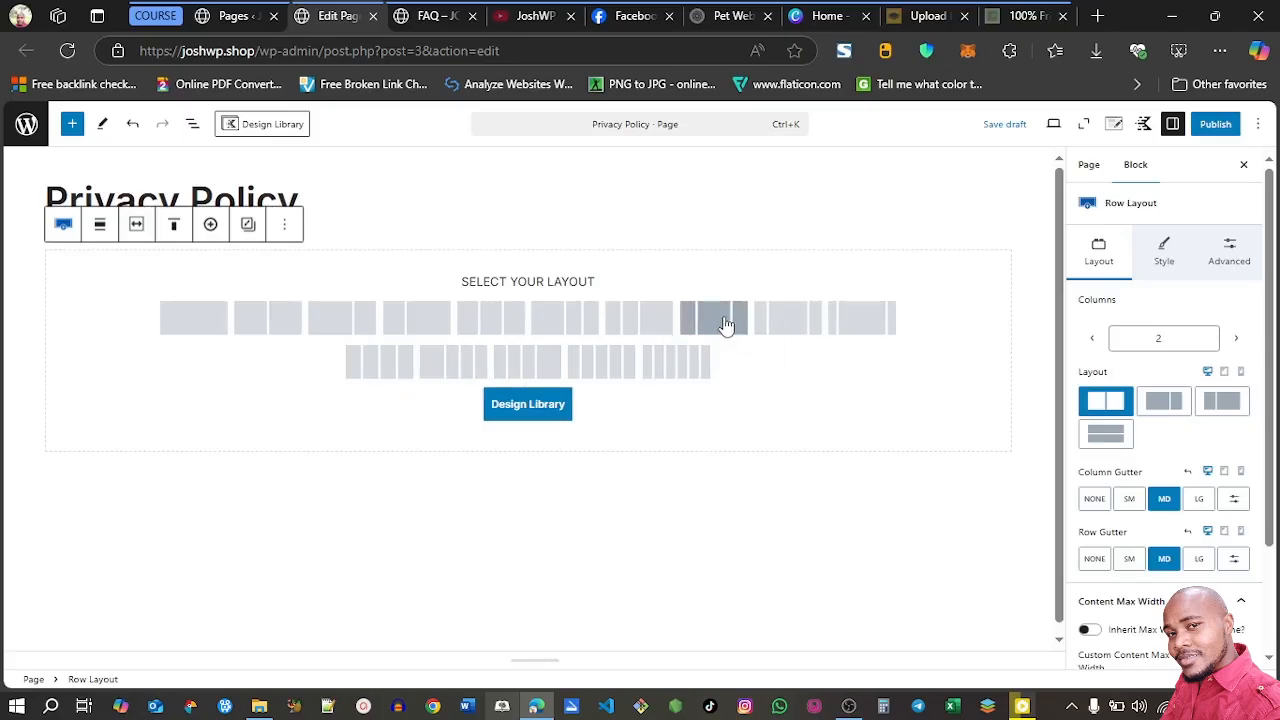
pyautogui.click(798, 329)
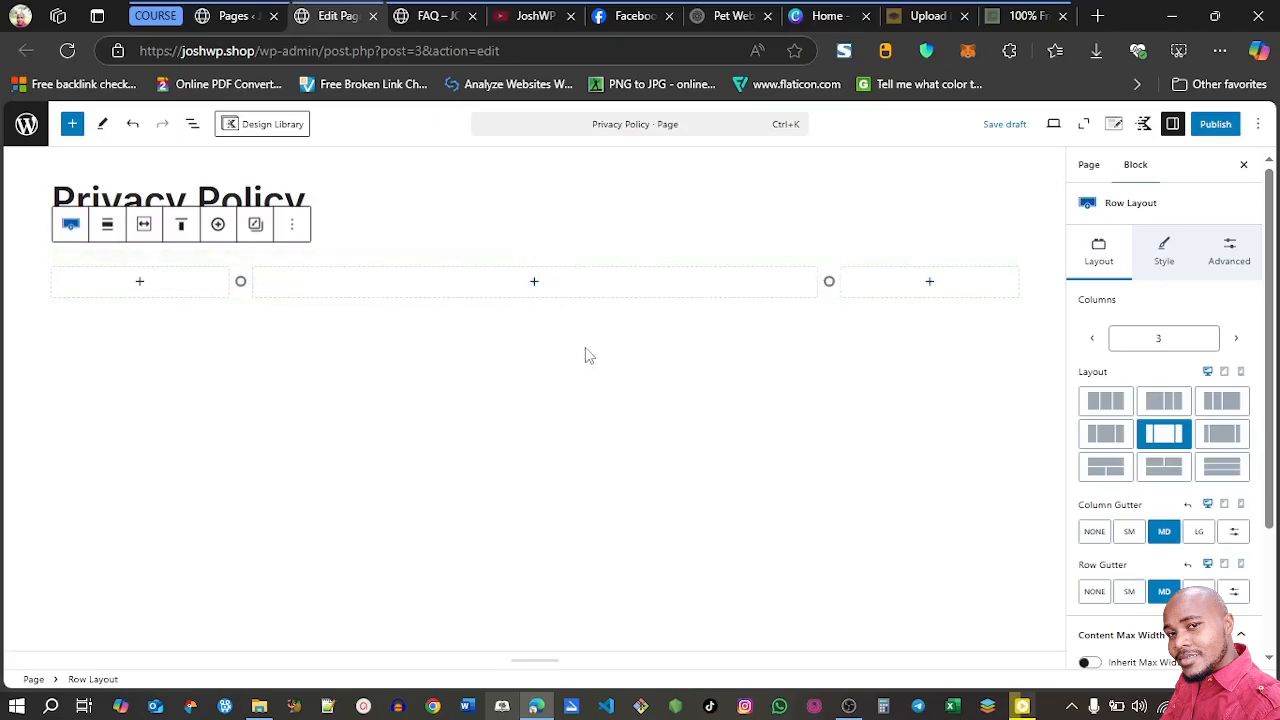
pyautogui.click(534, 283)
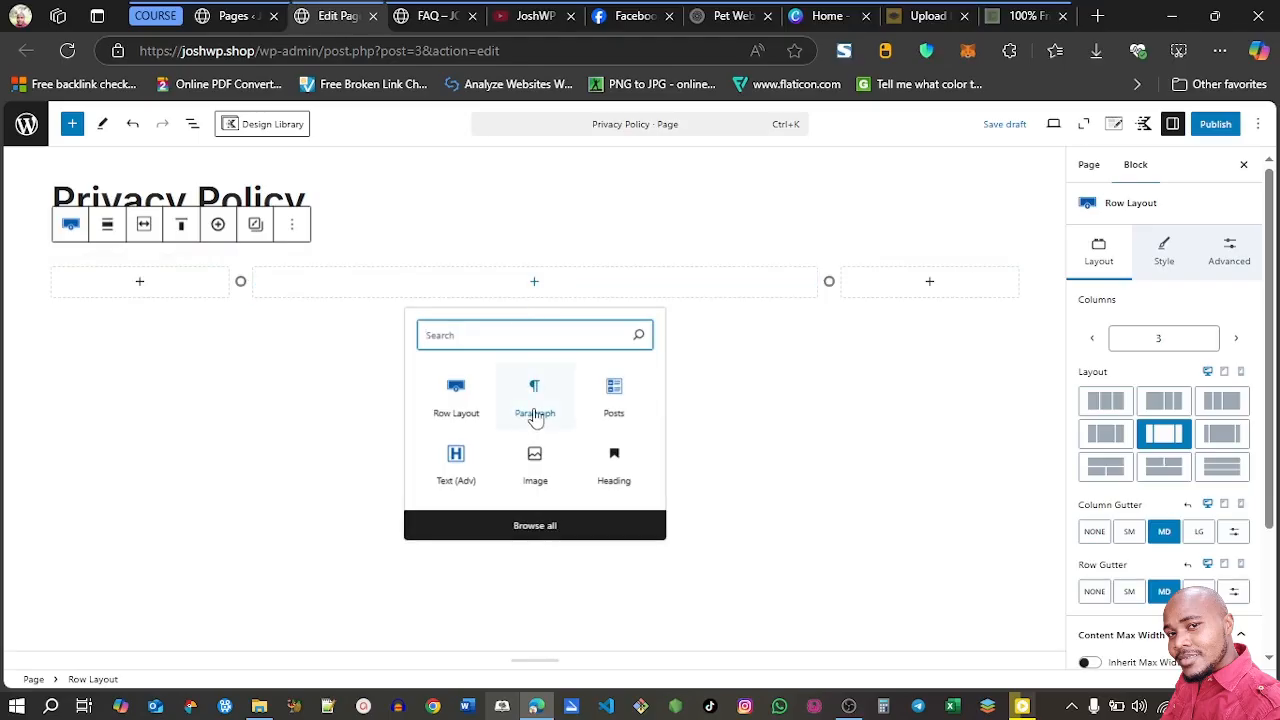
pyautogui.click(535, 415)
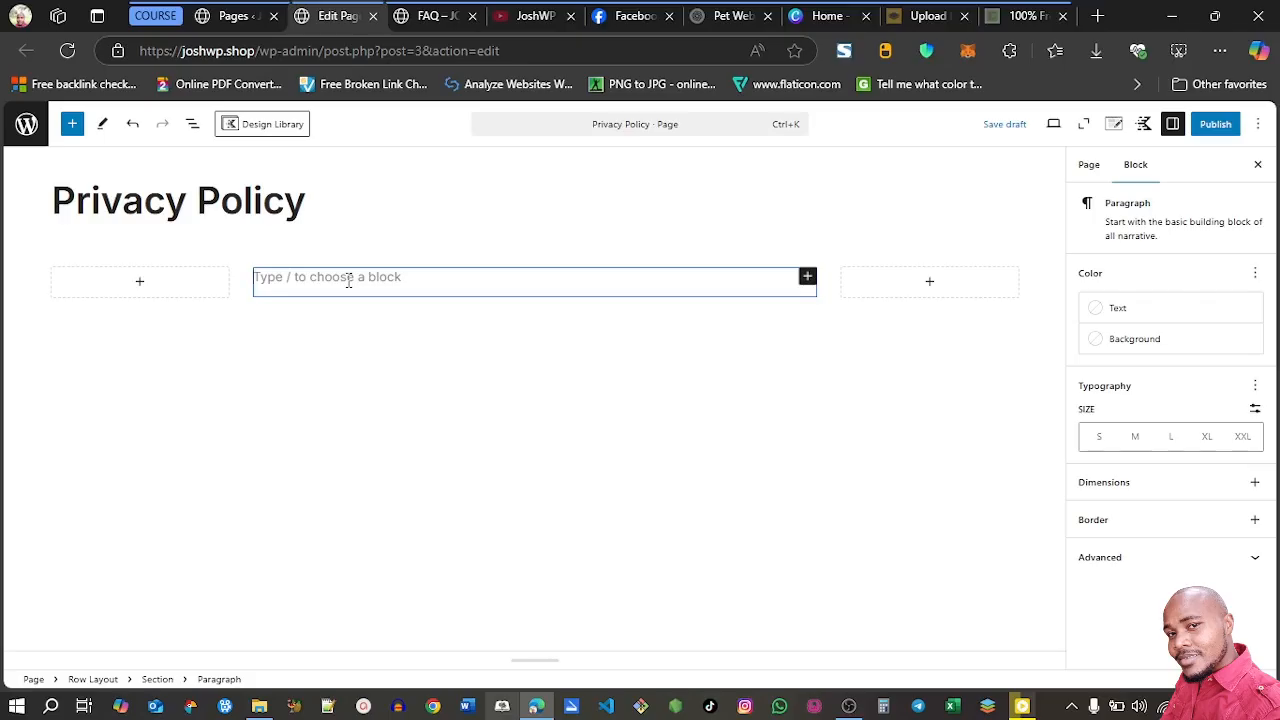
pyautogui.click(1012, 20)
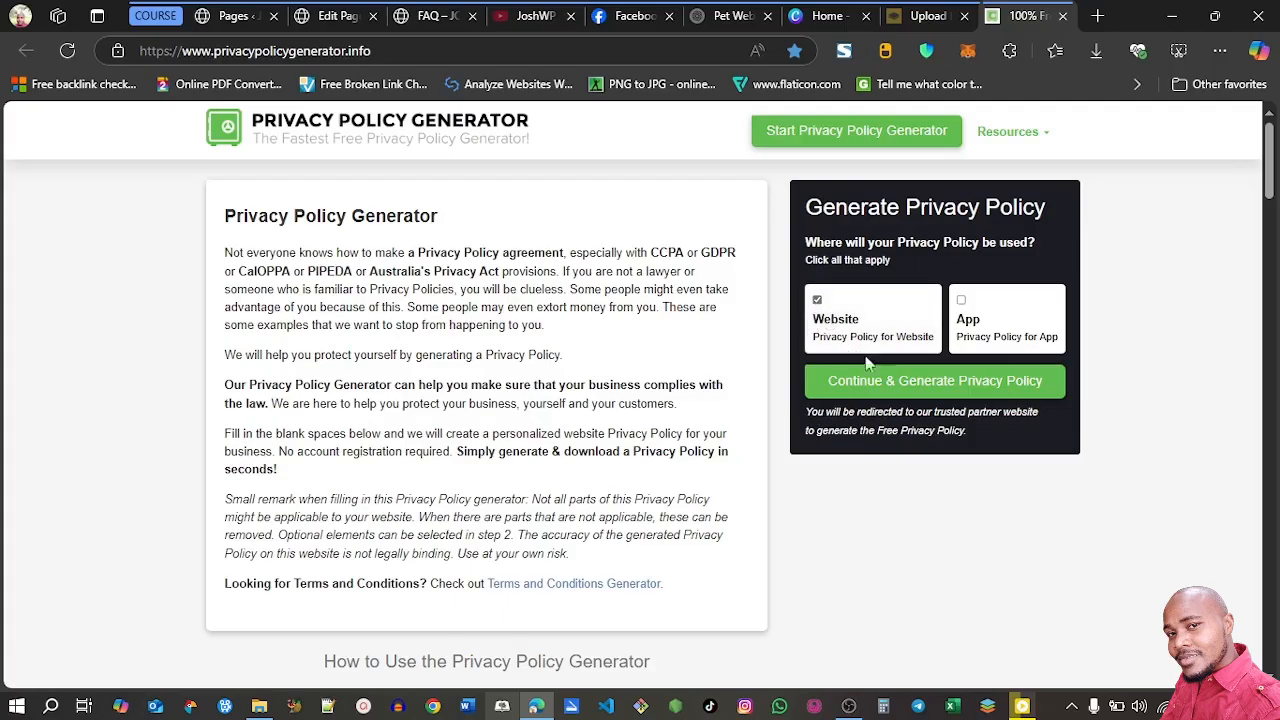
pyautogui.click(882, 386)
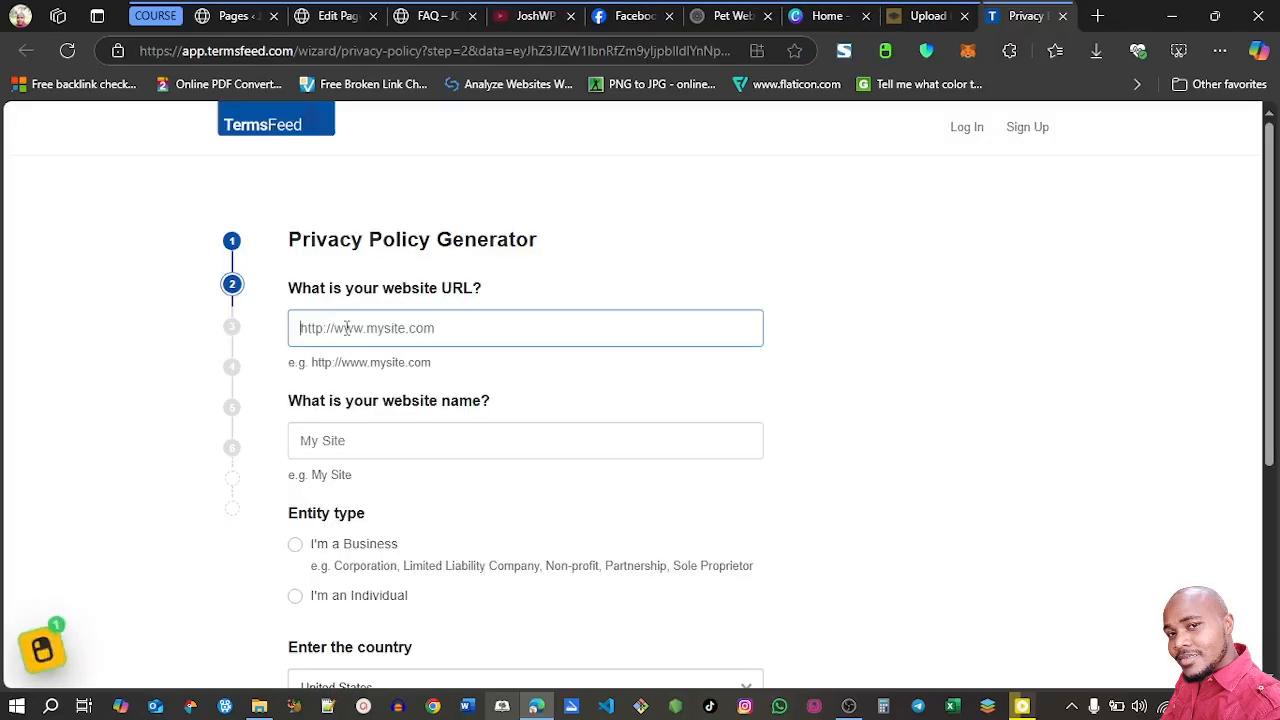
pyautogui.click(328, 16)
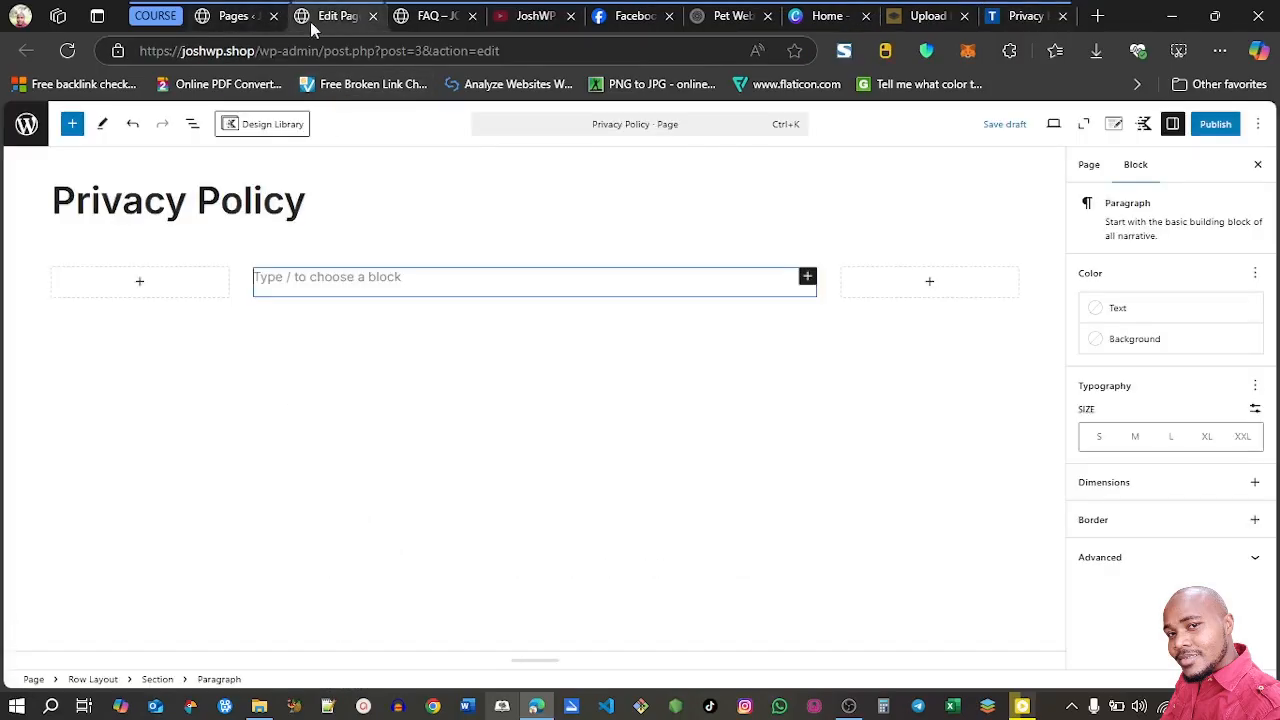
pyautogui.moveTo(258, 55); pyautogui.dragTo(139, 51)
pyautogui.hotkey('ctrl', 'c')
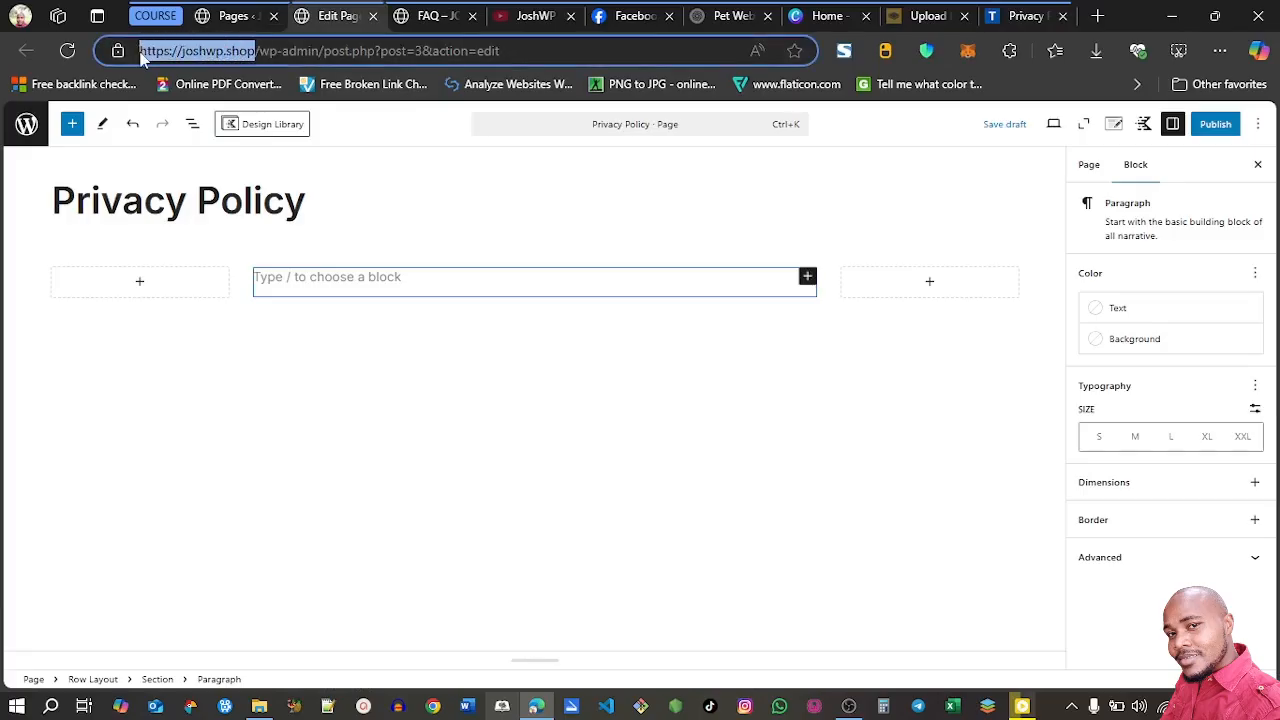
pyautogui.click(1026, 16)
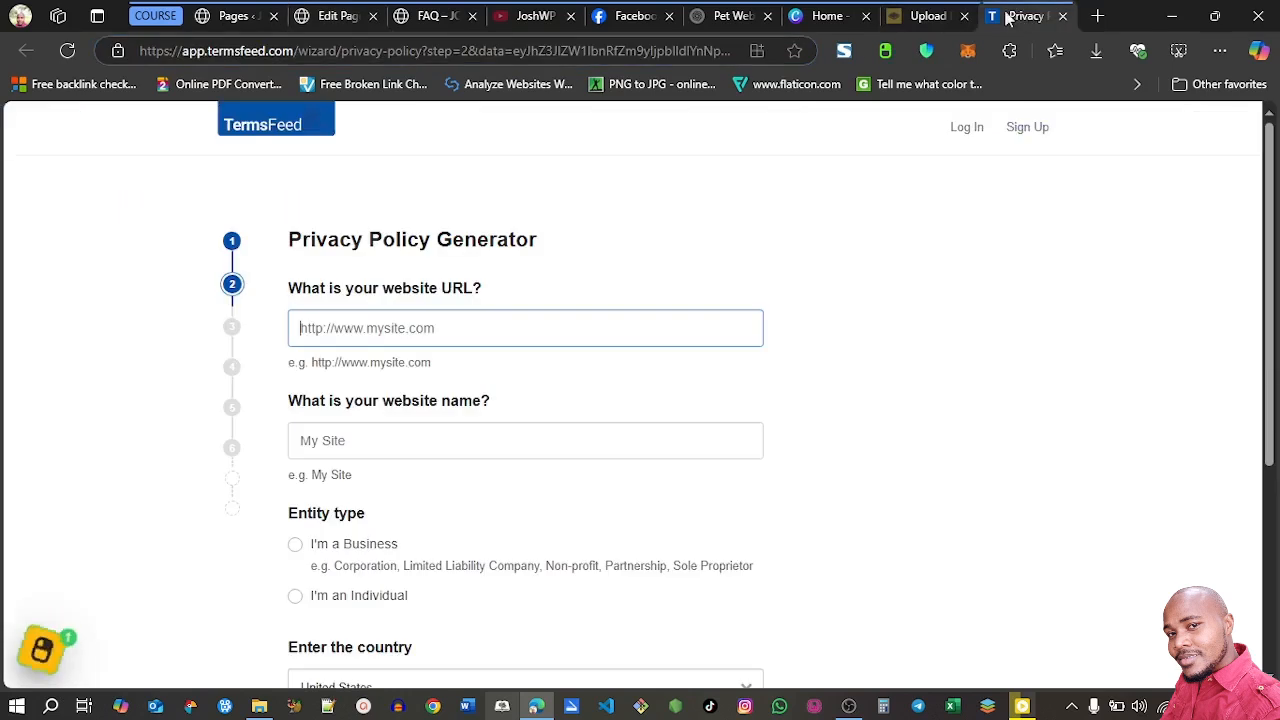
pyautogui.hotkey('ctrl', 'v')
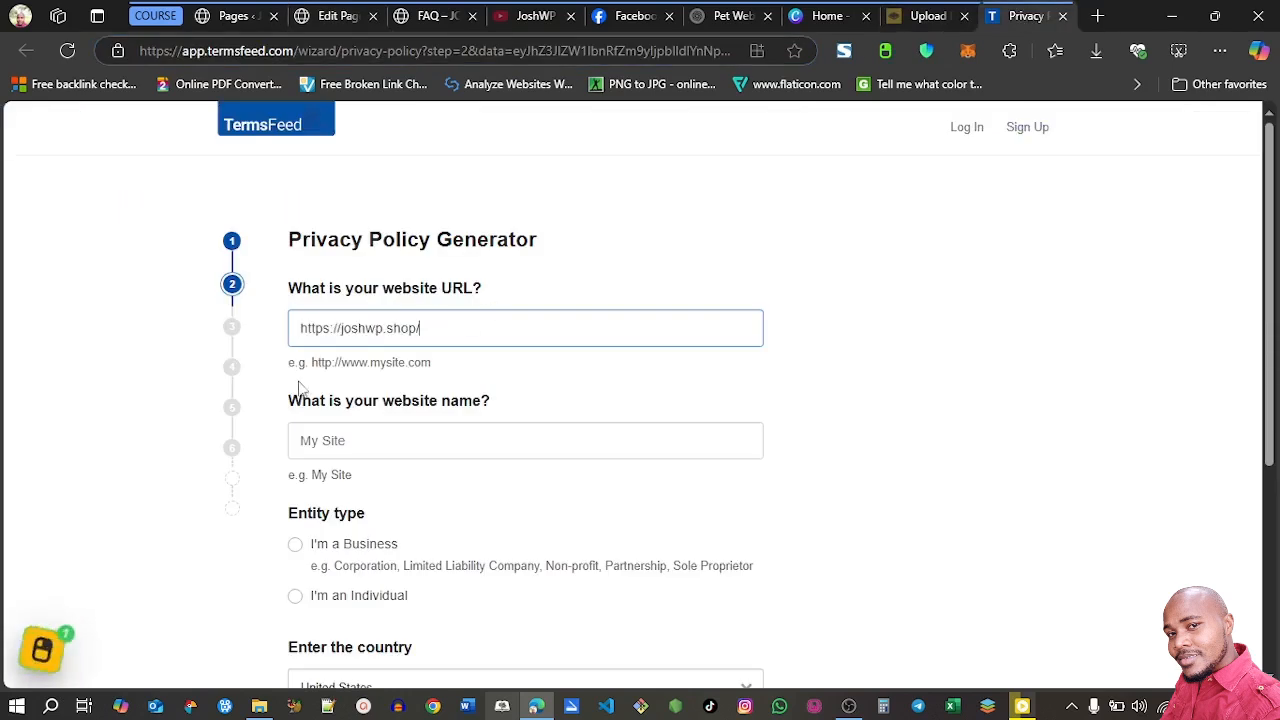
# Name the website JOSHWP, set the entity type to individual and the state to Alaska, United States, and advance the wizard
pyautogui.click(469, 431)
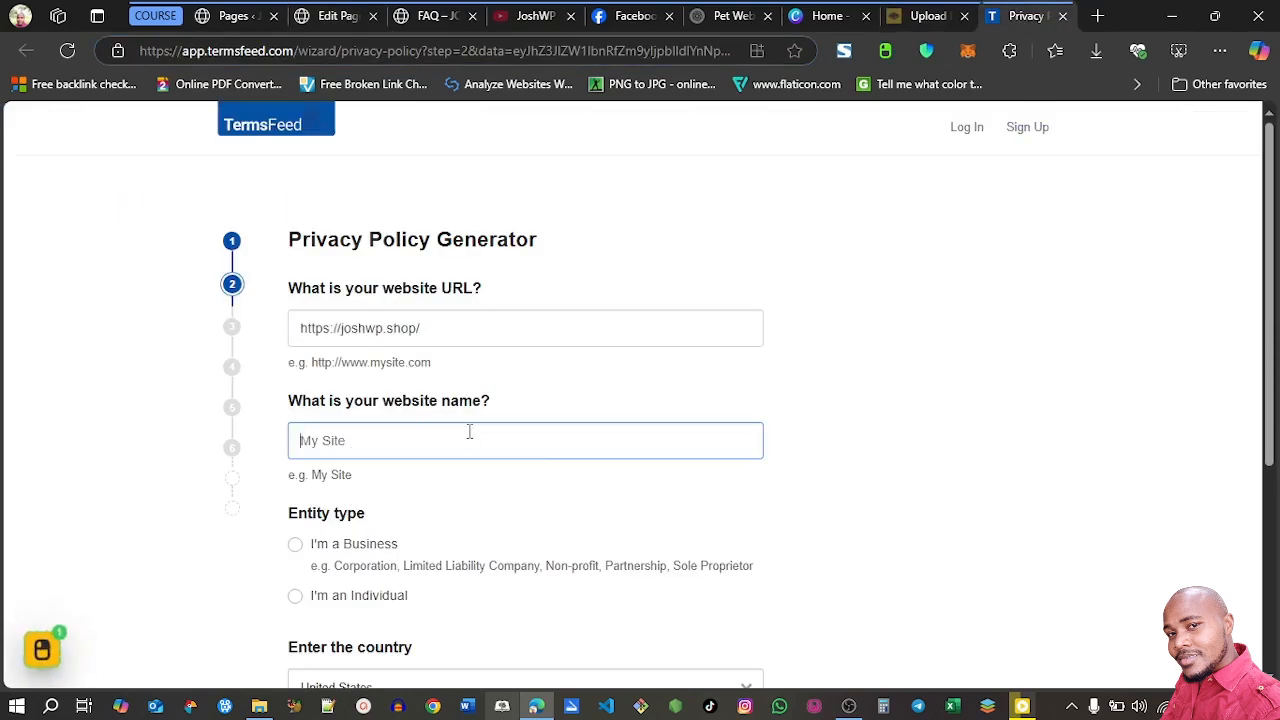
pyautogui.write('JOSHWP')
pyautogui.scroll(-2, 469, 431)
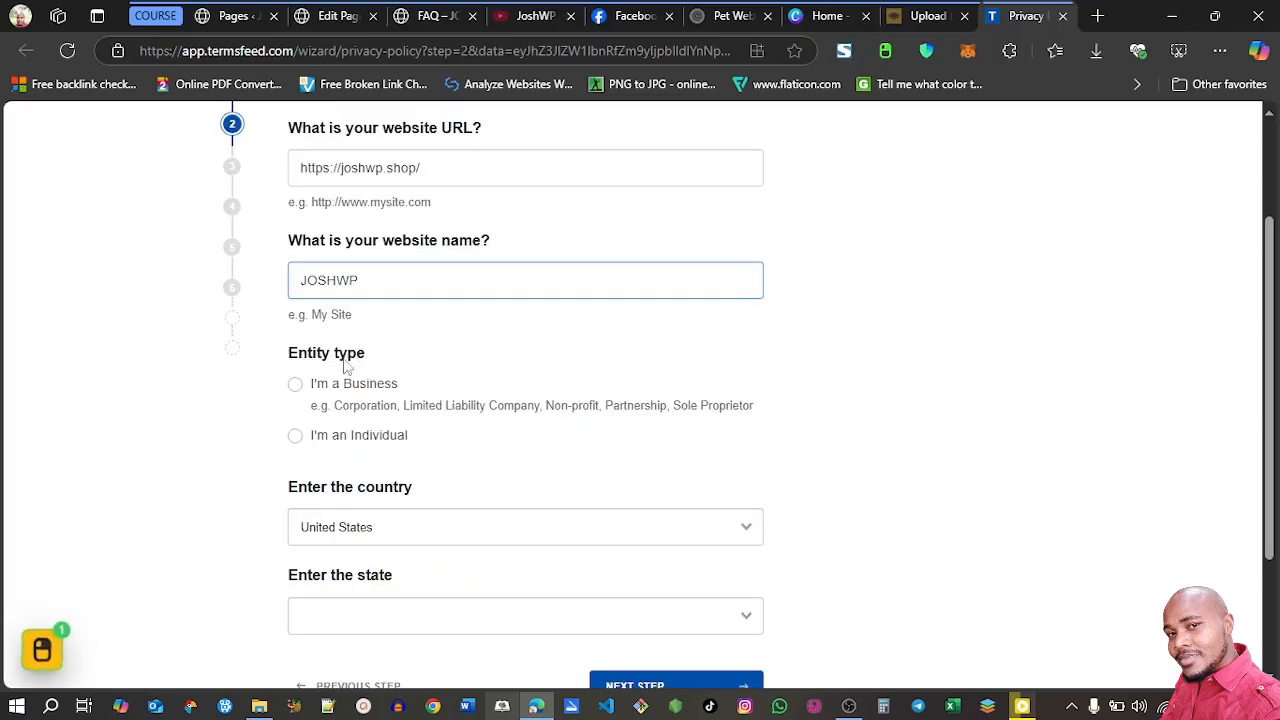
pyautogui.click(296, 438)
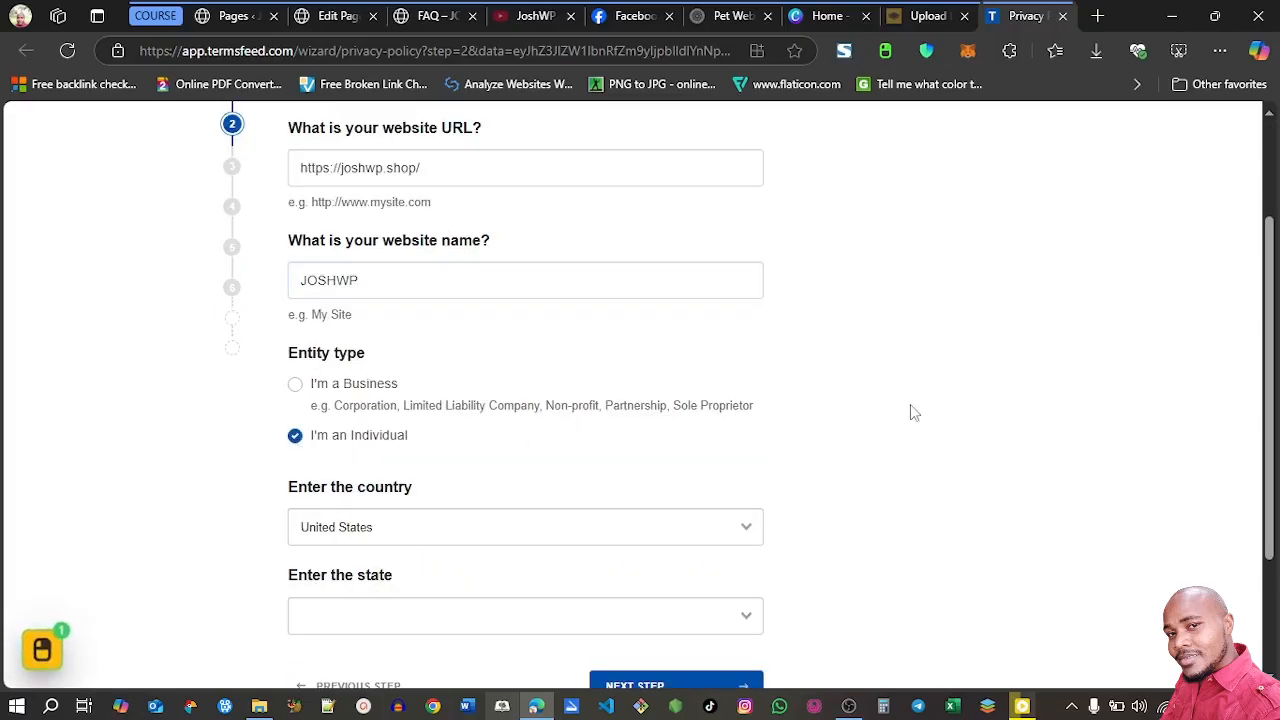
pyautogui.scroll(-2, 1272, 447)
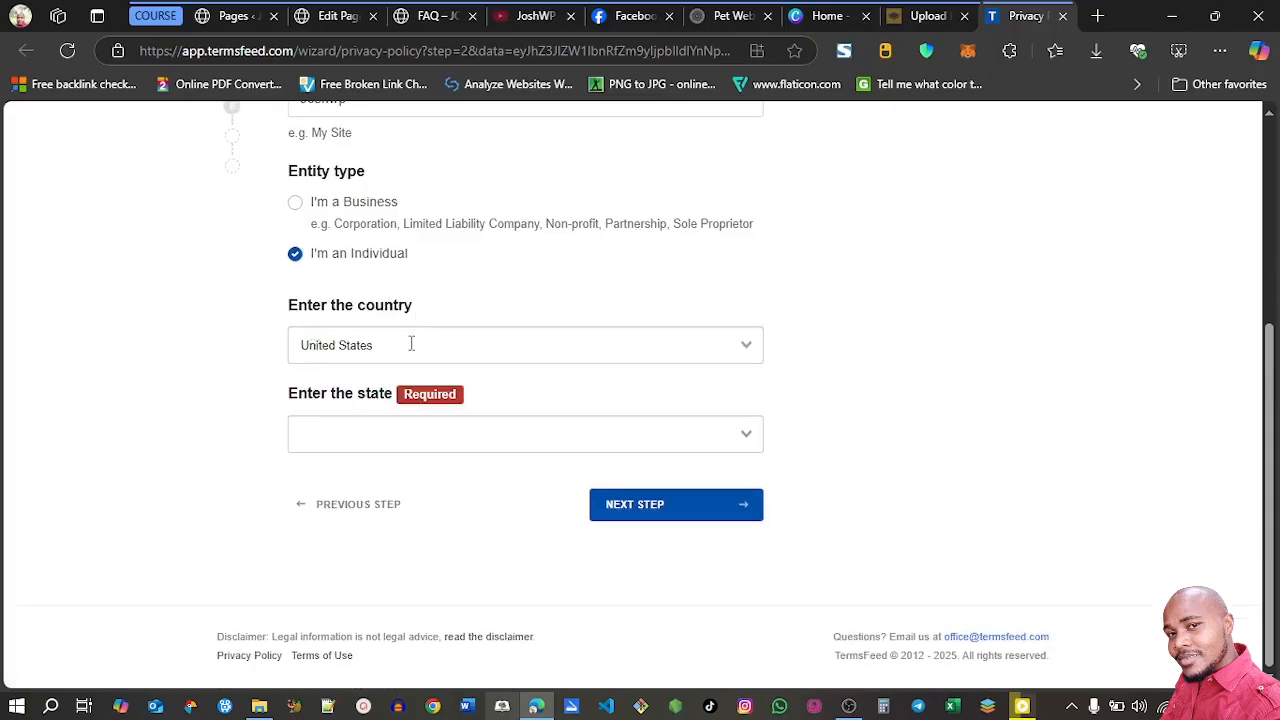
pyautogui.click(451, 432)
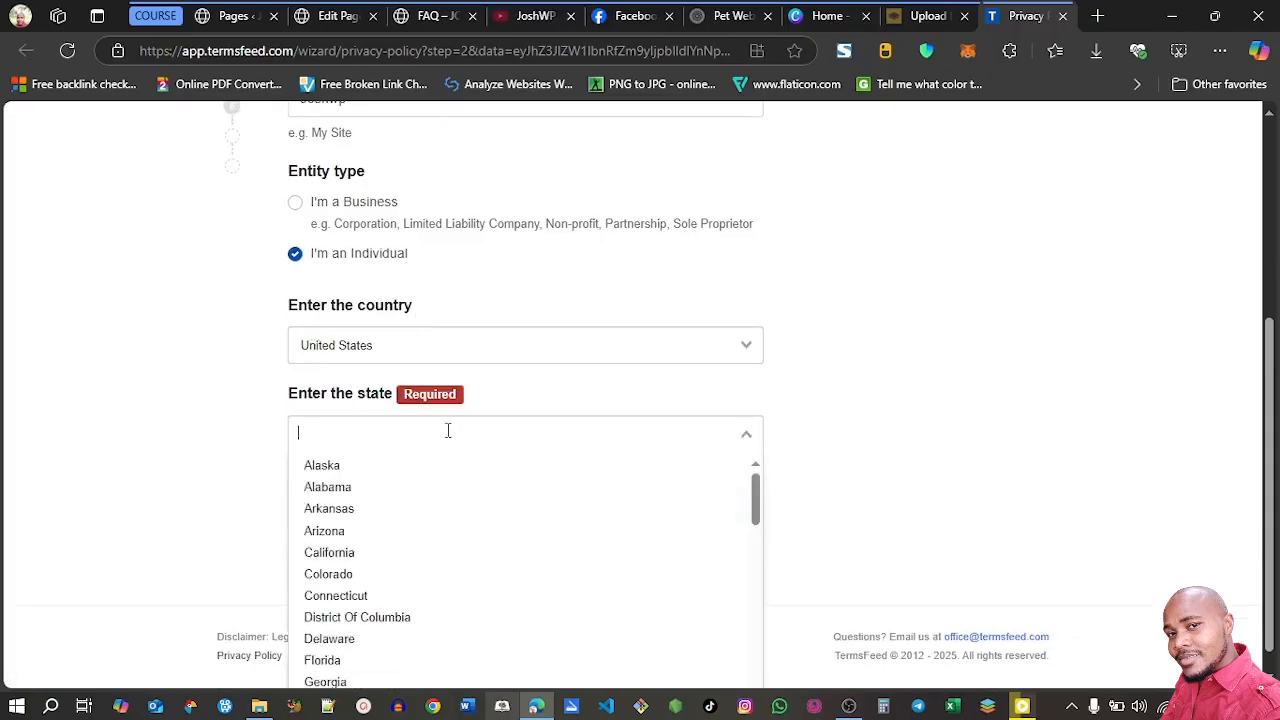
pyautogui.click(505, 470)
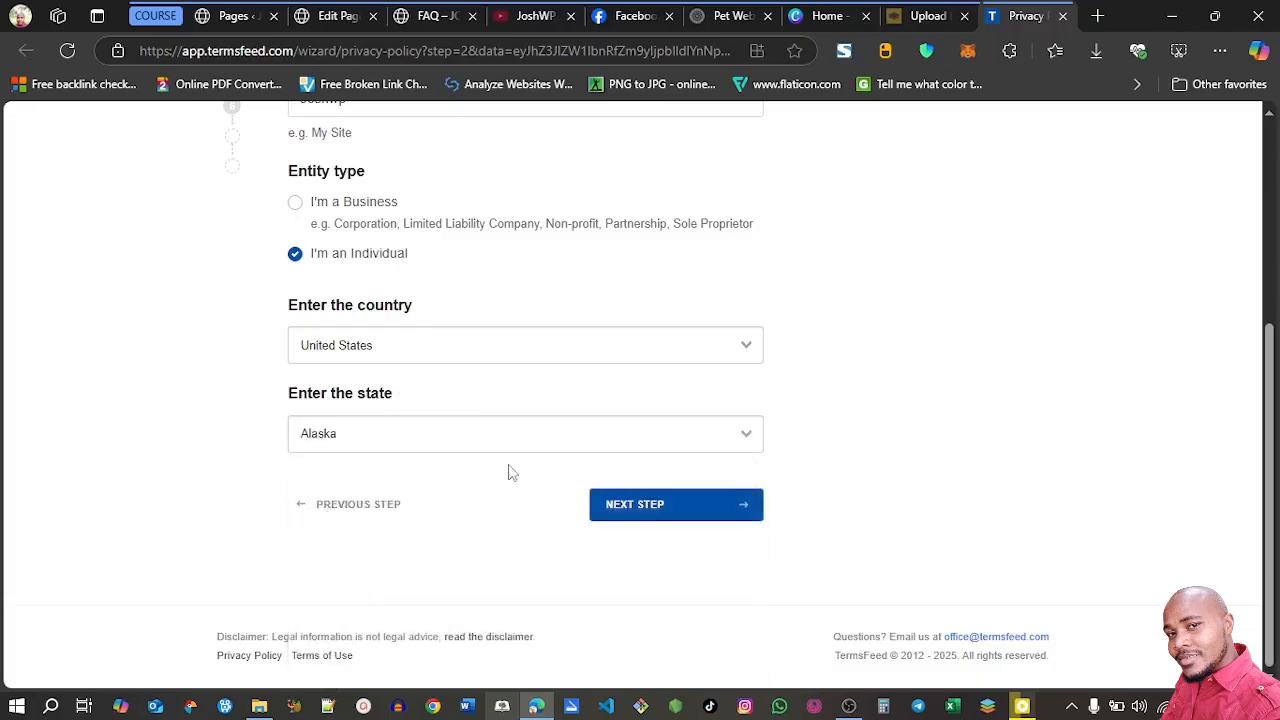
pyautogui.click(658, 508)
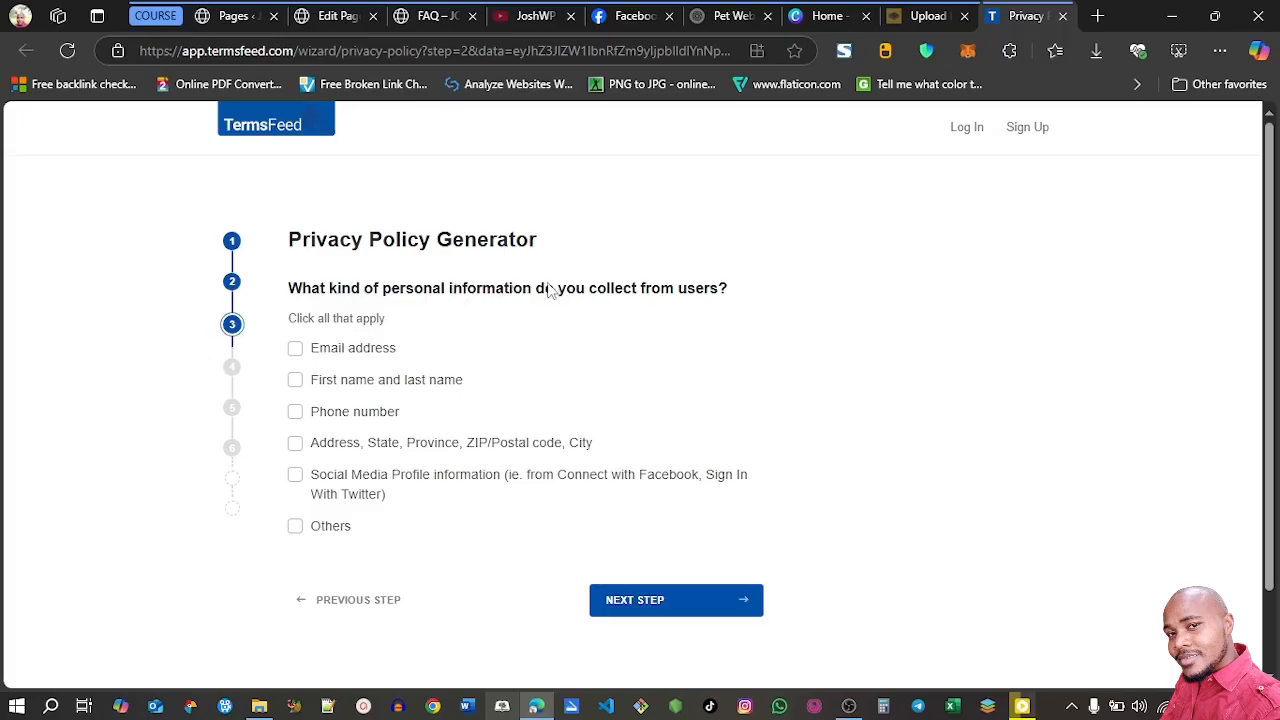
# Select email address and first and last name as the personal information collected from users, and continue
pyautogui.click(295, 349)
pyautogui.click(295, 380)
pyautogui.click(640, 603)
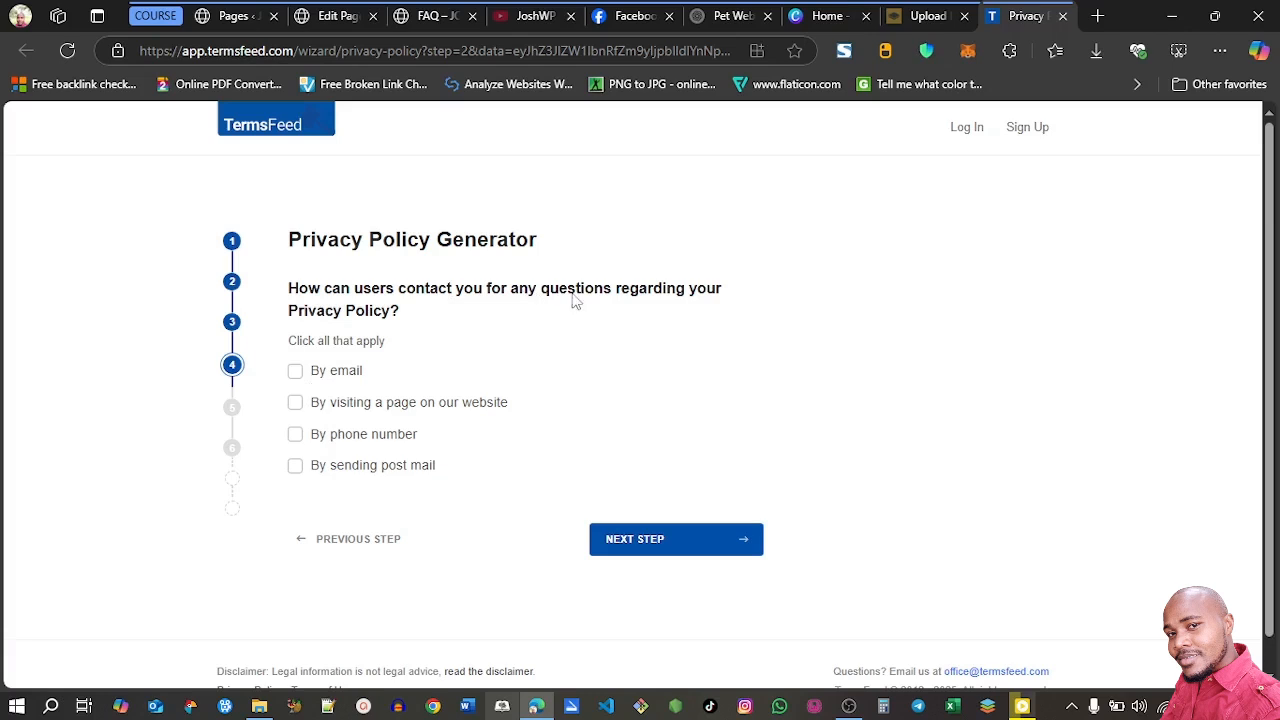
pyautogui.click(295, 371)
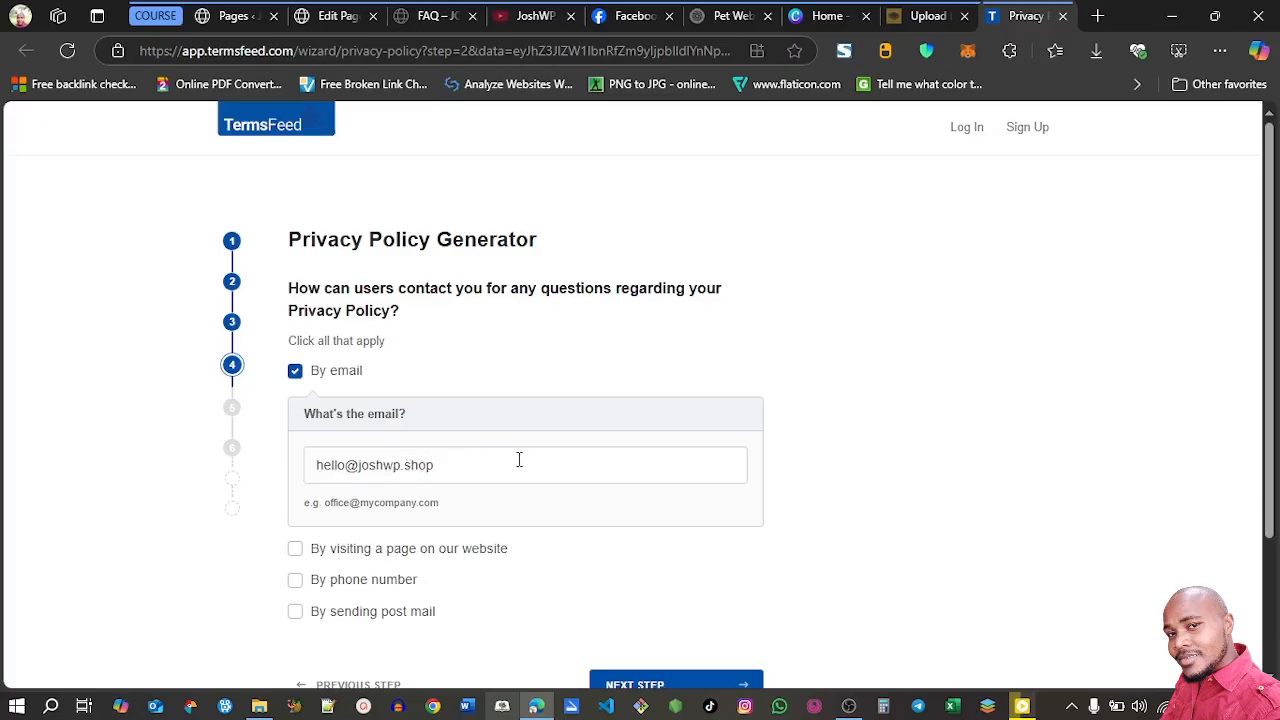
pyautogui.scroll(-1, 774, 403)
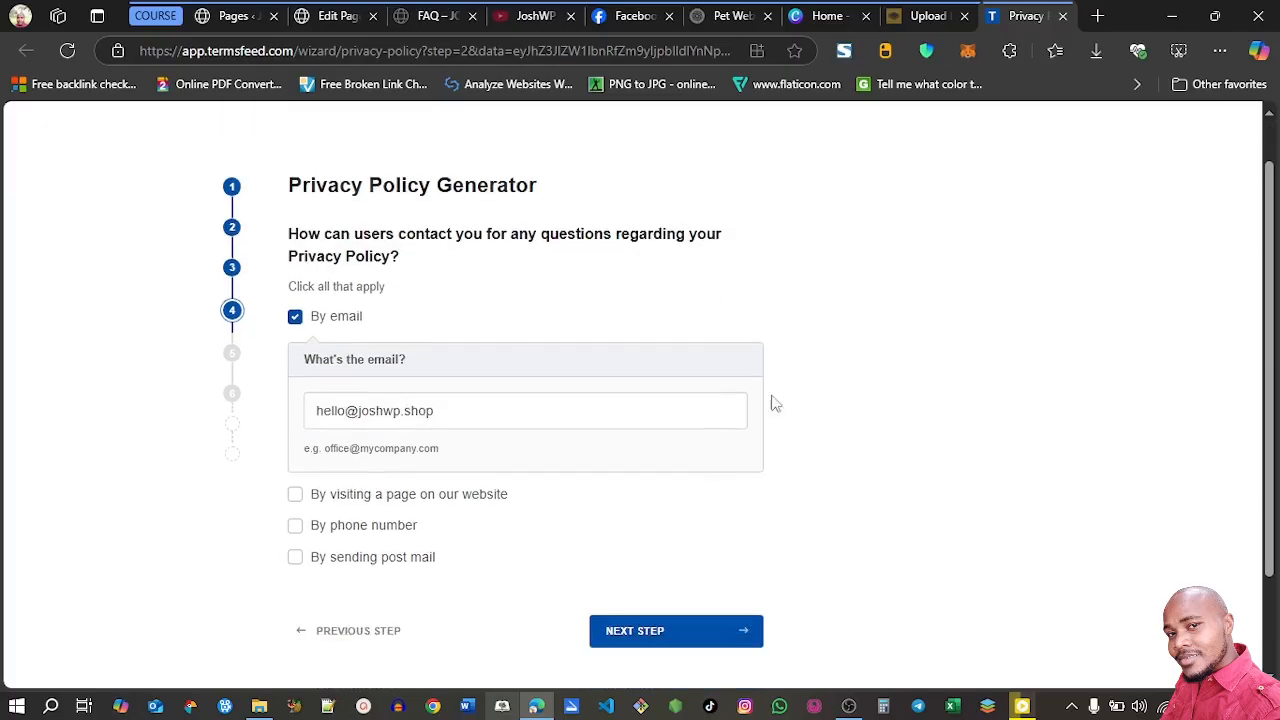
pyautogui.click(296, 496)
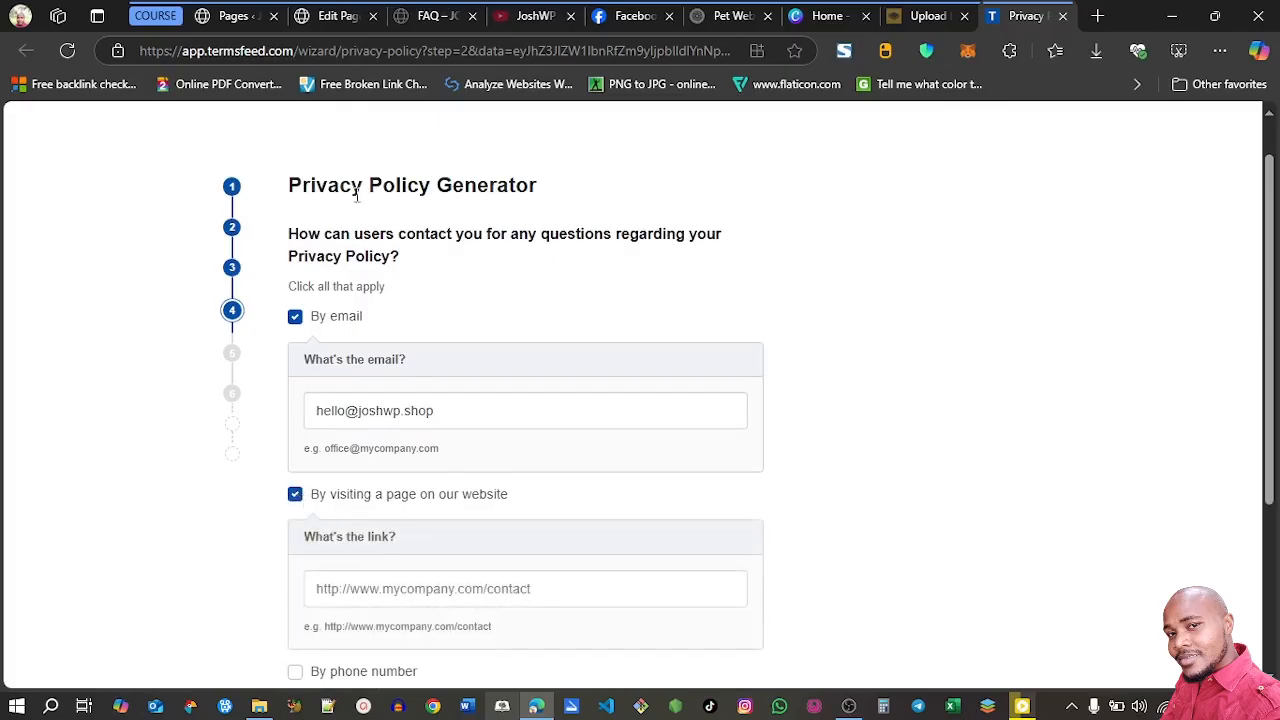
pyautogui.click(231, 15)
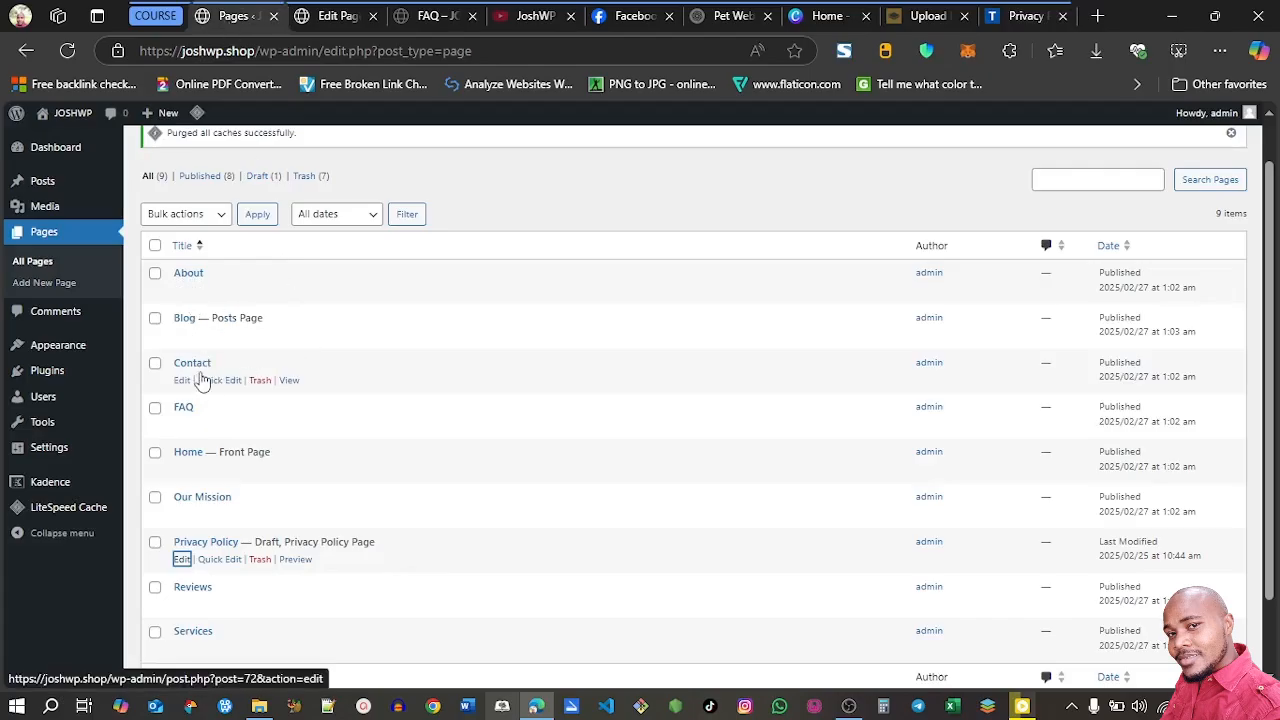
pyautogui.rightClick(287, 384)
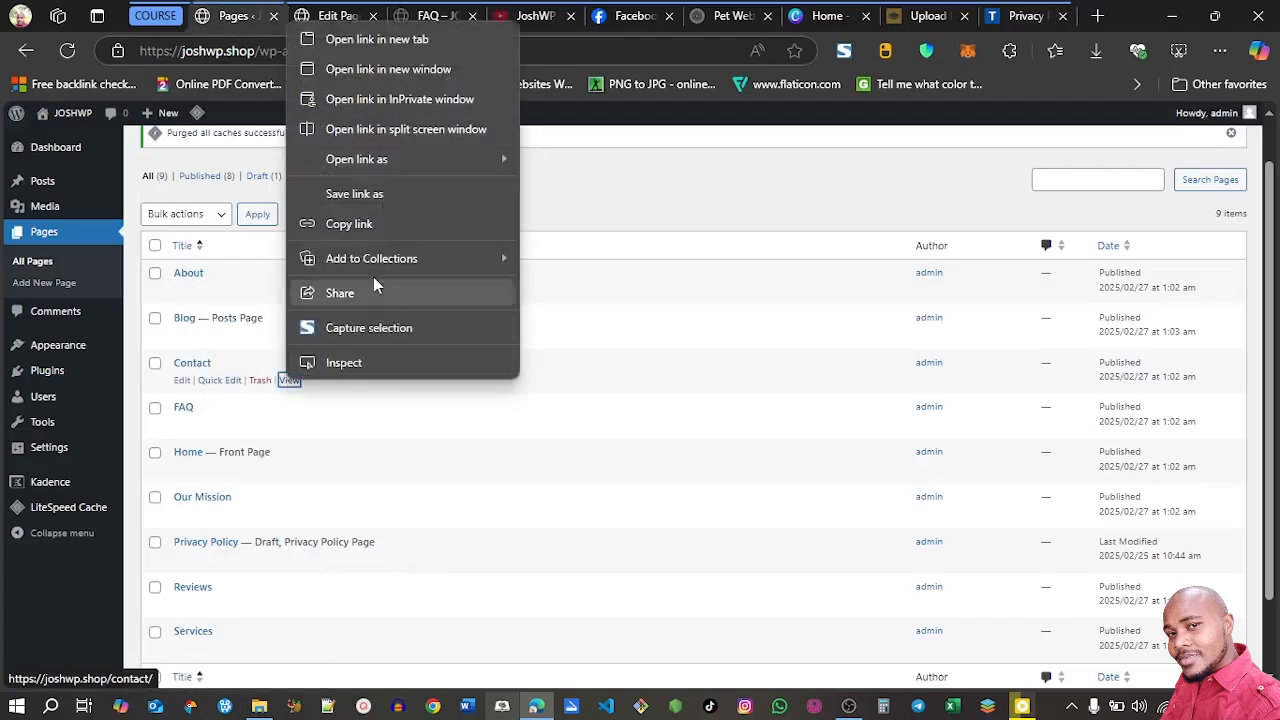
pyautogui.click(360, 227)
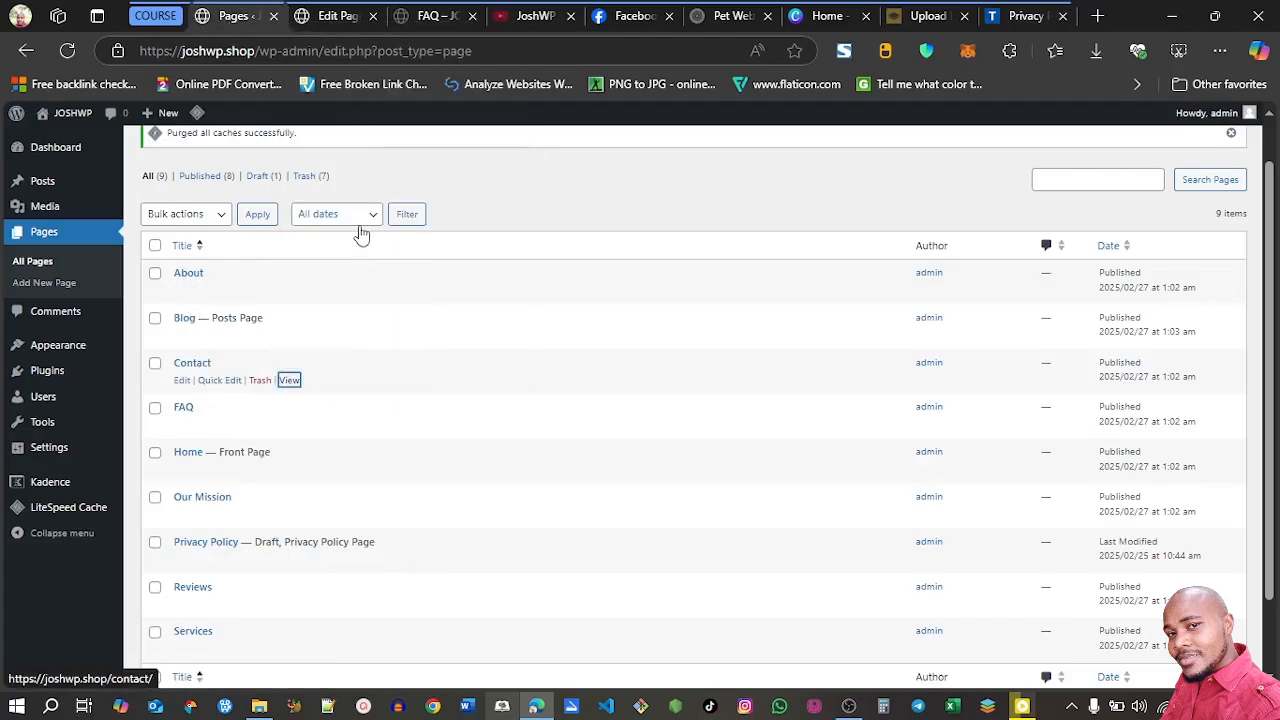
pyautogui.click(1010, 16)
pyautogui.click(502, 572)
pyautogui.hotkey('ctrl', 'v')
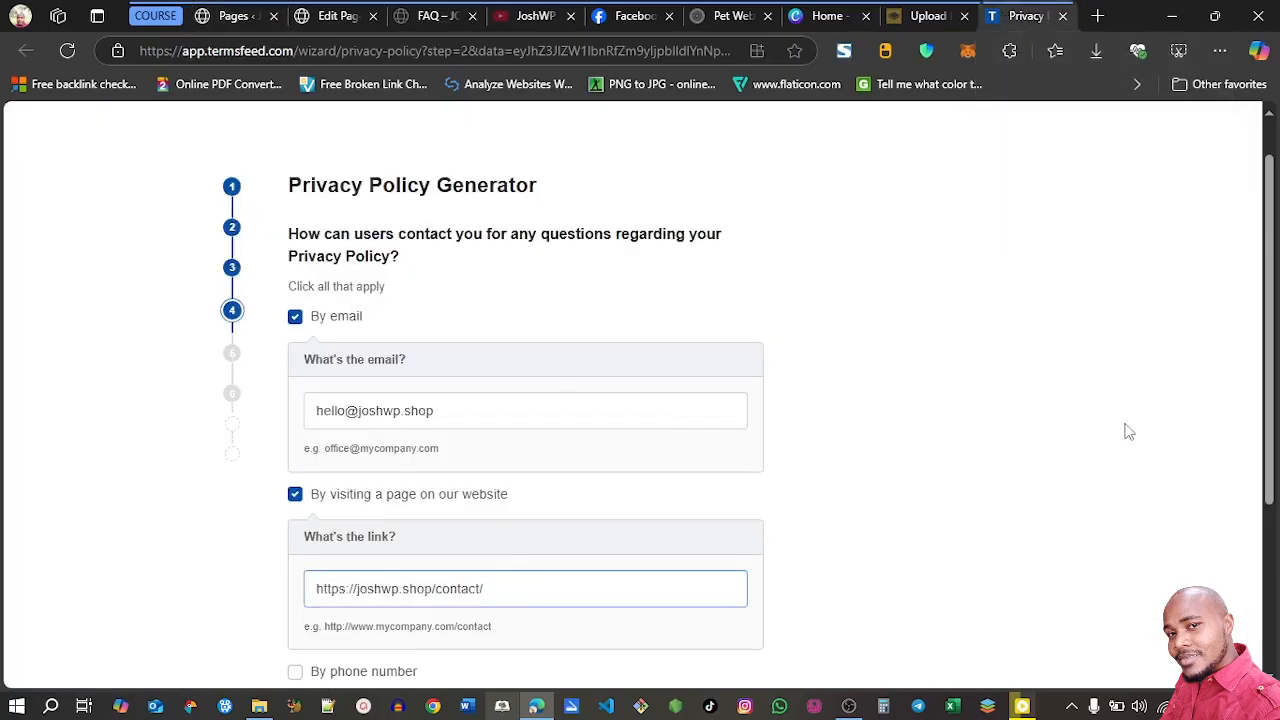
# Decline the Professional Privacy Policy, enter the e-mail address for receiving the policy, and generate the free version
pyautogui.scroll(-10, 1258, 422)
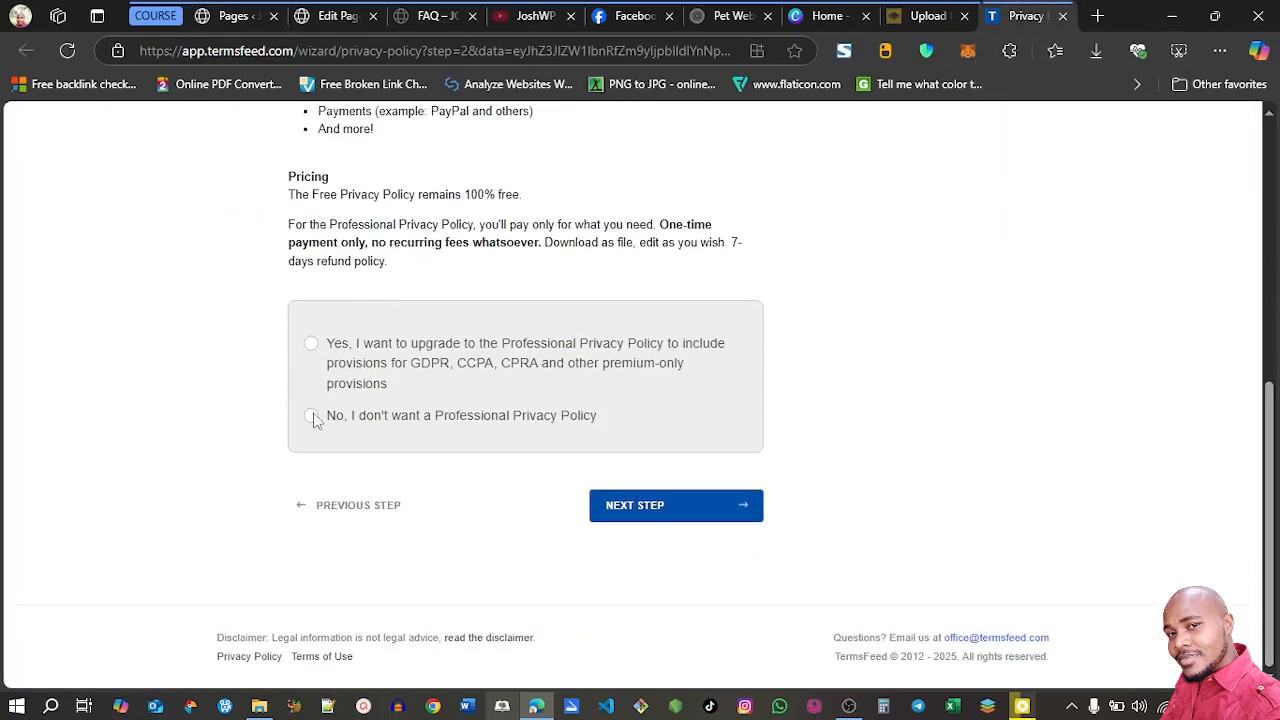
pyautogui.click(311, 417)
pyautogui.click(672, 505)
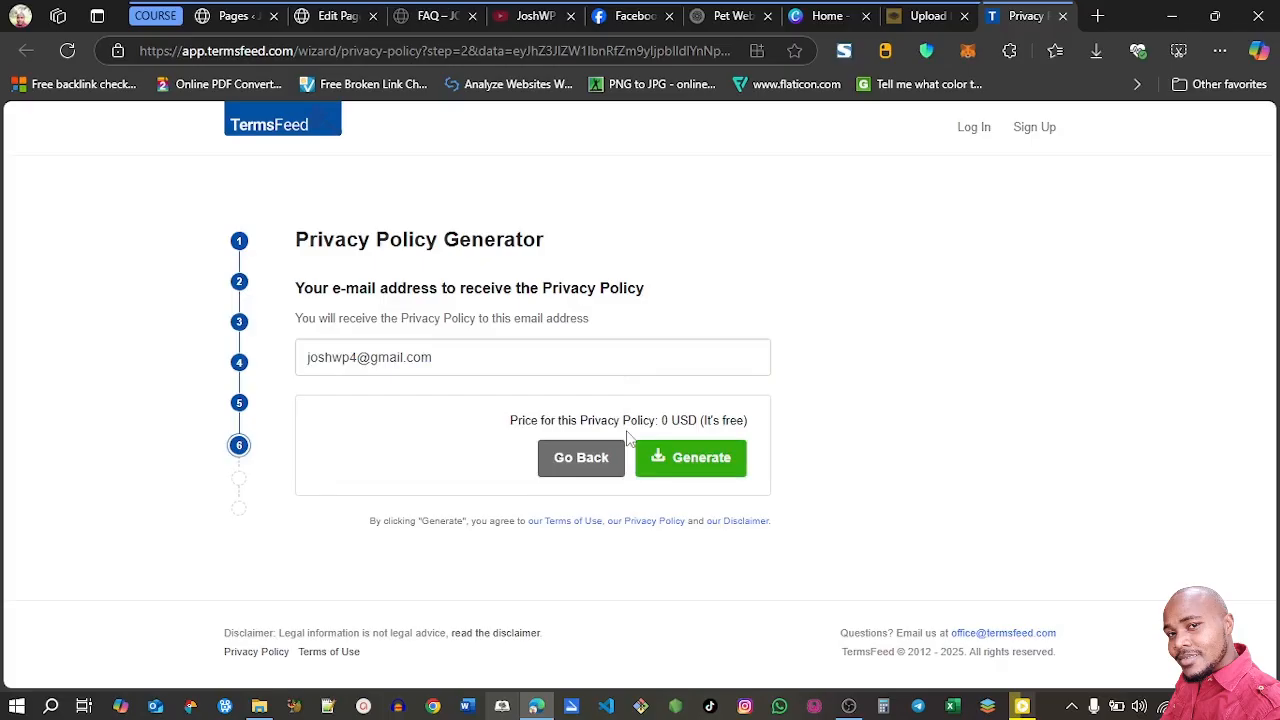
pyautogui.click(686, 457)
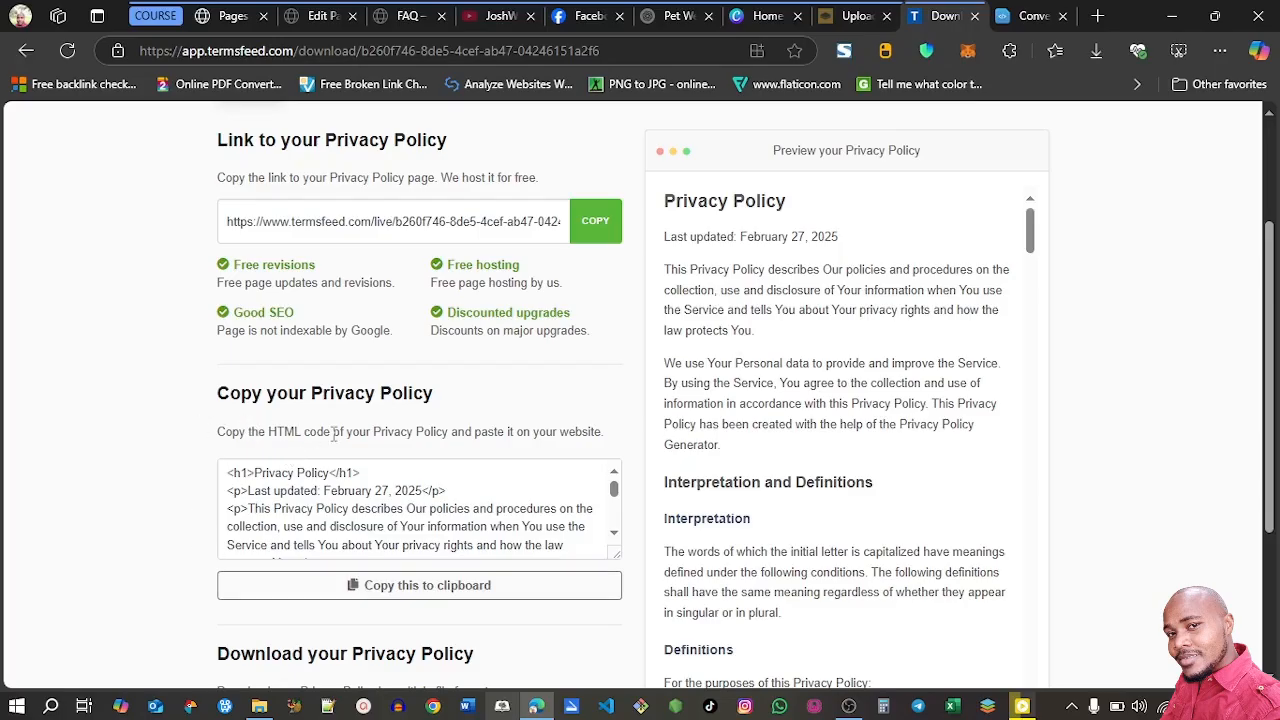
# Copy the generated policy's HTML code, switch to Word to HTML, paste it into the HTML Editor, and copy the rendered result
pyautogui.click(416, 589)
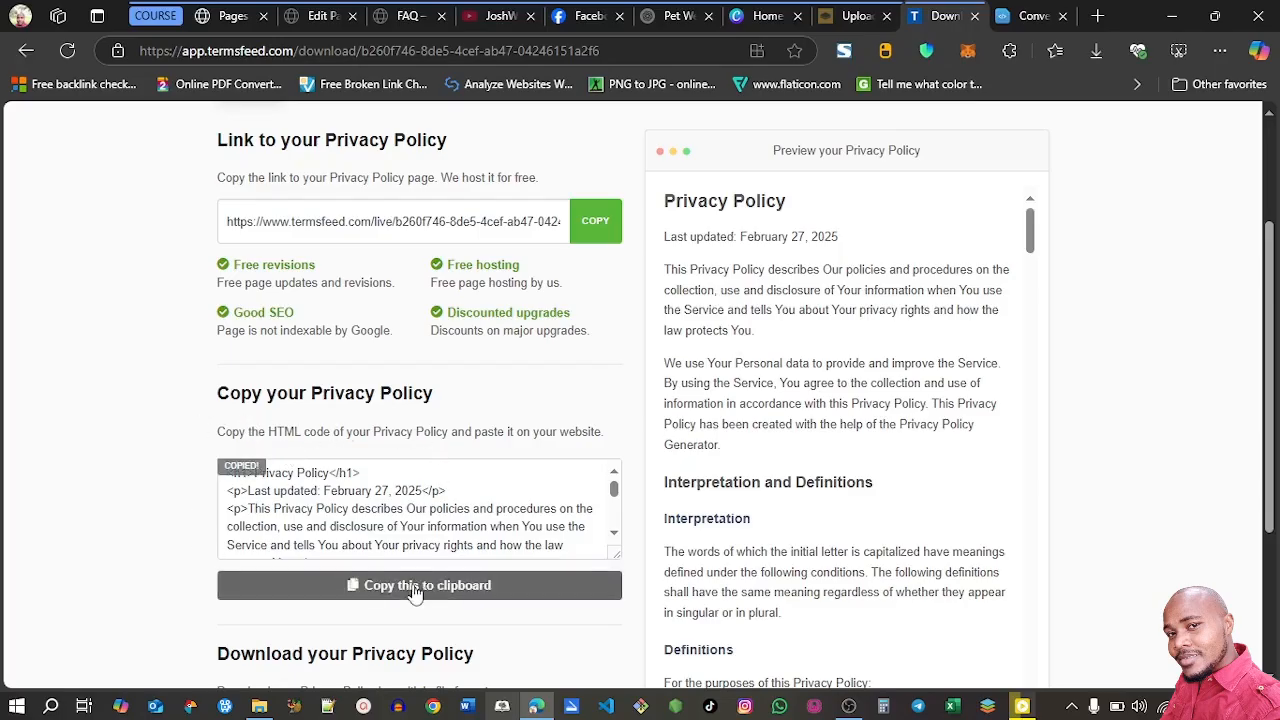
pyautogui.click(1013, 14)
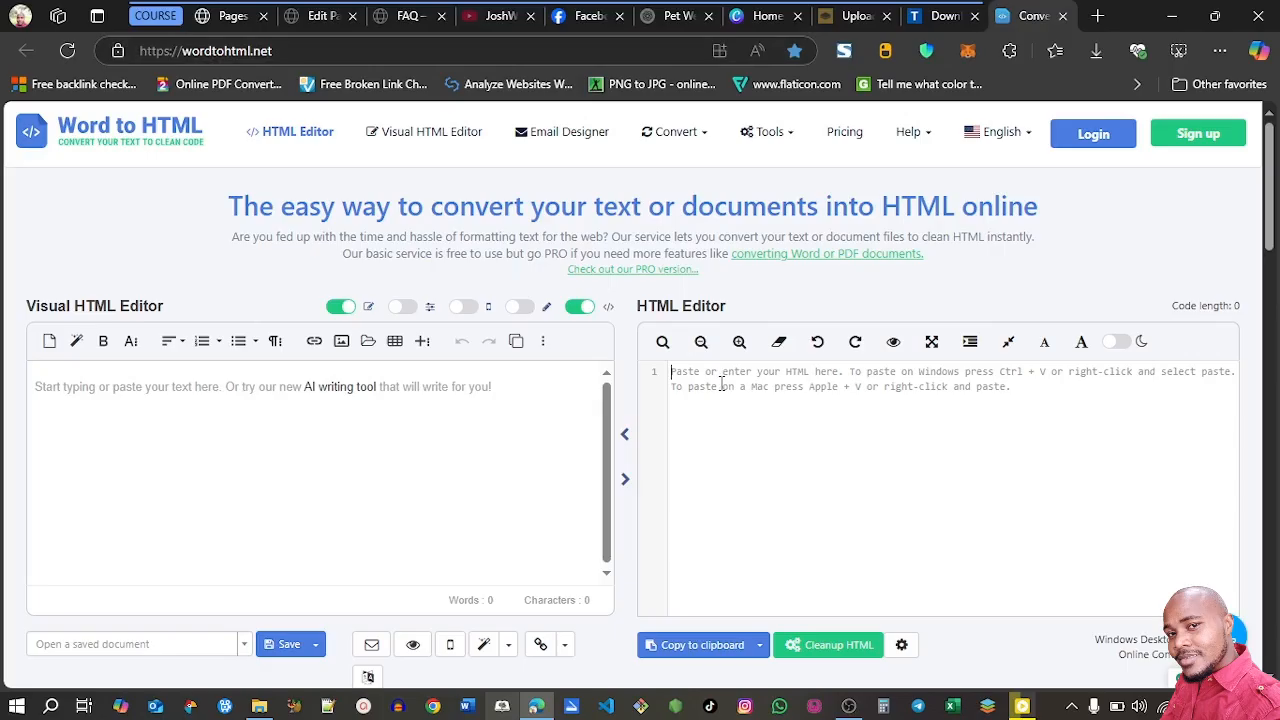
pyautogui.hotkey('ctrl', 'v')
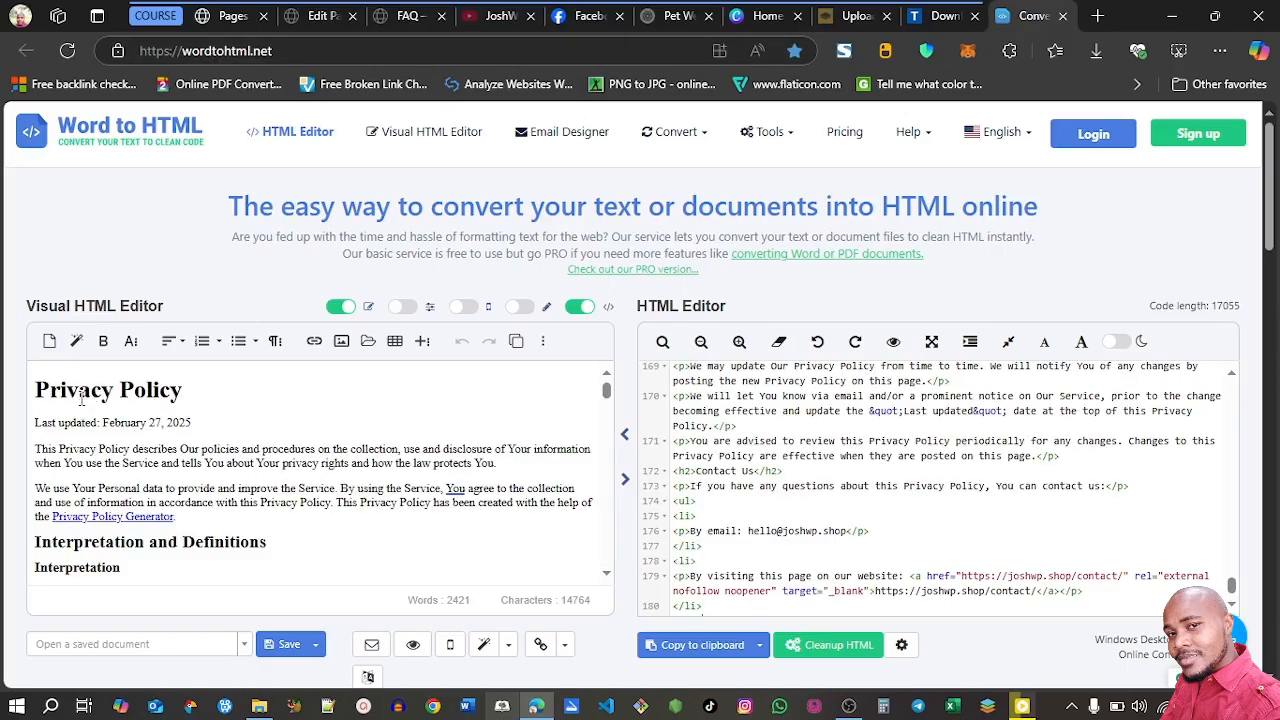
pyautogui.click(516, 343)
# Switch back to WordPress, paste the policy text into the Privacy Policy page's middle-column paragraph, and publish the page
pyautogui.click(318, 16)
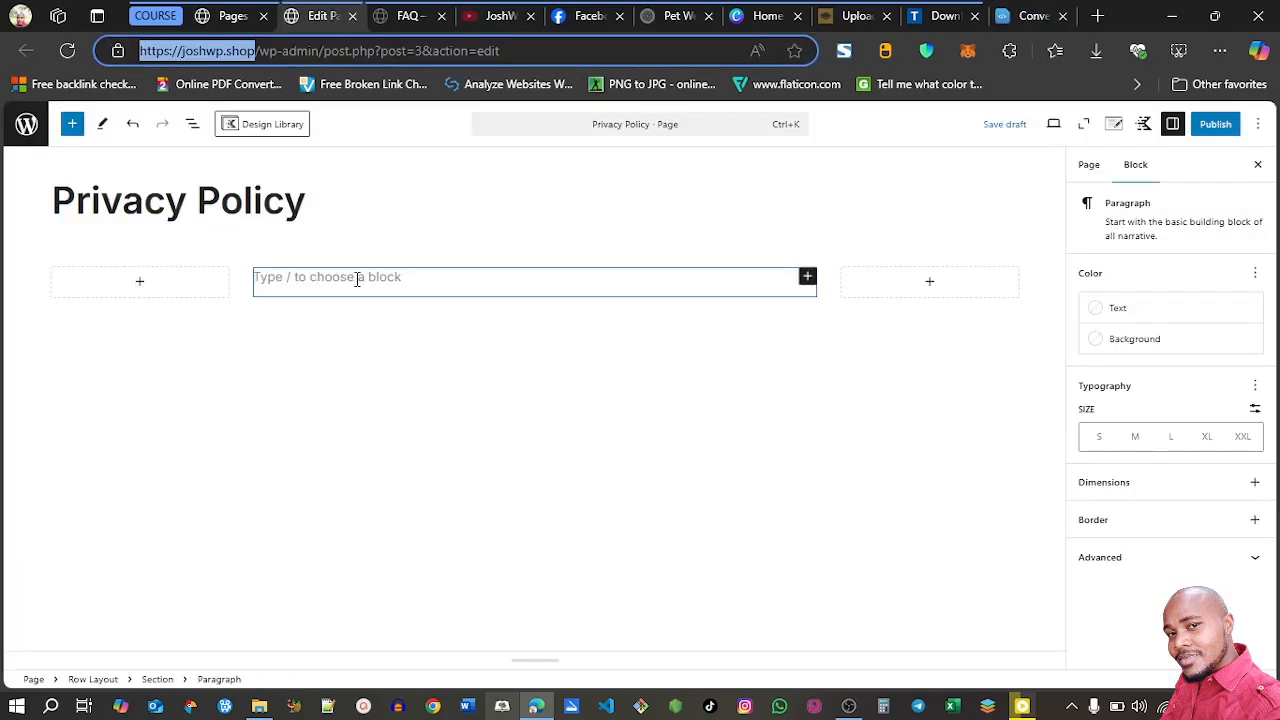
pyautogui.click(357, 280)
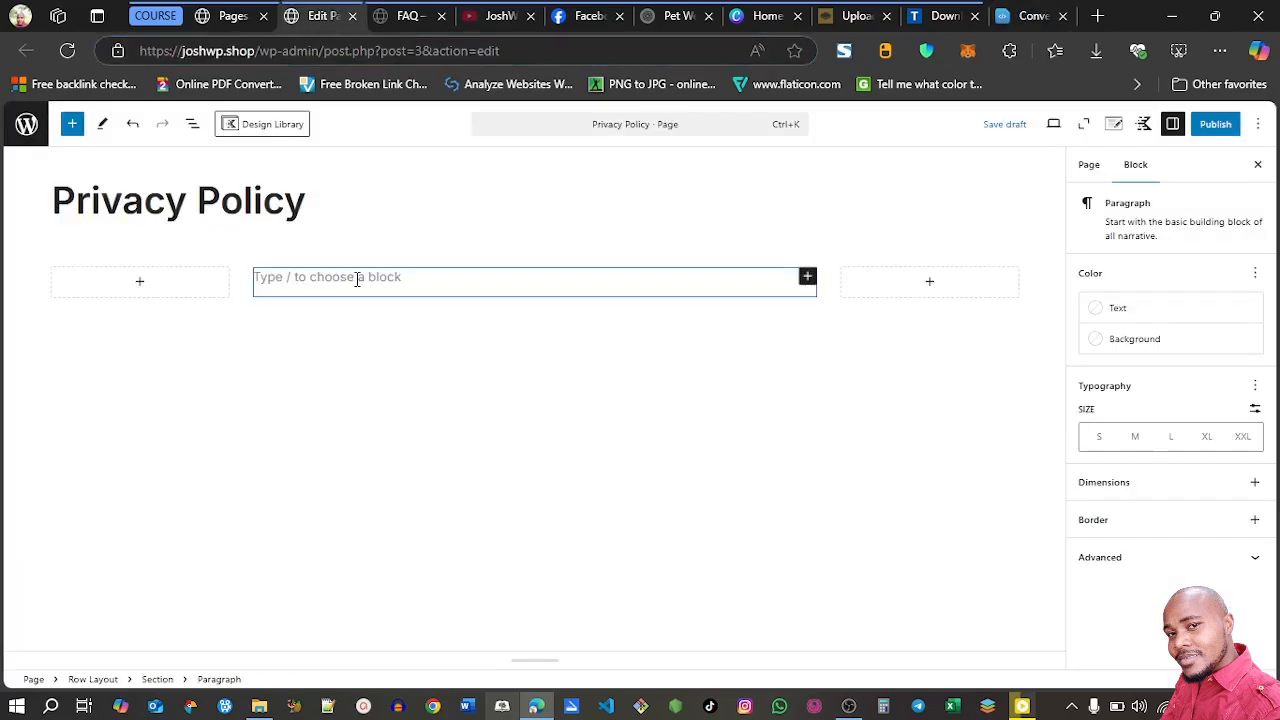
pyautogui.hotkey('ctrl', 'v')
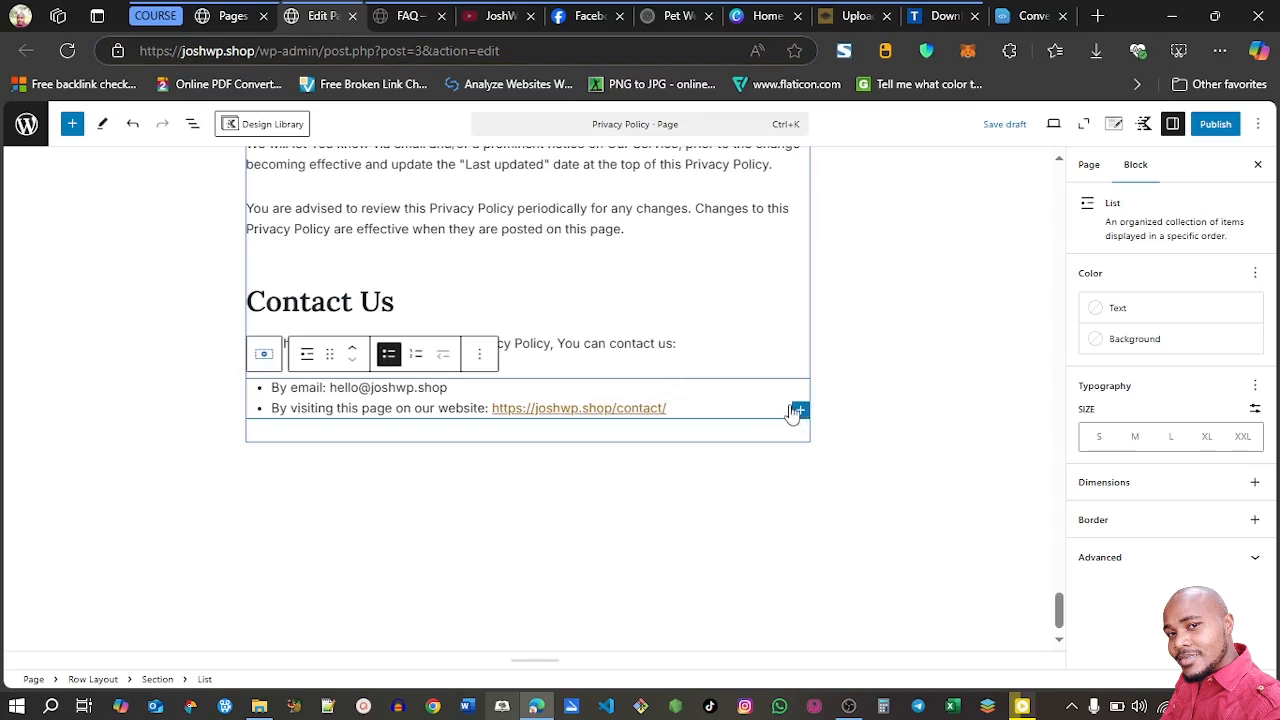
pyautogui.click(364, 302)
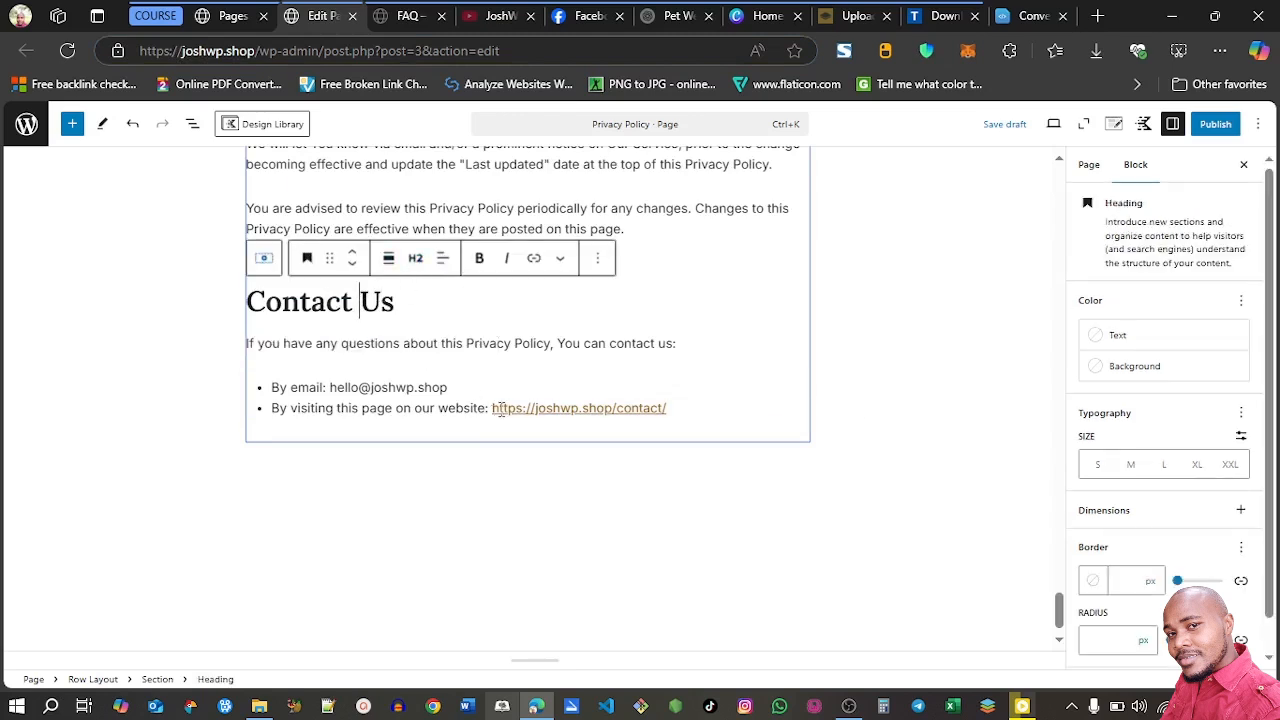
pyautogui.moveTo(1063, 598); pyautogui.dragTo(1052, 441)
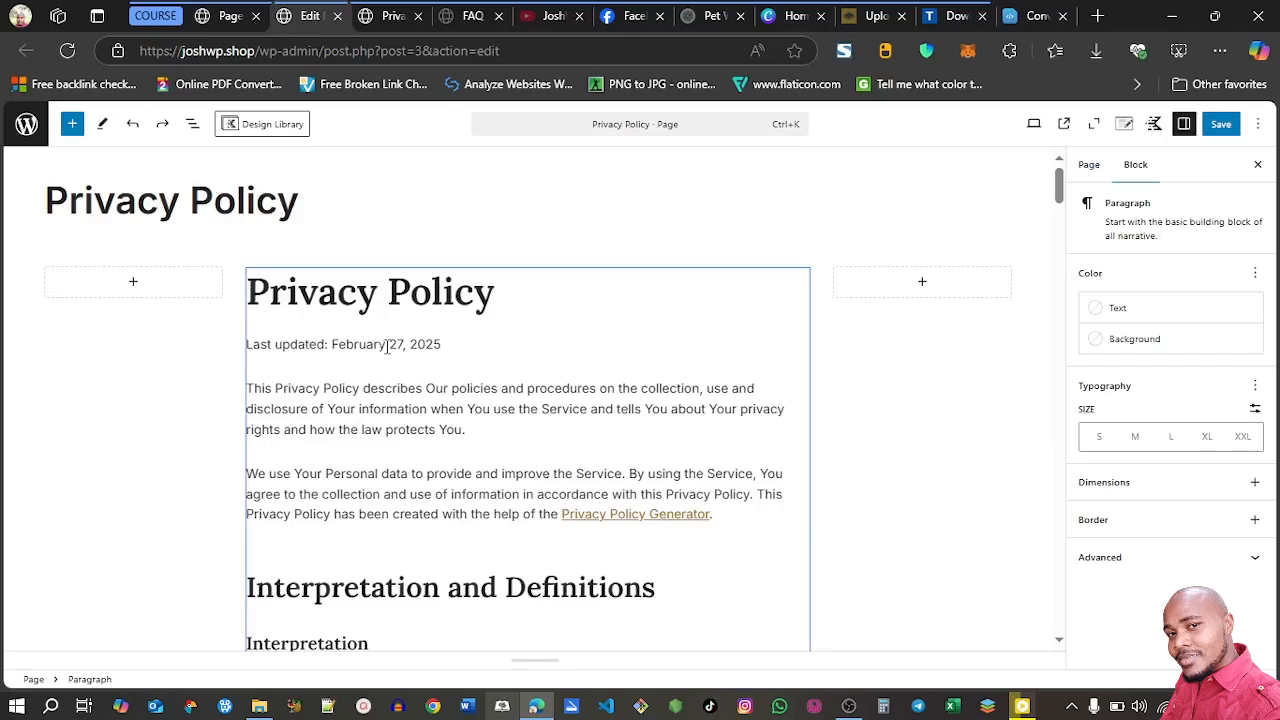
# Delete the "Last updated" paragraph from the Privacy Policy page, save the page, and check it on the live site
pyautogui.click(387, 347)
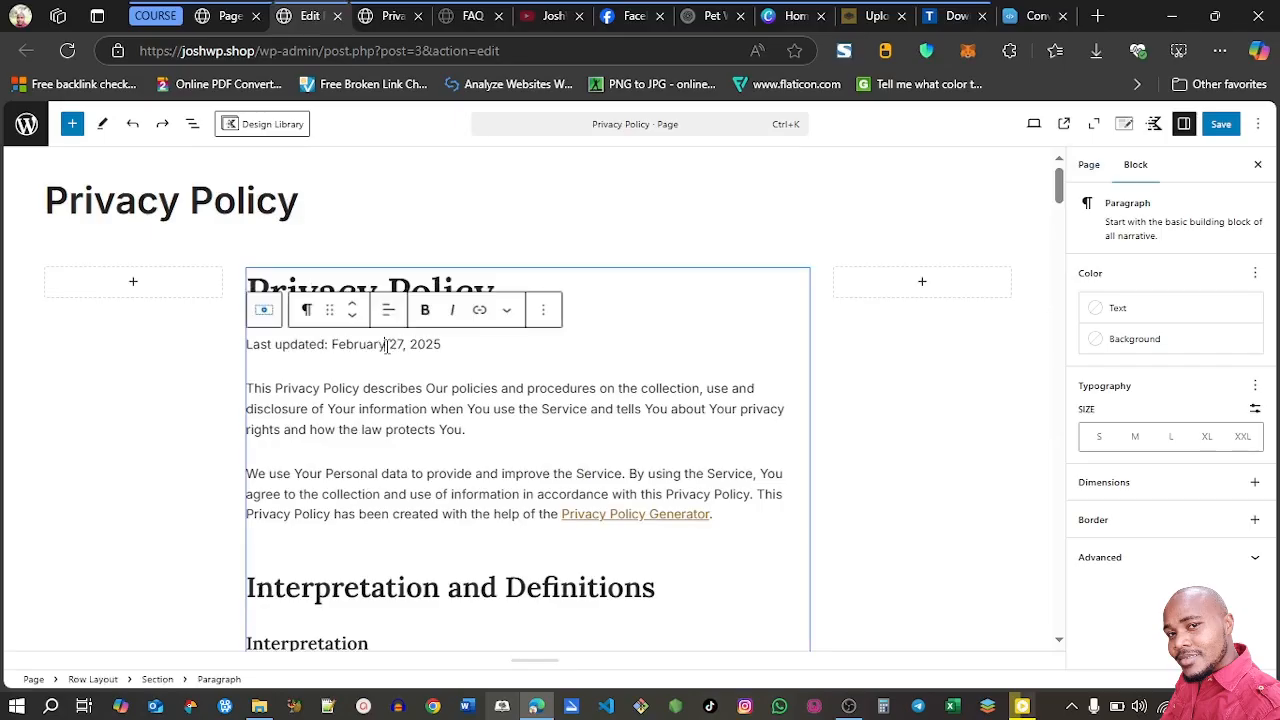
pyautogui.click(543, 312)
pyautogui.scroll(-1, 753, 565)
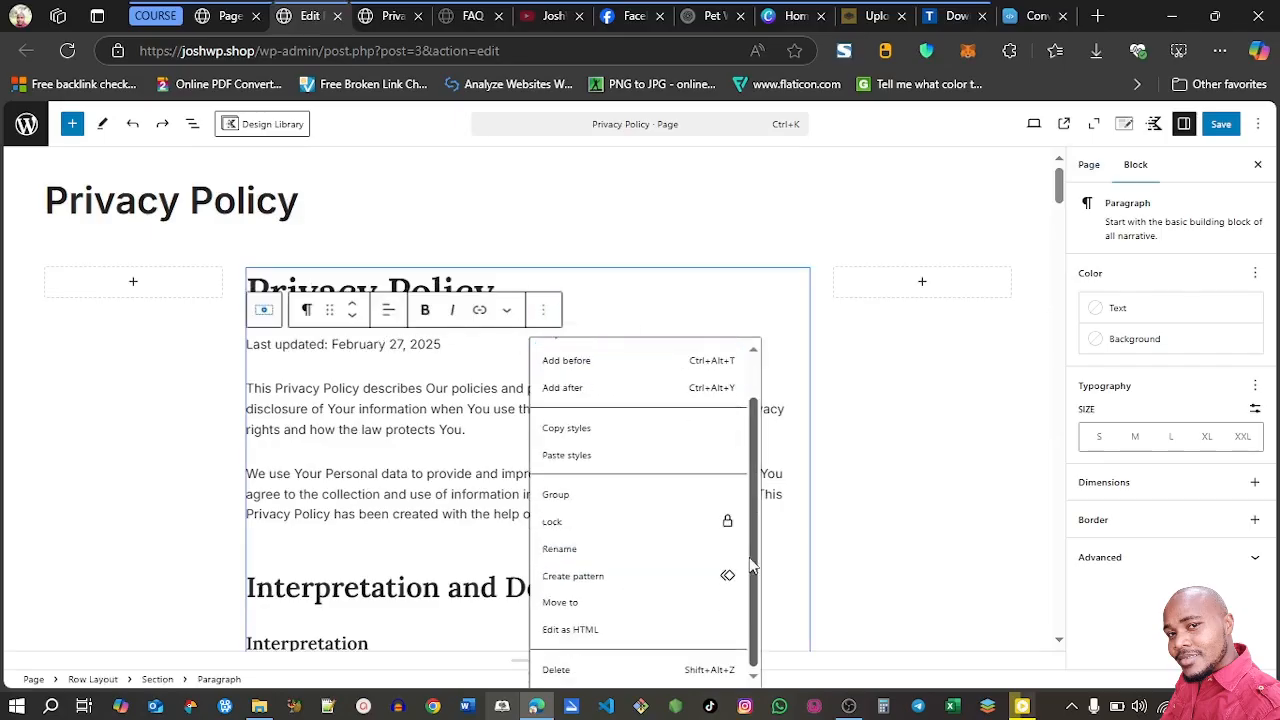
pyautogui.click(597, 669)
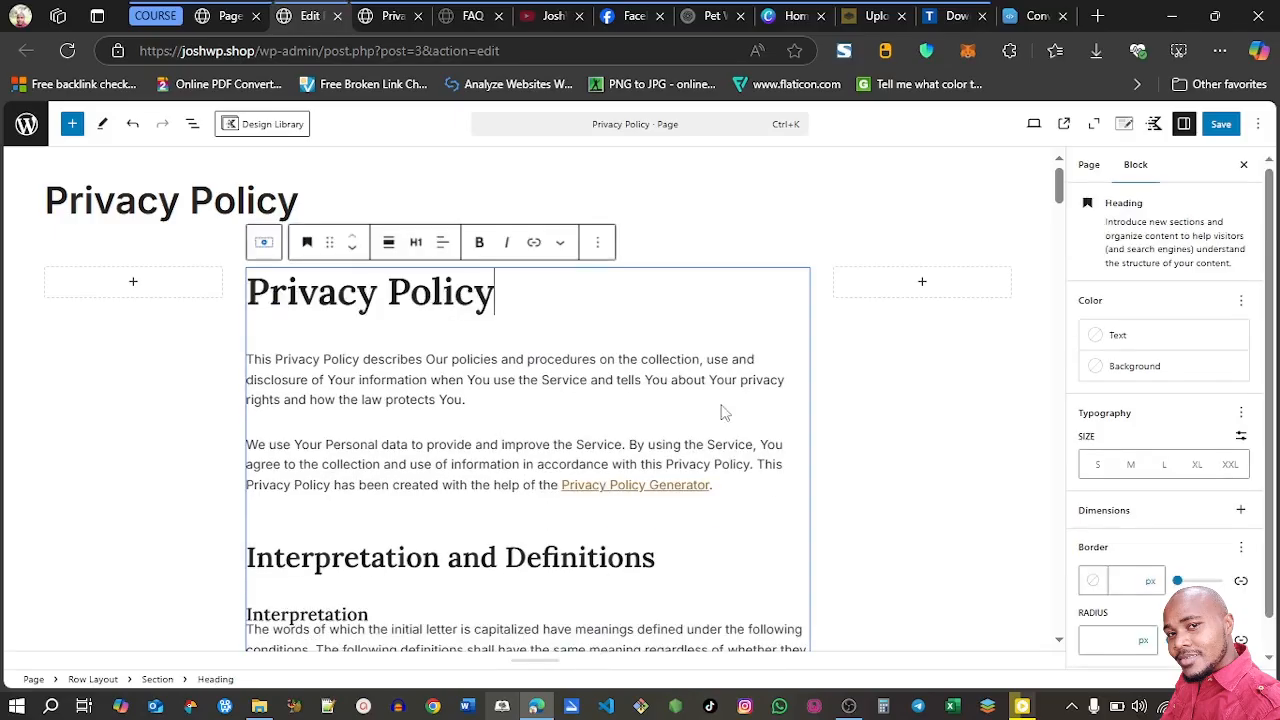
pyautogui.click(1221, 124)
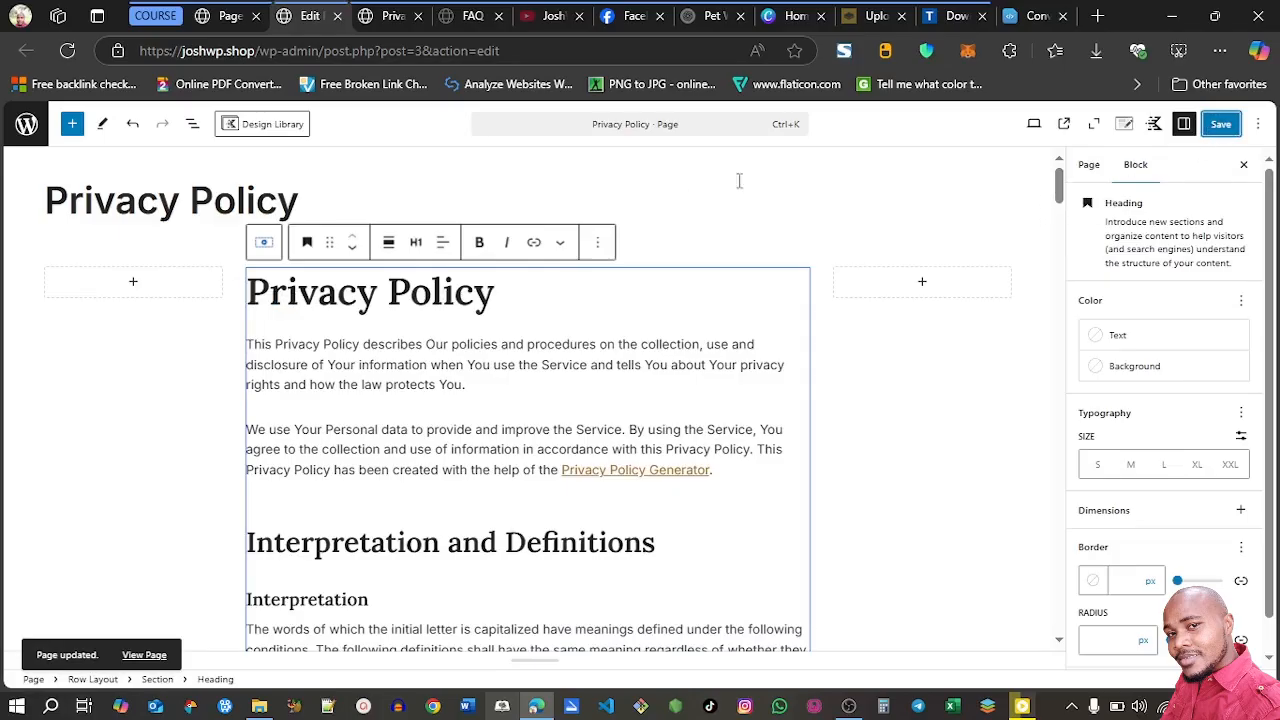
pyautogui.click(1064, 123)
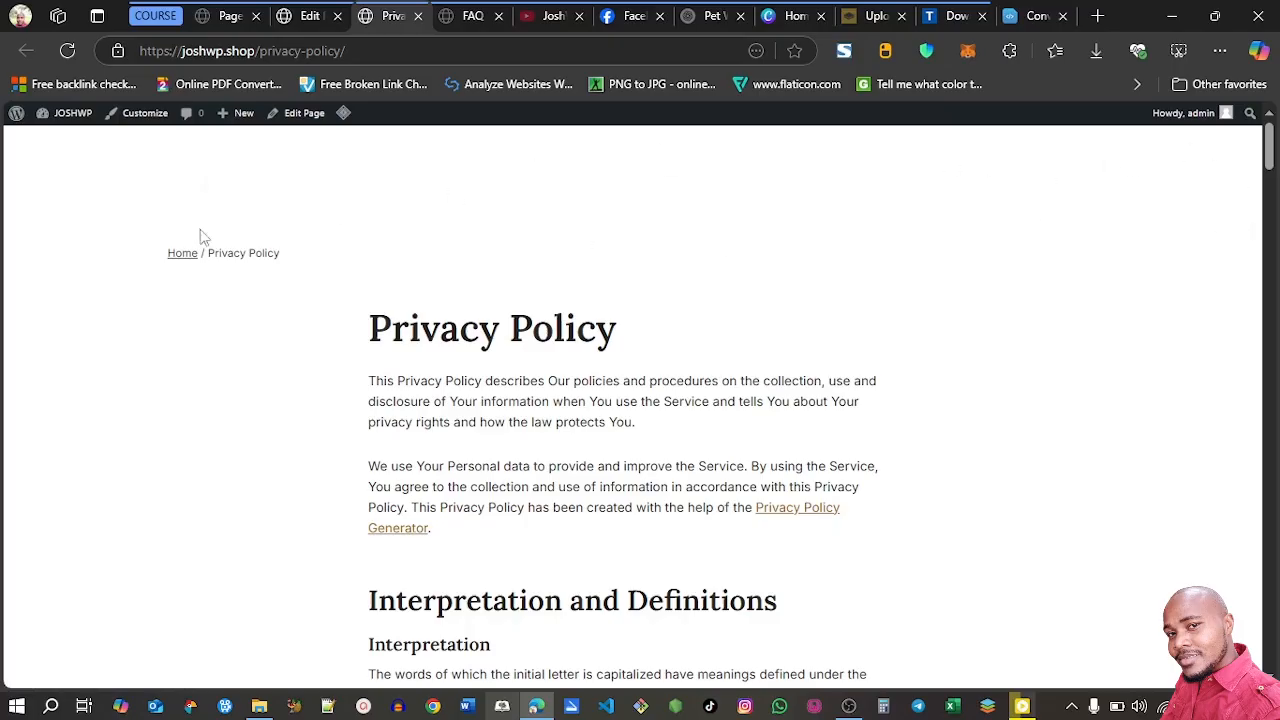
pyautogui.click(418, 16)
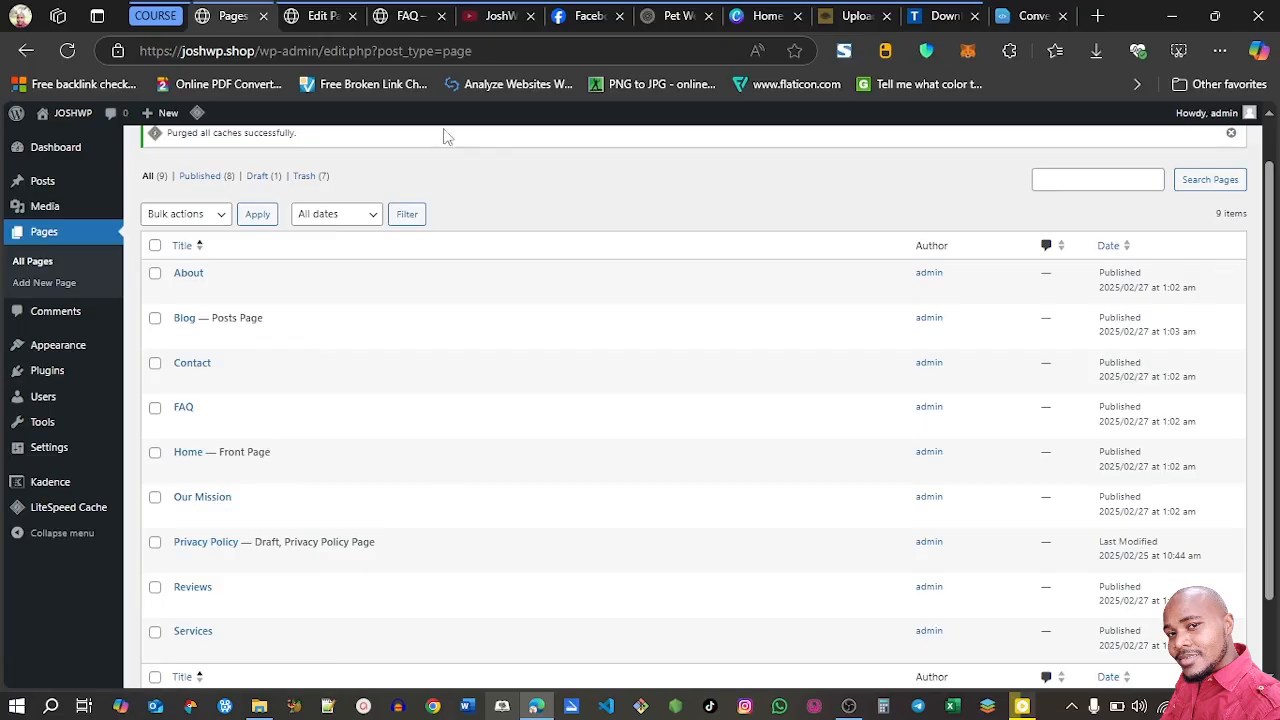
# Open the theme customizer from the WordPress dashboard and look over the live home page from header to footer
pyautogui.click(408, 16)
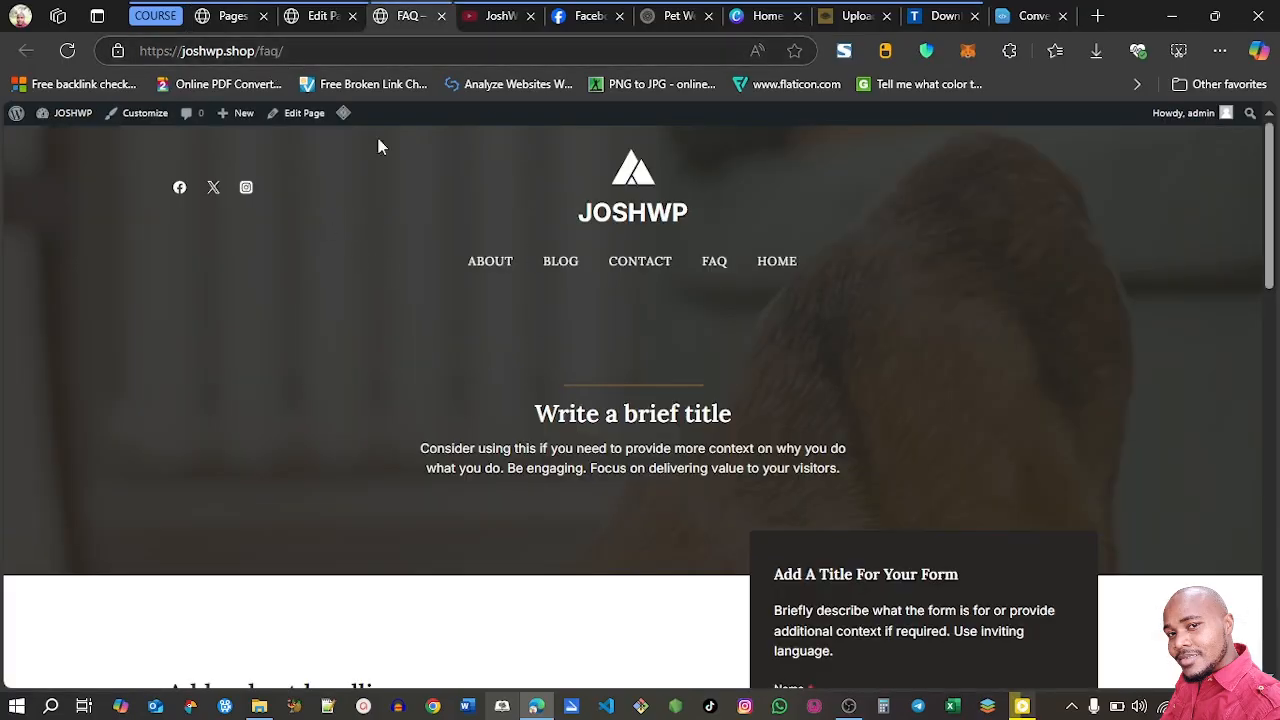
pyautogui.click(250, 16)
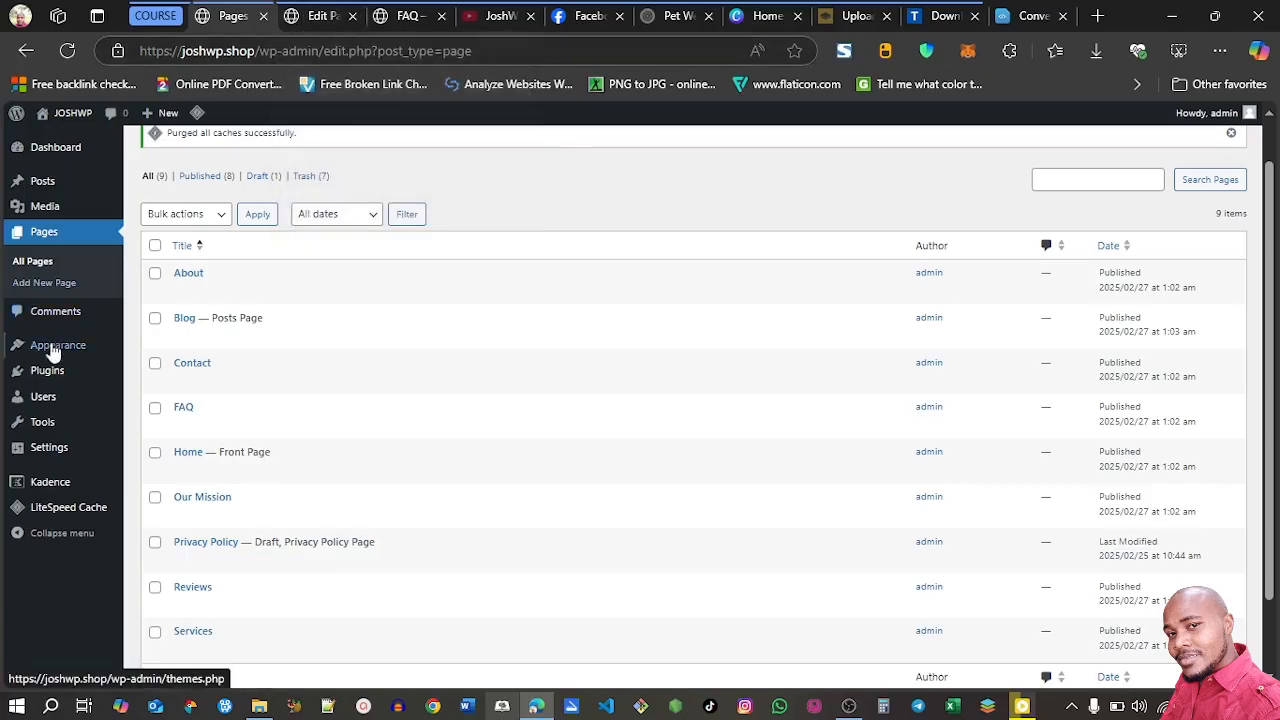
pyautogui.moveTo(57, 357)
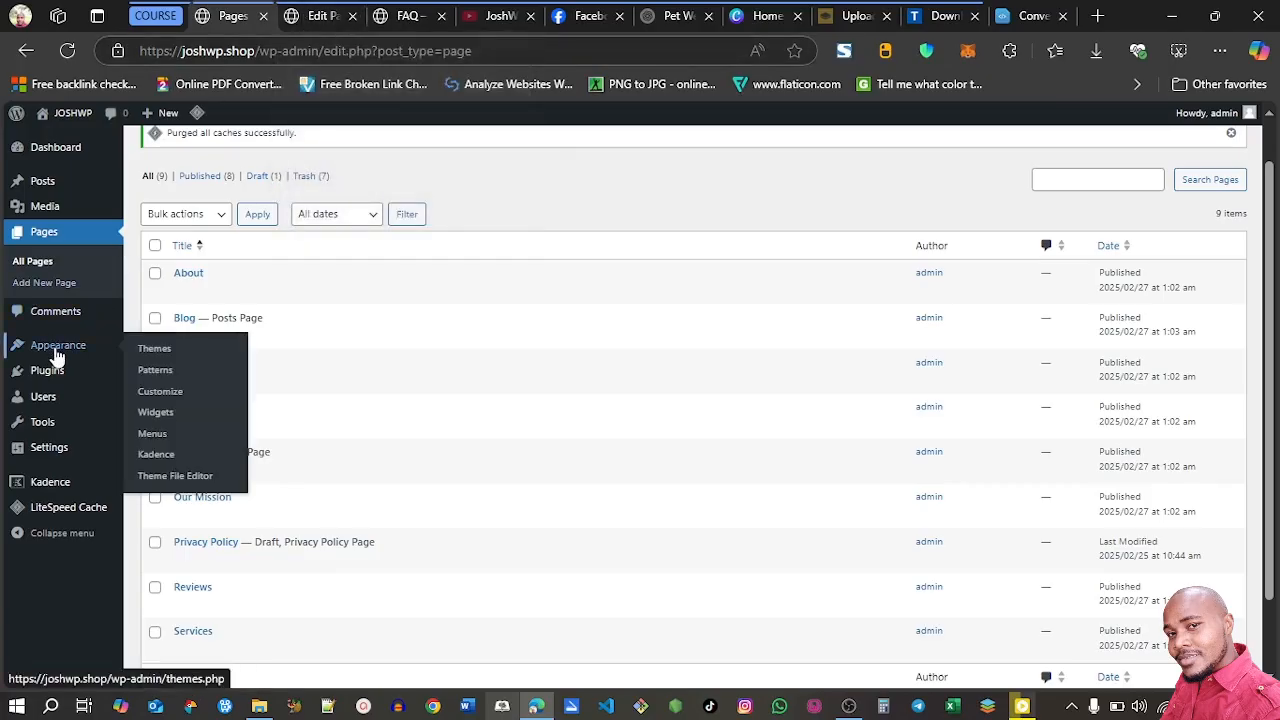
pyautogui.click(171, 400)
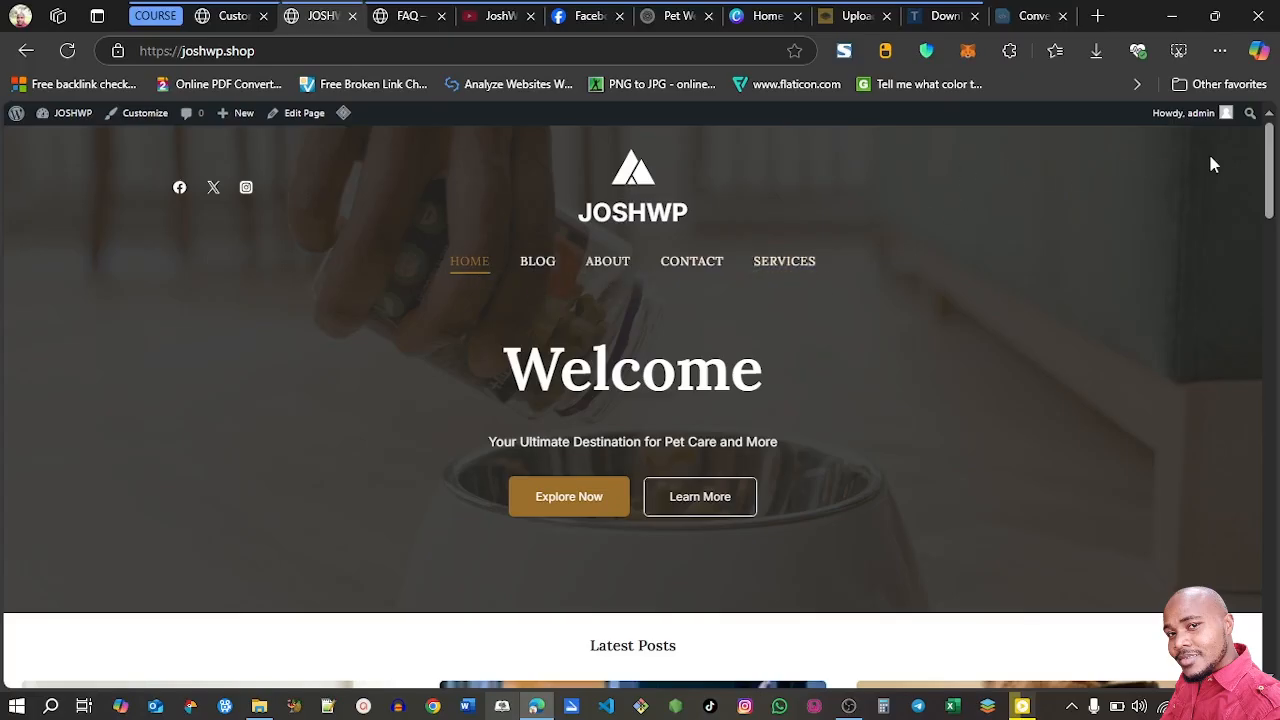
pyautogui.moveTo(1273, 170); pyautogui.dragTo(1275, 630)
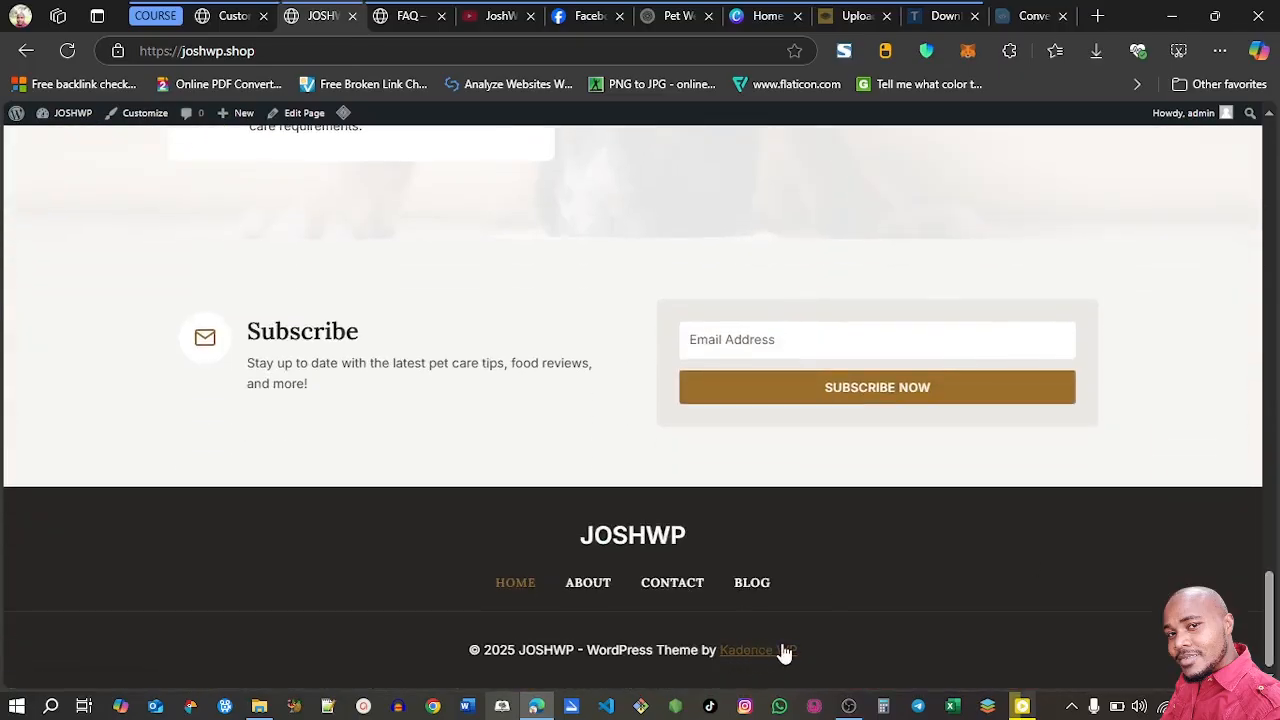
pyautogui.moveTo(1270, 615); pyautogui.dragTo(1271, 170)
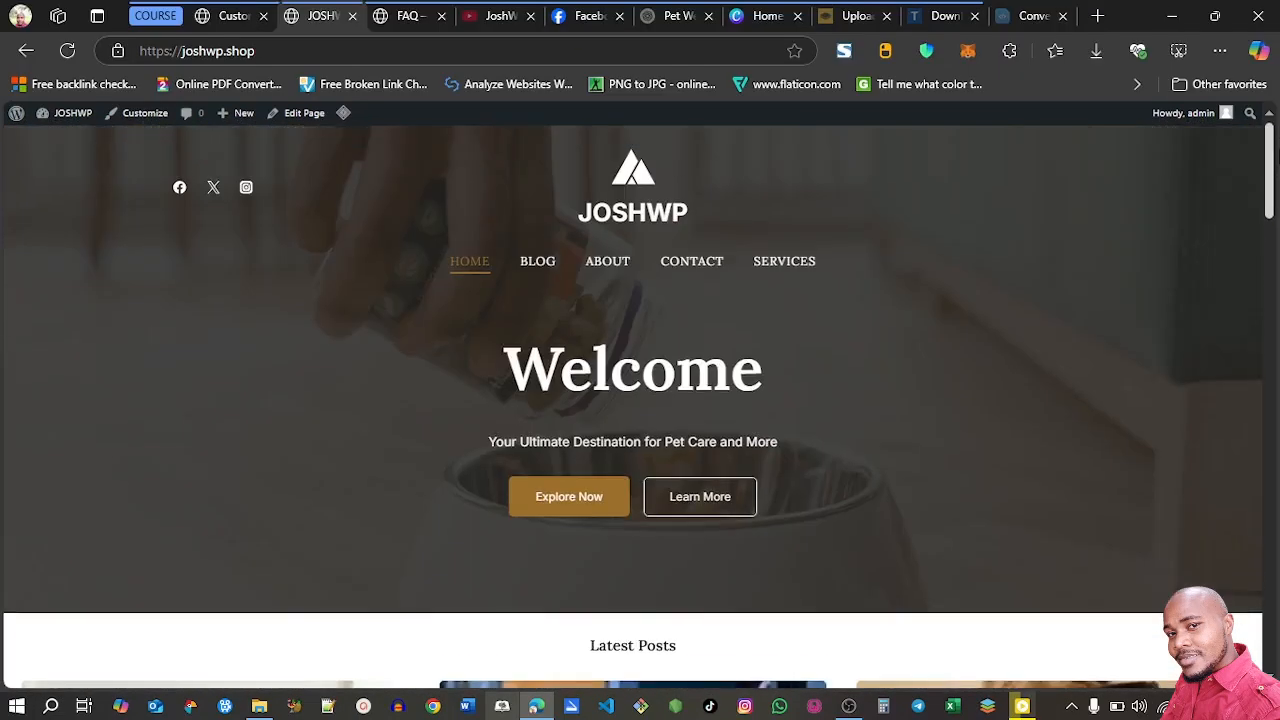
pyautogui.click(220, 20)
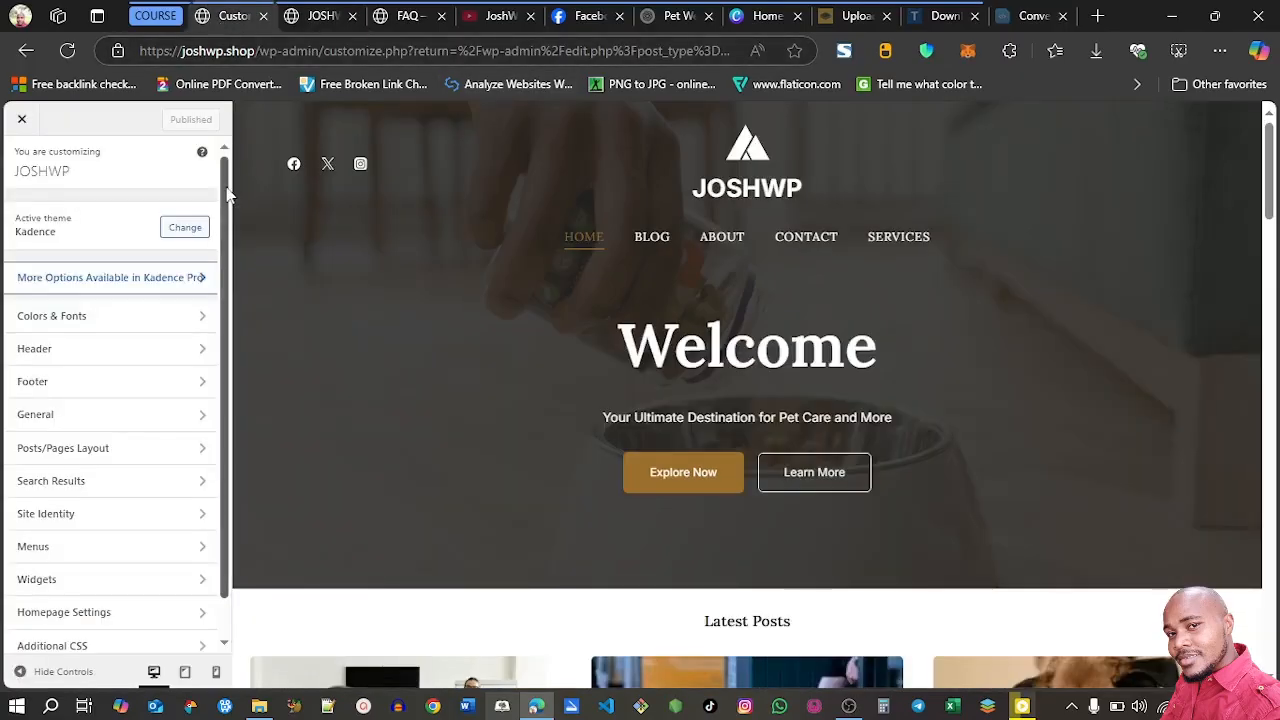
pyautogui.moveTo(228, 195); pyautogui.dragTo(228, 203)
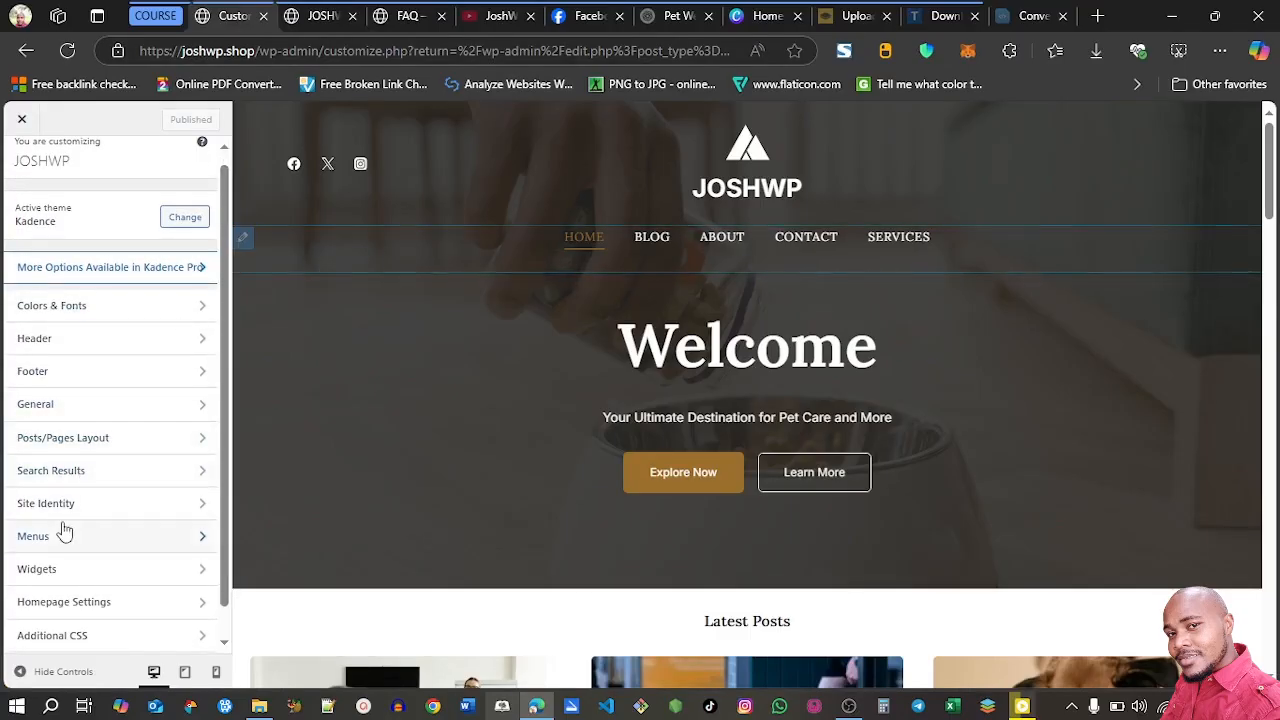
# Try global color Palettes 2 and 3 on the site, return to Palette 1, and look over the background and link colors
pyautogui.click(134, 318)
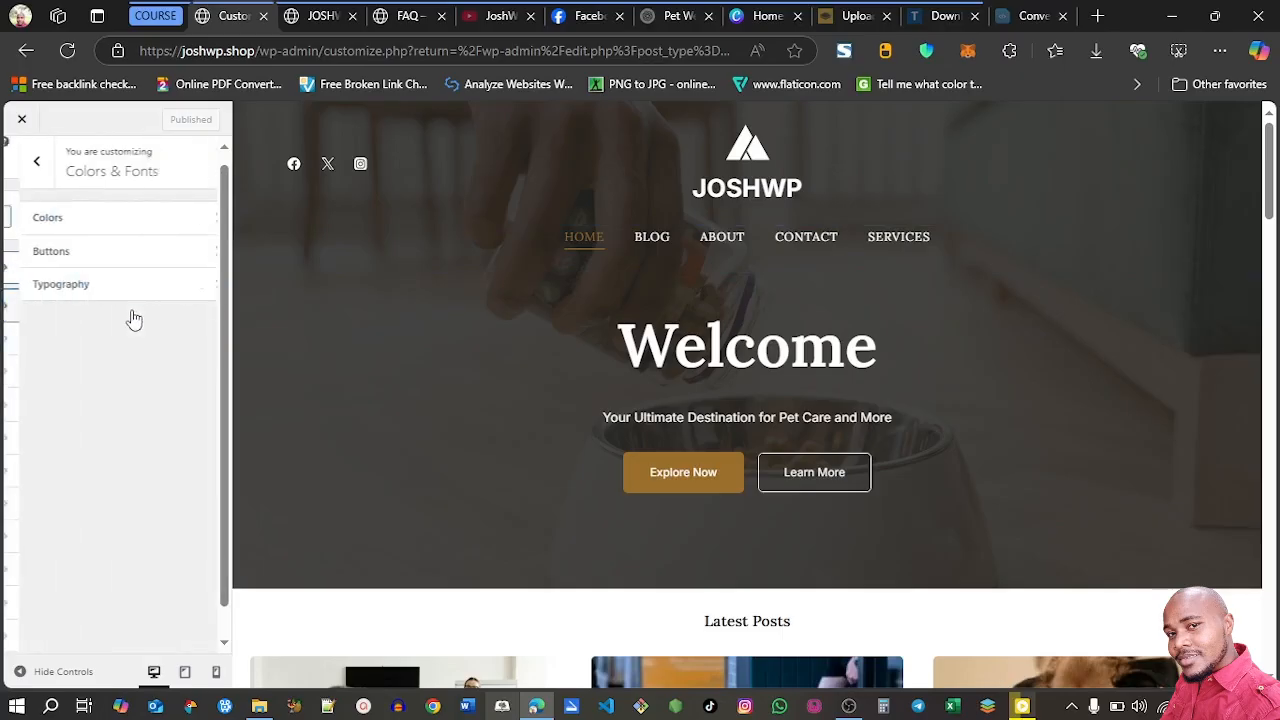
pyautogui.click(95, 230)
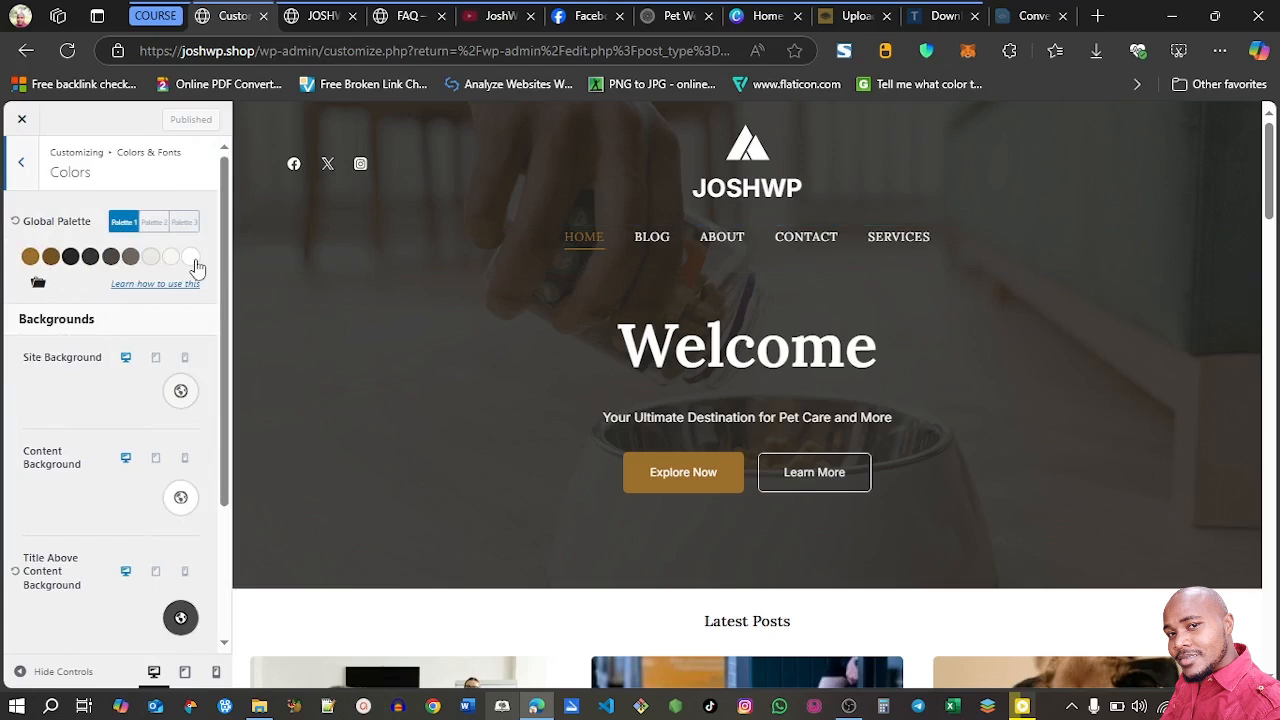
pyautogui.click(153, 222)
pyautogui.click(183, 222)
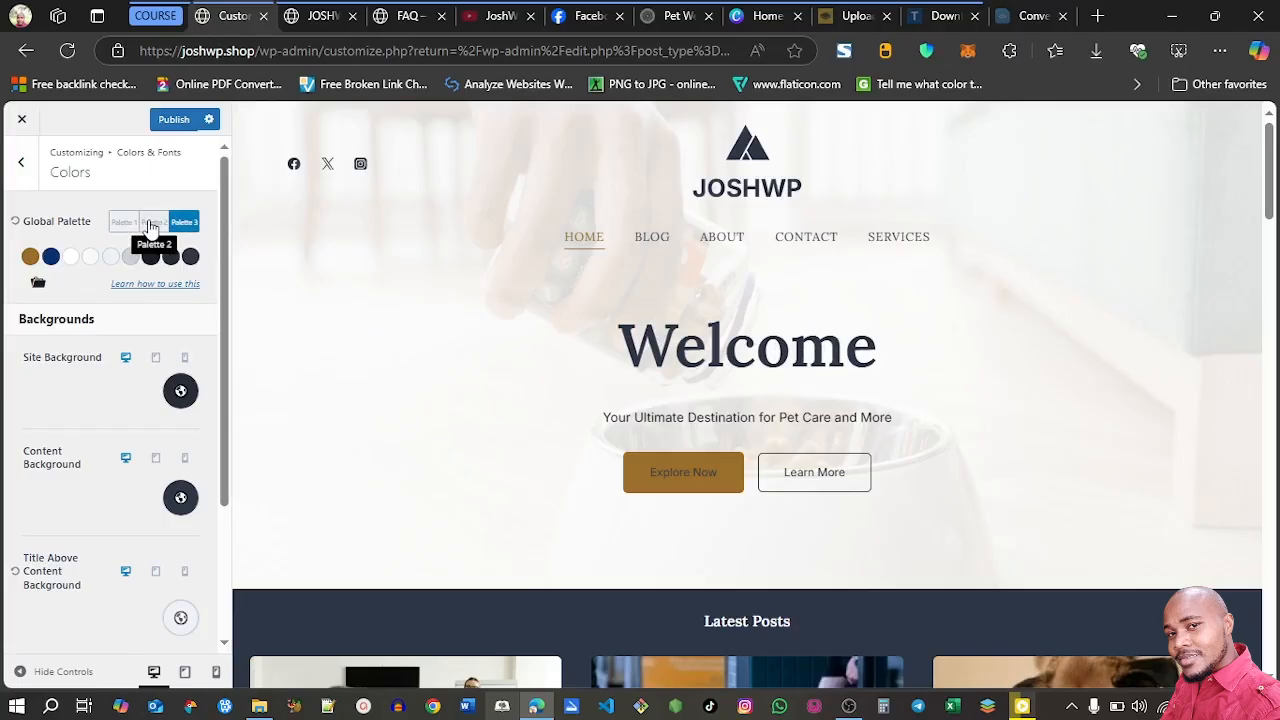
pyautogui.click(151, 225)
pyautogui.click(119, 227)
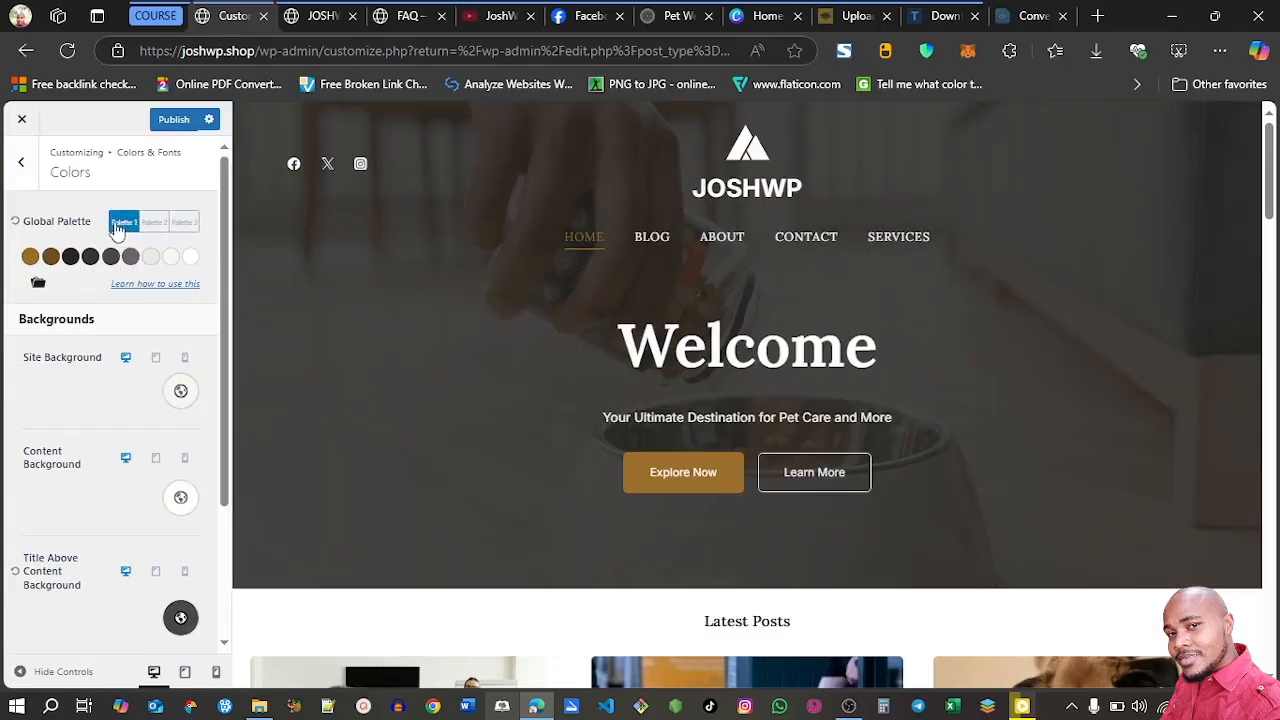
pyautogui.click(182, 227)
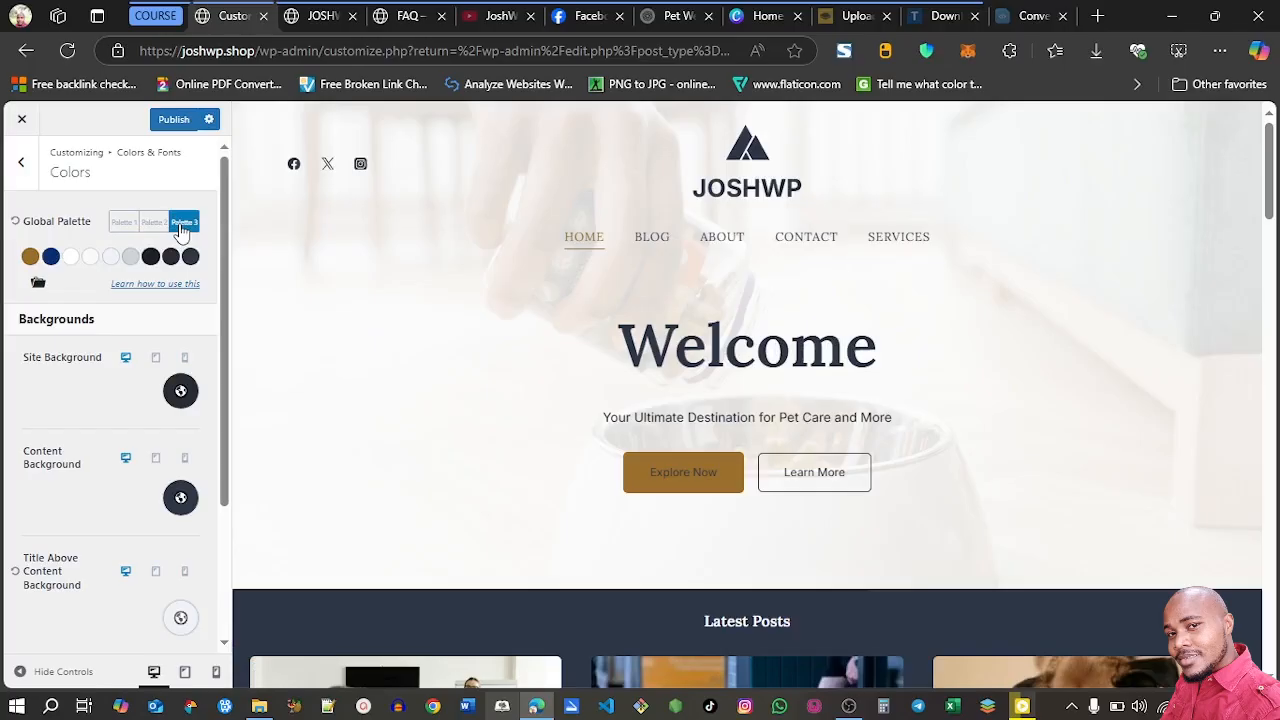
pyautogui.click(124, 222)
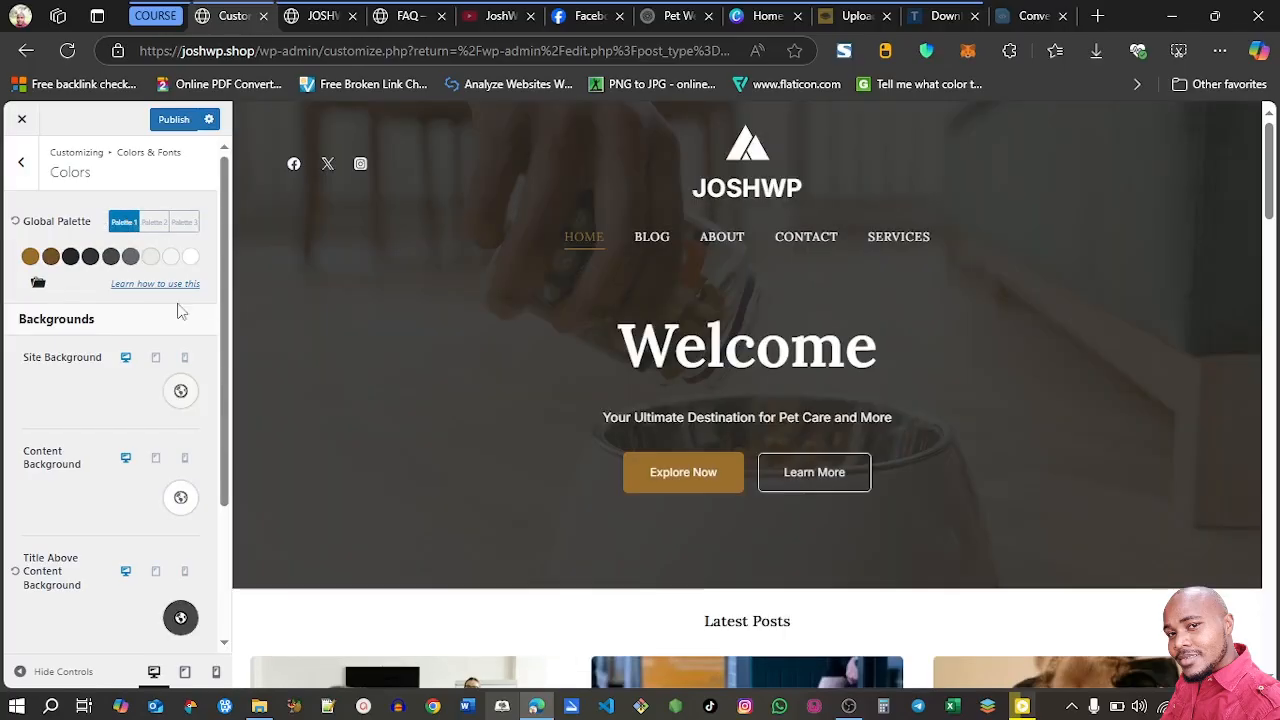
pyautogui.moveTo(229, 323); pyautogui.dragTo(228, 402)
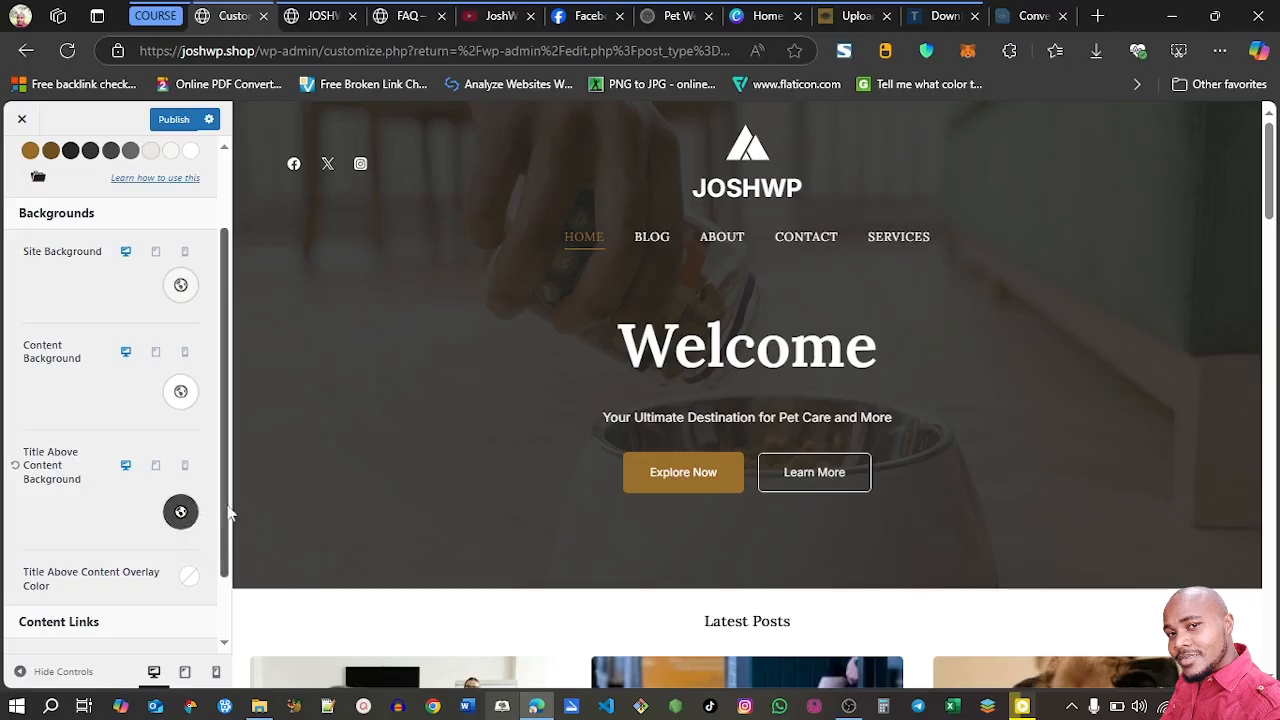
pyautogui.scroll(-1, 215, 560)
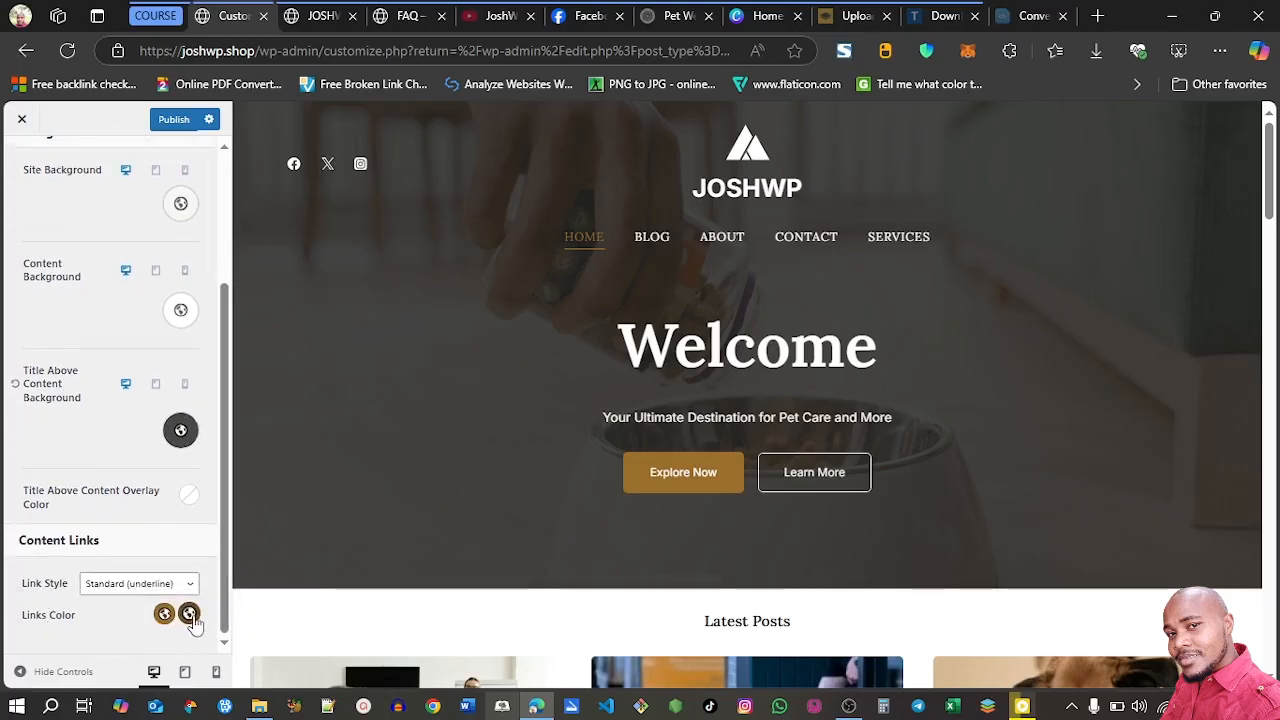
pyautogui.moveTo(223, 580); pyautogui.dragTo(229, 367)
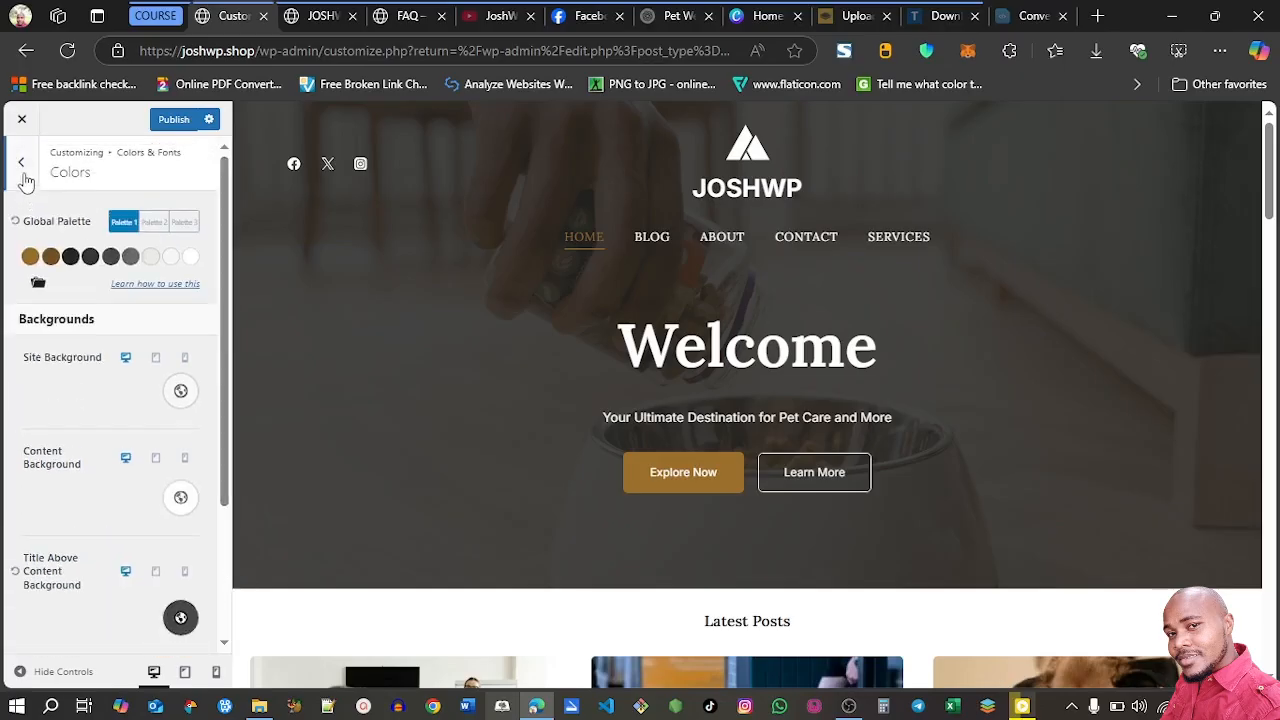
pyautogui.click(26, 177)
# Set the initial background color of the site's buttons to a custom violet
pyautogui.click(117, 262)
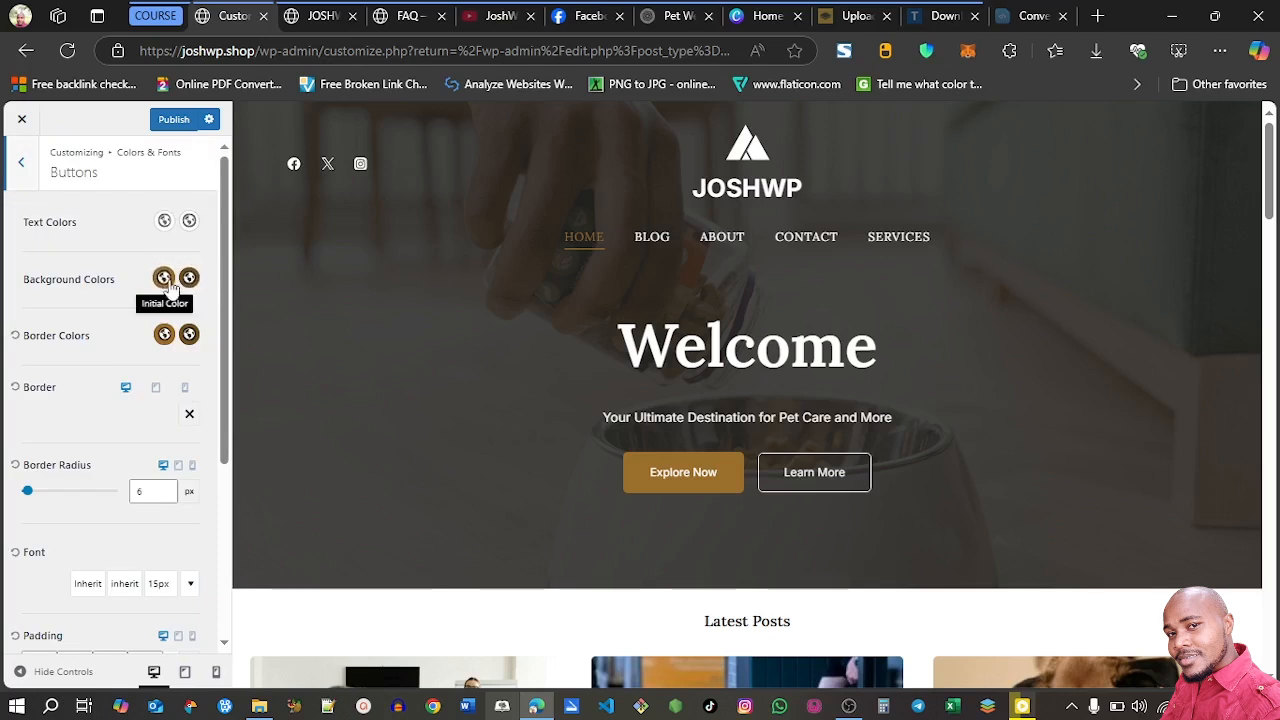
pyautogui.click(164, 279)
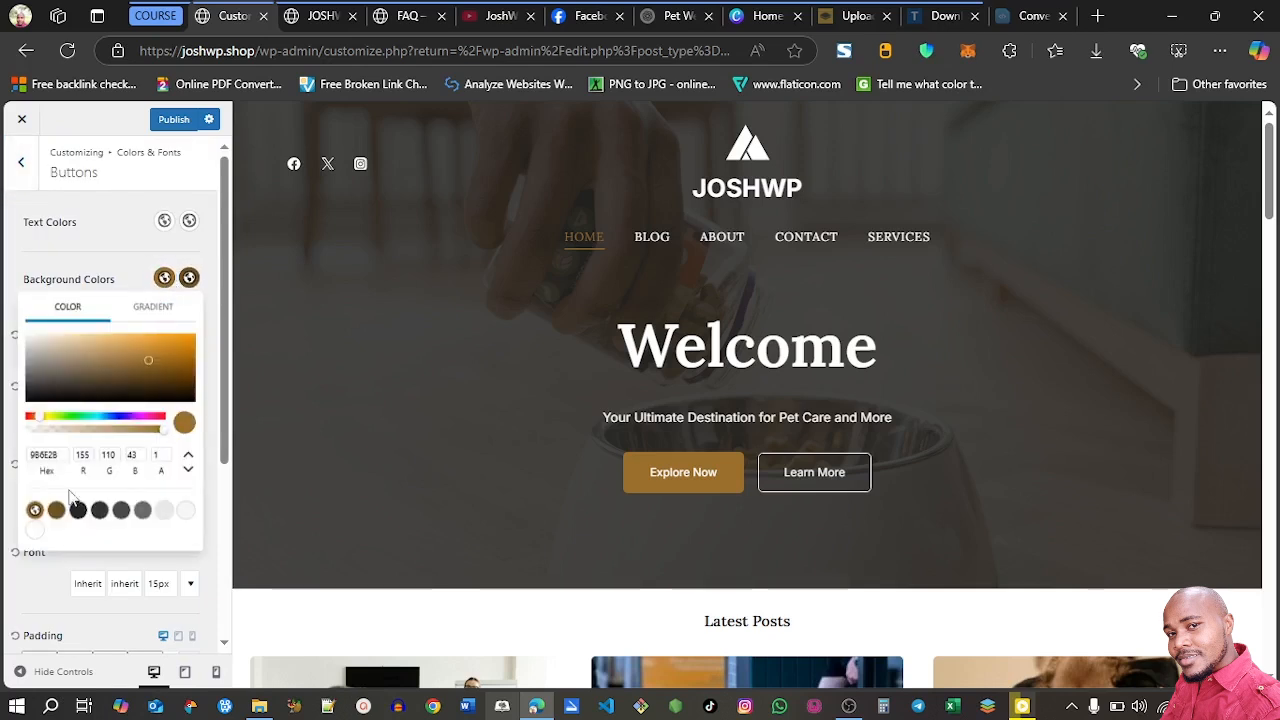
pyautogui.click(57, 510)
pyautogui.click(34, 510)
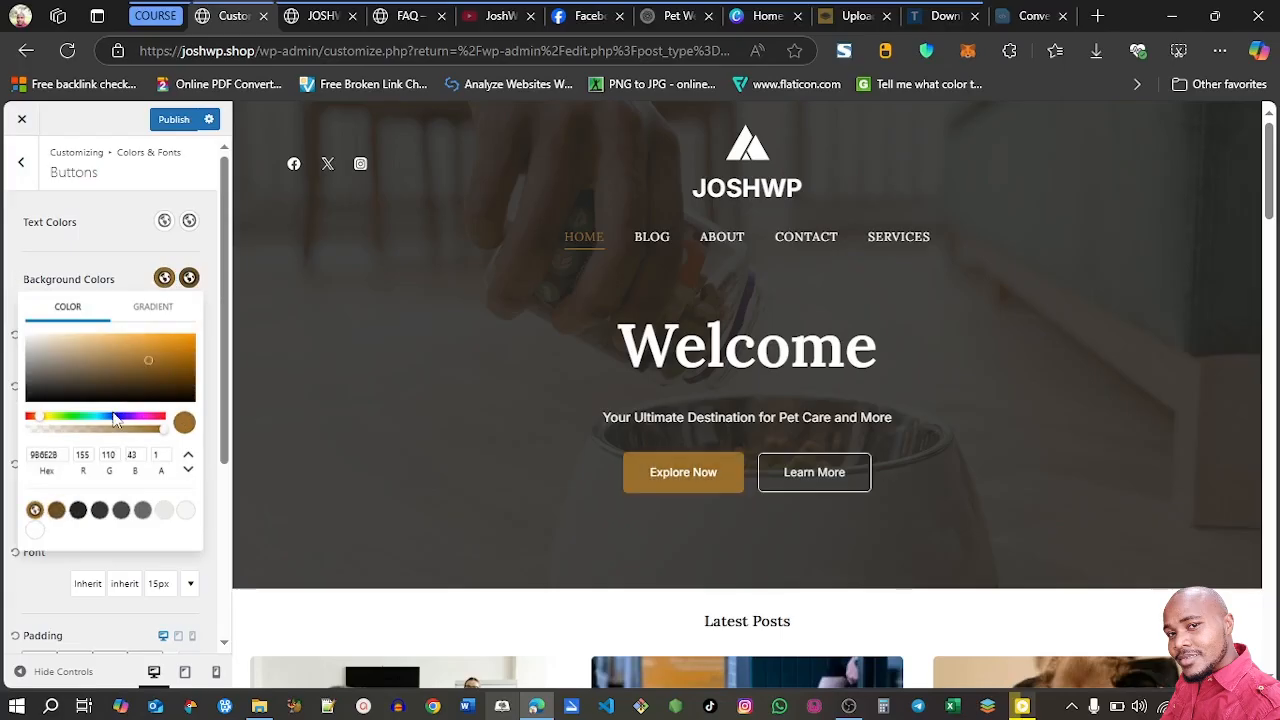
pyautogui.click(108, 422)
pyautogui.moveTo(108, 422); pyautogui.dragTo(130, 422)
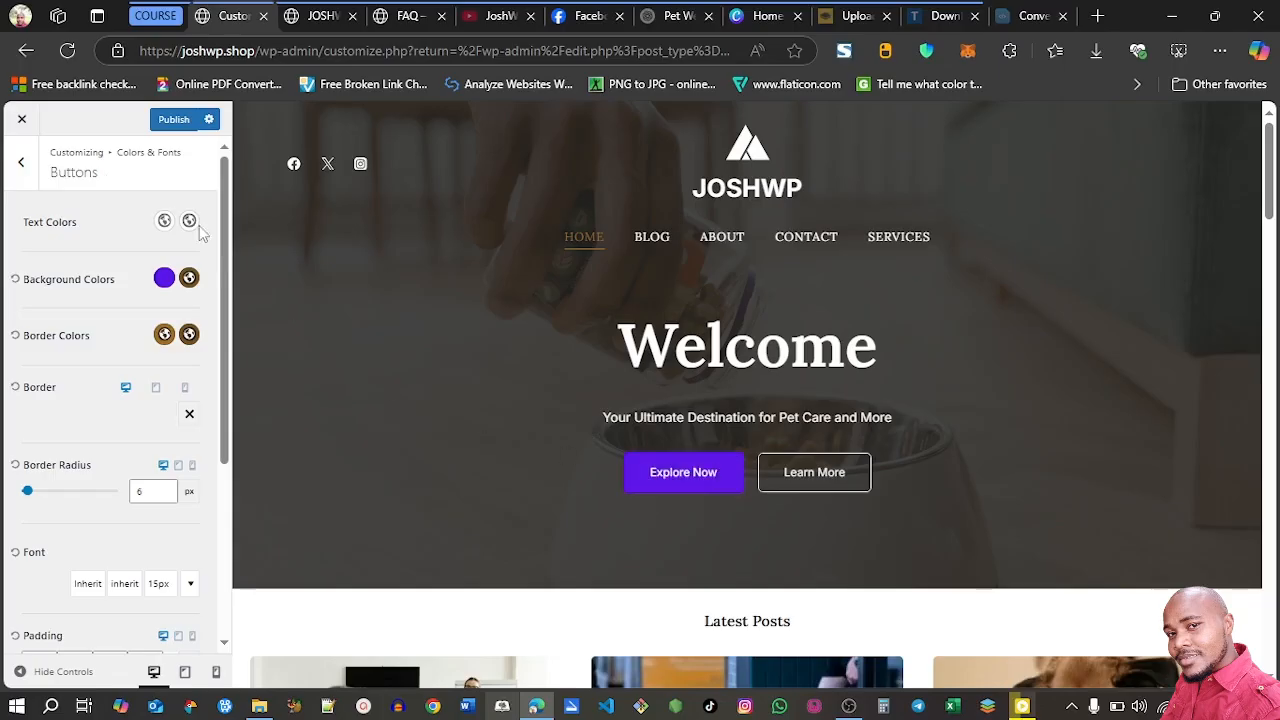
pyautogui.click(21, 163)
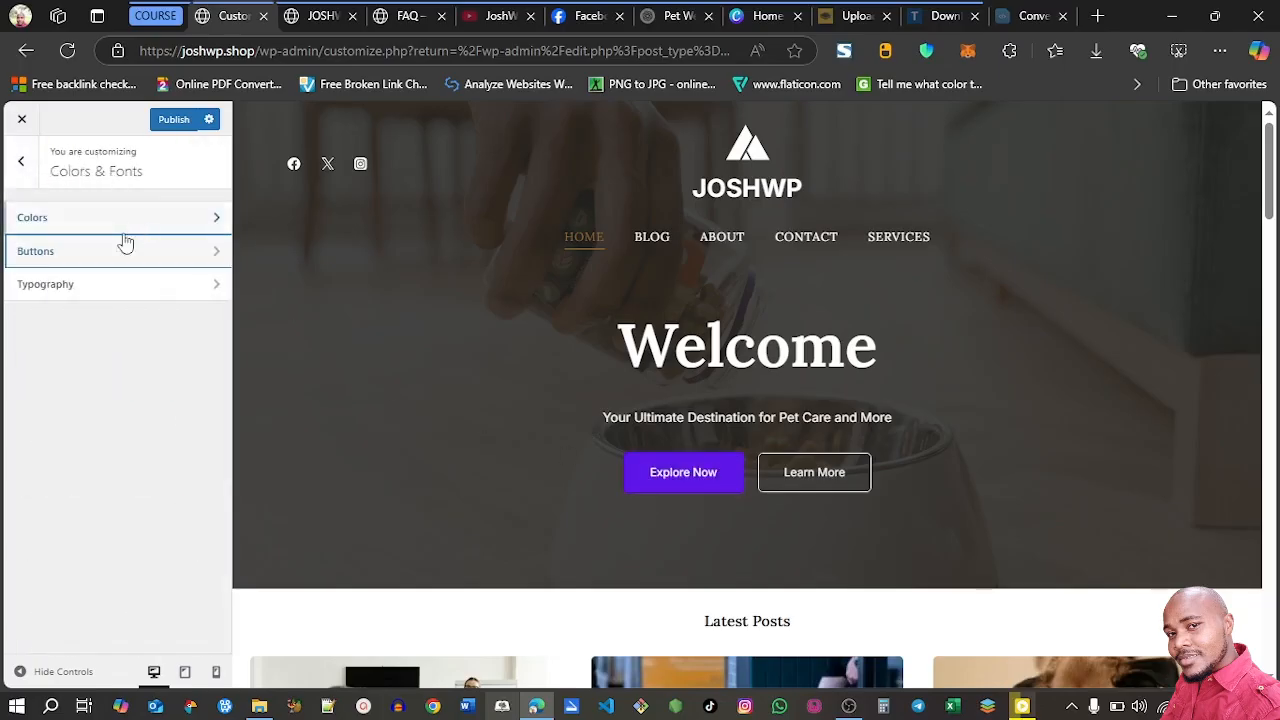
# In the typography settings, set the H1 font size to 30 px and the H2 font size to 26 px
pyautogui.click(57, 286)
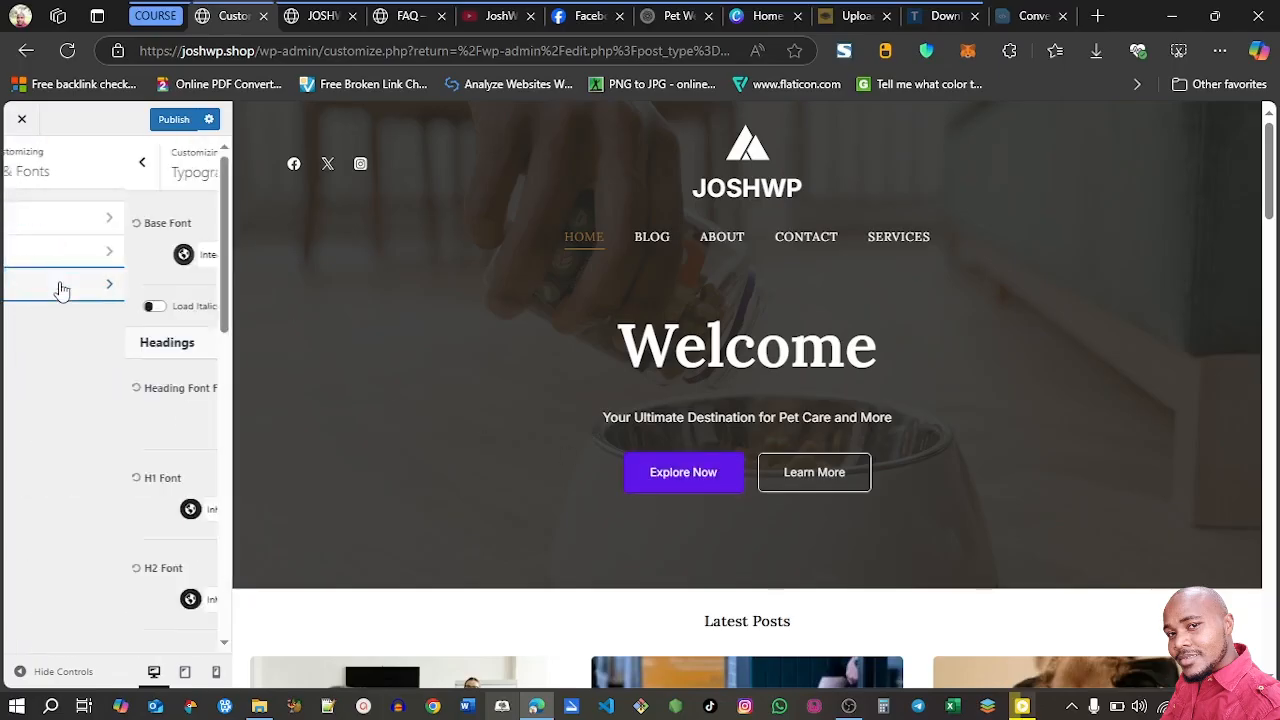
pyautogui.scroll(-3, 225, 352)
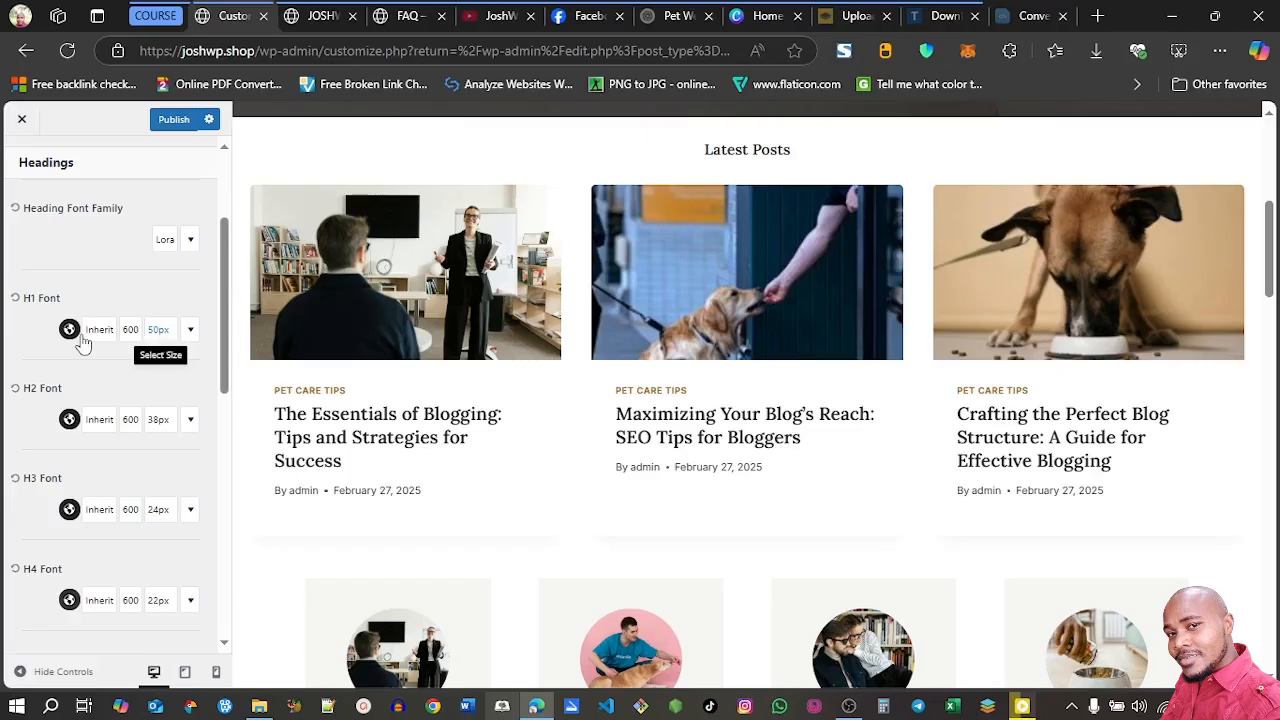
pyautogui.click(159, 332)
pyautogui.click(89, 428)
pyautogui.doubleClick(80, 428)
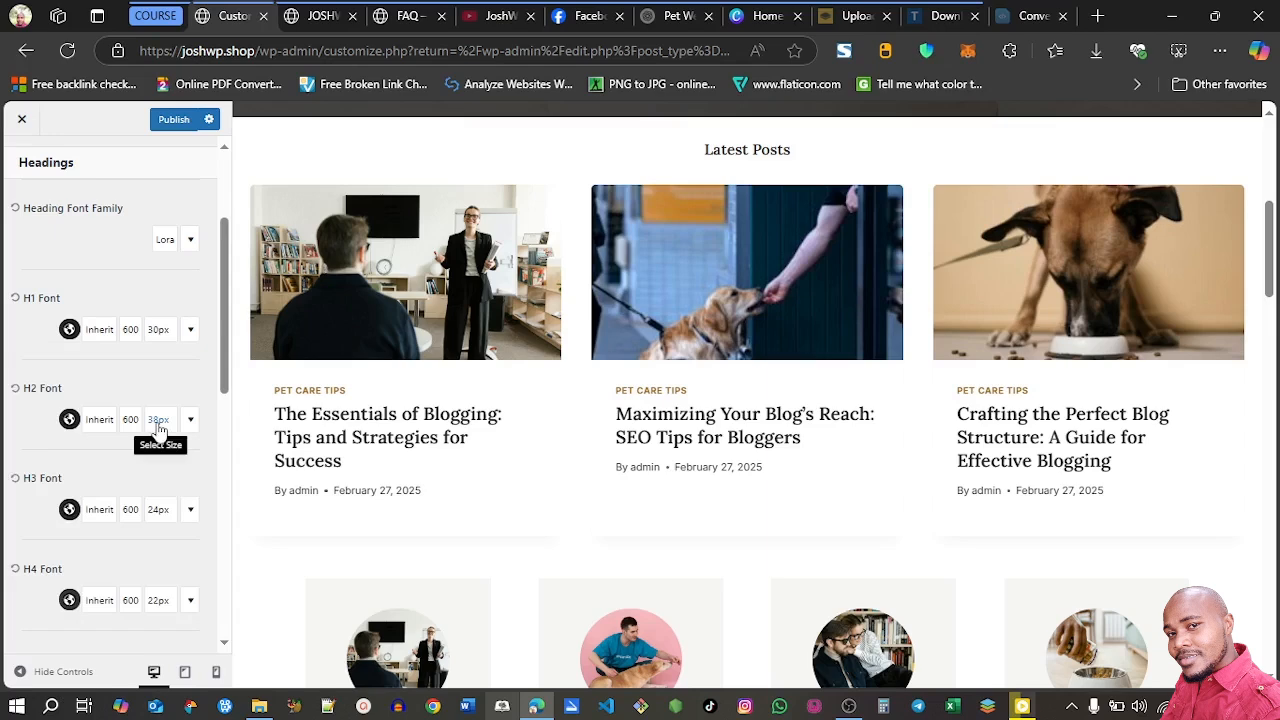
pyautogui.click(159, 420)
pyautogui.moveTo(91, 226); pyautogui.dragTo(77, 226)
pyautogui.write('26')
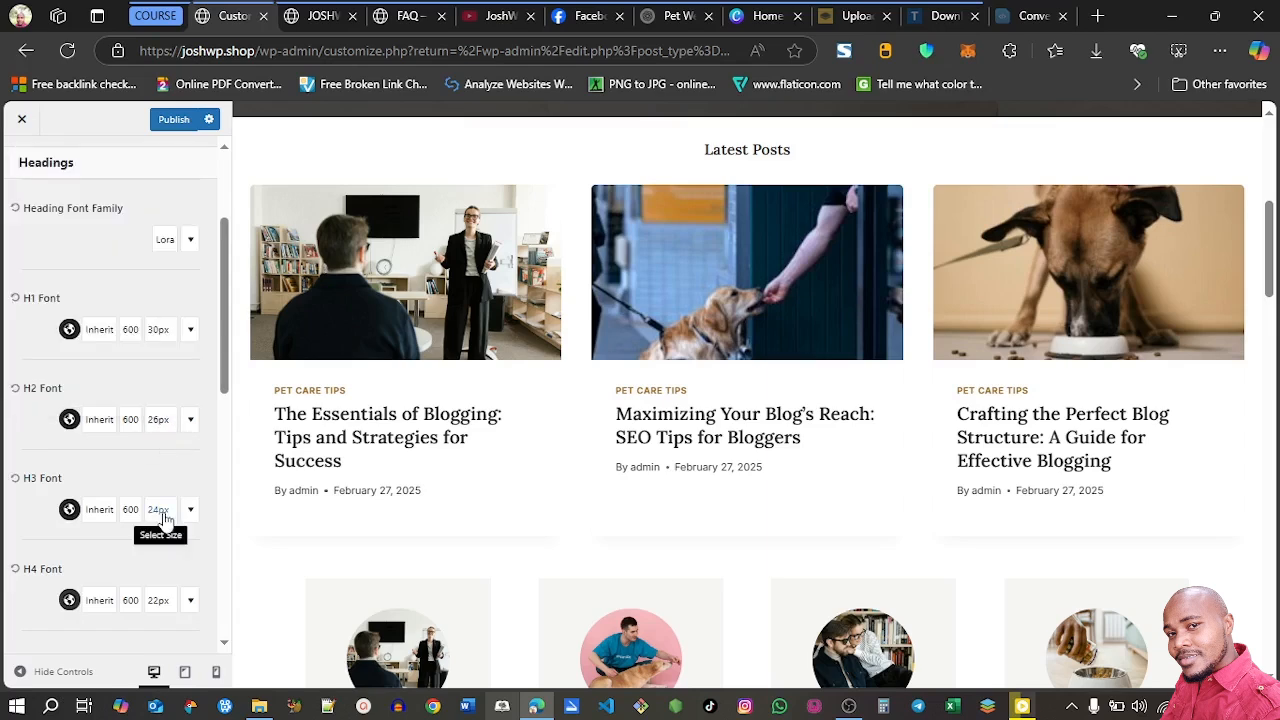
# Set the H3 heading font size to 20 px and the H4 font size to 18 px
pyautogui.click(159, 510)
pyautogui.doubleClick(91, 317)
pyautogui.write('20')
pyautogui.click(163, 505)
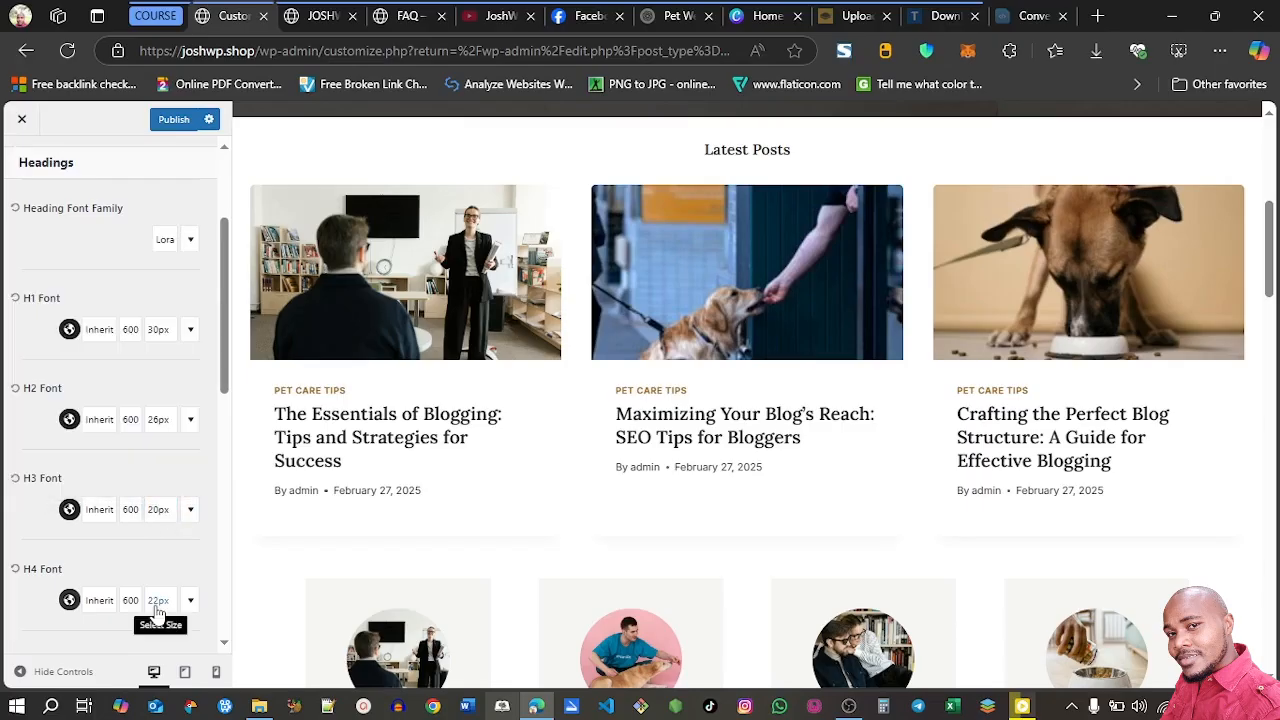
pyautogui.click(157, 601)
pyautogui.doubleClick(99, 404)
pyautogui.write('18')
# Edit the H5 heading font size and review the heading sizes across the home page preview
pyautogui.moveTo(225, 388); pyautogui.dragTo(223, 496)
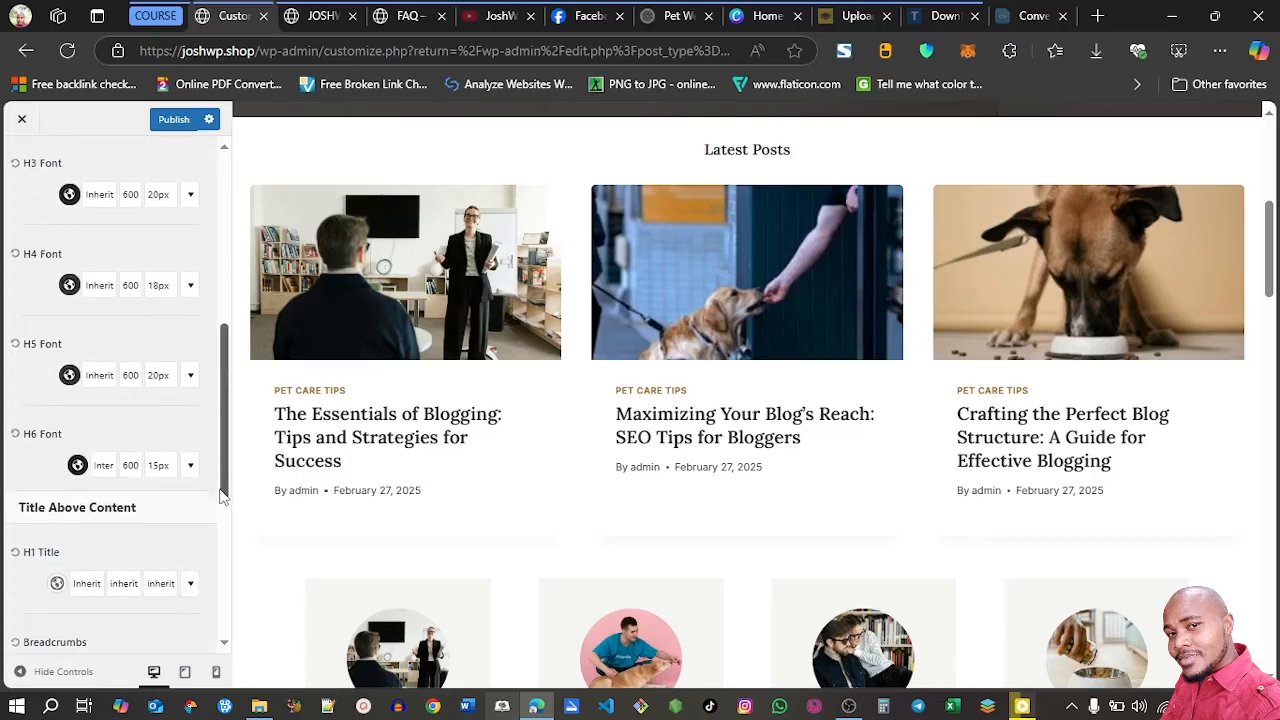
pyautogui.click(157, 379)
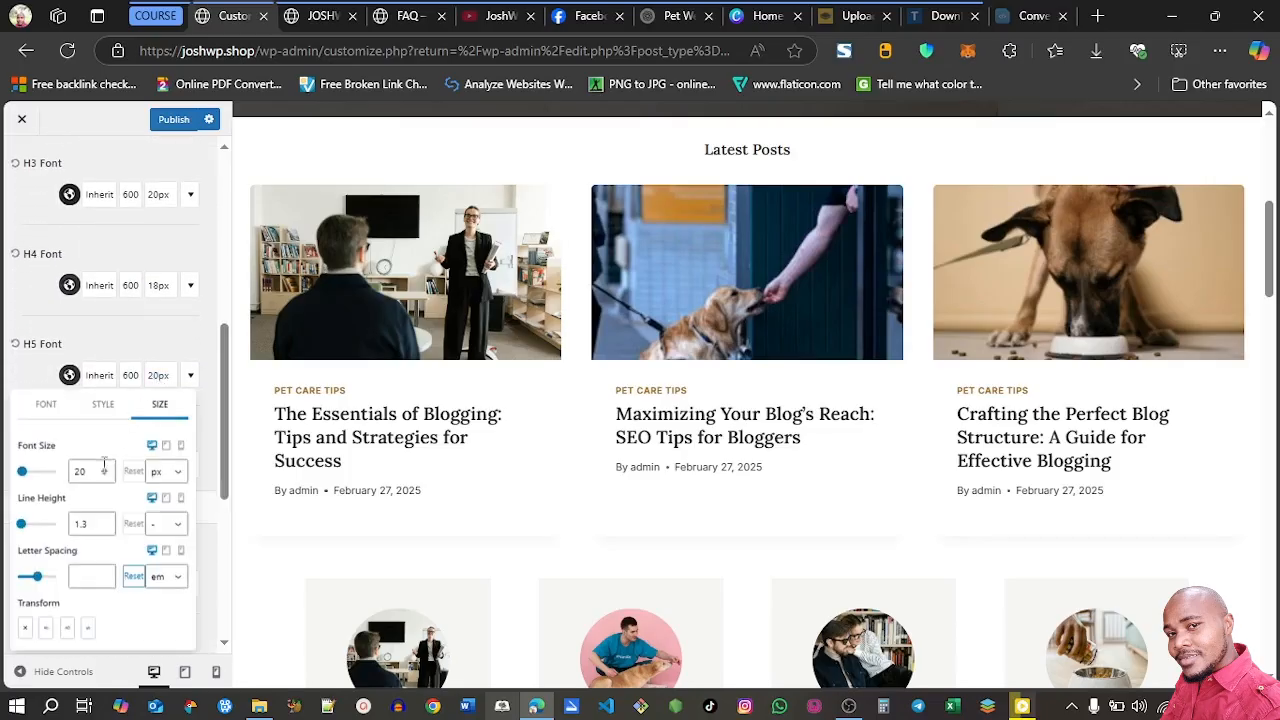
pyautogui.moveTo(93, 470); pyautogui.dragTo(72, 470)
pyautogui.scroll(5, 70, 474)
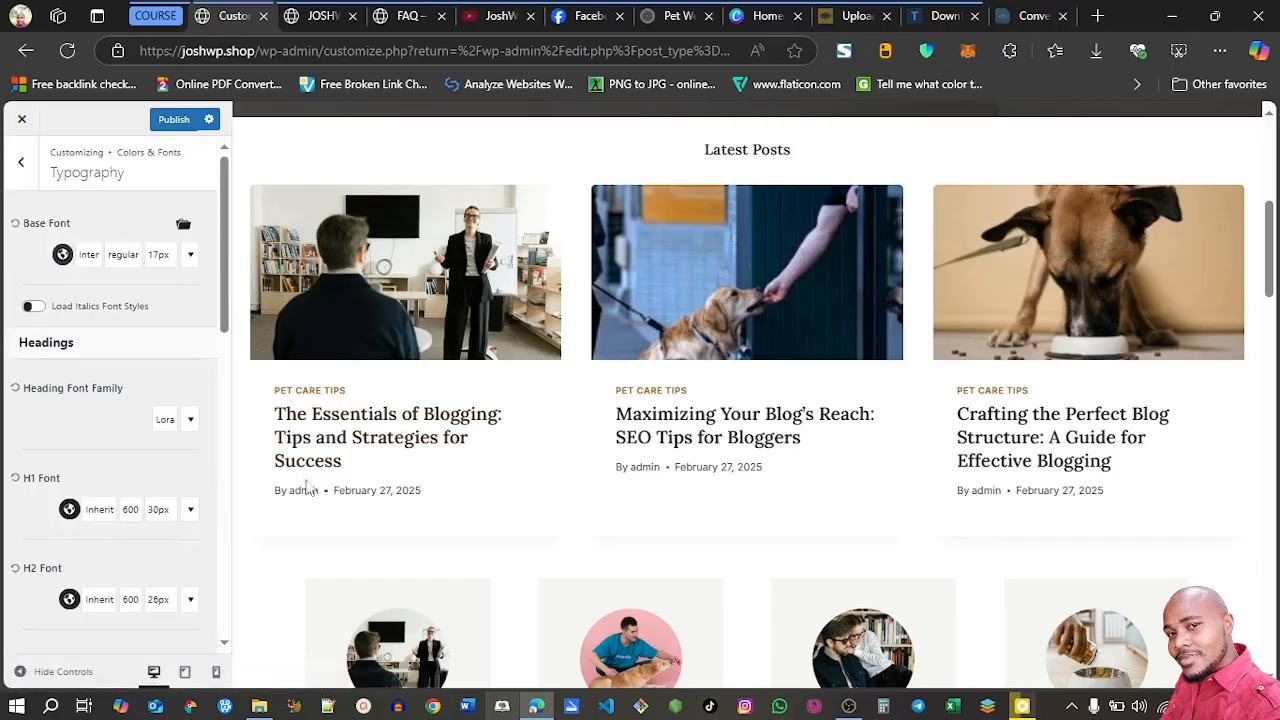
pyautogui.moveTo(1273, 246); pyautogui.dragTo(1273, 344)
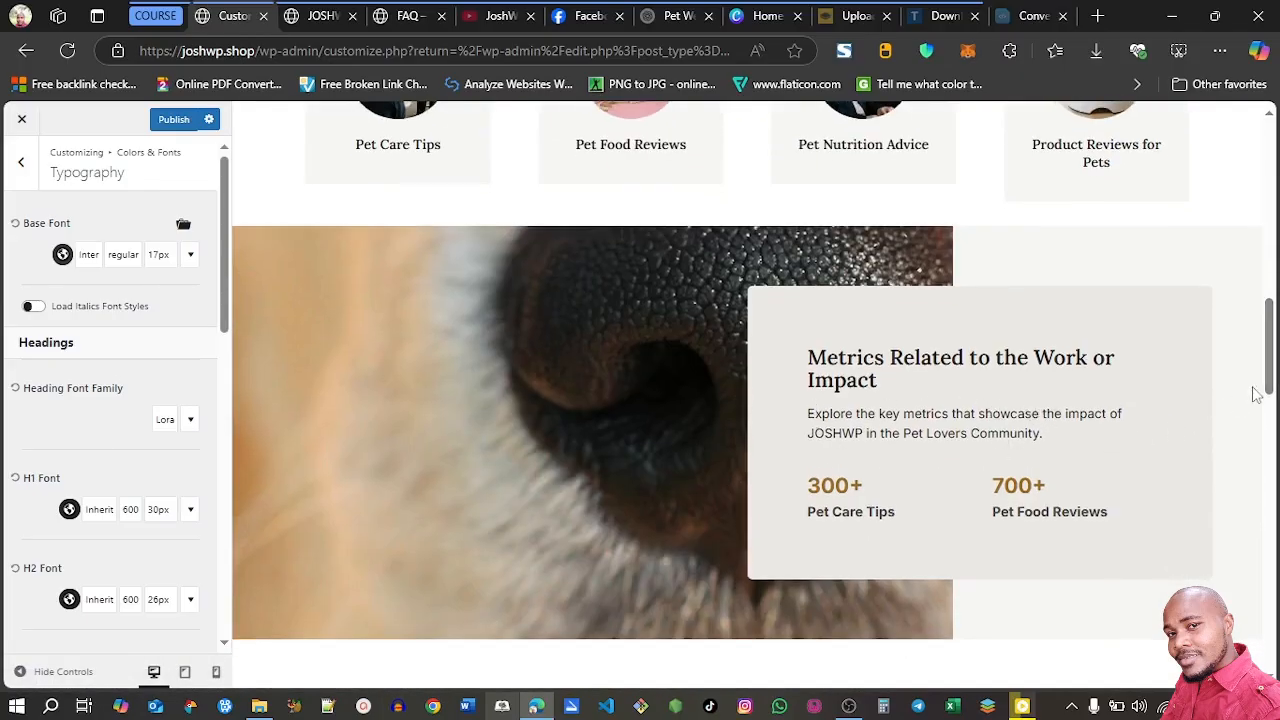
pyautogui.moveTo(1269, 382); pyautogui.dragTo(1269, 482)
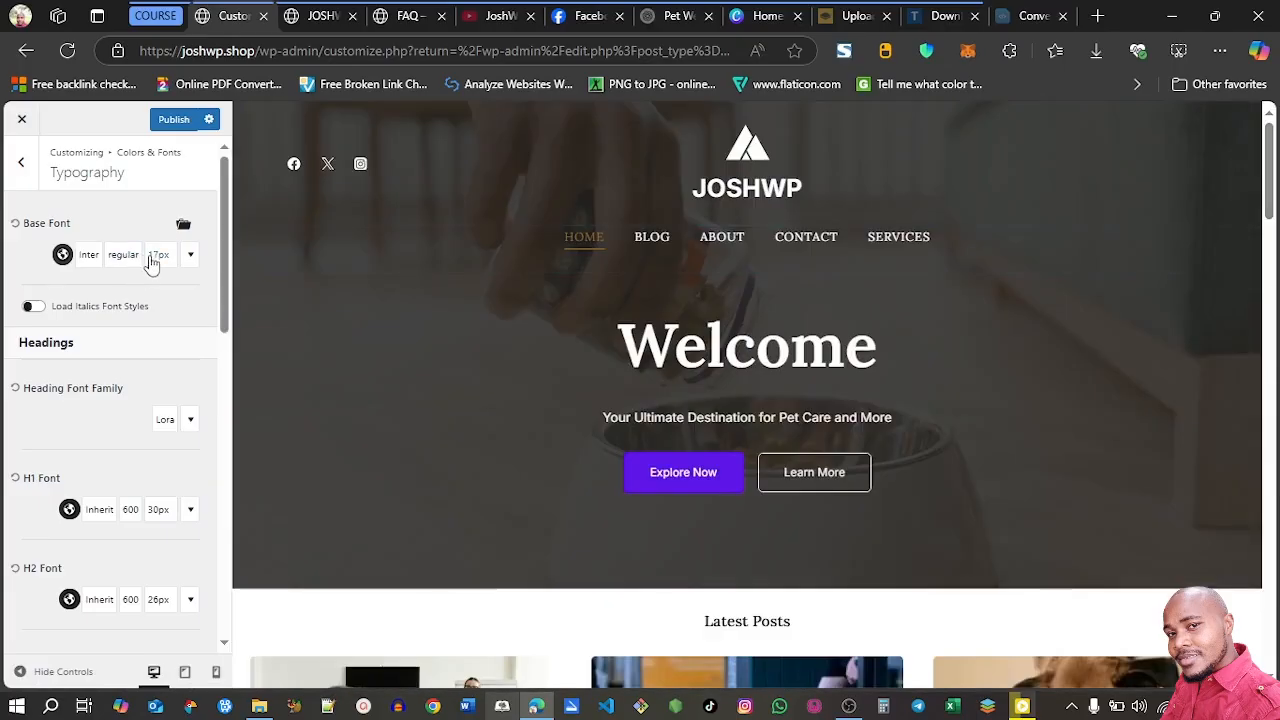
# Try a base font size of 16 px and set it back to 17 px
pyautogui.click(158, 256)
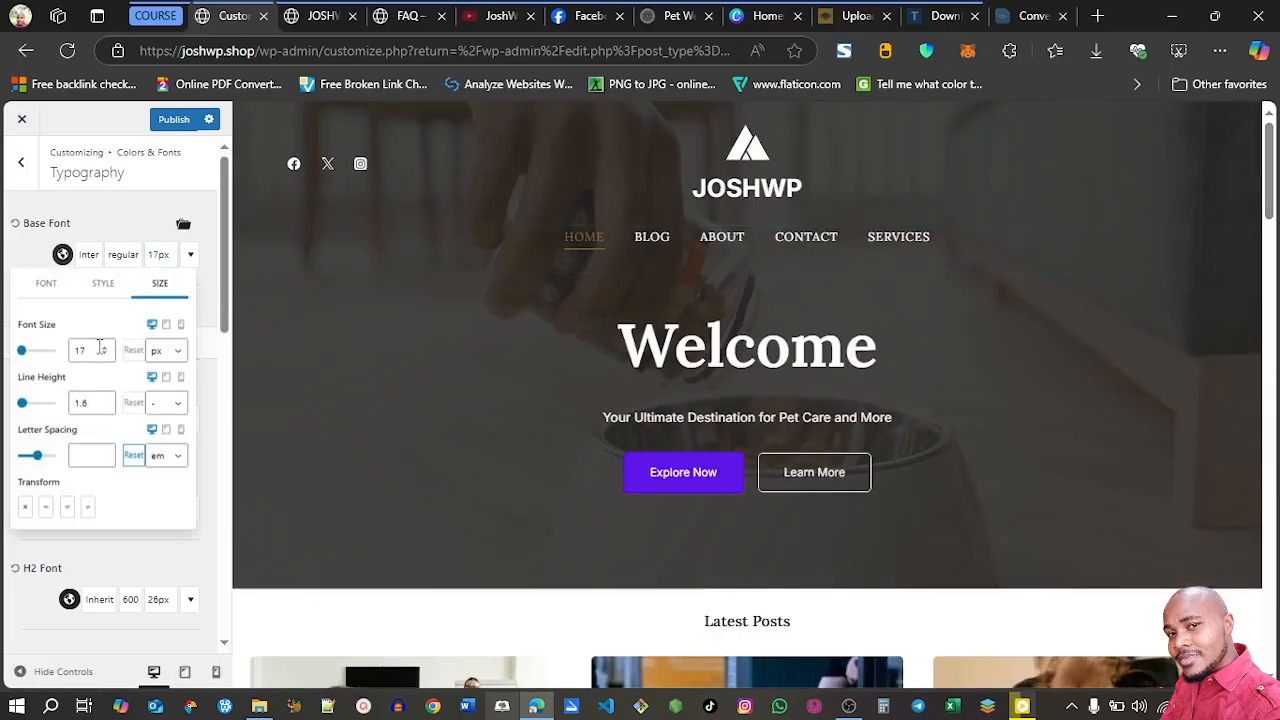
pyautogui.click(104, 354)
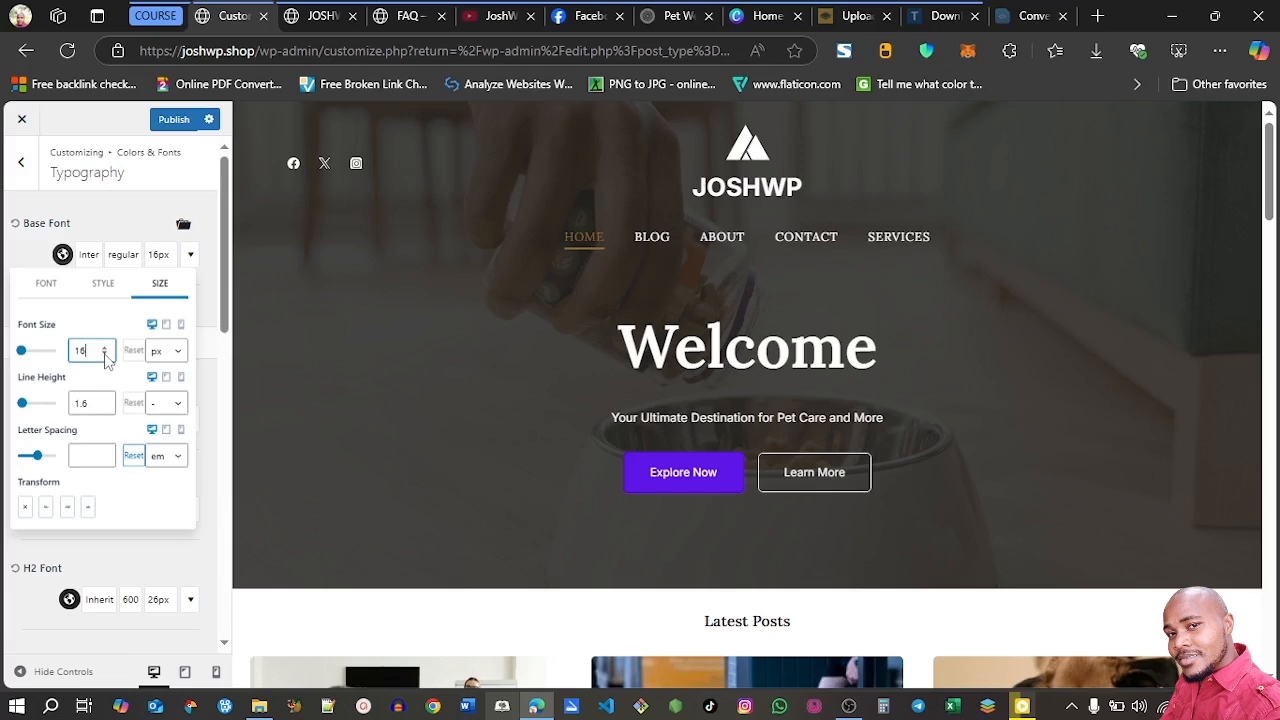
pyautogui.click(105, 348)
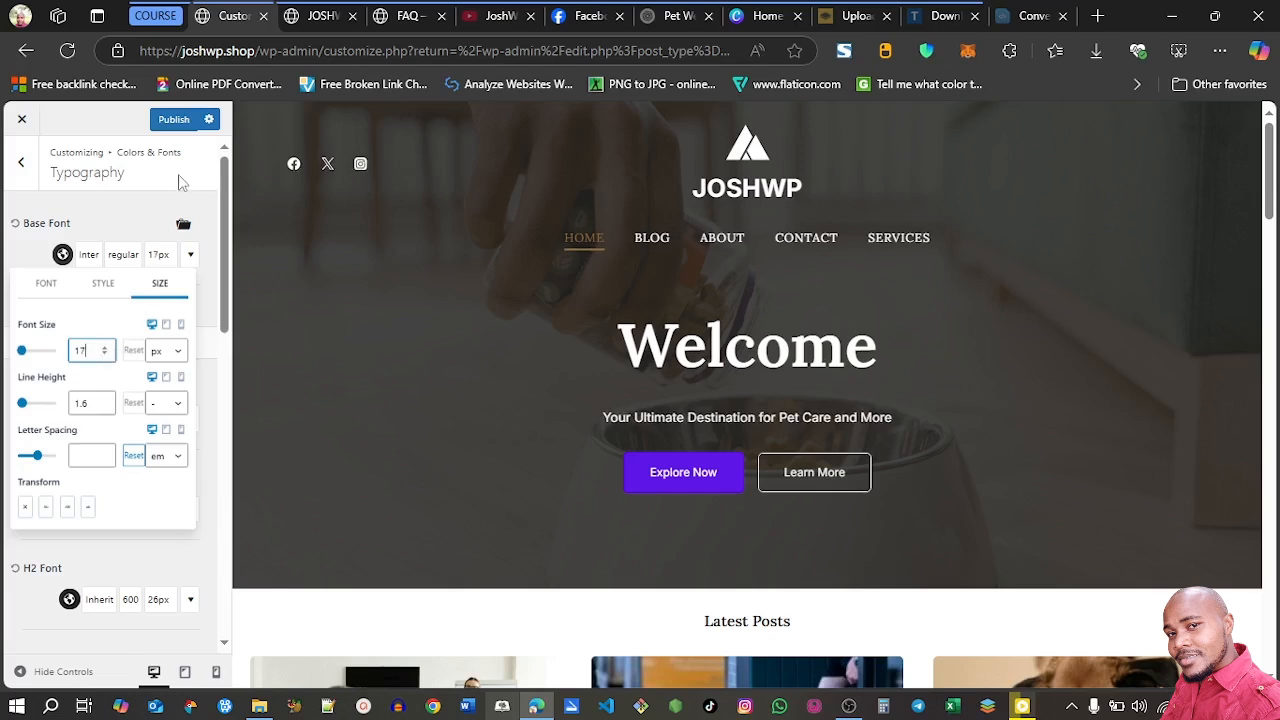
# Close the base font size settings and publish the typography changes
pyautogui.click(197, 210)
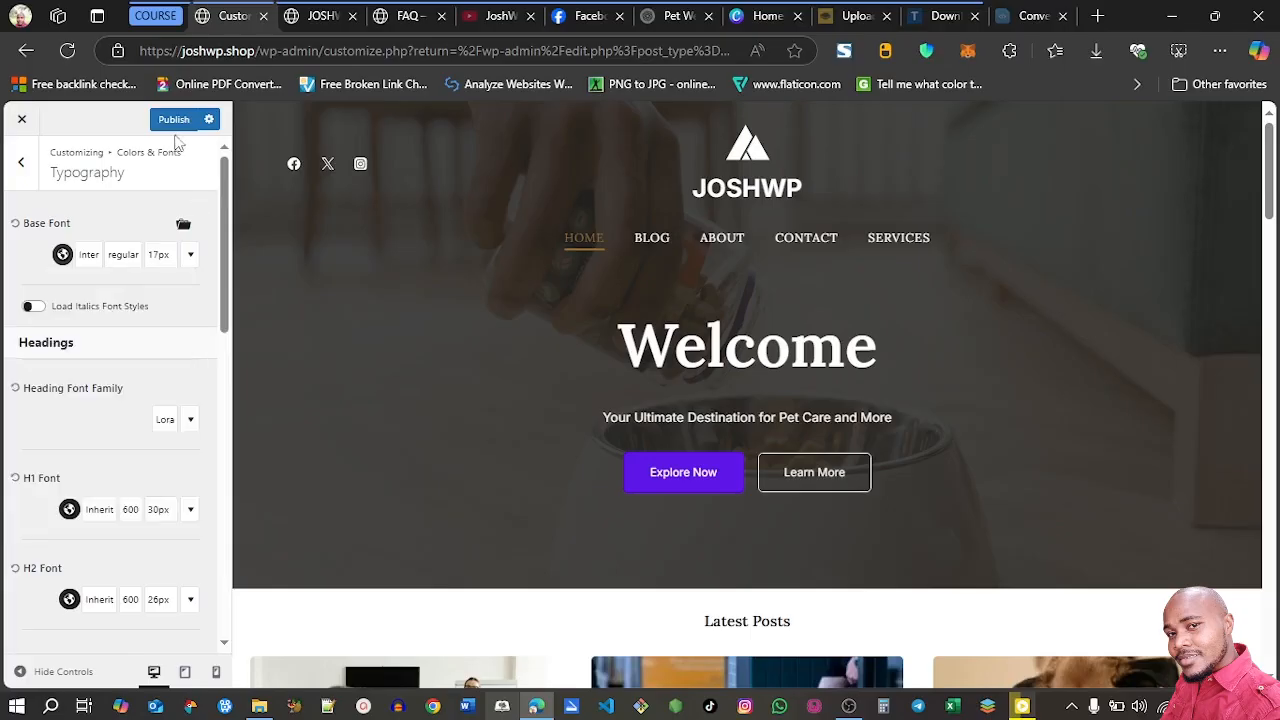
pyautogui.moveTo(1269, 165)
pyautogui.mouseDown()
pyautogui.moveTo(1269, 186)
pyautogui.moveTo(1269, 160)
pyautogui.mouseUp()
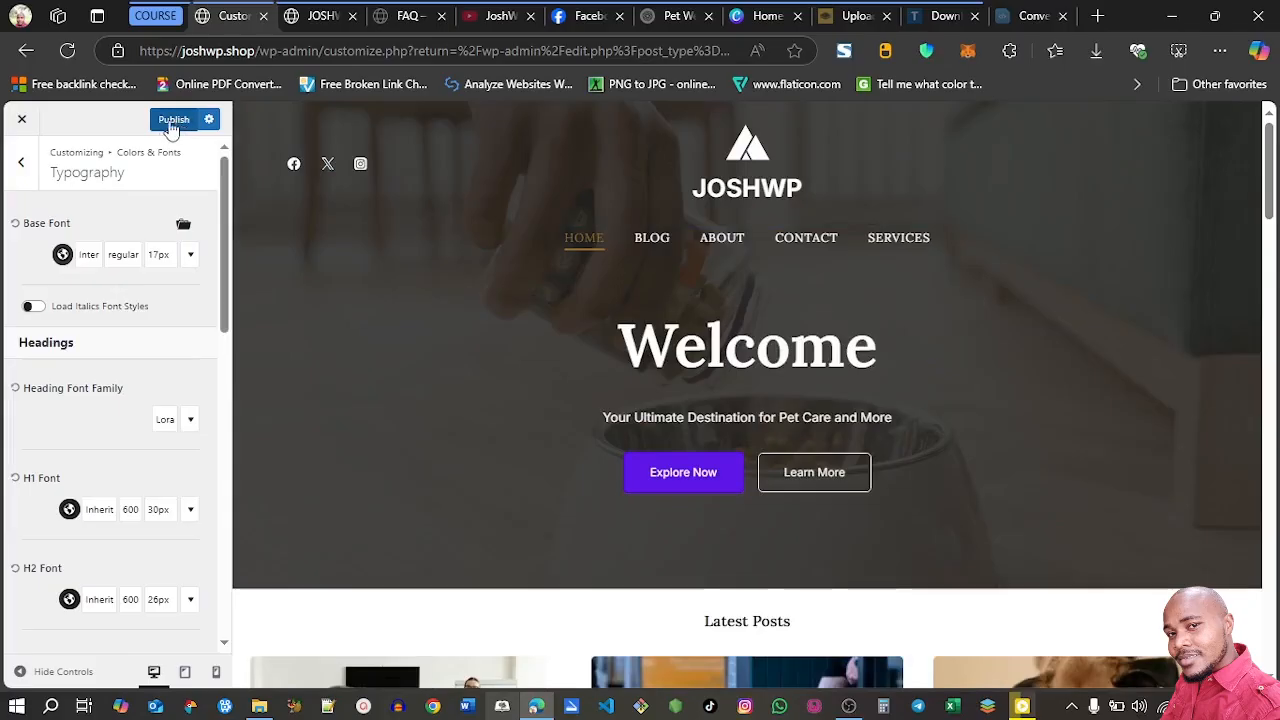
pyautogui.click(174, 123)
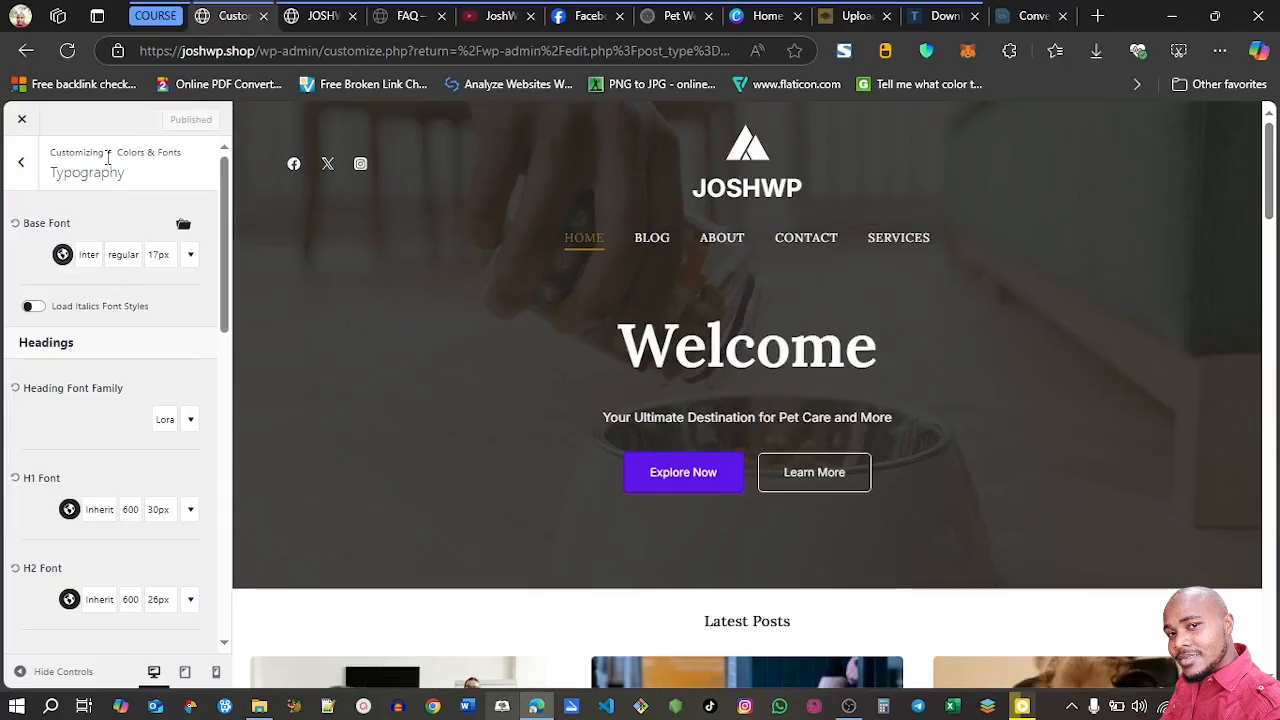
# Open the theme's header builder and remove the Social item from the desktop main row
pyautogui.click(22, 163)
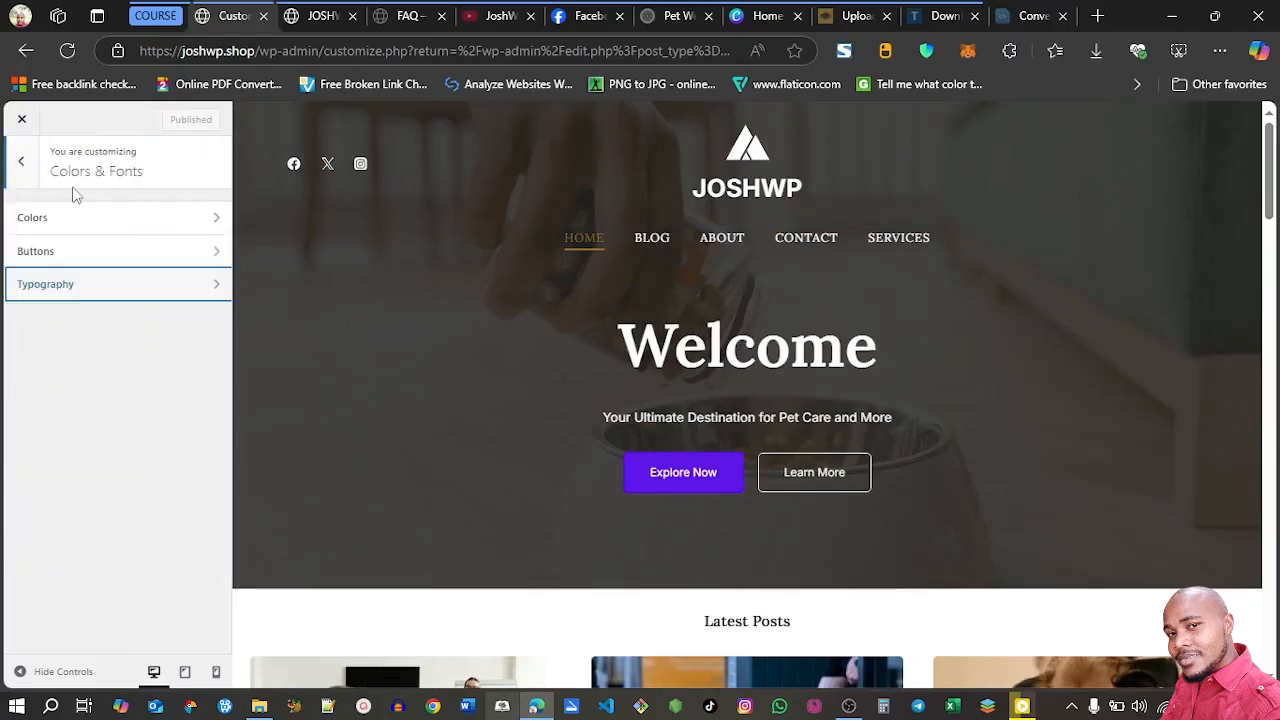
pyautogui.click(22, 168)
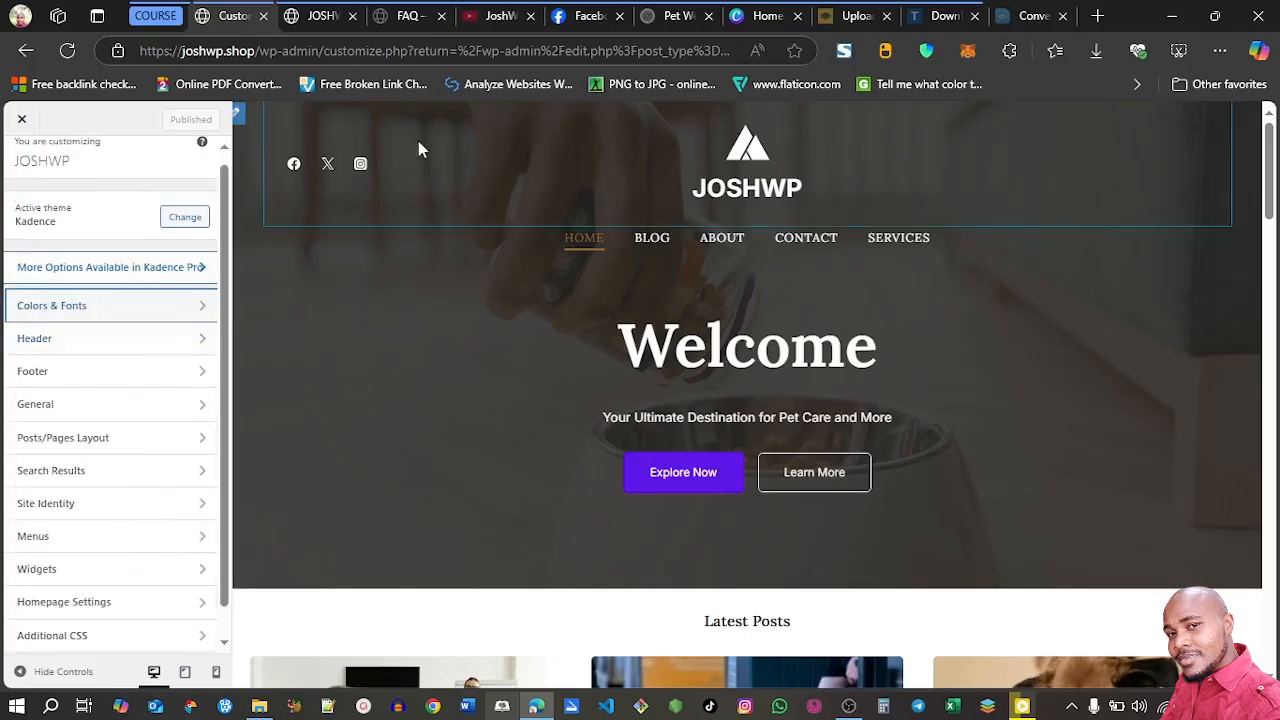
pyautogui.click(84, 341)
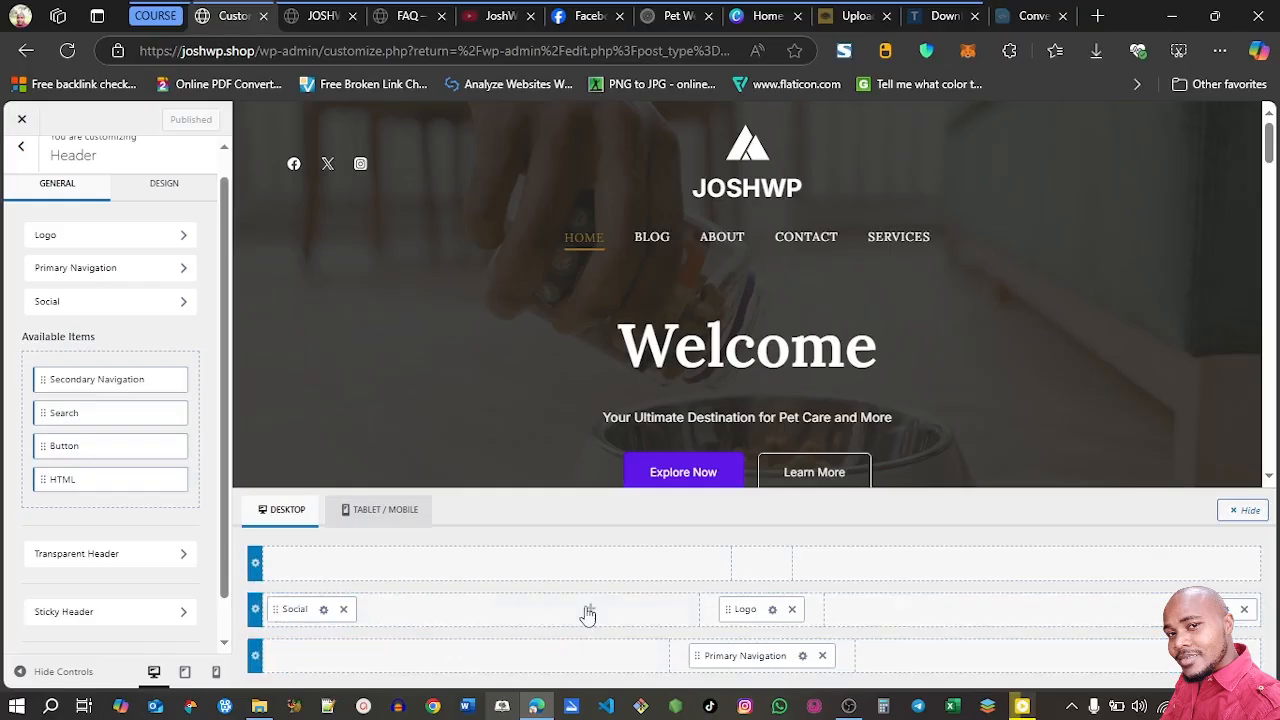
pyautogui.click(343, 610)
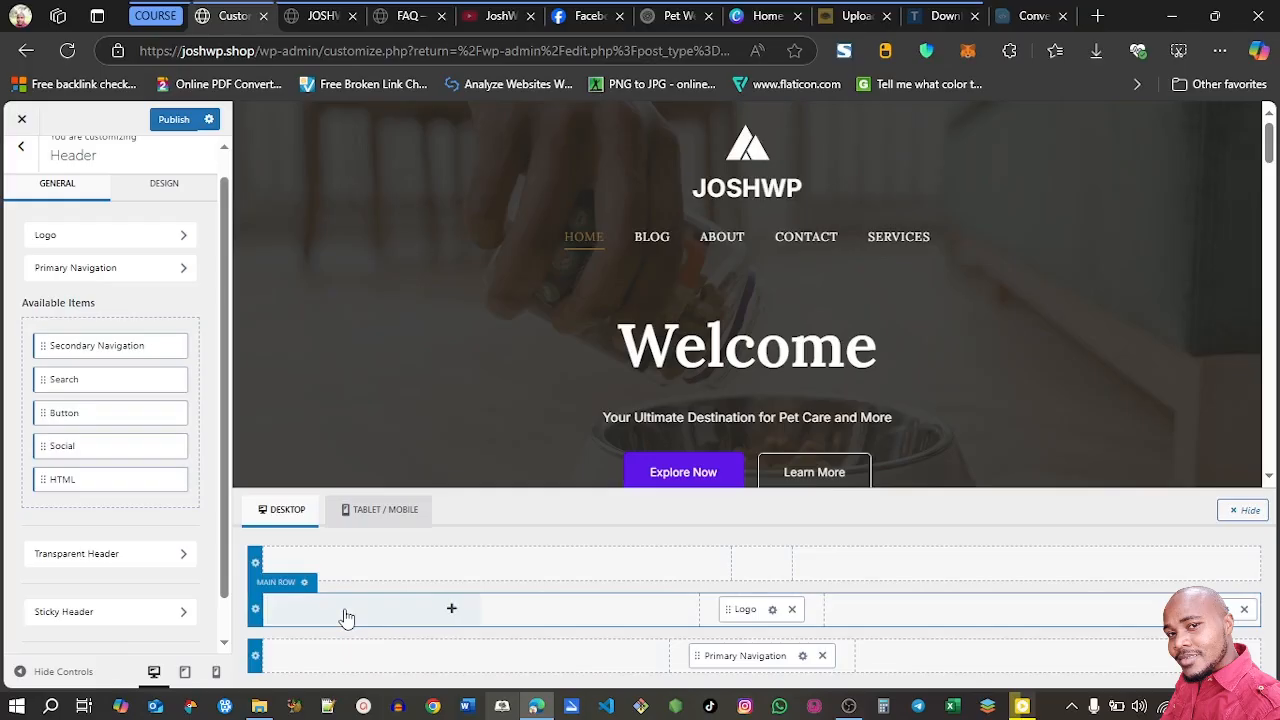
# Rearrange the main header row with the Logo at its left end and Primary Navigation replacing the item at its right end
pyautogui.moveTo(738, 609); pyautogui.dragTo(315, 612)
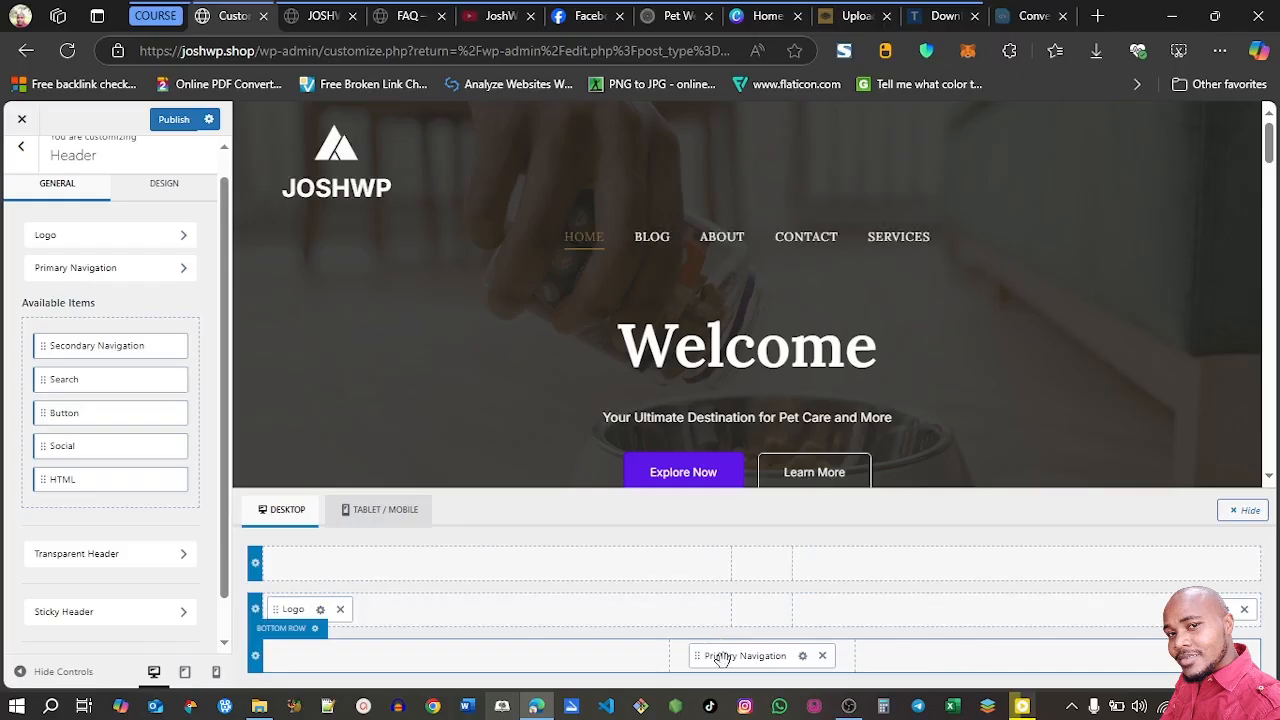
pyautogui.click(1245, 611)
pyautogui.moveTo(745, 657); pyautogui.dragTo(1103, 622)
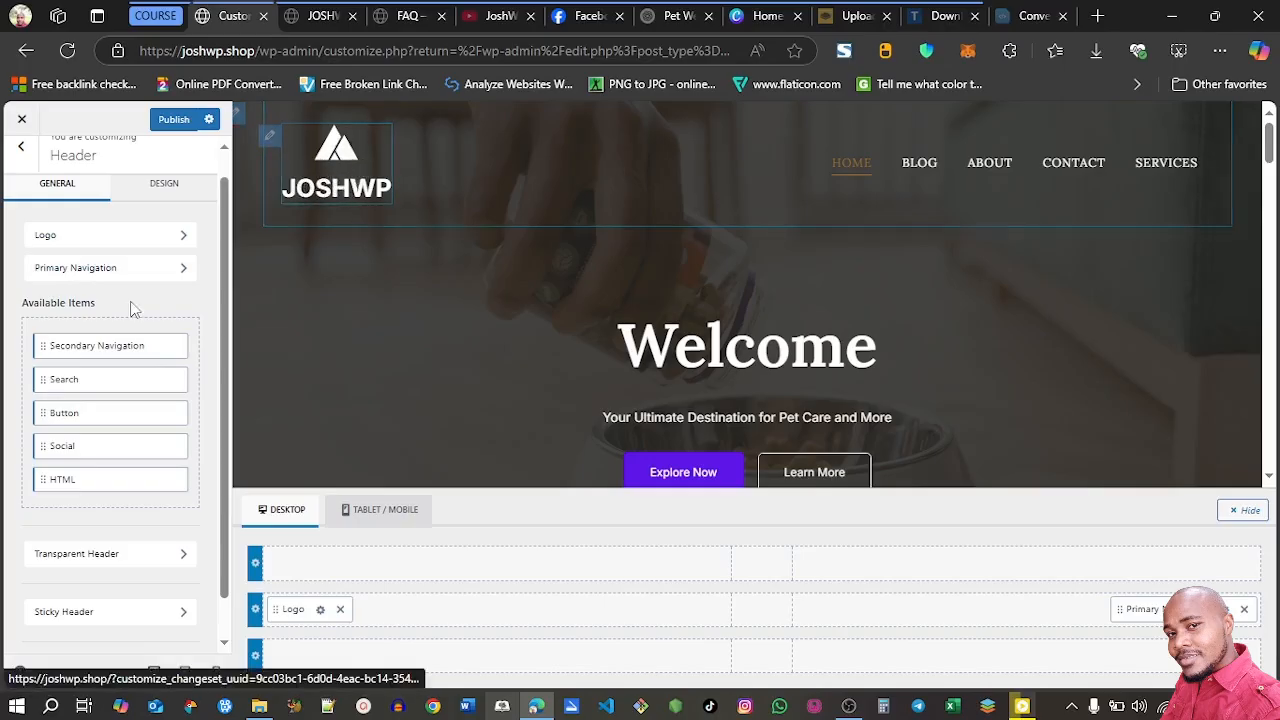
# In the header's logo settings, toggle the logo icon off and on again, and set the logo layout to Logo - Title
pyautogui.click(149, 238)
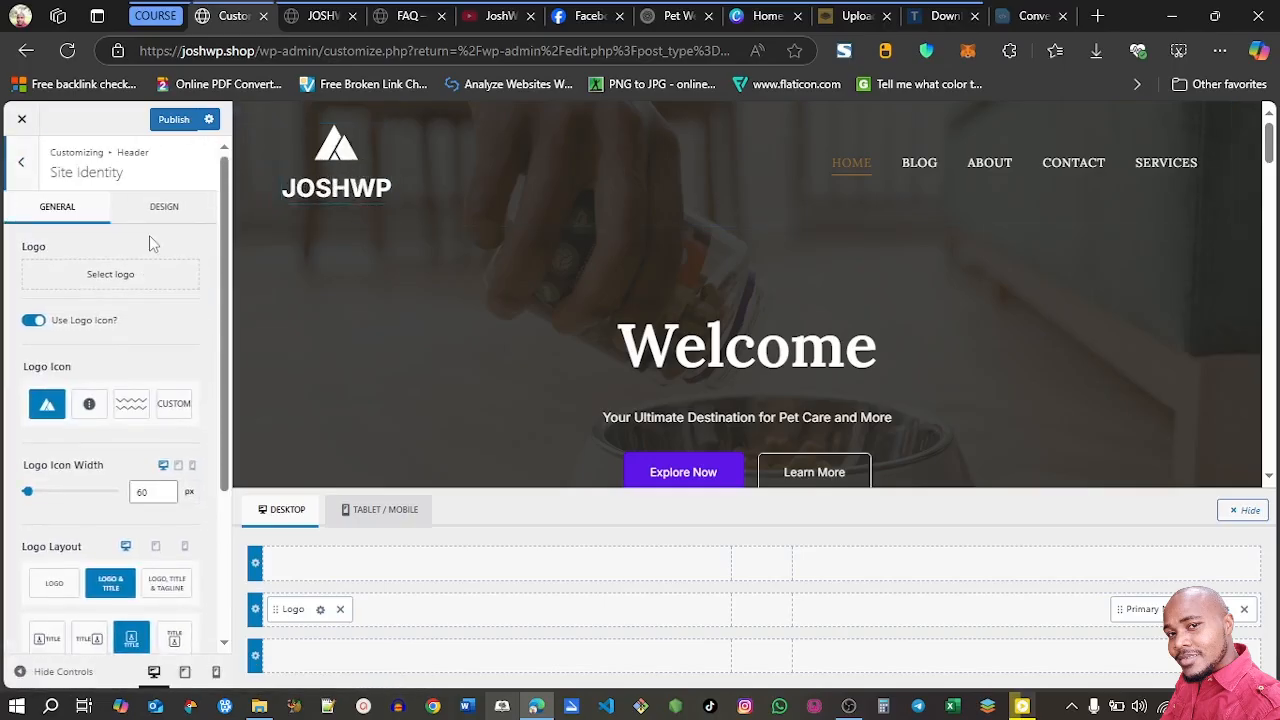
pyautogui.moveTo(225, 268); pyautogui.dragTo(222, 264)
pyautogui.click(36, 322)
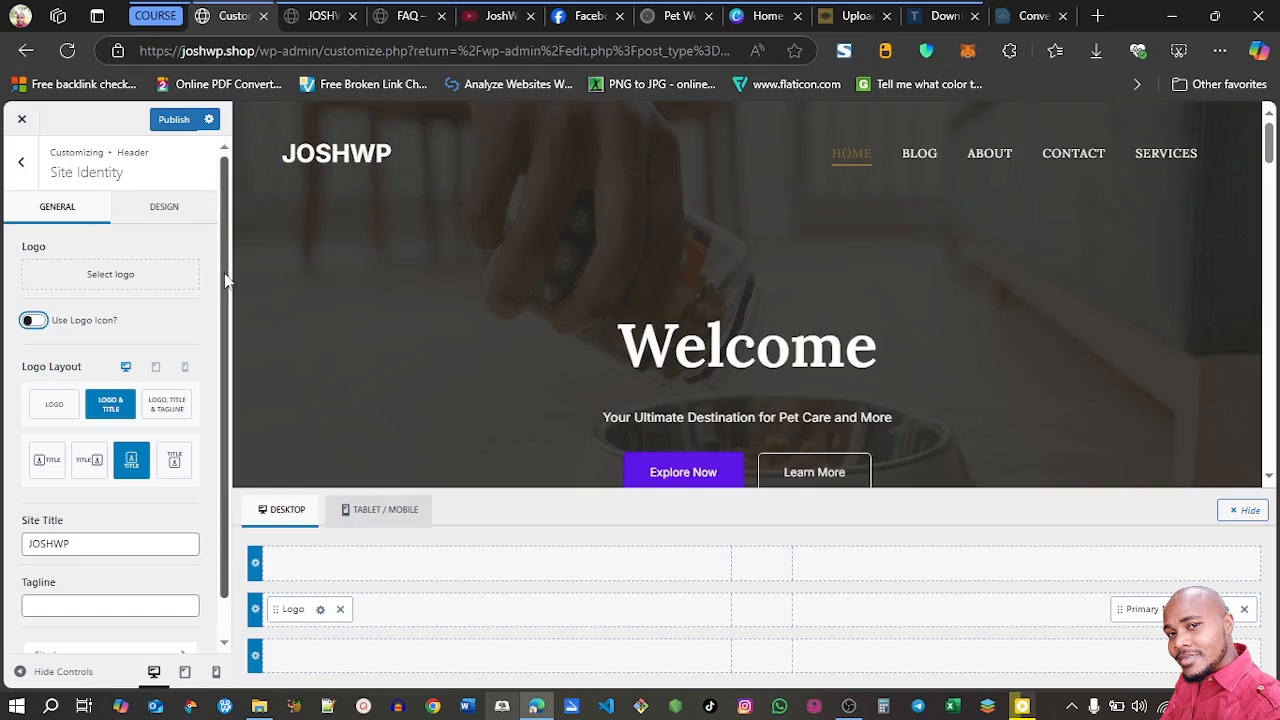
pyautogui.click(33, 321)
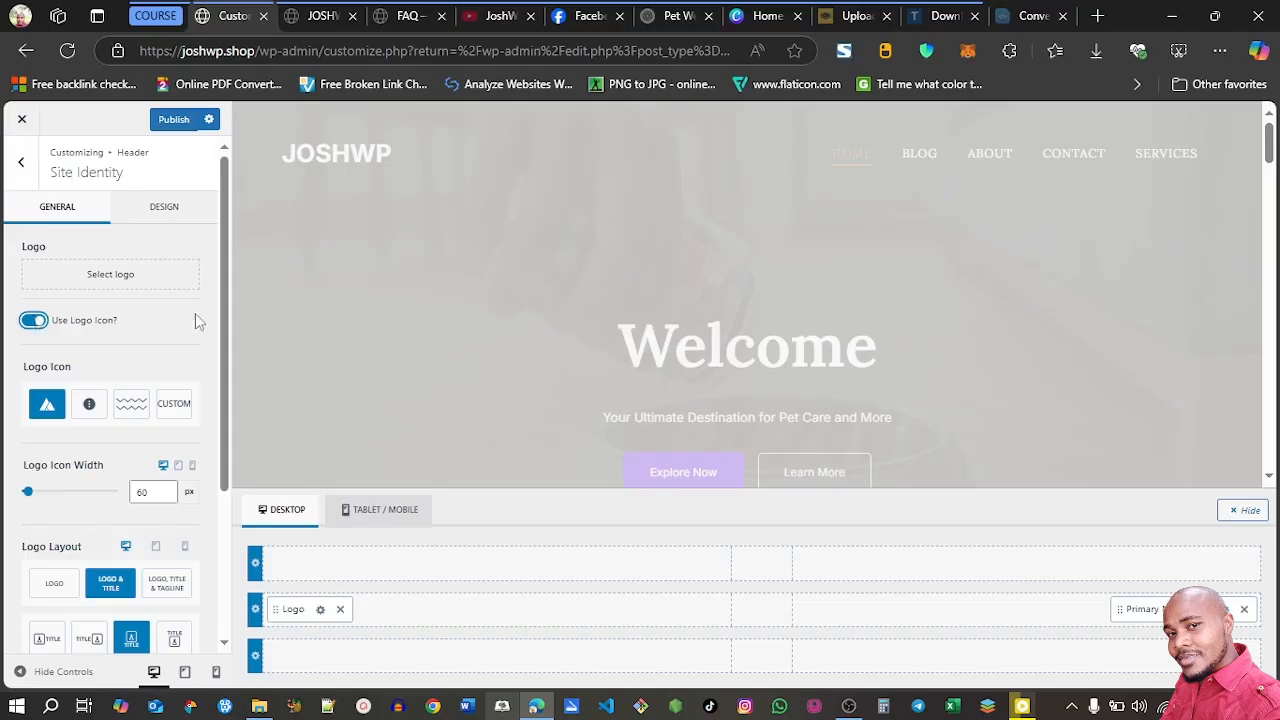
pyautogui.scroll(-2, 226, 392)
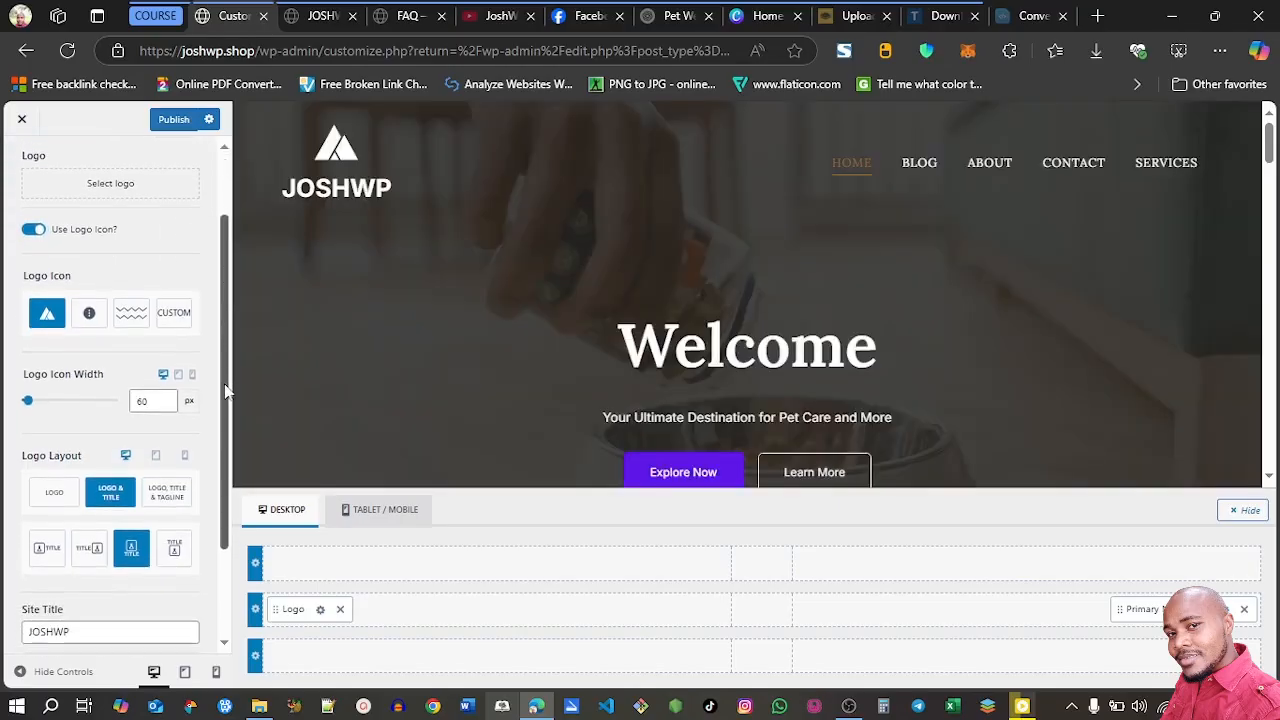
pyautogui.scroll(-1, 226, 392)
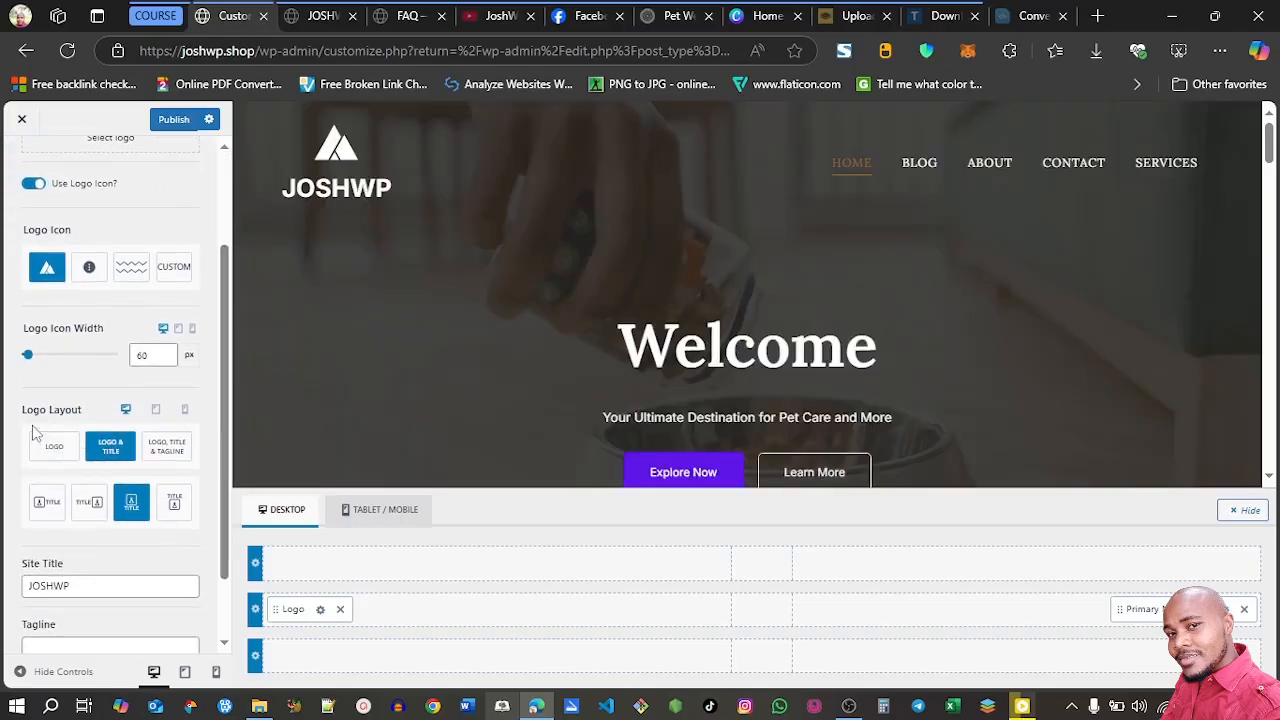
pyautogui.click(43, 508)
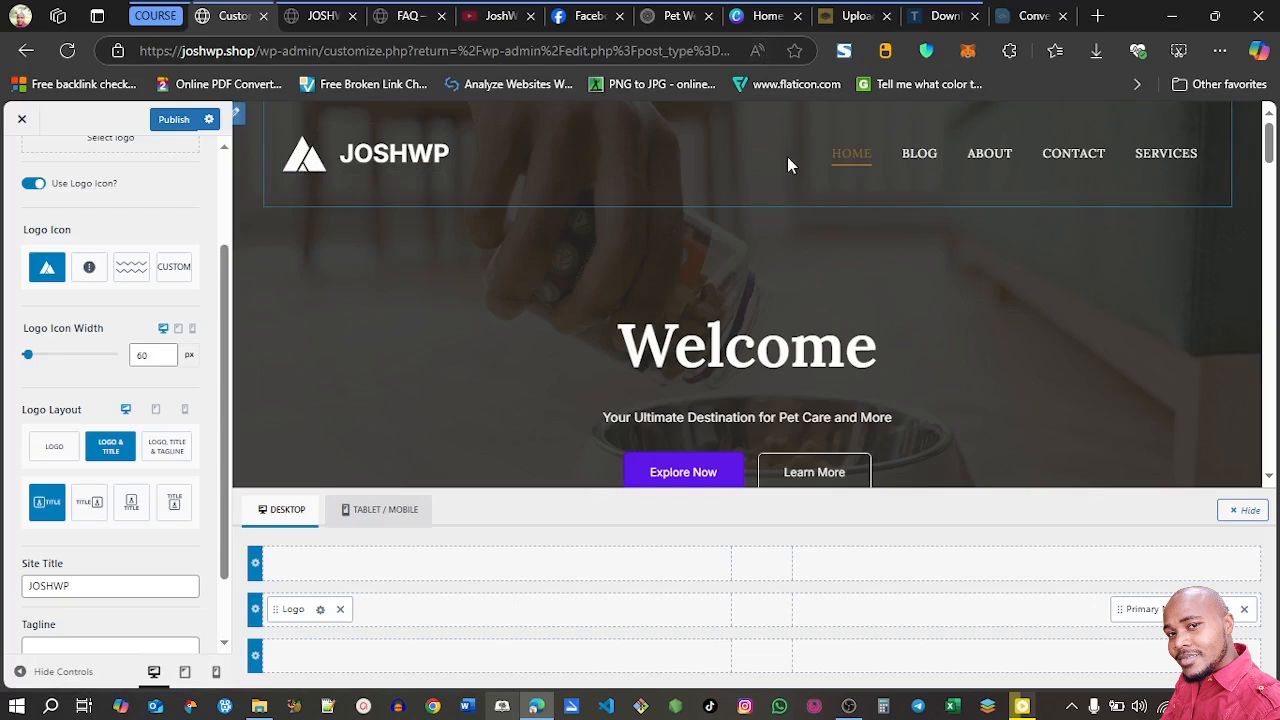
# Switch to Canva and create a new custom-size design of 500 × 500 px
pyautogui.click(755, 20)
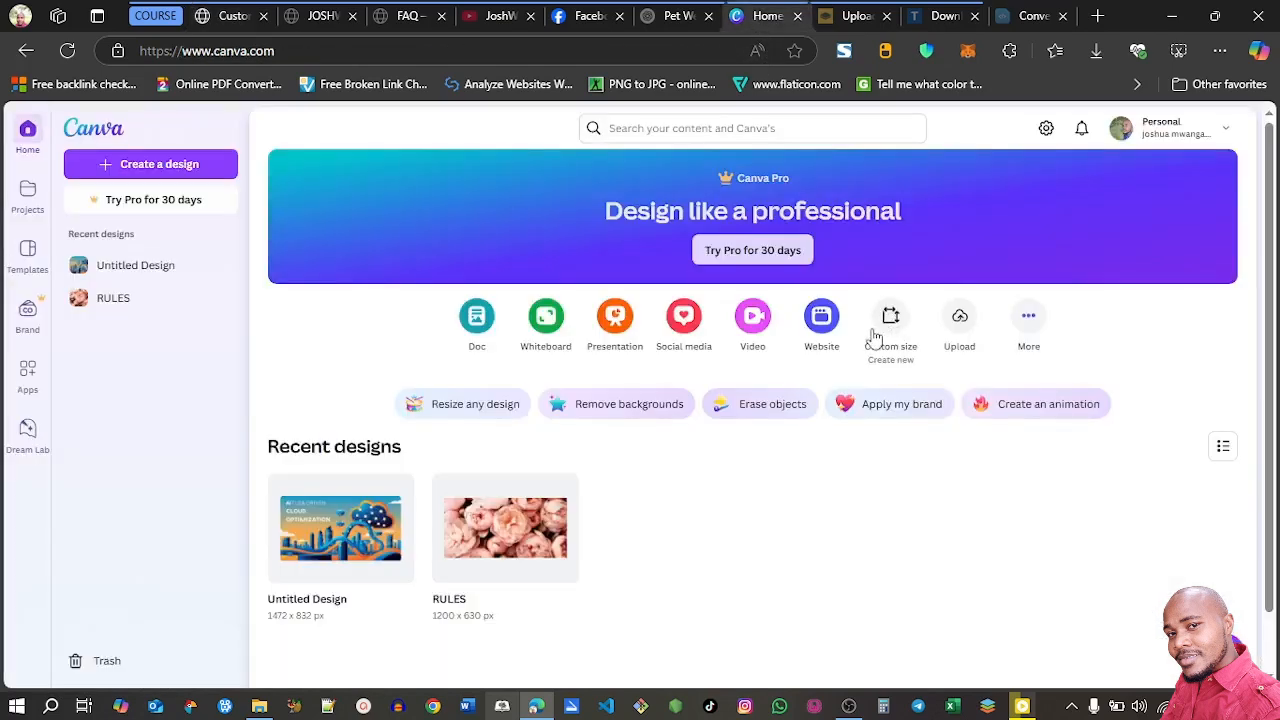
pyautogui.click(889, 320)
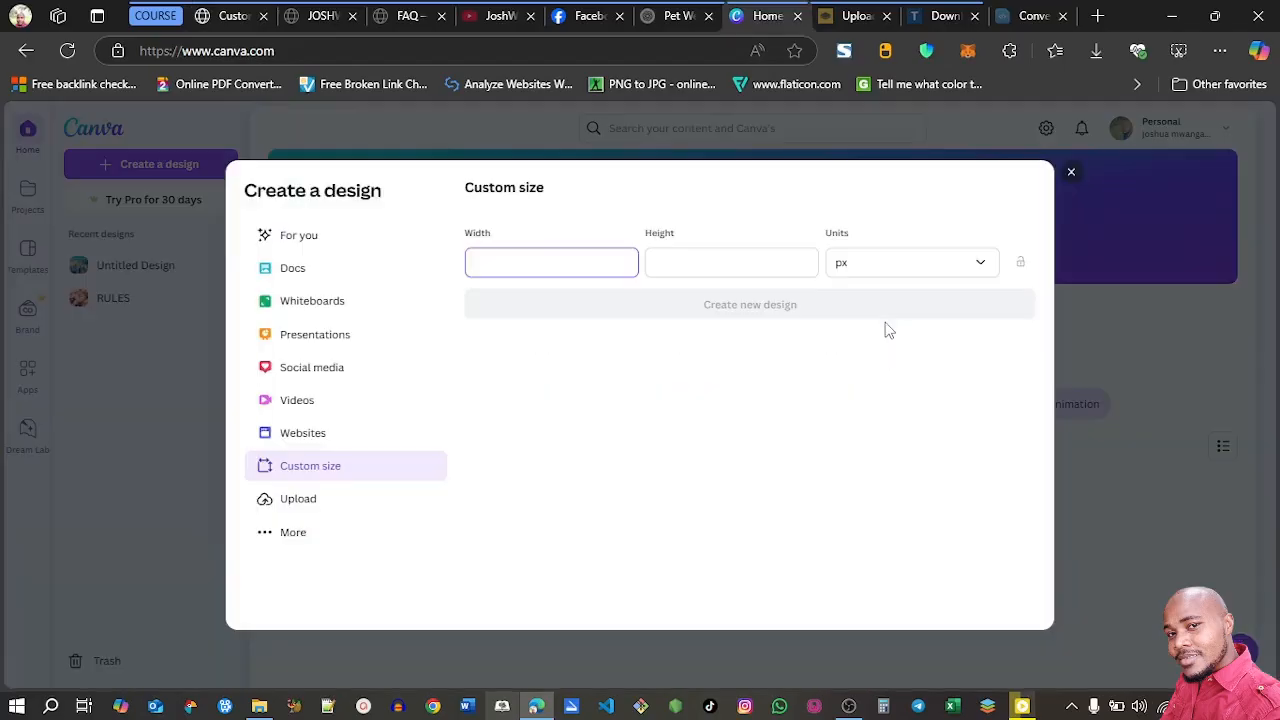
pyautogui.write('500')
pyautogui.press('Tab')
pyautogui.write('500')
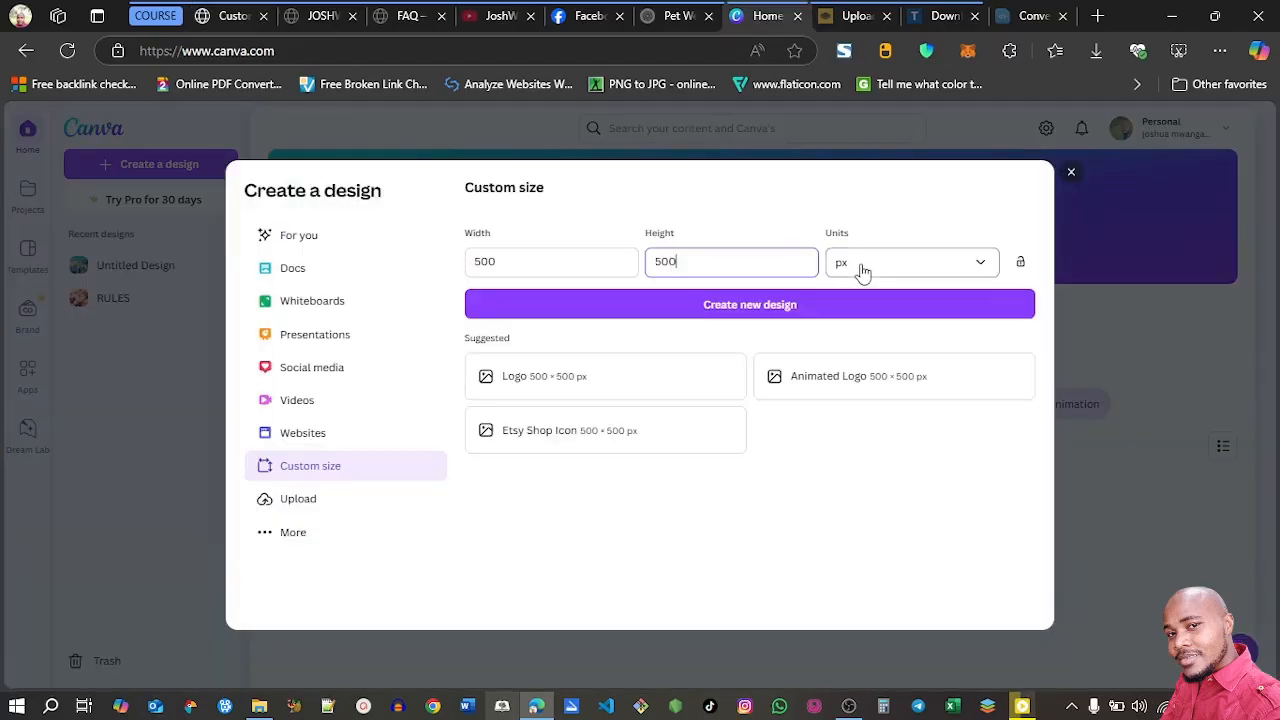
pyautogui.click(908, 272)
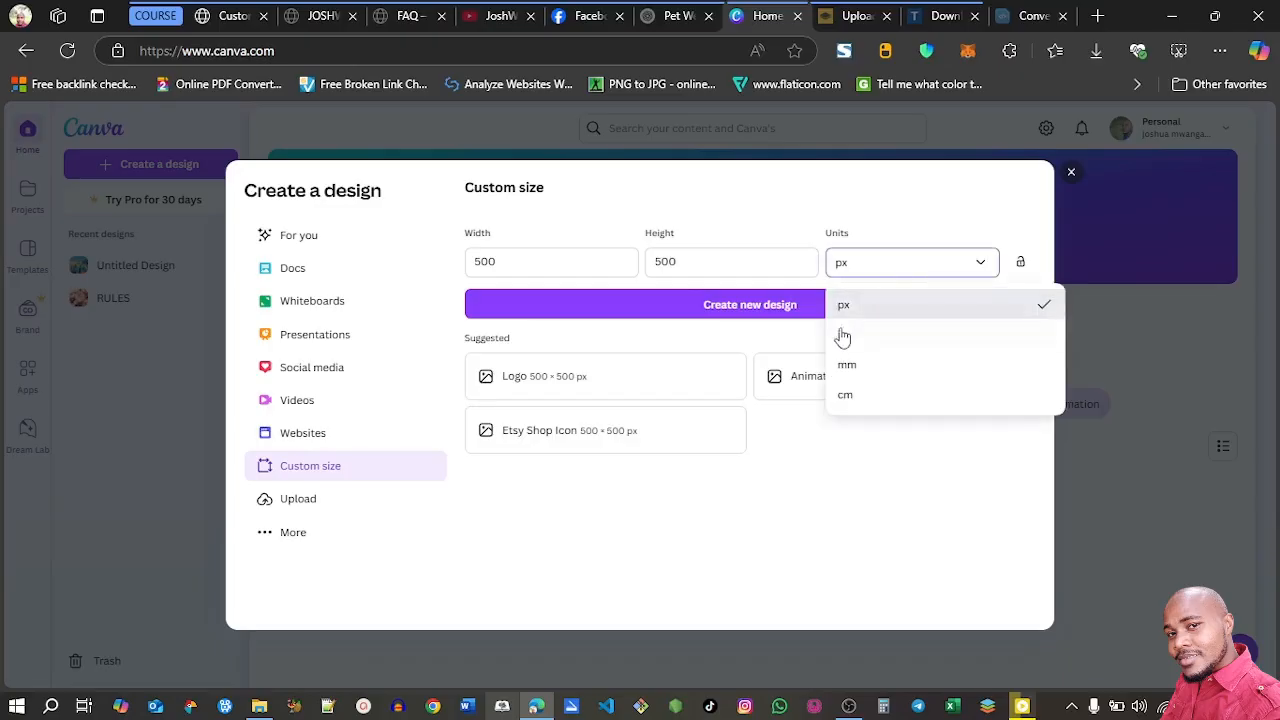
pyautogui.click(896, 210)
pyautogui.click(731, 310)
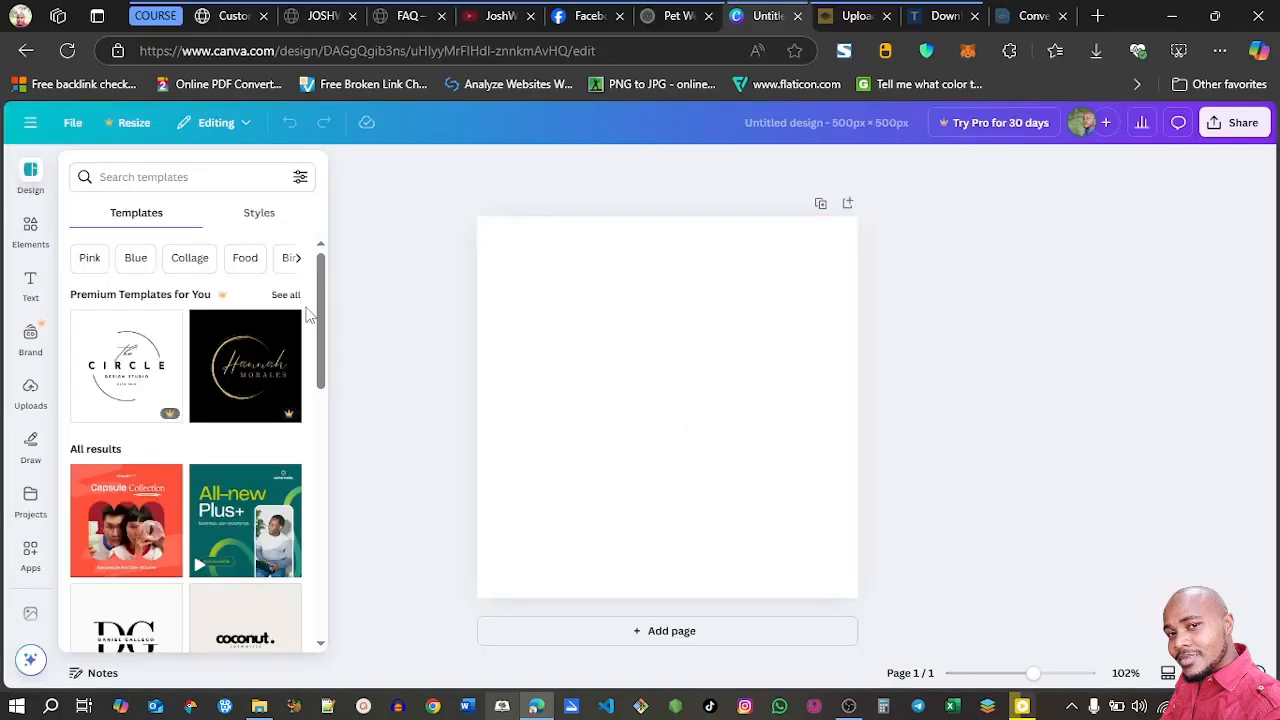
# Search the graphics elements for "pet" and add the sitting puppy illustration to the blank page
pyautogui.moveTo(321, 309); pyautogui.dragTo(331, 449)
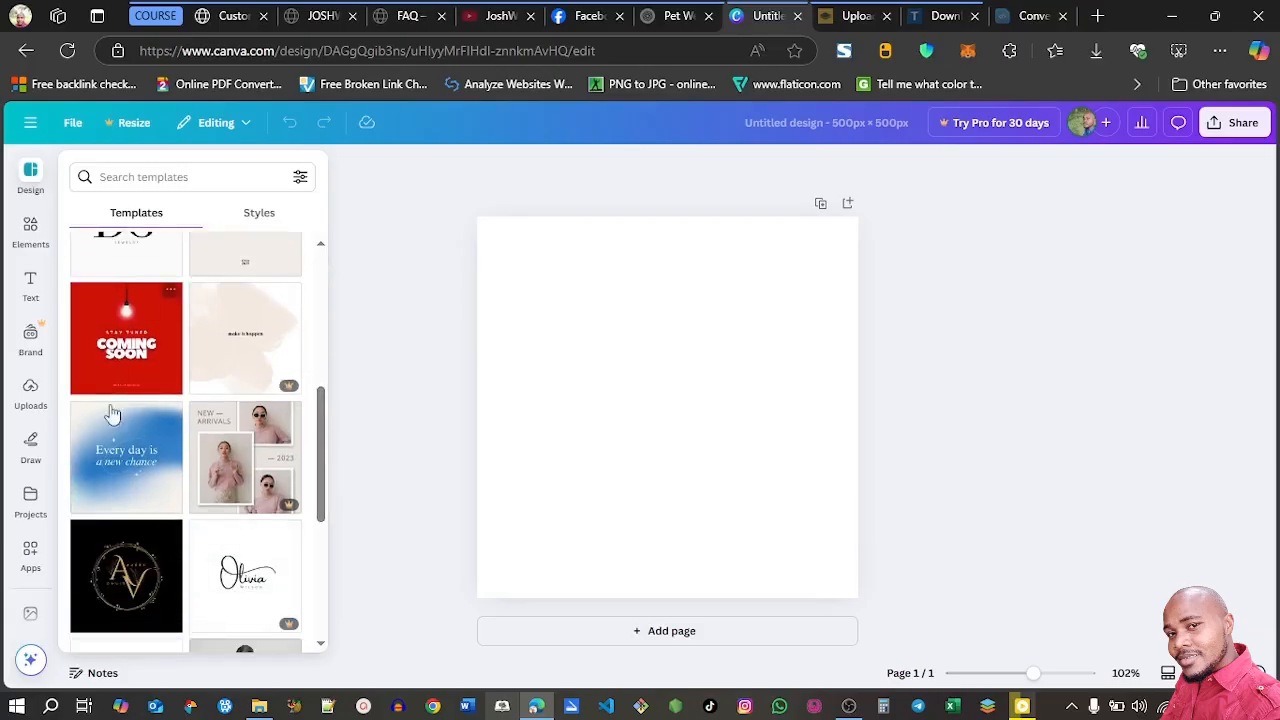
pyautogui.moveTo(320, 494); pyautogui.dragTo(325, 345)
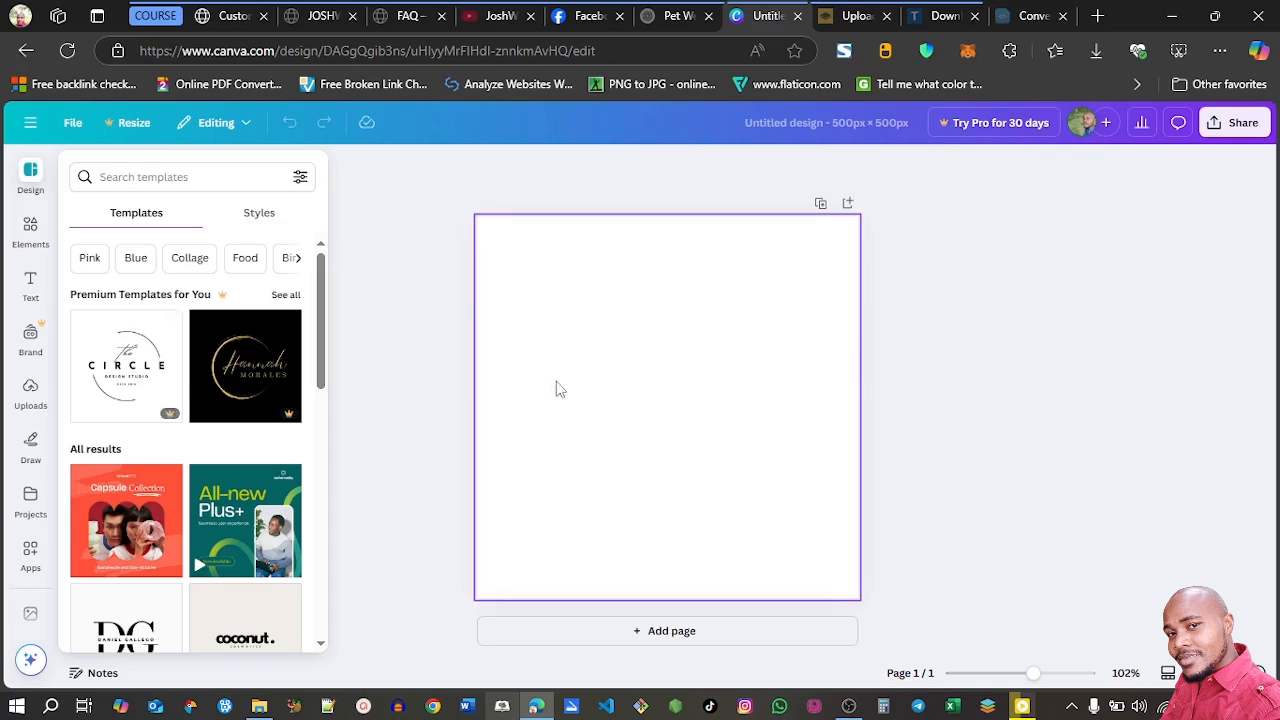
pyautogui.click(30, 230)
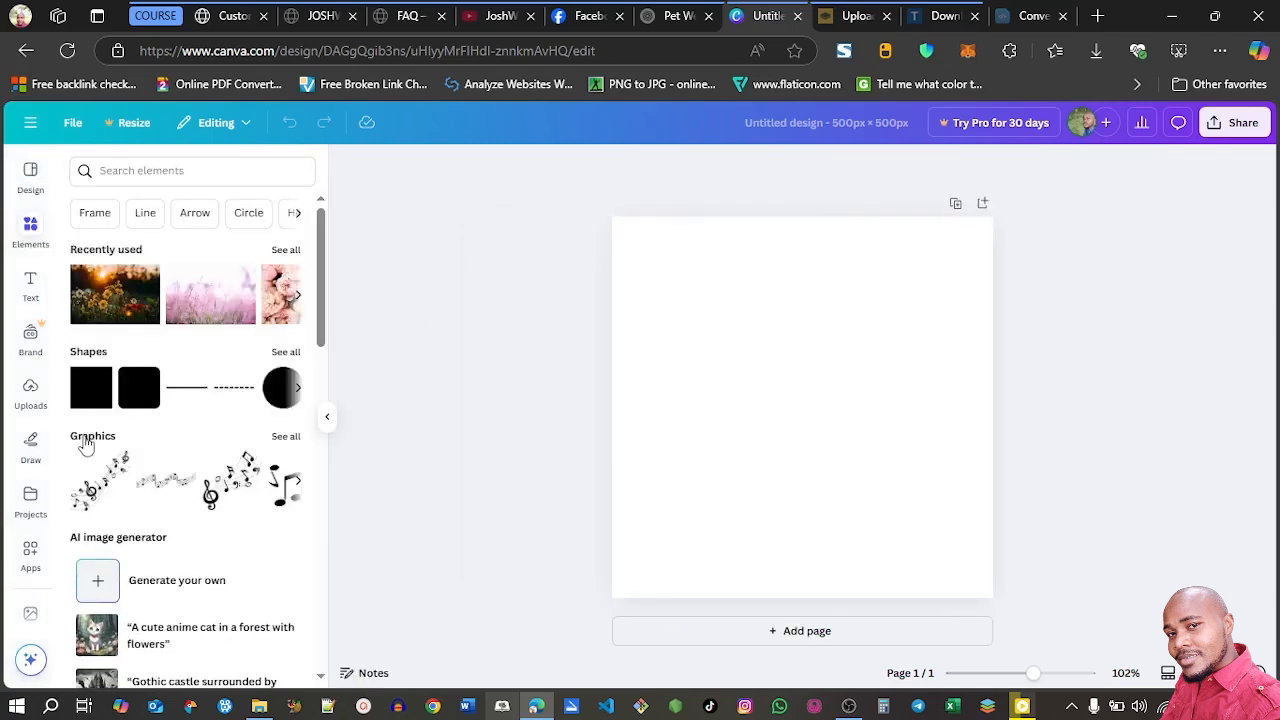
pyautogui.click(88, 445)
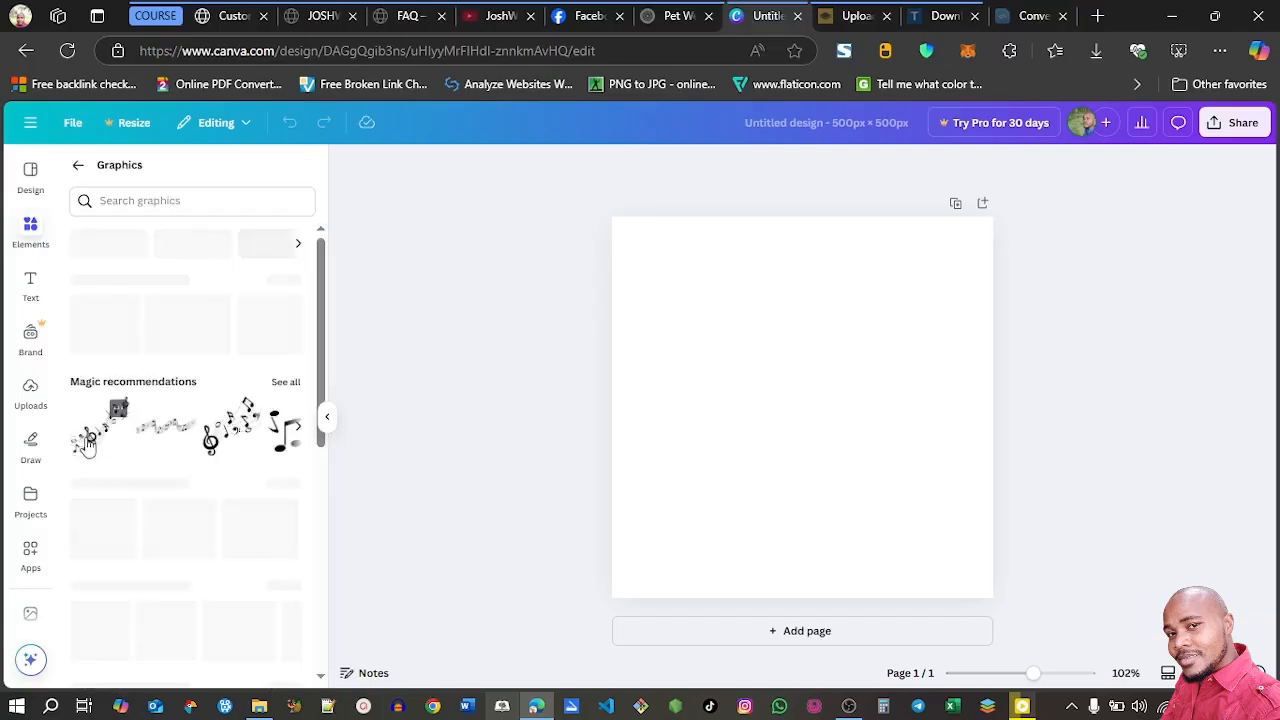
pyautogui.click(126, 201)
pyautogui.write('pet')
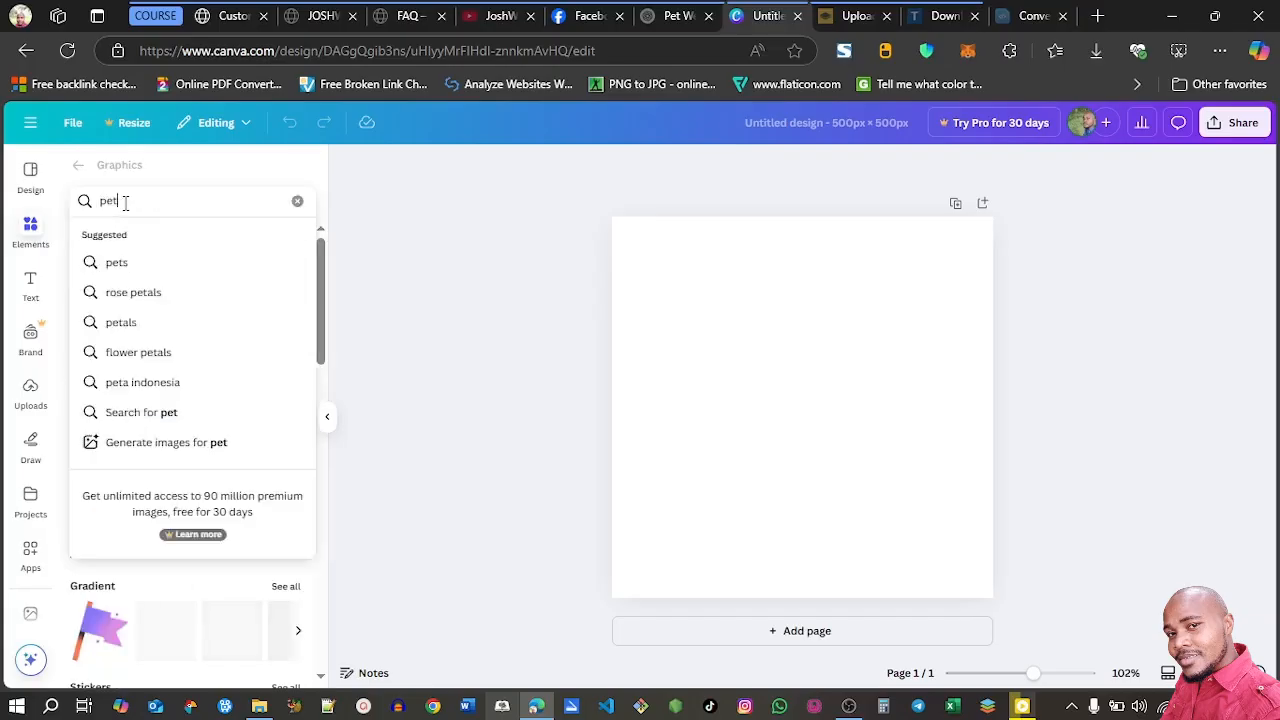
pyautogui.press('Return')
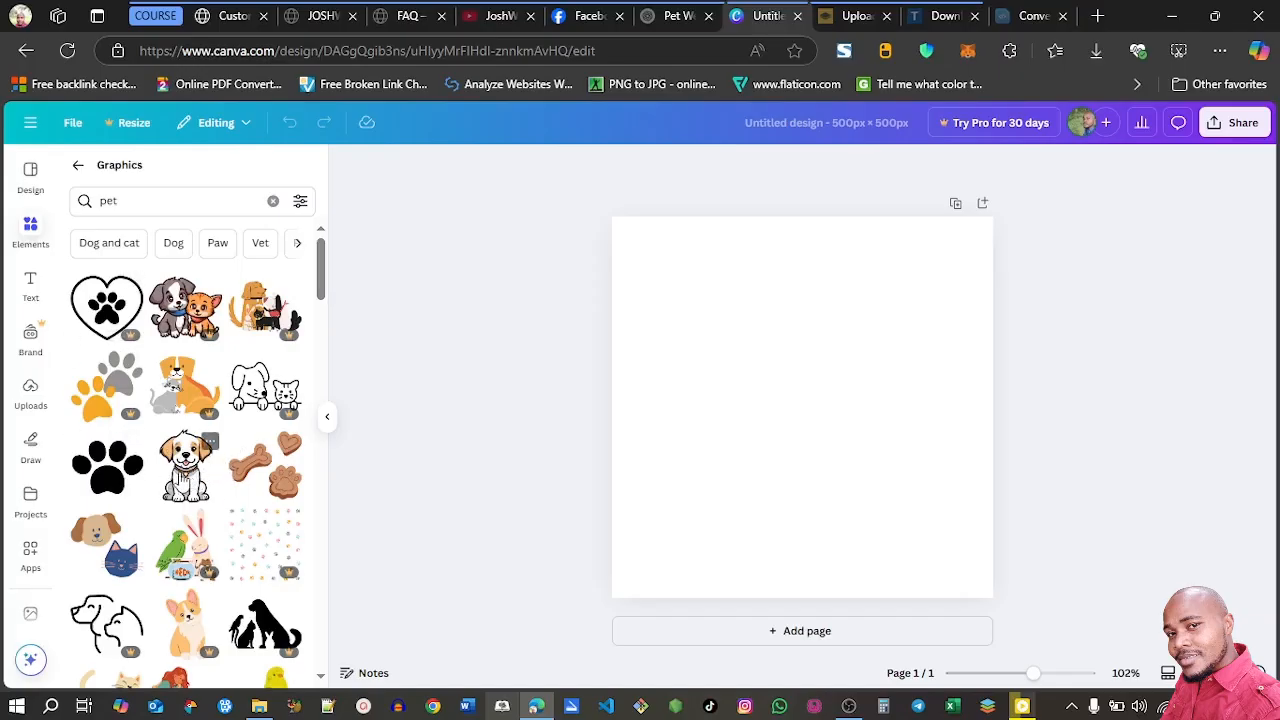
pyautogui.moveTo(135, 424)
pyautogui.click(178, 488)
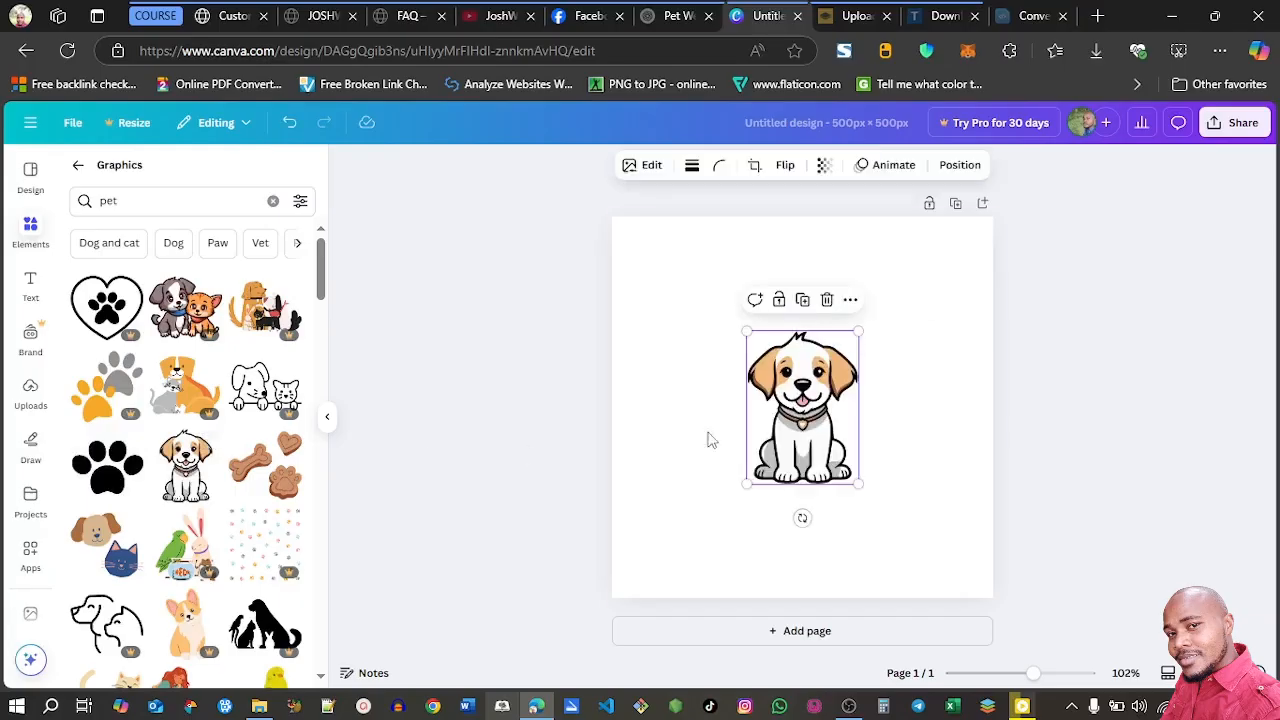
# Shrink the puppy illustration on the left half of the page and add the heading text "JOSHWP" beside it
pyautogui.moveTo(800, 409); pyautogui.dragTo(704, 396)
pyautogui.moveTo(650, 318); pyautogui.dragTo(669, 396)
pyautogui.click(30, 285)
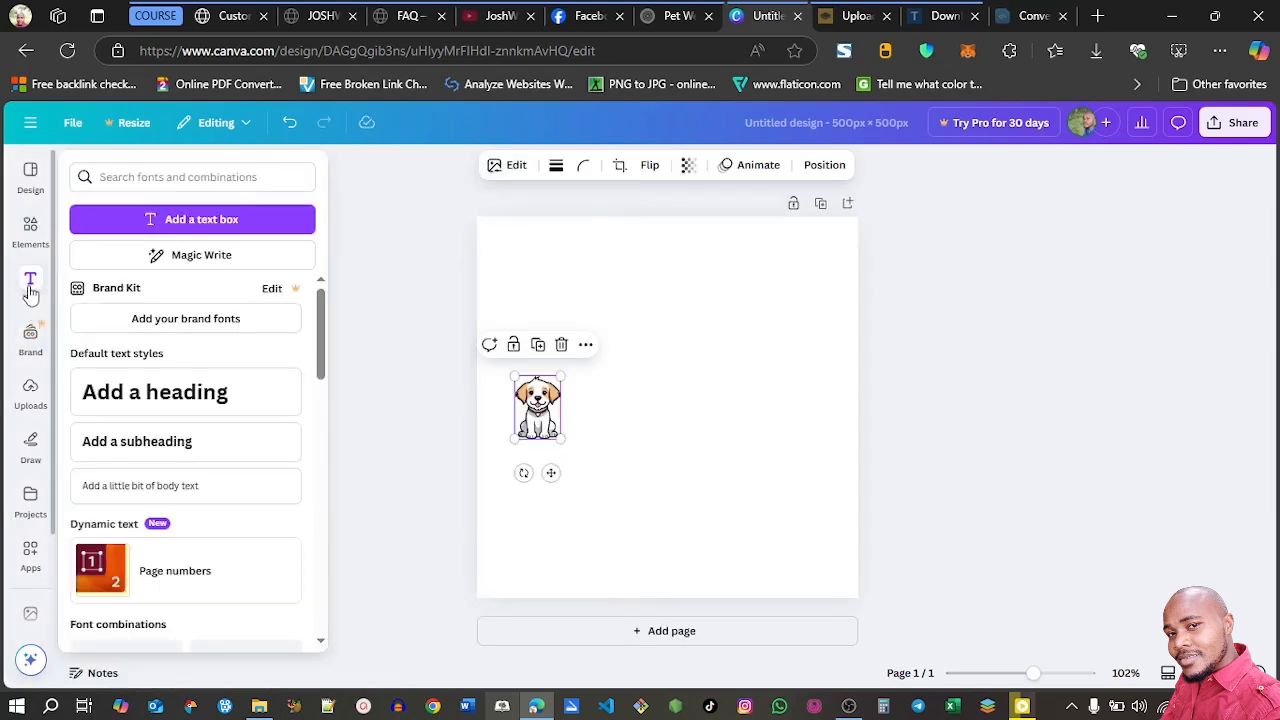
pyautogui.click(125, 400)
pyautogui.write('JOSHWP')
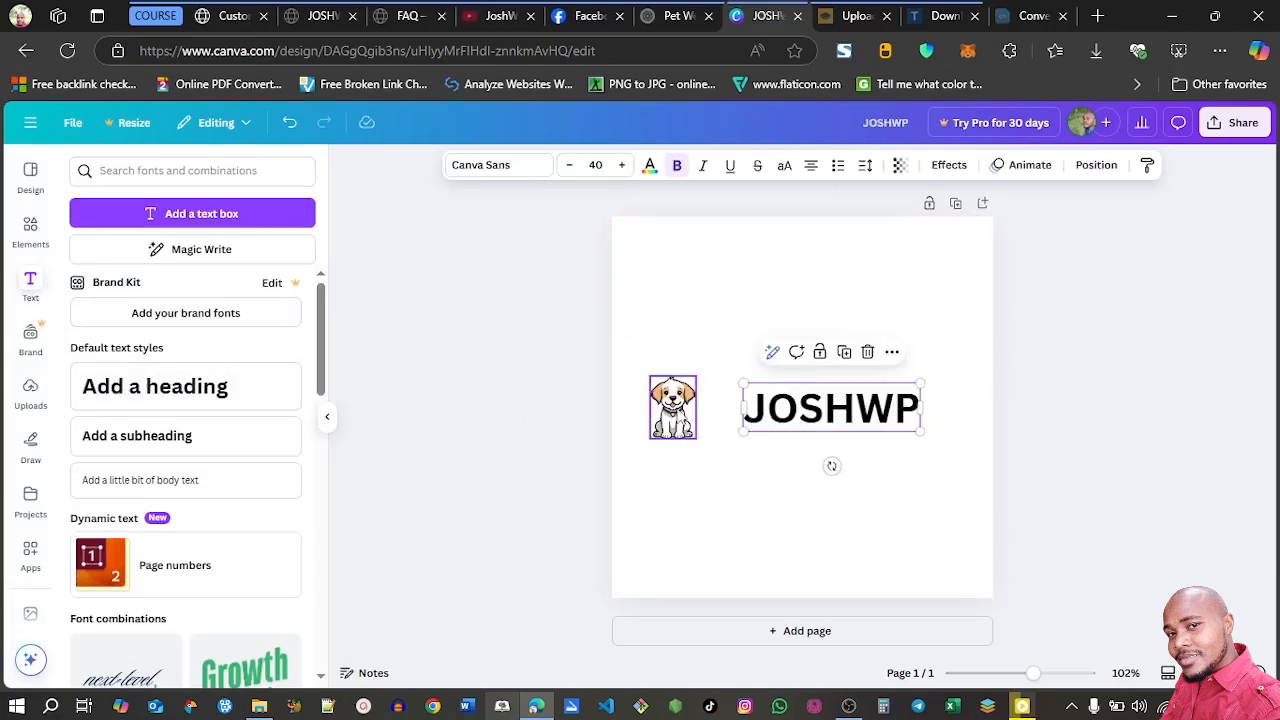
# Move the puppy illustration close to the left side of the JOSHWP heading
pyautogui.moveTo(668, 415); pyautogui.dragTo(690, 383)
pyautogui.click(718, 472)
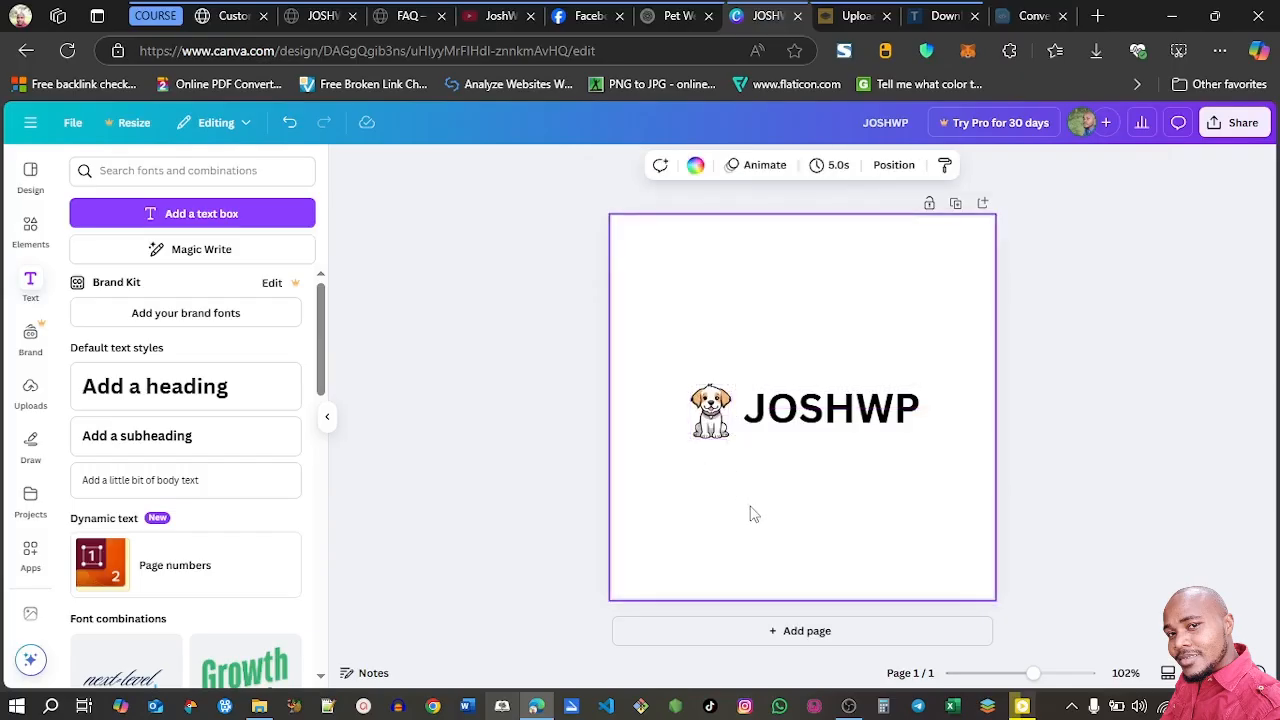
pyautogui.click(711, 412)
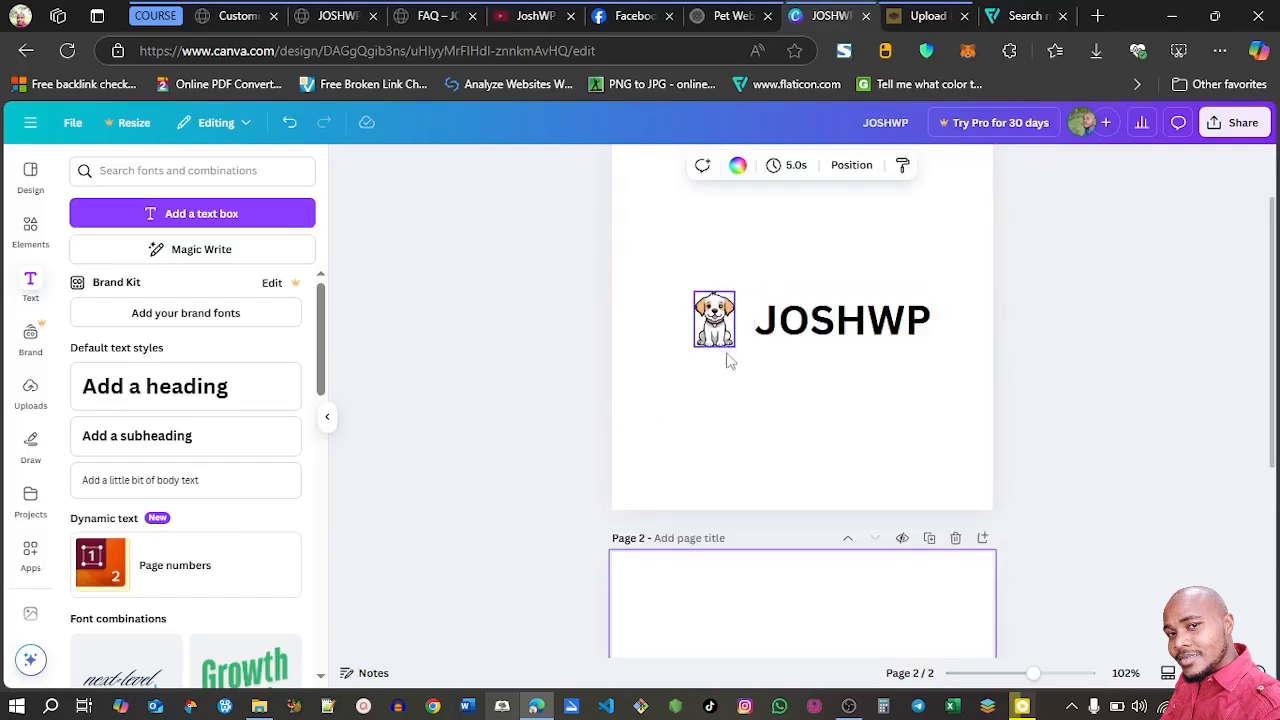
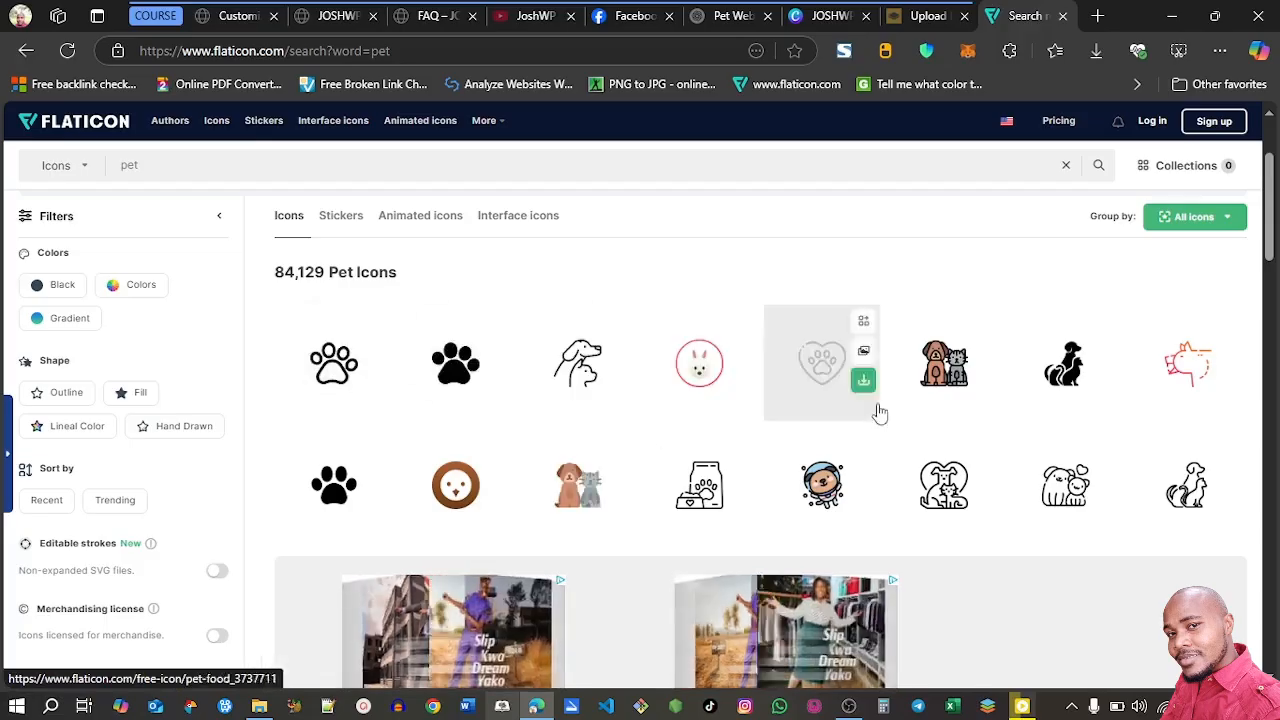
# Download the outlined pawprint icon from Flaticon as a free PNG and close the Flaticon page
pyautogui.click(375, 380)
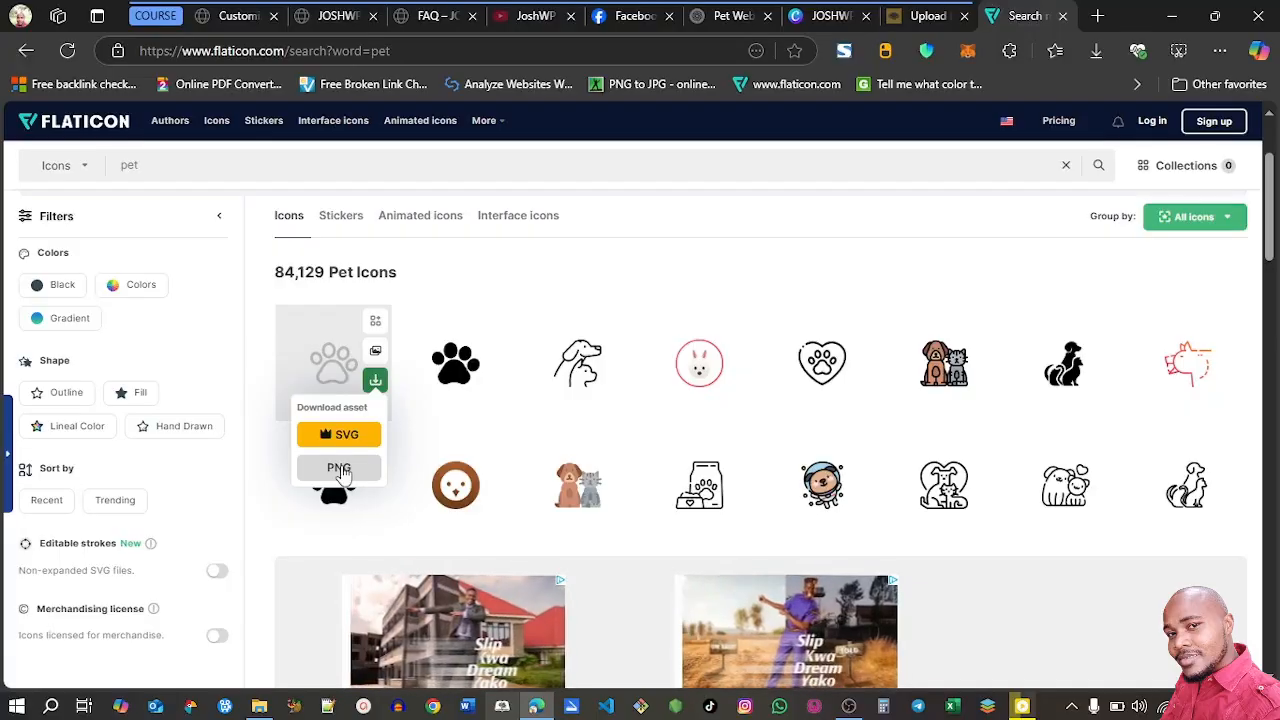
pyautogui.click(339, 468)
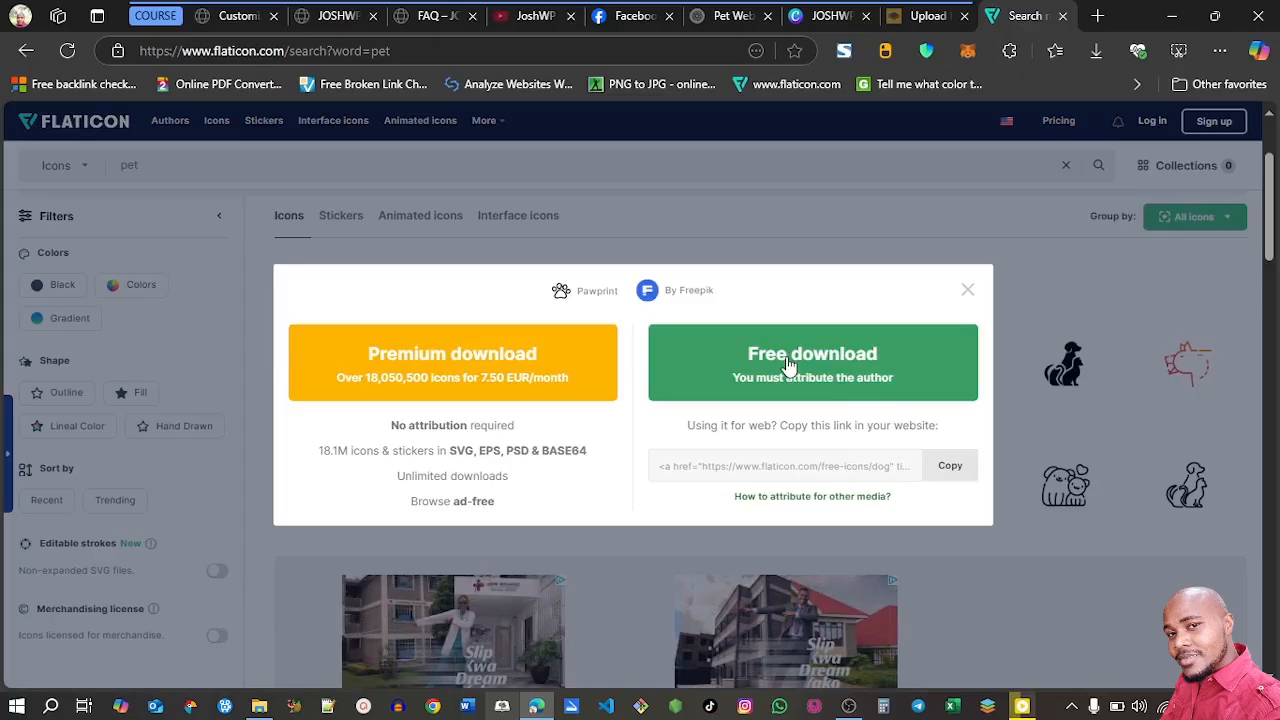
pyautogui.click(788, 358)
pyautogui.hotkey('ctrl', 'w')
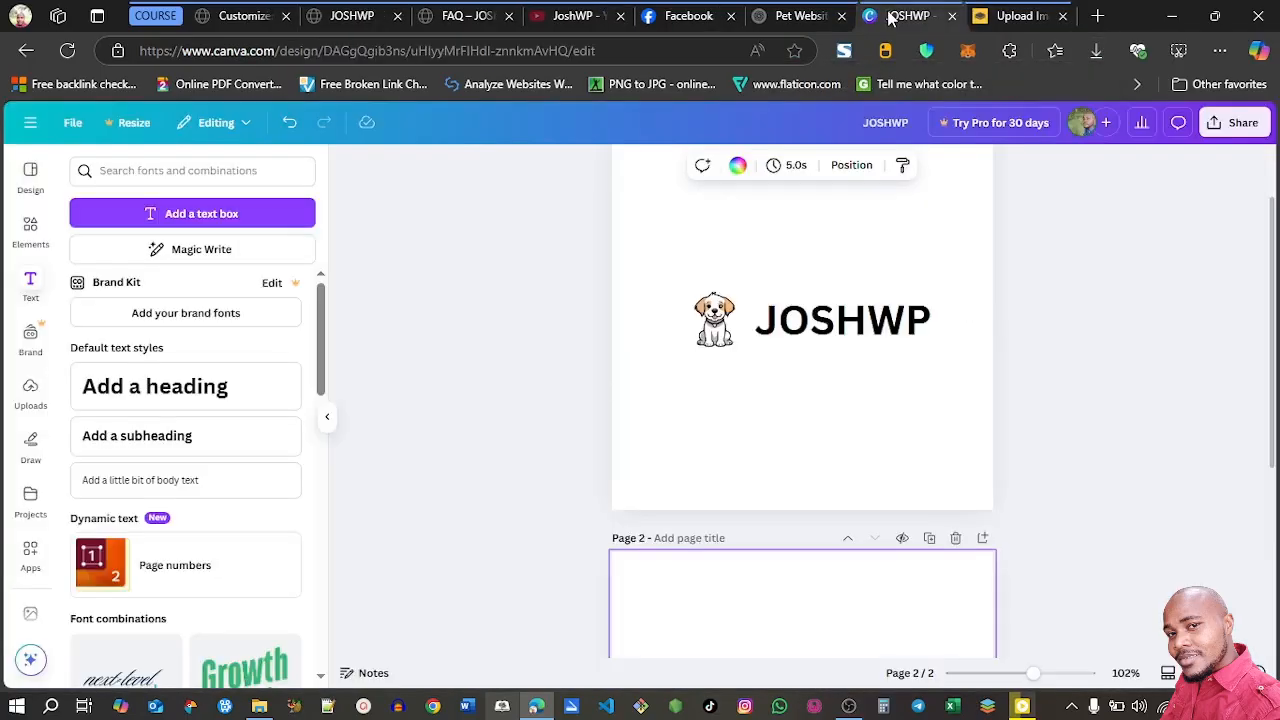
# Insert the downloaded pawprint.png on page 1 of the Canva design and delete the puppy illustration
pyautogui.click(1096, 51)
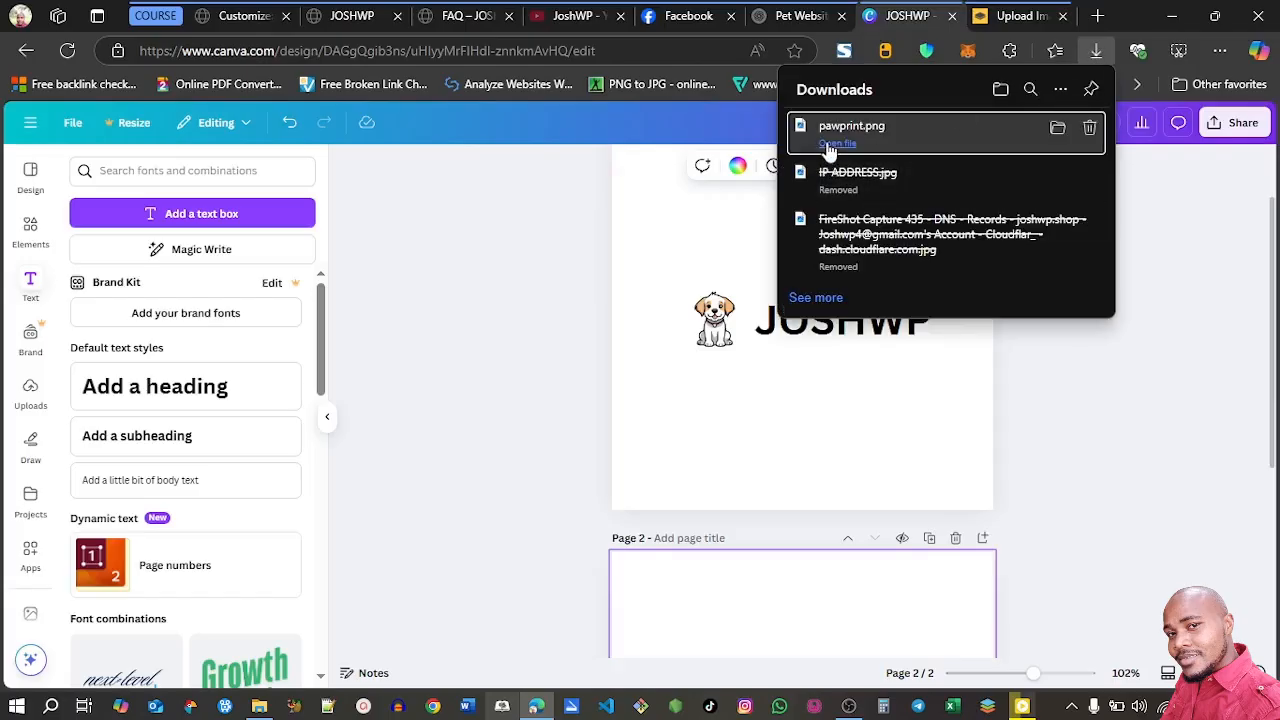
pyautogui.moveTo(828, 145); pyautogui.dragTo(780, 409)
pyautogui.click(712, 320)
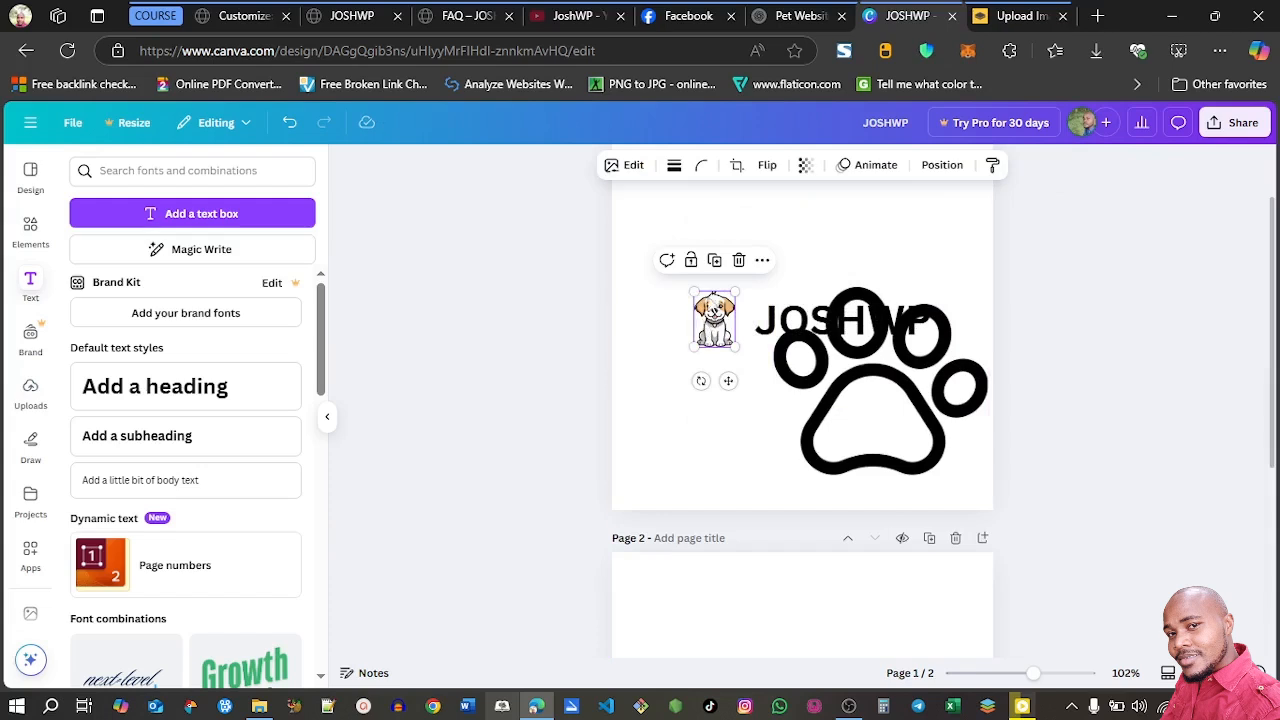
pyautogui.click(738, 262)
# Shrink the pawprint to about the JOSHWP heading's height and place it just before the heading
pyautogui.moveTo(805, 320); pyautogui.dragTo(645, 292)
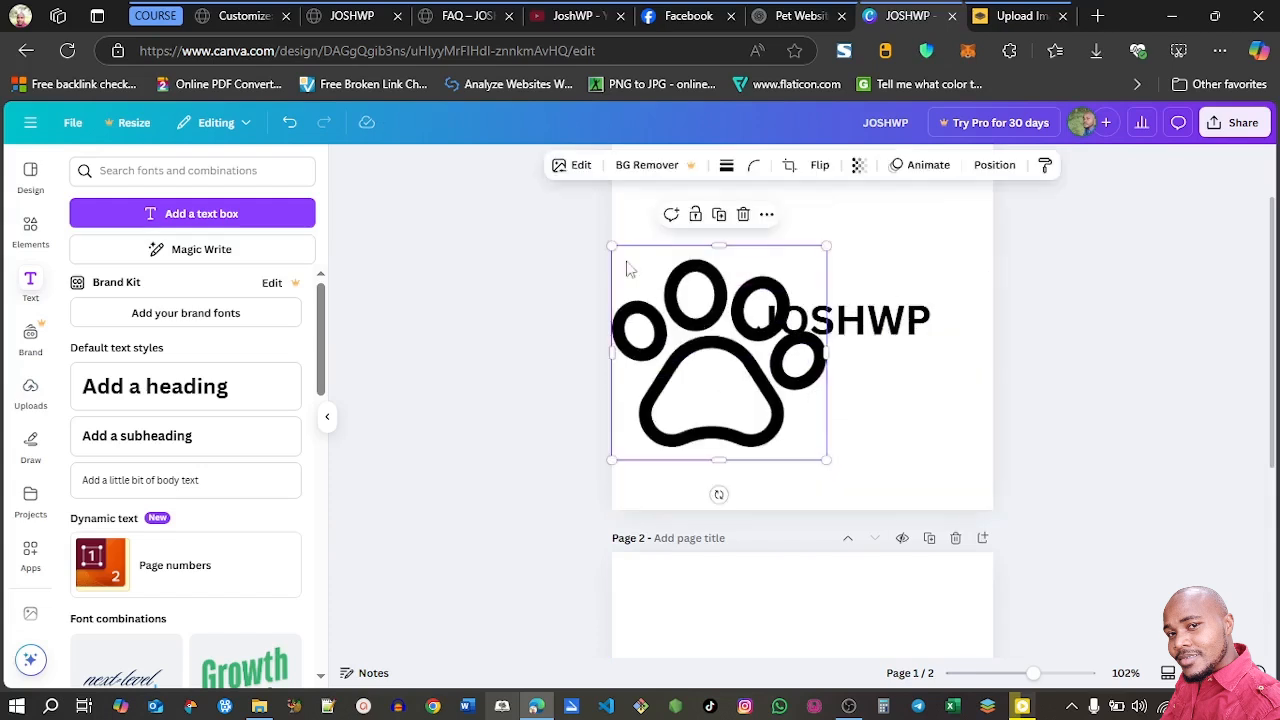
pyautogui.moveTo(610, 246); pyautogui.dragTo(698, 296)
pyautogui.click(31, 392)
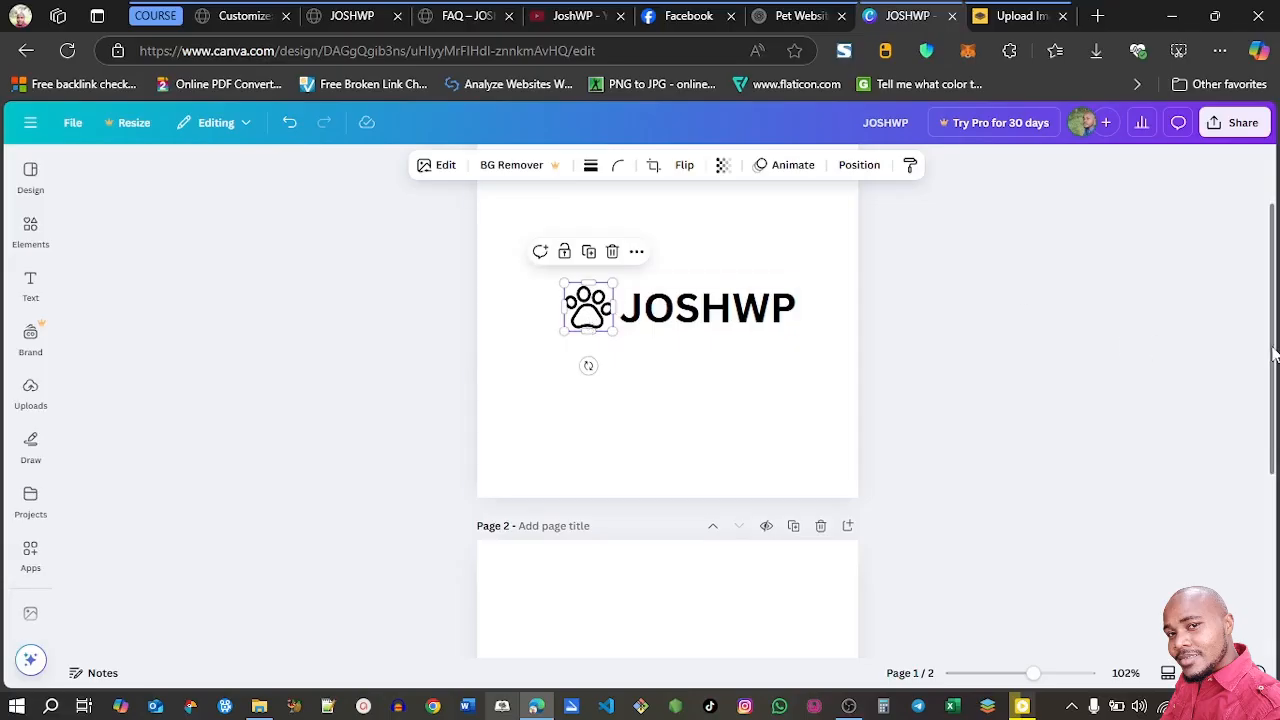
# Copy the pawprint onto the blank page 2, enlarge it to about two thirds of the page width and centre it
pyautogui.scroll(-2, 1000, 420)
pyautogui.click(630, 477)
pyautogui.hotkey('ctrl', 'v')
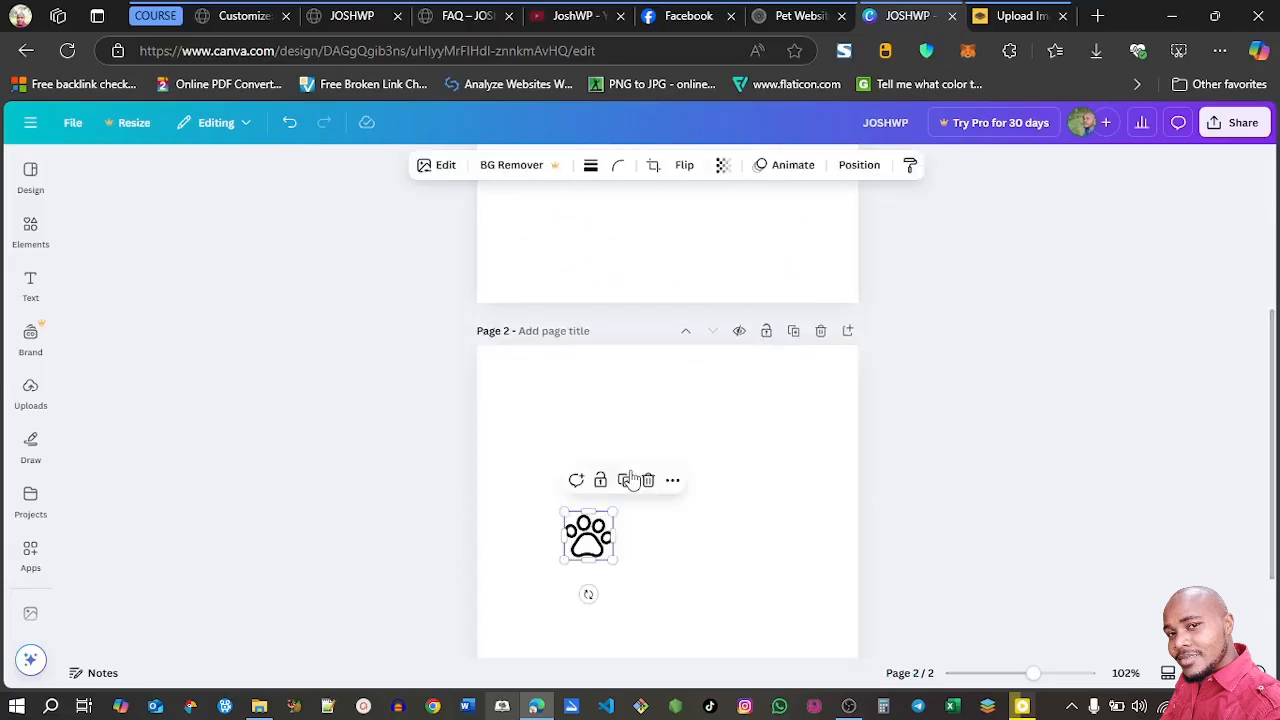
pyautogui.scroll(-1, 615, 480)
pyautogui.moveTo(762, 531); pyautogui.dragTo(575, 344)
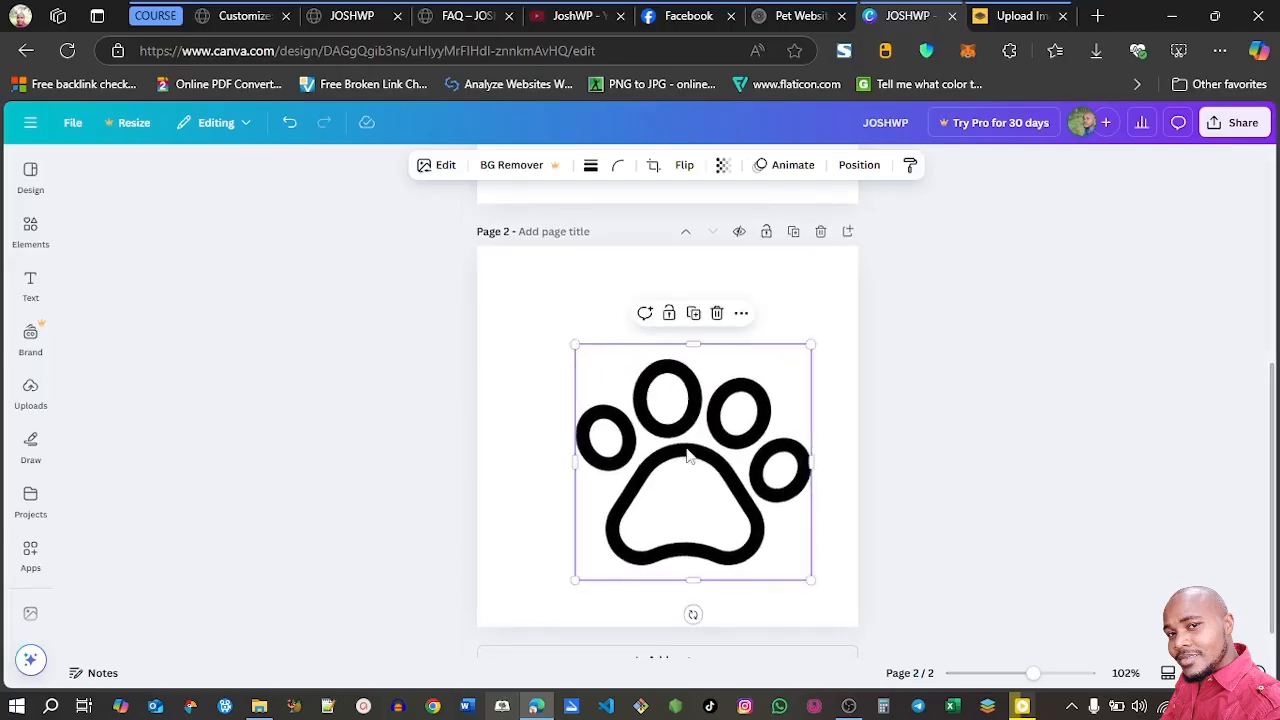
pyautogui.moveTo(686, 451); pyautogui.dragTo(656, 422)
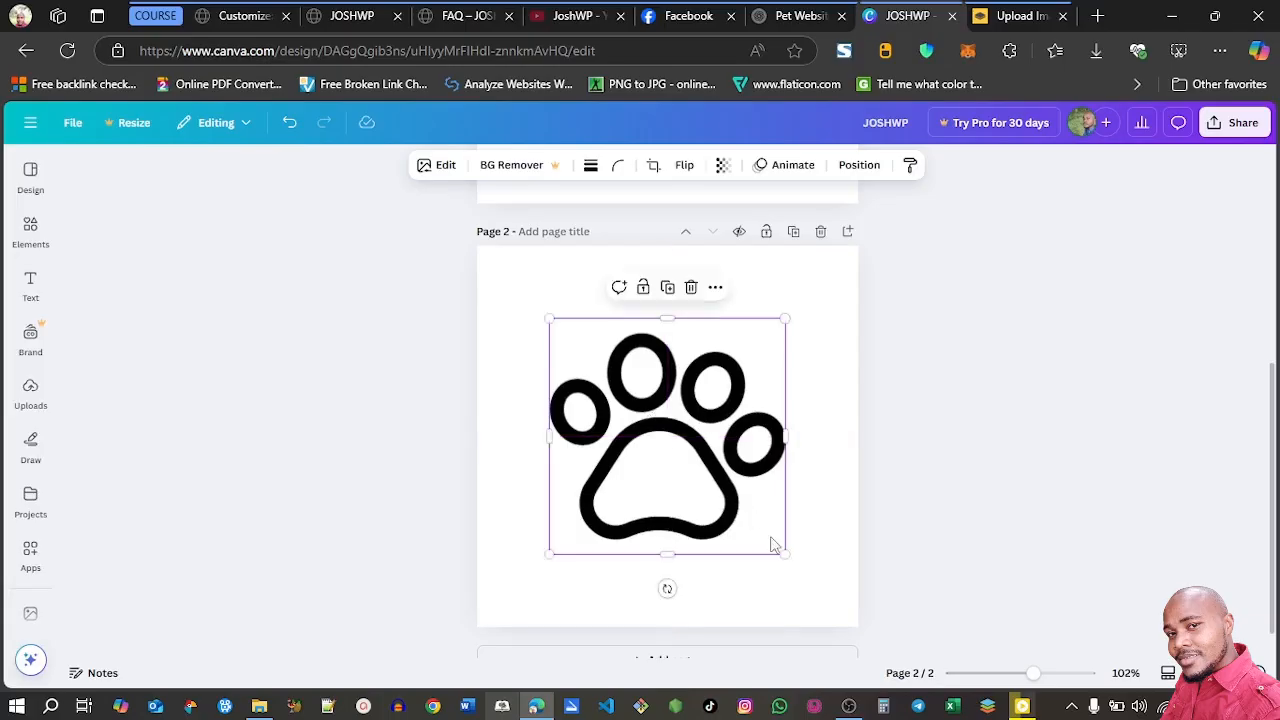
pyautogui.moveTo(783, 551); pyautogui.dragTo(795, 560)
# Set the background of page 2 behind the large pawprint to the solid peach colour #ffbd59
pyautogui.click(507, 297)
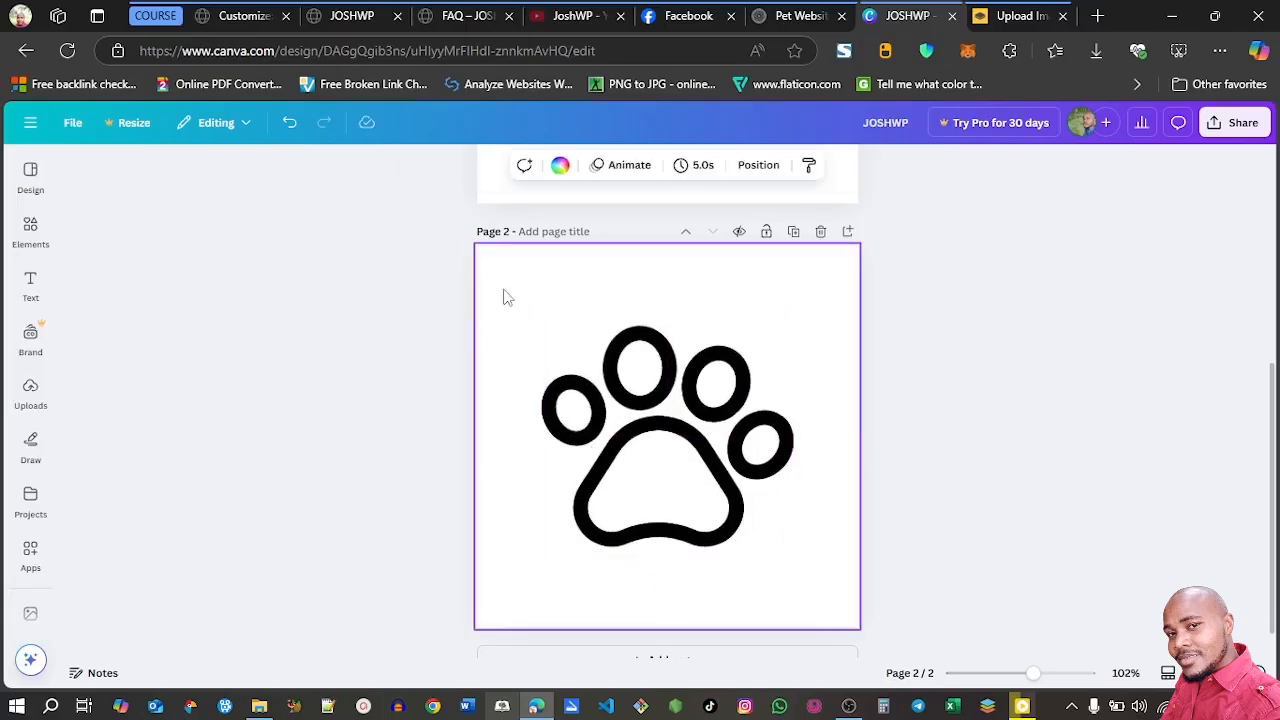
pyautogui.click(560, 165)
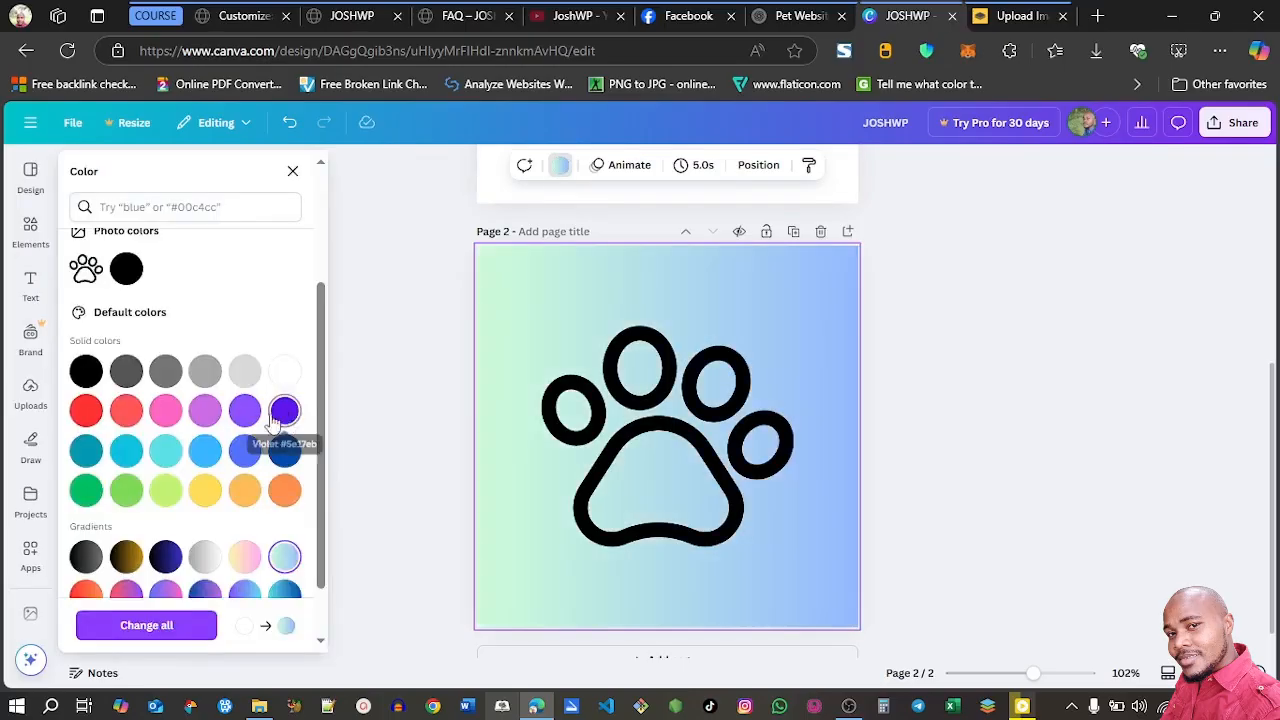
pyautogui.click(245, 490)
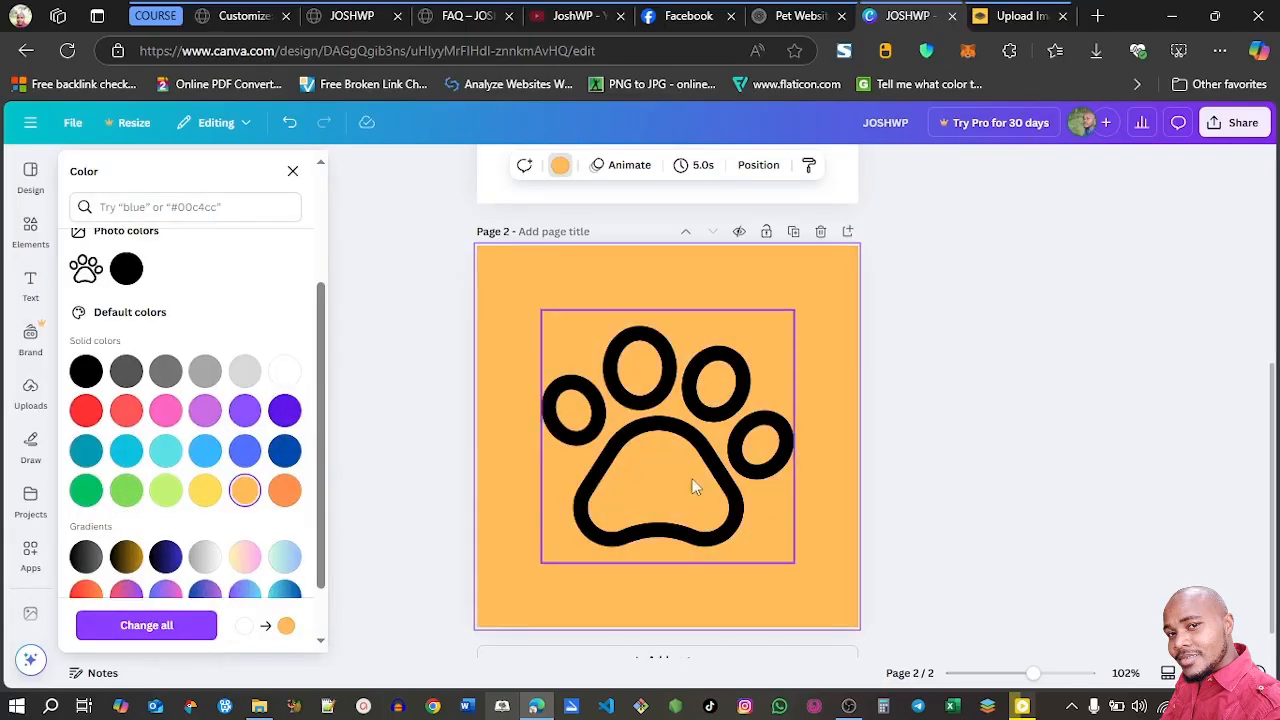
pyautogui.click(1085, 550)
# Change the colour of the JOSHWP heading on page 1 to peach #ffbd59
pyautogui.scroll(4, 1085, 550)
pyautogui.click(715, 365)
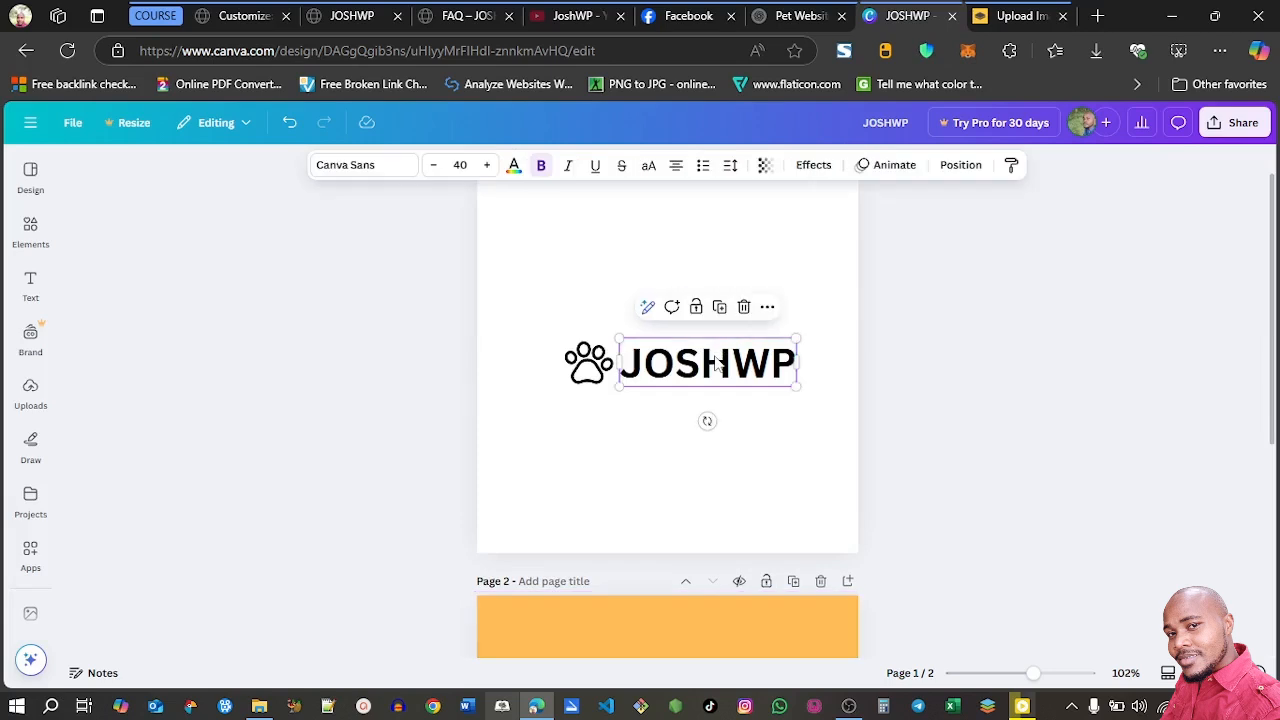
pyautogui.click(514, 165)
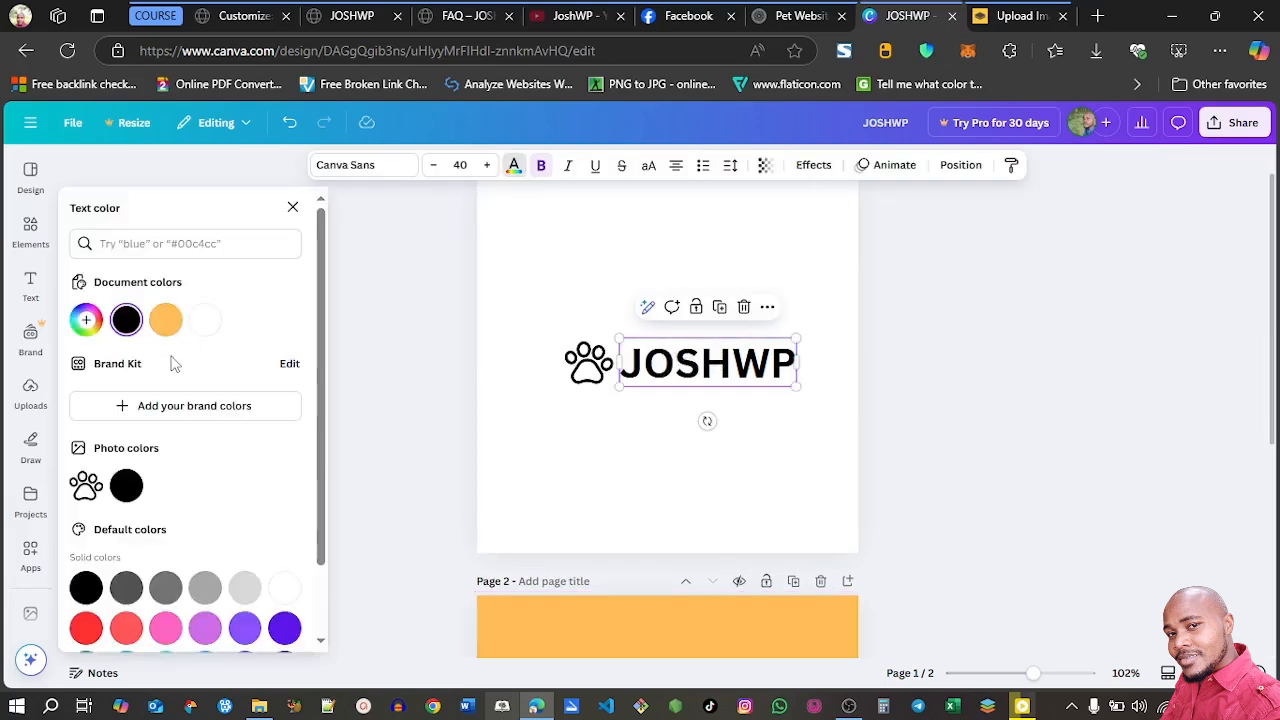
pyautogui.click(166, 322)
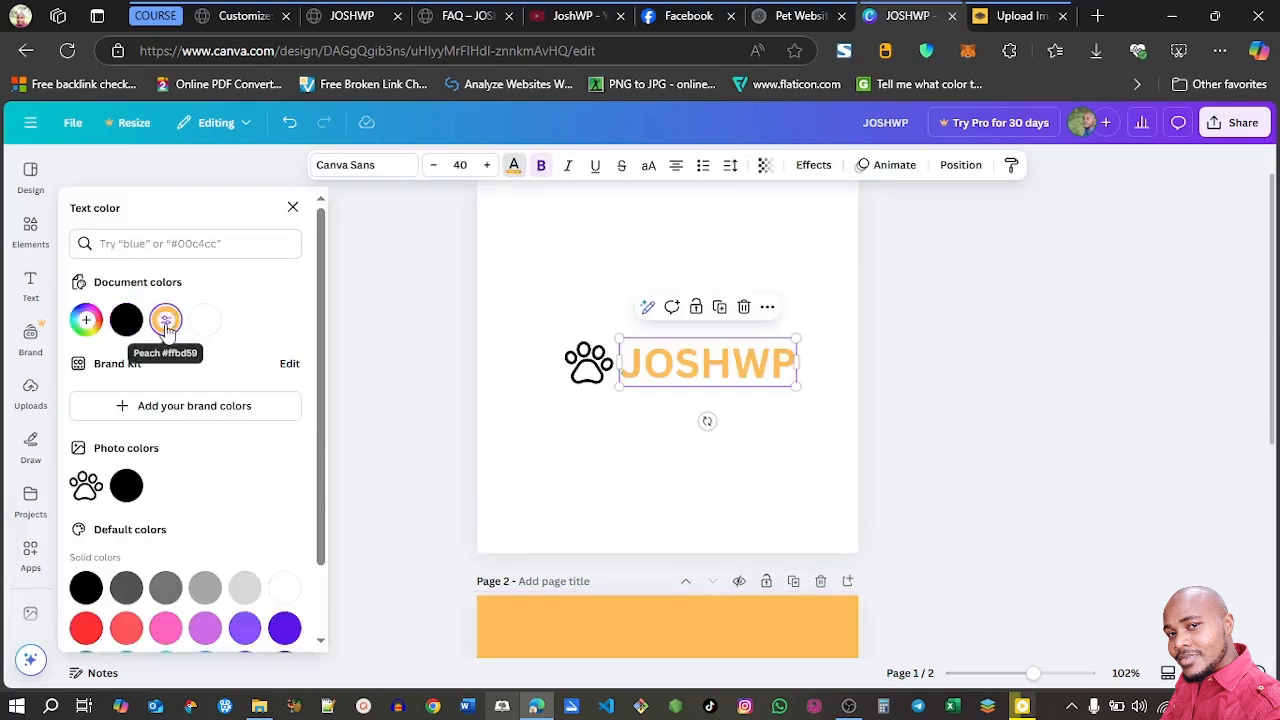
pyautogui.scroll(-2, 246, 624)
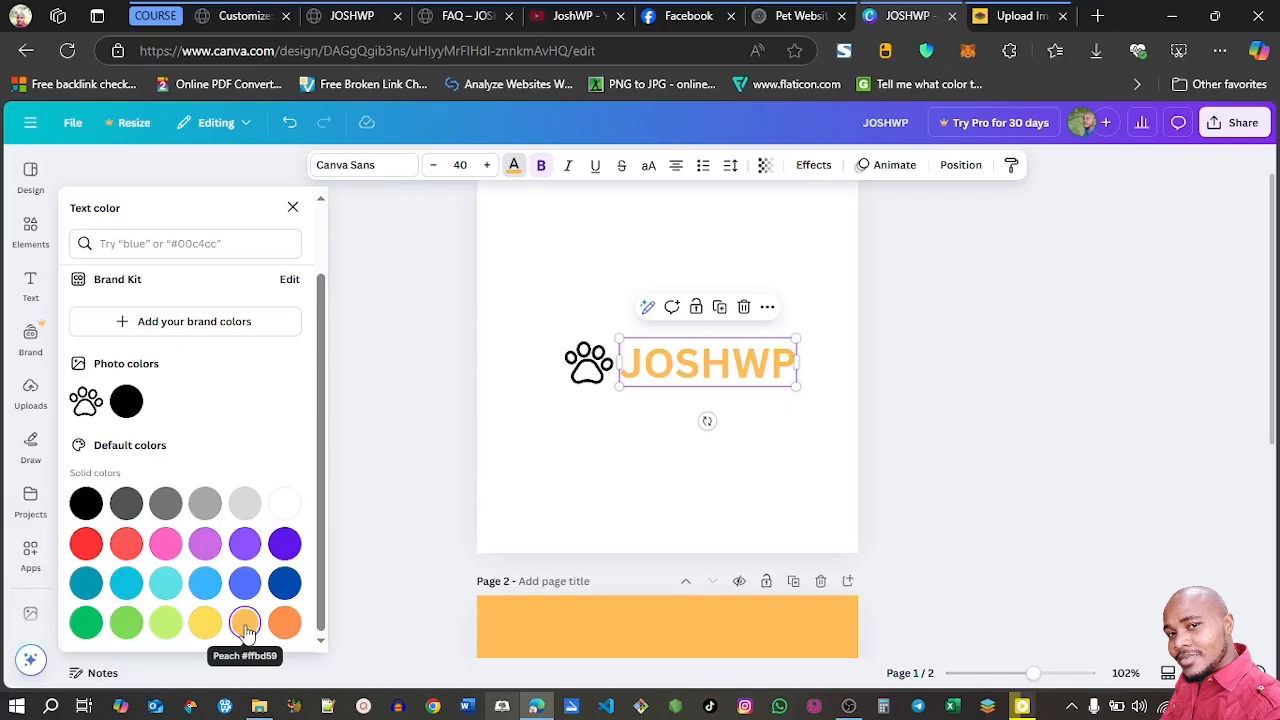
# Download pages 1-2 of the logo design as PNG files
pyautogui.click(1240, 122)
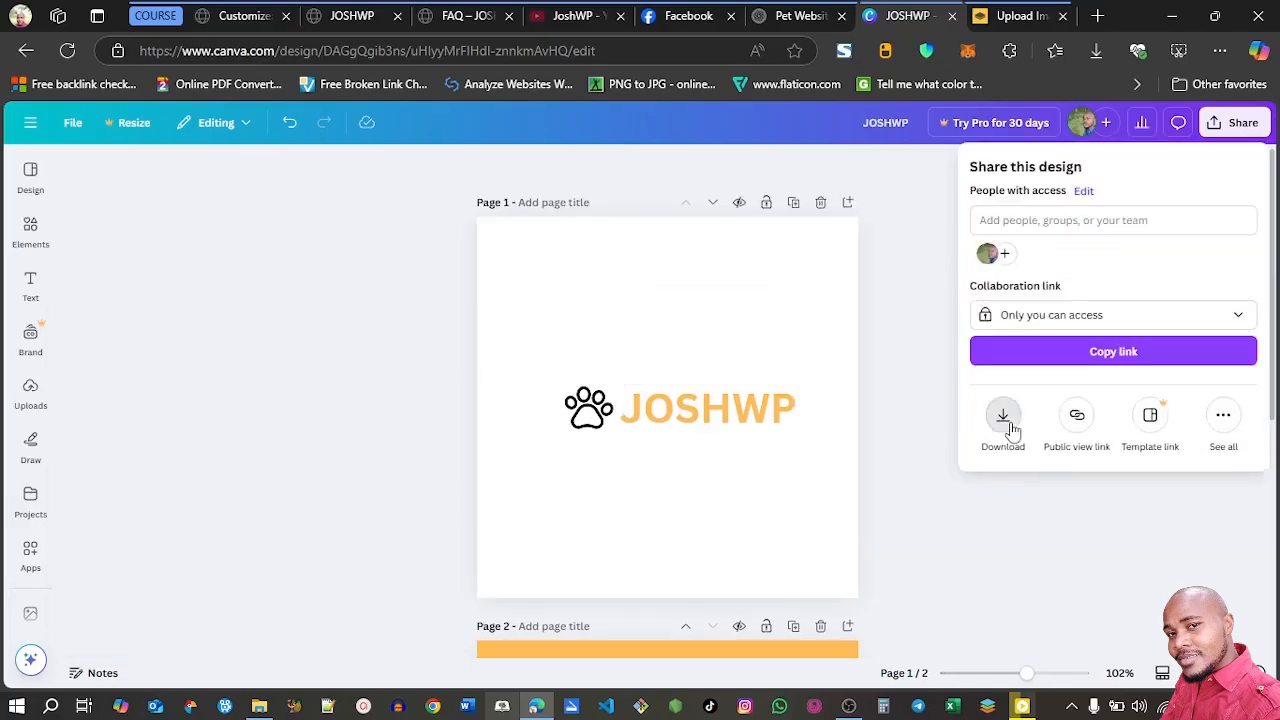
pyautogui.click(1008, 425)
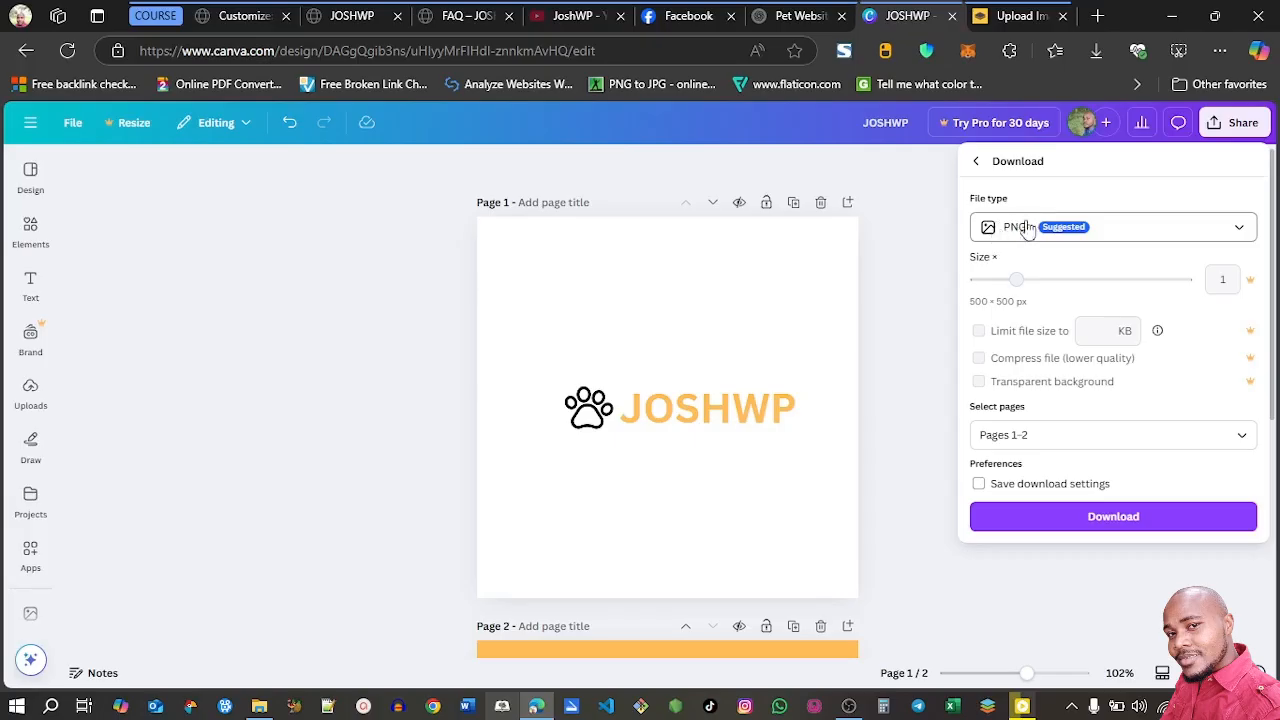
pyautogui.click(1032, 527)
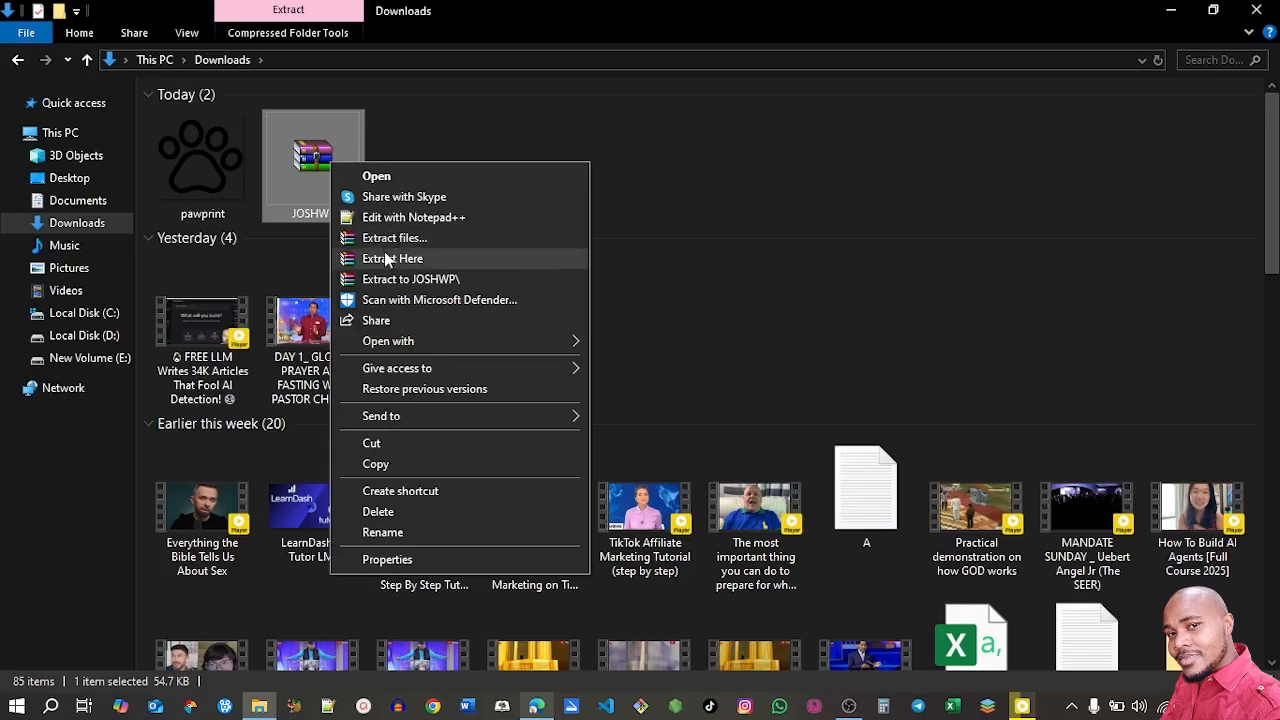
# Extract the images from the downloaded JOSHWP archive into the Downloads folder and return to the browser
pyautogui.click(384, 251)
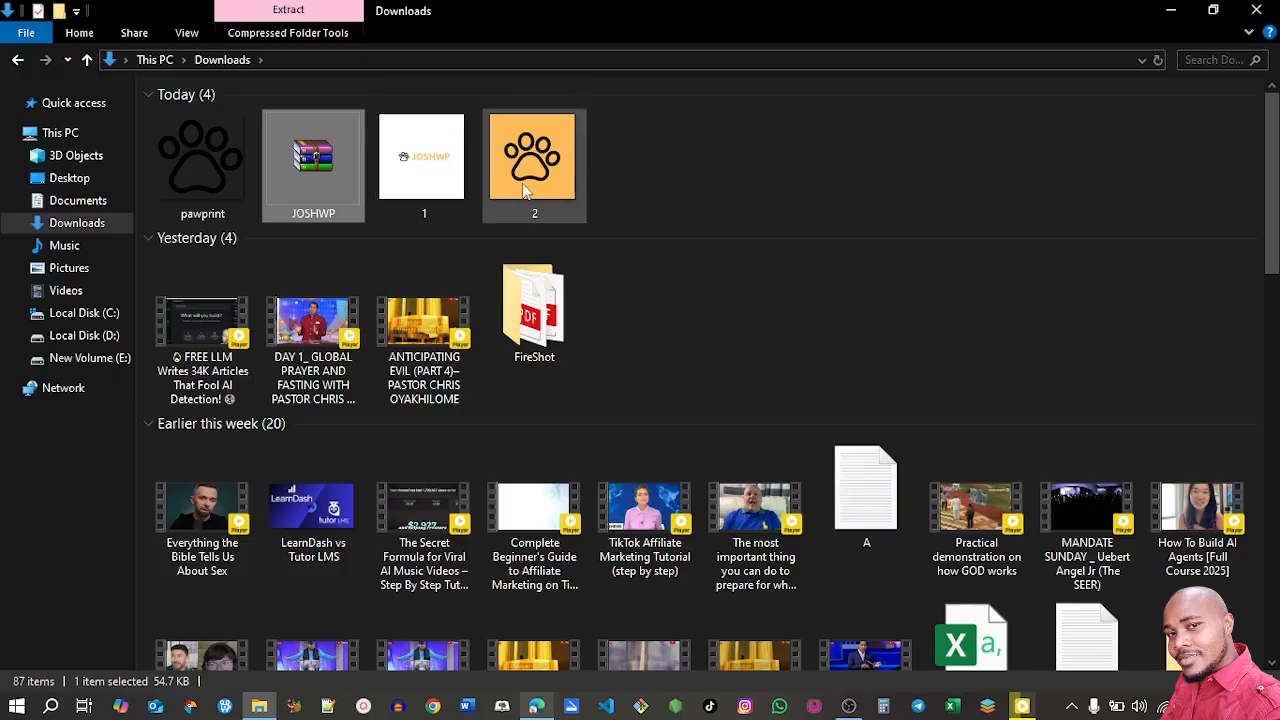
pyautogui.click(635, 188)
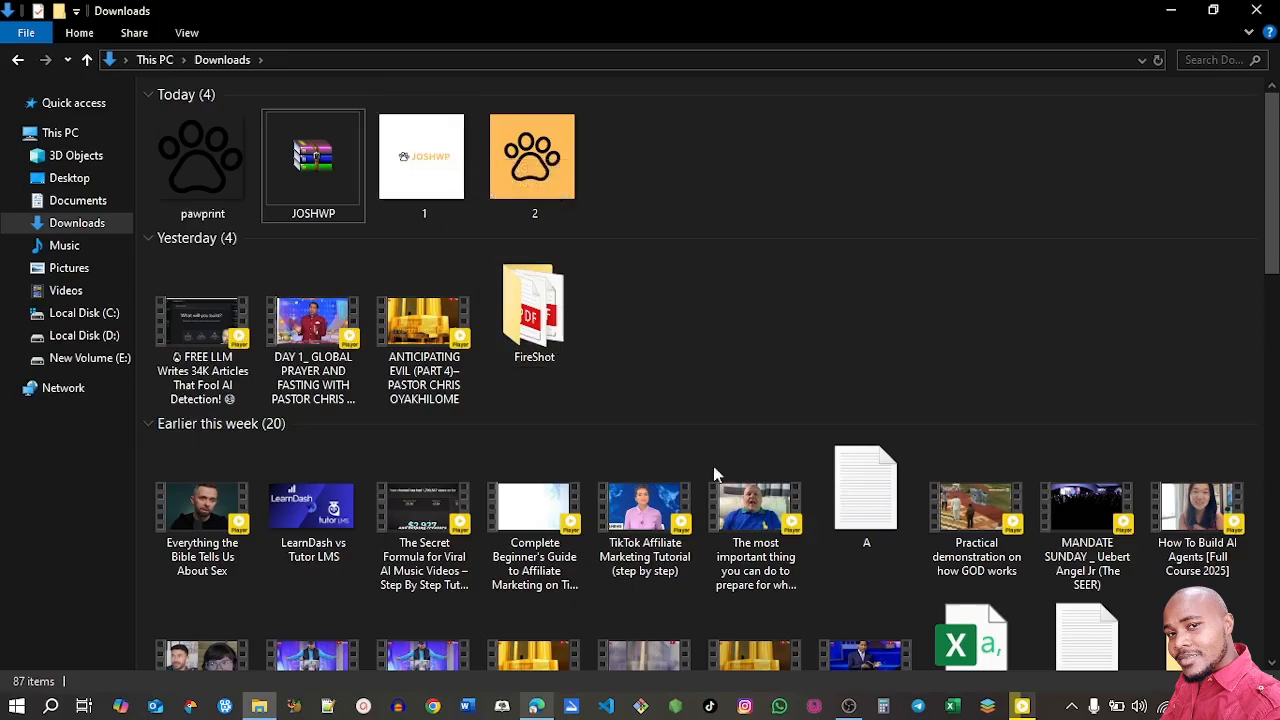
pyautogui.click(553, 705)
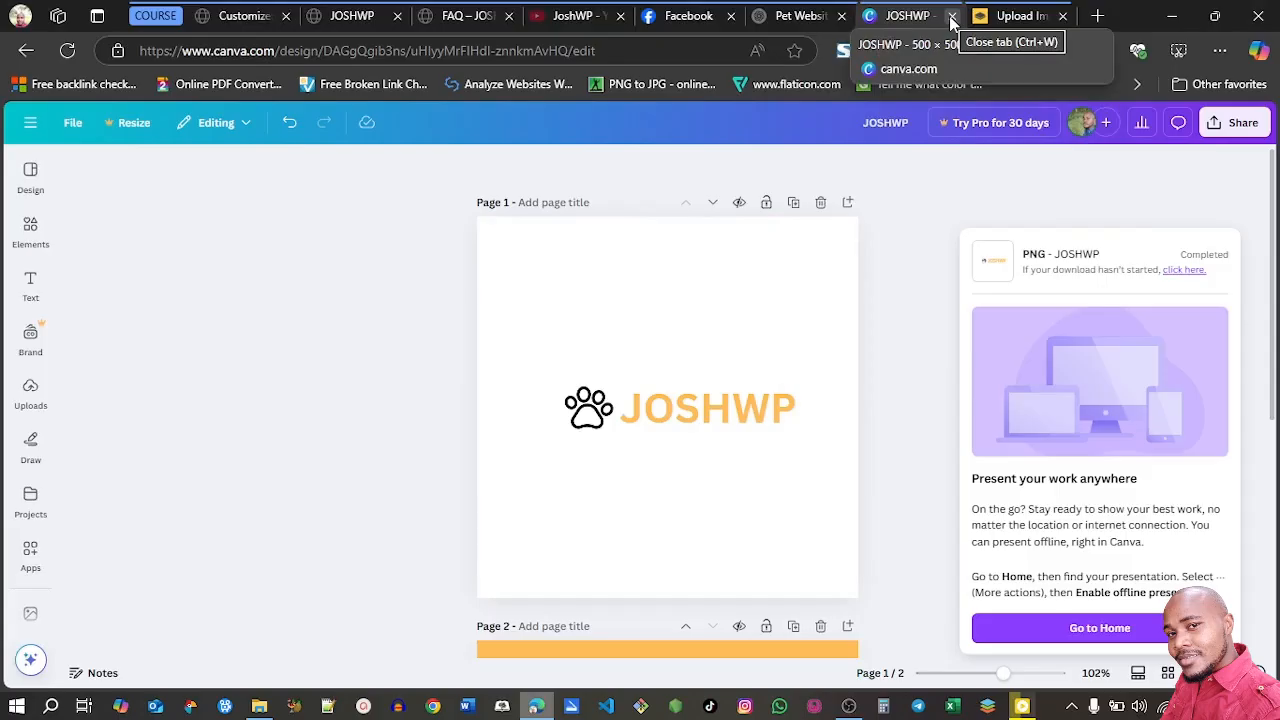
# Close the Canva design, remove the background of image 1 with remove.bg and download the transparent logo
pyautogui.click(951, 17)
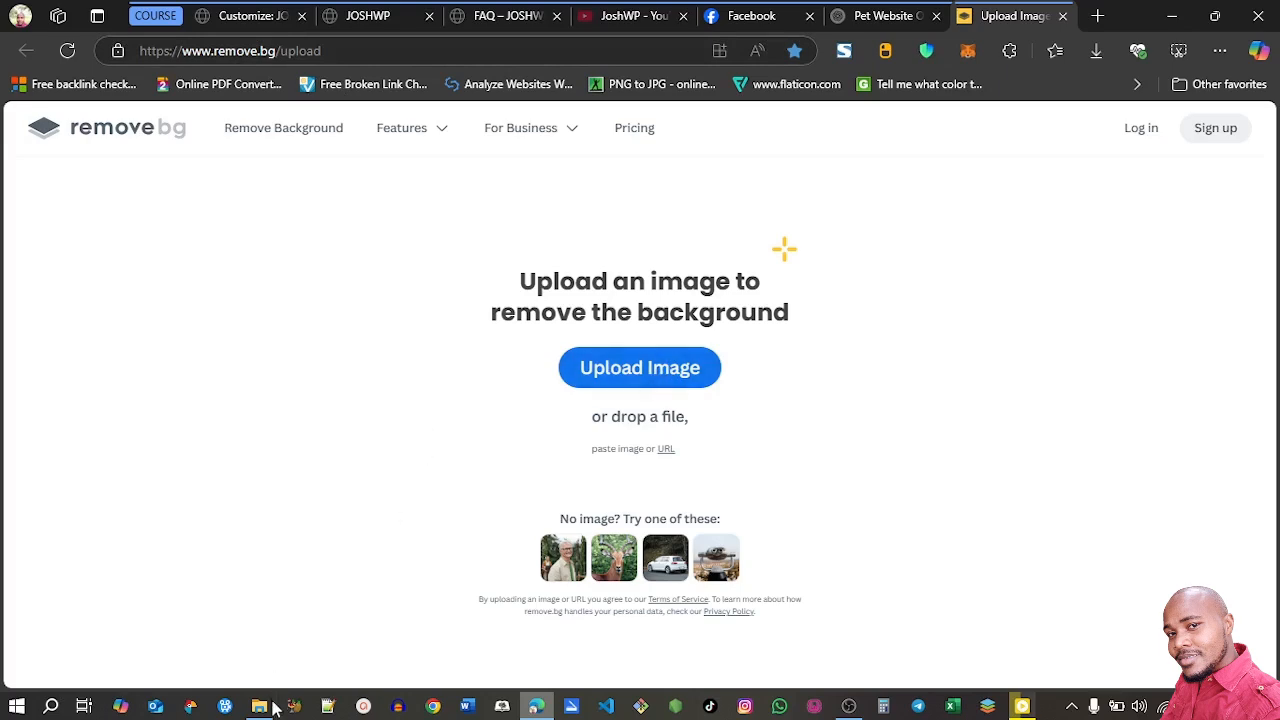
pyautogui.click(270, 706)
pyautogui.moveTo(423, 206); pyautogui.dragTo(615, 430)
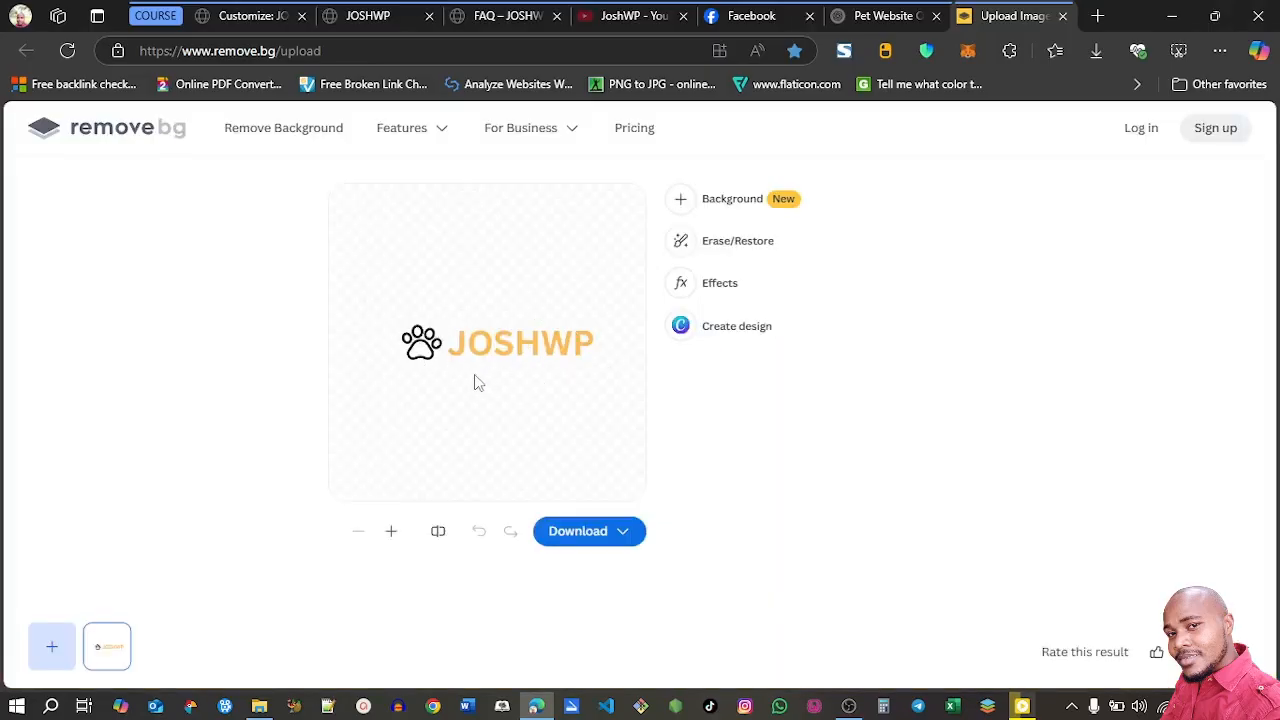
pyautogui.click(618, 533)
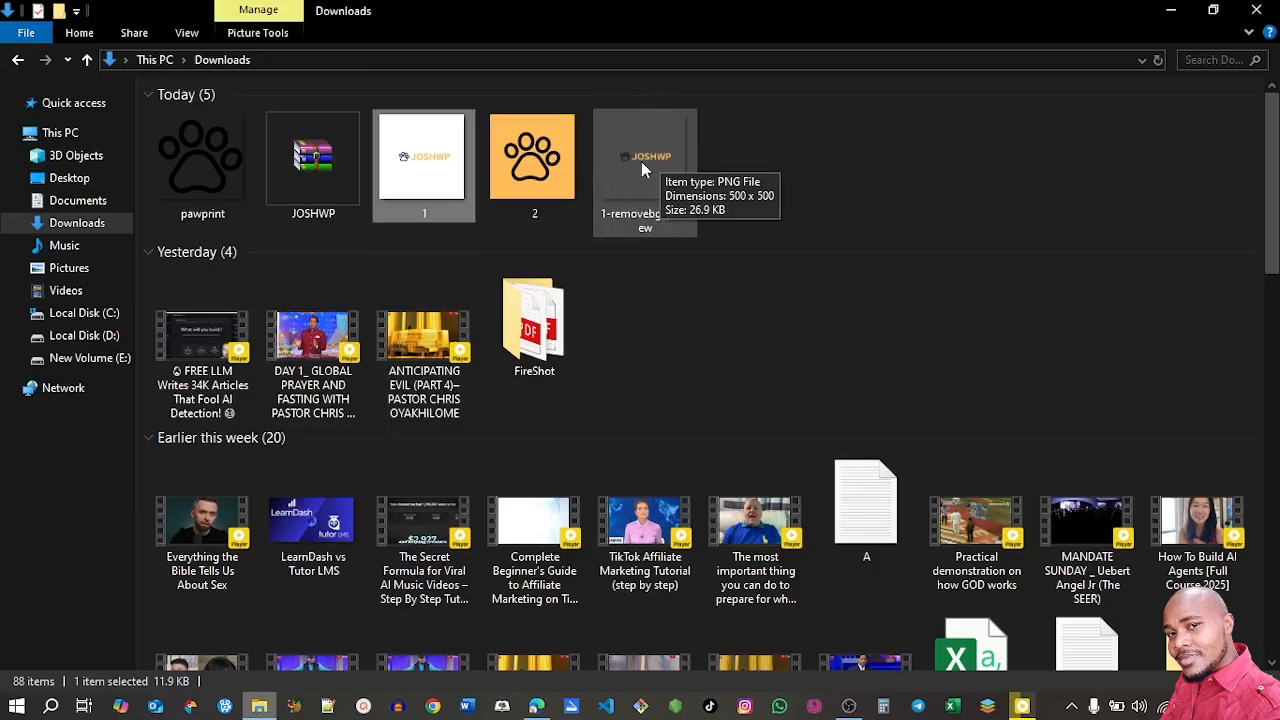
# Rename the background-free JOSHWP image as logo and the peach pawprint image as logo A
pyautogui.click(642, 170)
pyautogui.press('F2')
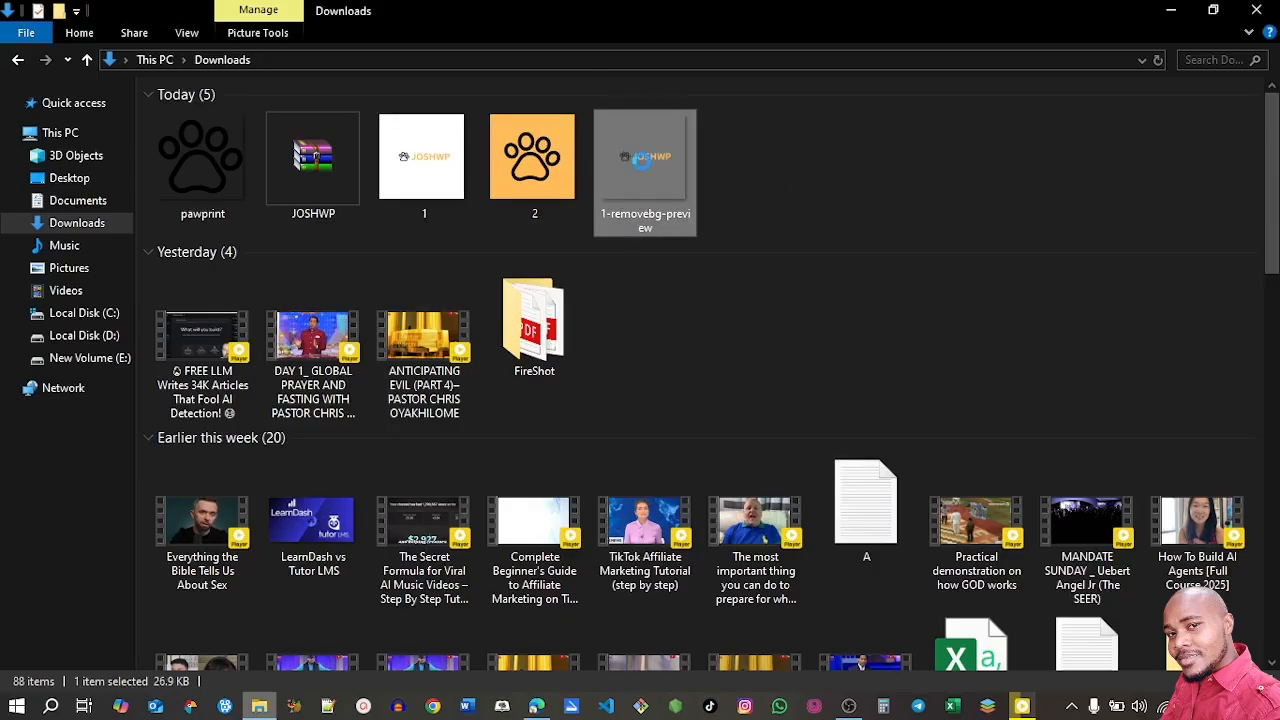
pyautogui.write('lo')
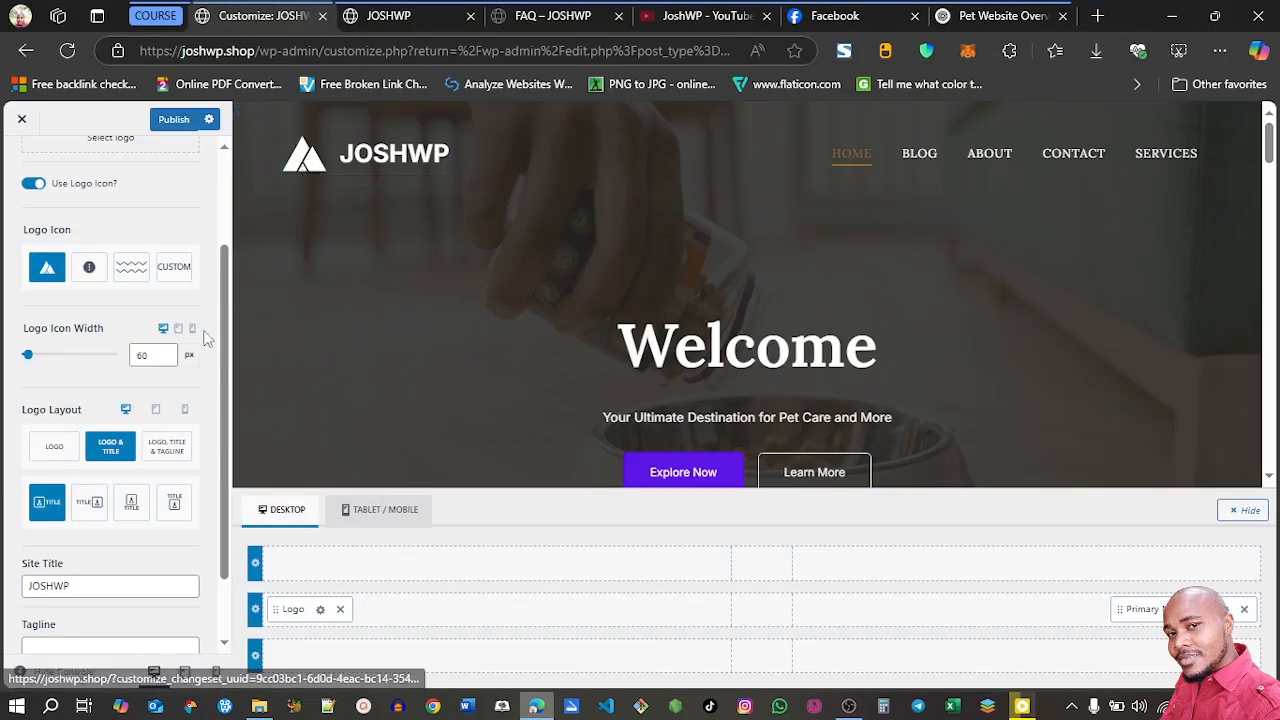
# Upload the logo and logo A images to the WordPress media library through the Site Identity logo selection
pyautogui.scroll(2, 225, 284)
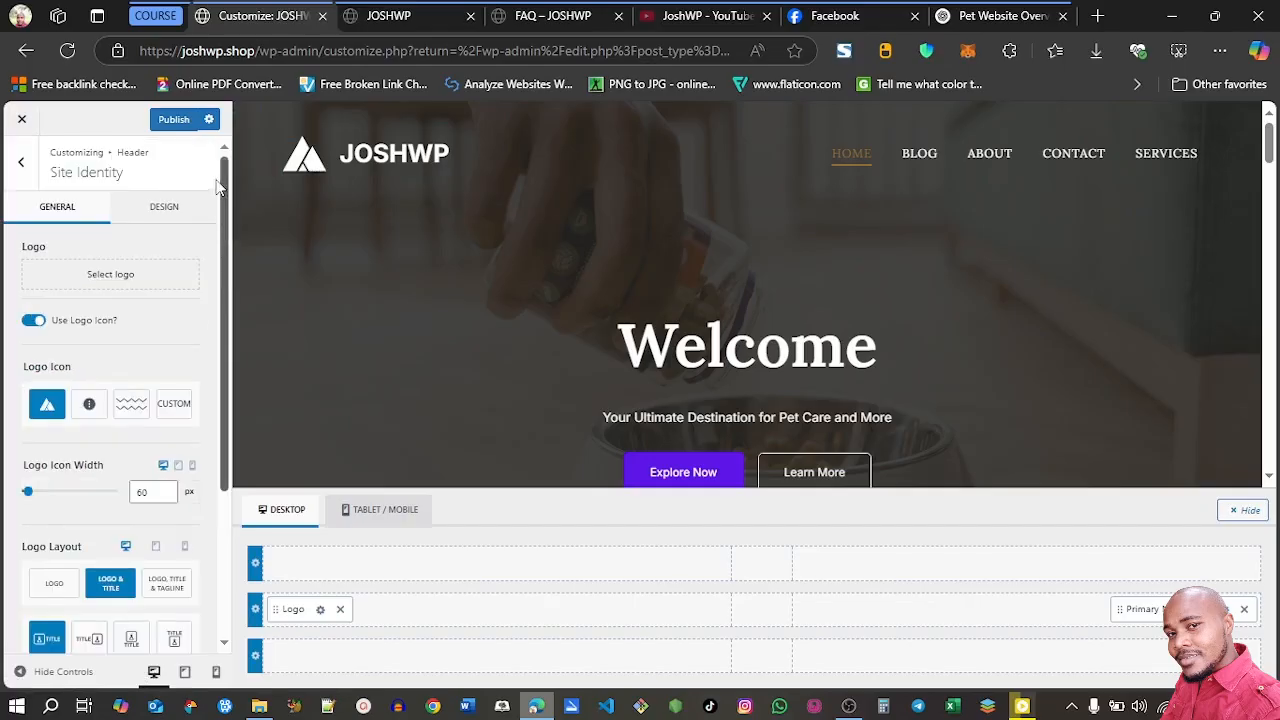
pyautogui.click(94, 284)
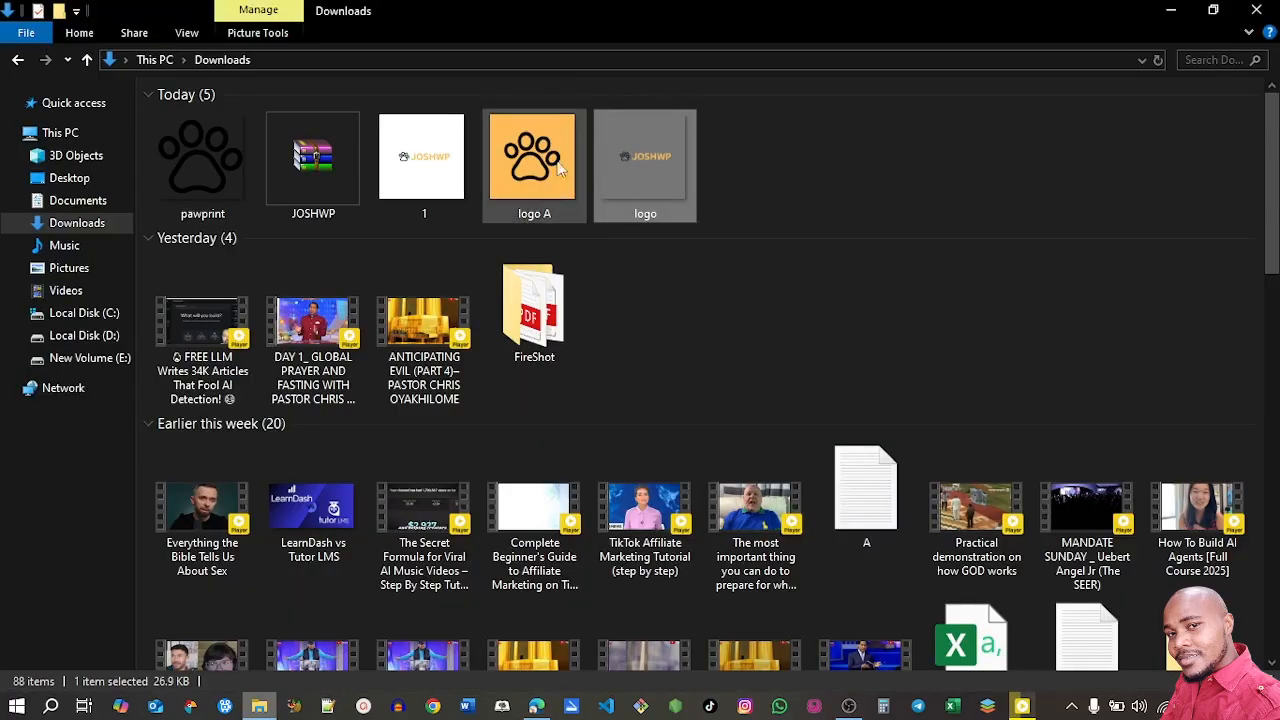
pyautogui.click(546, 174)
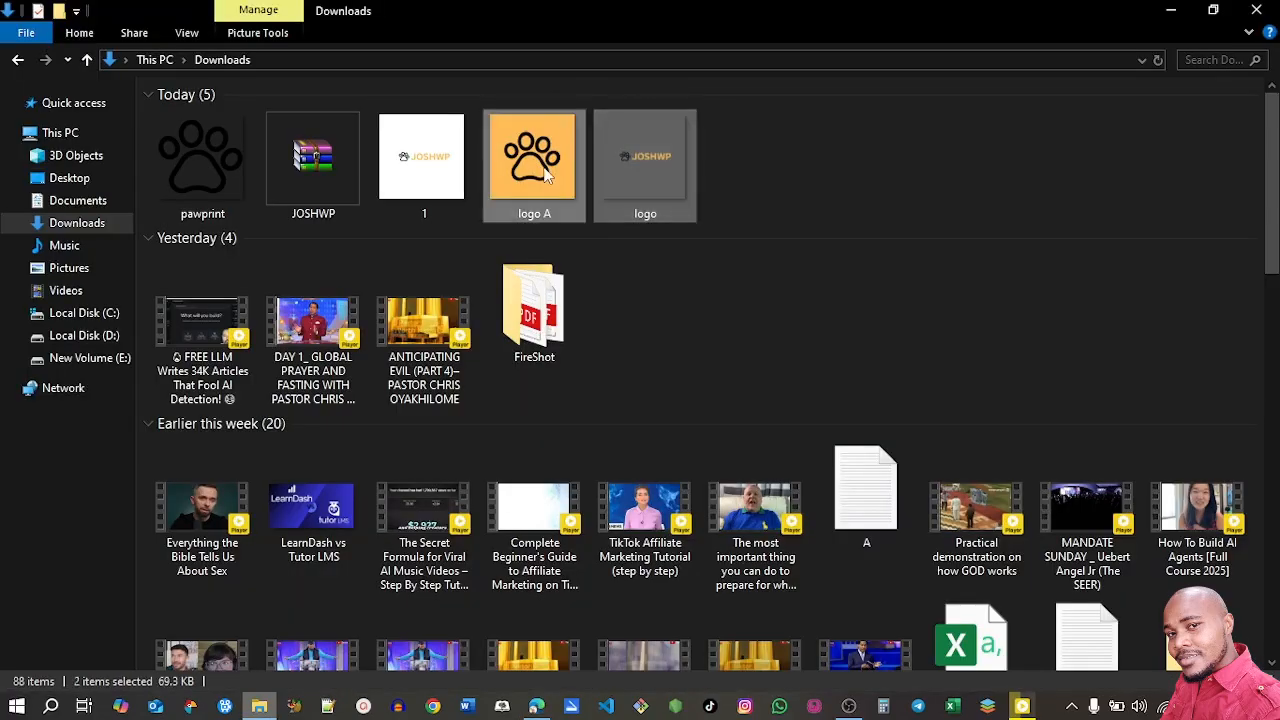
pyautogui.moveTo(544, 340); pyautogui.dragTo(357, 417)
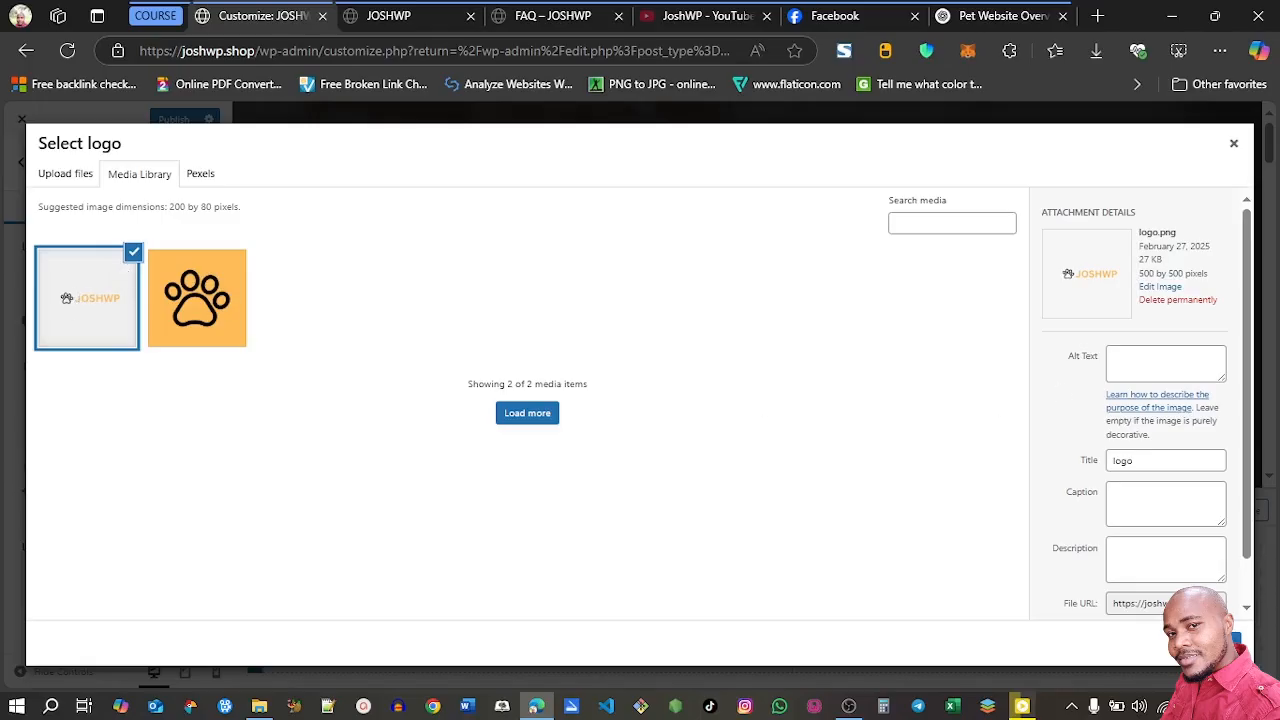
# Use logo.png as the site logo, cropped tightly around the pawprint and JOSHWP text
pyautogui.click(1216, 641)
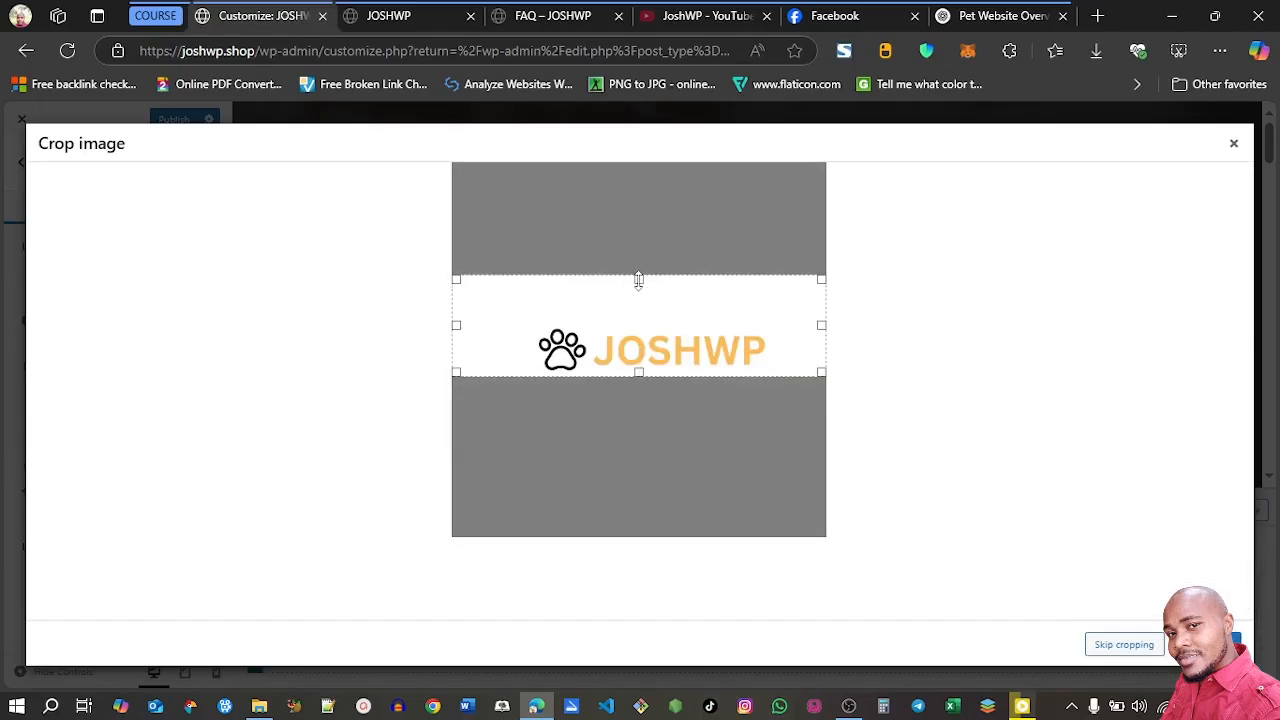
pyautogui.moveTo(639, 279); pyautogui.dragTo(639, 300)
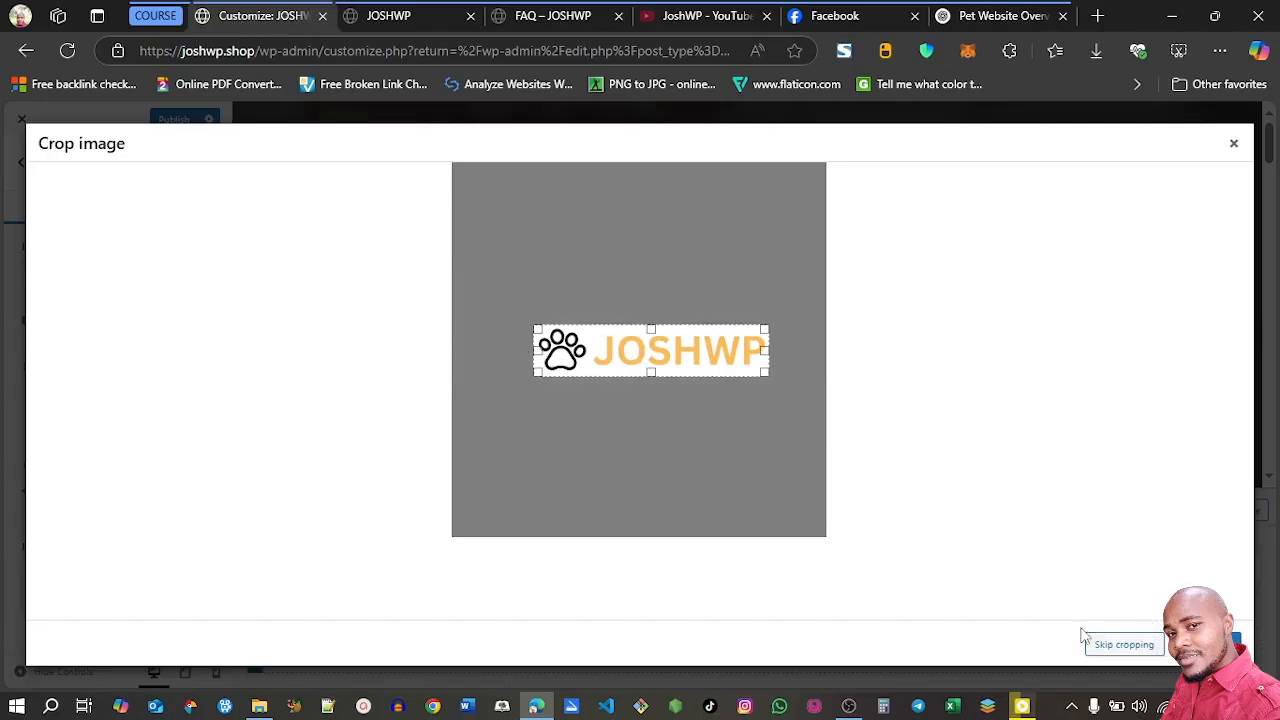
pyautogui.click(1236, 641)
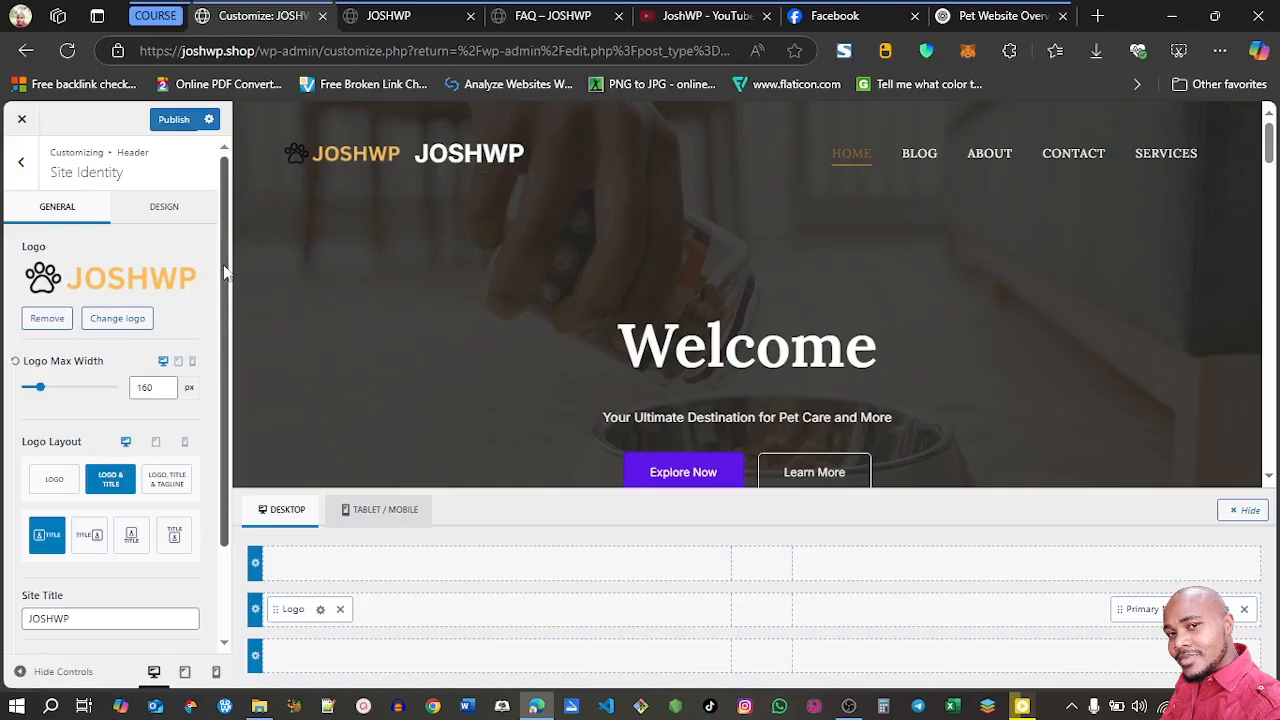
# Set the header's logo layout to show only the logo, without the site title
pyautogui.scroll(-1, 226, 278)
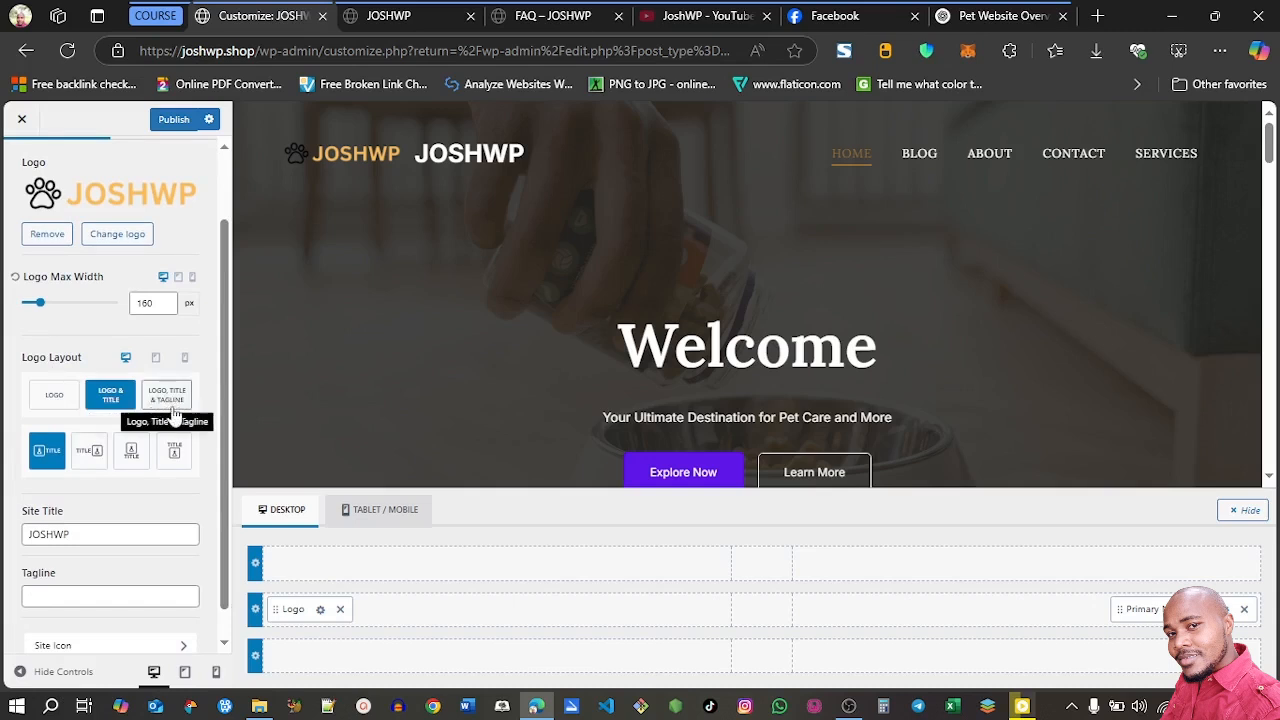
pyautogui.click(55, 398)
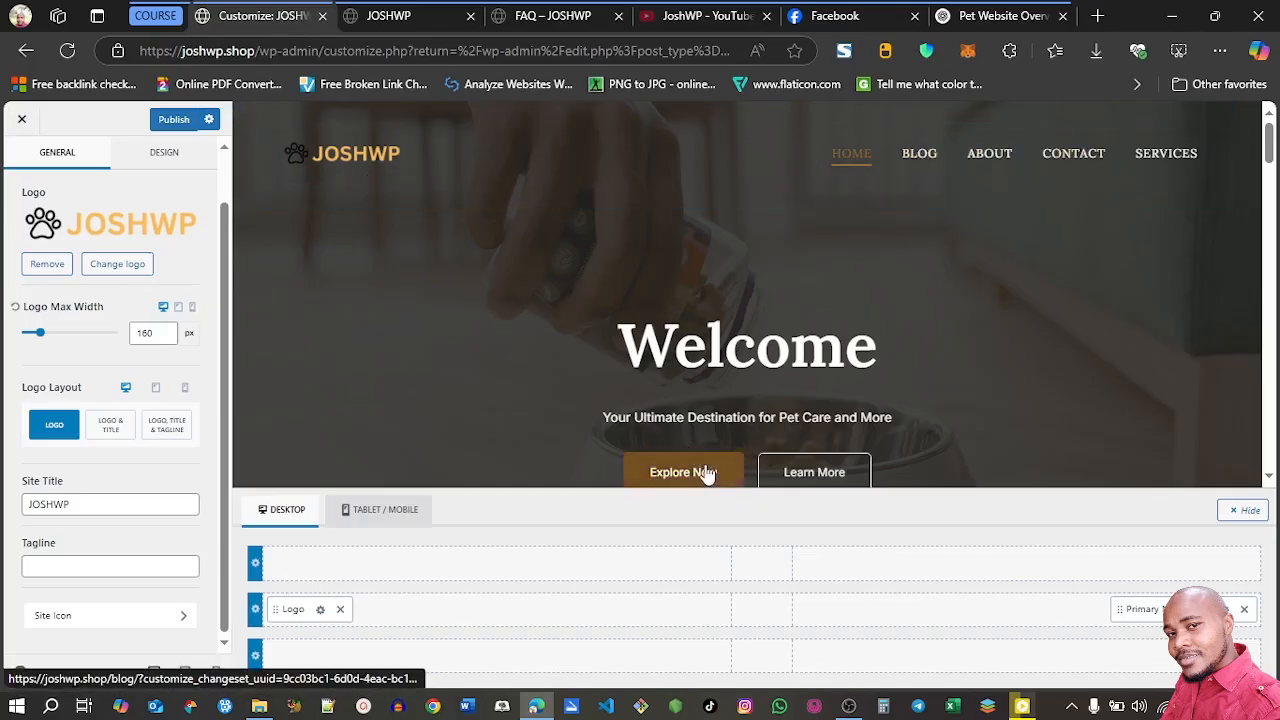
pyautogui.scroll(1, 227, 418)
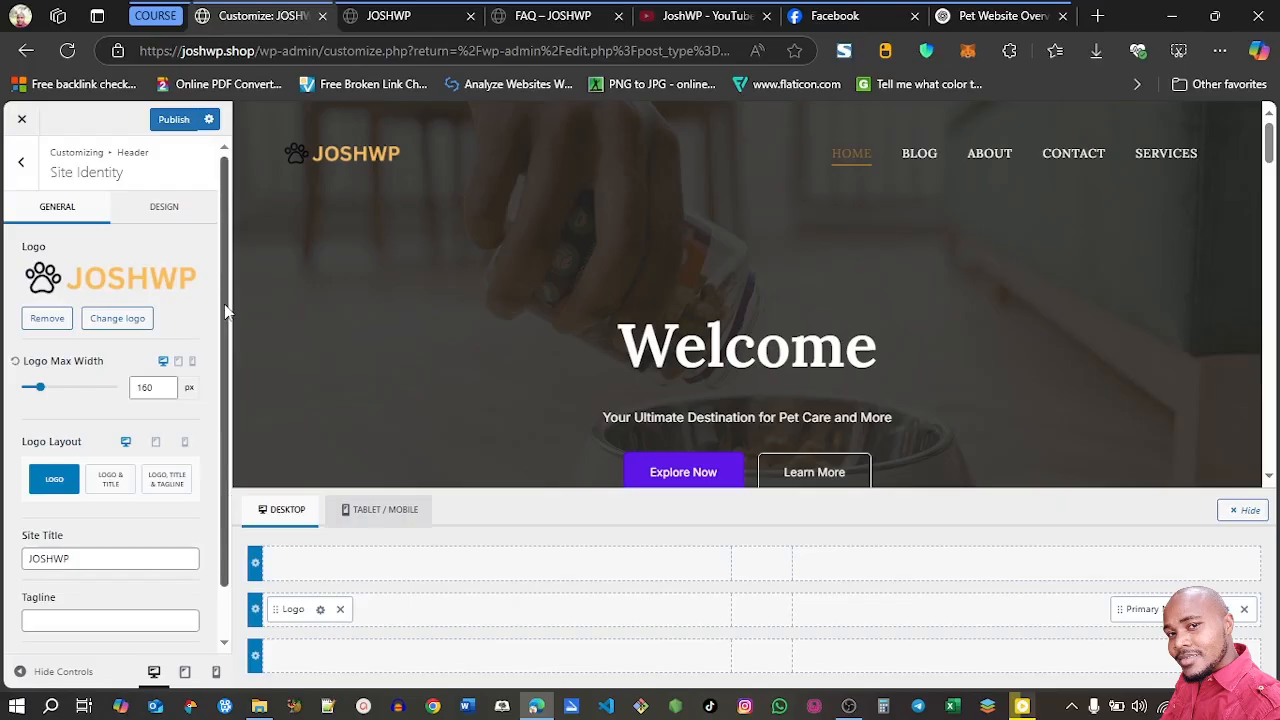
# Try reducing the desktop logo's max width to 156 px, and restore it to 160 px
pyautogui.click(166, 392)
pyautogui.click(166, 392)
pyautogui.click(166, 392)
pyautogui.click(166, 392)
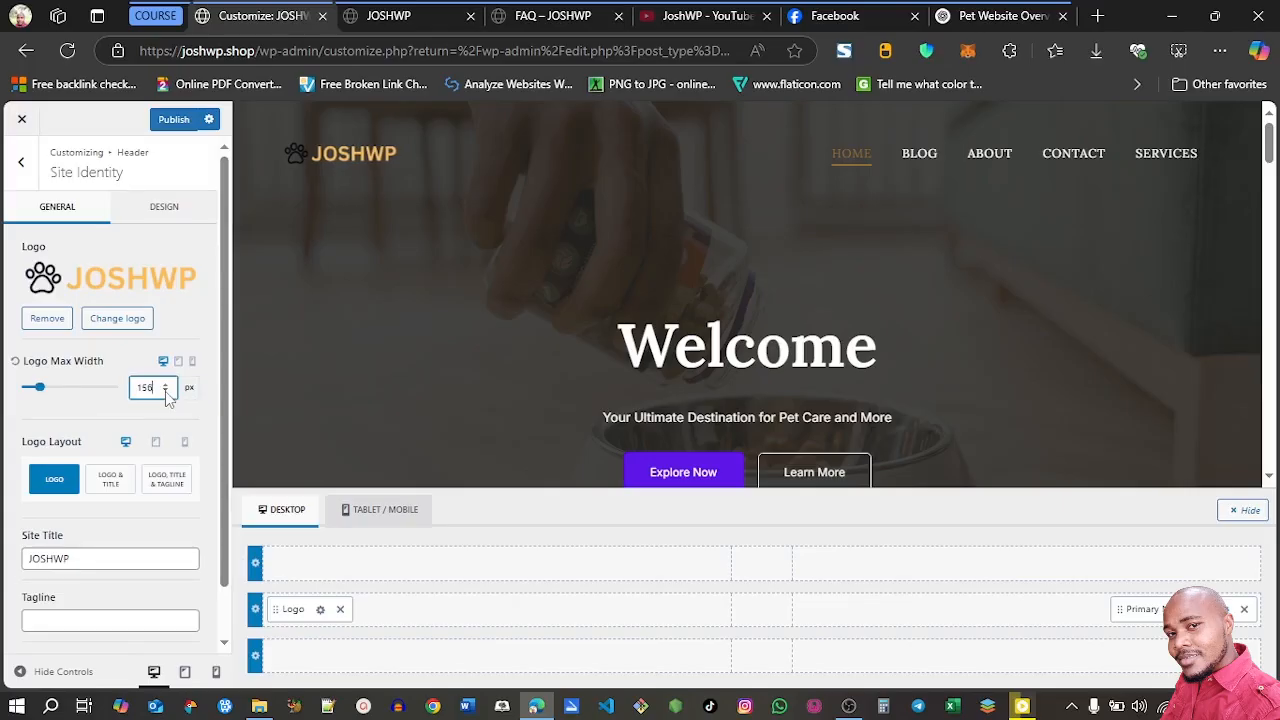
pyautogui.click(166, 386)
pyautogui.click(166, 386)
pyautogui.click(166, 386)
pyautogui.click(166, 386)
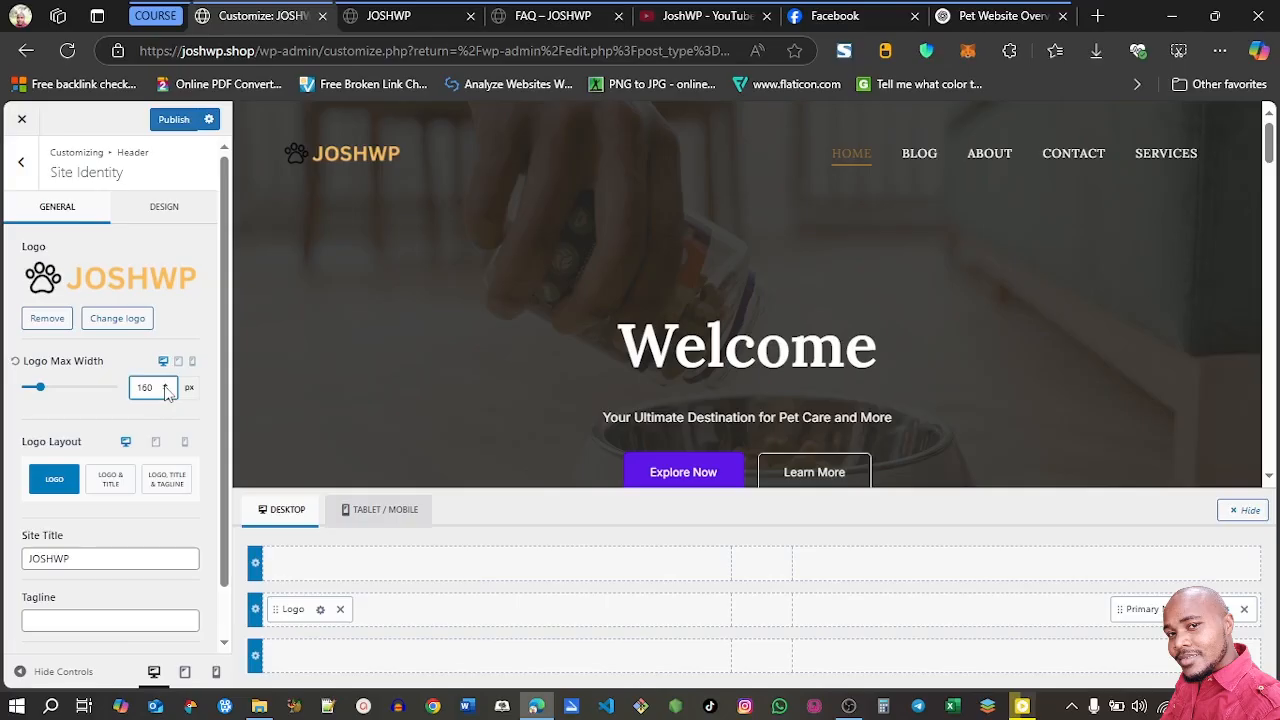
# Remove the {theme-credit} placeholder from the footer copyright text and take Widget 1 out of the footer's top row
pyautogui.click(20, 161)
pyautogui.click(20, 171)
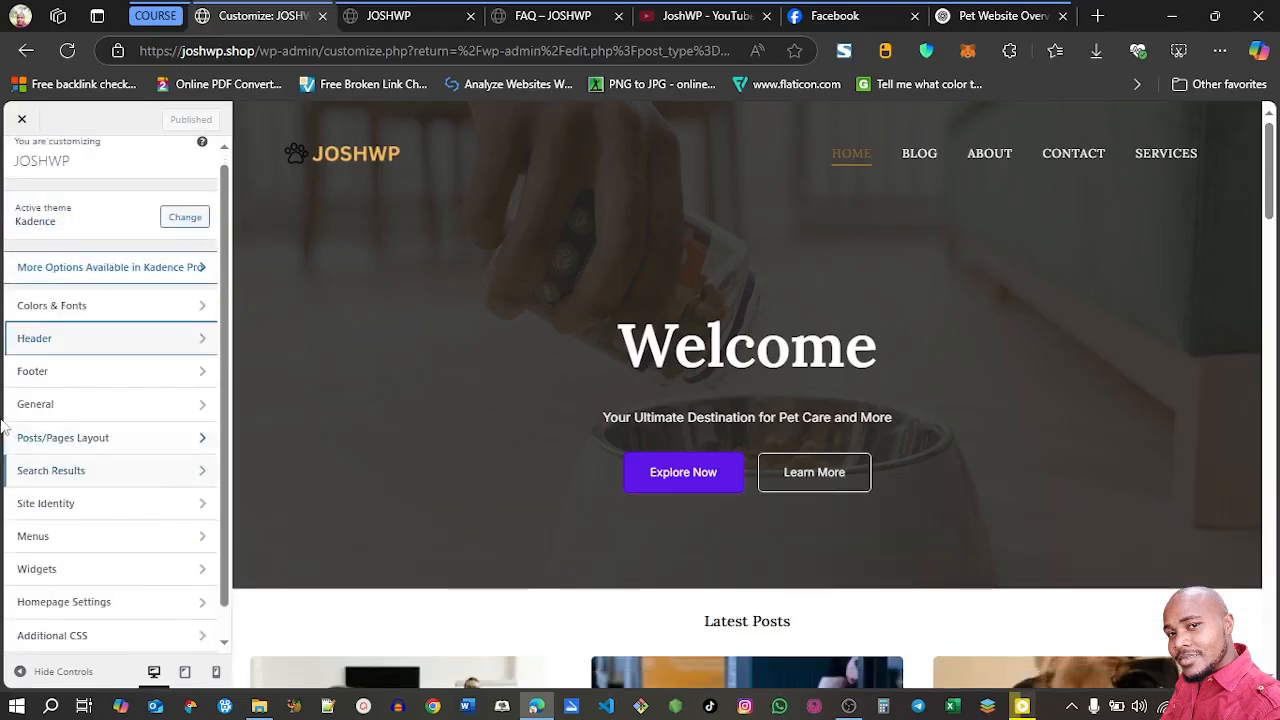
pyautogui.click(101, 380)
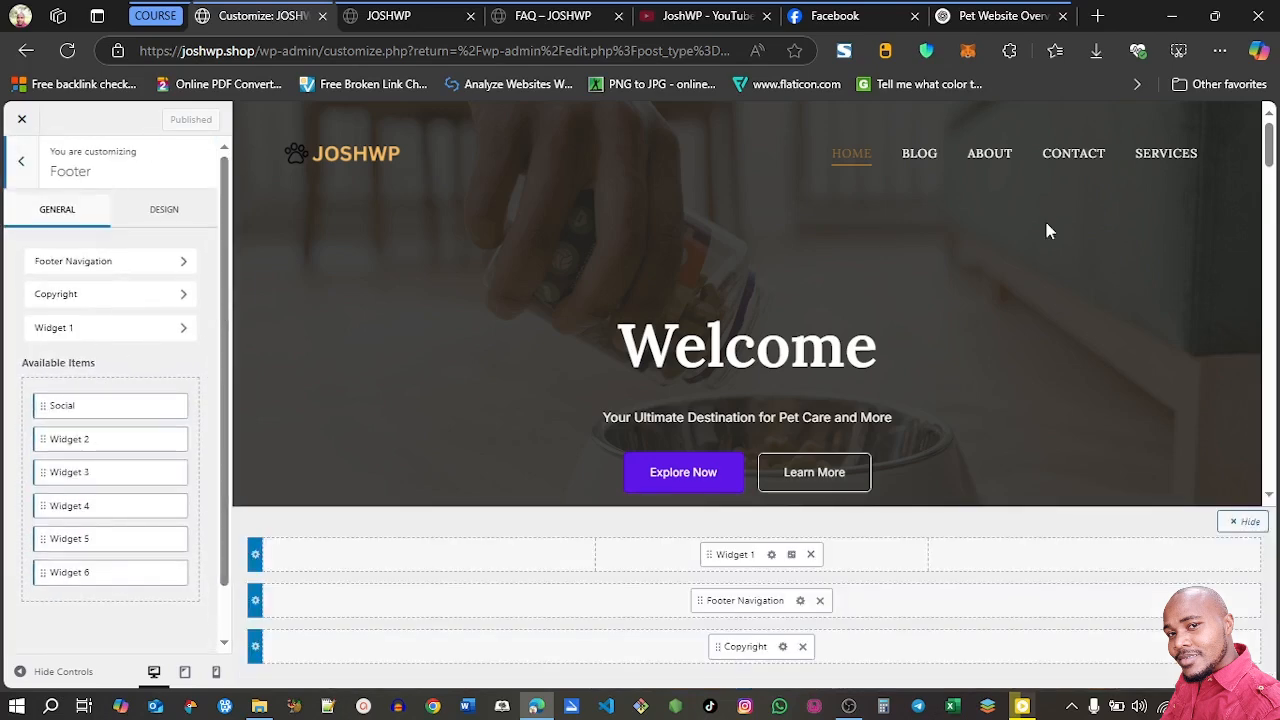
pyautogui.moveTo(1267, 155); pyautogui.dragTo(1268, 460)
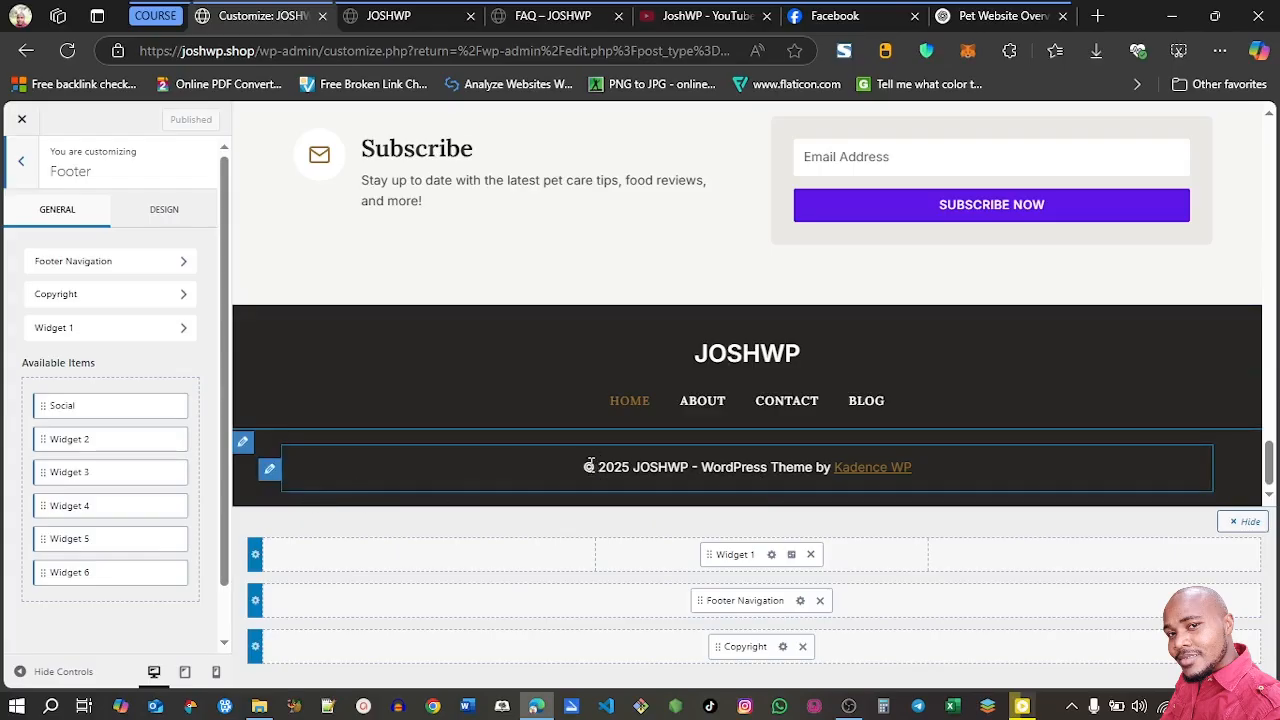
pyautogui.click(268, 472)
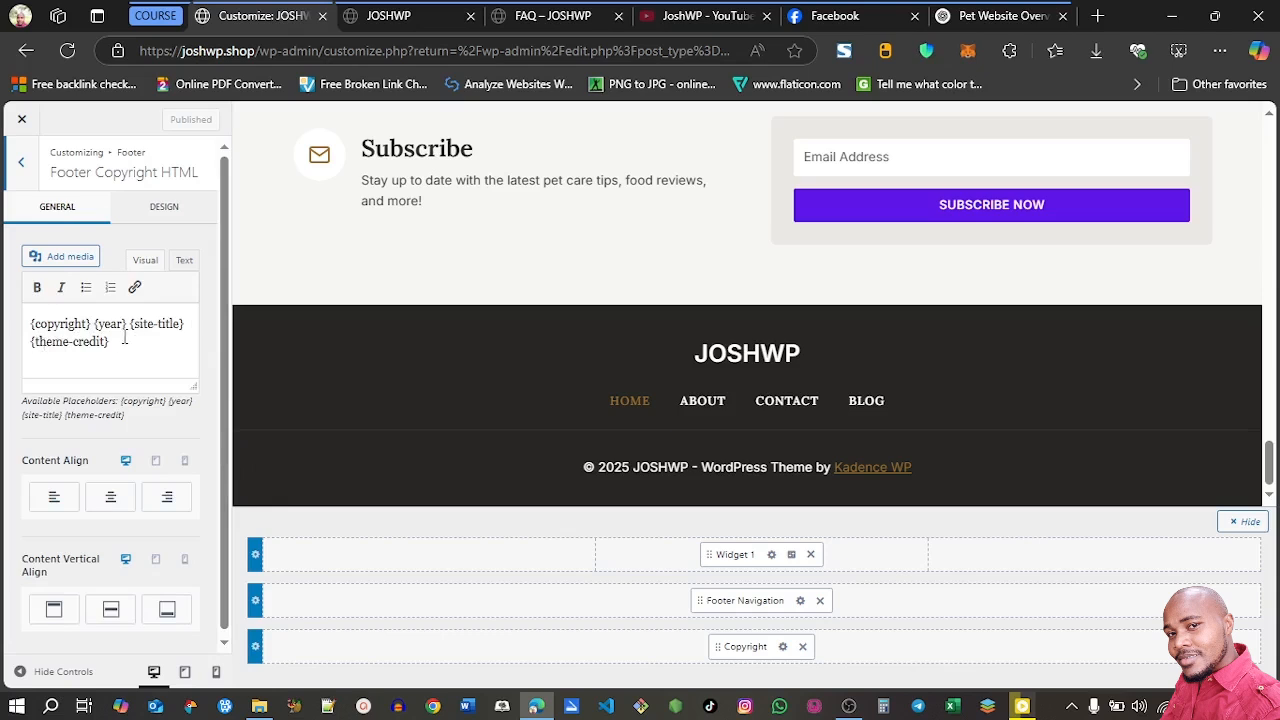
pyautogui.moveTo(110, 342); pyautogui.dragTo(31, 346)
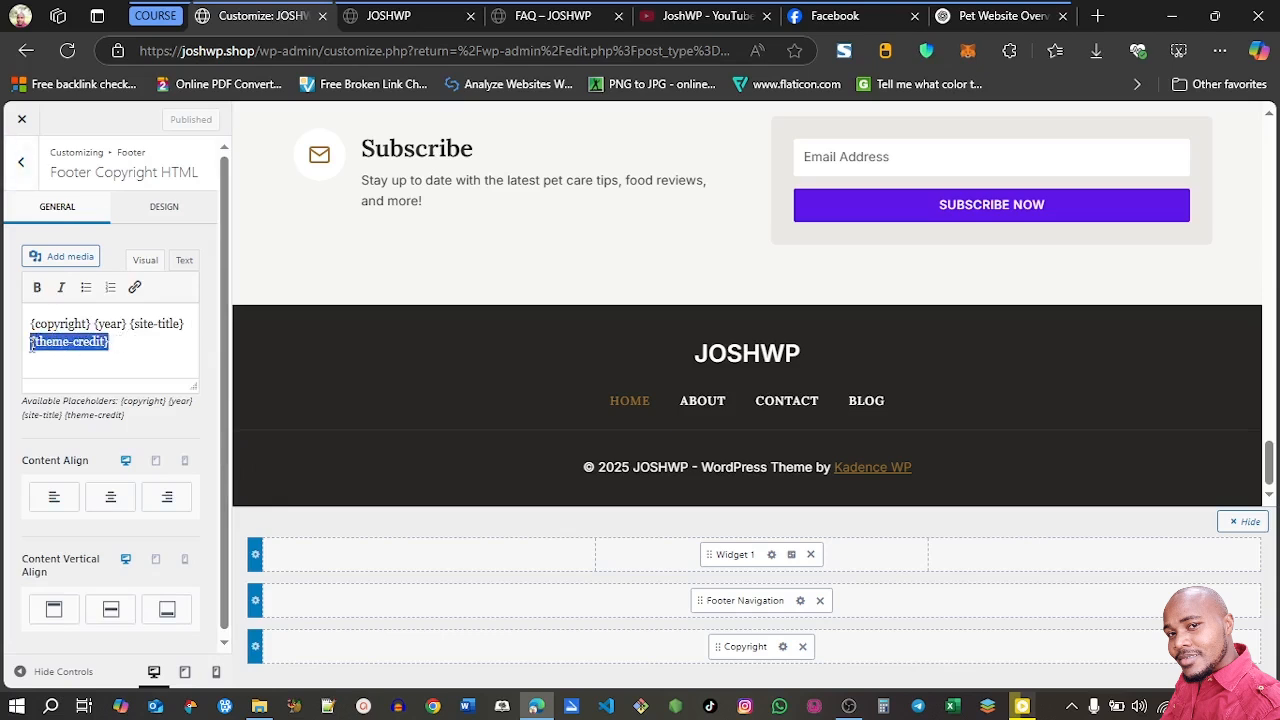
pyautogui.press('BackSpace')
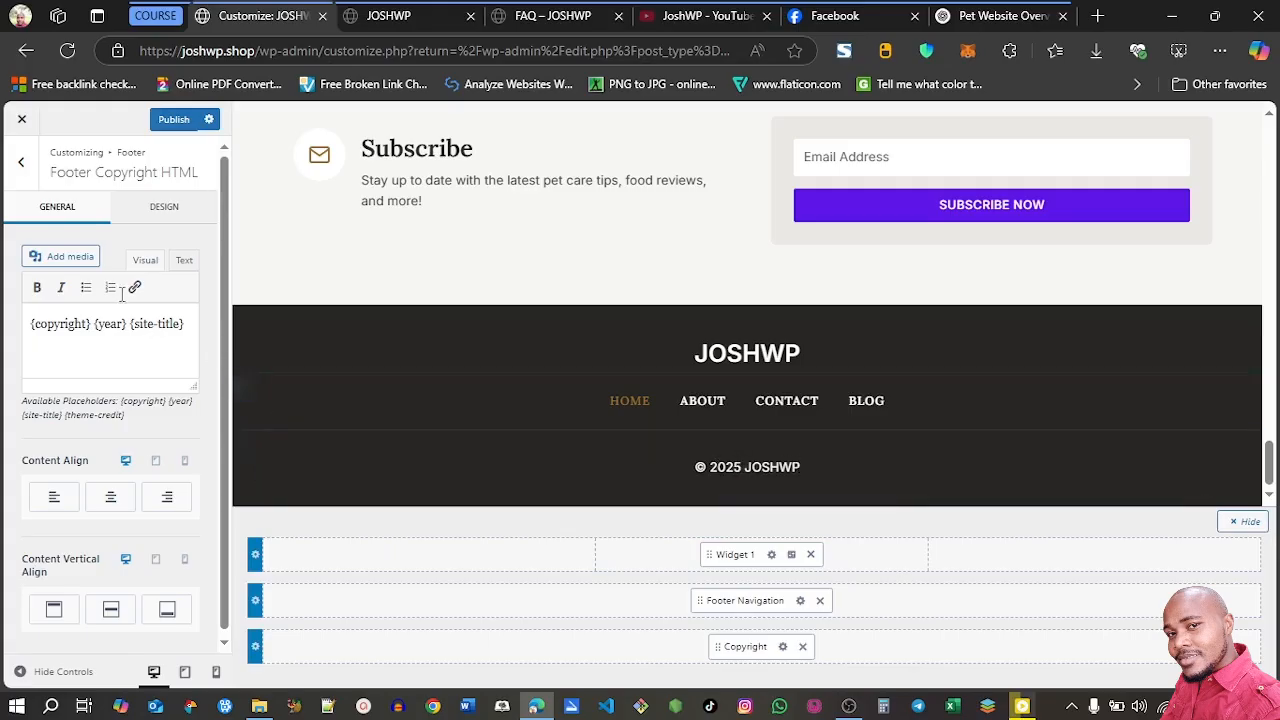
pyautogui.click(22, 163)
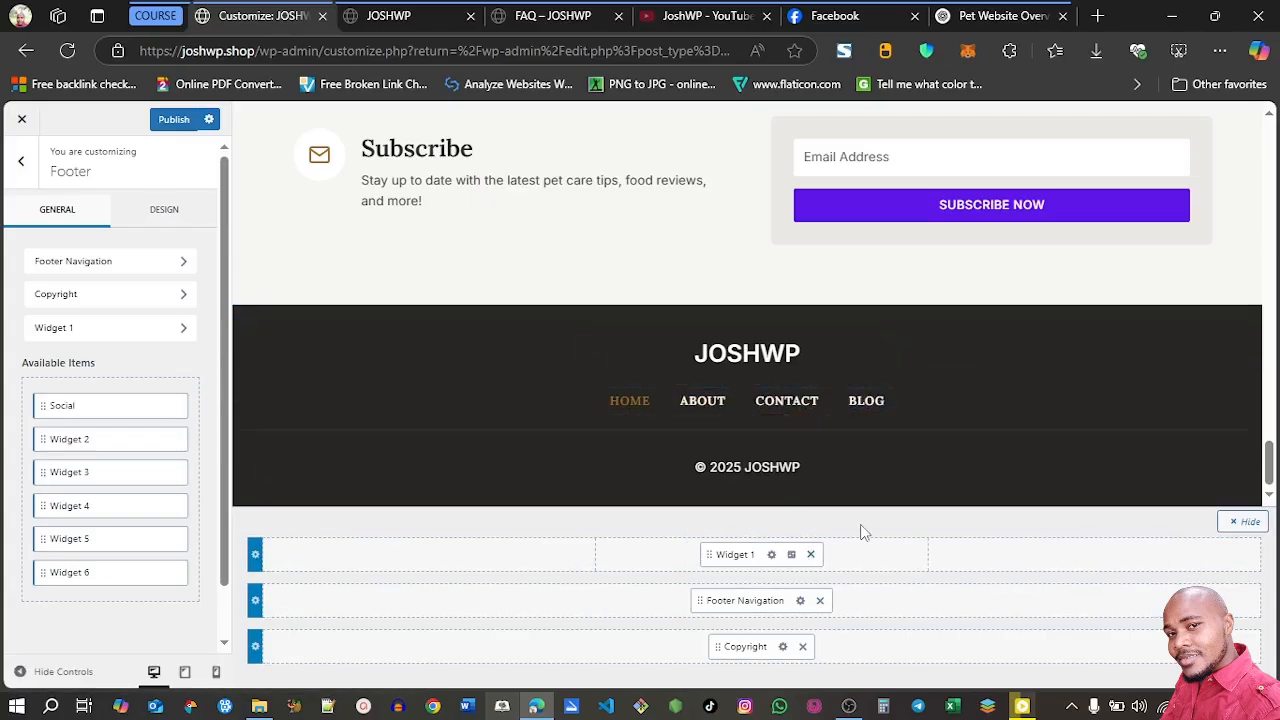
pyautogui.click(811, 555)
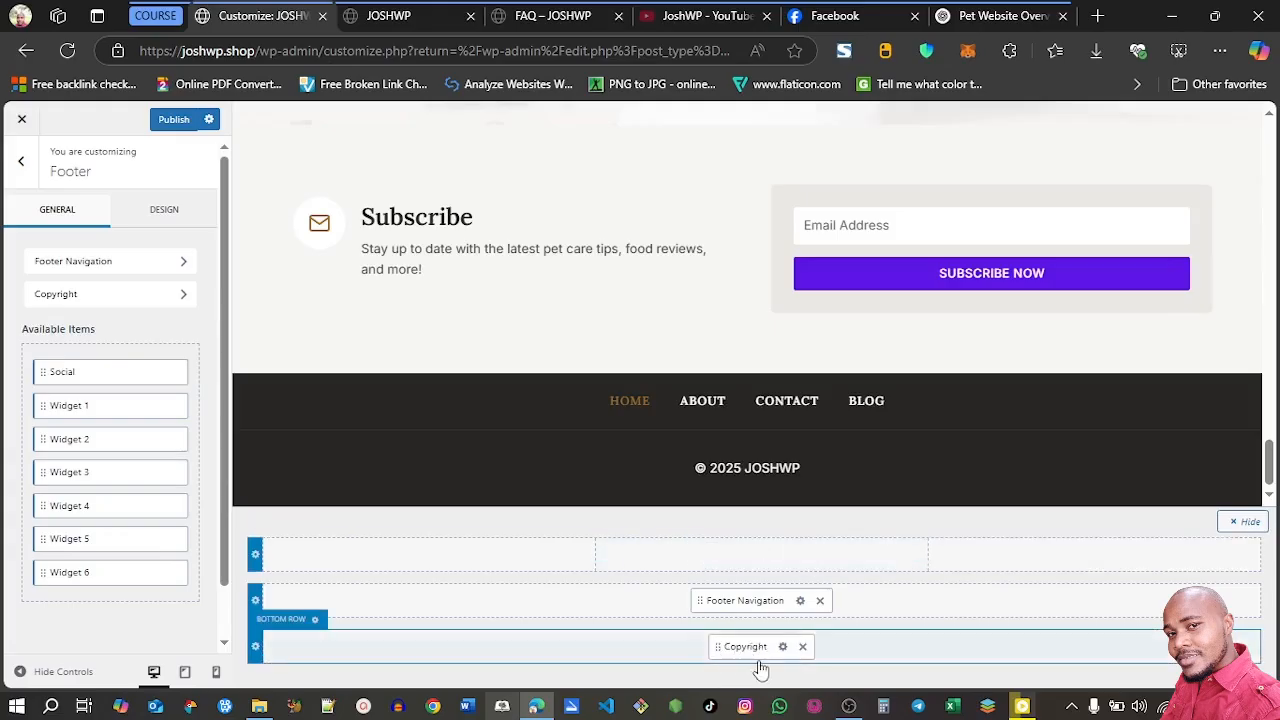
# Split the footer's bottom row into 2 columns and centre-align the copyright text on desktop
pyautogui.click(316, 624)
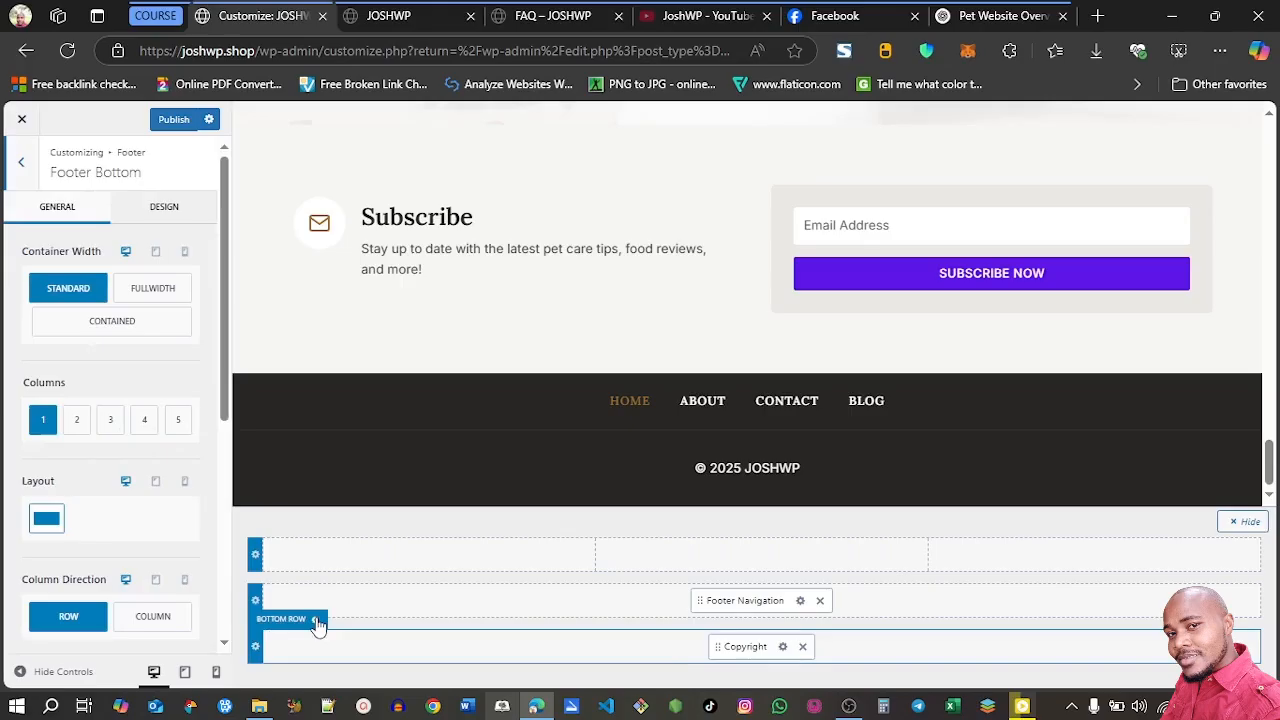
pyautogui.click(77, 421)
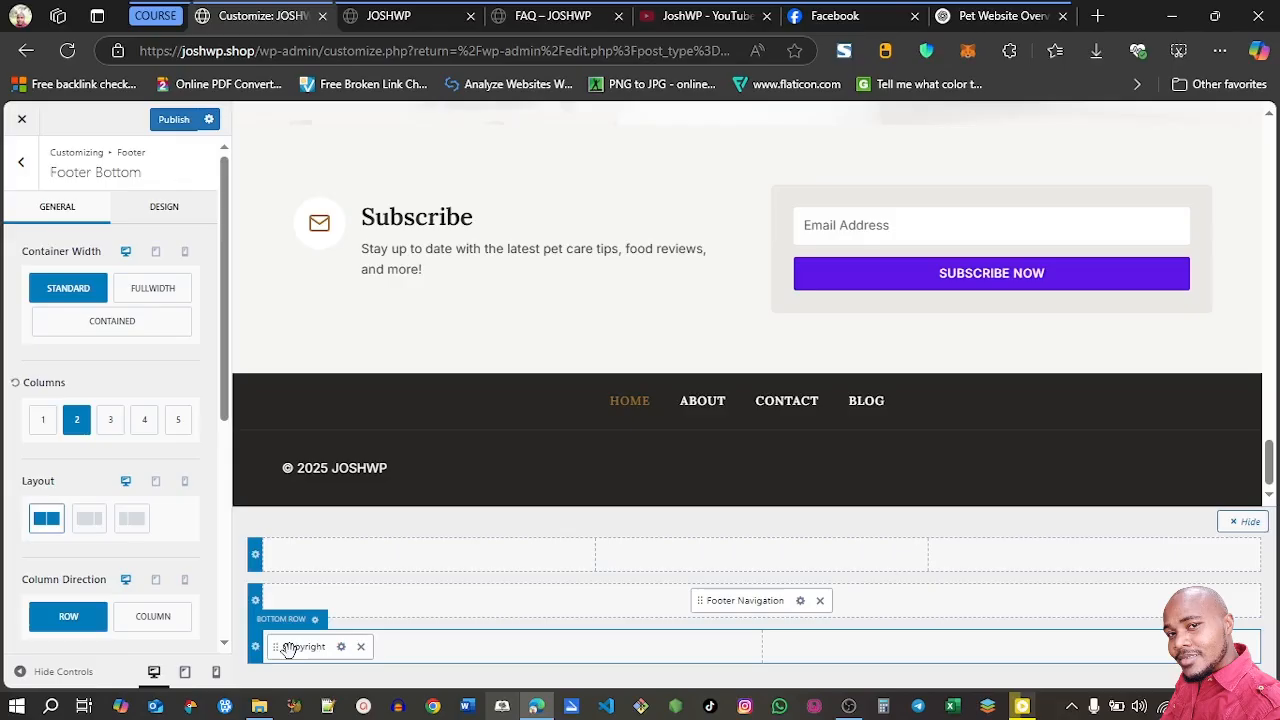
pyautogui.click(341, 647)
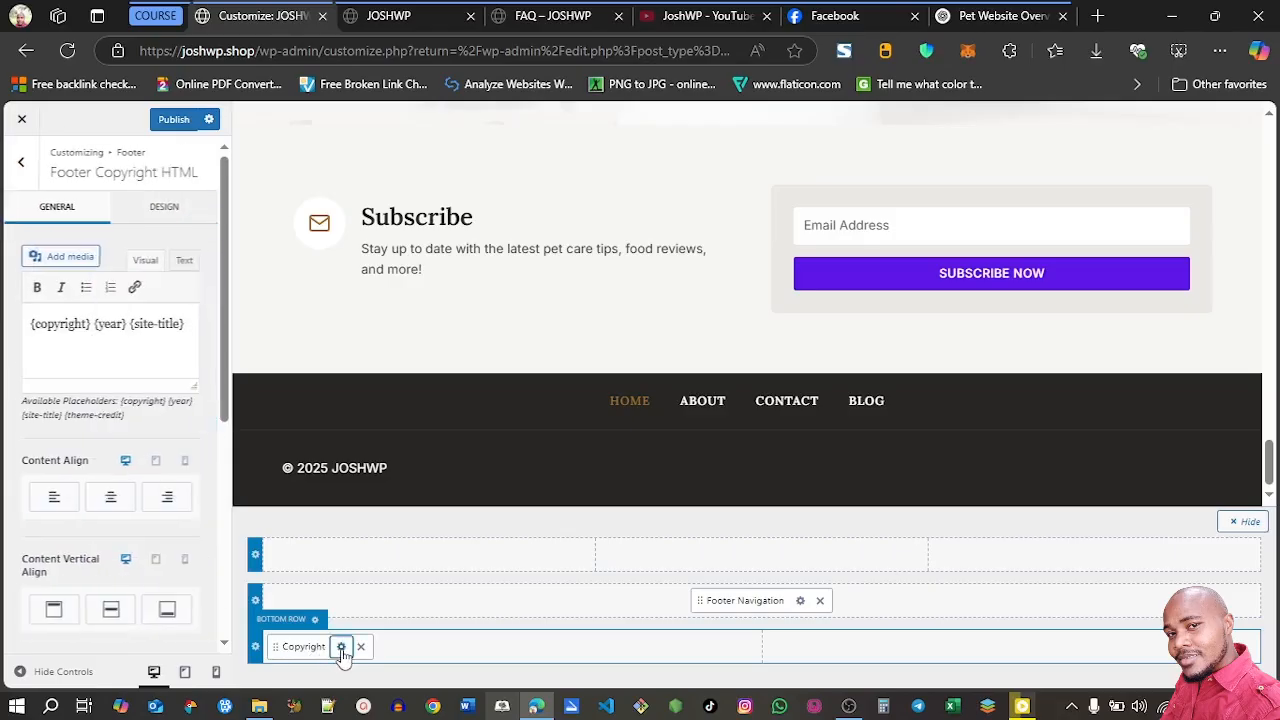
pyautogui.click(103, 494)
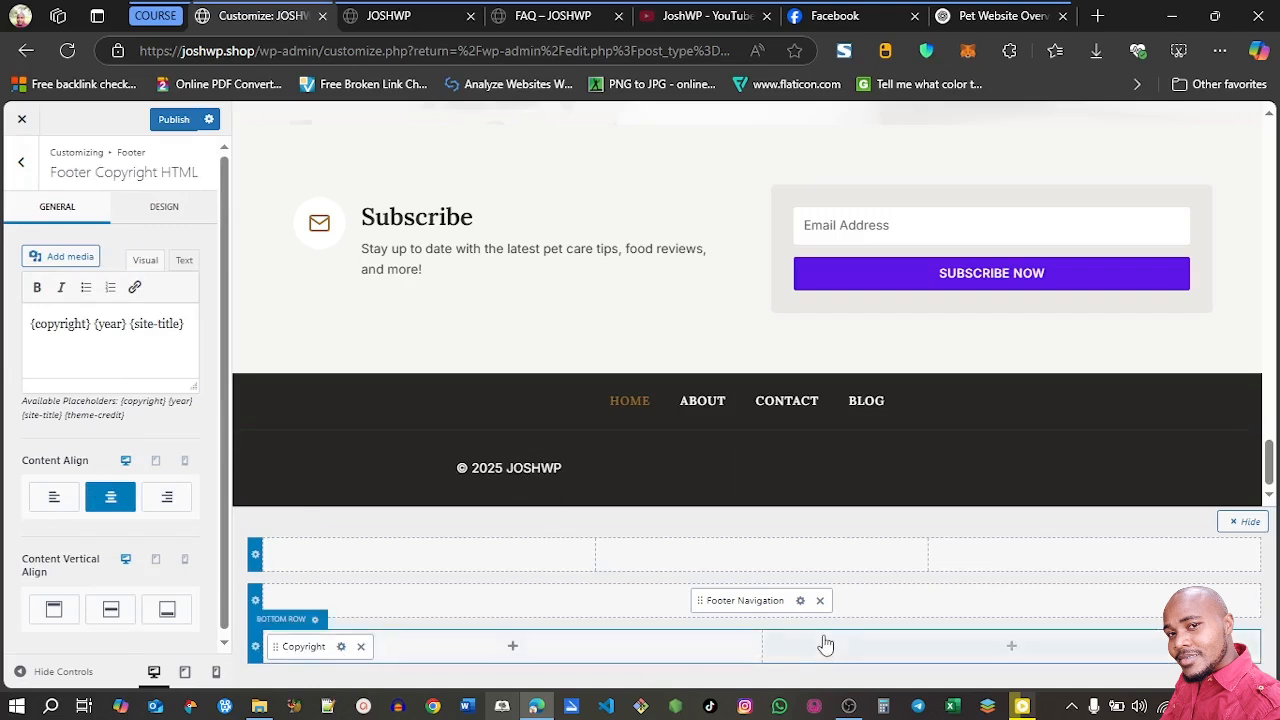
# Add the Social element to the second column of the footer's bottom row and centre-align its icons
pyautogui.click(1012, 648)
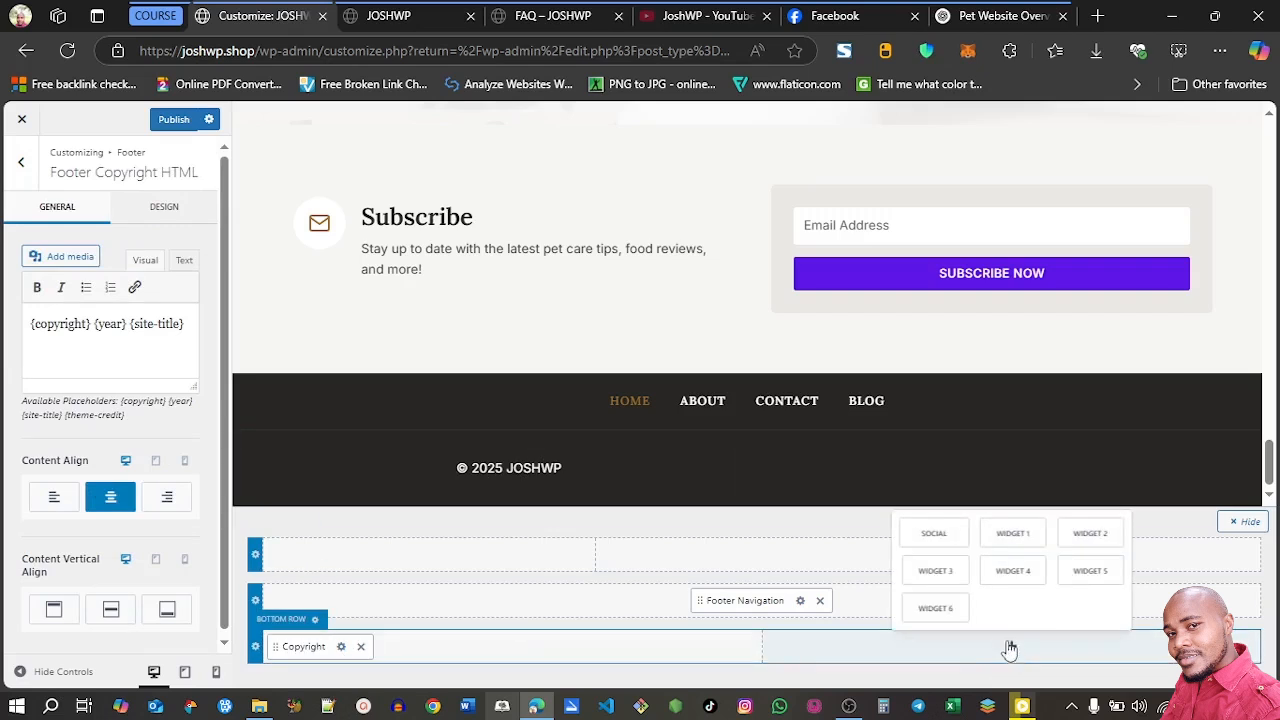
pyautogui.click(934, 540)
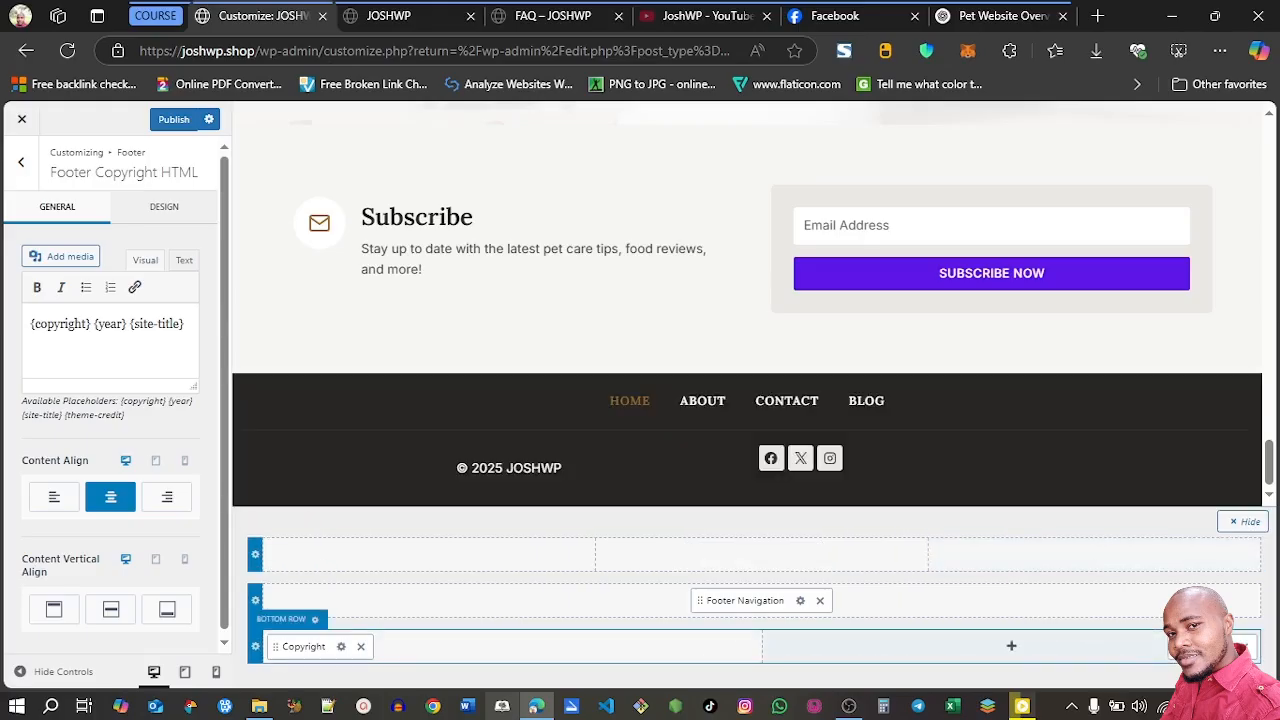
pyautogui.click(1236, 642)
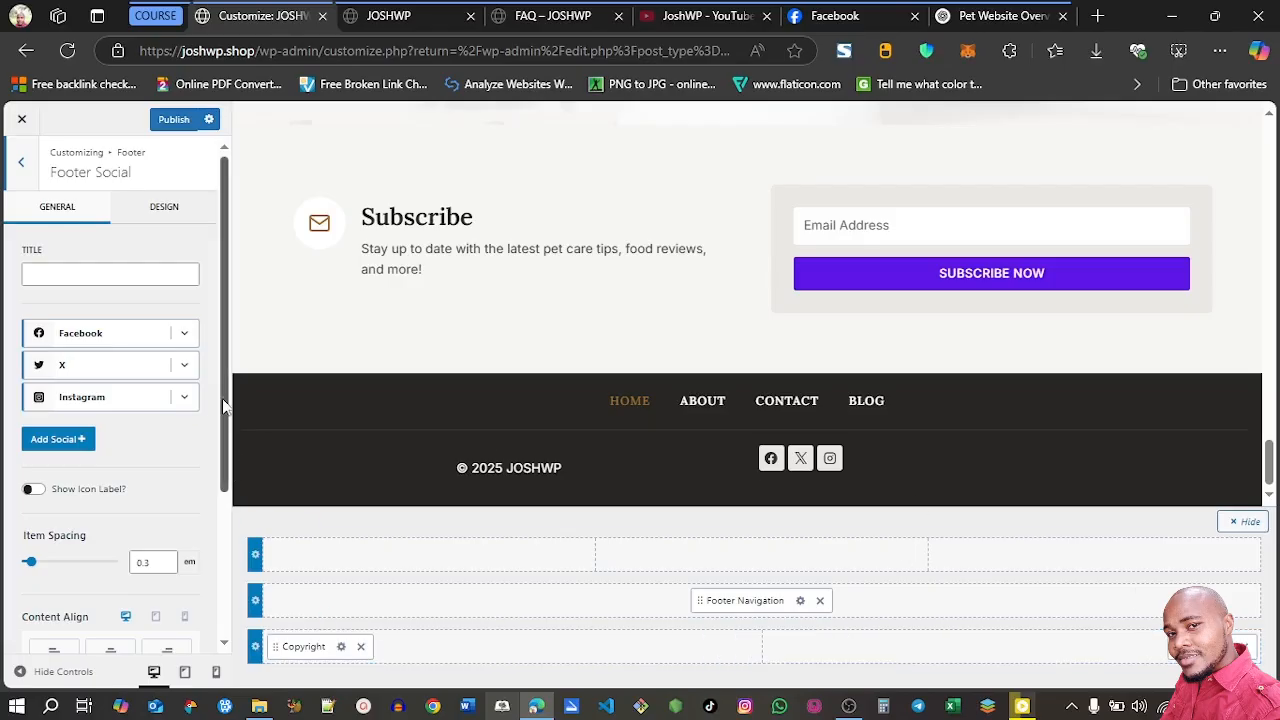
pyautogui.scroll(-1, 224, 467)
pyautogui.scroll(-3, 224, 467)
pyautogui.click(112, 457)
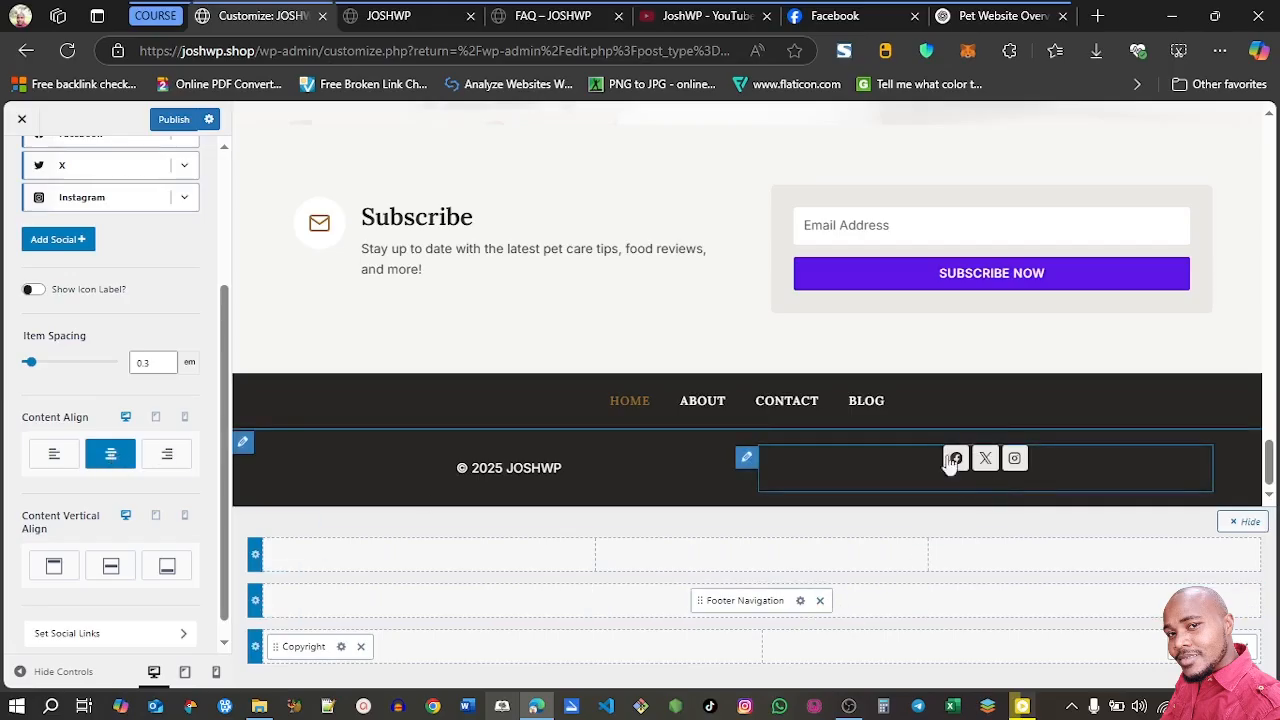
# Add YouTube to the footer social icons and remove Instagram, keeping Facebook and X
pyautogui.scroll(4, 88, 340)
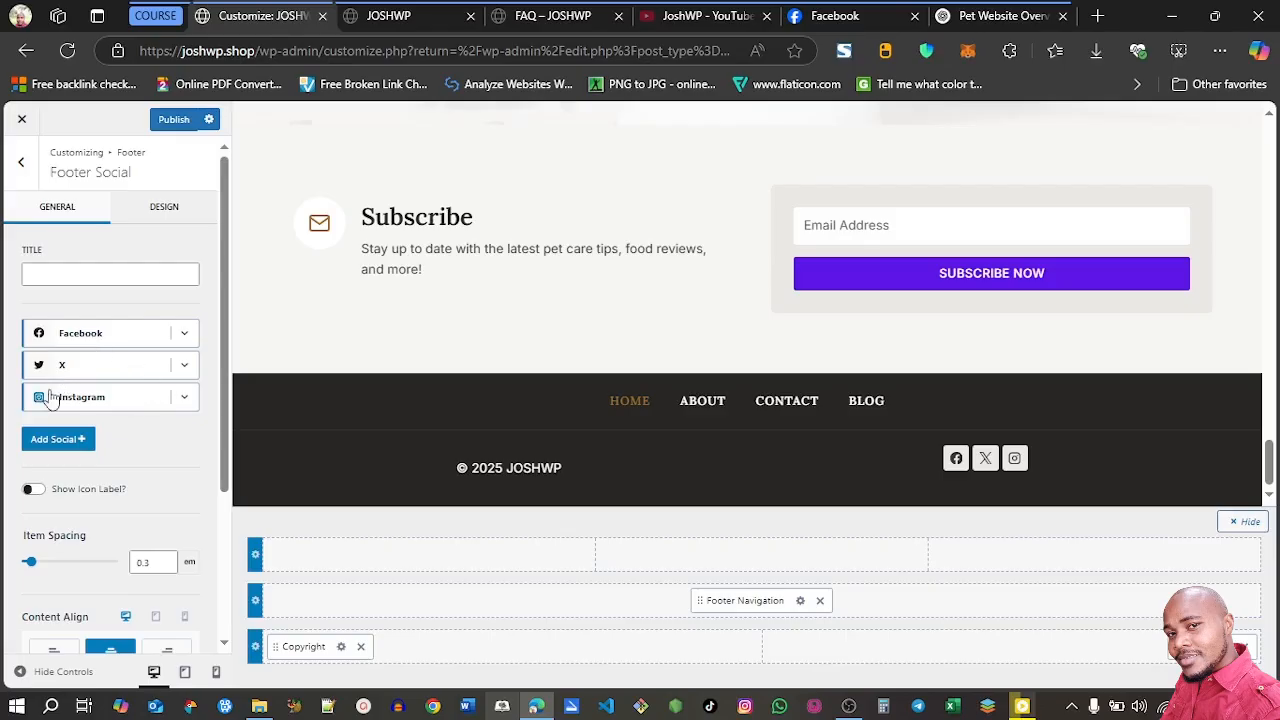
pyautogui.click(60, 440)
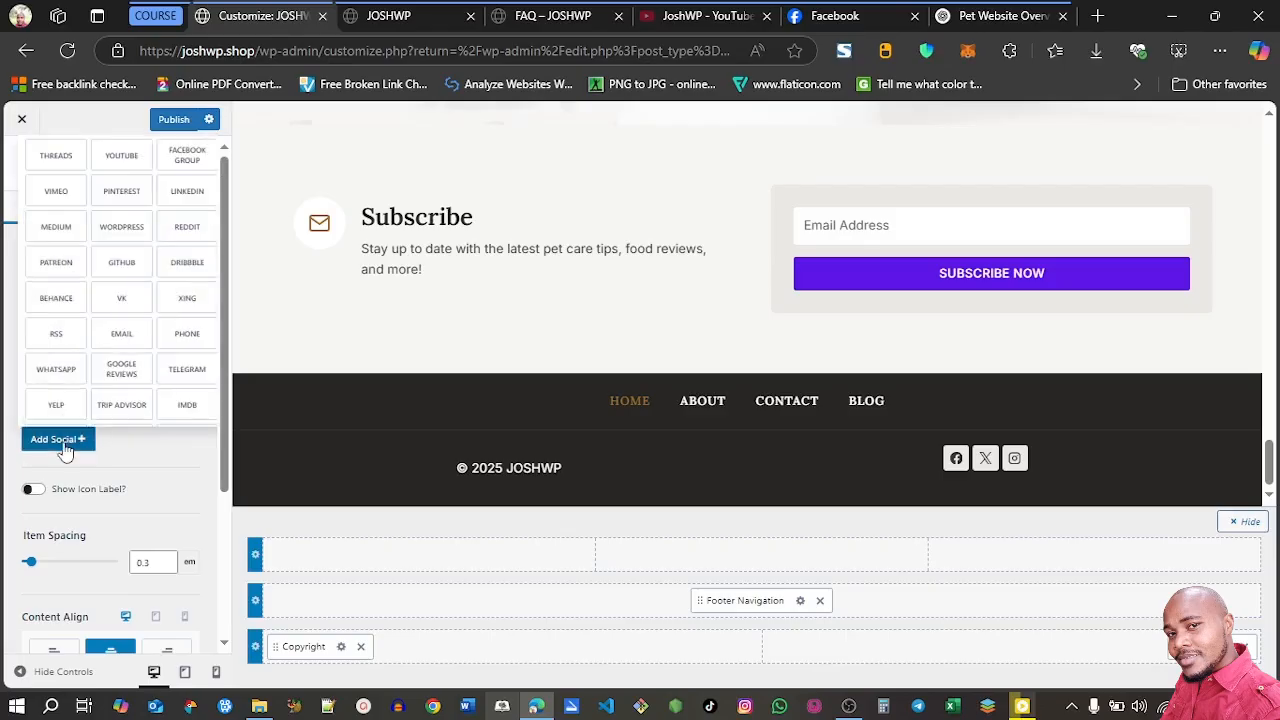
pyautogui.click(104, 155)
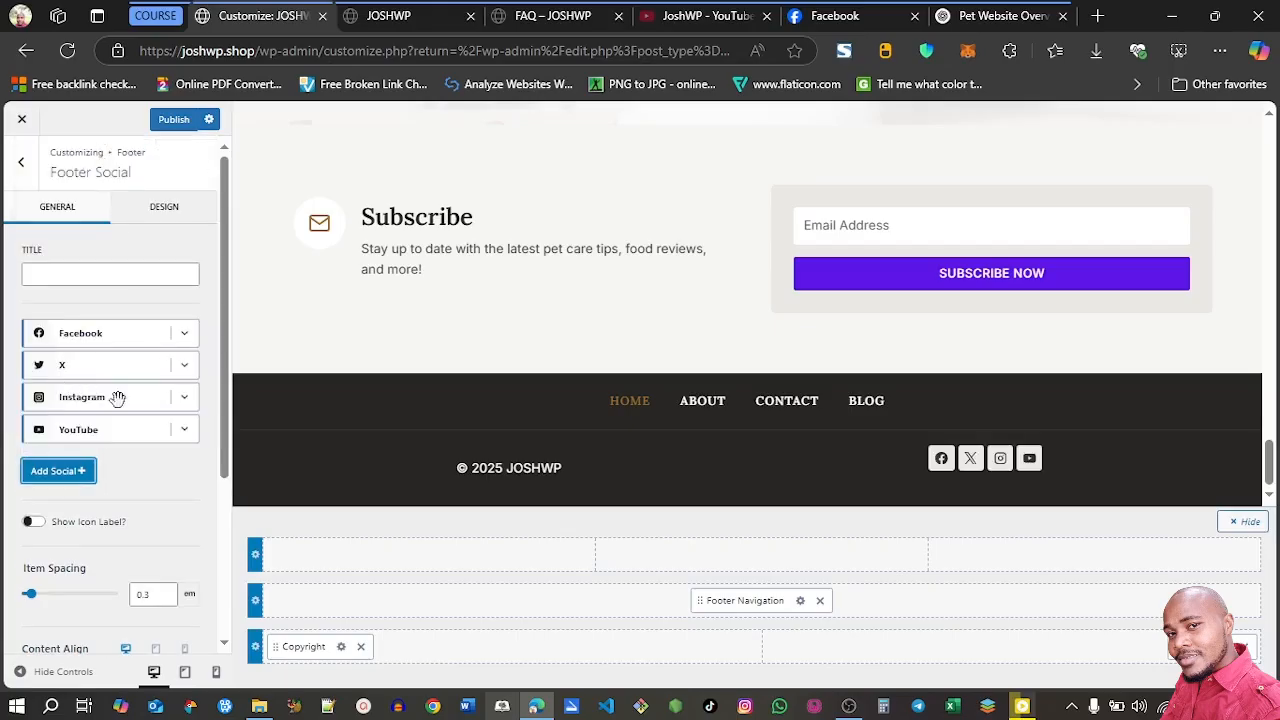
pyautogui.click(185, 399)
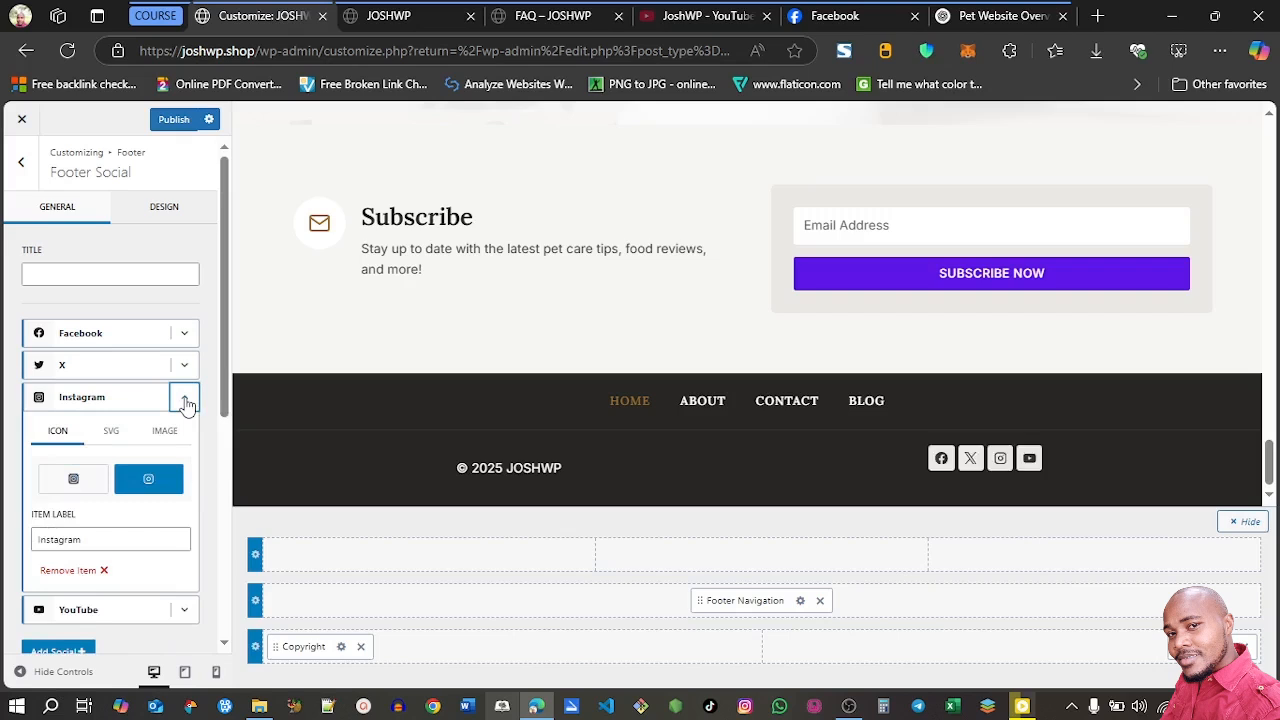
pyautogui.click(104, 572)
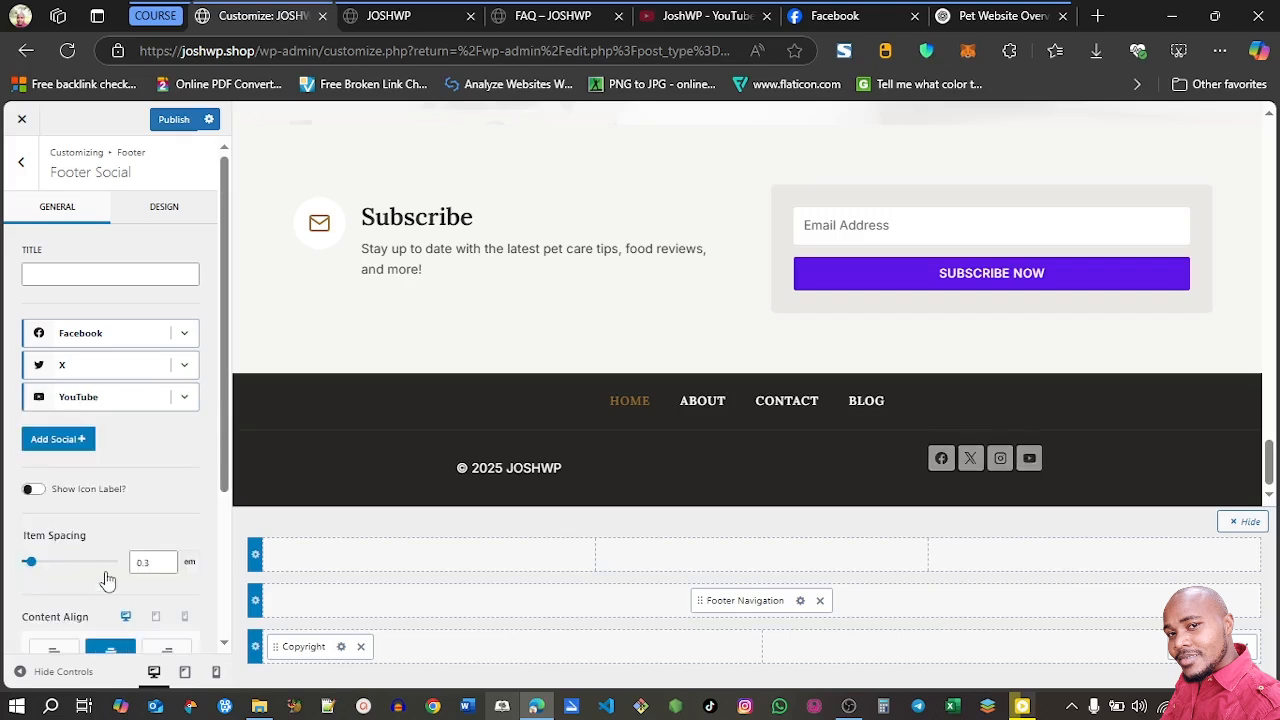
pyautogui.click(184, 366)
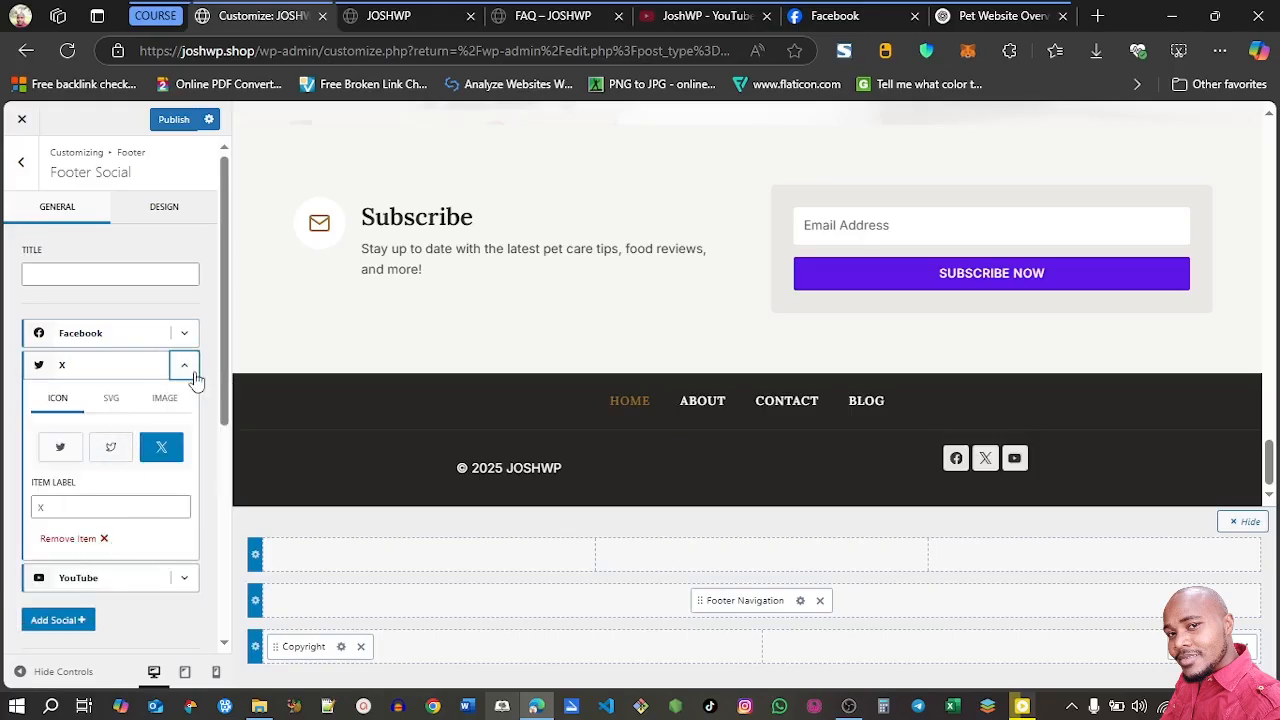
pyautogui.click(187, 368)
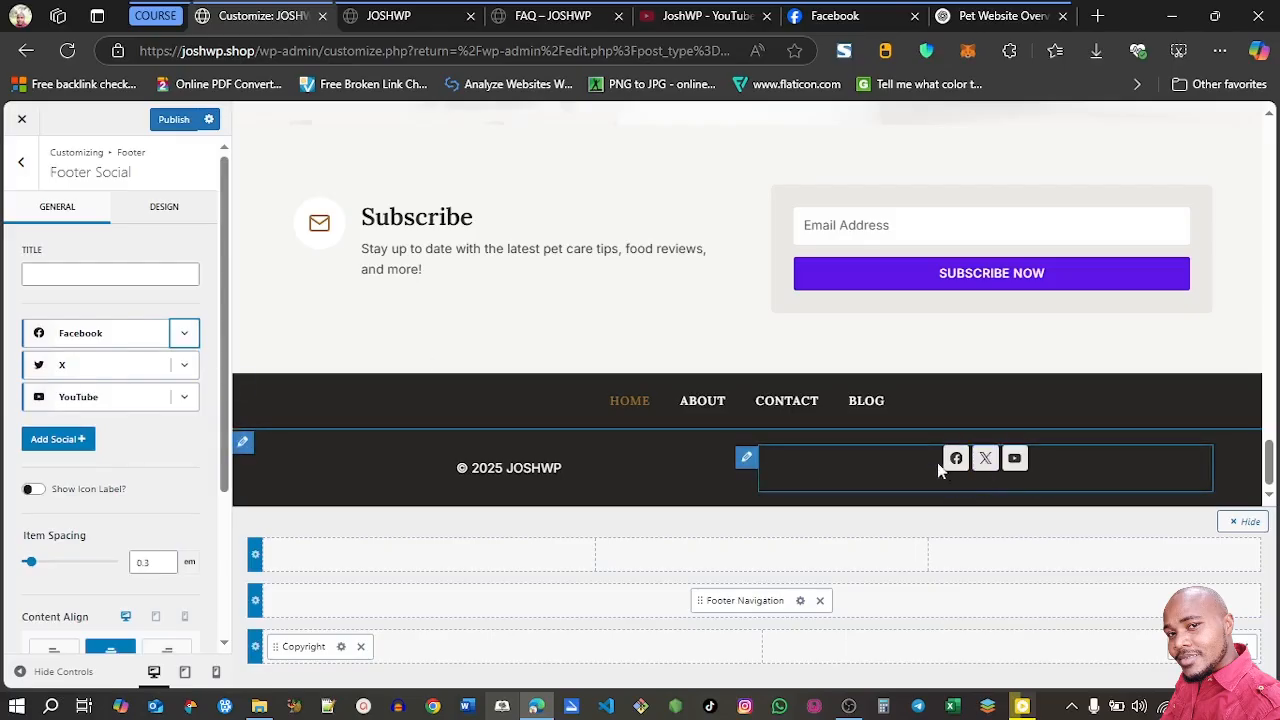
pyautogui.moveTo(227, 411); pyautogui.dragTo(223, 395)
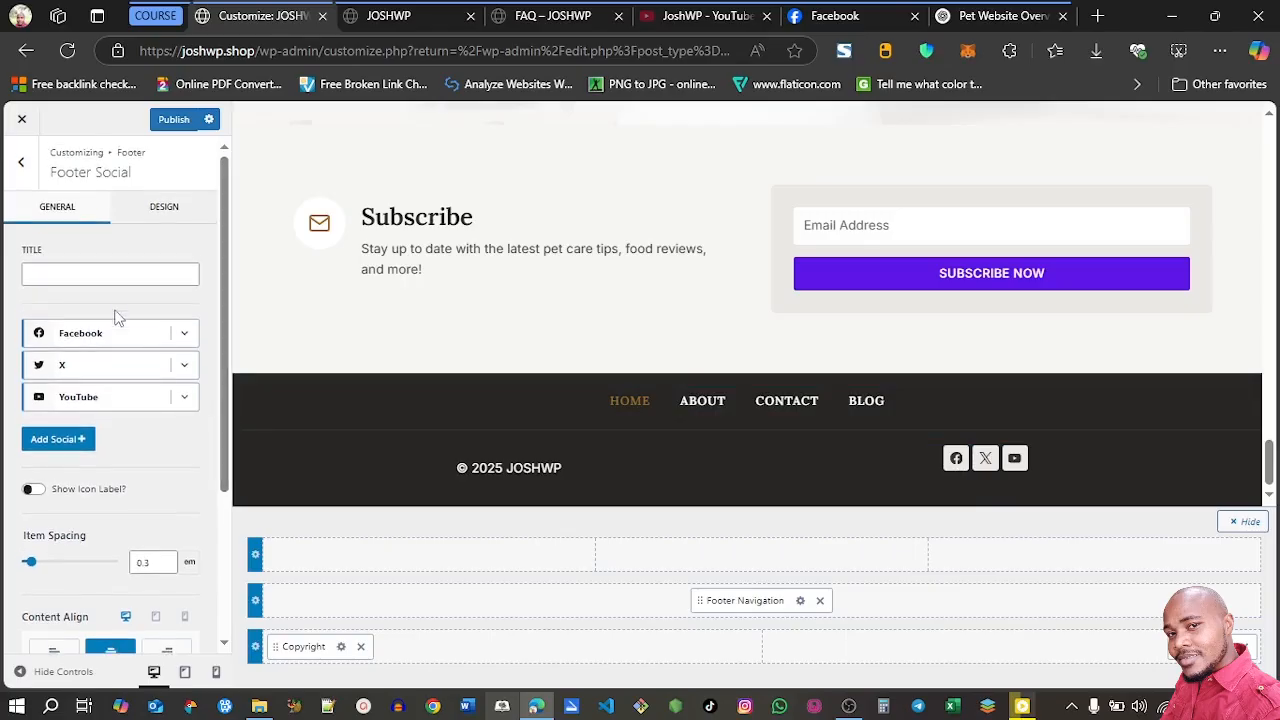
pyautogui.click(21, 162)
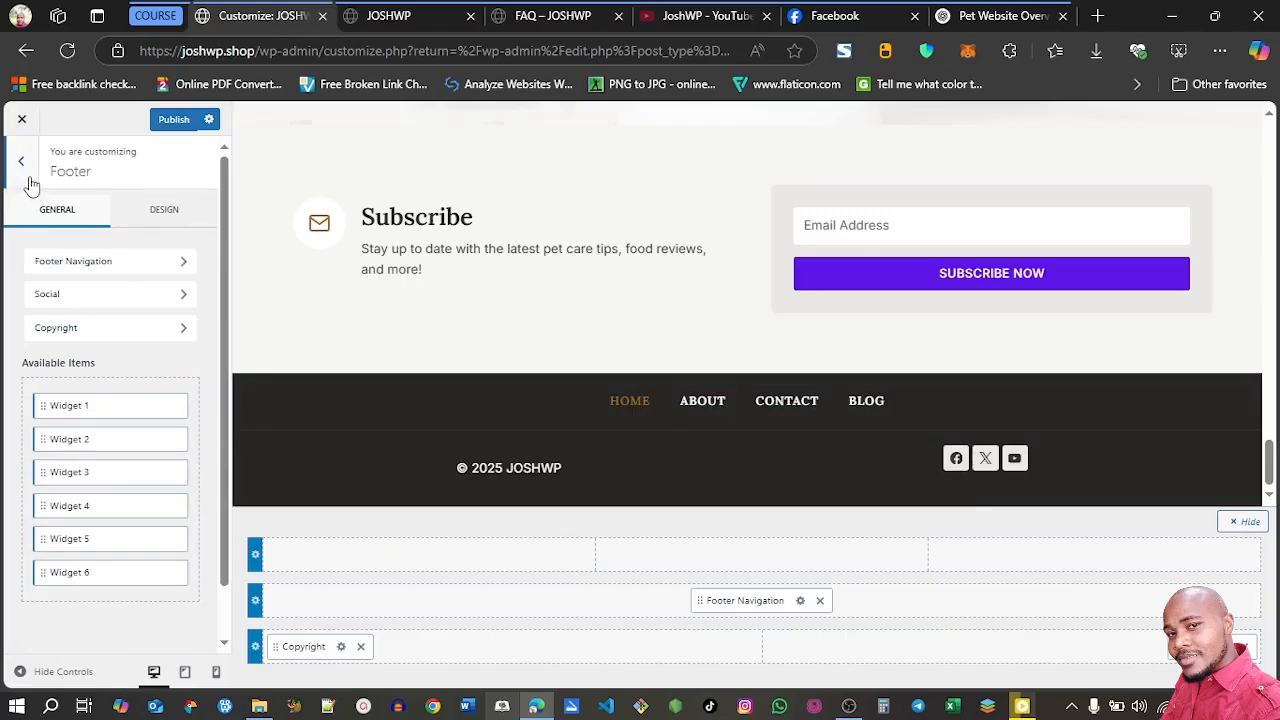
pyautogui.click(22, 164)
pyautogui.click(98, 408)
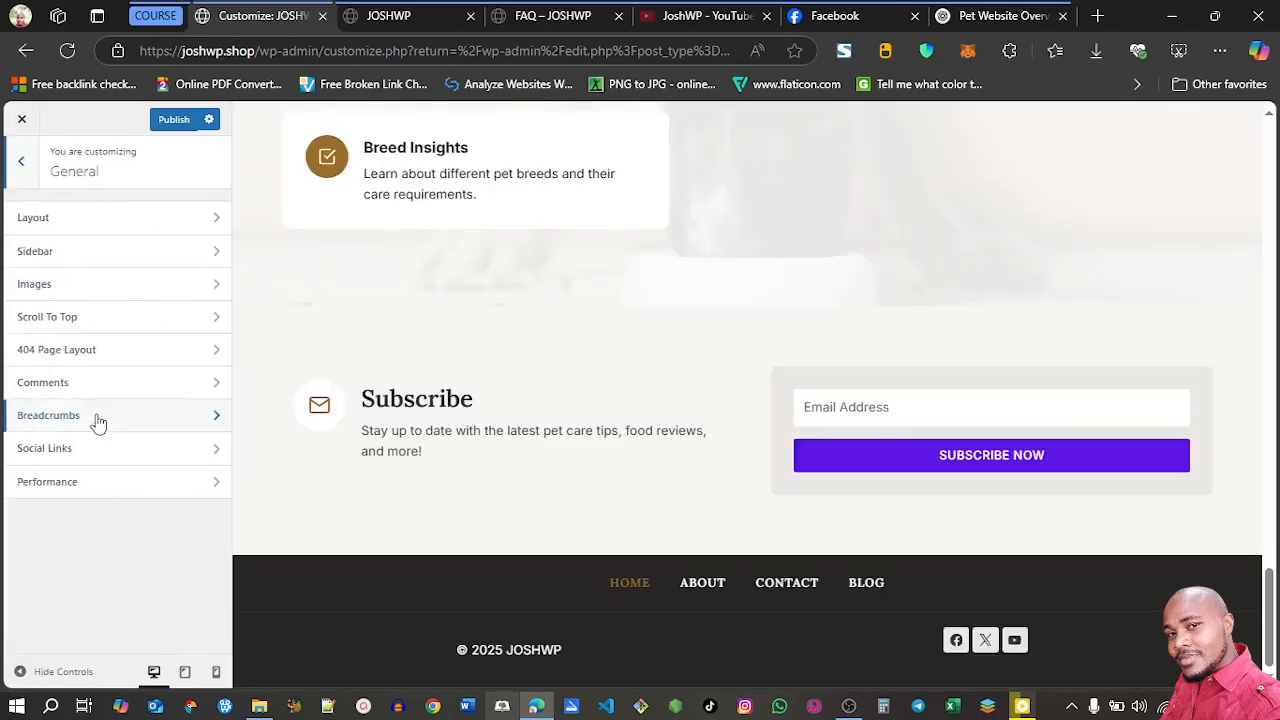
pyautogui.click(106, 462)
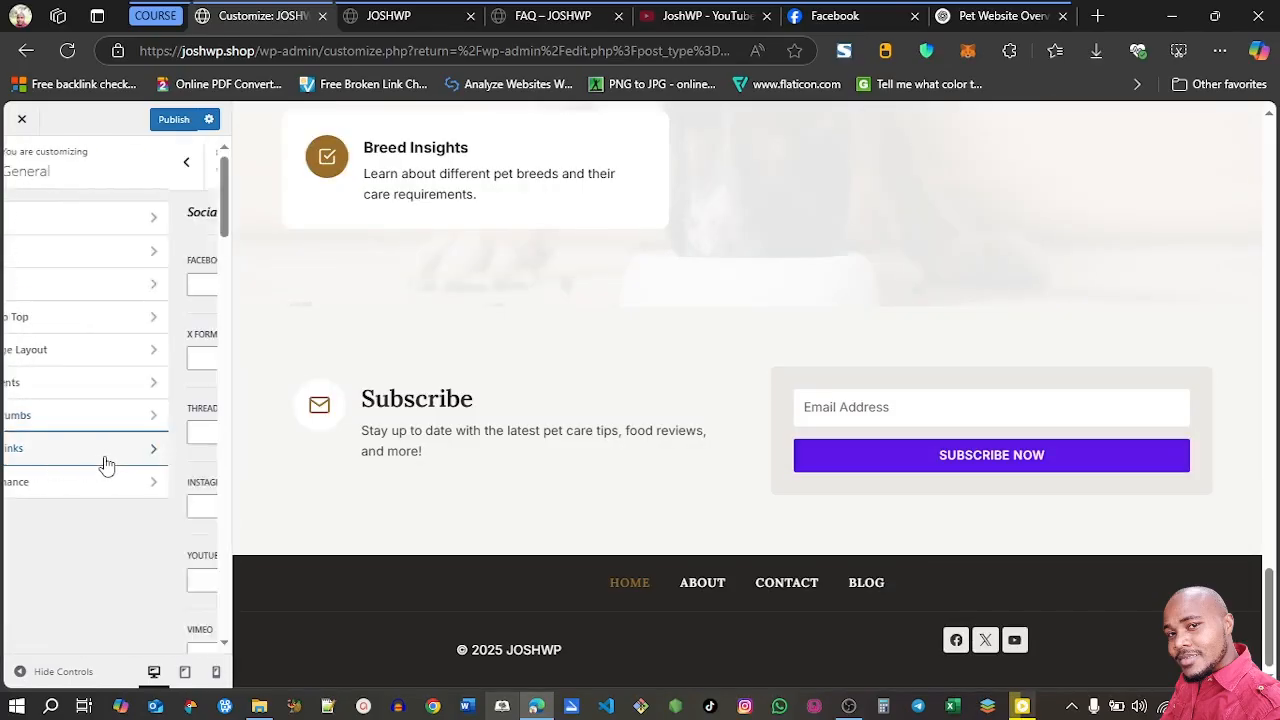
pyautogui.click(86, 283)
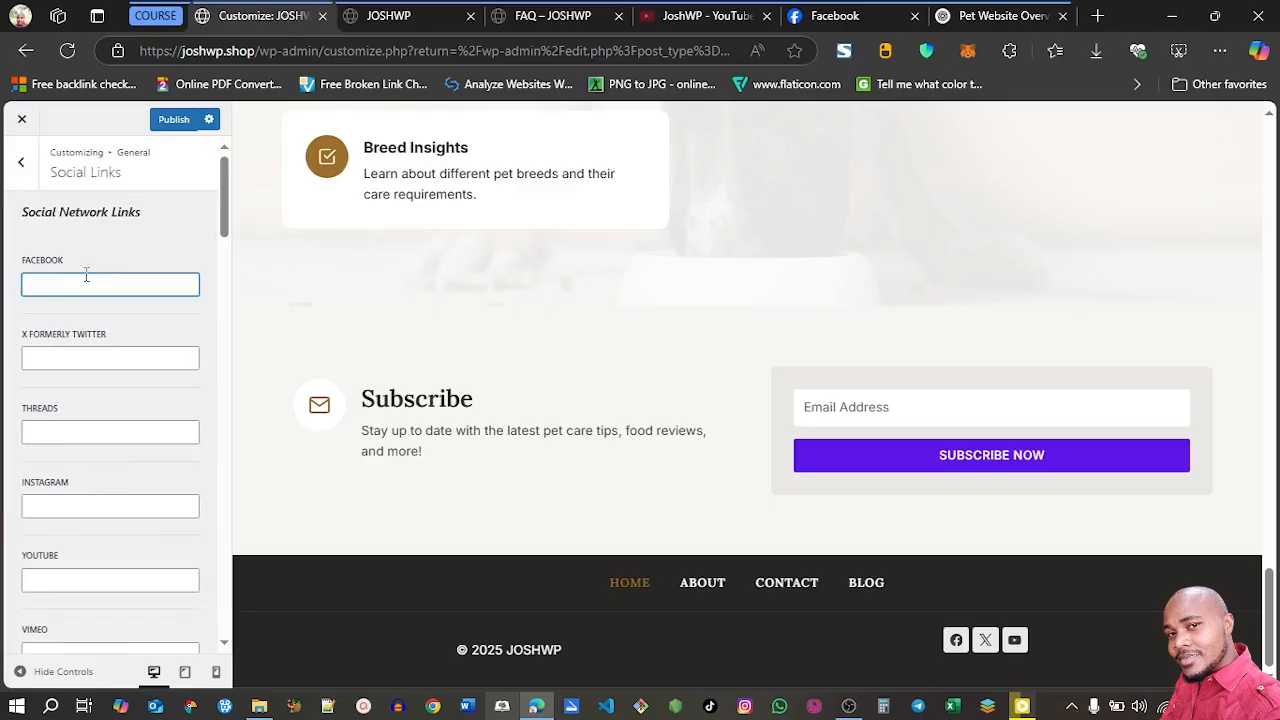
pyautogui.click(840, 18)
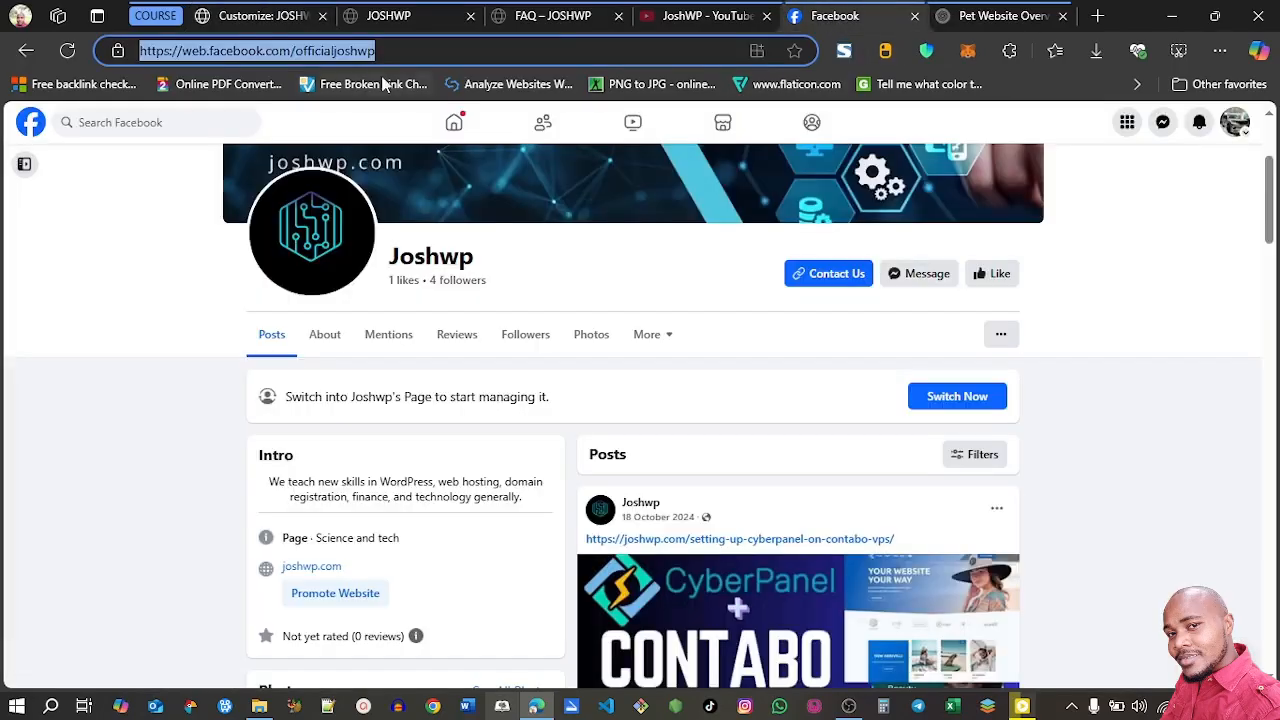
pyautogui.click(266, 15)
pyautogui.write('https://web.facebook.com/officialjoshwp')
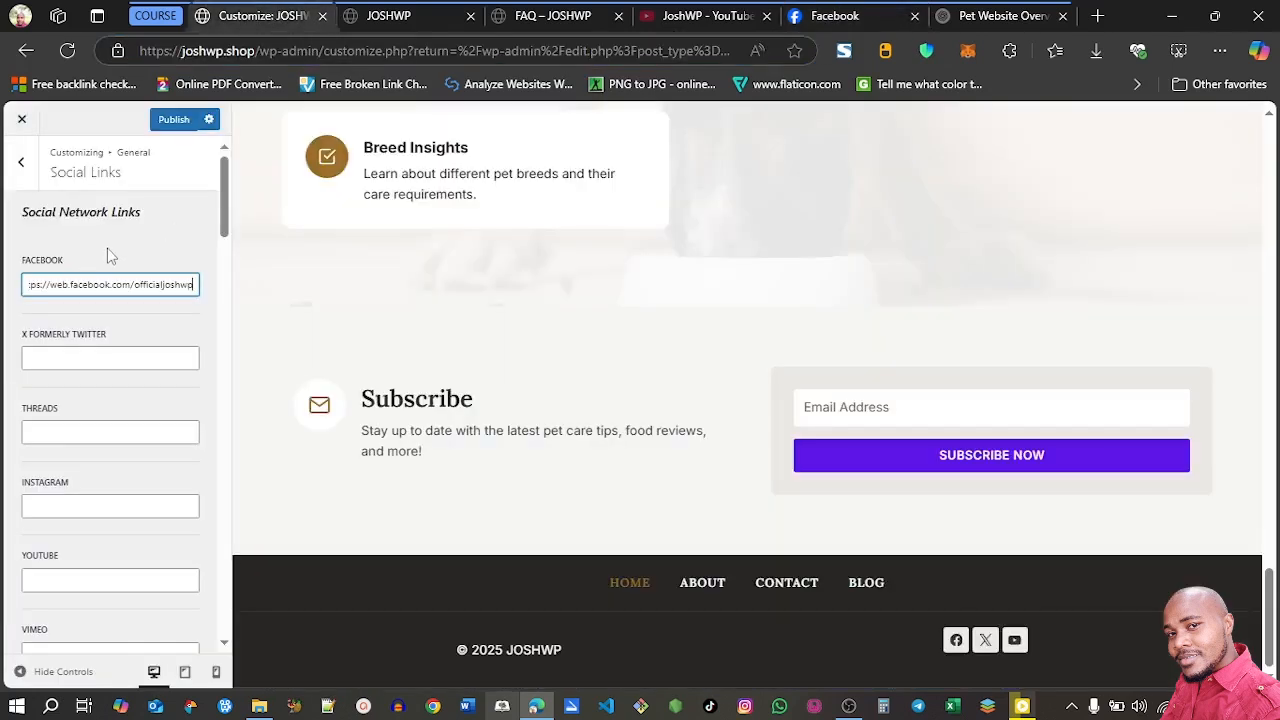
pyautogui.click(665, 18)
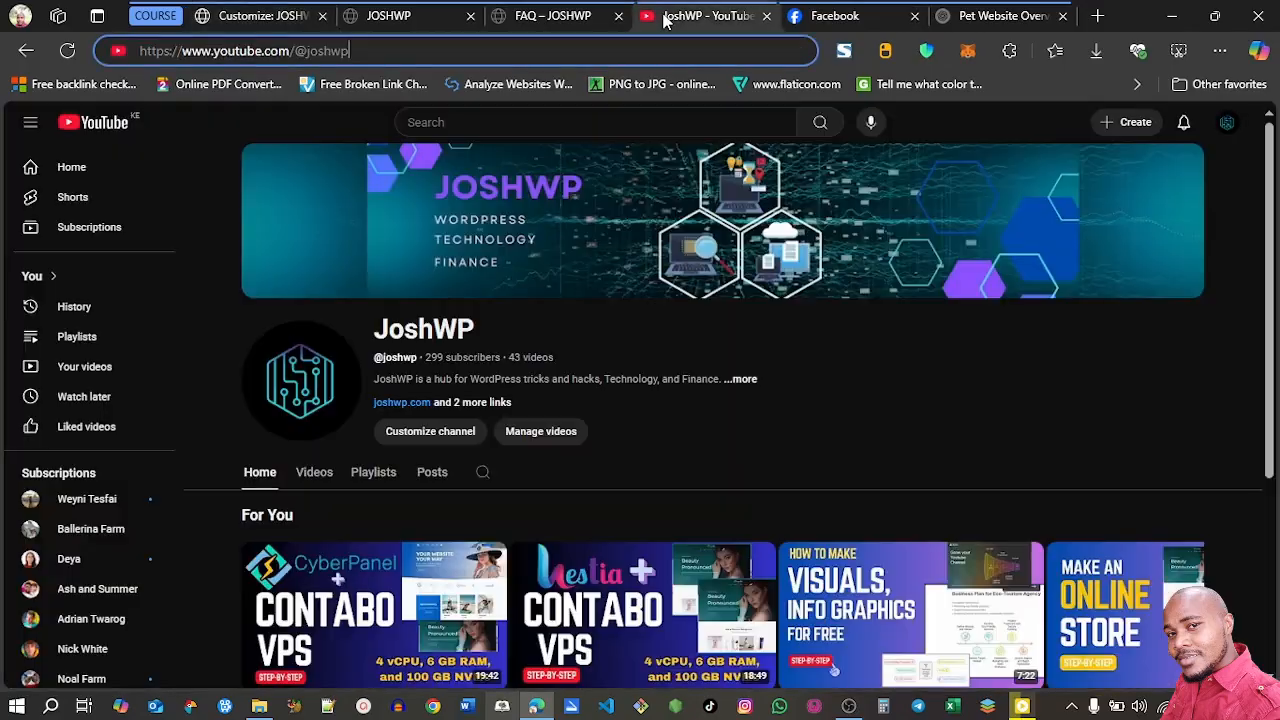
pyautogui.click(257, 58)
pyautogui.hotkey('ctrl', 'c')
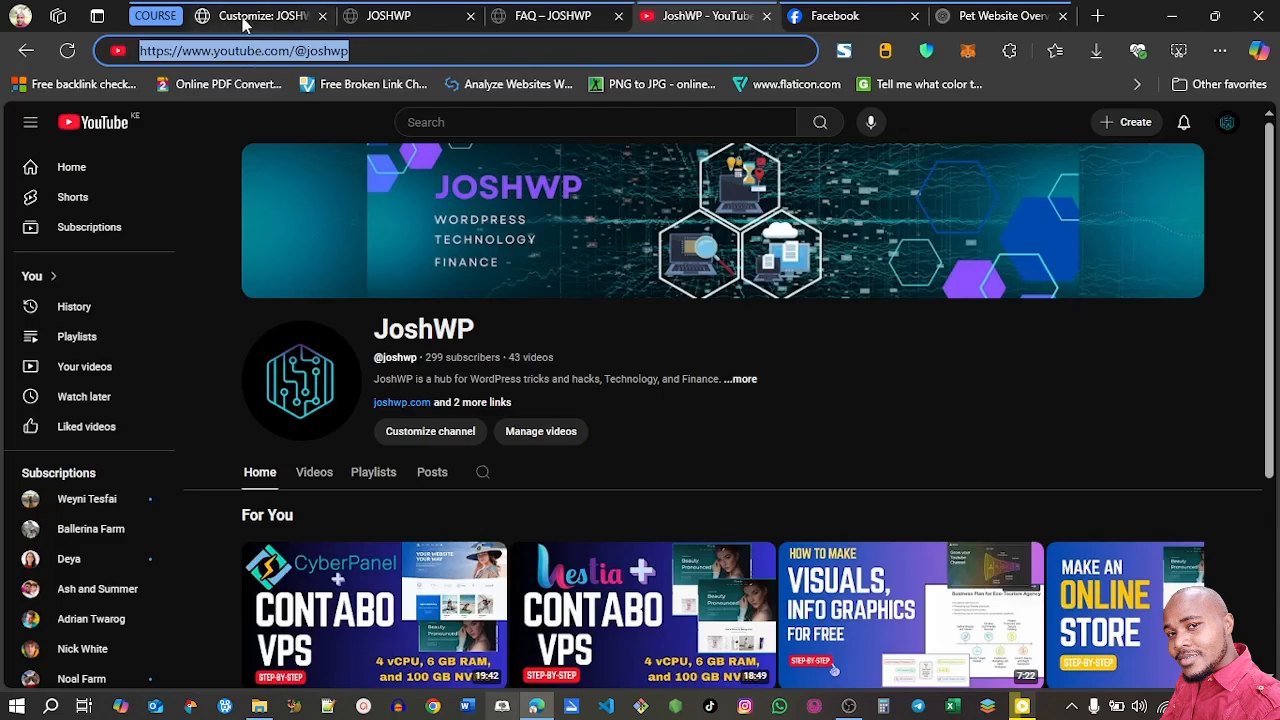
pyautogui.click(255, 16)
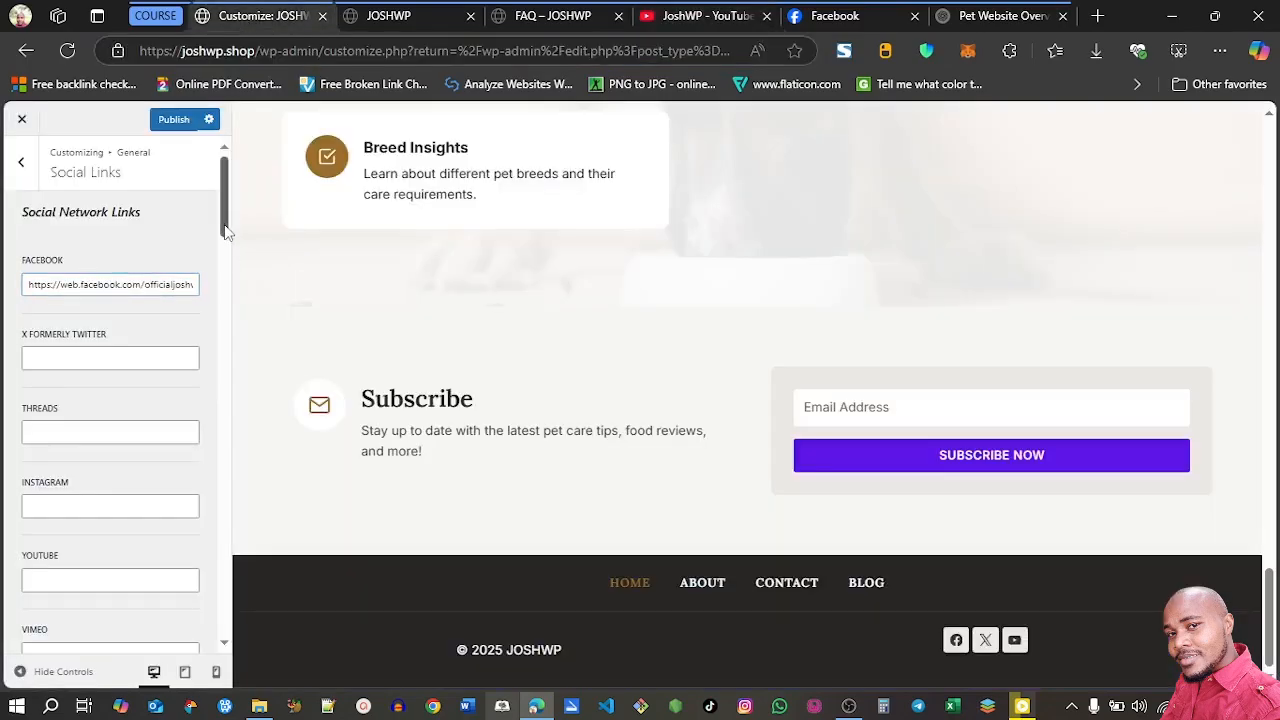
pyautogui.scroll(-3, 226, 228)
pyautogui.click(130, 312)
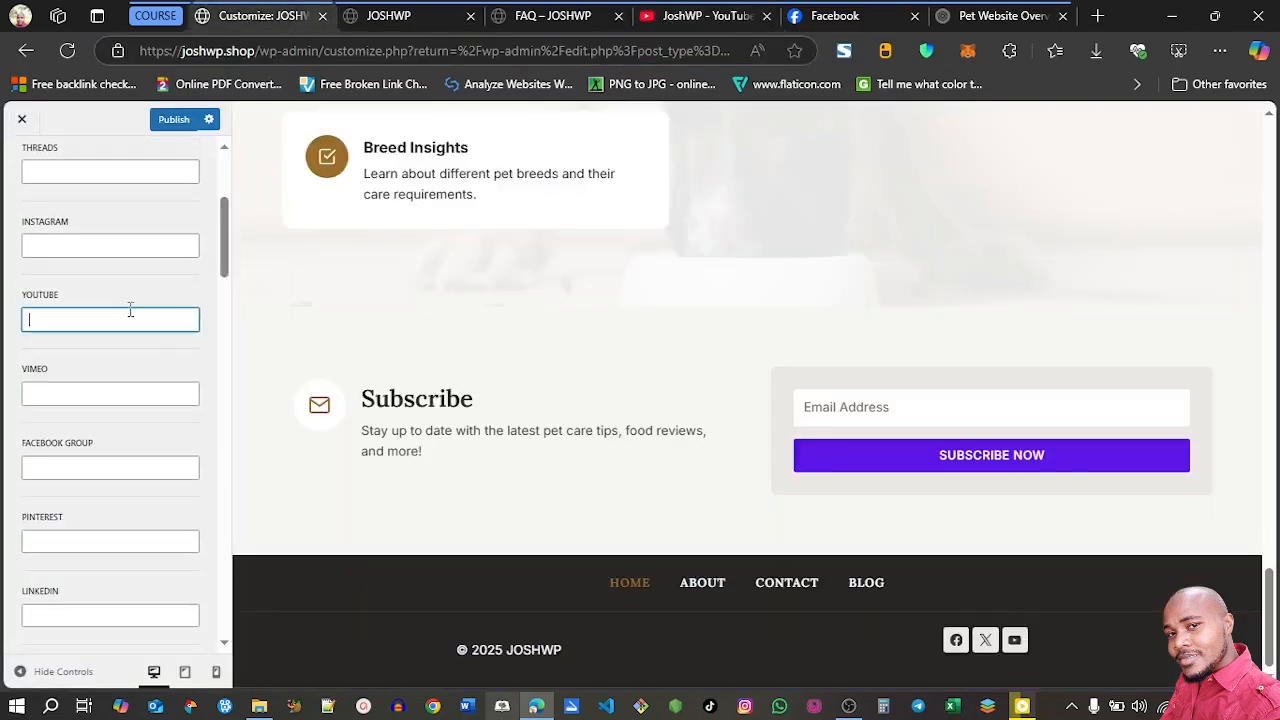
pyautogui.hotkey('ctrl', 'v')
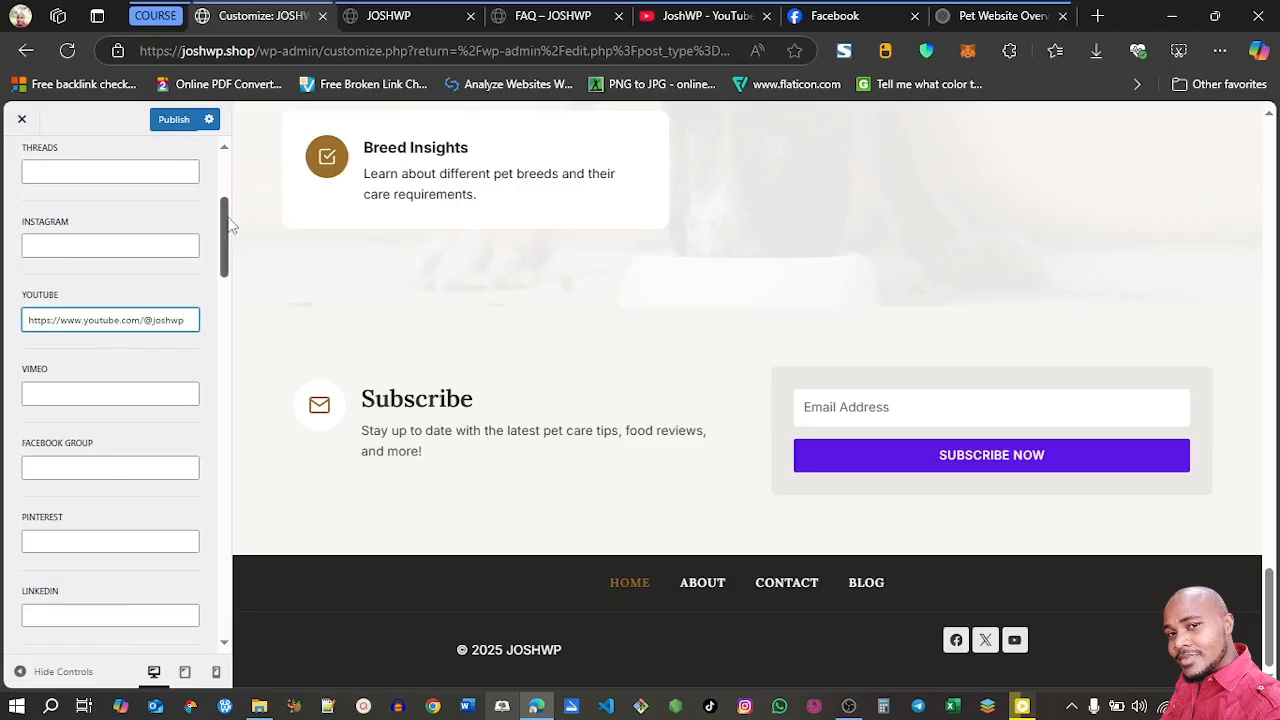
pyautogui.moveTo(228, 226); pyautogui.dragTo(226, 176)
pyautogui.click(175, 121)
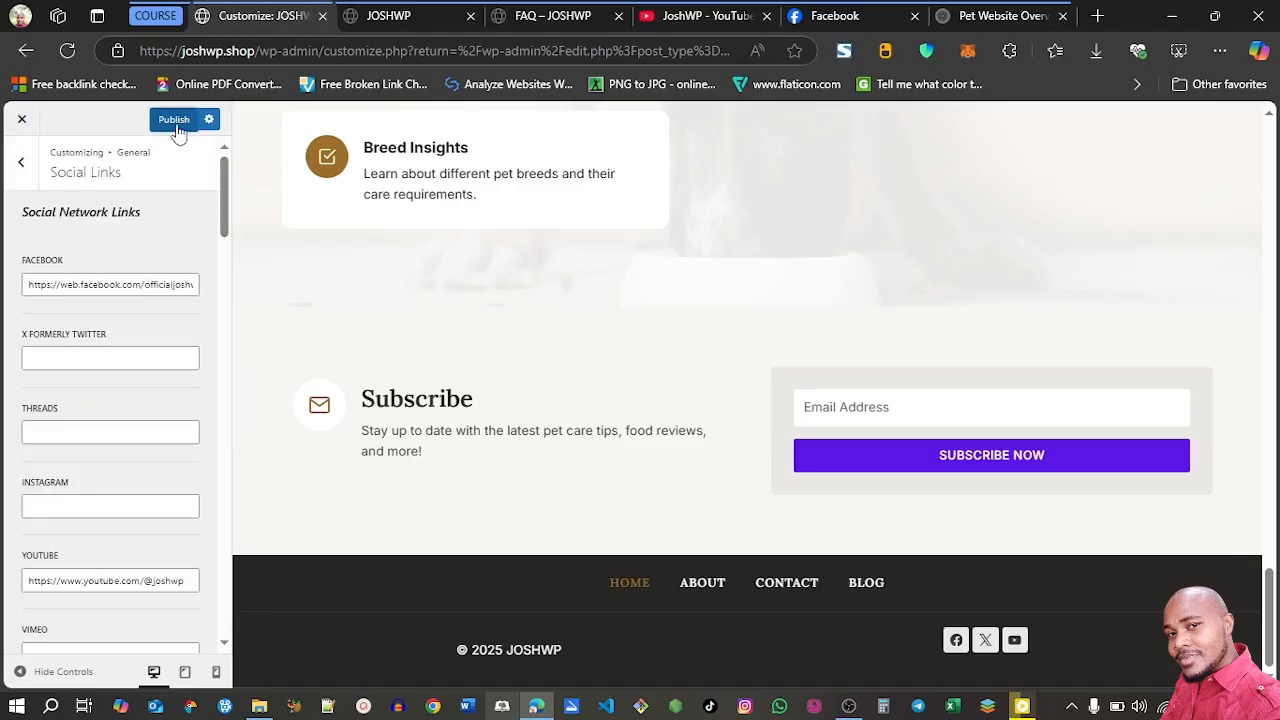
# Enable Lightbox, Load Google Fonts Locally, CSS Preload and Optimized Group Block in the general Performance settings
pyautogui.click(21, 161)
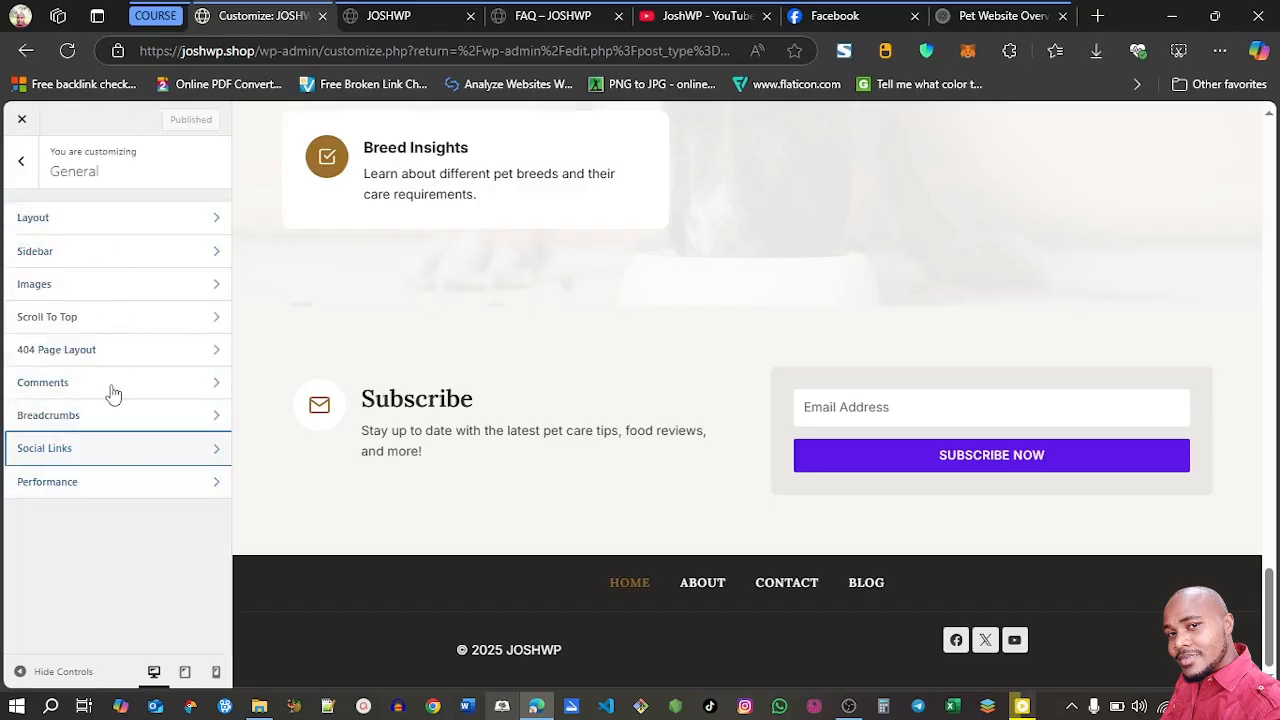
pyautogui.click(103, 492)
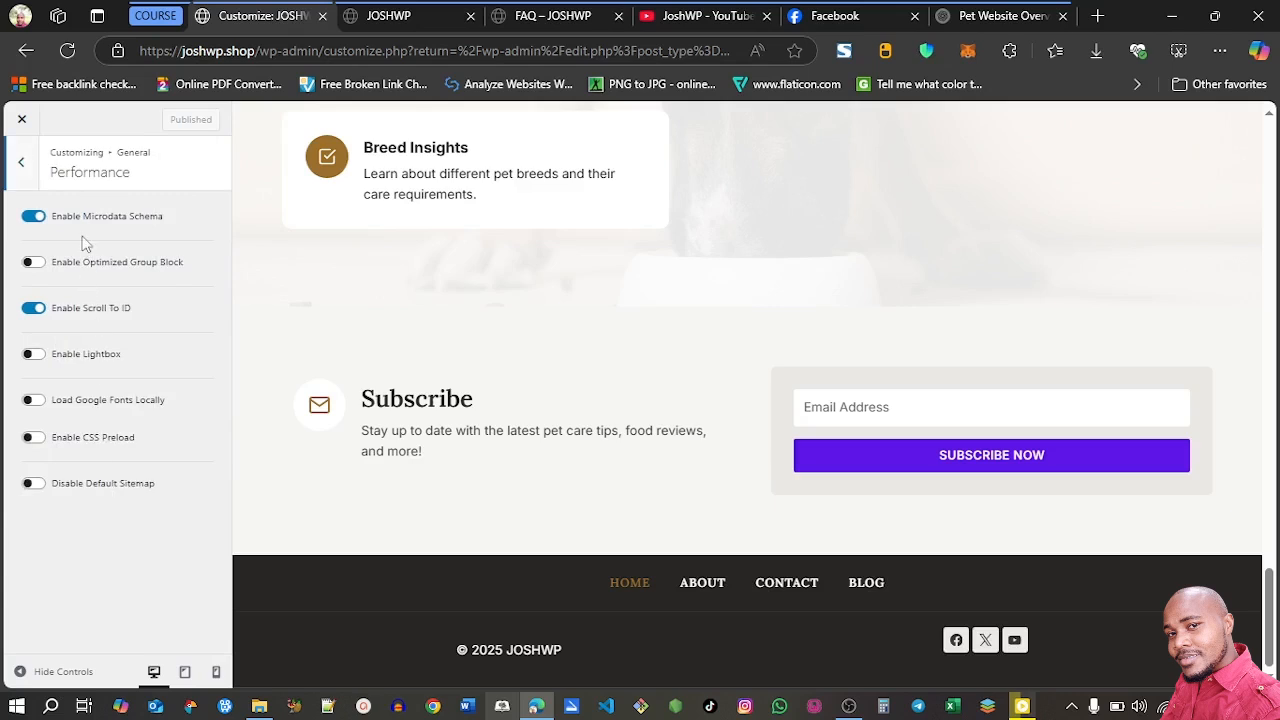
pyautogui.click(31, 354)
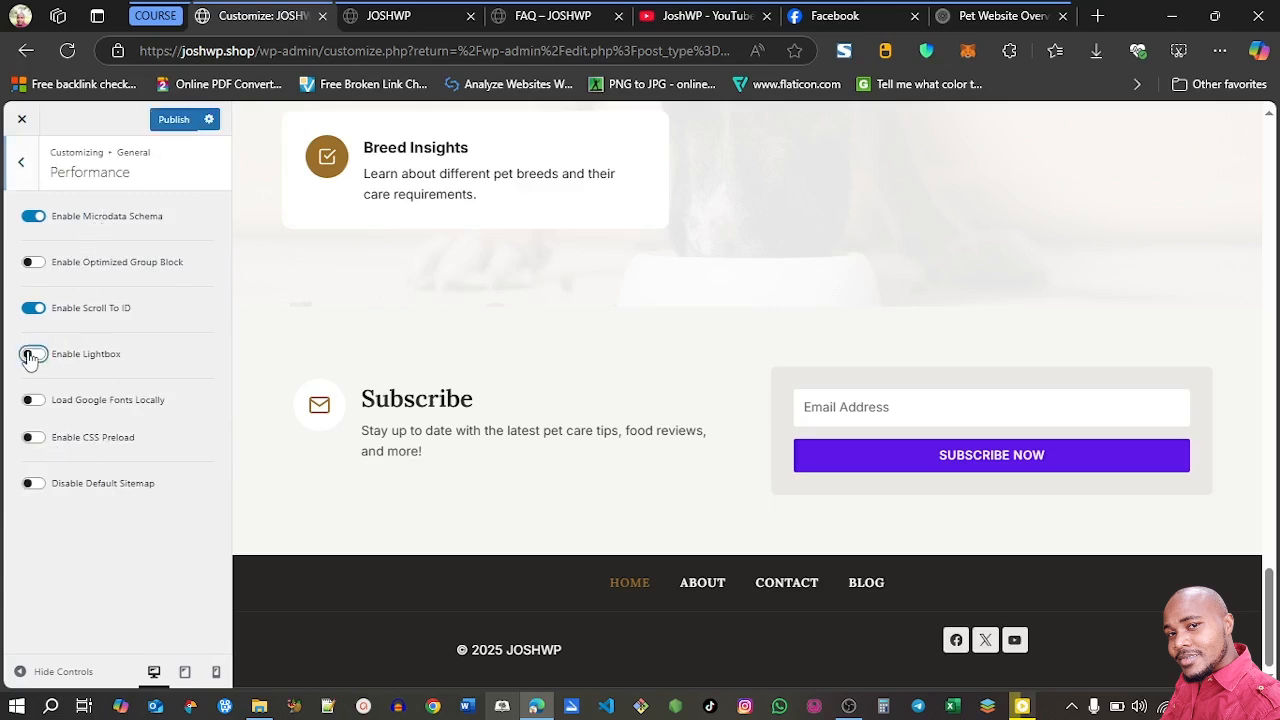
pyautogui.click(31, 401)
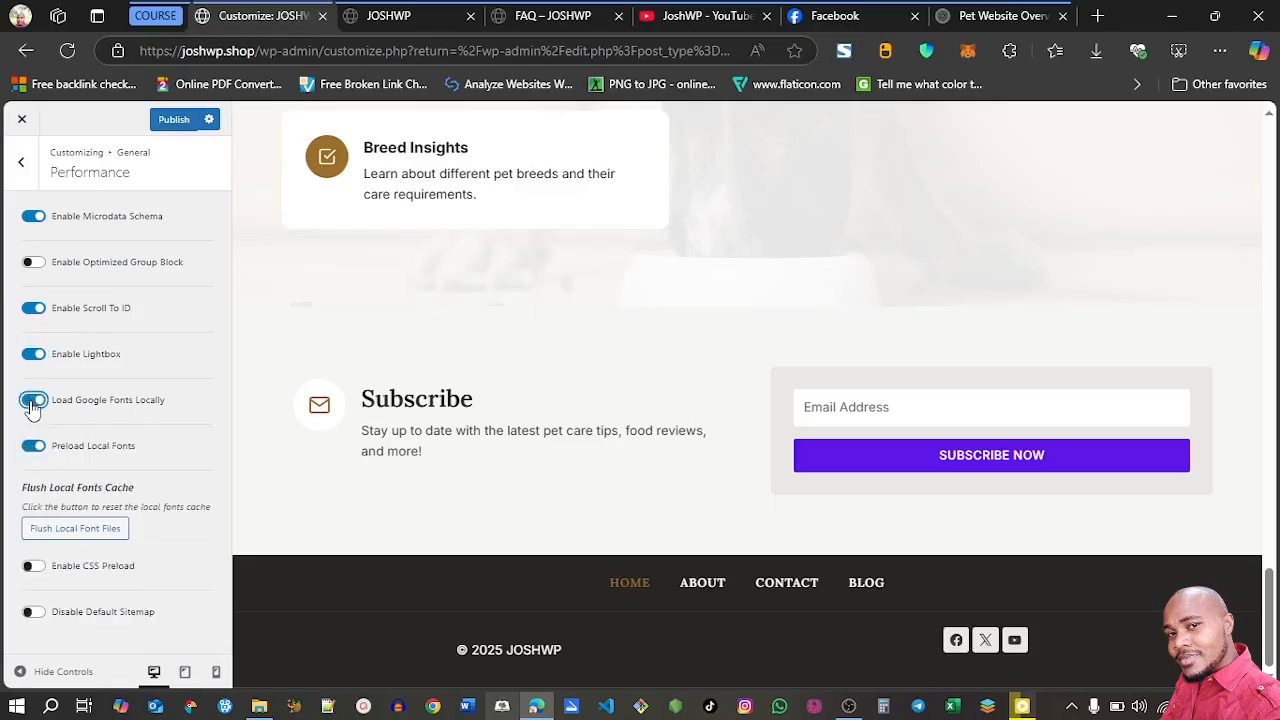
pyautogui.click(40, 568)
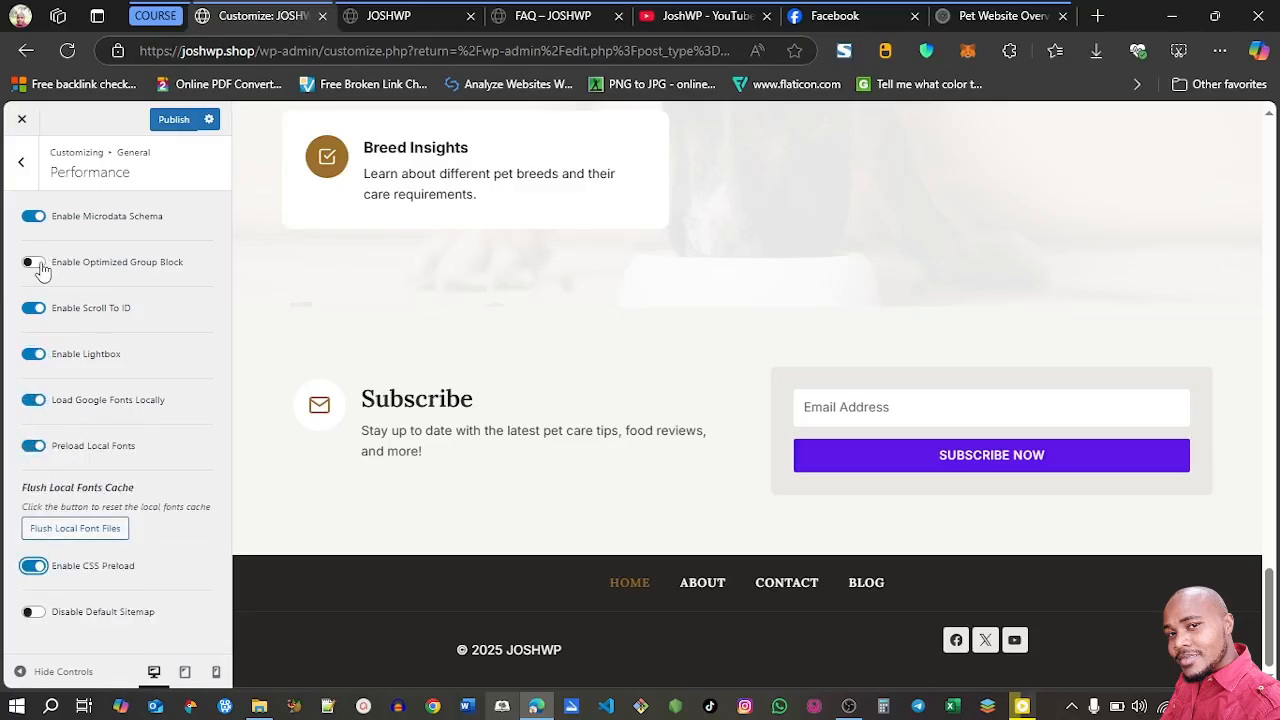
pyautogui.click(40, 268)
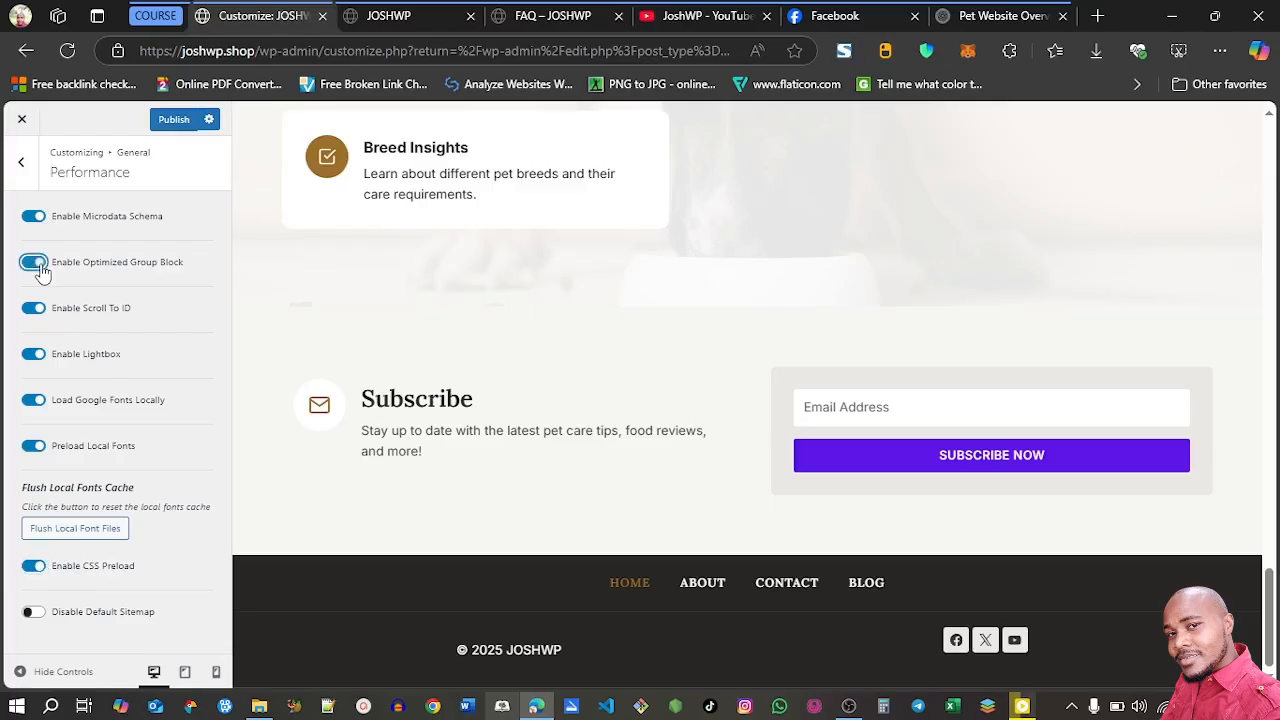
# Enable Scroll To Top in the general settings and choose the bold chevron as its icon
pyautogui.click(22, 163)
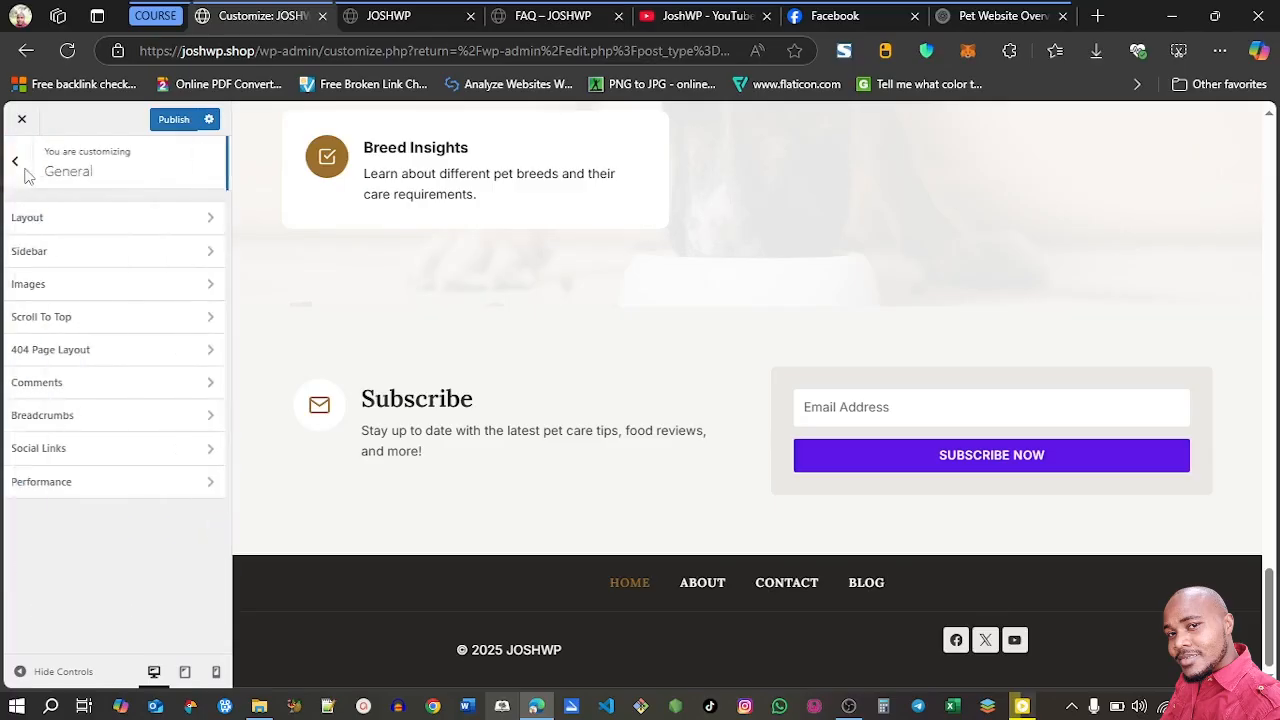
pyautogui.click(107, 320)
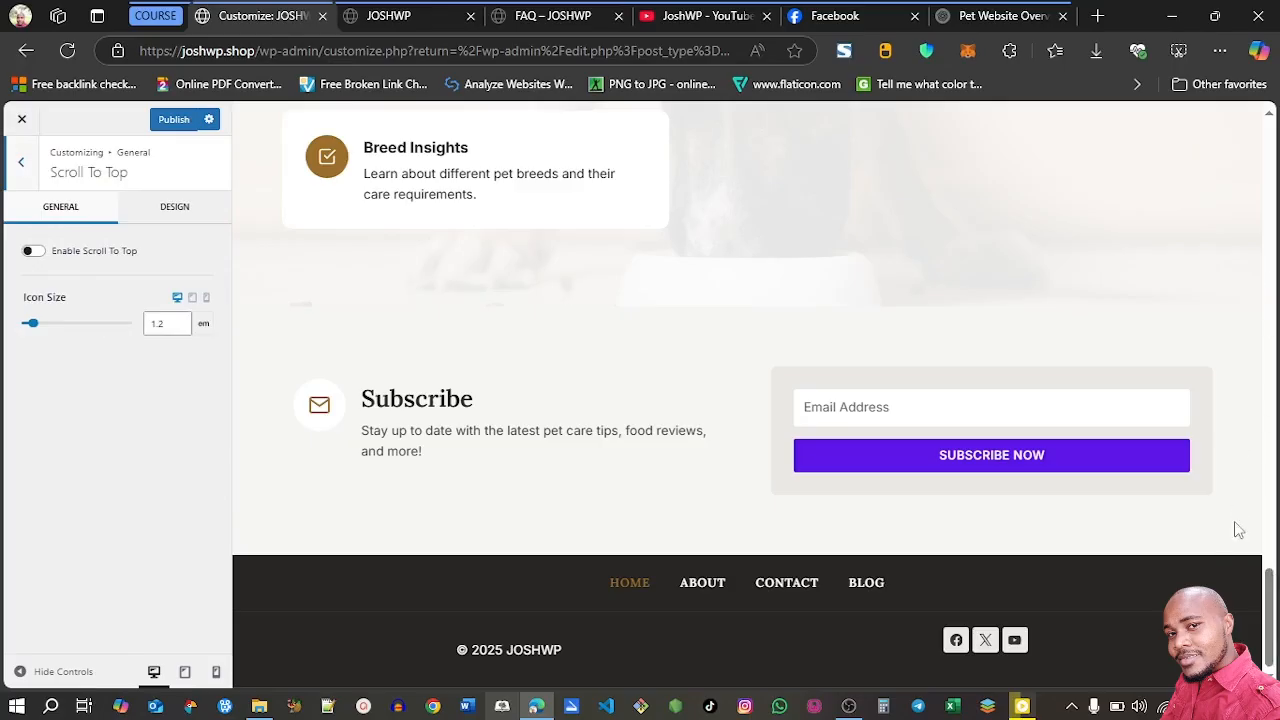
pyautogui.click(33, 252)
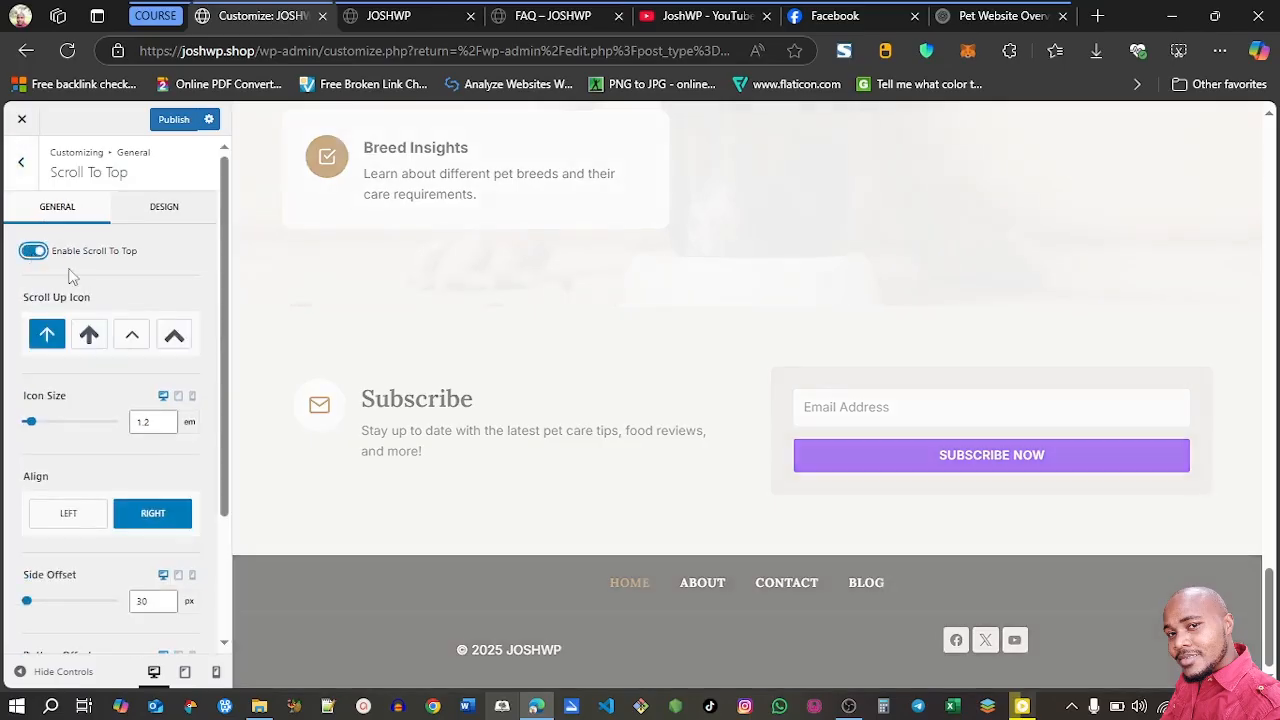
pyautogui.click(174, 337)
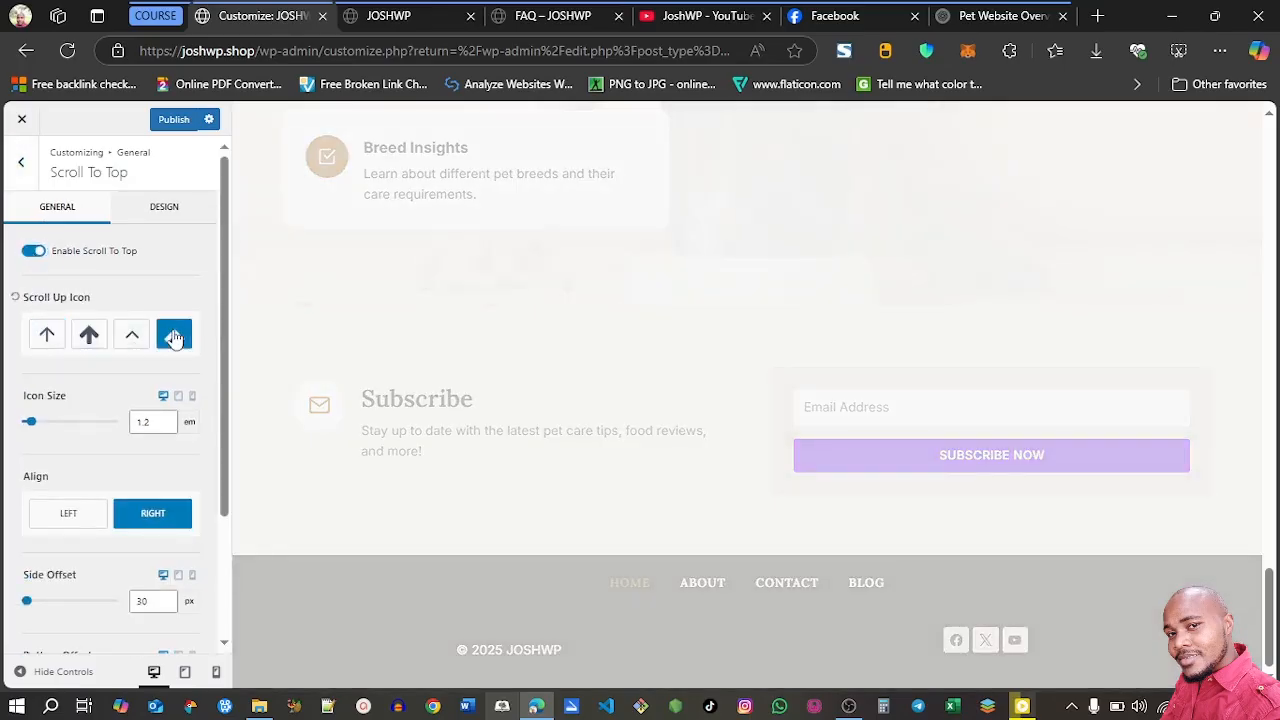
# Give the scroll-to-top button the palette colour F6F5F4 initially and the light grey palette colour on hover, and test the button in the preview
pyautogui.click(161, 213)
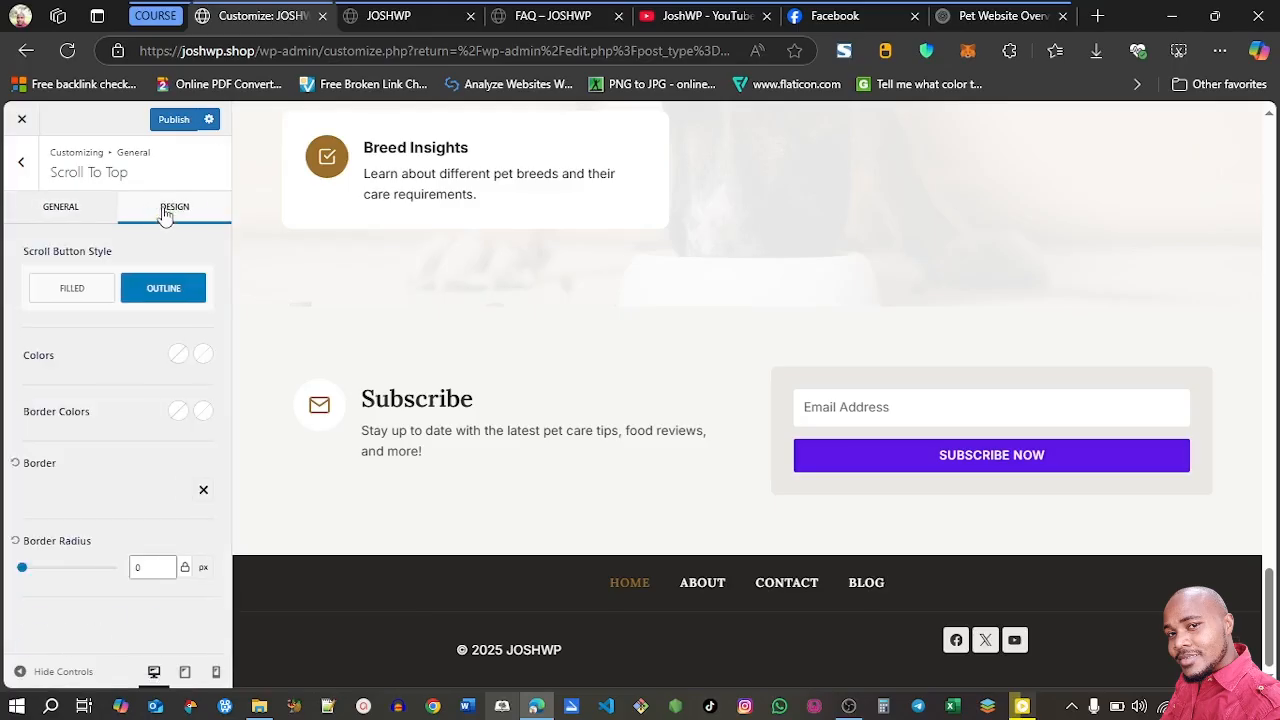
pyautogui.click(165, 357)
pyautogui.click(185, 552)
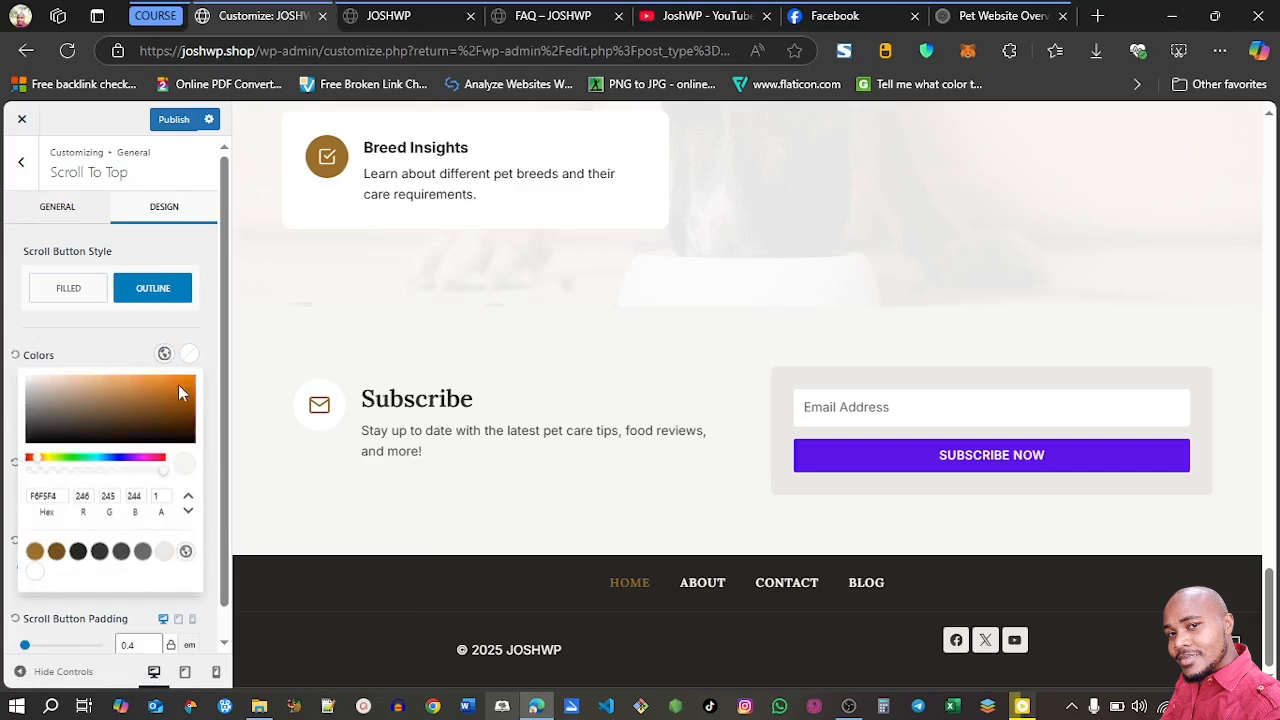
pyautogui.click(189, 354)
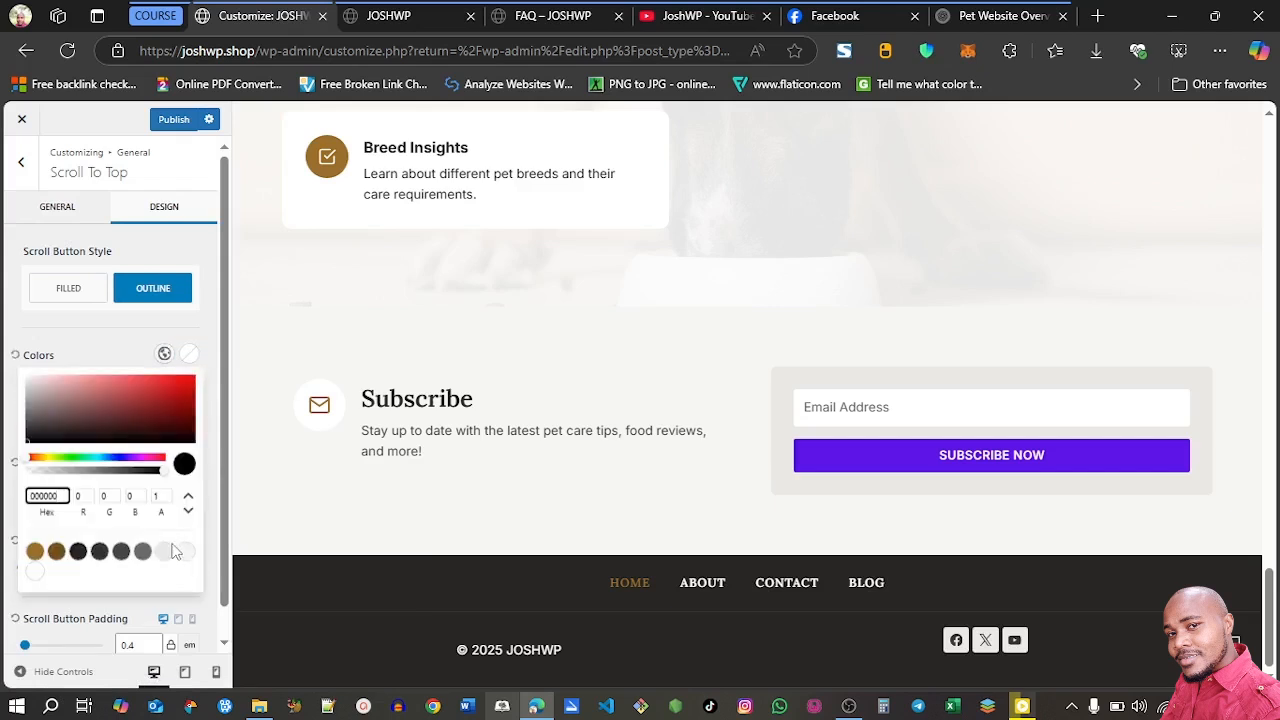
pyautogui.click(165, 552)
pyautogui.click(118, 357)
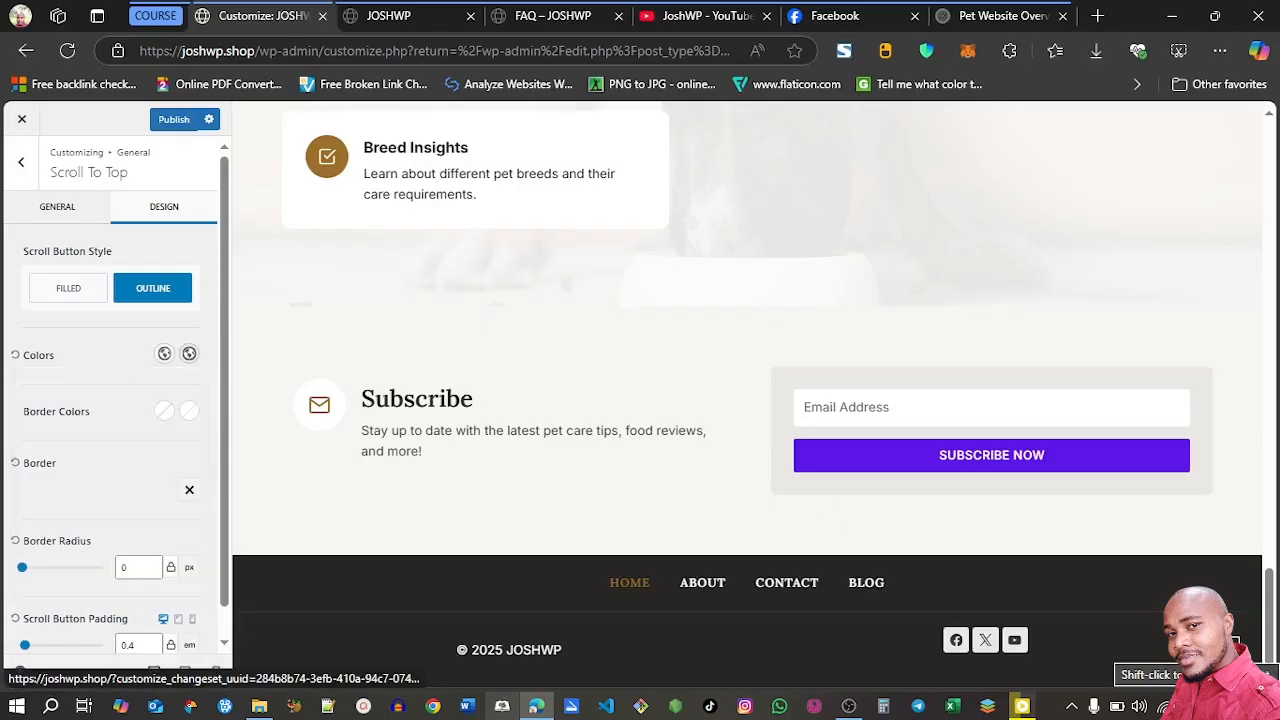
pyautogui.click(1234, 641)
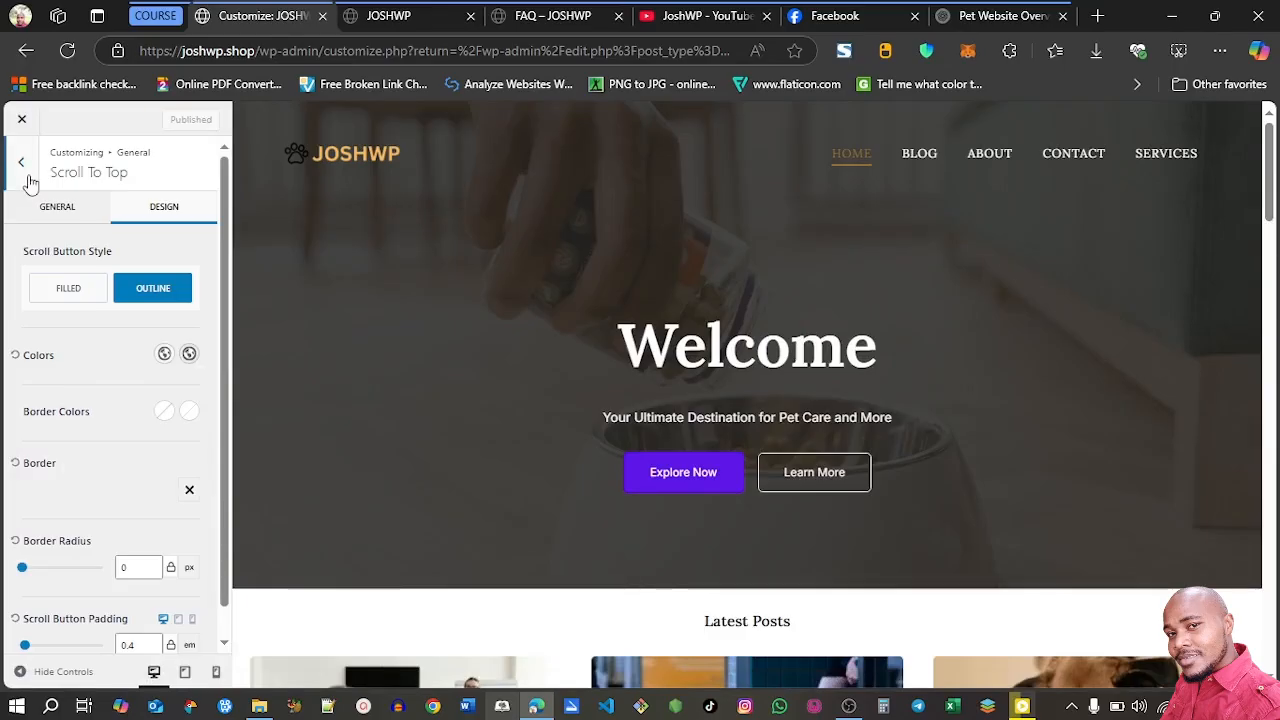
# Set the desktop border radius to 10 px in the general Images settings and check the post images in the preview
pyautogui.click(29, 177)
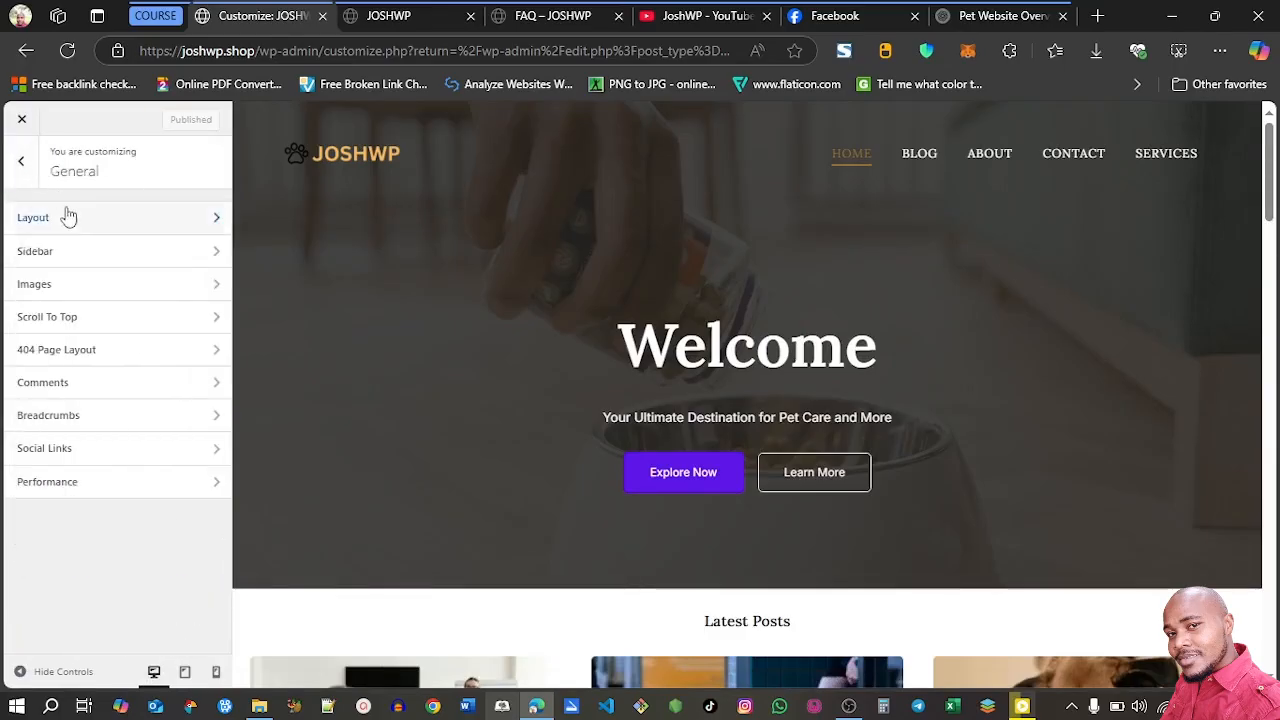
pyautogui.click(80, 288)
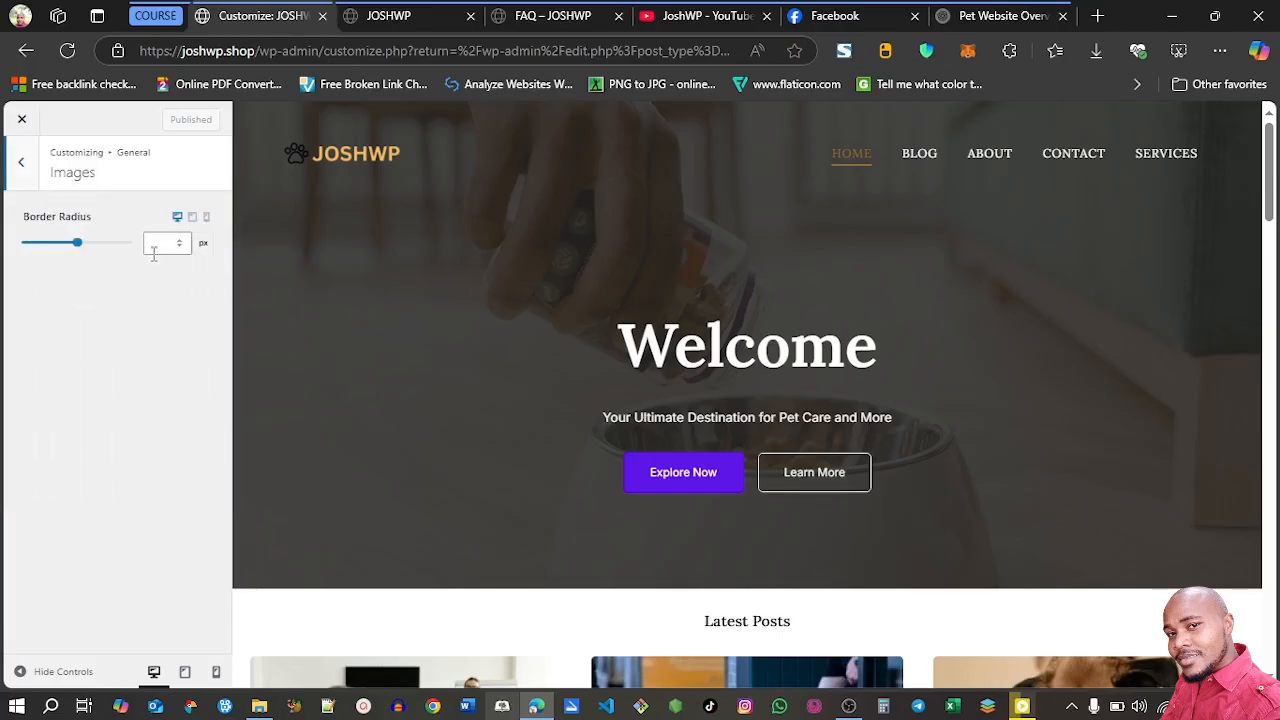
pyautogui.click(152, 245)
pyautogui.write('10')
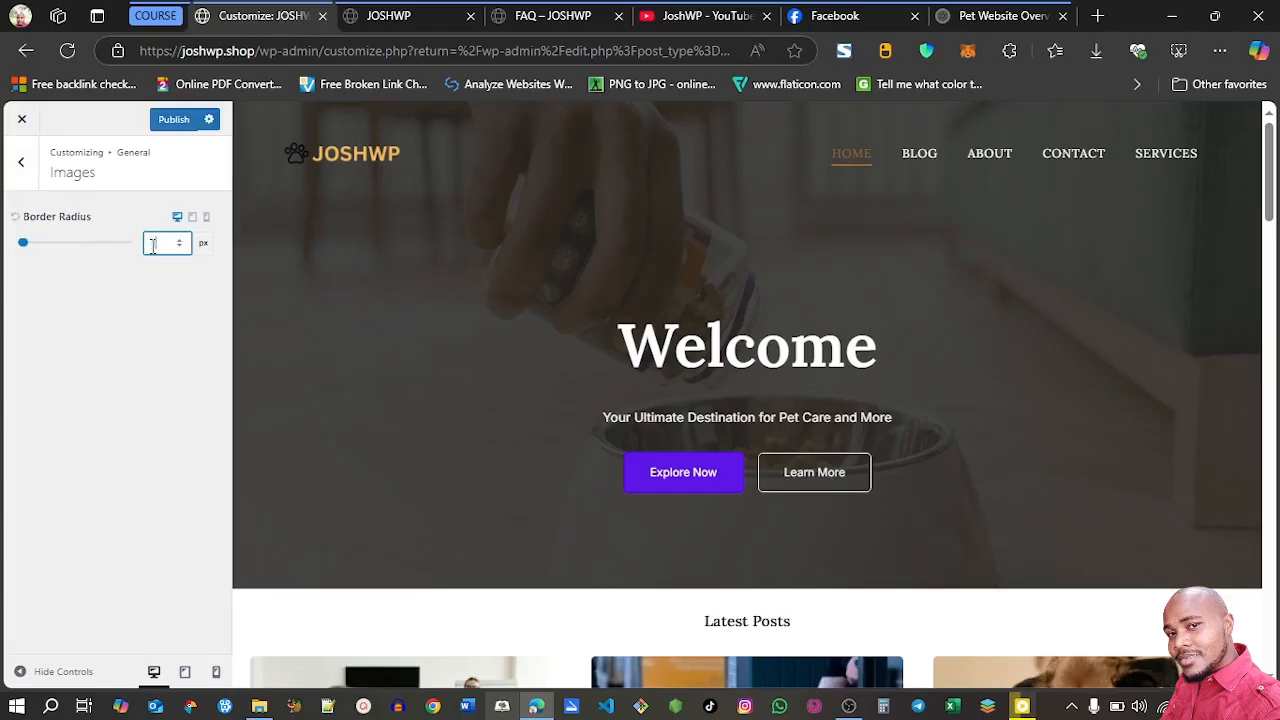
pyautogui.scroll(-3, 720, 415)
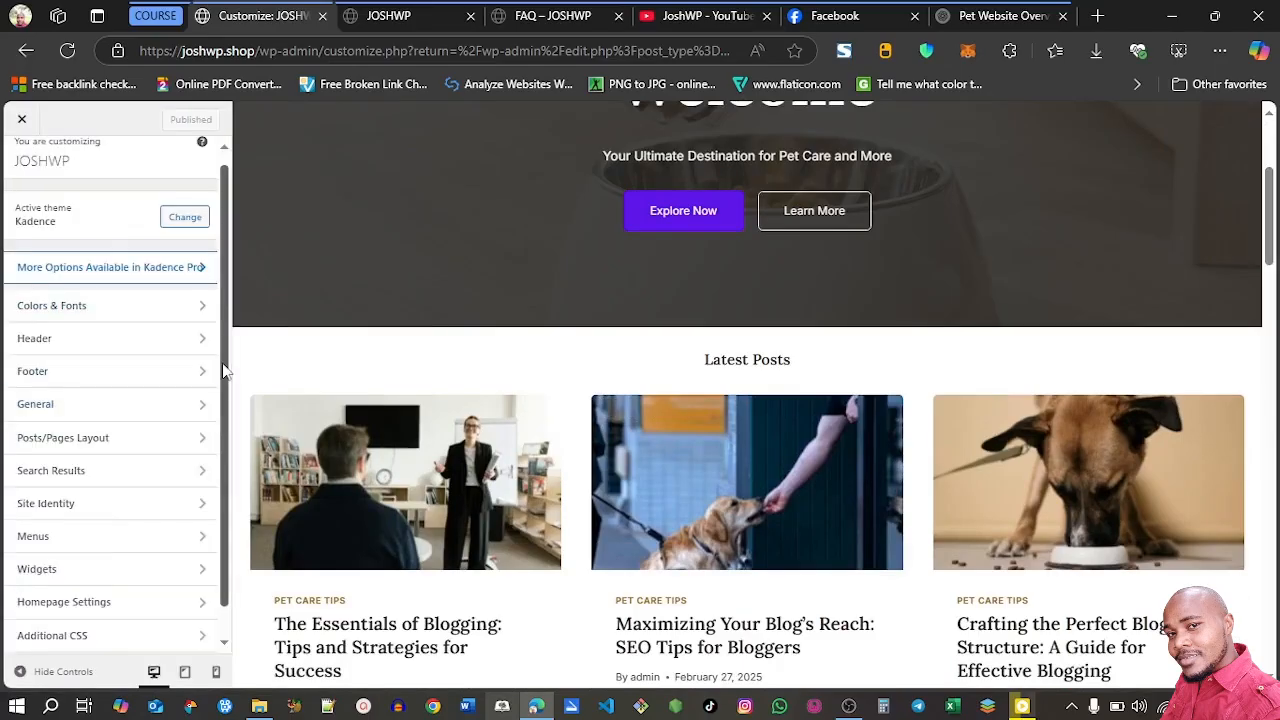
# Set the orange paw image from the media library as the site icon without cropping, and publish the change
pyautogui.moveTo(223, 366); pyautogui.dragTo(225, 404)
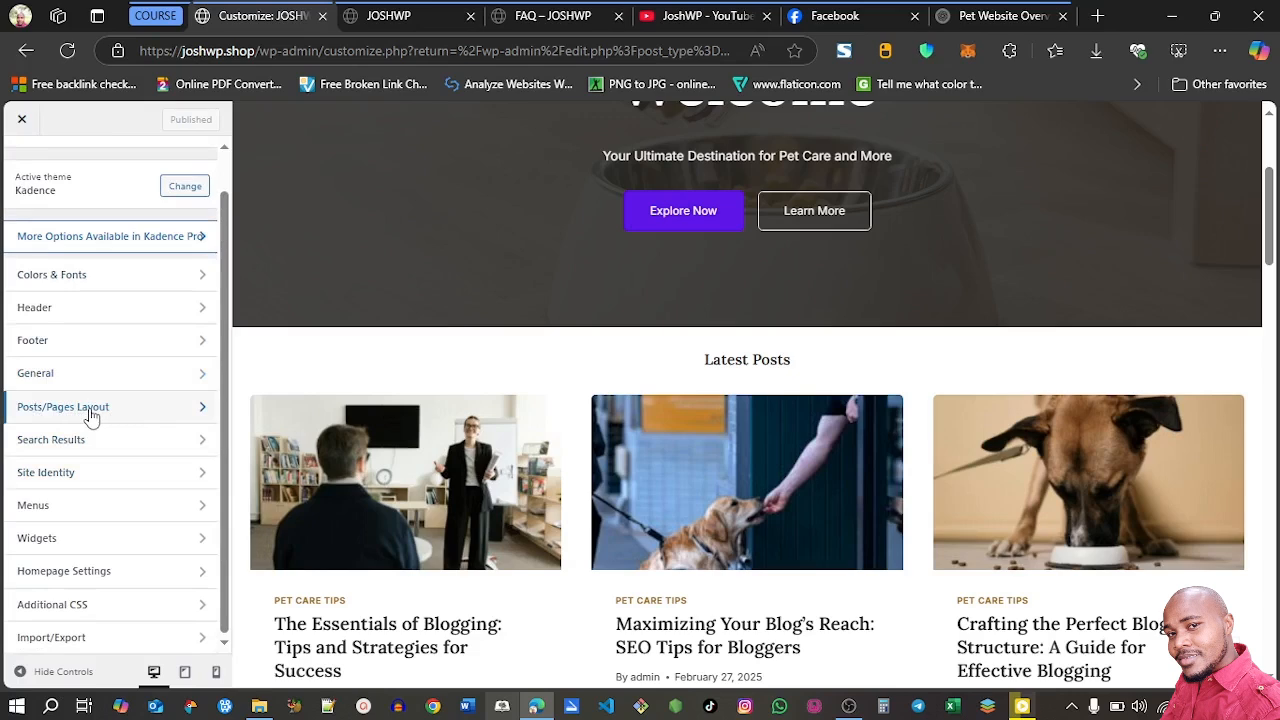
pyautogui.click(103, 480)
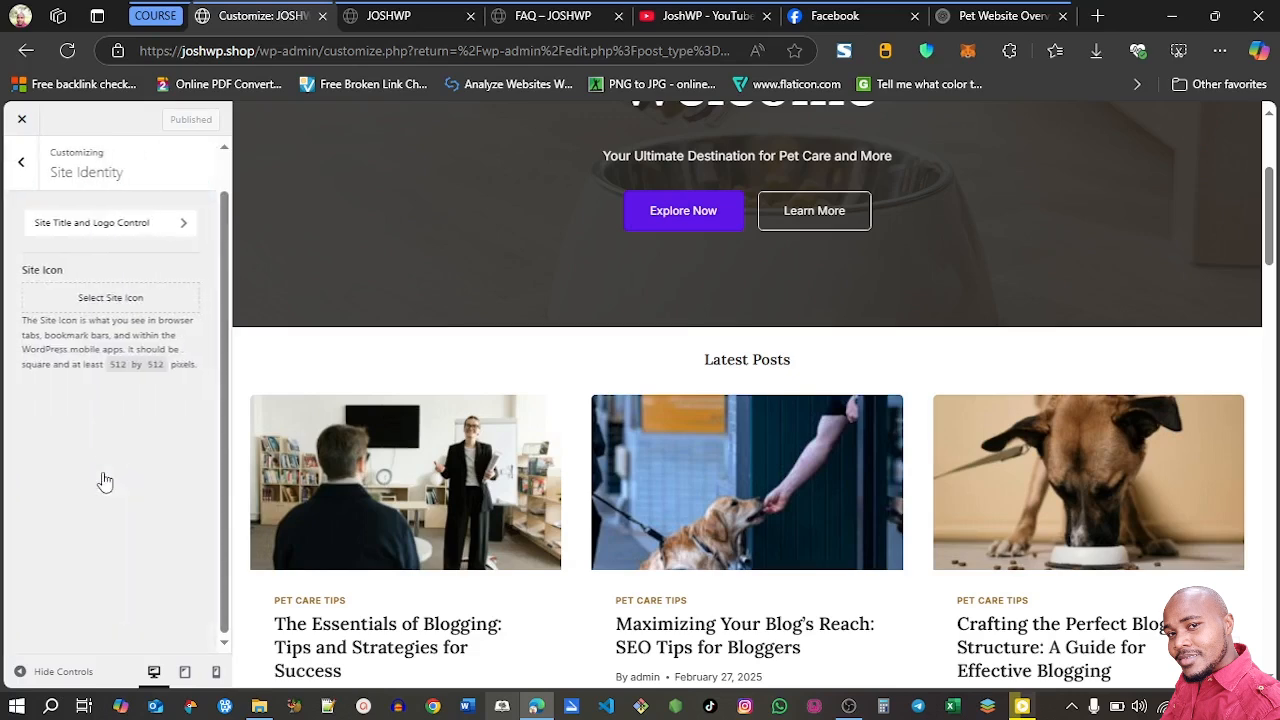
pyautogui.click(117, 299)
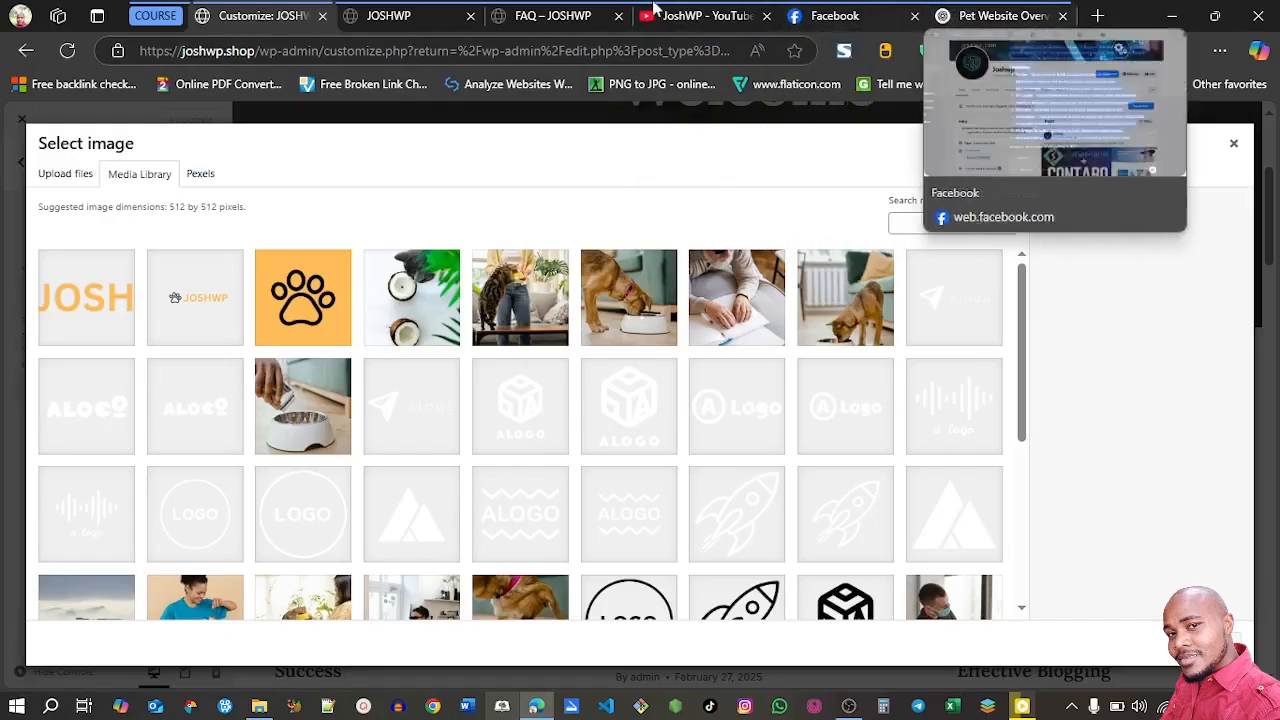
pyautogui.click(298, 305)
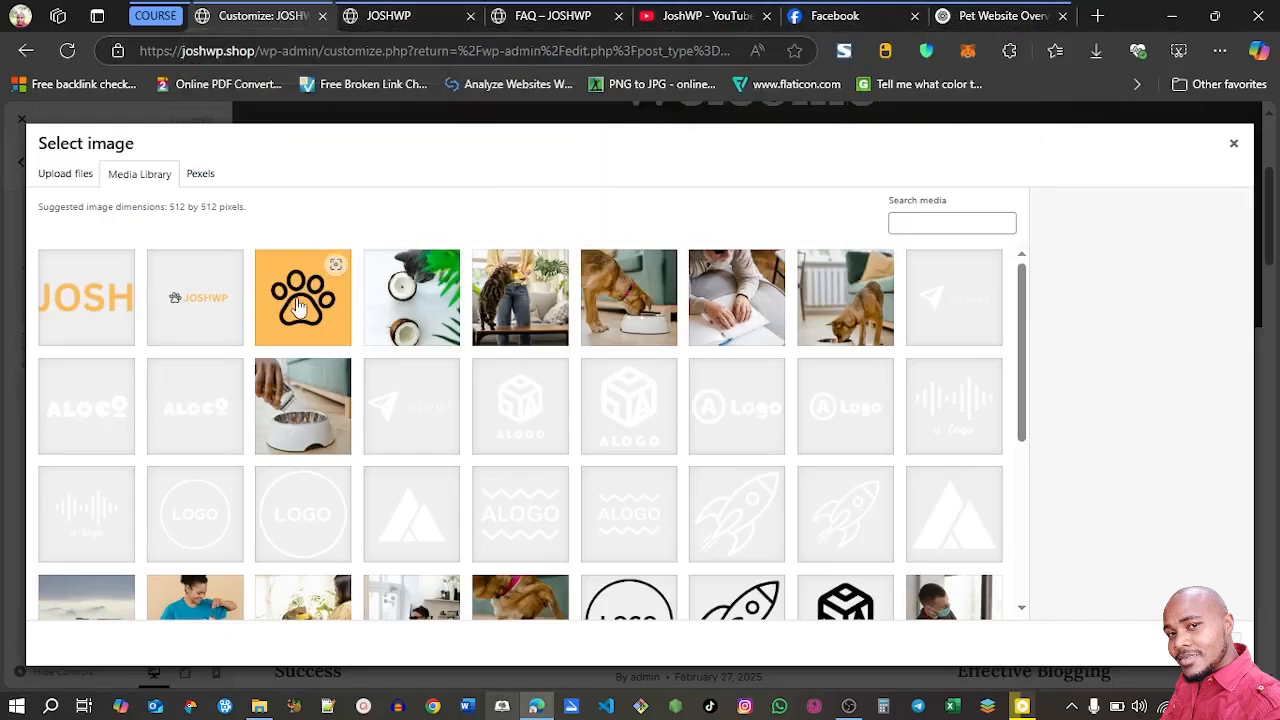
pyautogui.click(1212, 640)
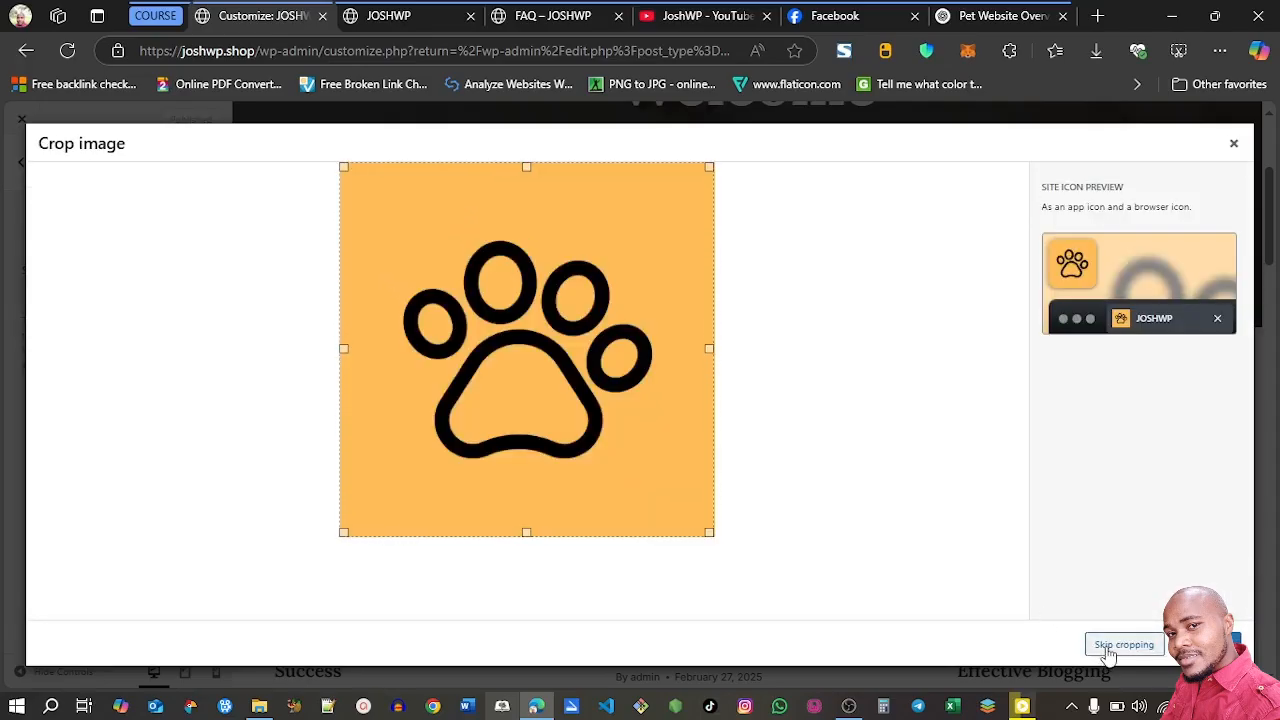
pyautogui.click(1120, 645)
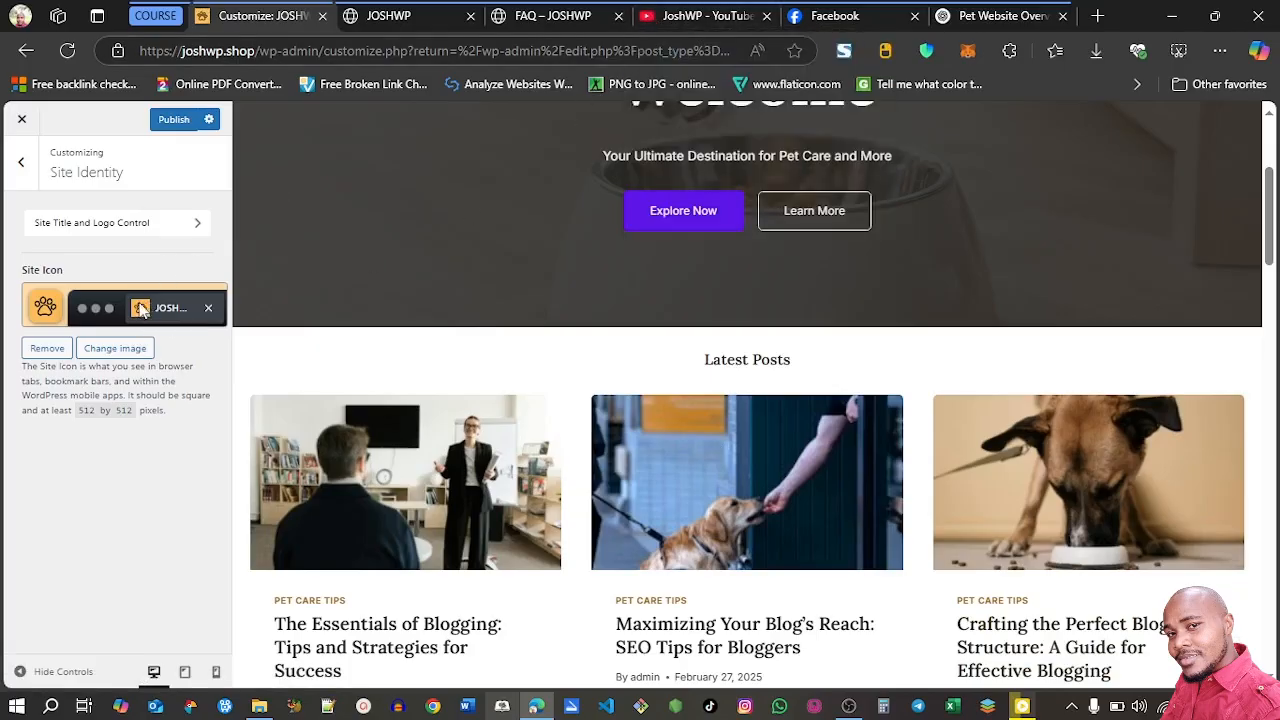
pyautogui.click(169, 120)
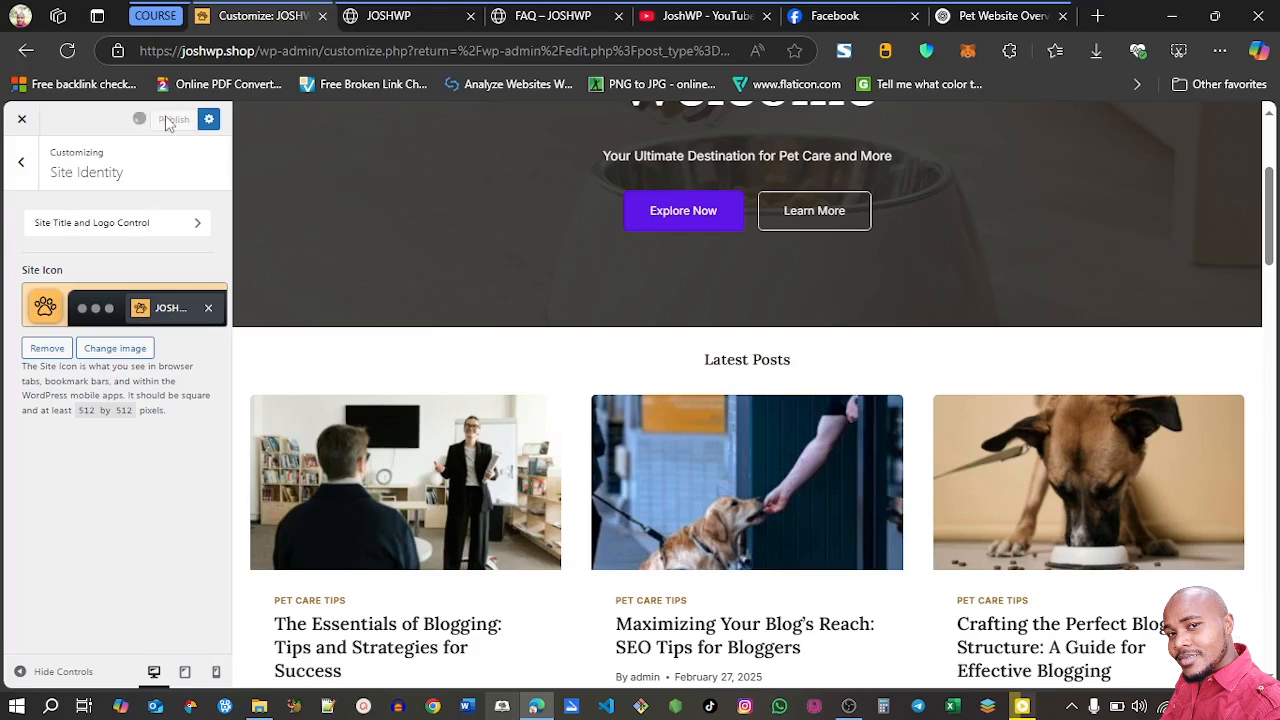
# Turn off Show Page Title in the Page Layout settings, review the other page layout options, and publish the change
pyautogui.click(20, 161)
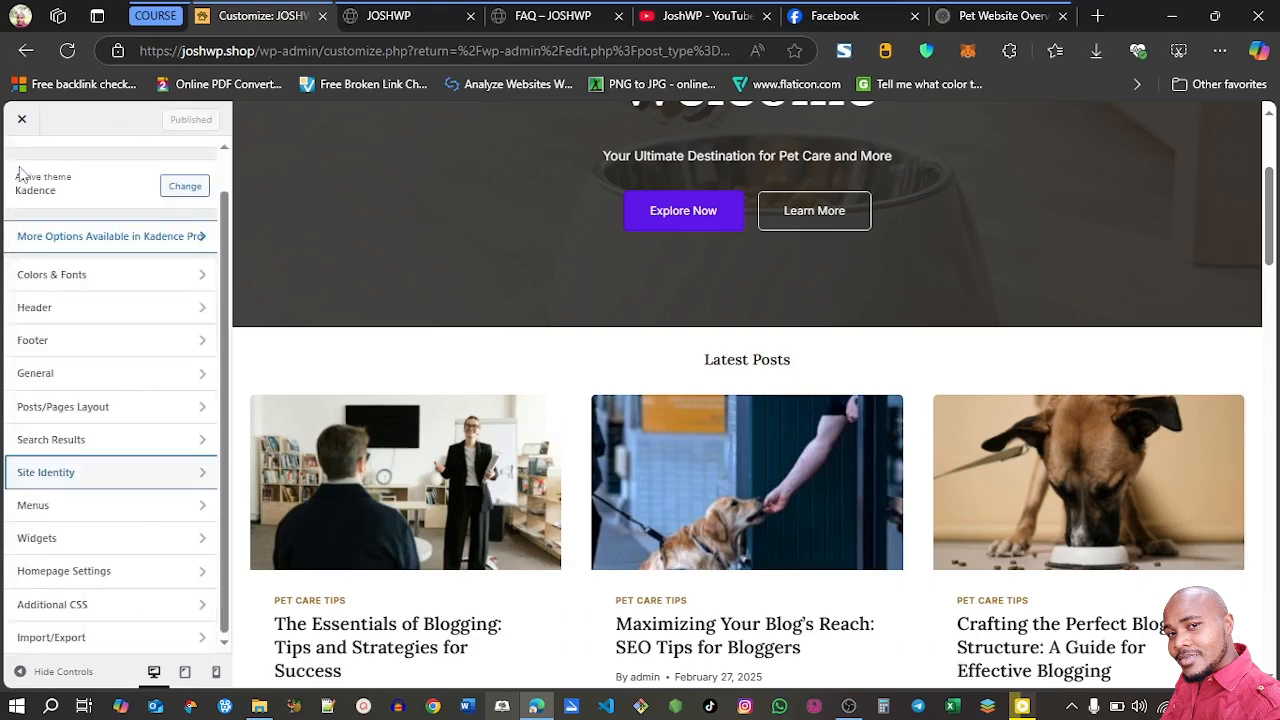
pyautogui.click(104, 415)
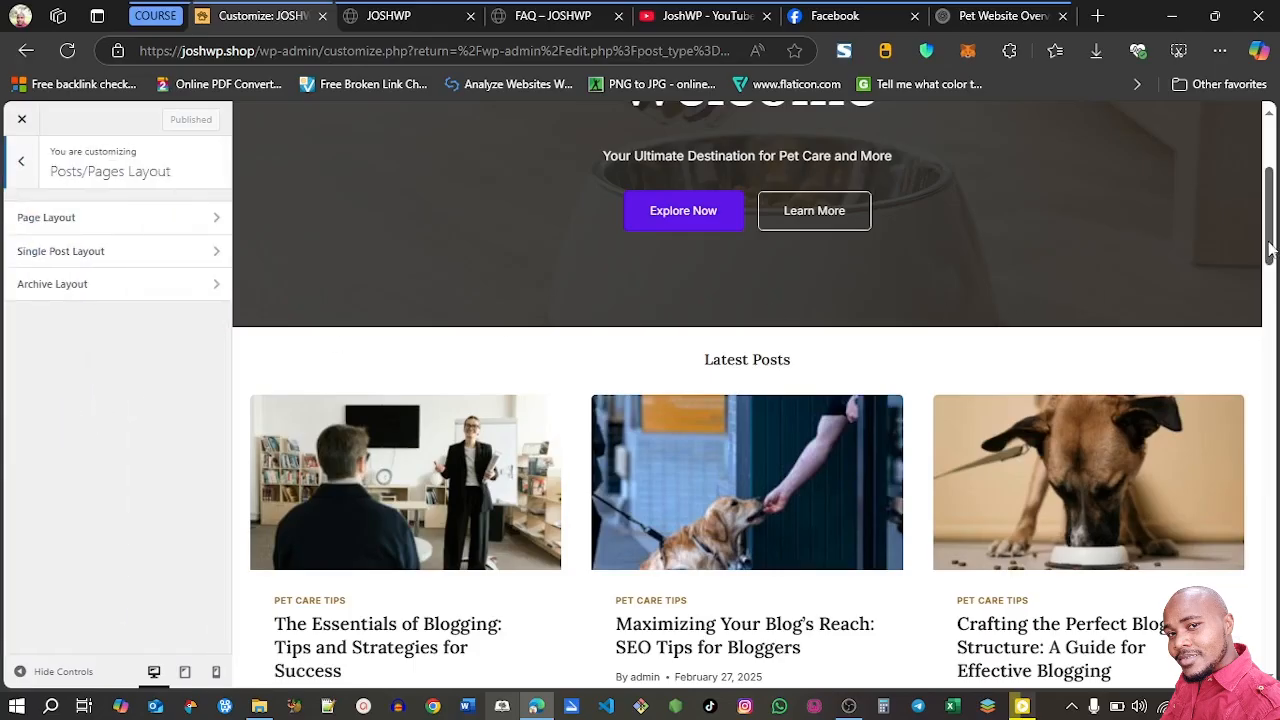
pyautogui.moveTo(1270, 248); pyautogui.dragTo(1270, 200)
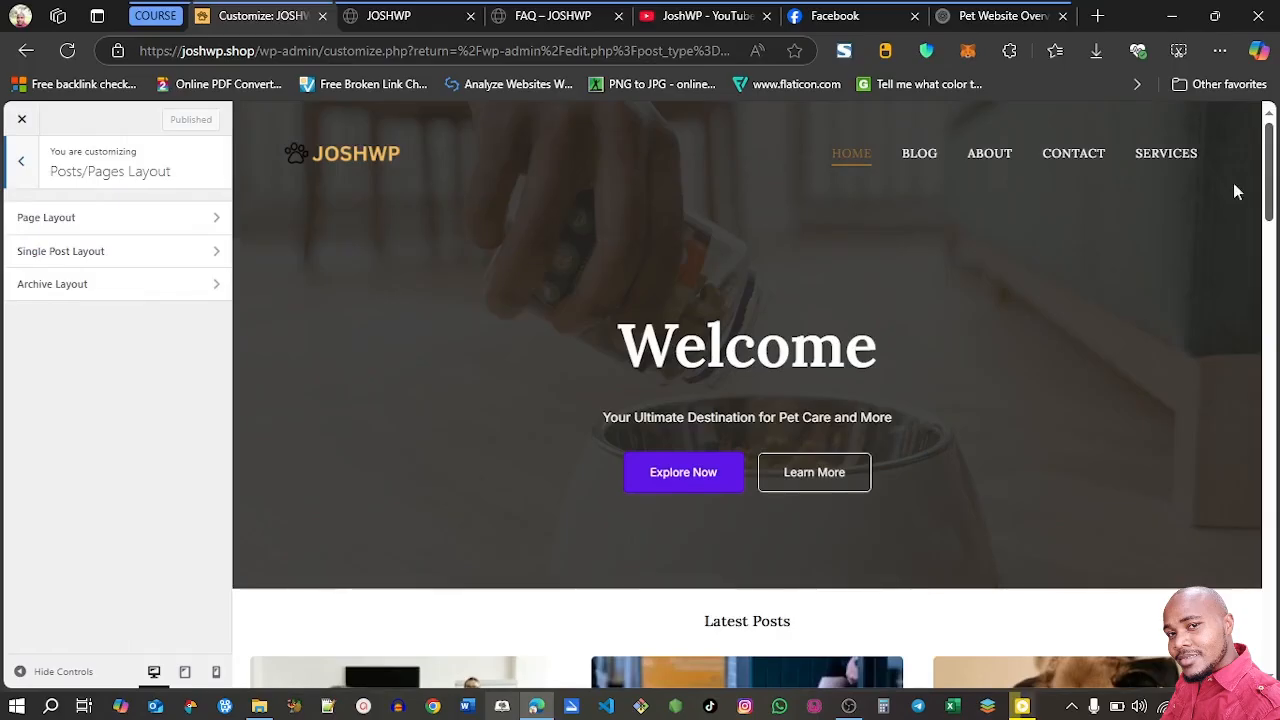
pyautogui.click(163, 227)
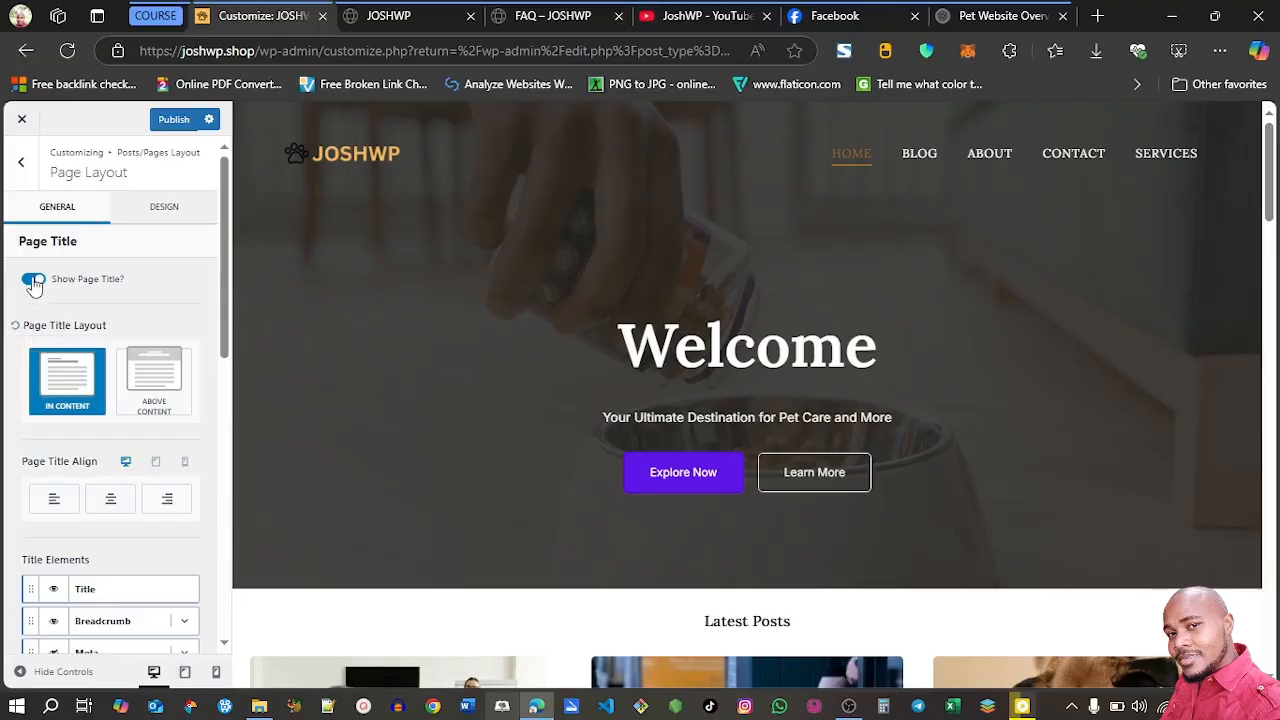
pyautogui.click(34, 281)
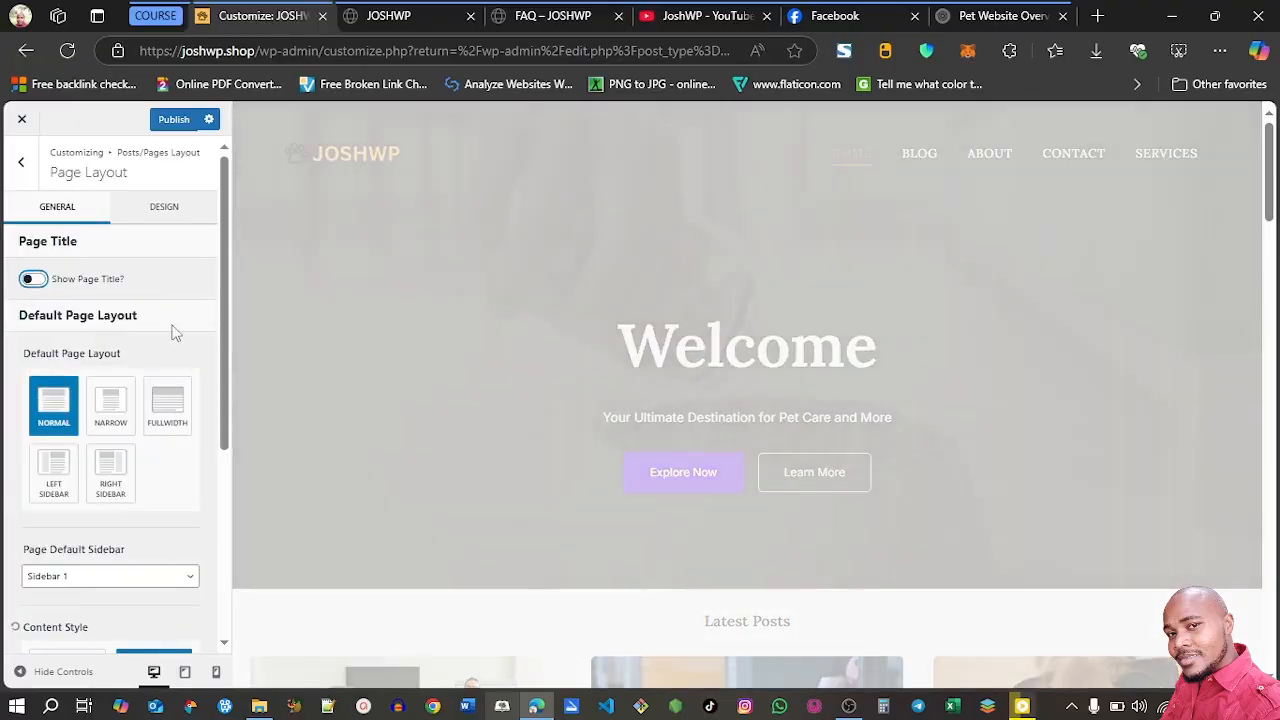
pyautogui.scroll(-1, 207, 327)
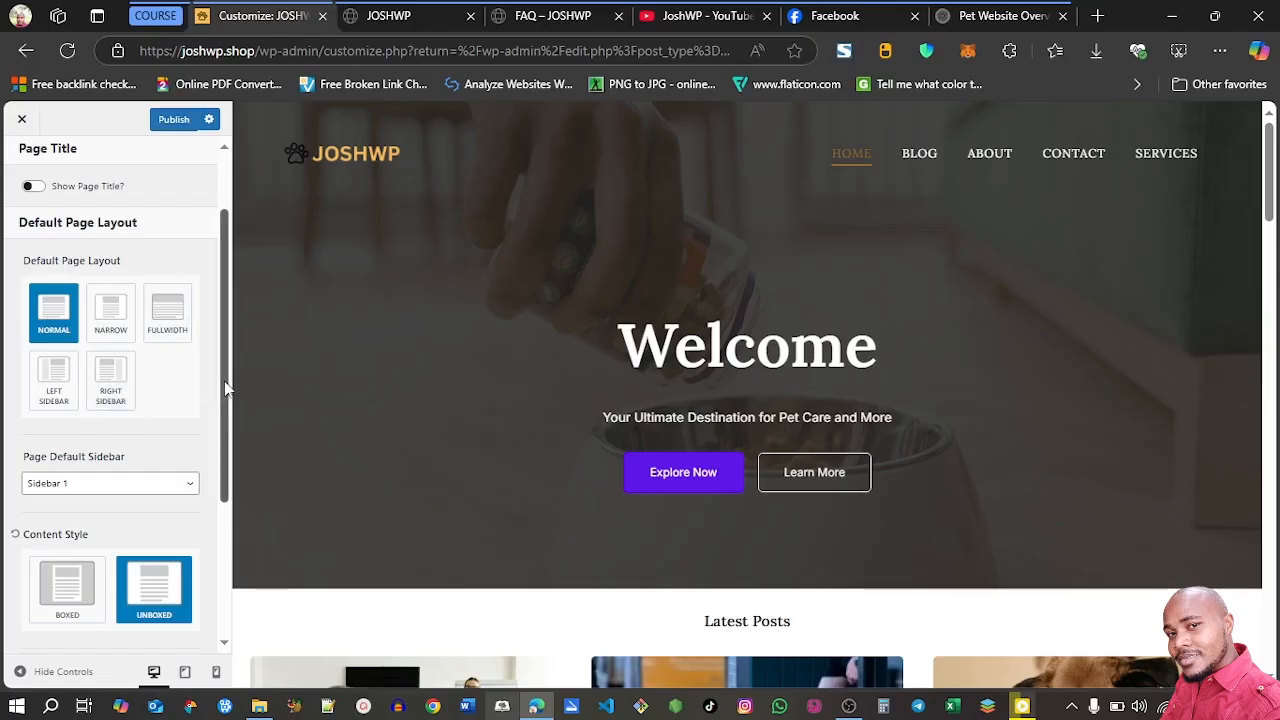
pyautogui.moveTo(226, 388); pyautogui.dragTo(228, 512)
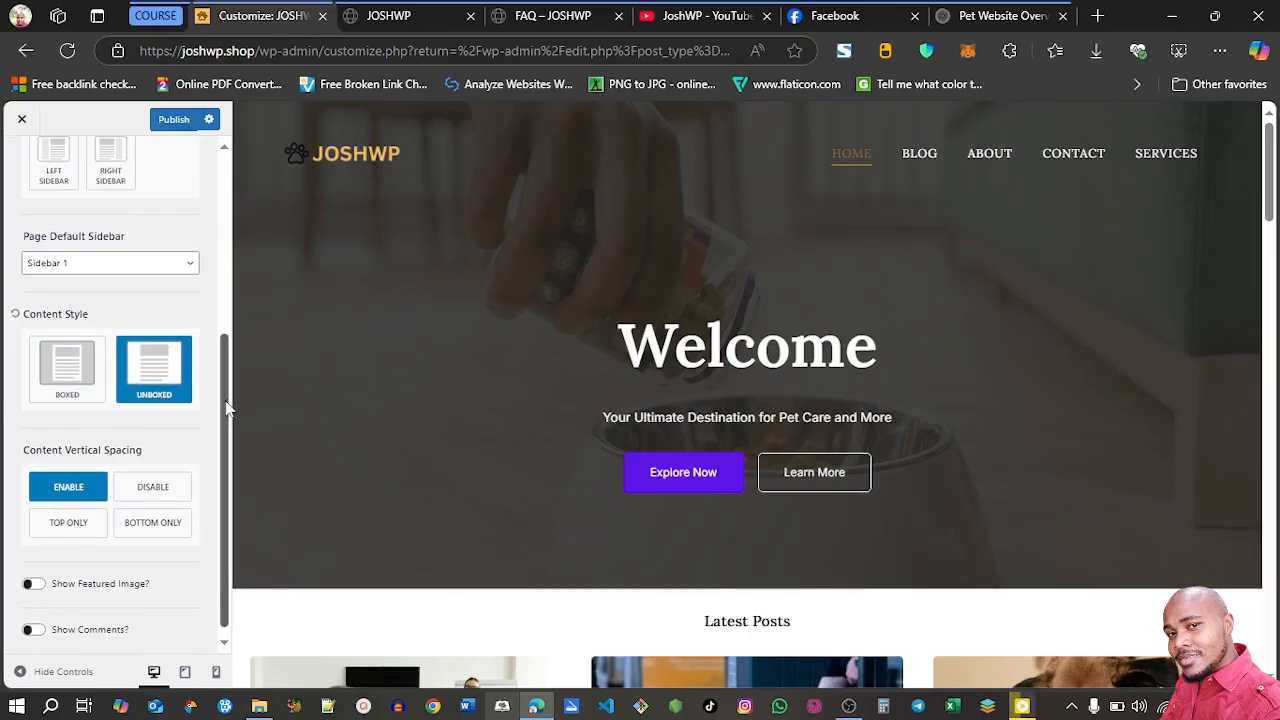
pyautogui.scroll(-1, 227, 420)
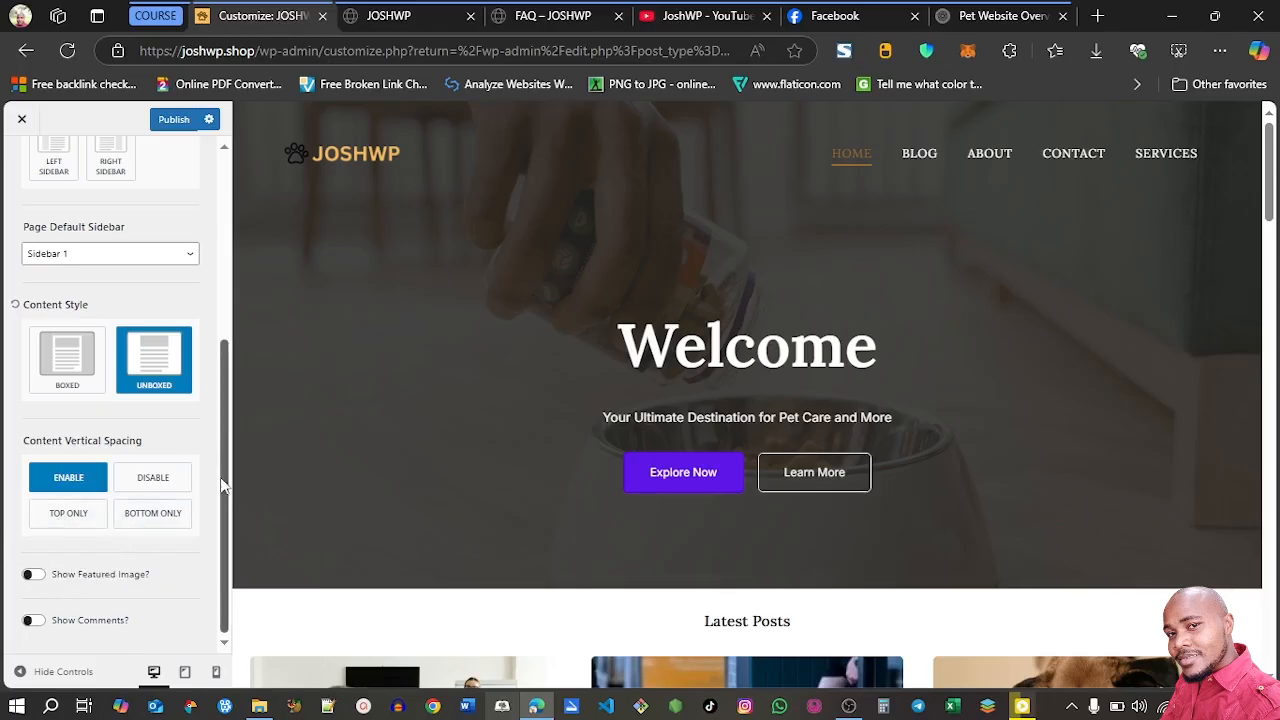
pyautogui.moveTo(222, 480); pyautogui.dragTo(222, 290)
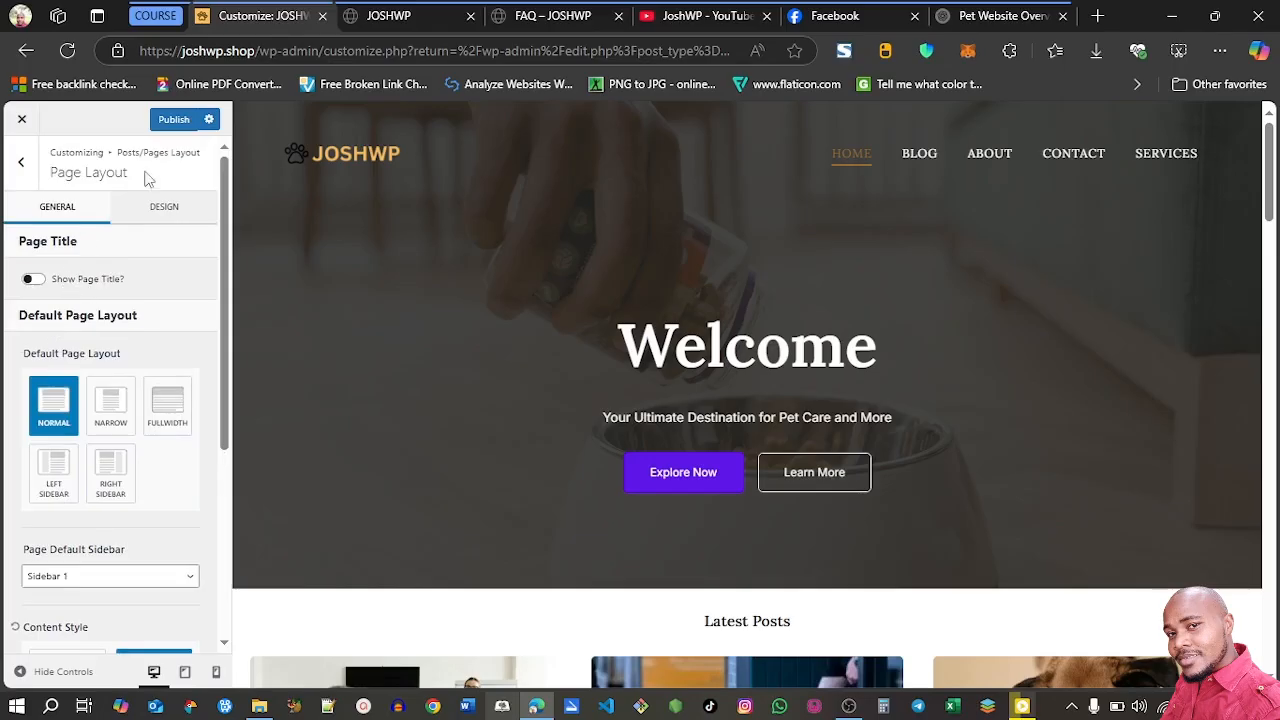
pyautogui.click(172, 120)
# Set the desktop site background in the Page Layout design settings to the palette colour F6F5F4
pyautogui.click(164, 206)
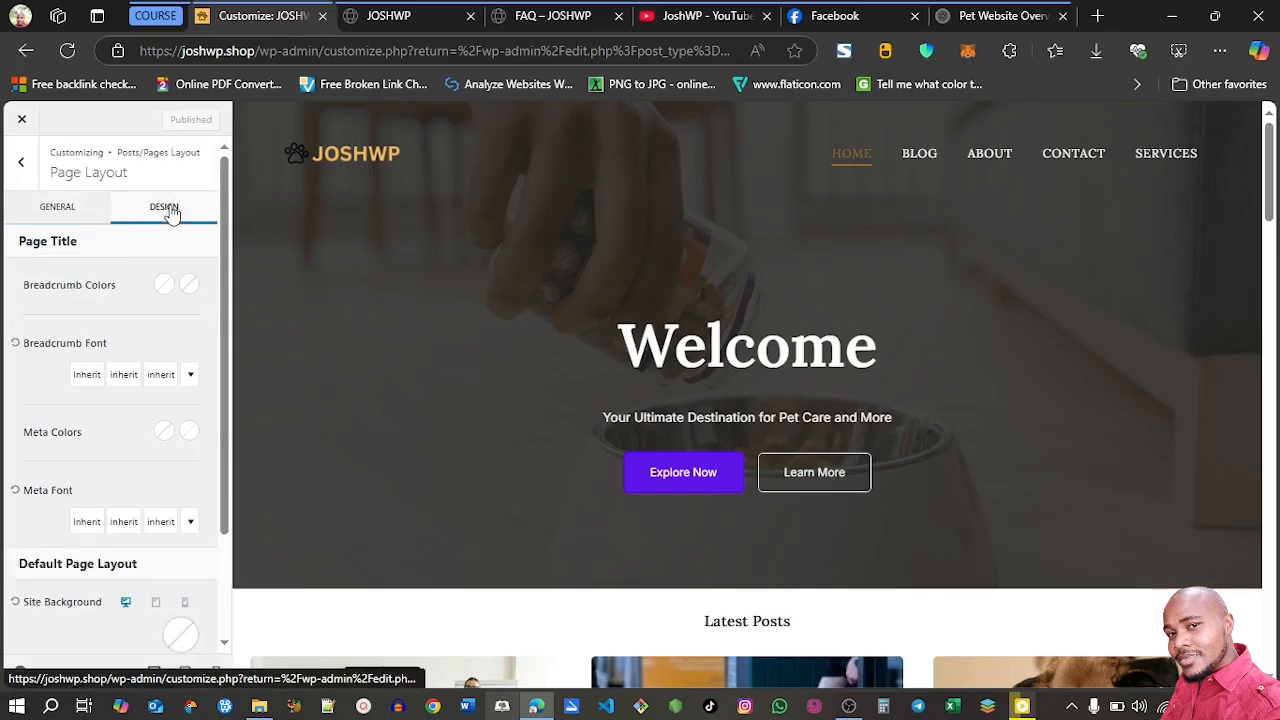
pyautogui.scroll(-2, 222, 232)
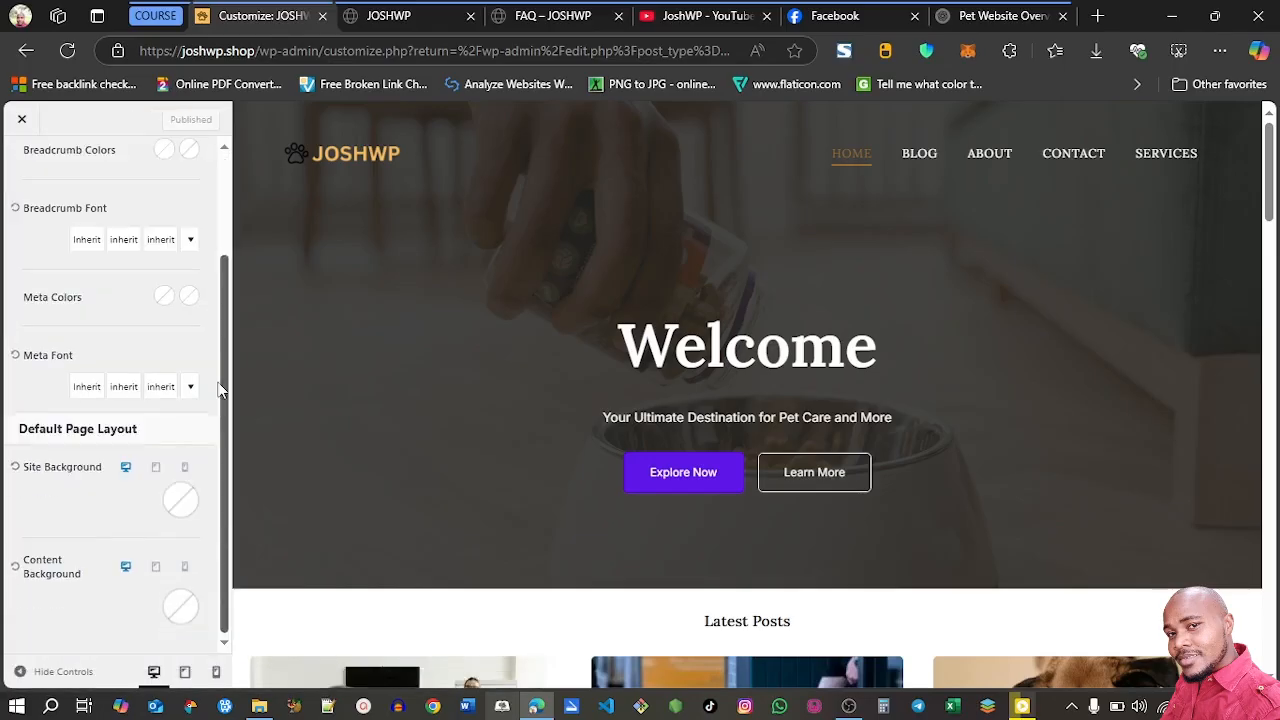
pyautogui.click(179, 501)
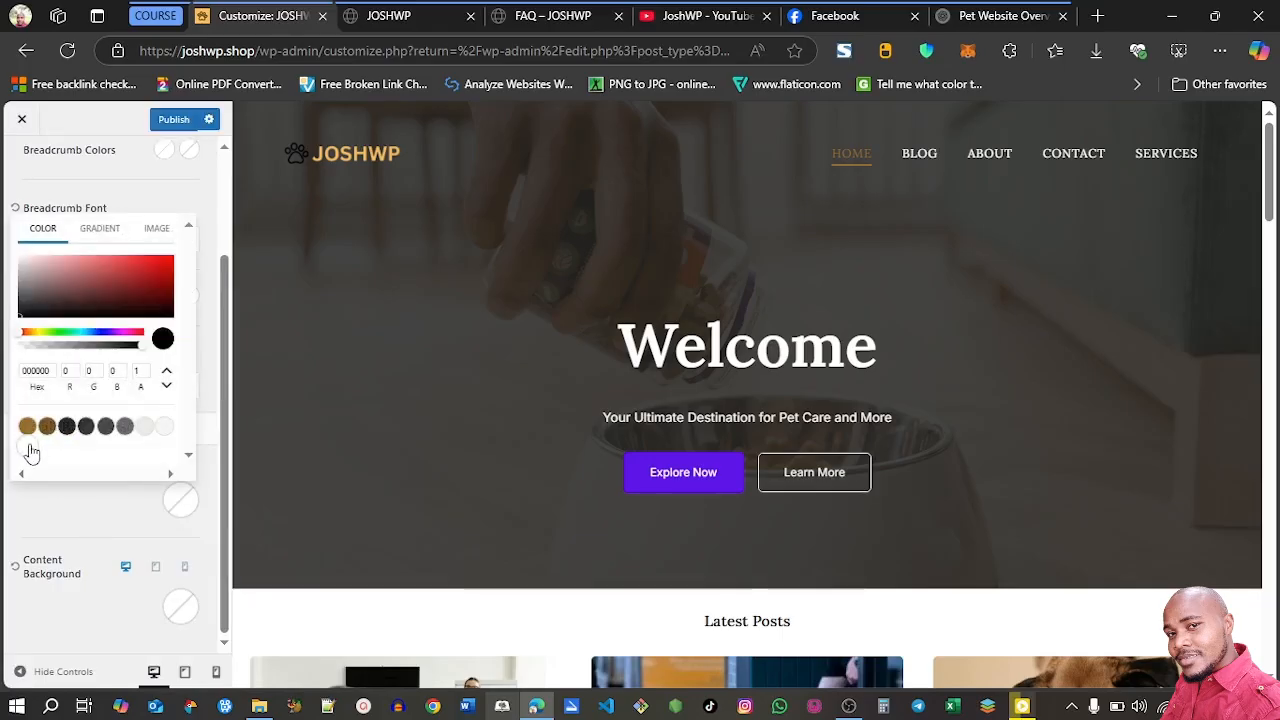
pyautogui.click(167, 433)
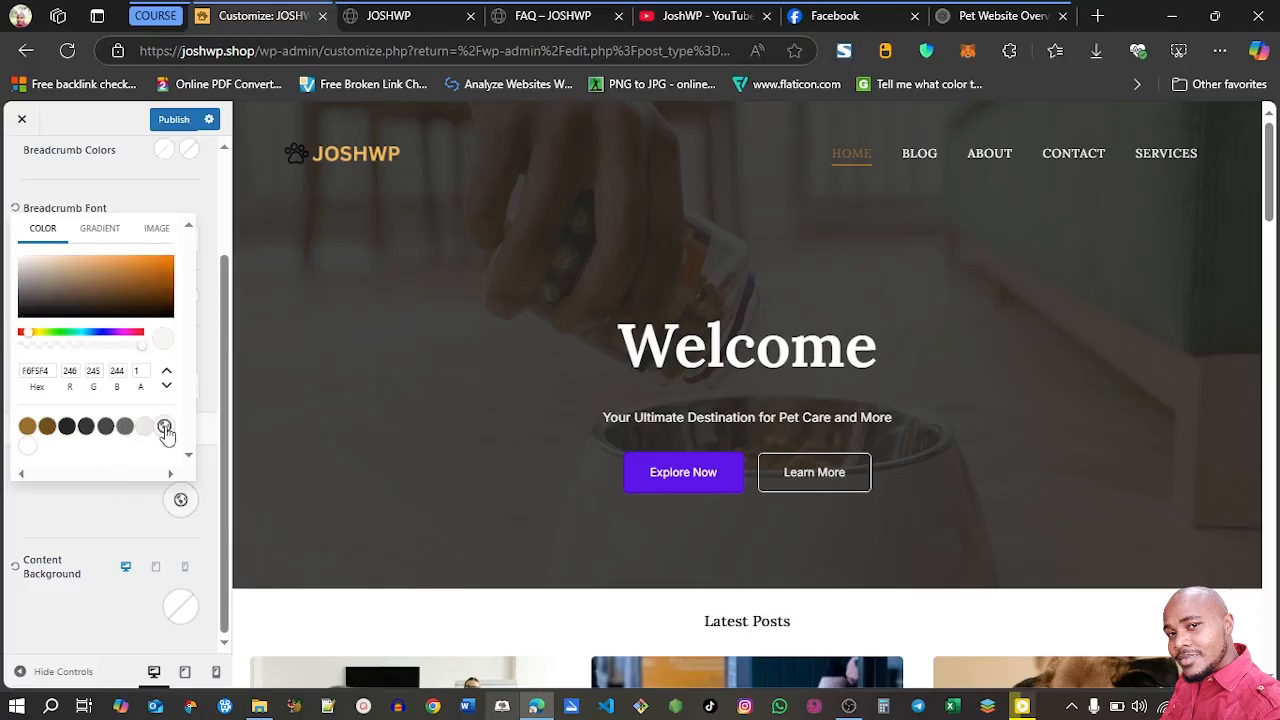
pyautogui.click(229, 394)
# Open the Single Post Layout settings and load the post The Essentials of Blogging in the preview
pyautogui.click(21, 164)
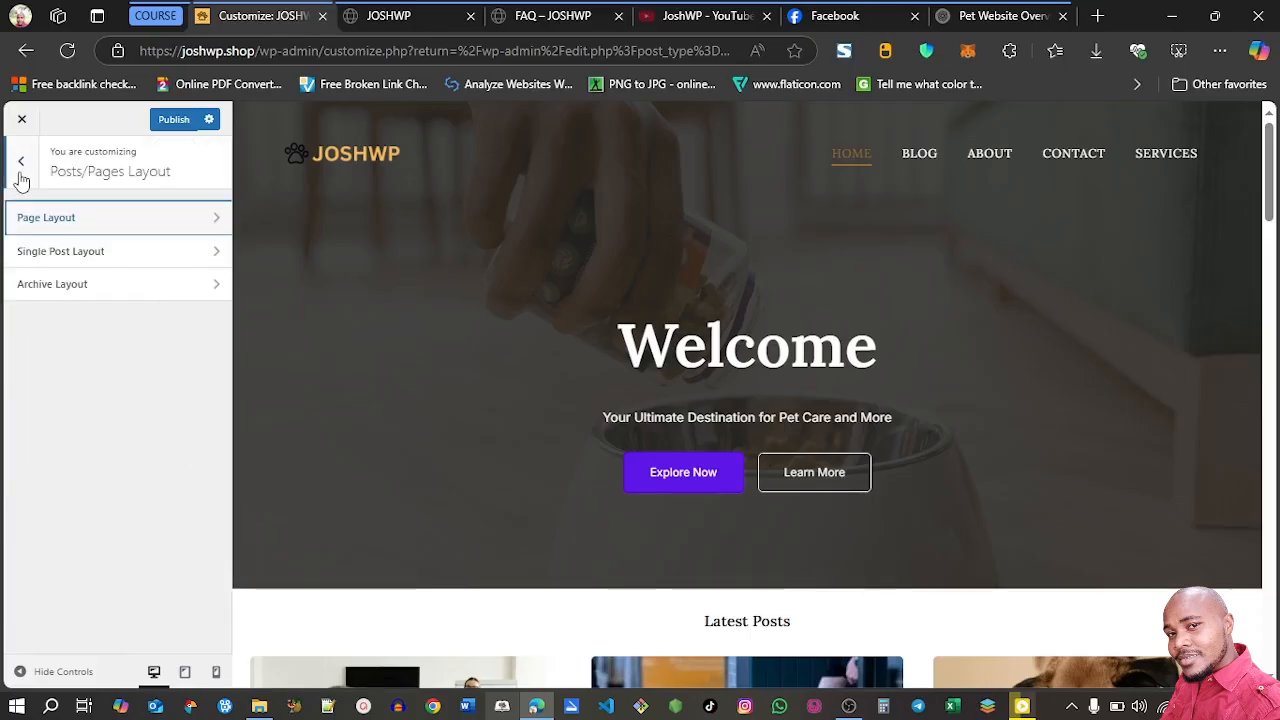
pyautogui.click(98, 262)
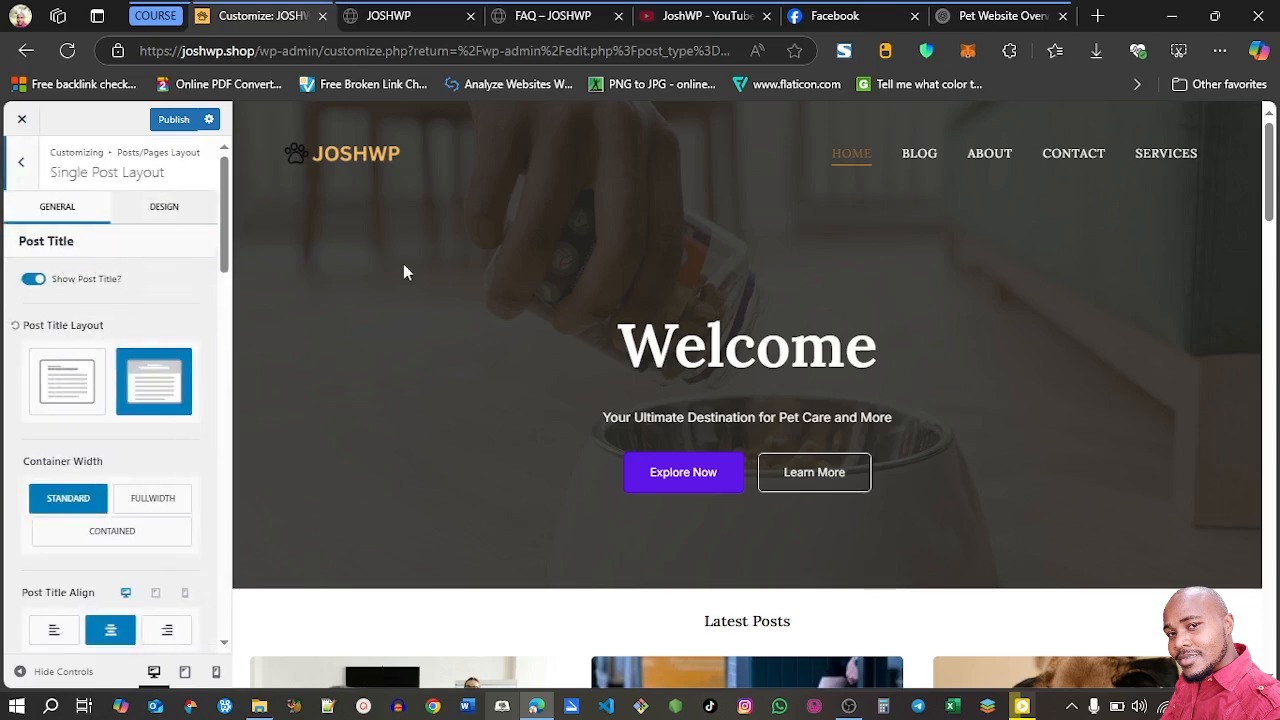
pyautogui.scroll(-4, 1272, 258)
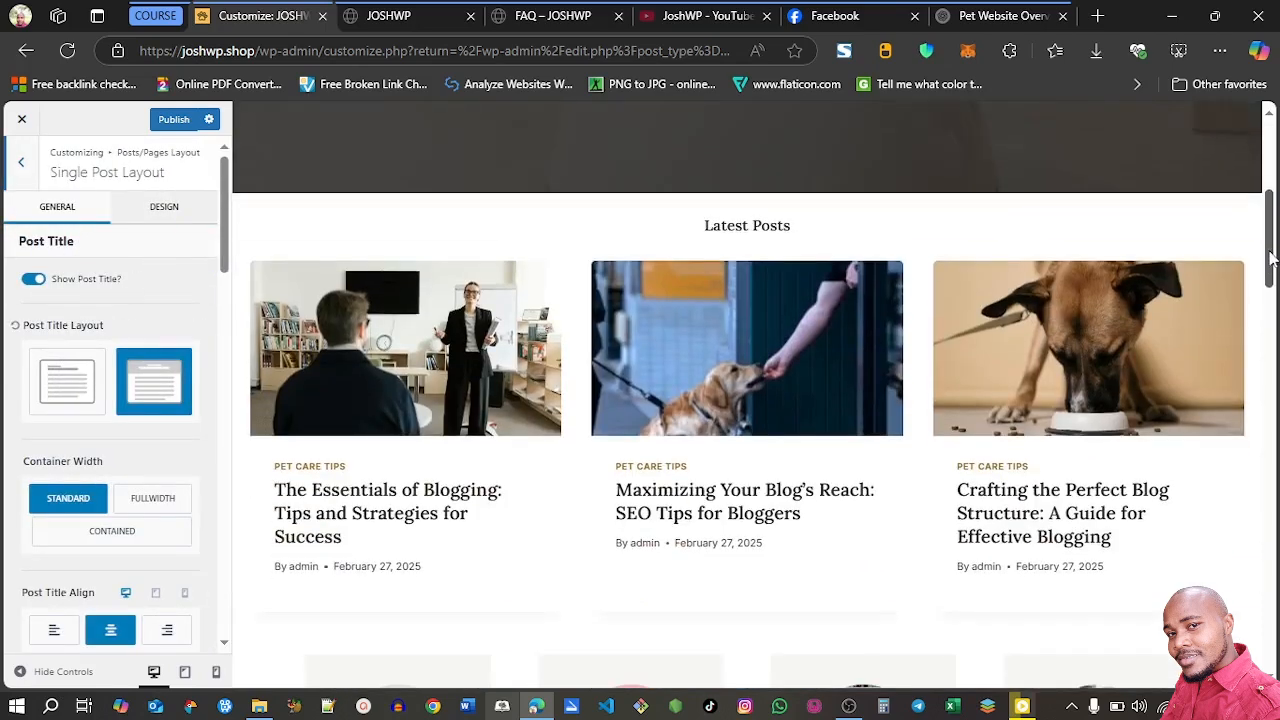
pyautogui.click(416, 500)
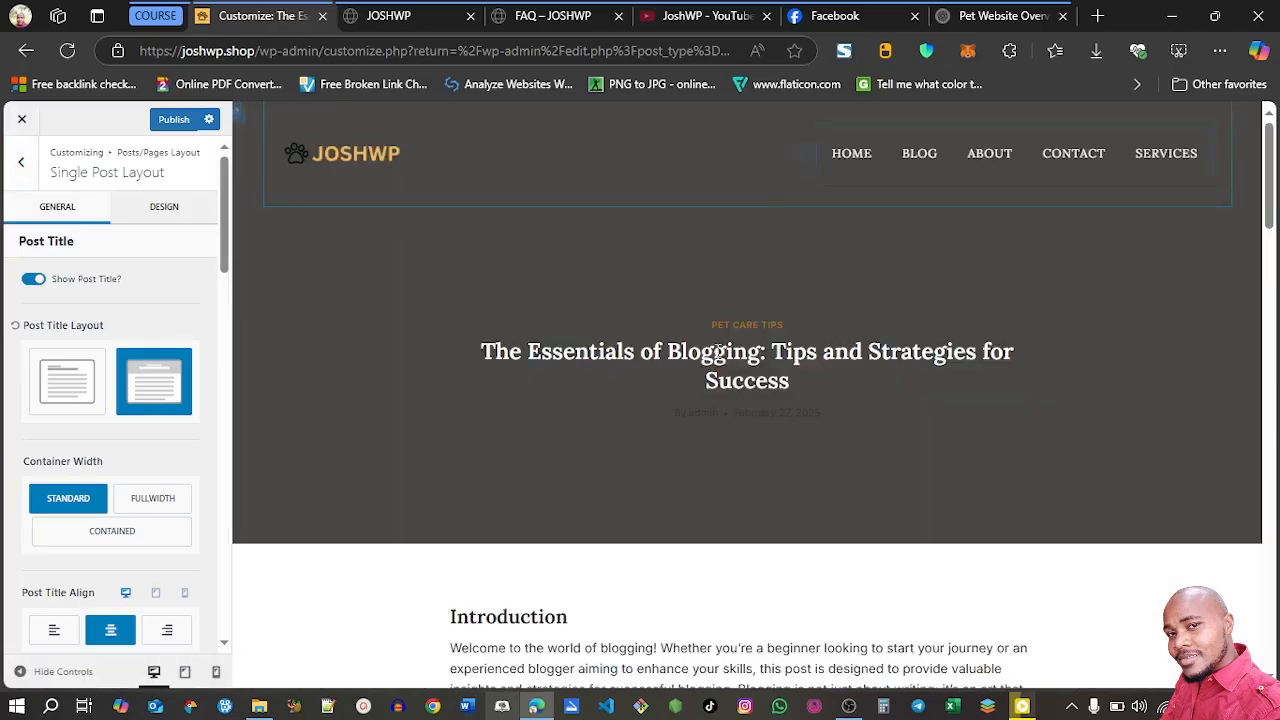
pyautogui.moveTo(1268, 140)
pyautogui.mouseDown()
pyautogui.moveTo(1268, 530)
pyautogui.moveTo(1263, 124)
pyautogui.mouseUp()
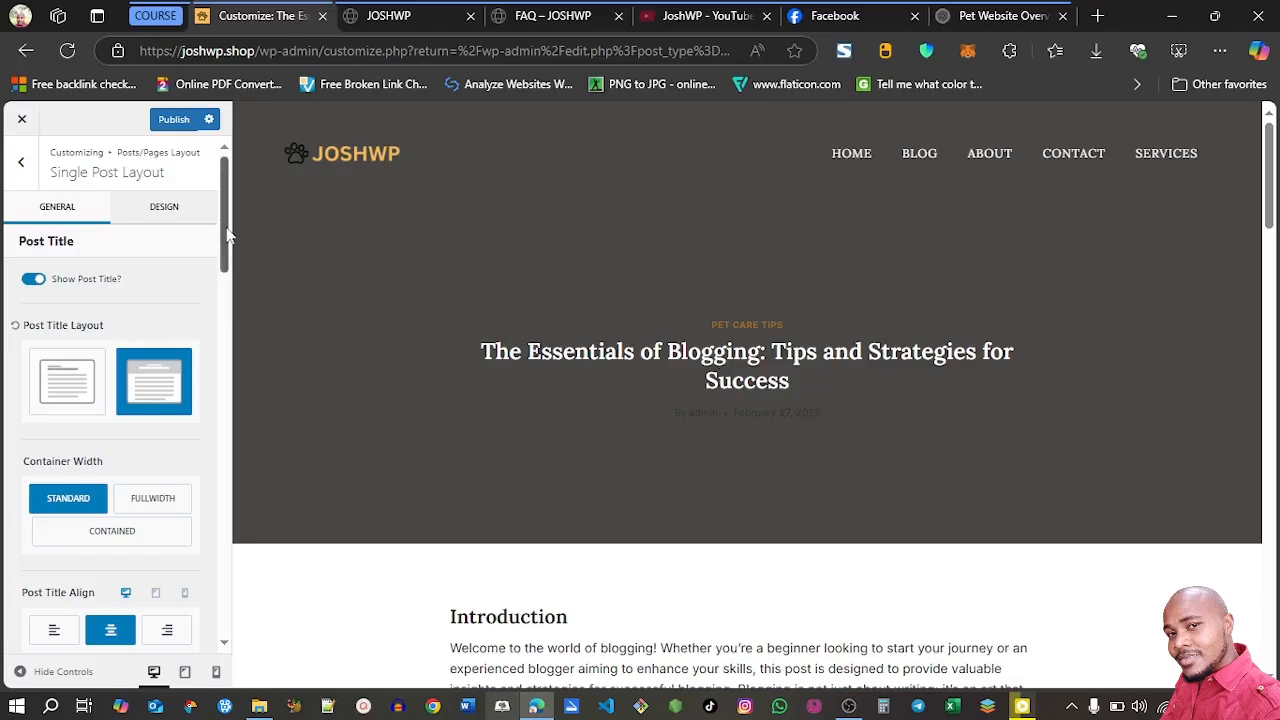
# Try left alignment for the post title on desktop and restore the centered alignment
pyautogui.scroll(-1, 228, 235)
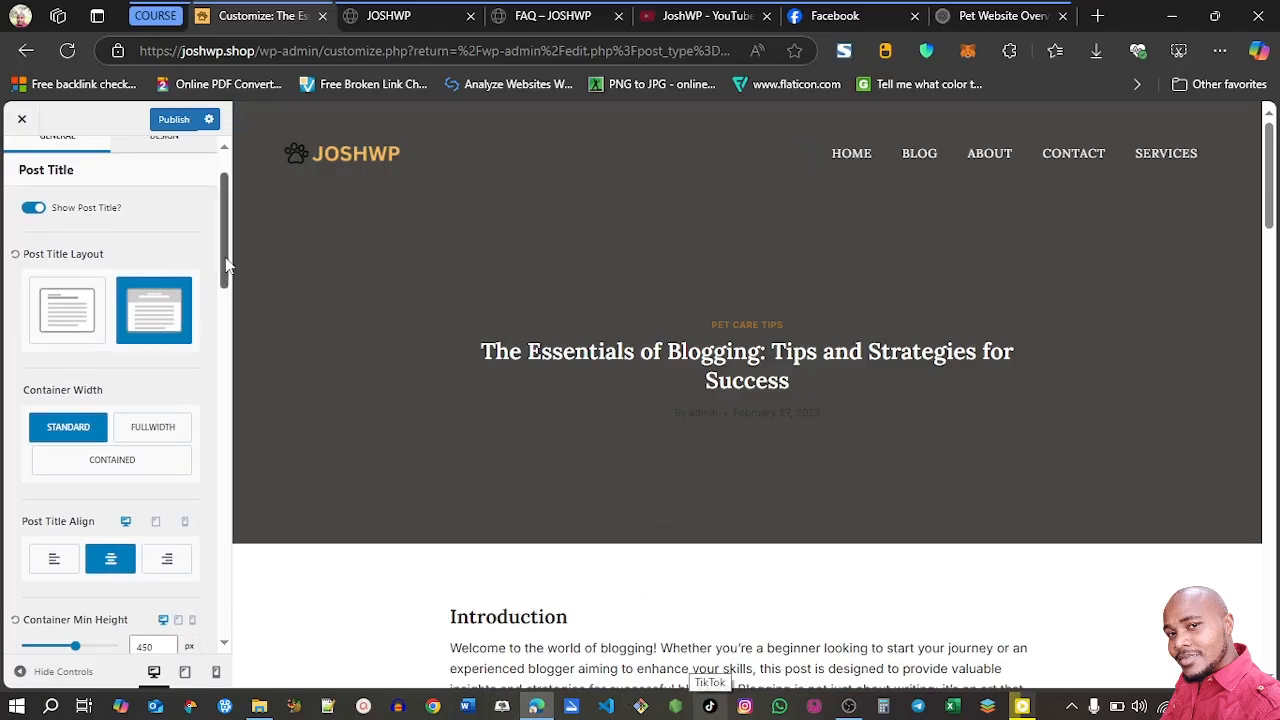
pyautogui.scroll(-3, 227, 265)
pyautogui.scroll(3, 135, 268)
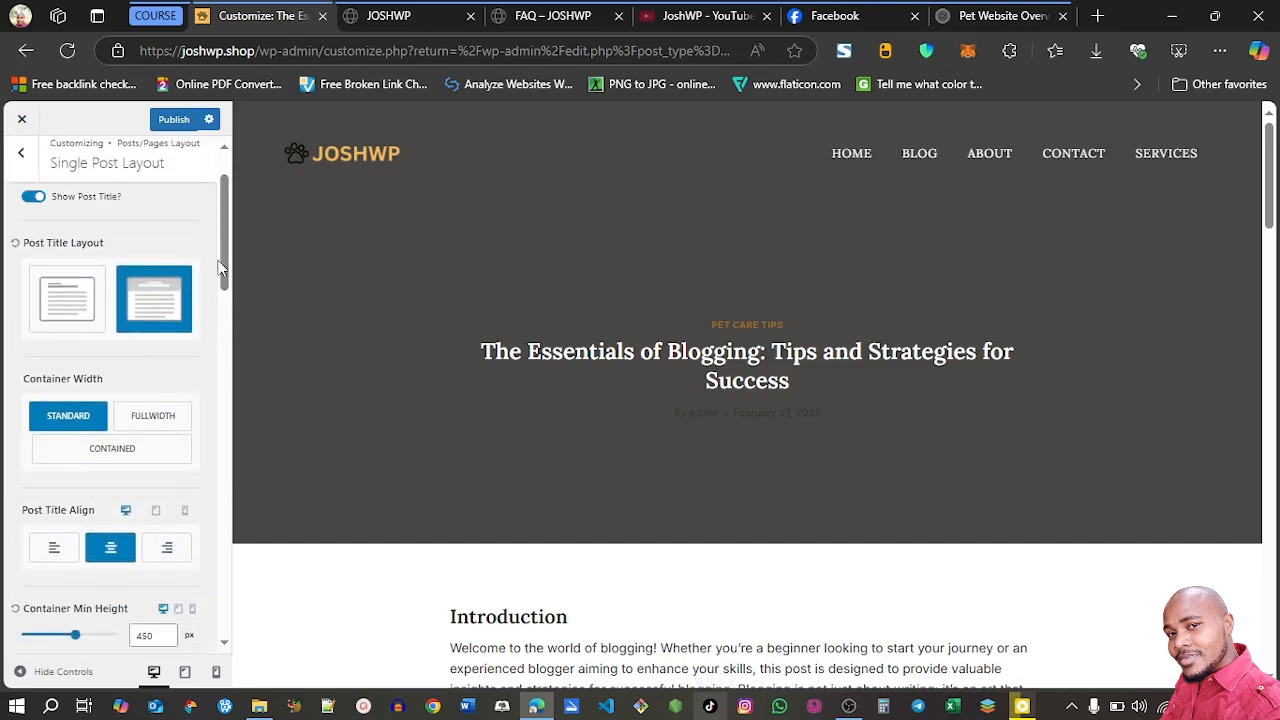
pyautogui.scroll(-3, 234, 325)
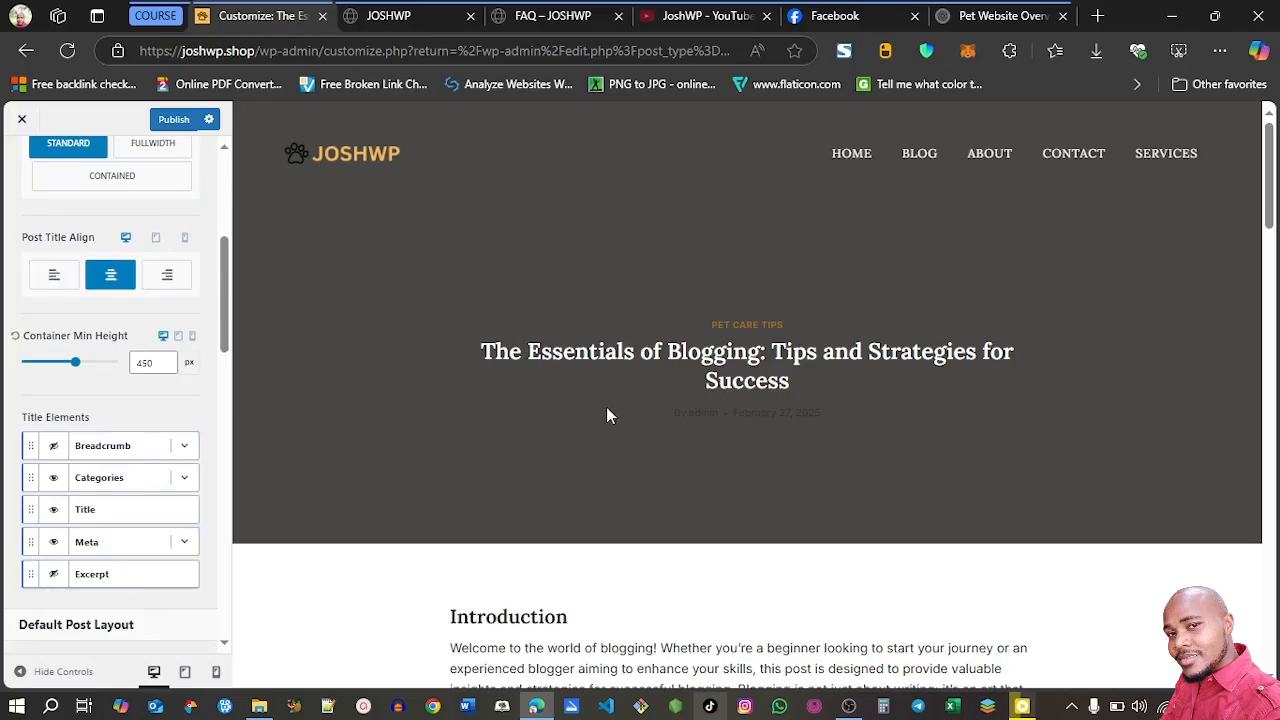
pyautogui.click(54, 274)
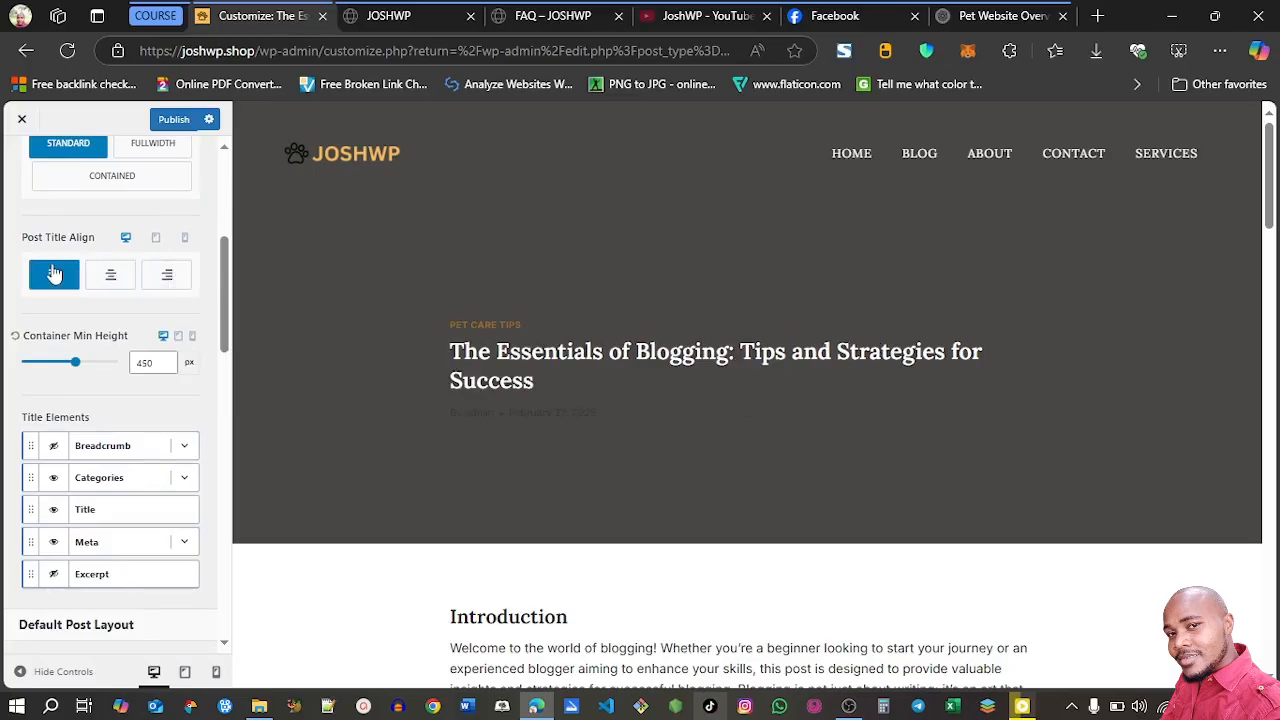
pyautogui.click(97, 278)
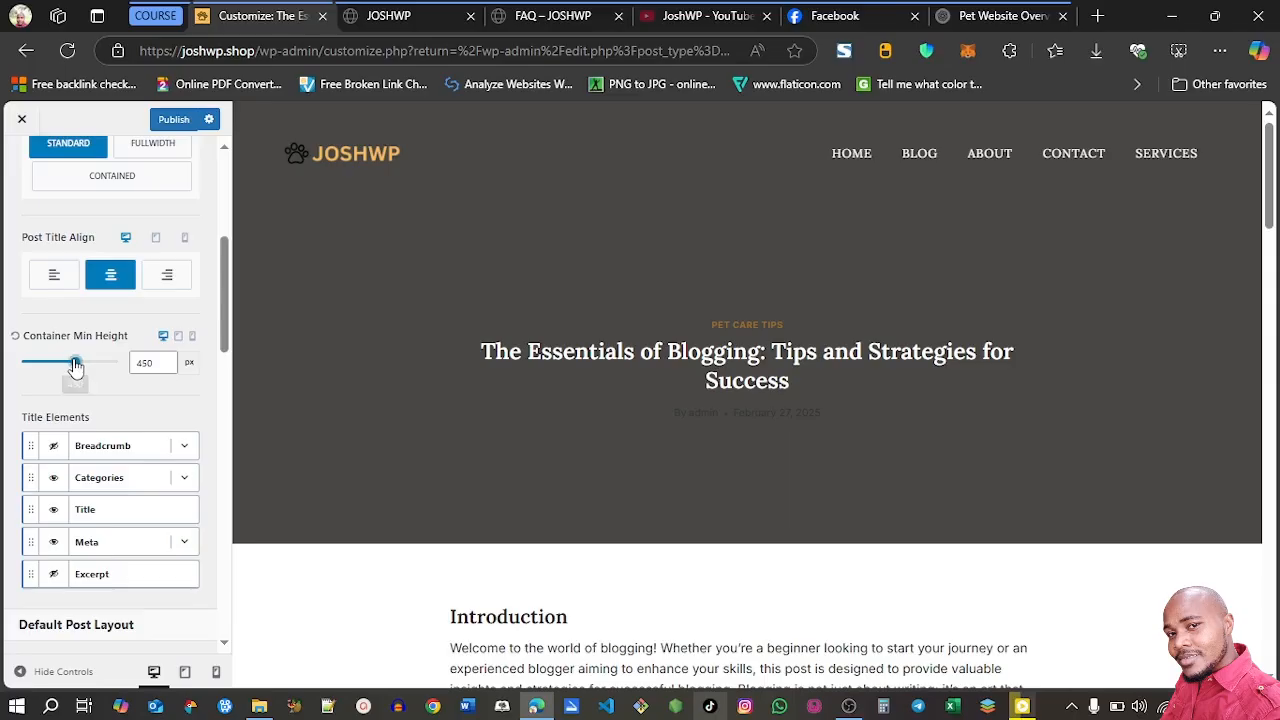
# Set the post title's Container Min Height to 200 px and test hiding the Categories title element before showing it again
pyautogui.moveTo(76, 367); pyautogui.dragTo(44, 364)
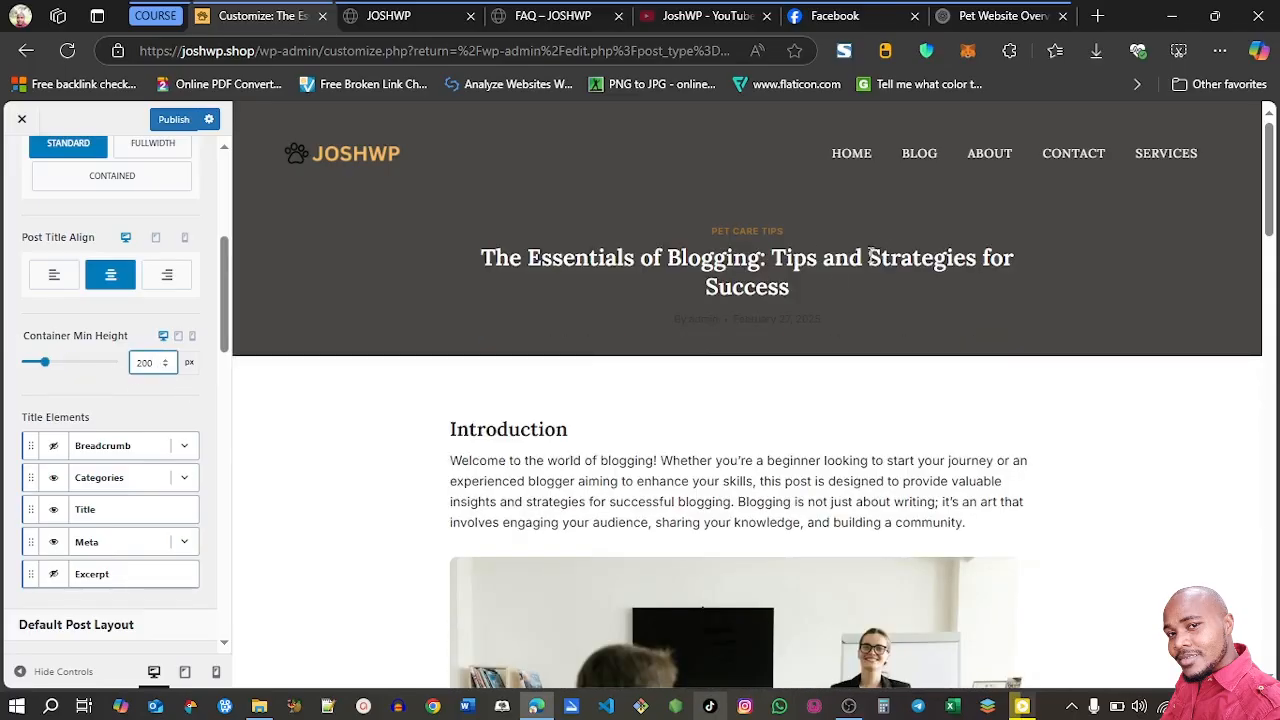
pyautogui.moveTo(1265, 137); pyautogui.dragTo(1237, 148)
pyautogui.scroll(-2, 112, 304)
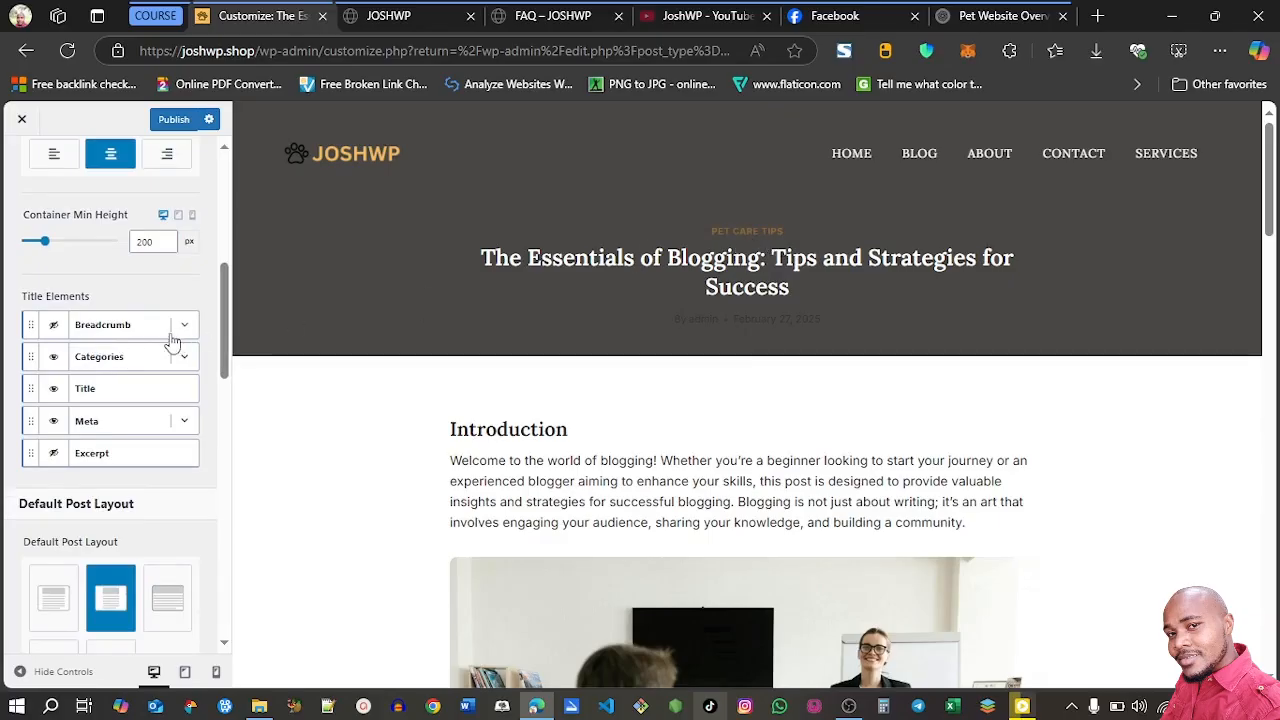
pyautogui.click(55, 360)
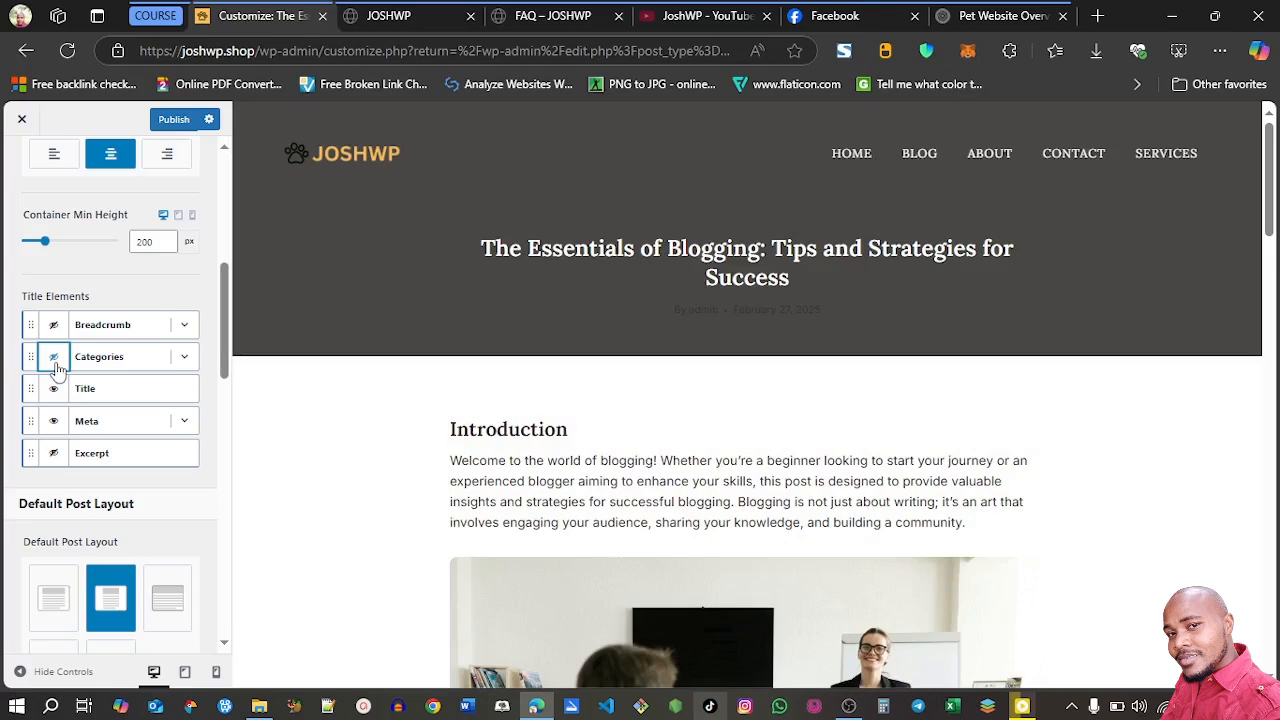
pyautogui.click(55, 362)
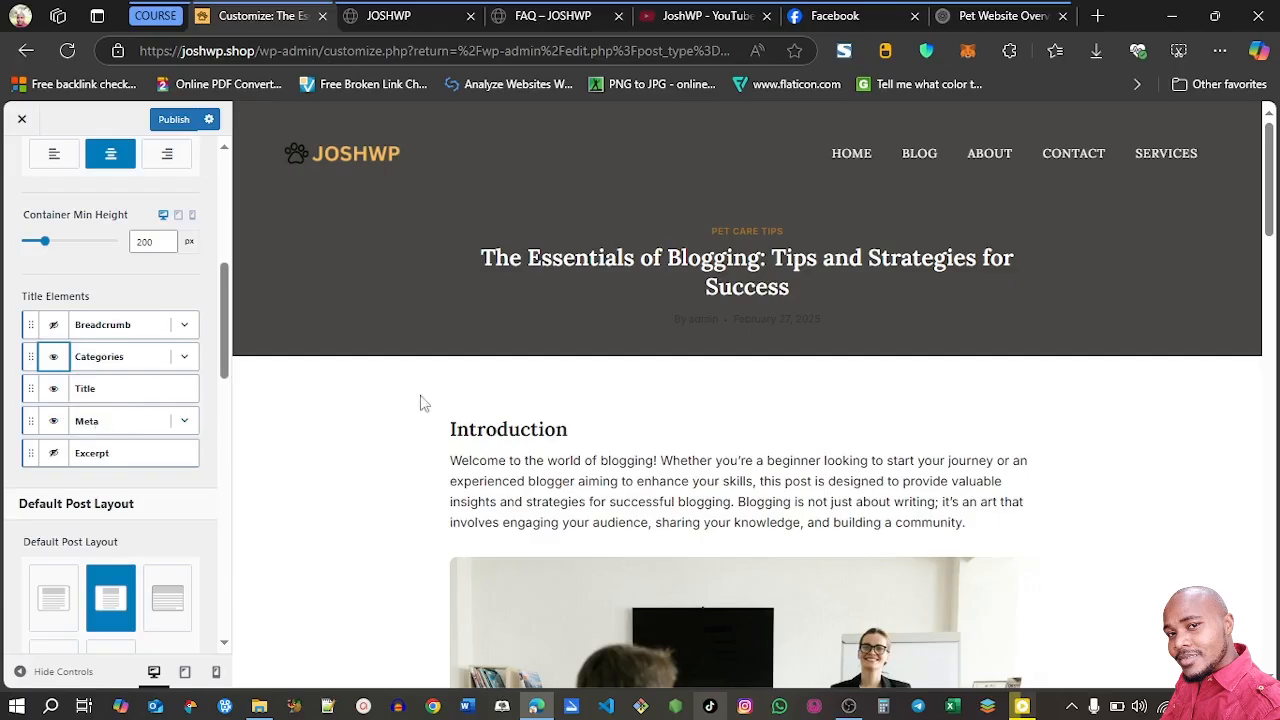
# Hide the author label in the Meta settings of the post title elements
pyautogui.click(184, 422)
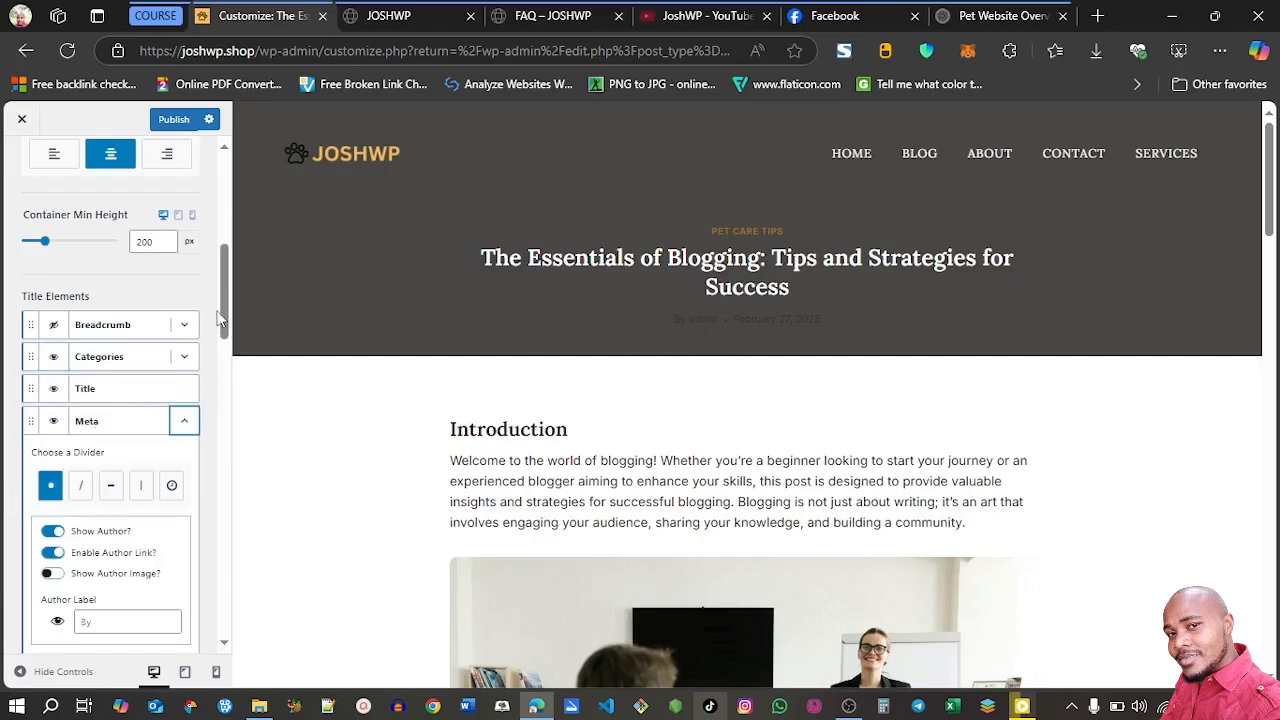
pyautogui.scroll(-2, 68, 337)
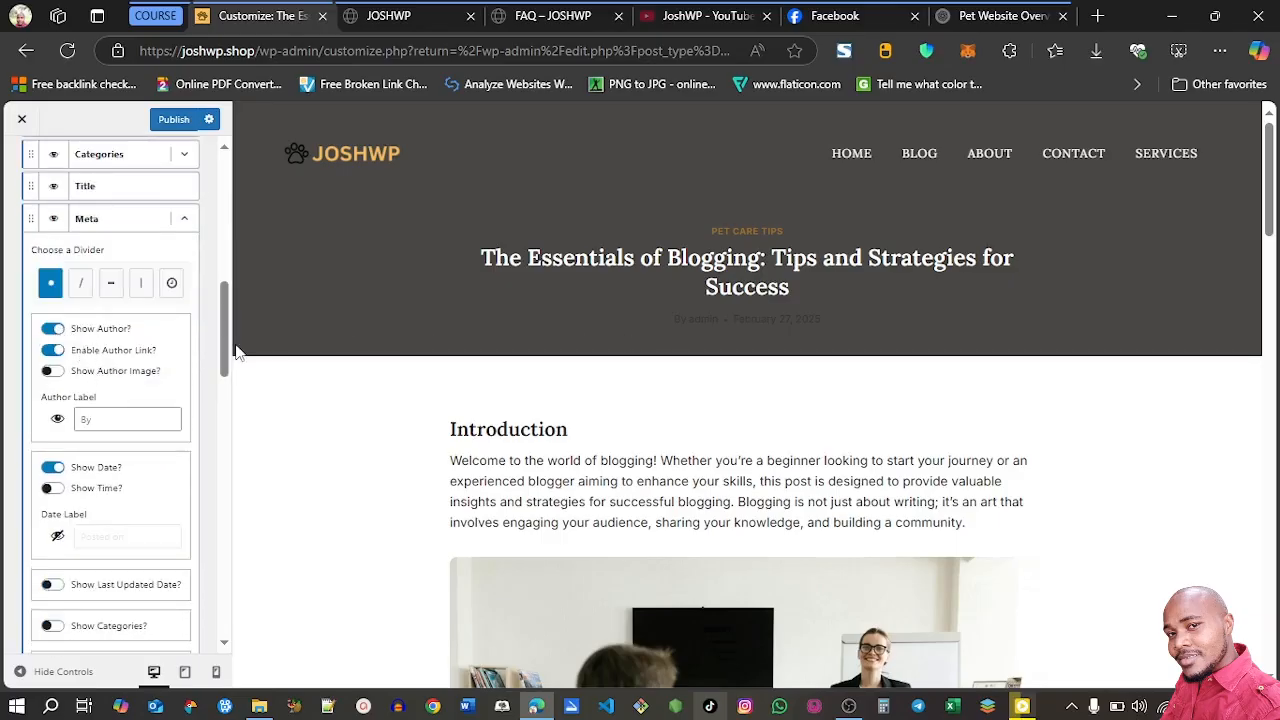
pyautogui.scroll(-1, 231, 371)
pyautogui.click(57, 312)
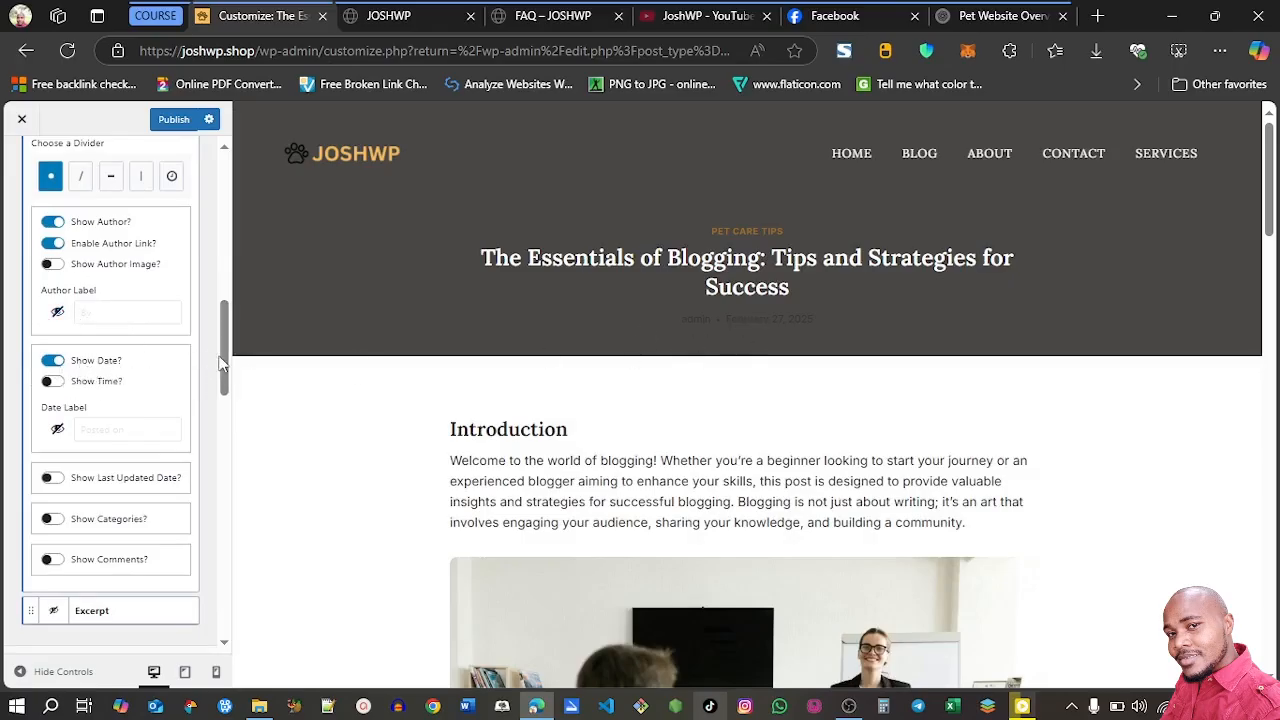
# Try the right sidebar version of the Default Post Layout in the preview and restore the Narrow layout
pyautogui.scroll(-4, 229, 366)
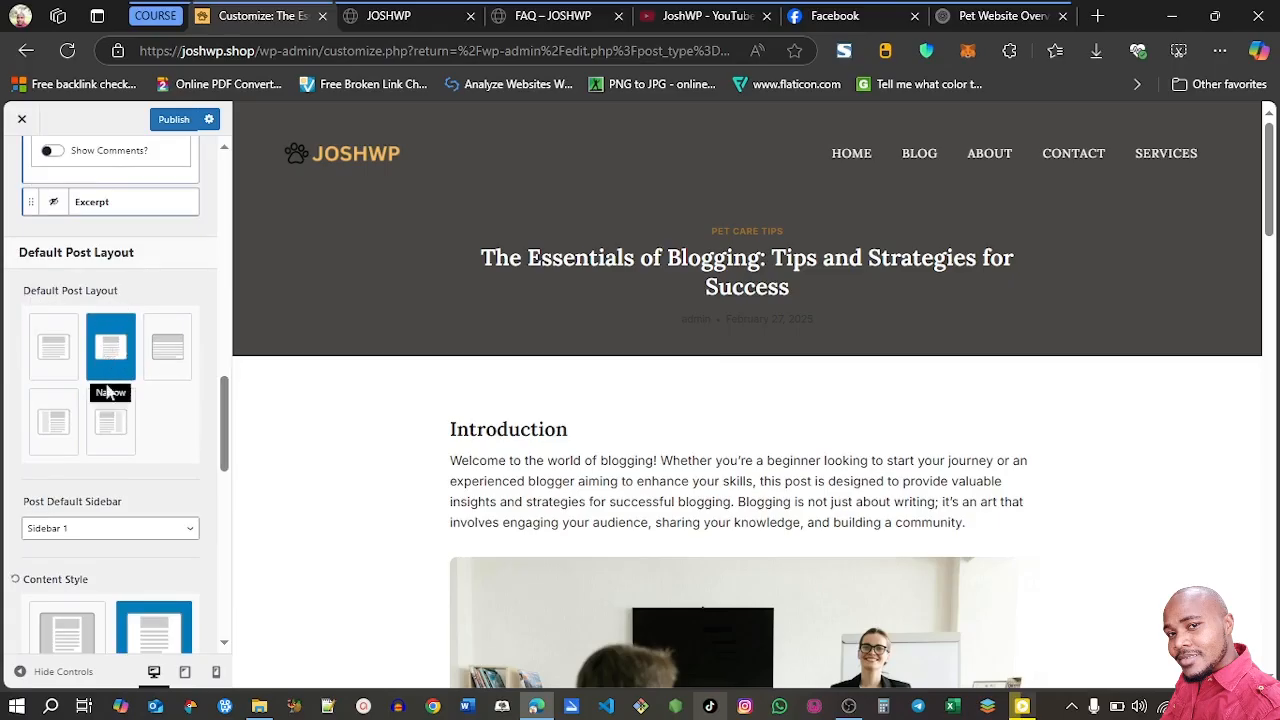
pyautogui.moveTo(1262, 215); pyautogui.dragTo(1270, 241)
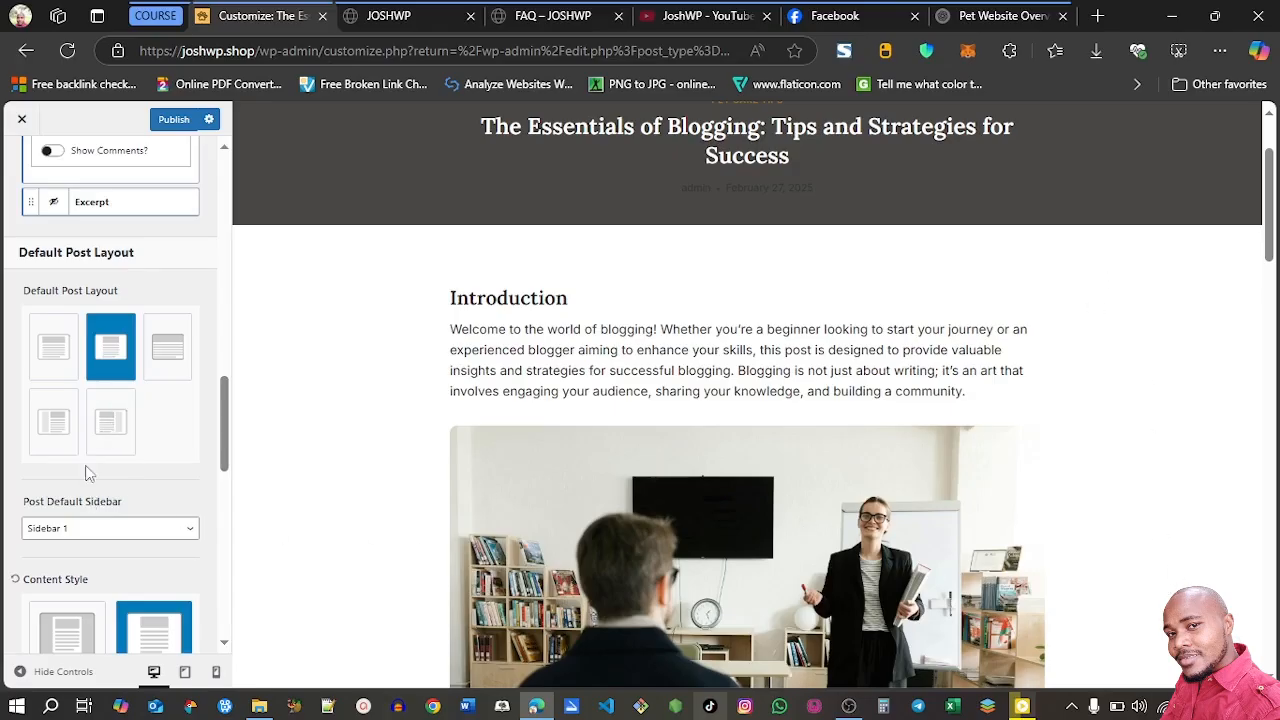
pyautogui.click(116, 424)
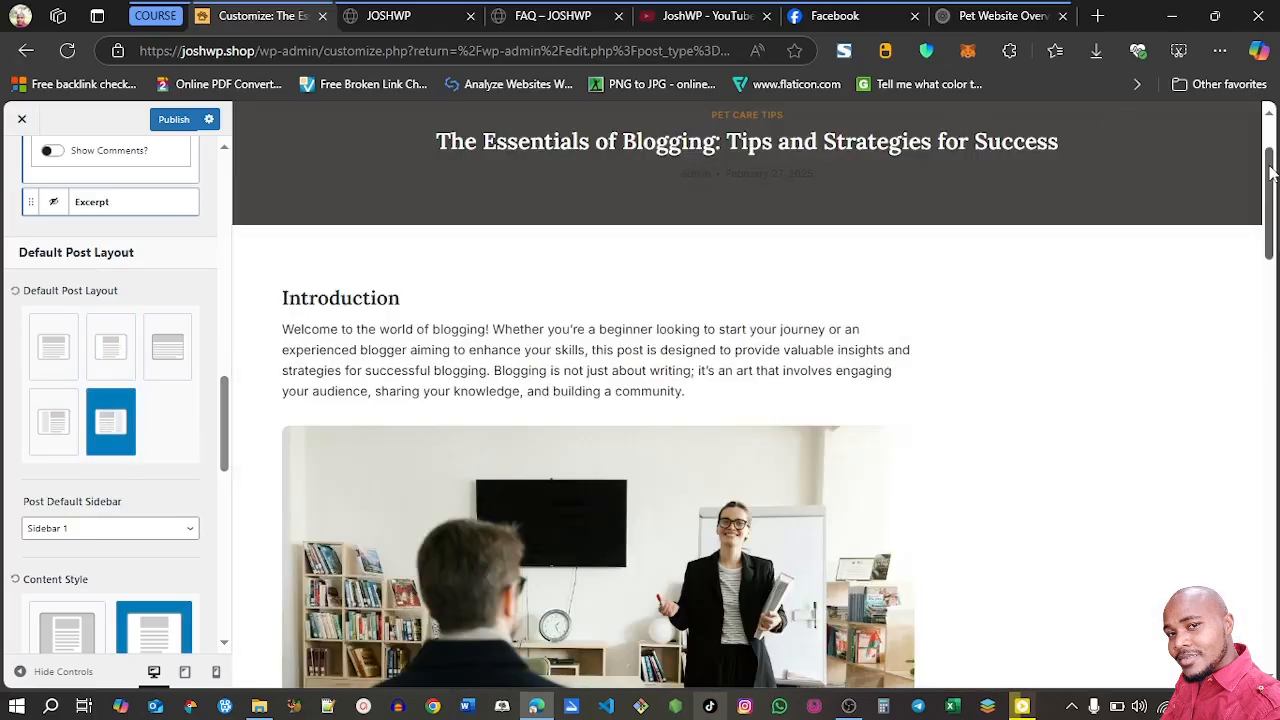
pyautogui.moveTo(1270, 168); pyautogui.dragTo(1270, 298)
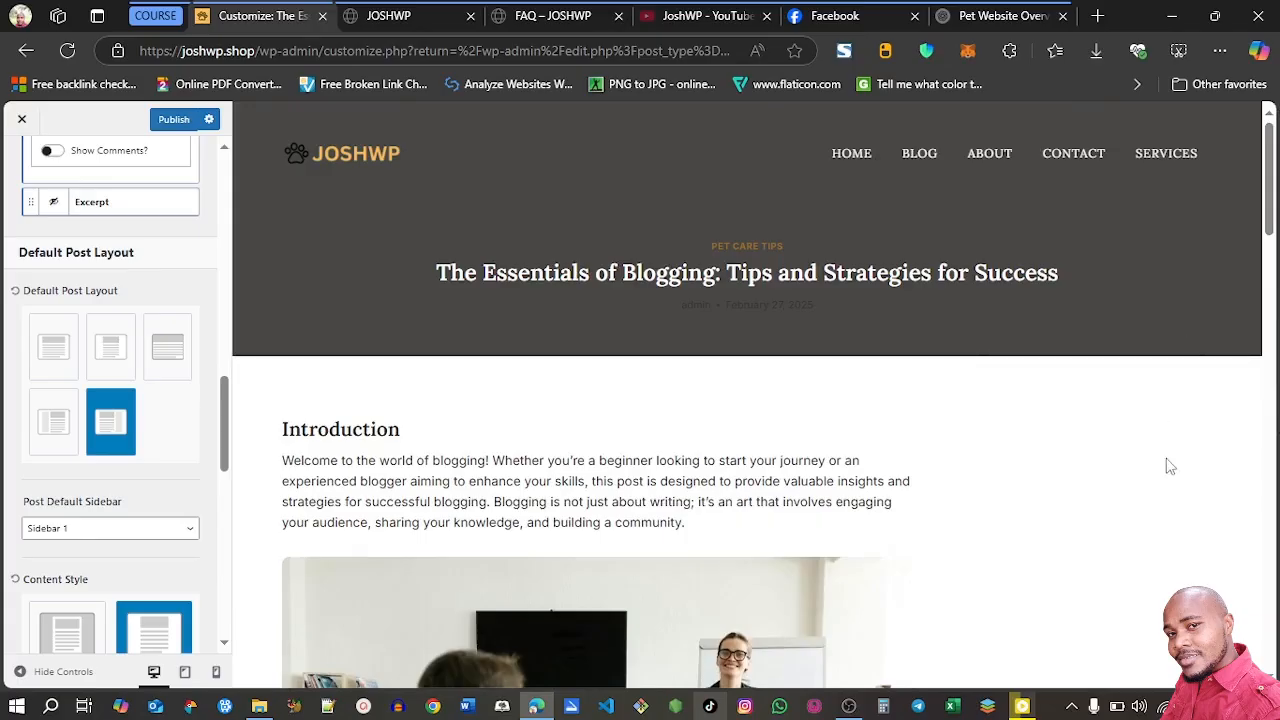
pyautogui.click(112, 347)
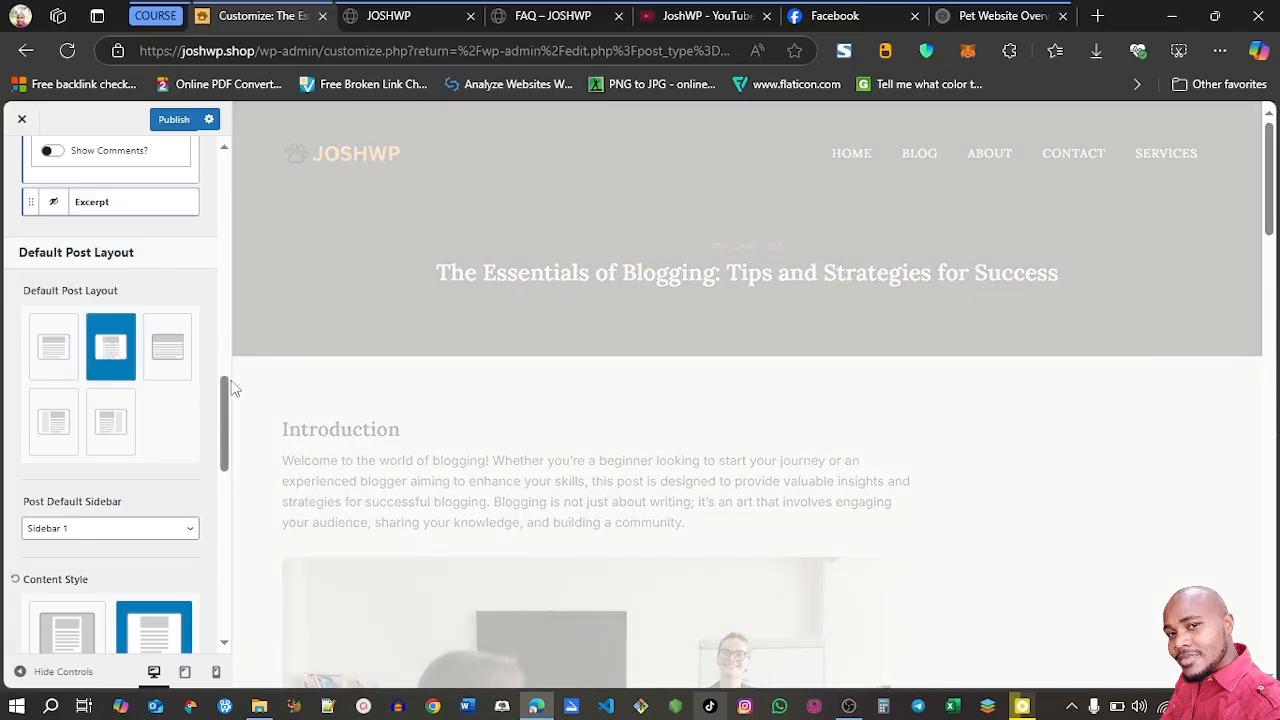
# Turn off the post tags and the post navigation in the Single Post Layout settings
pyautogui.scroll(-3, 80, 320)
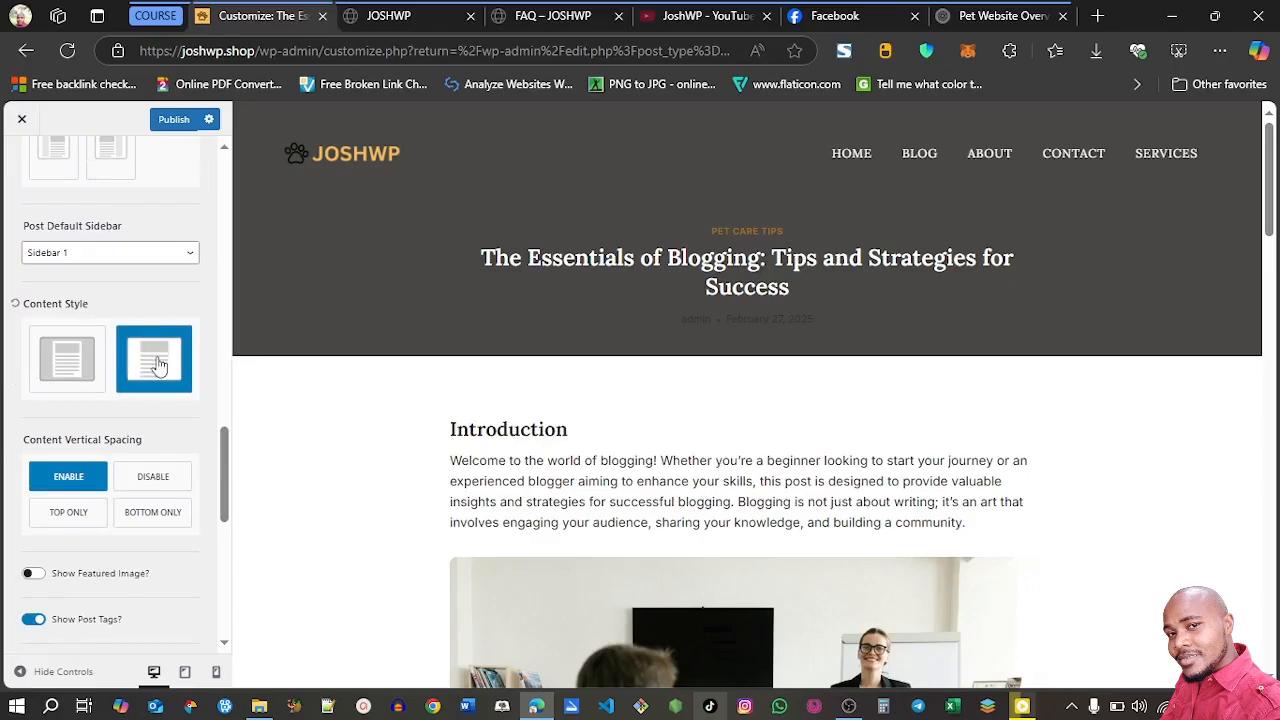
pyautogui.scroll(-3, 175, 375)
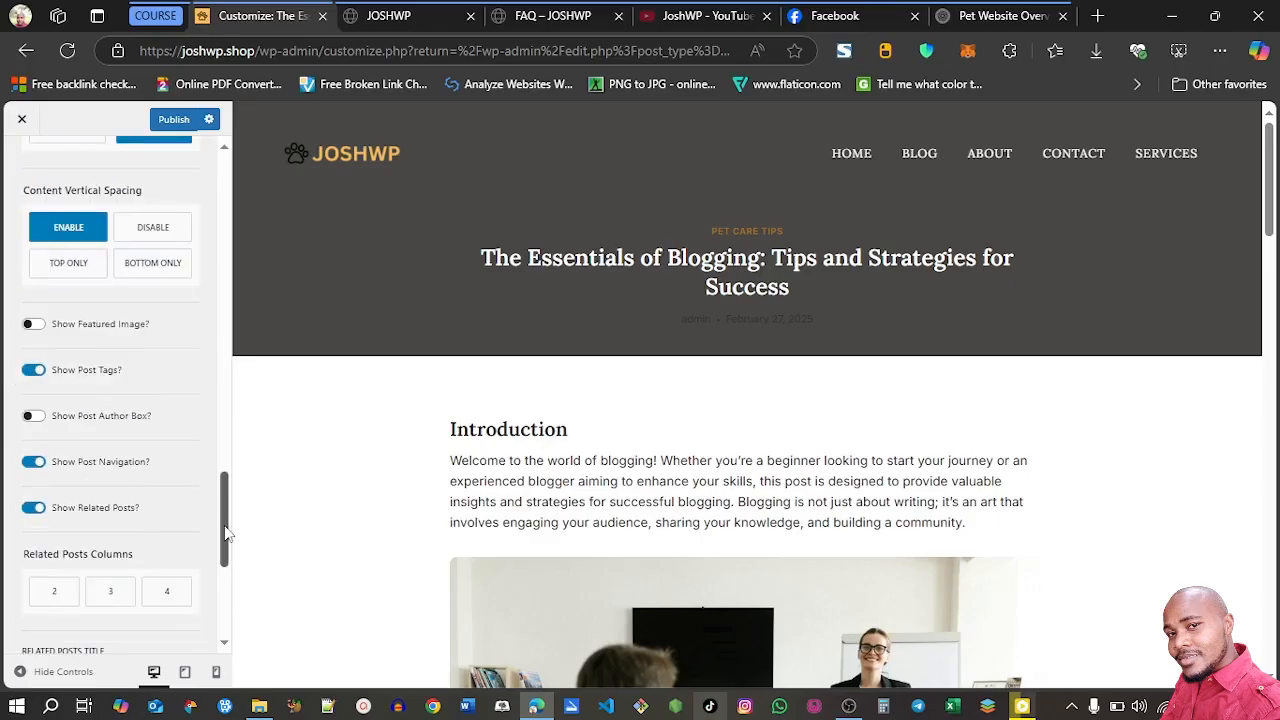
pyautogui.click(34, 370)
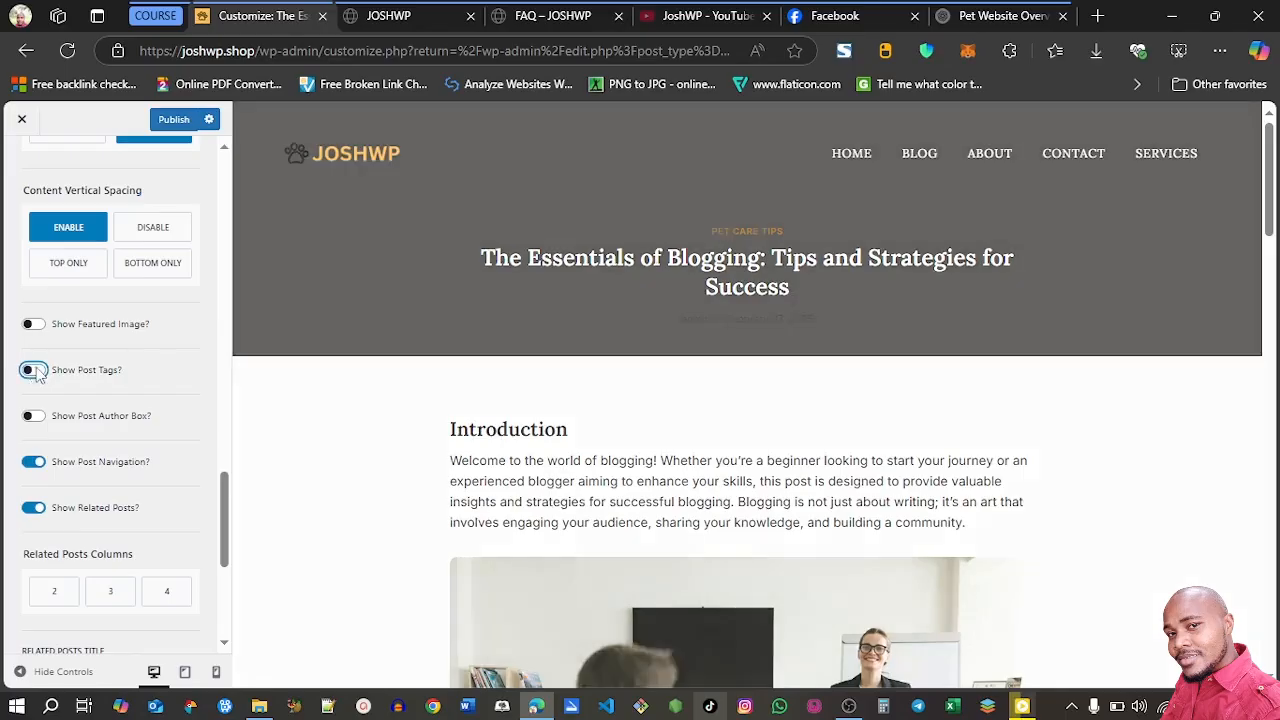
pyautogui.scroll(-1, 42, 362)
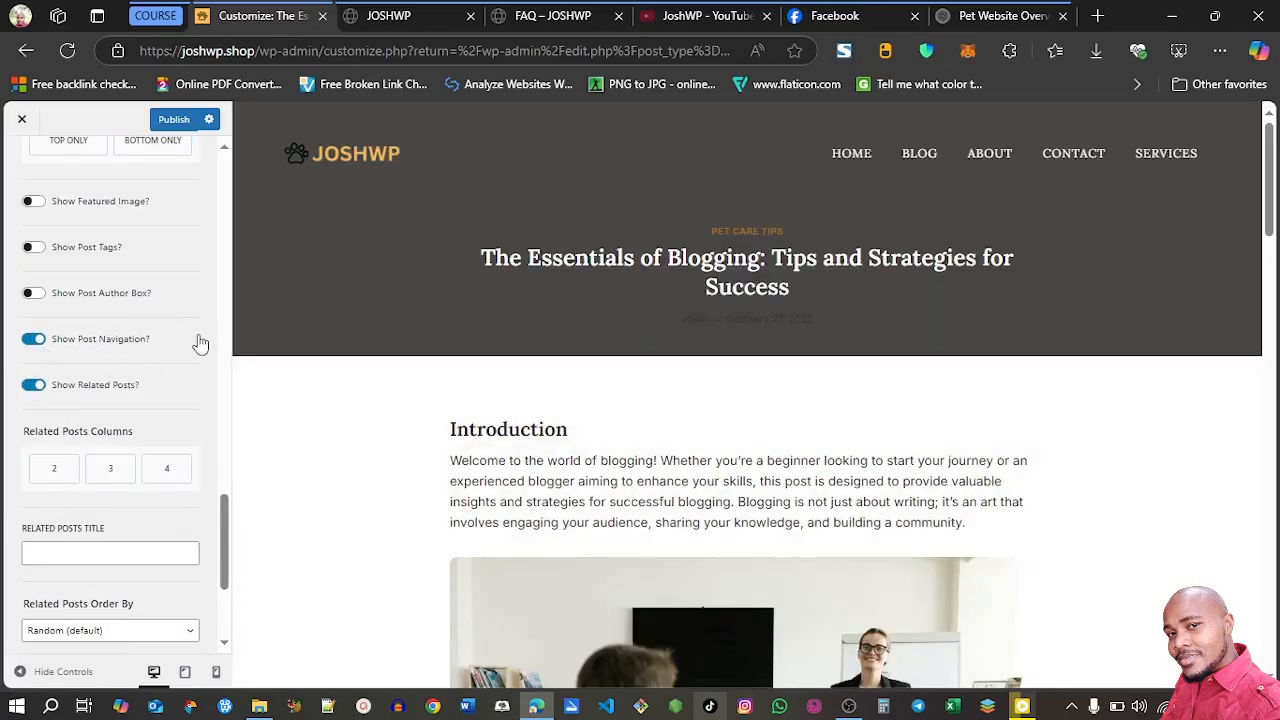
pyautogui.moveTo(1270, 212); pyautogui.dragTo(1272, 500)
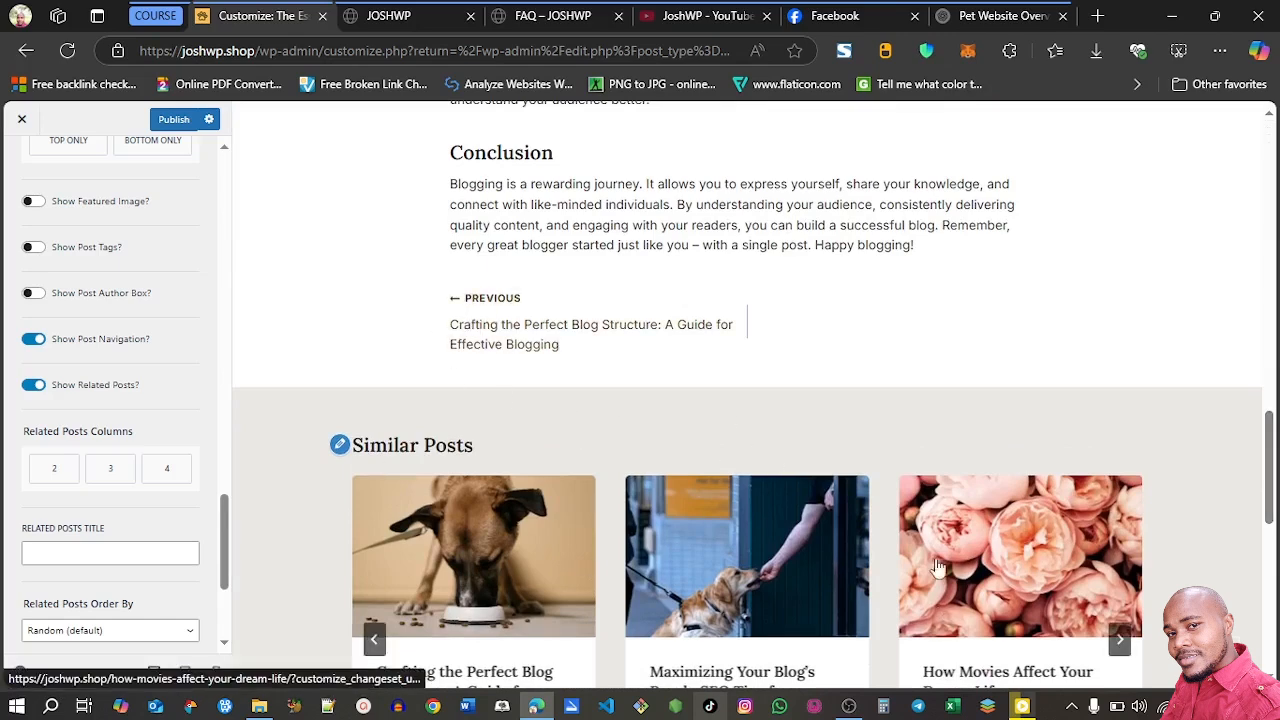
pyautogui.click(36, 340)
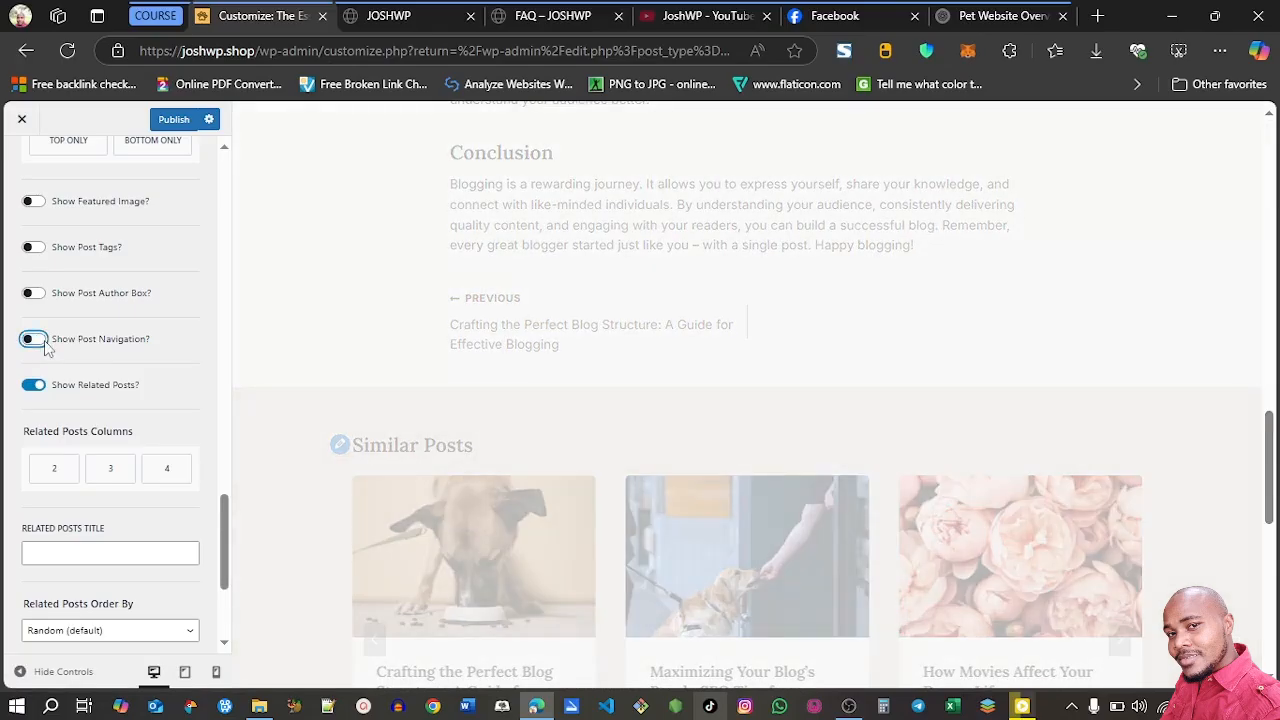
# Set Related Posts Columns to 3 and look over the remaining related posts and comment options
pyautogui.scroll(-2, 45, 345)
pyautogui.click(110, 309)
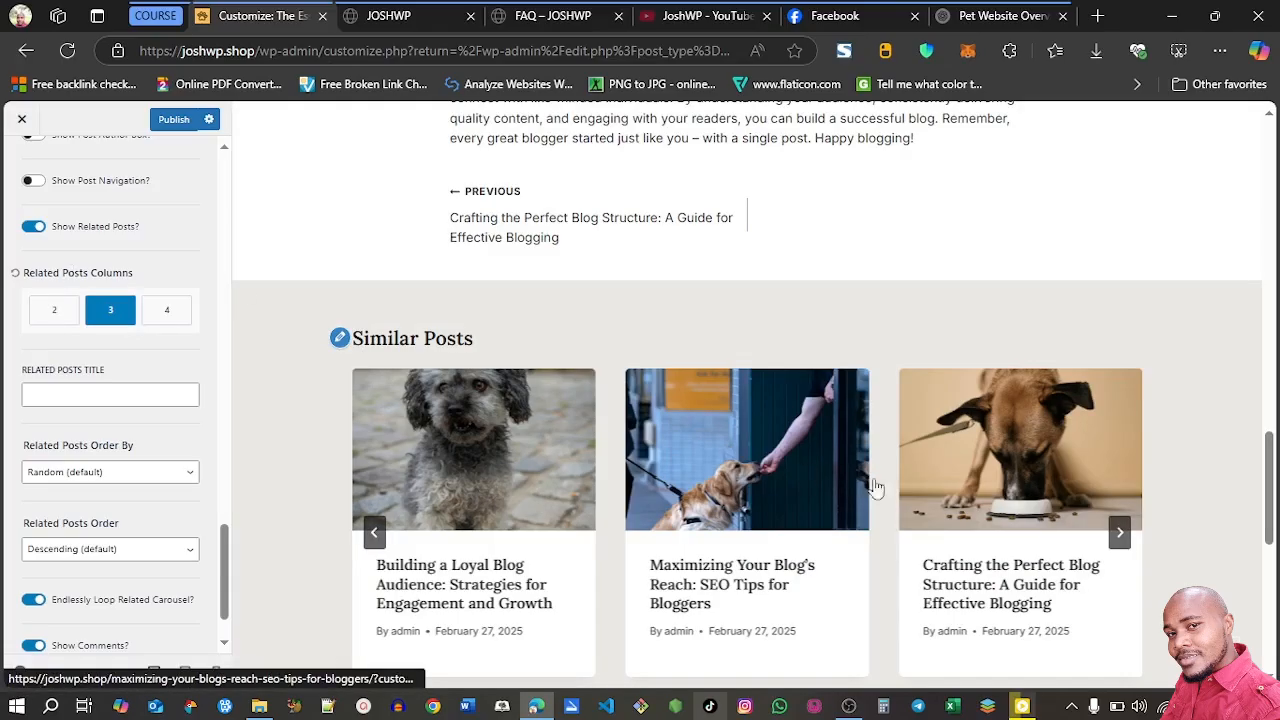
pyautogui.scroll(-1, 80, 578)
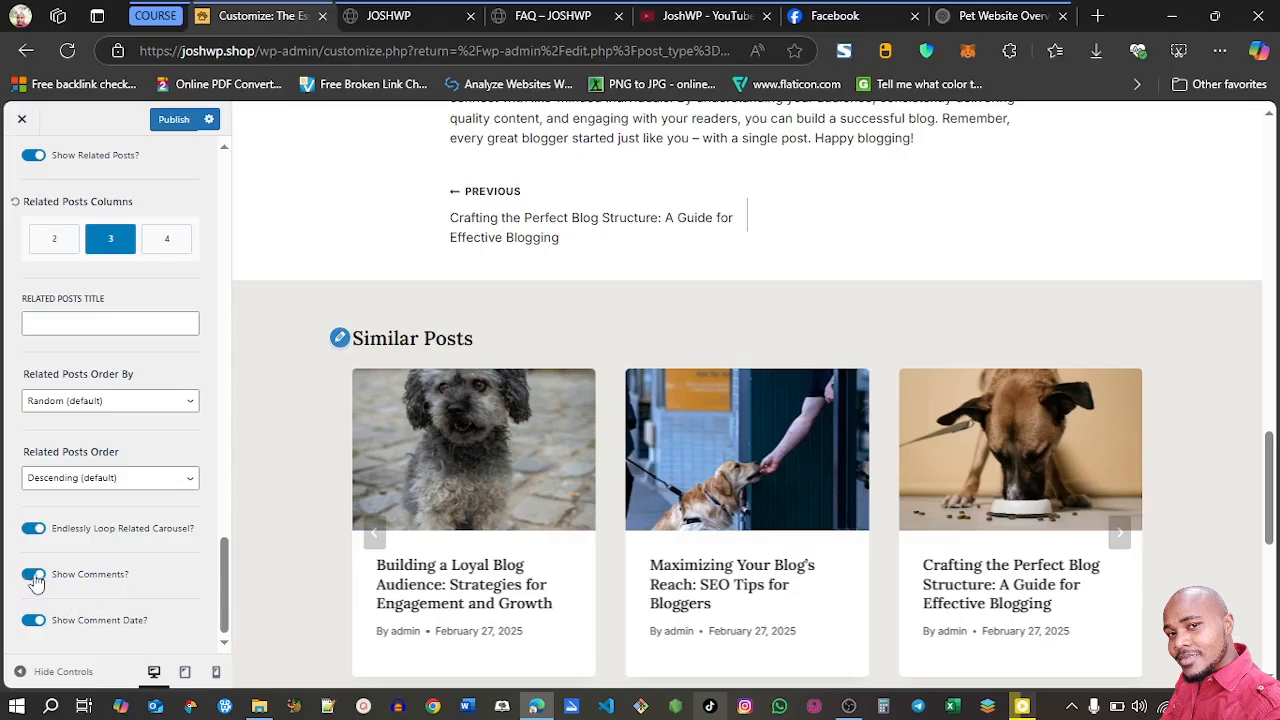
# In the single post Design settings, try white and gold for the first Meta color, then set it to the off-white palette color F6F5F4
pyautogui.moveTo(228, 580); pyautogui.dragTo(228, 200)
pyautogui.moveTo(1269, 488); pyautogui.dragTo(1269, 170)
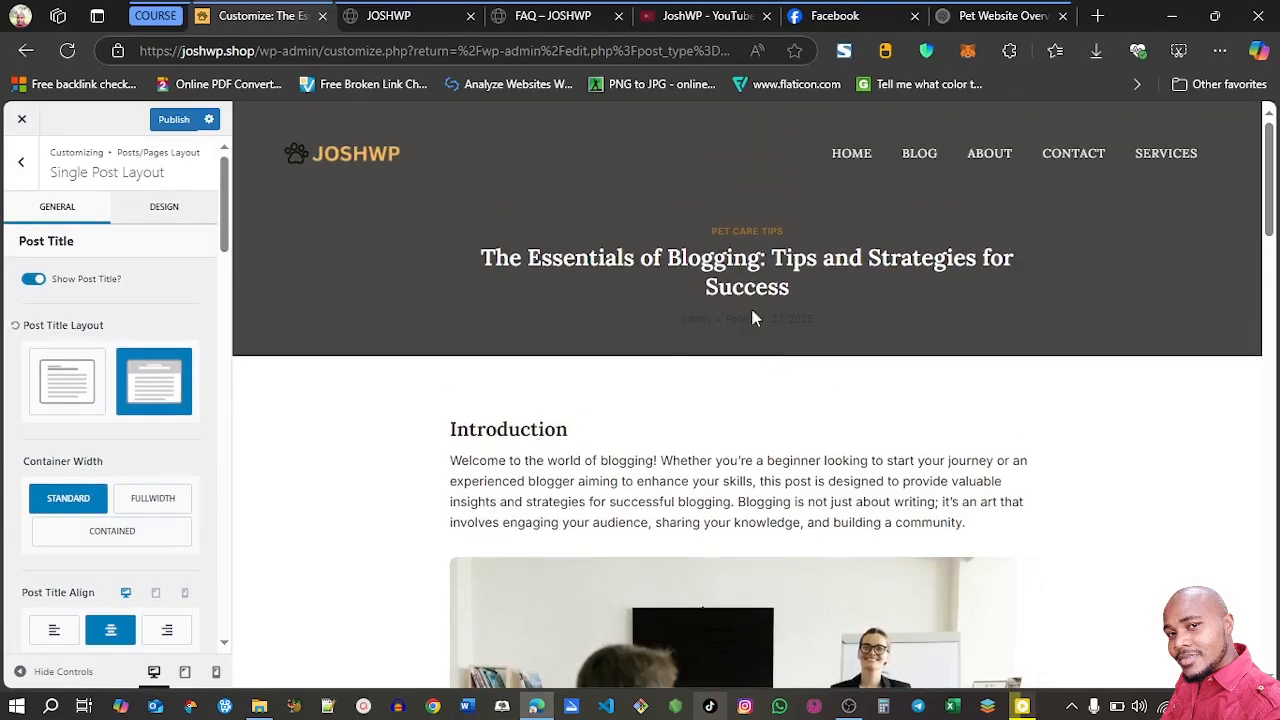
pyautogui.click(168, 207)
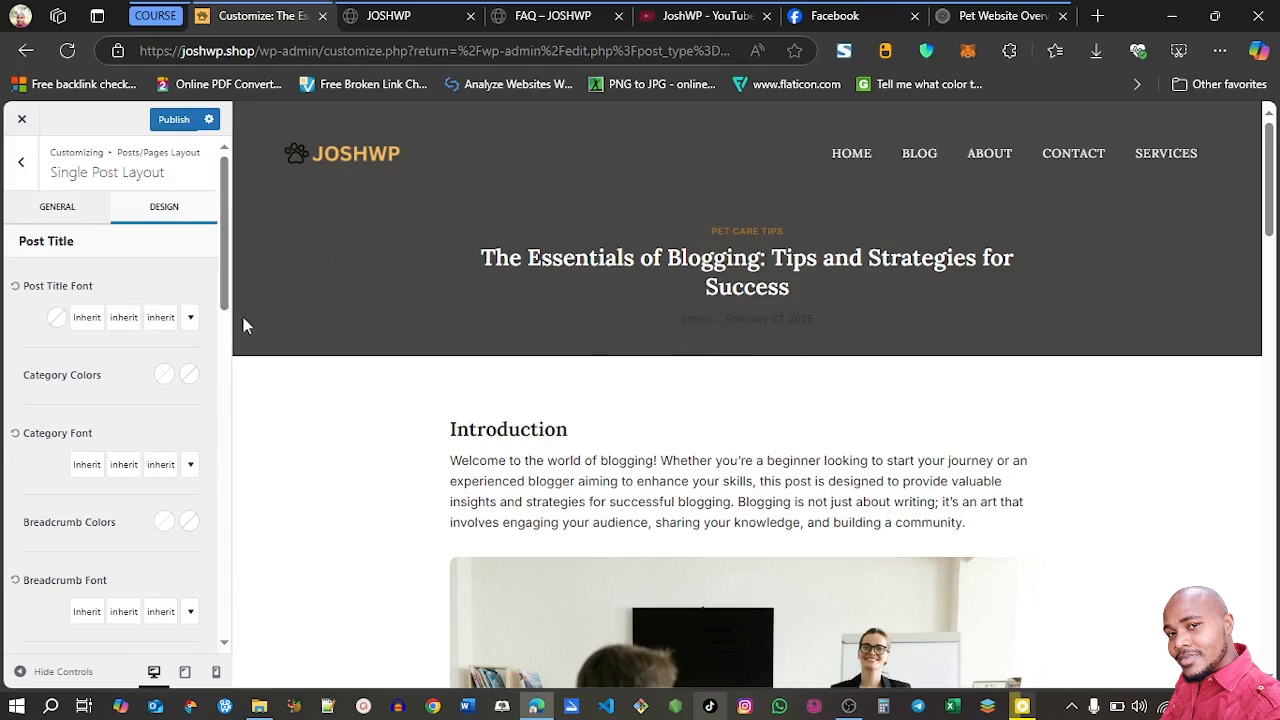
pyautogui.moveTo(226, 300); pyautogui.dragTo(238, 388)
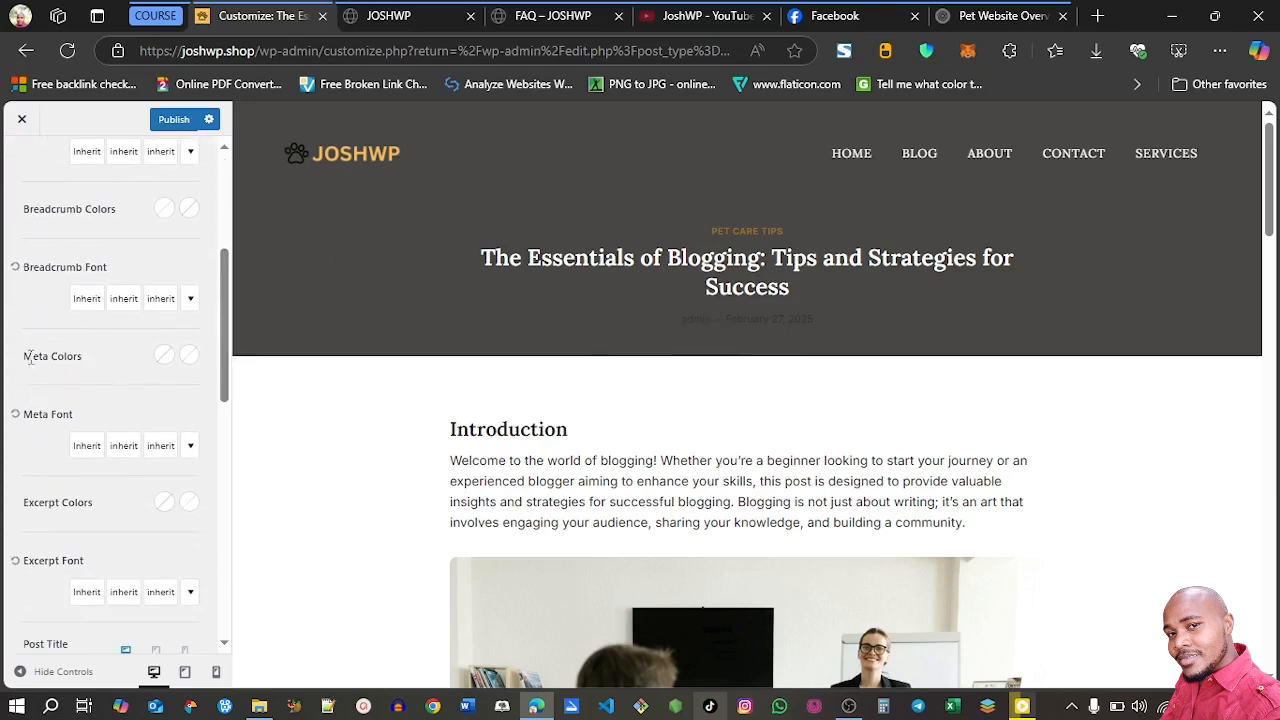
pyautogui.click(164, 356)
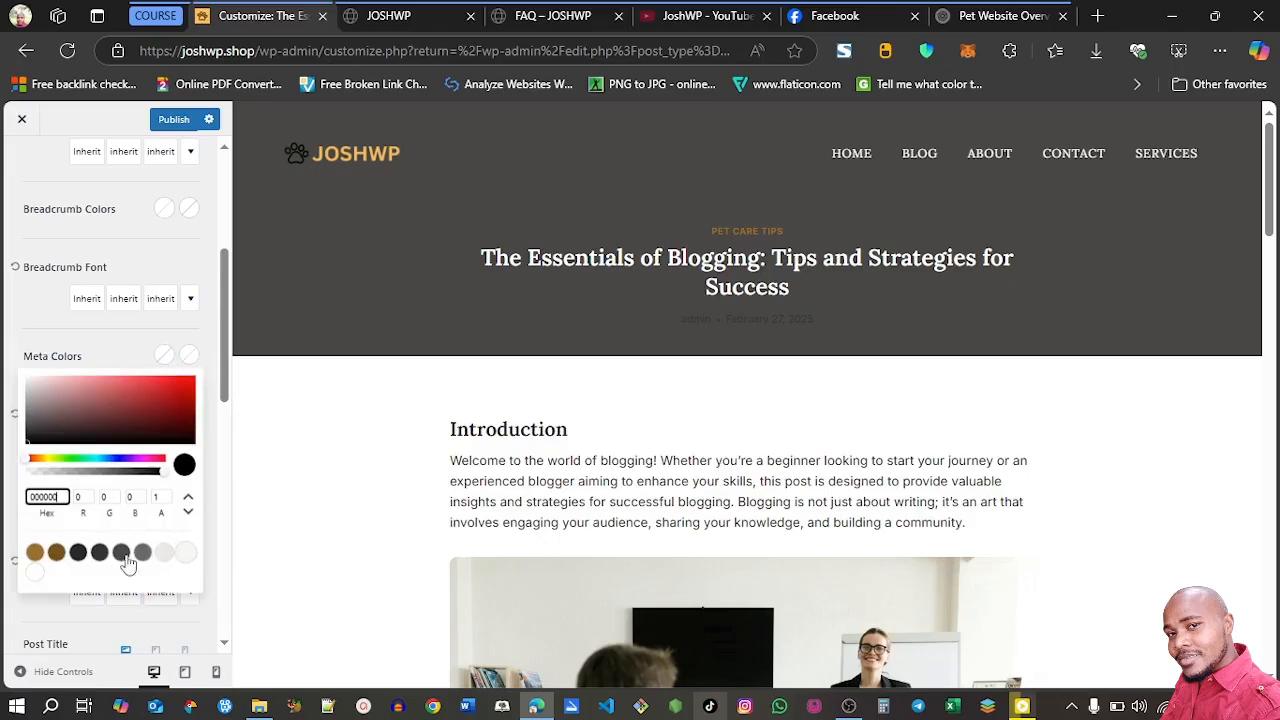
pyautogui.click(35, 573)
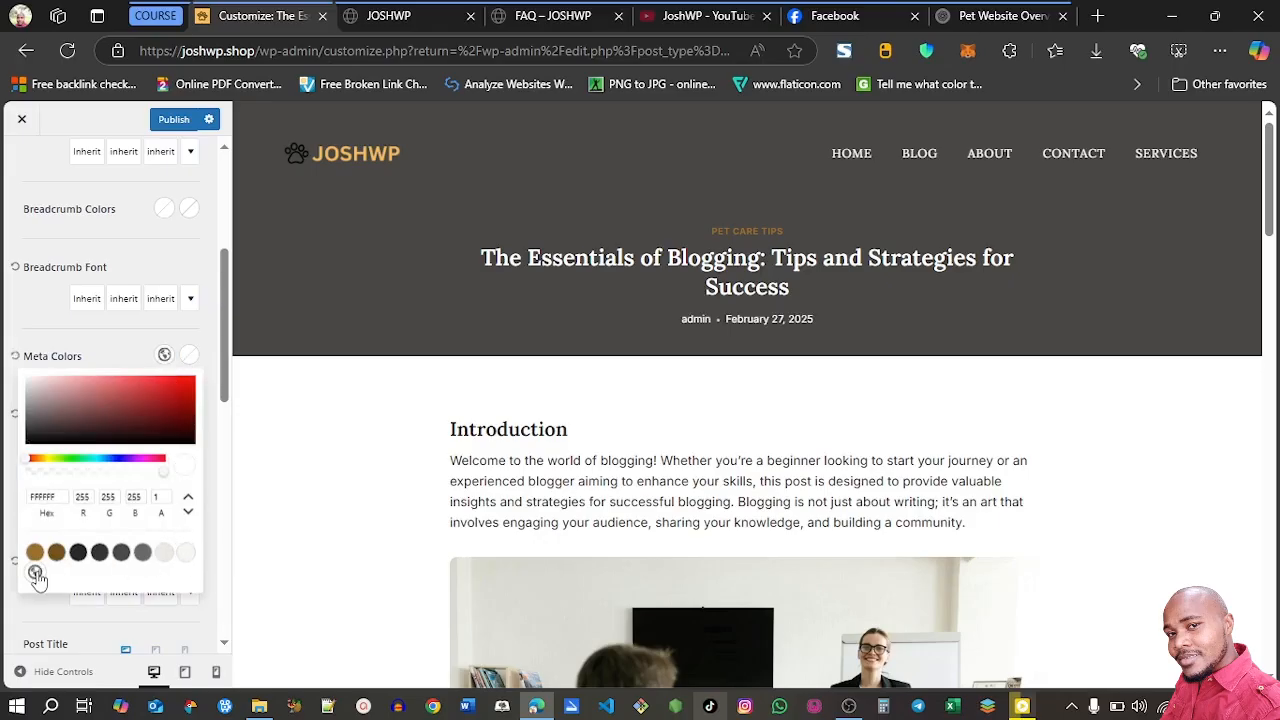
pyautogui.click(34, 554)
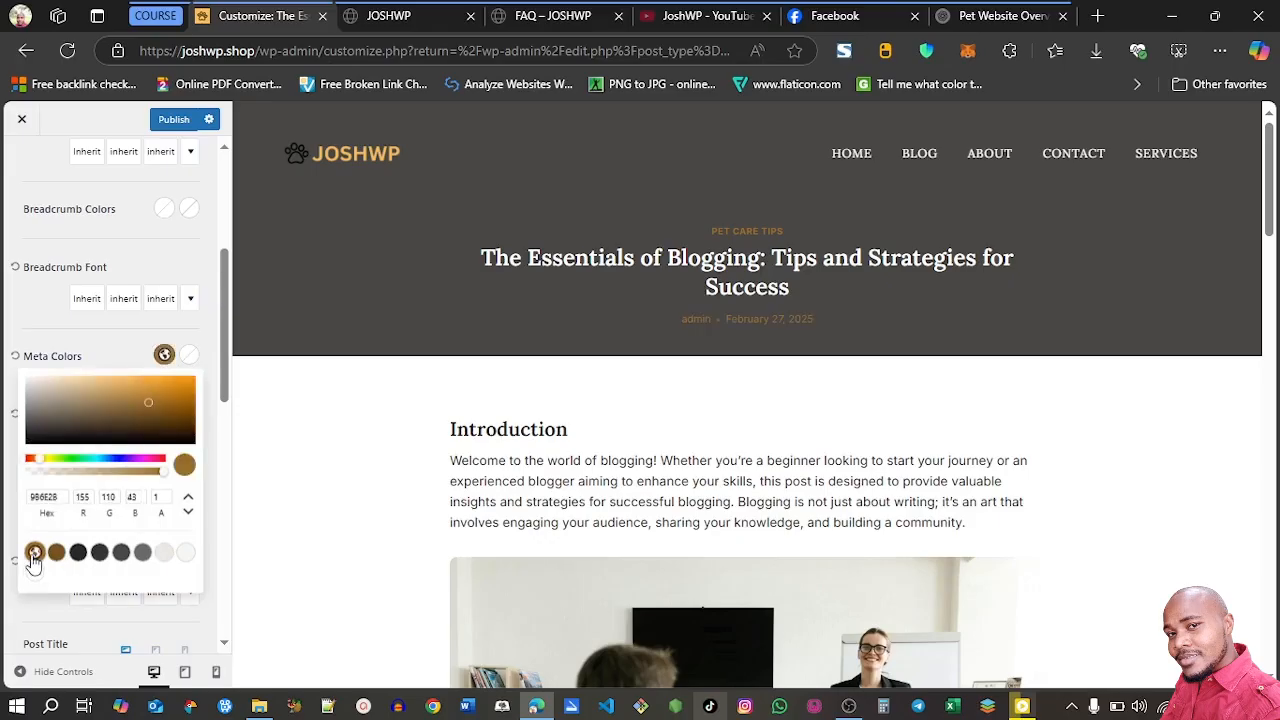
pyautogui.click(165, 553)
pyautogui.click(186, 555)
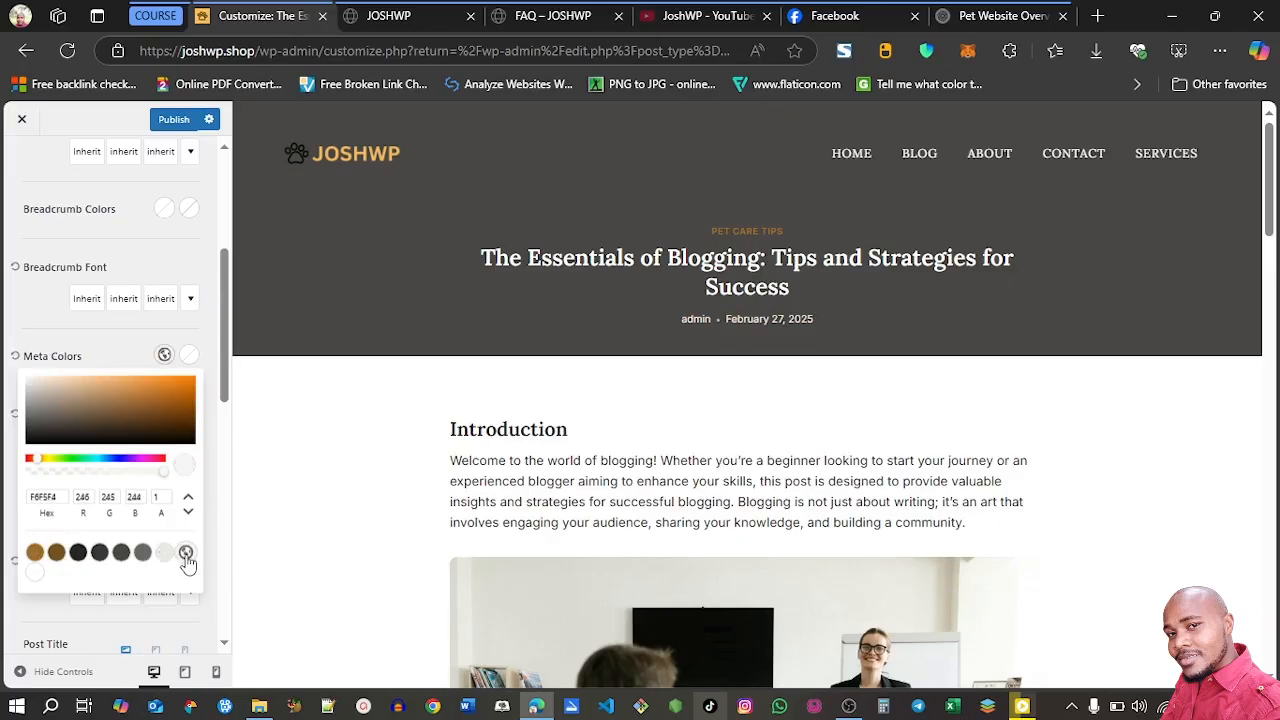
# Set the second Meta color of the post title to the off-white palette color F6F5F4
pyautogui.click(190, 359)
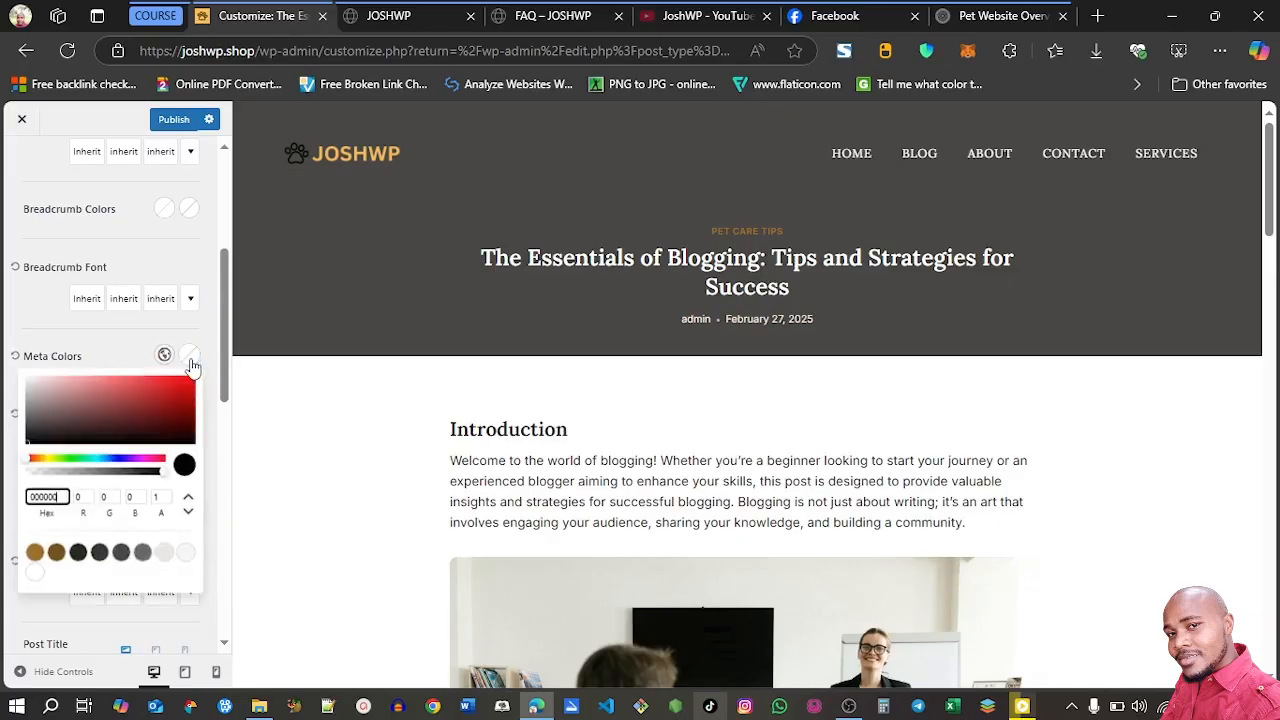
pyautogui.click(187, 559)
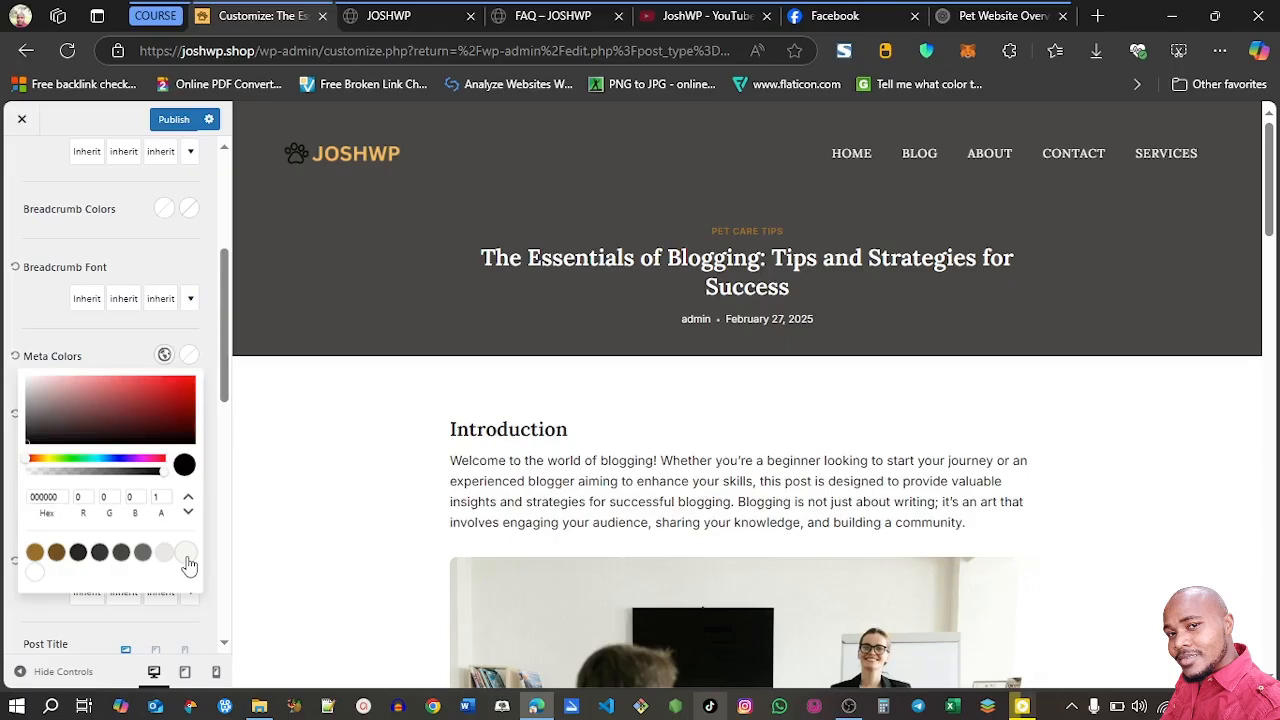
pyautogui.click(100, 352)
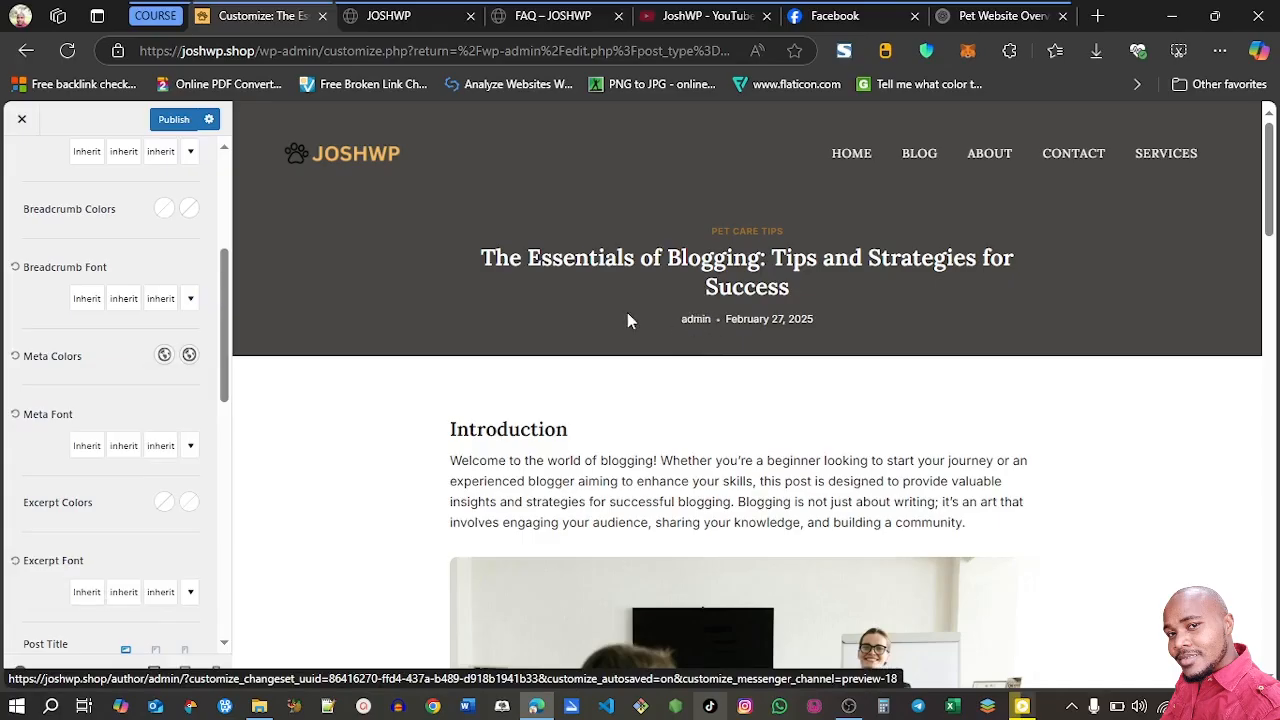
# Switch to the live site's browser tab and open the user profile page from its WordPress dashboard
pyautogui.click(412, 19)
pyautogui.moveTo(64, 118)
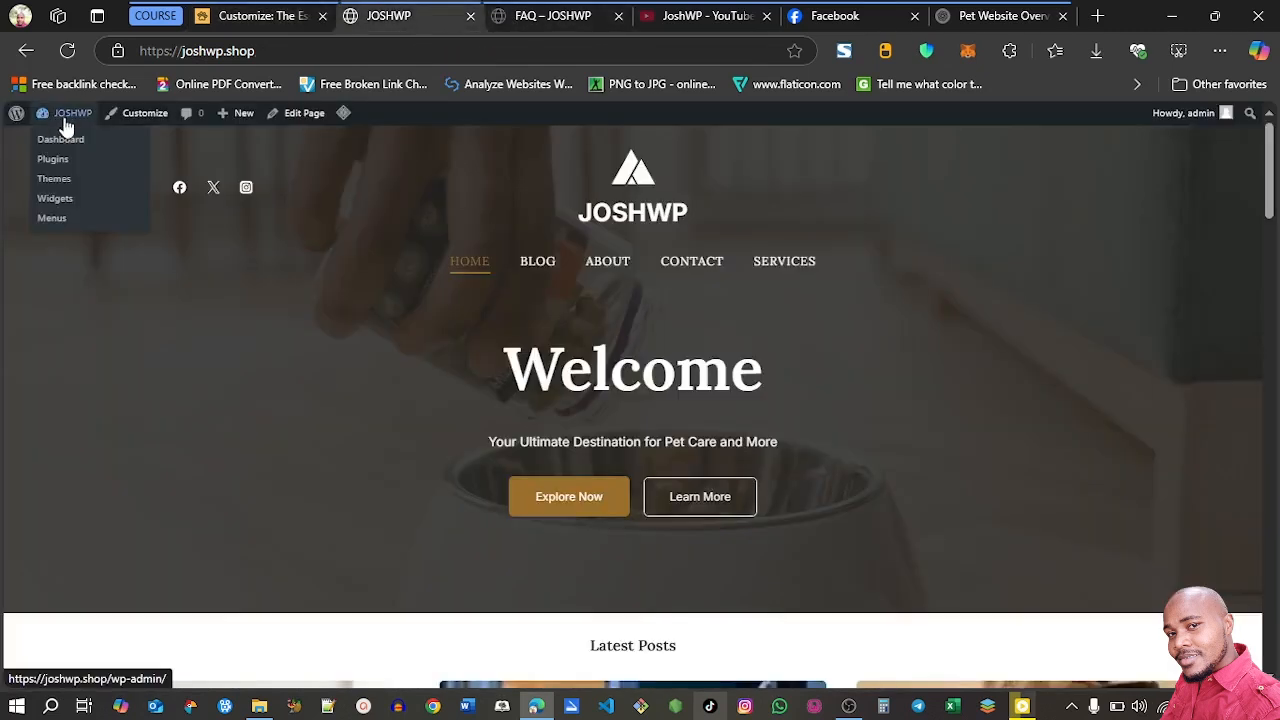
pyautogui.click(61, 145)
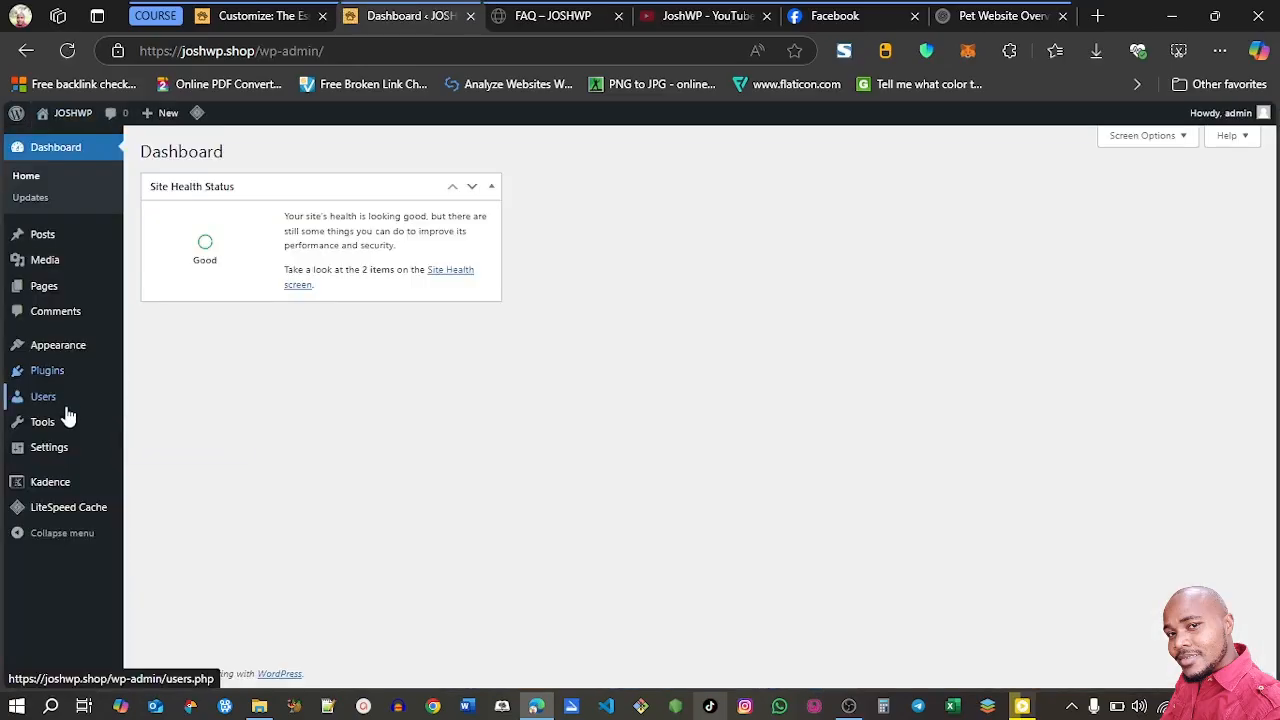
pyautogui.moveTo(55, 407)
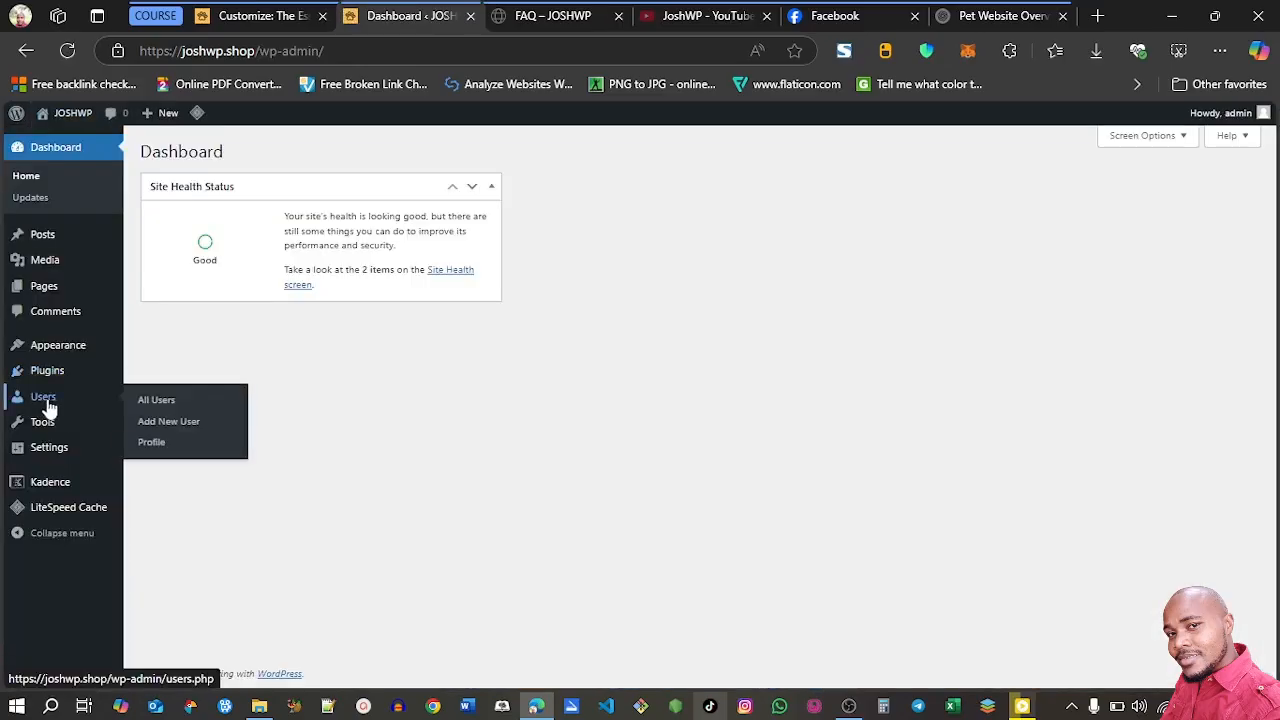
pyautogui.click(152, 442)
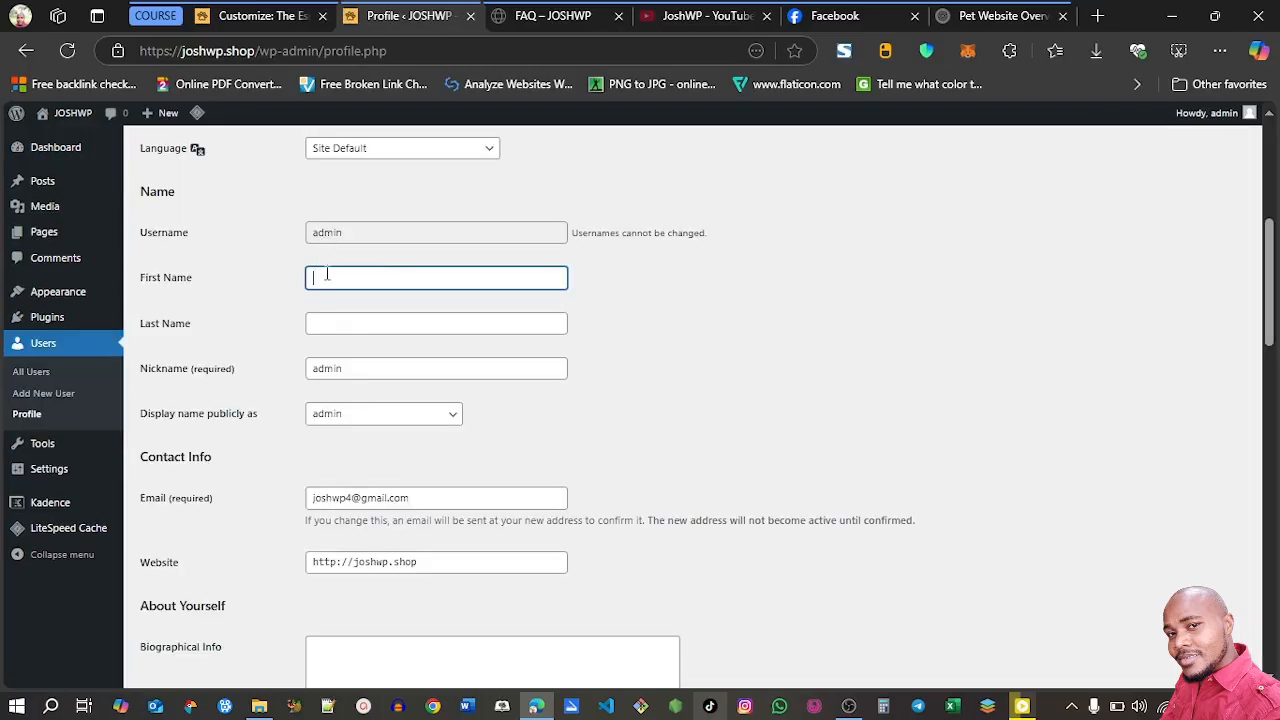
# Enter the site's name as the profile's First Name, select it as the public display name, and update the profile
pyautogui.write('JoshWP')
pyautogui.click(338, 418)
pyautogui.click(342, 466)
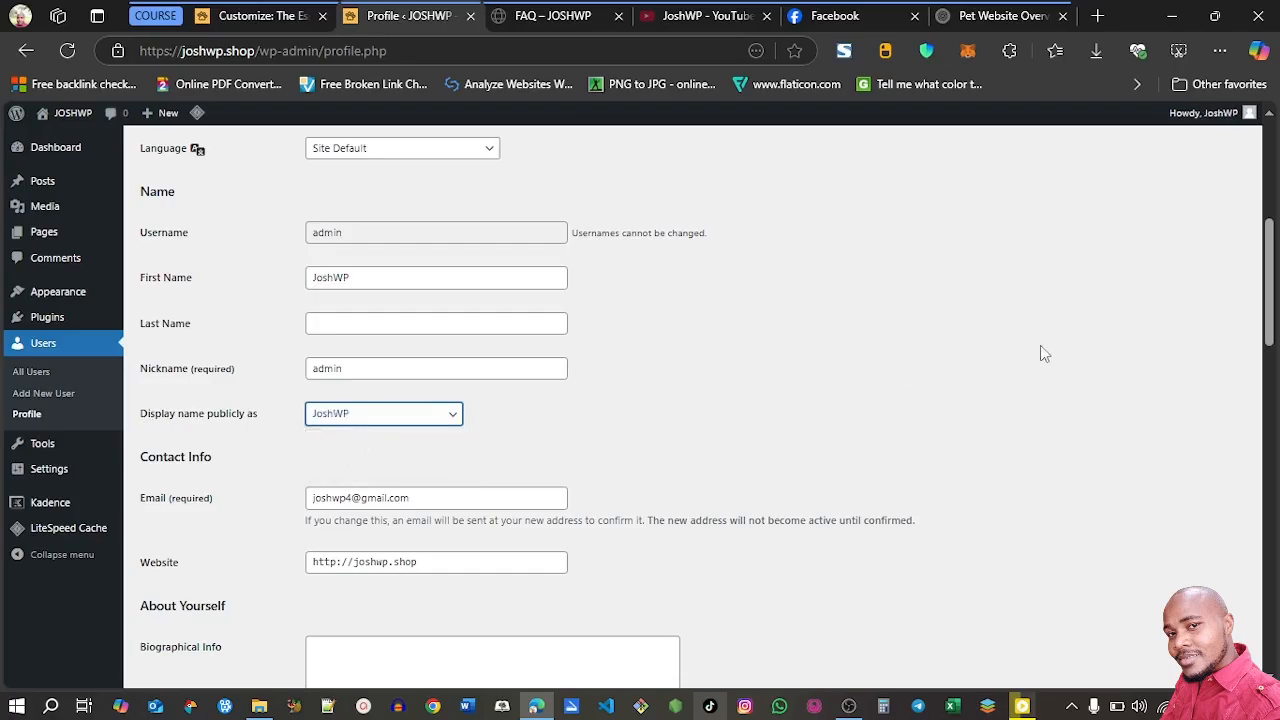
pyautogui.scroll(-15, 700, 470)
pyautogui.click(170, 618)
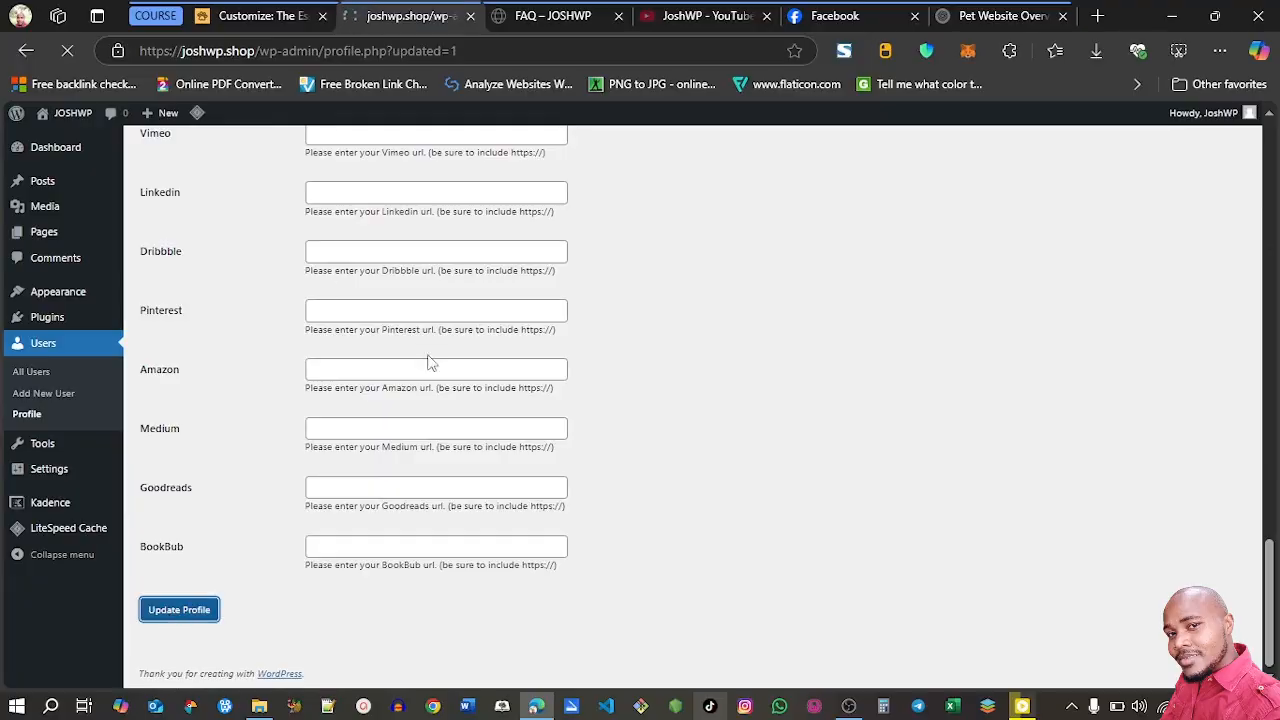
pyautogui.moveTo(1272, 211)
pyautogui.mouseDown()
pyautogui.moveTo(1271, 591)
pyautogui.moveTo(1271, 190)
pyautogui.mouseUp()
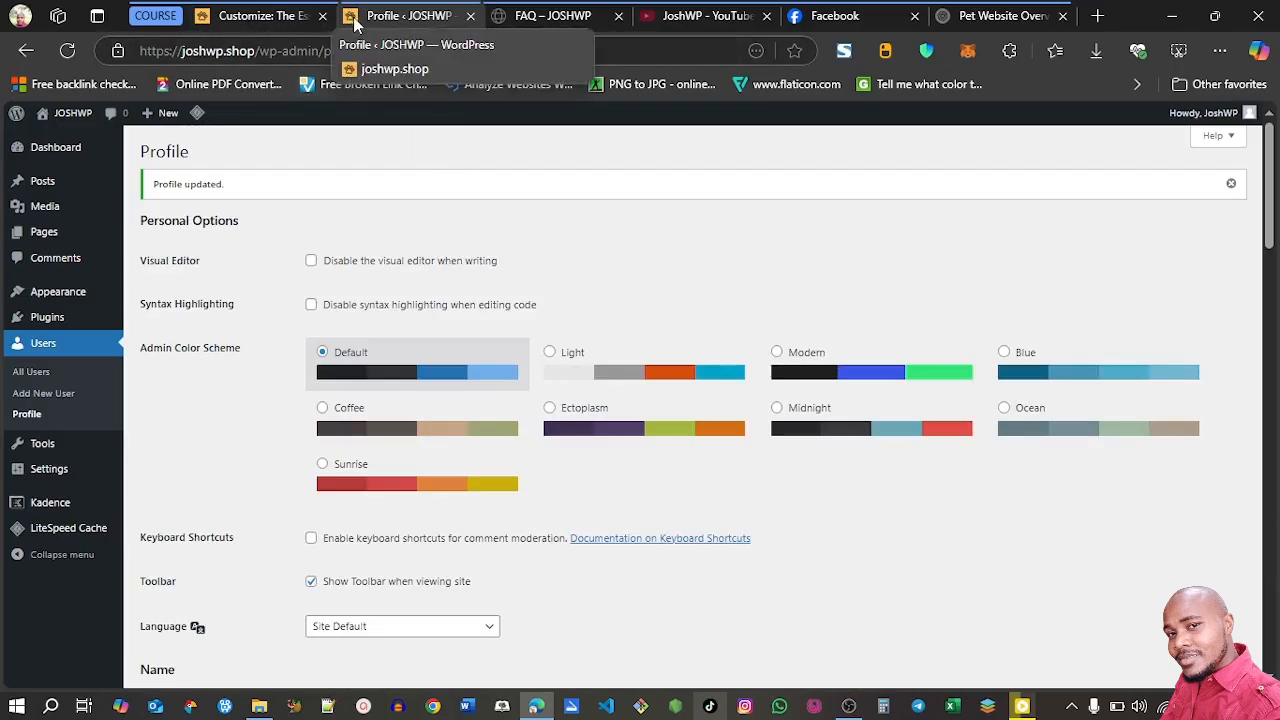
# Return to the site customizer, publish the single post changes, and go back to the Posts/Pages Layout section
pyautogui.click(263, 19)
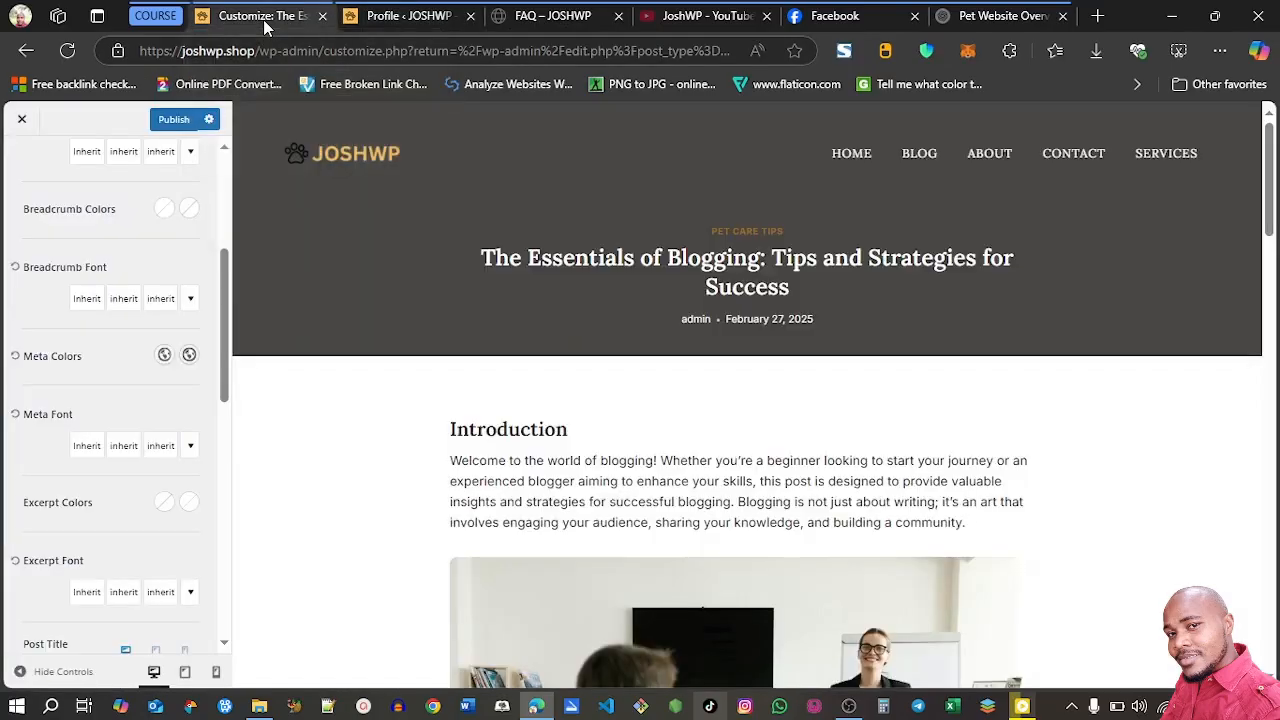
pyautogui.click(180, 122)
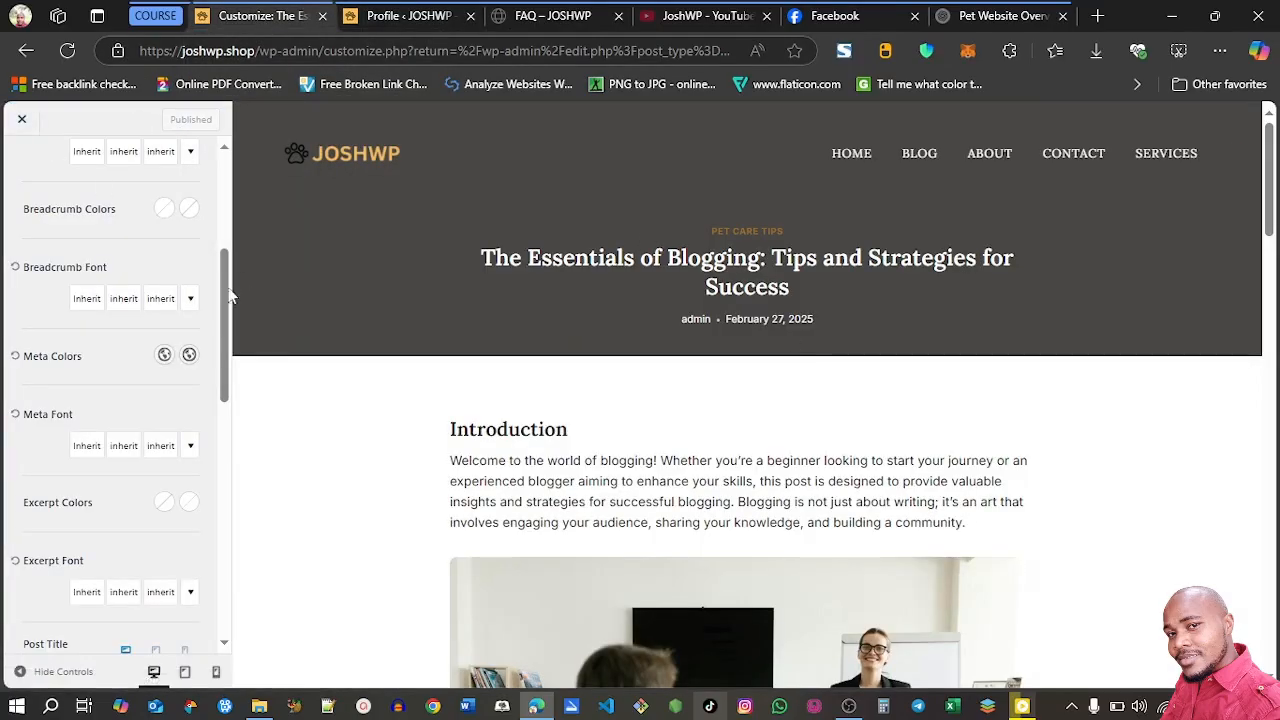
pyautogui.moveTo(226, 291); pyautogui.dragTo(228, 173)
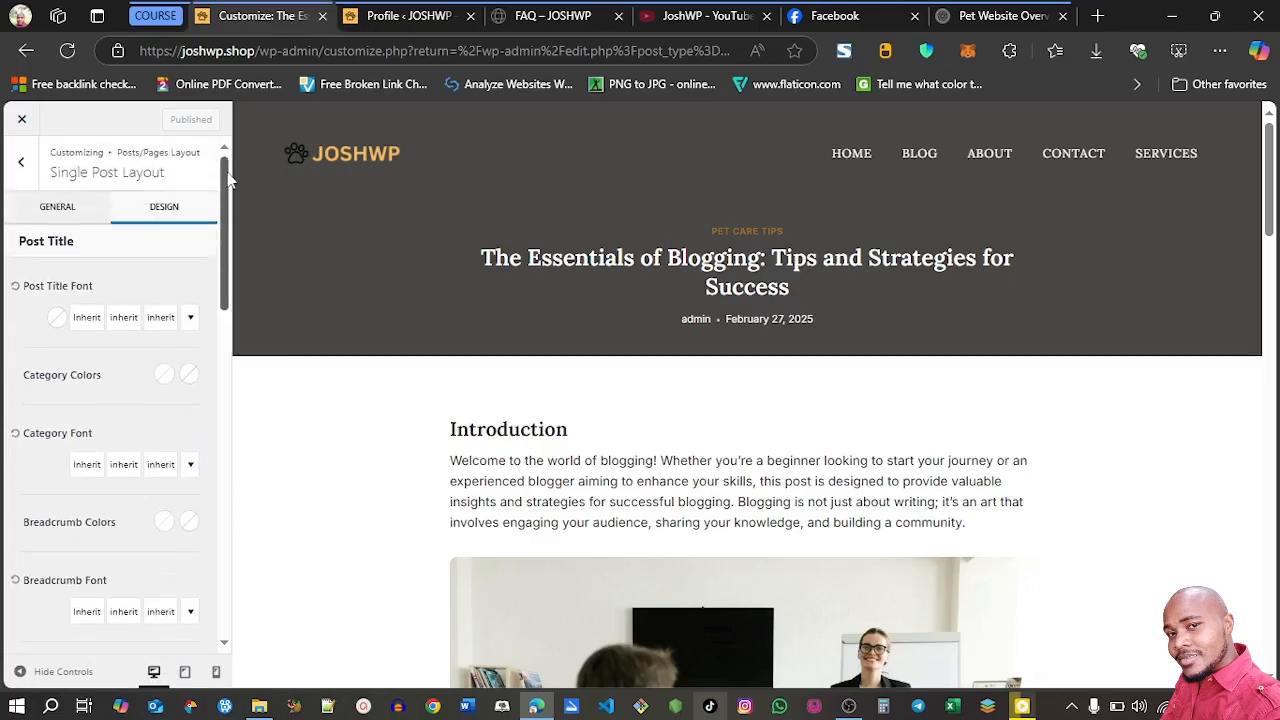
pyautogui.click(24, 168)
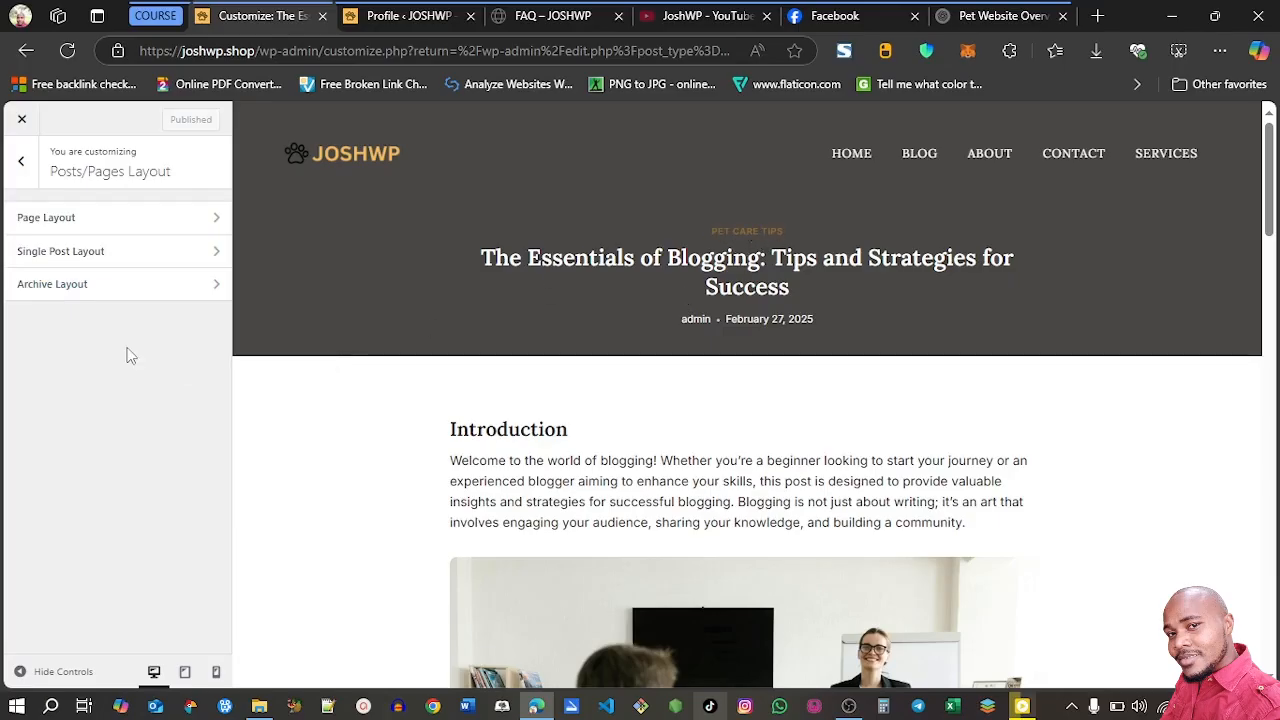
# Preview the Pet Care Tips category archive and review the Archive Layout settings, including the Meta options under Post Item Elements
pyautogui.click(131, 290)
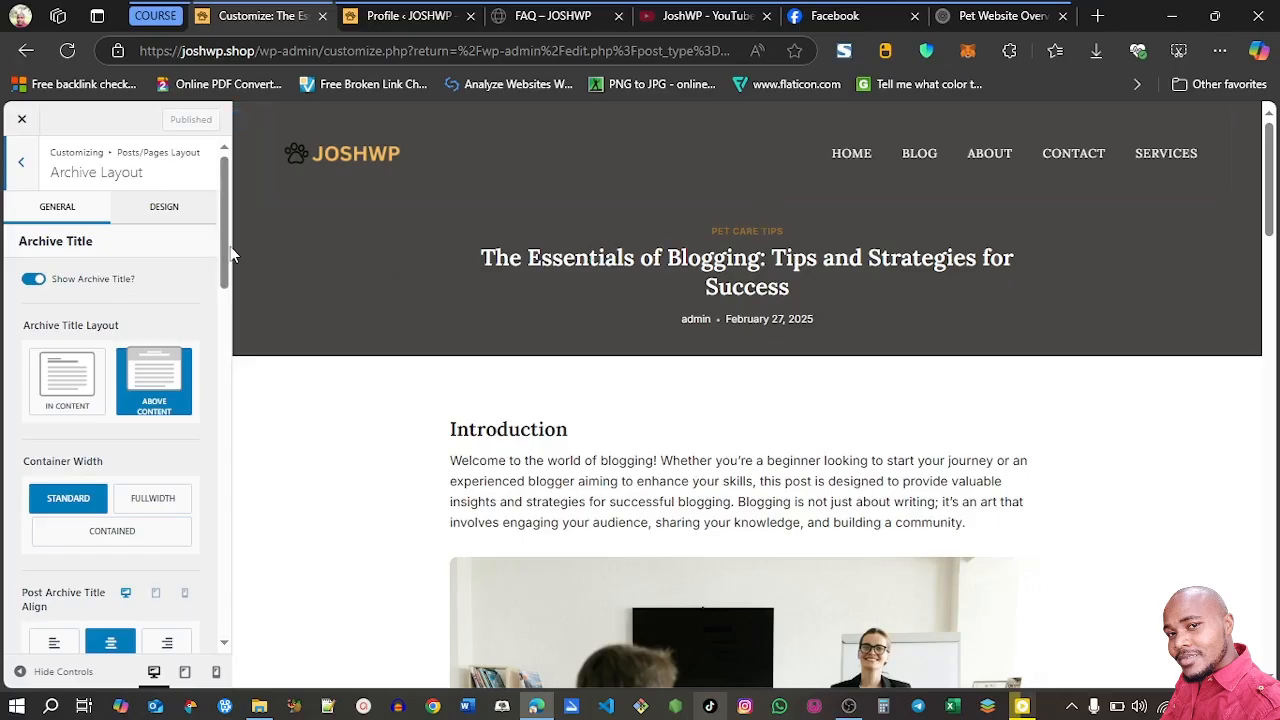
pyautogui.click(733, 234)
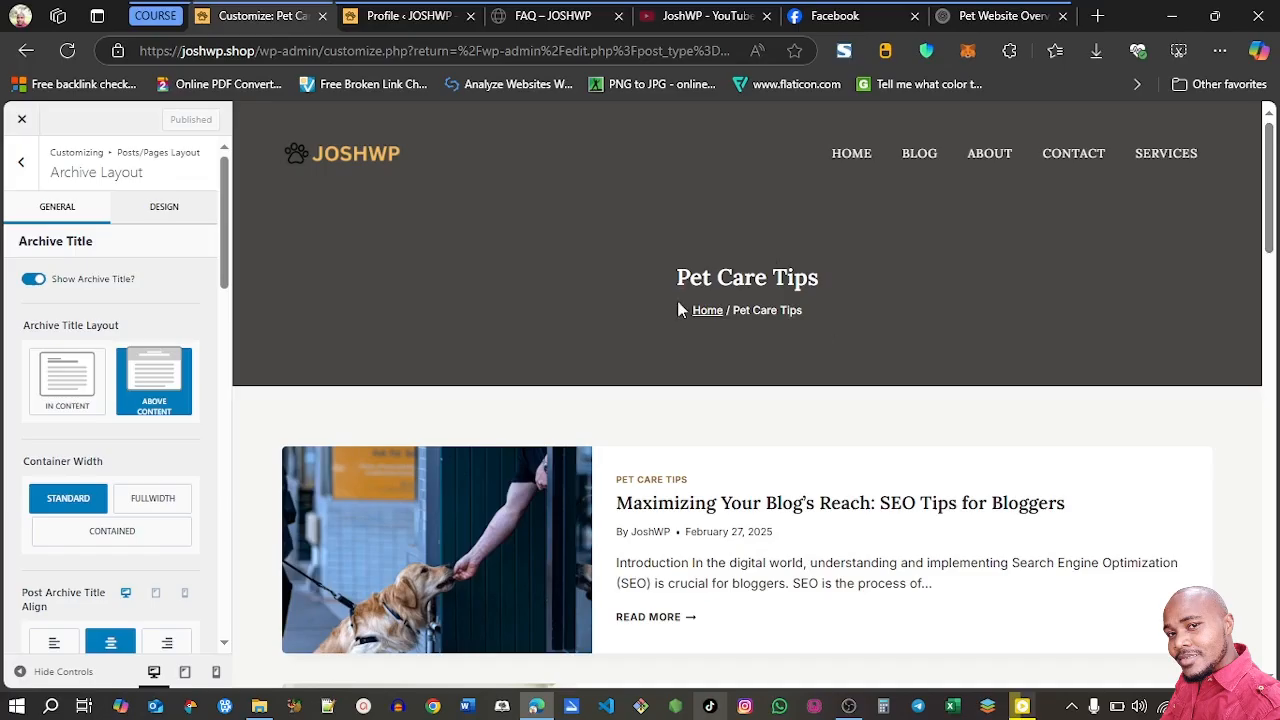
pyautogui.moveTo(1270, 205); pyautogui.dragTo(1272, 240)
pyautogui.moveTo(227, 245); pyautogui.dragTo(228, 597)
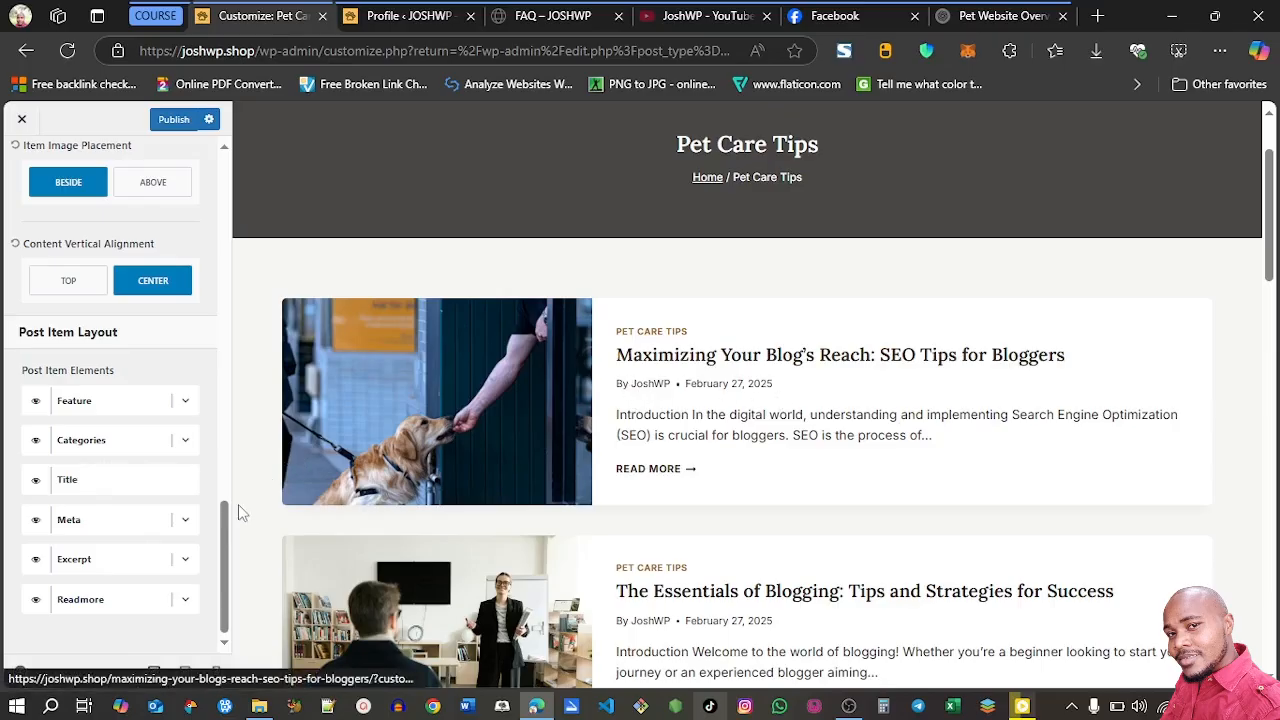
pyautogui.click(185, 519)
pyautogui.moveTo(229, 500); pyautogui.dragTo(229, 607)
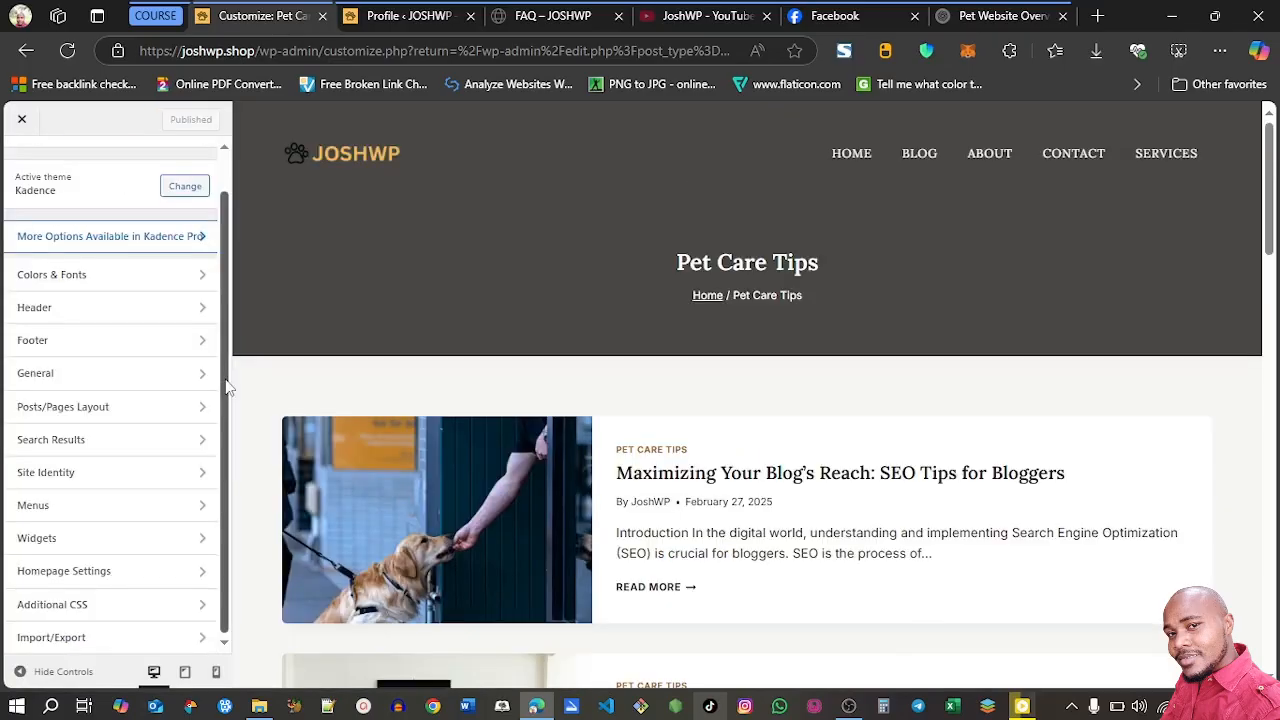
# Check the Widgets section of the customizer and return to the main section list
pyautogui.click(176, 555)
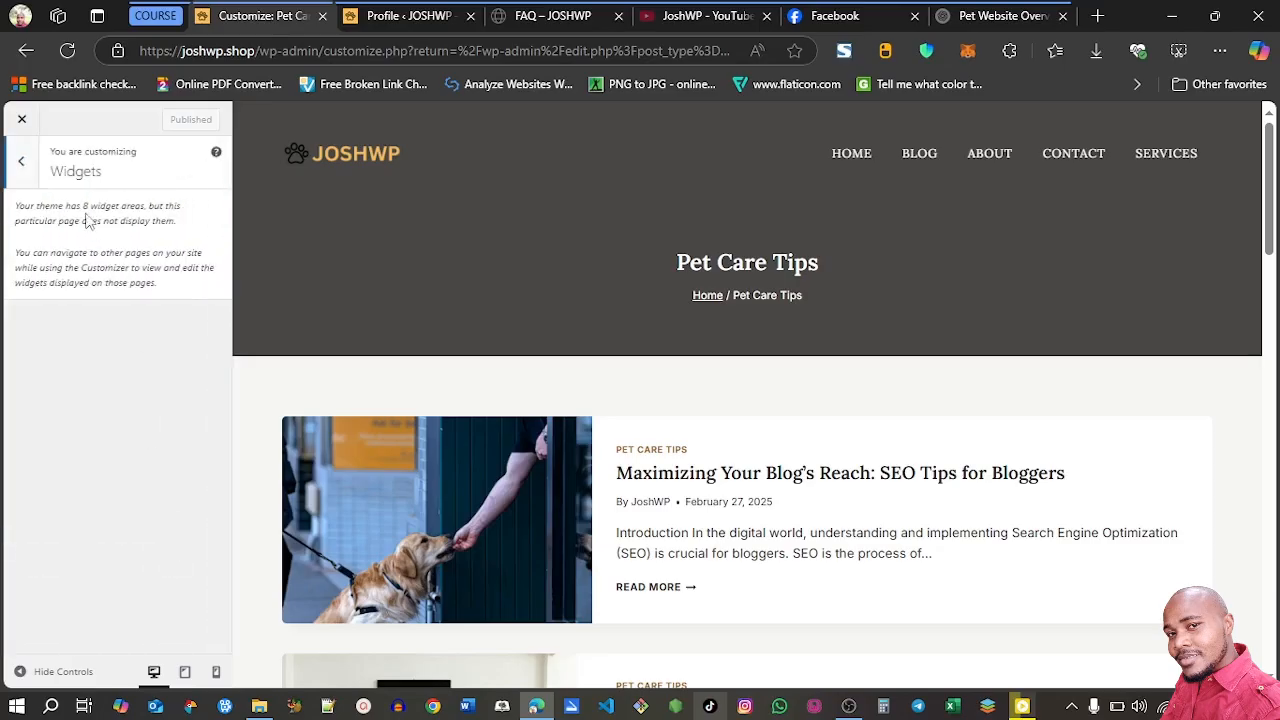
pyautogui.click(22, 163)
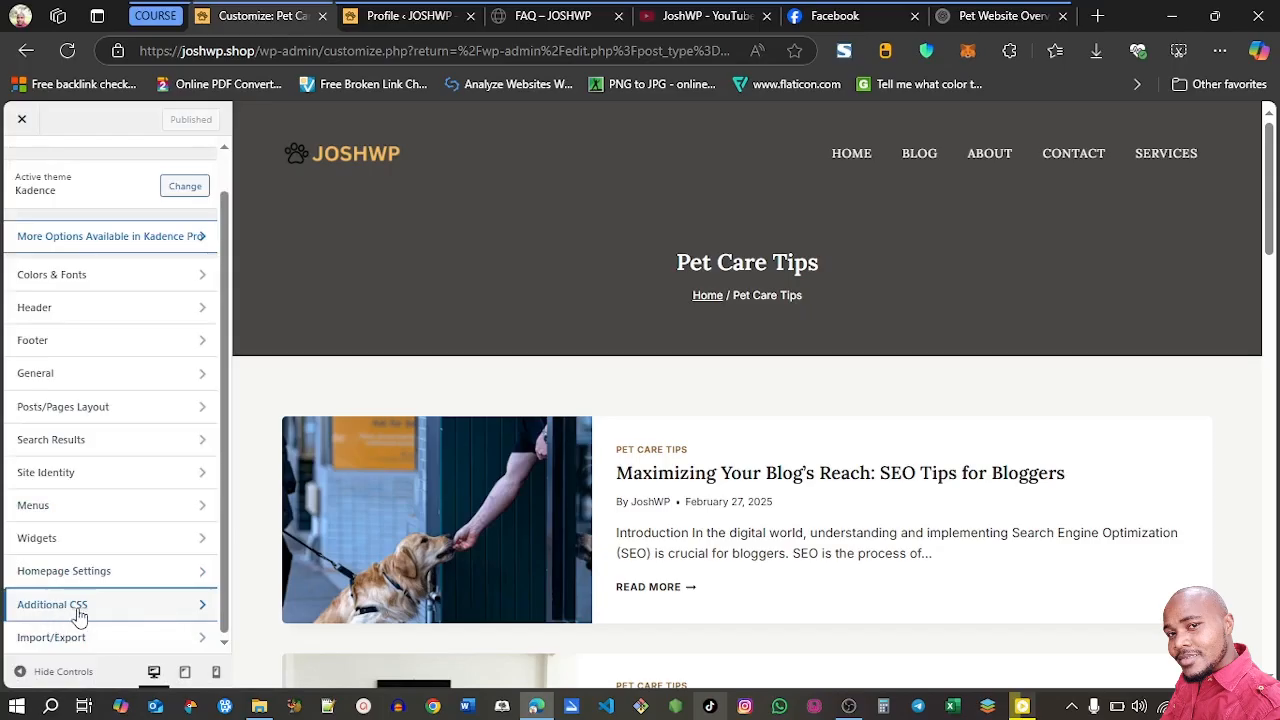
# Switch to the live FAQ page and examine the headline section and the questions and answers in its two-column FAQ accordions
pyautogui.click(112, 615)
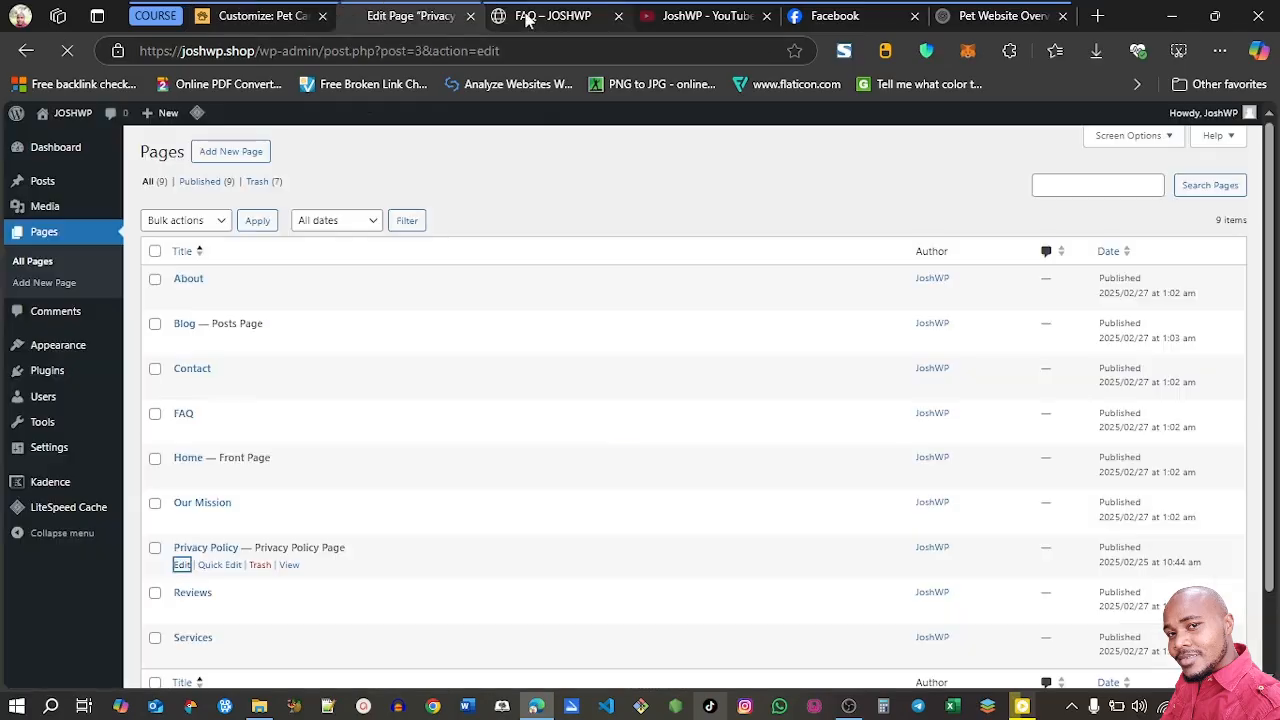
pyautogui.click(527, 16)
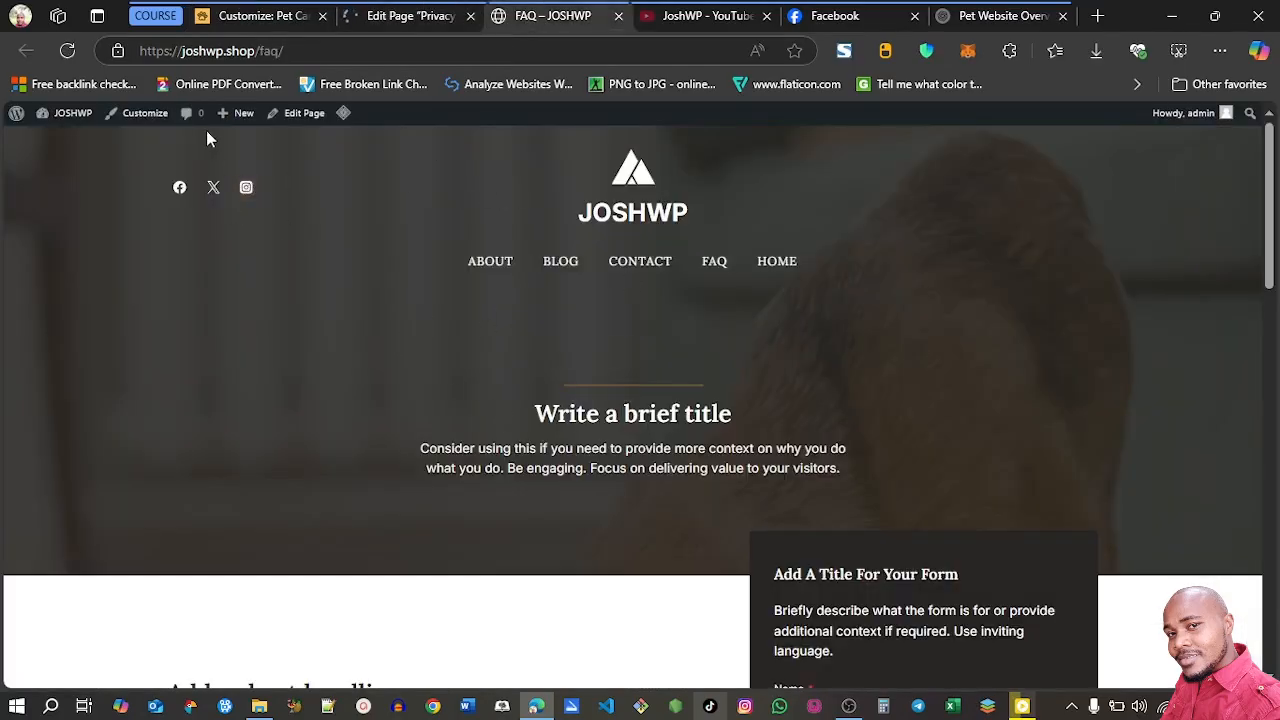
pyautogui.scroll(-4, 802, 197)
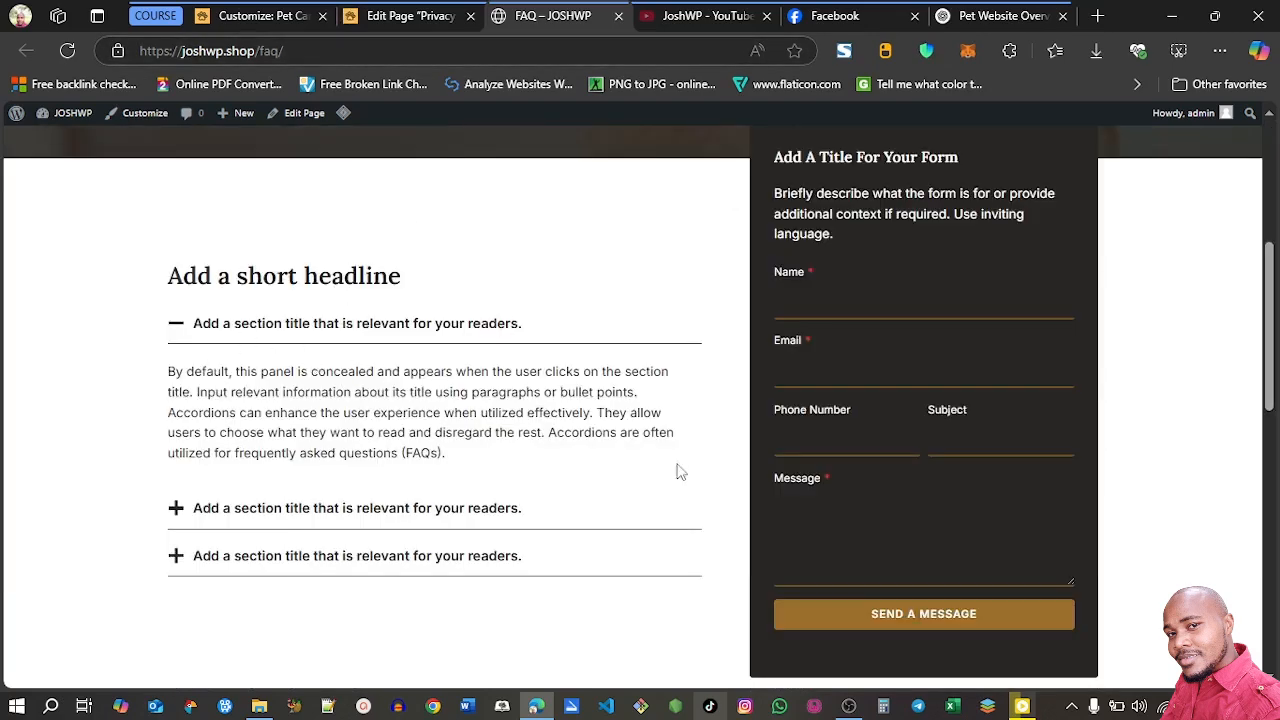
pyautogui.scroll(-5, 1275, 288)
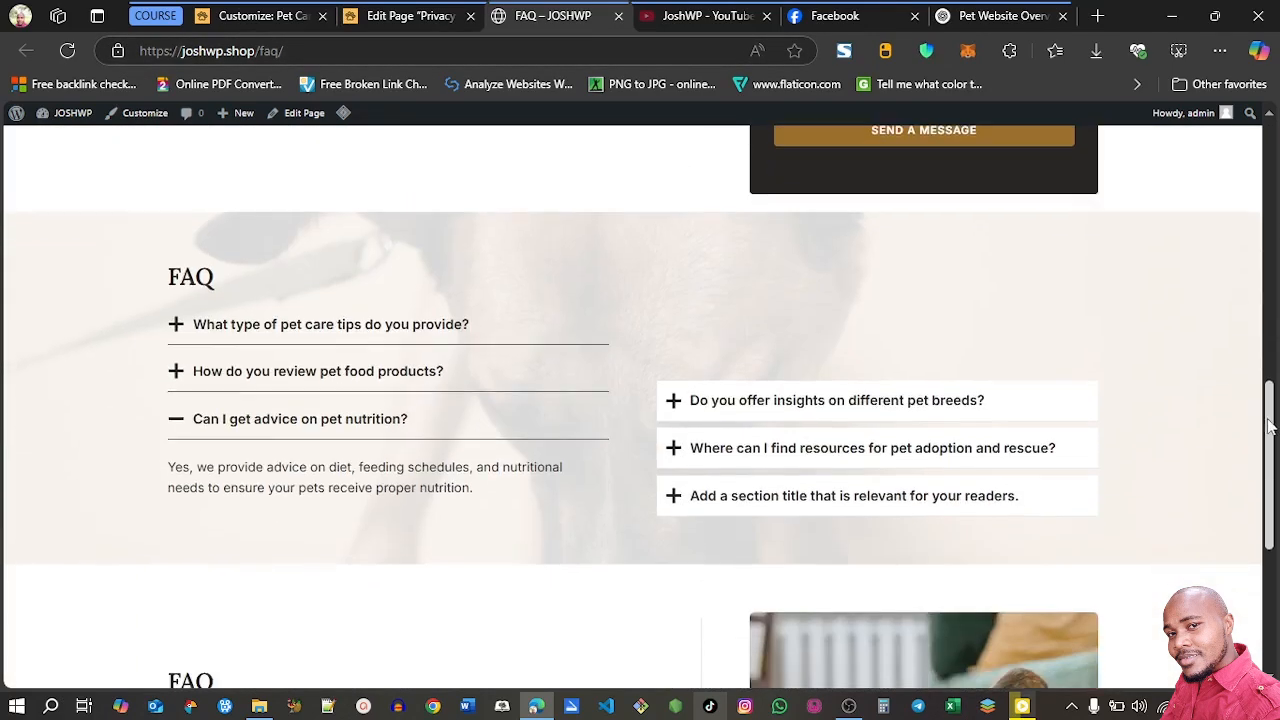
pyautogui.click(174, 324)
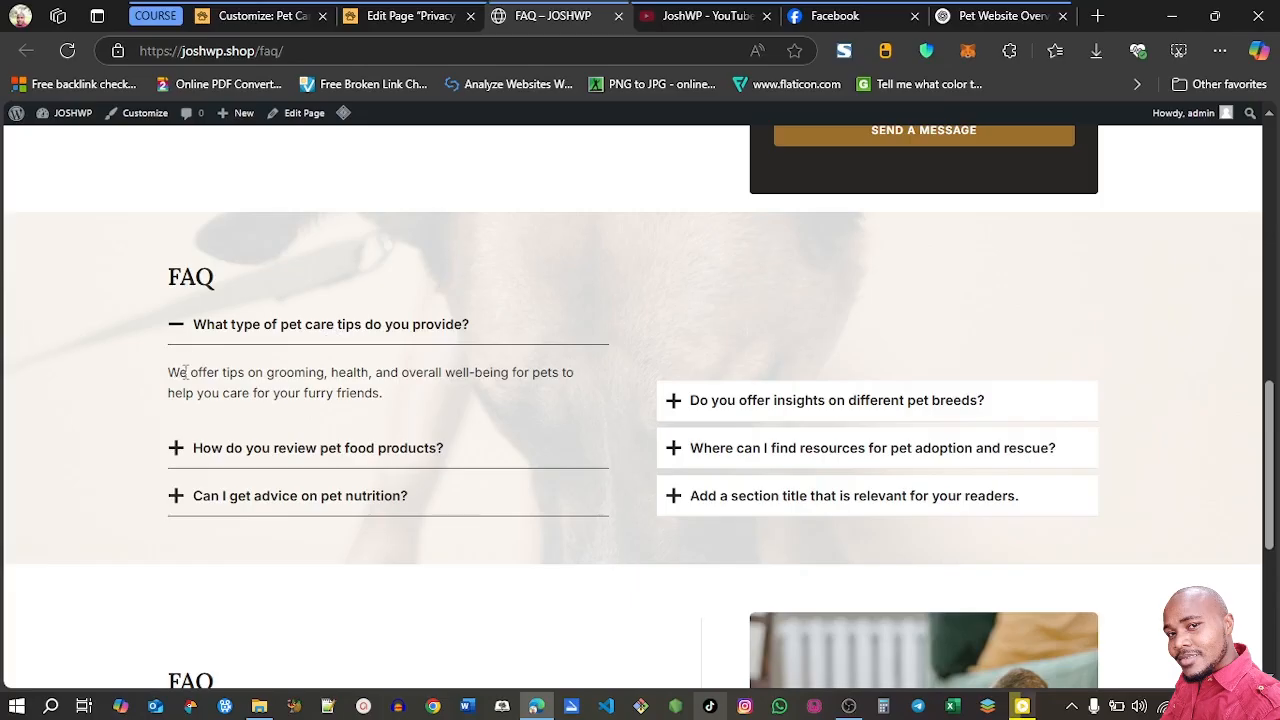
pyautogui.click(177, 449)
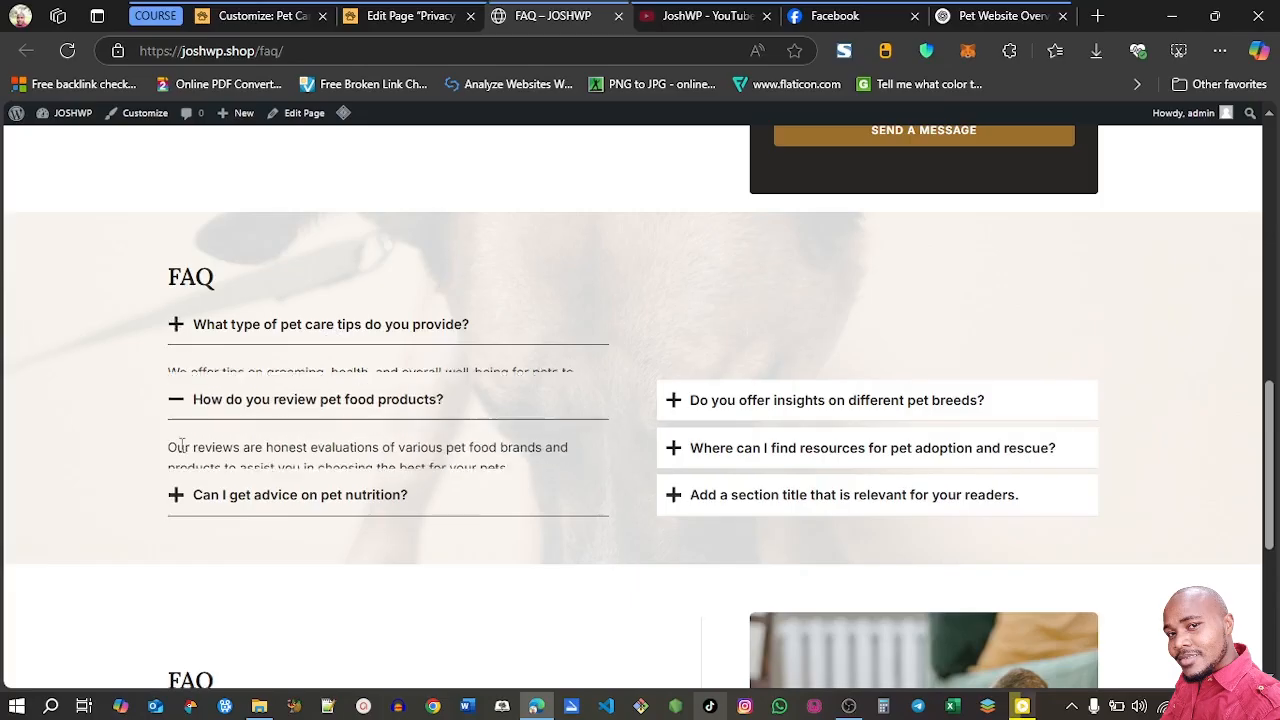
pyautogui.click(174, 497)
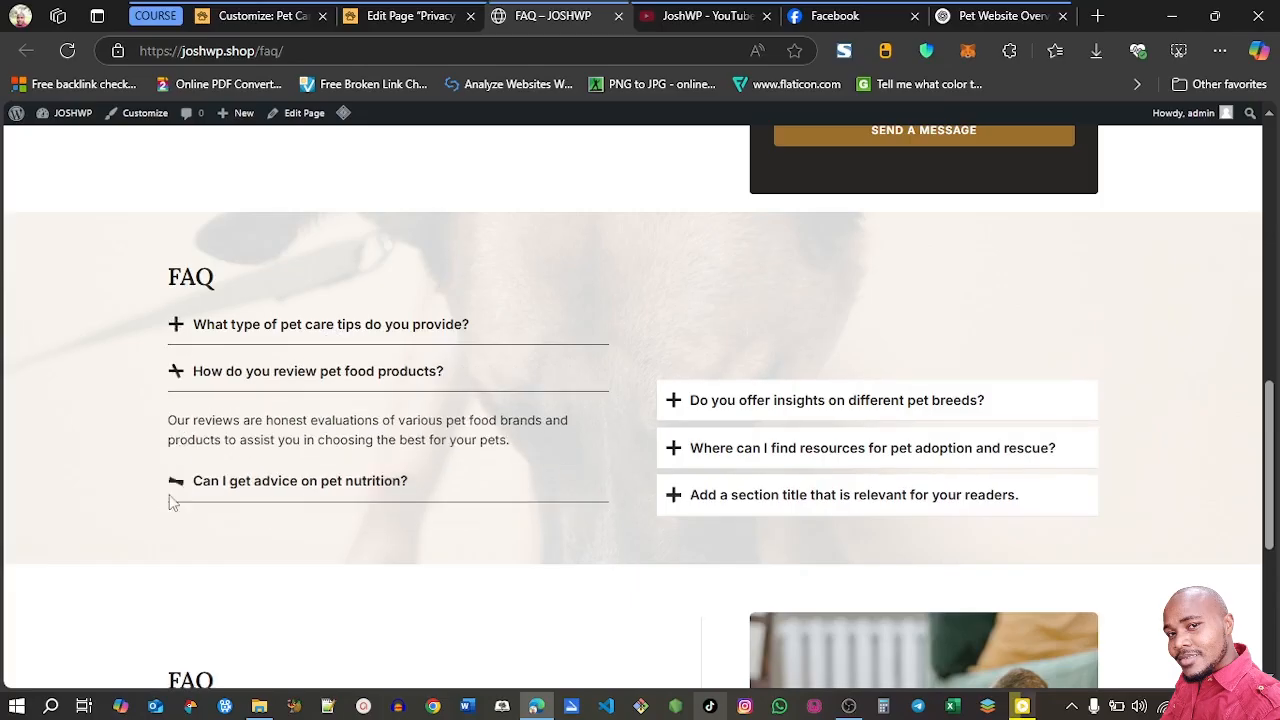
pyautogui.click(673, 402)
pyautogui.click(673, 447)
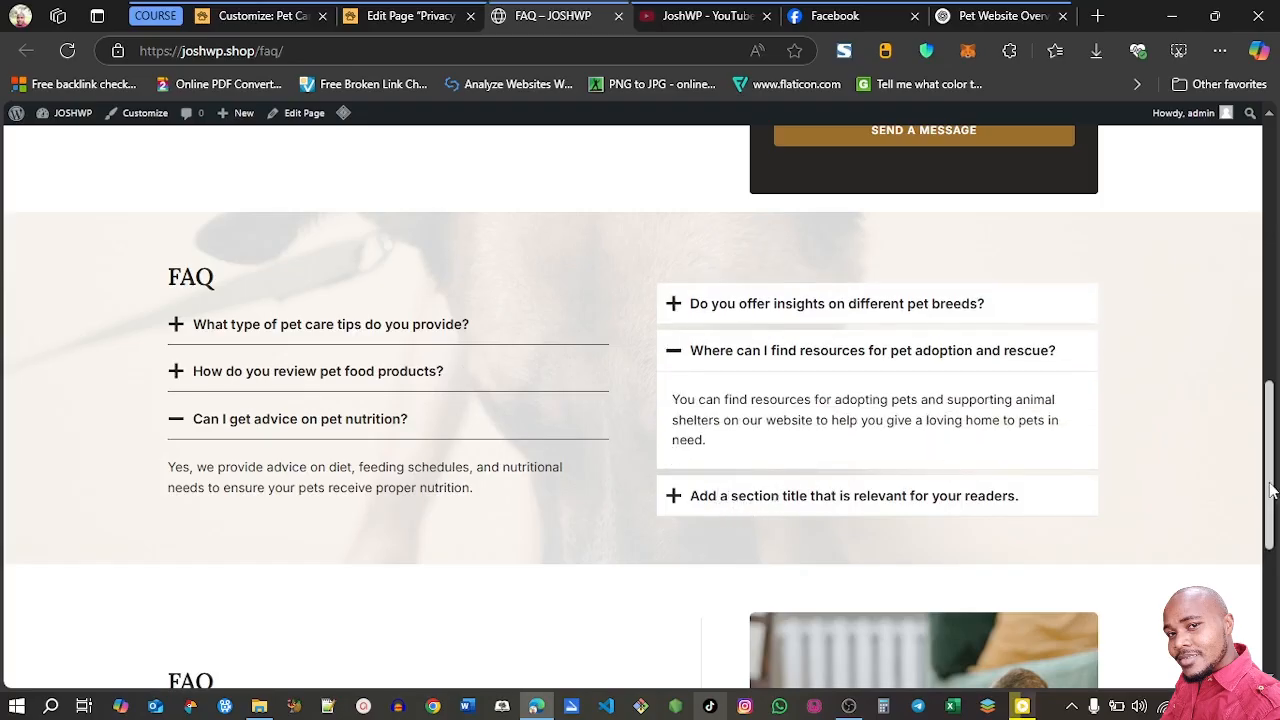
# Examine the answers in the FAQ accordion beside the dog photo and compare them with the two-column FAQ section above
pyautogui.scroll(-3, 1272, 490)
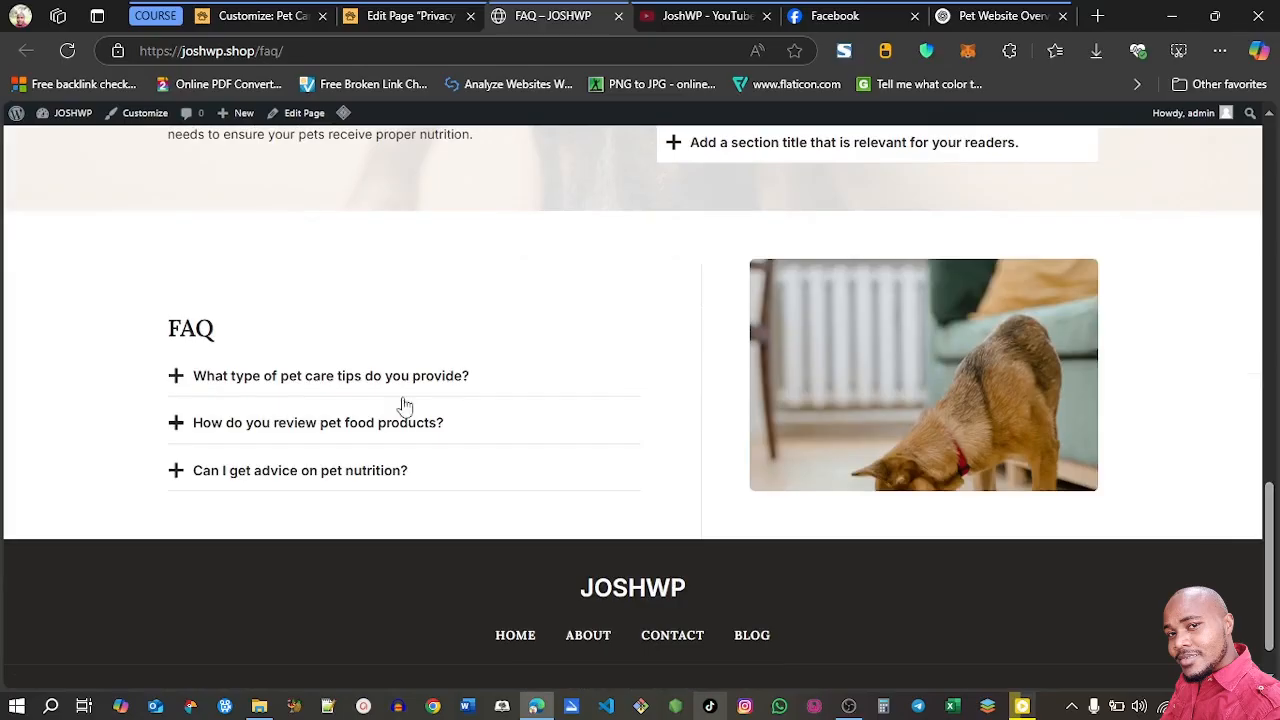
pyautogui.click(173, 377)
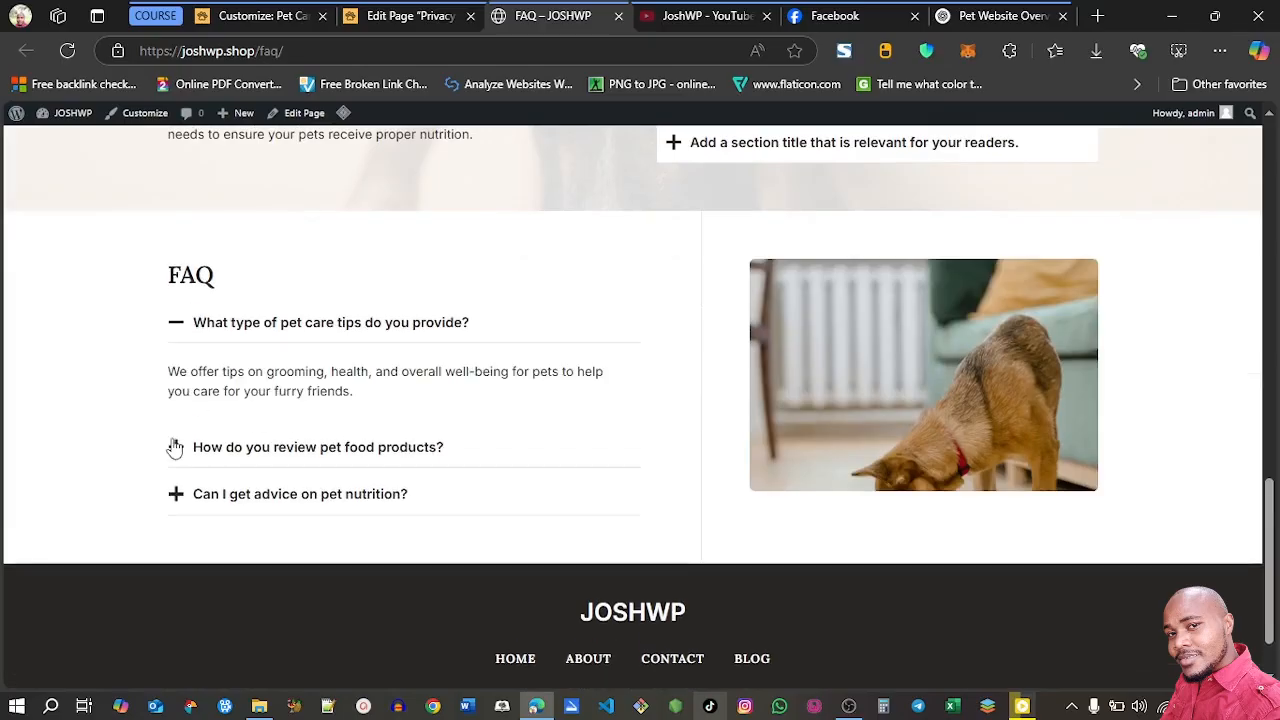
pyautogui.click(176, 447)
pyautogui.click(174, 494)
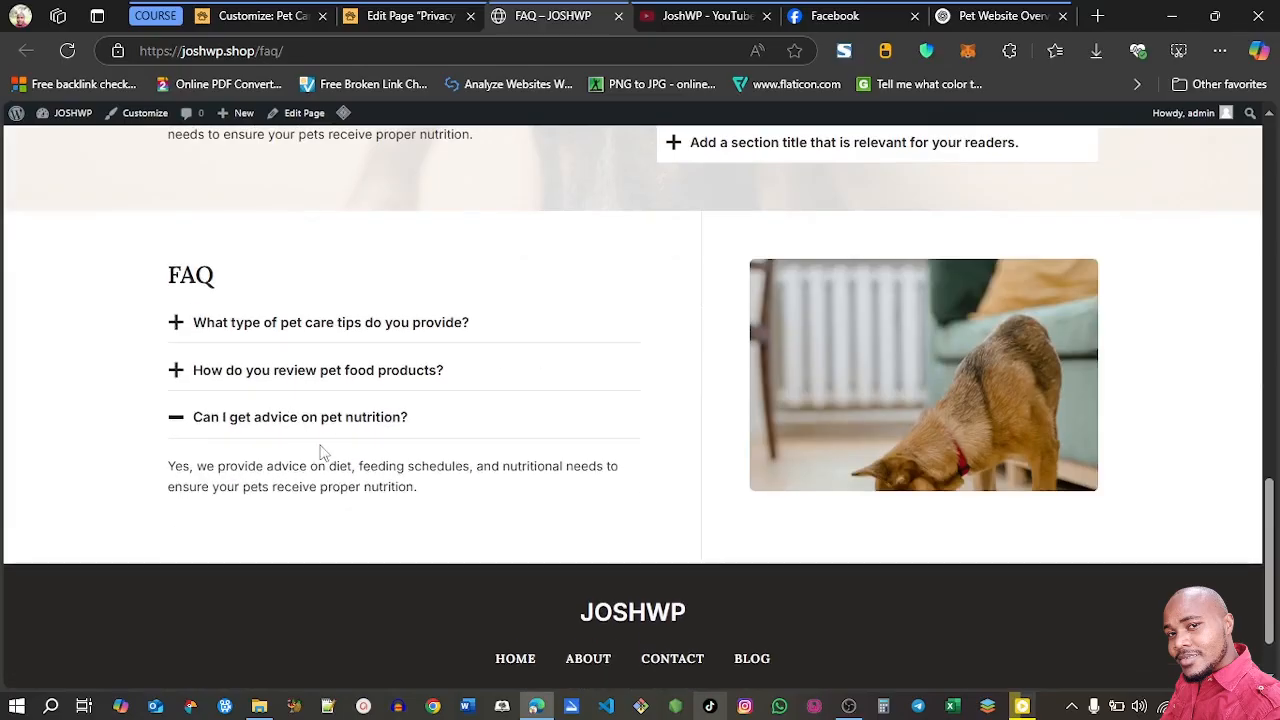
pyautogui.moveTo(1274, 543); pyautogui.dragTo(1277, 449)
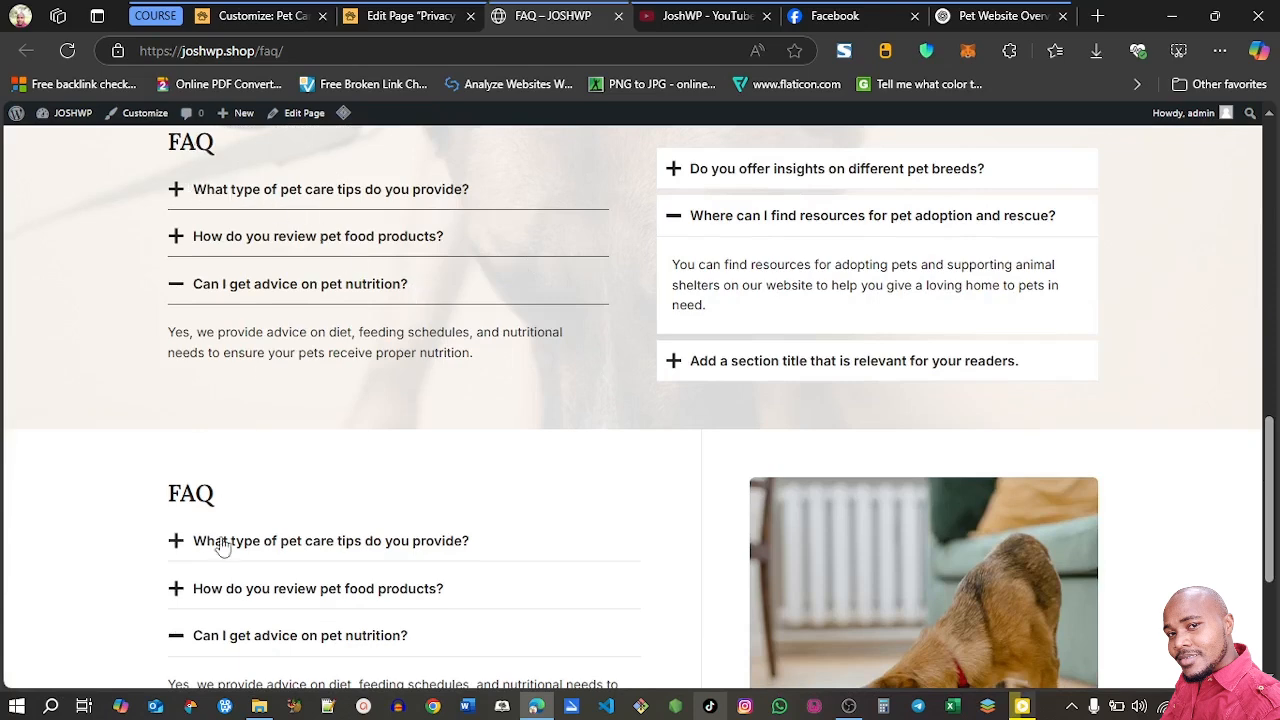
# In ChatGPT, request content for the FAQ page, listing its four existing pet questions as bullets and asking it to "add more"
pyautogui.click(995, 16)
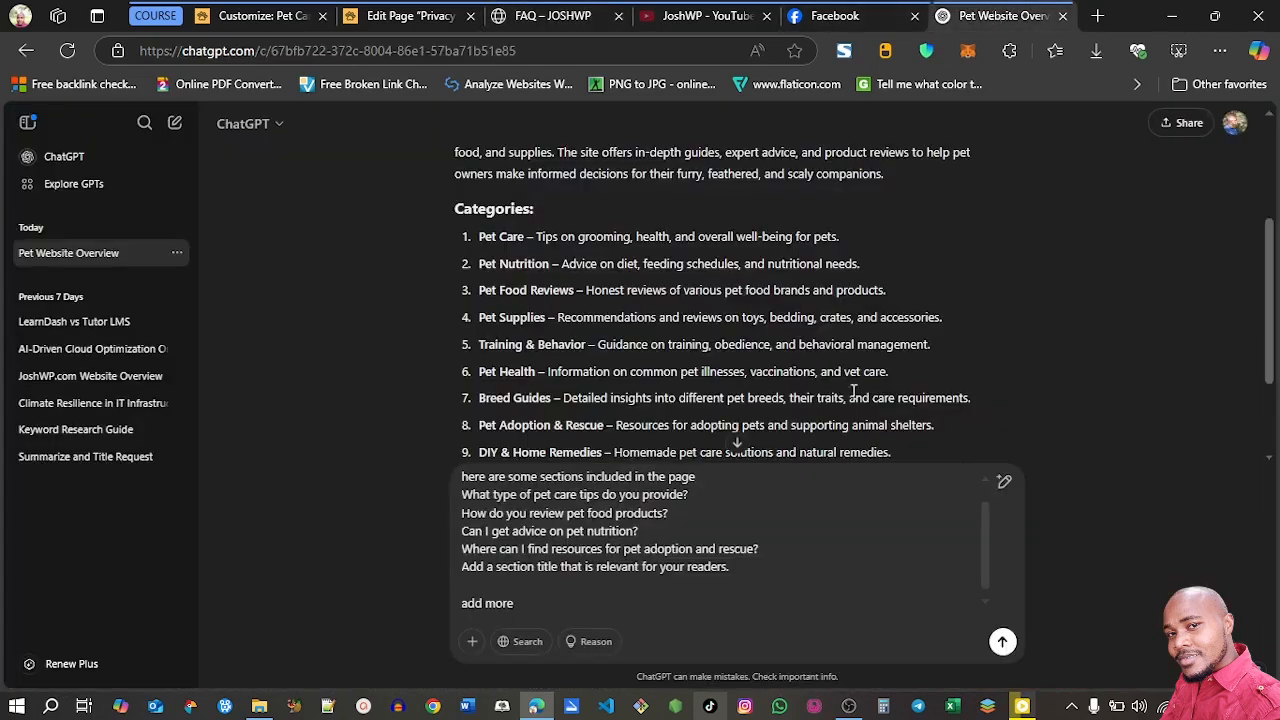
pyautogui.moveTo(990, 535); pyautogui.dragTo(983, 487)
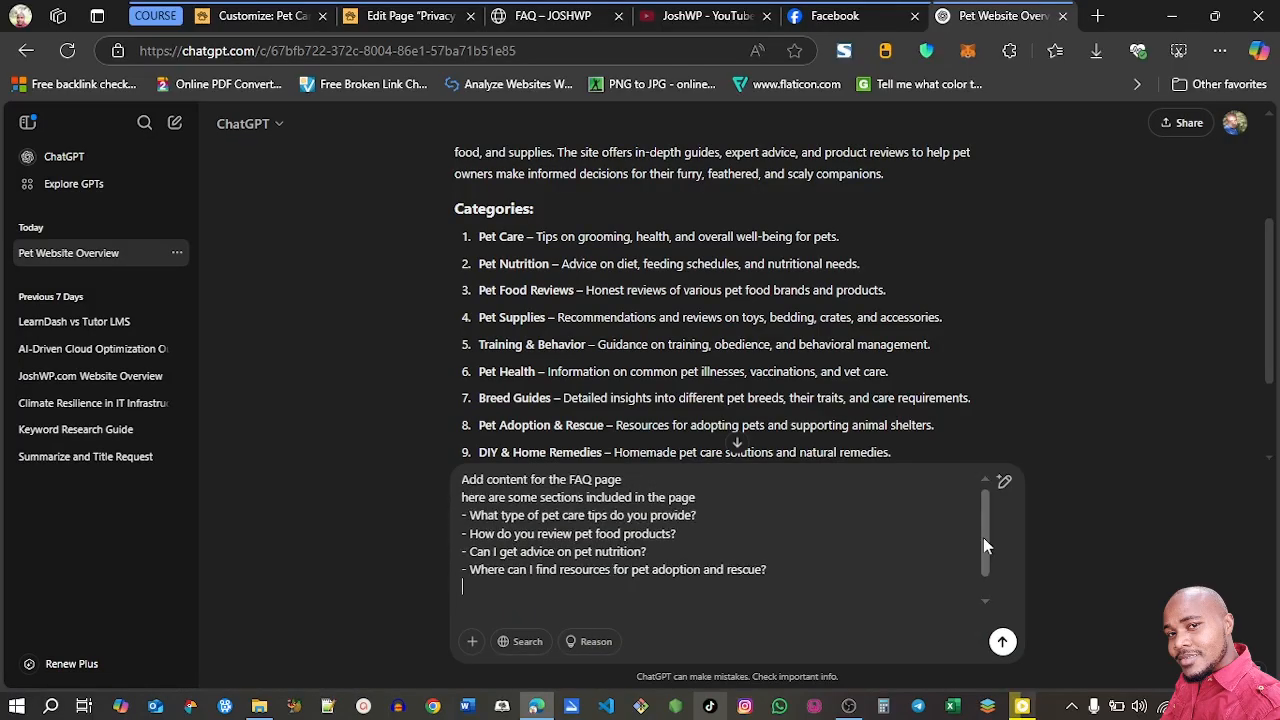
pyautogui.moveTo(984, 537); pyautogui.dragTo(981, 566)
pyautogui.click(464, 599)
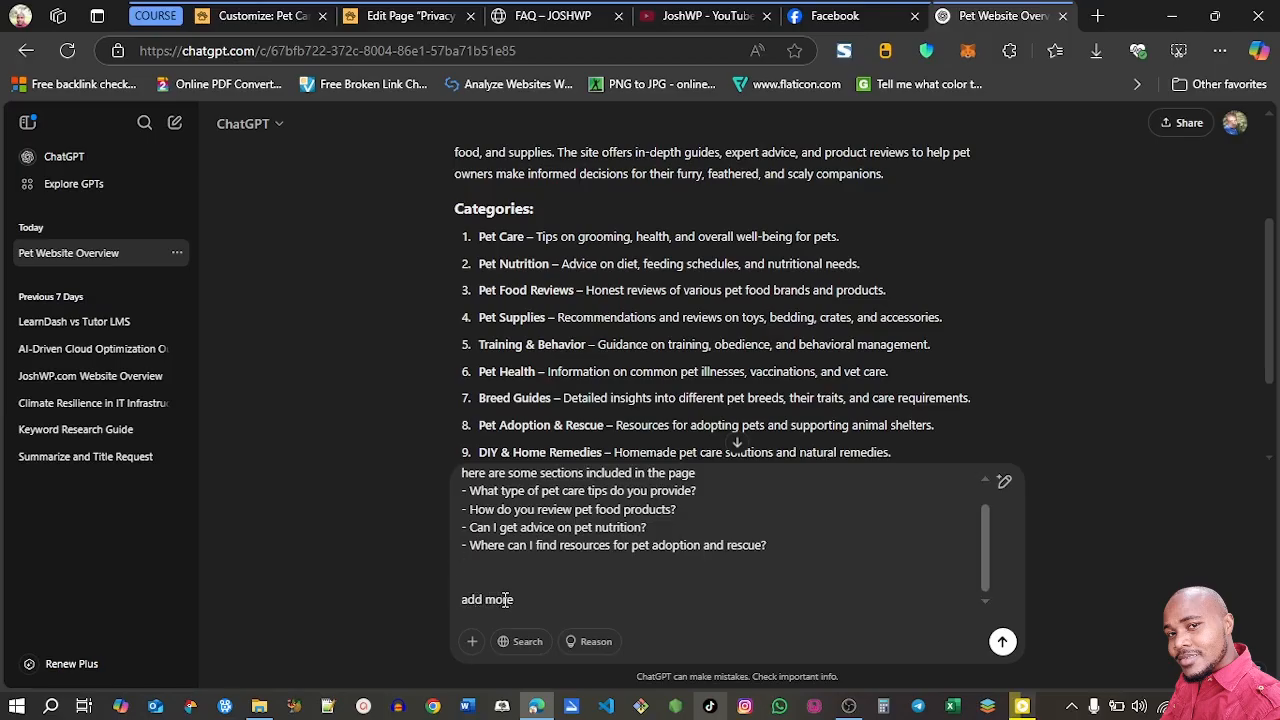
pyautogui.click(1002, 643)
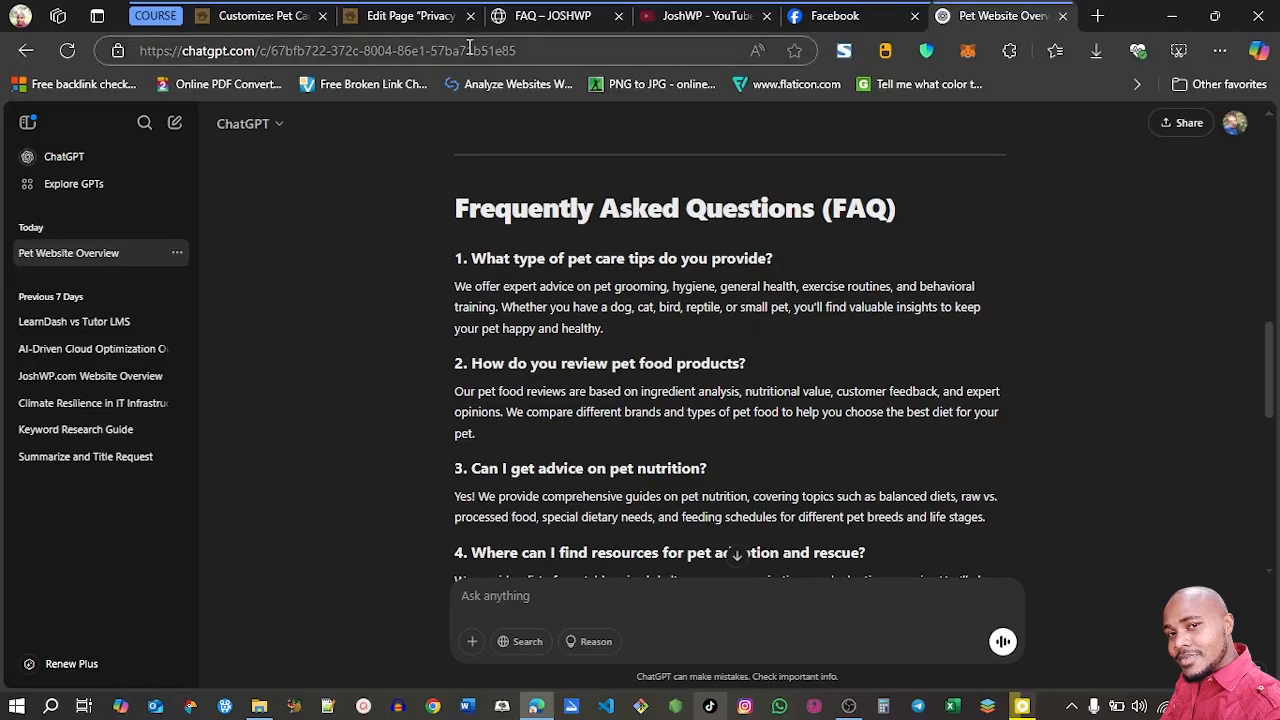
# Open the site's FAQ page for editing and replace the hero title "Write a brief title" with "FAQ"
pyautogui.click(530, 16)
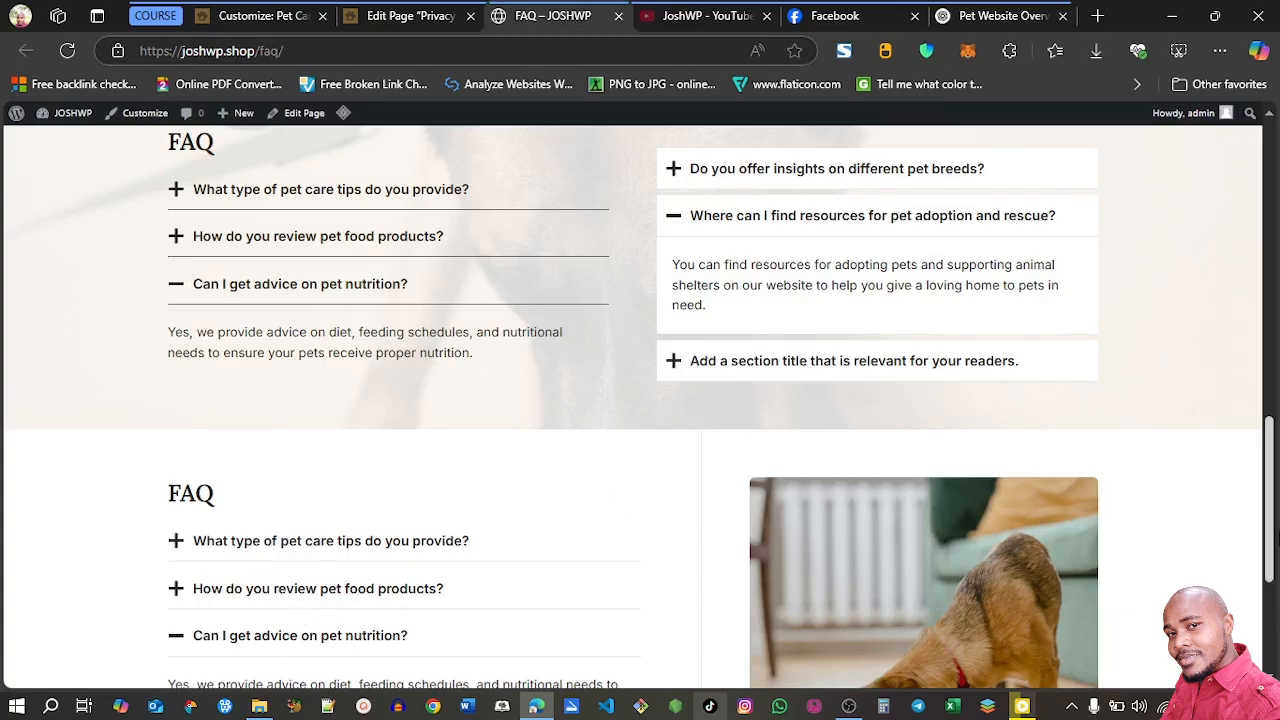
pyautogui.moveTo(1272, 541); pyautogui.dragTo(1271, 365)
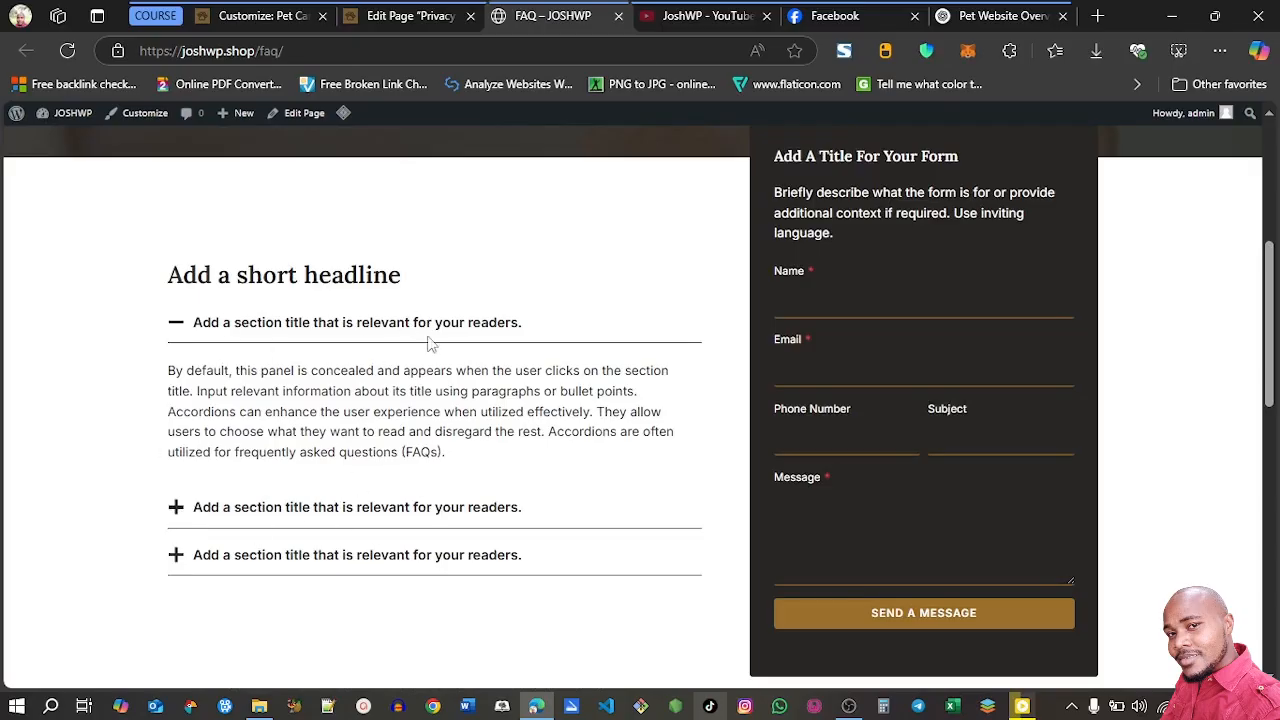
pyautogui.click(296, 112)
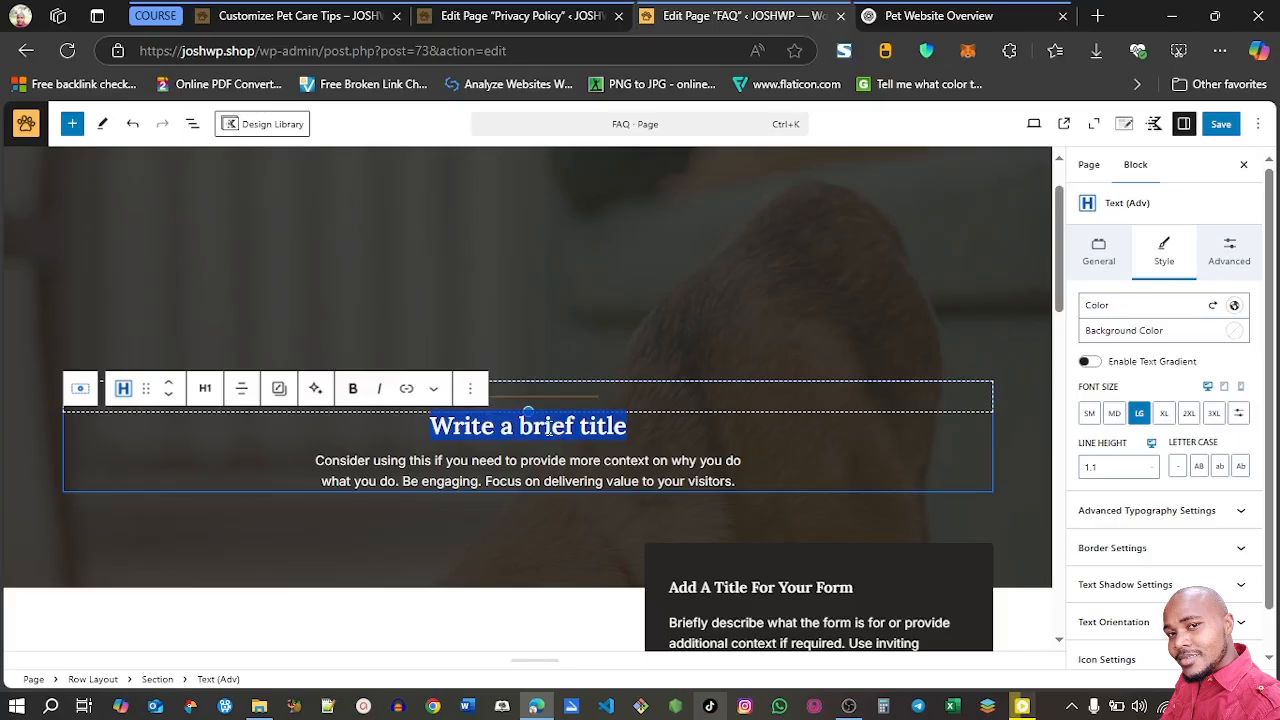
pyautogui.write('FAQ')
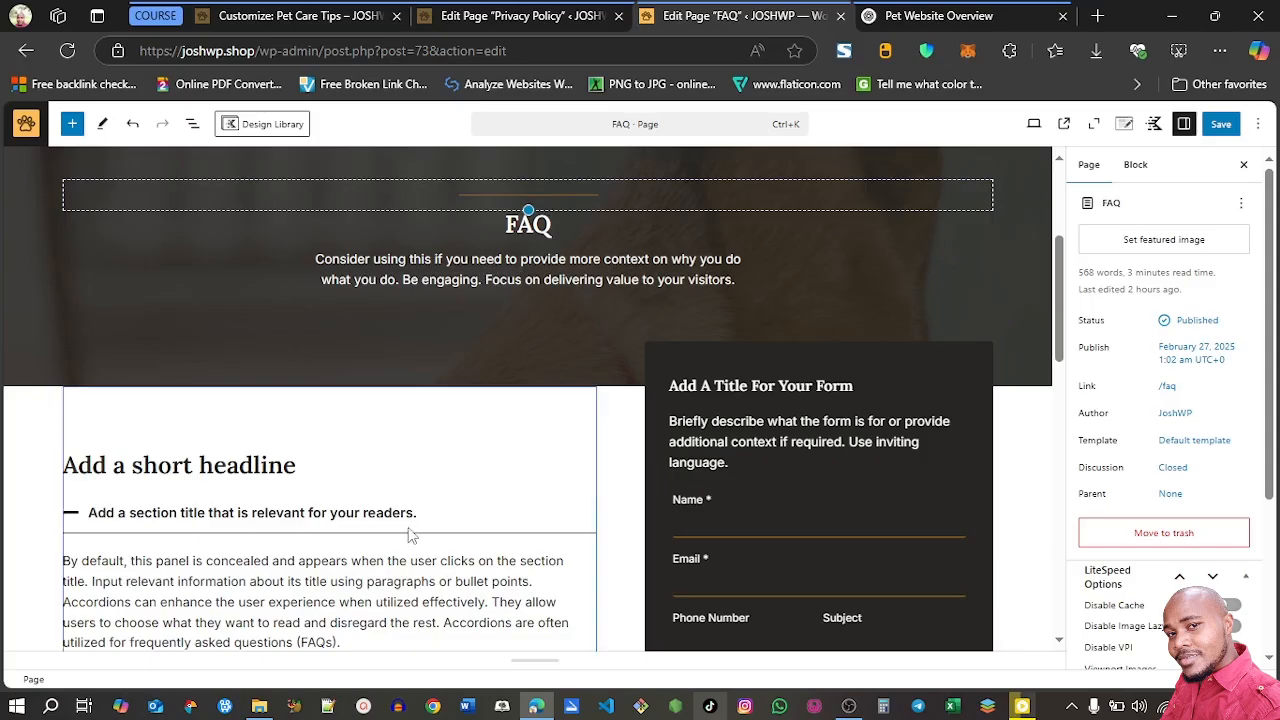
# Review the placeholder headline section, then send ChatGPT the prompt "add general info to be used in the page"
pyautogui.moveTo(1058, 302); pyautogui.dragTo(1056, 347)
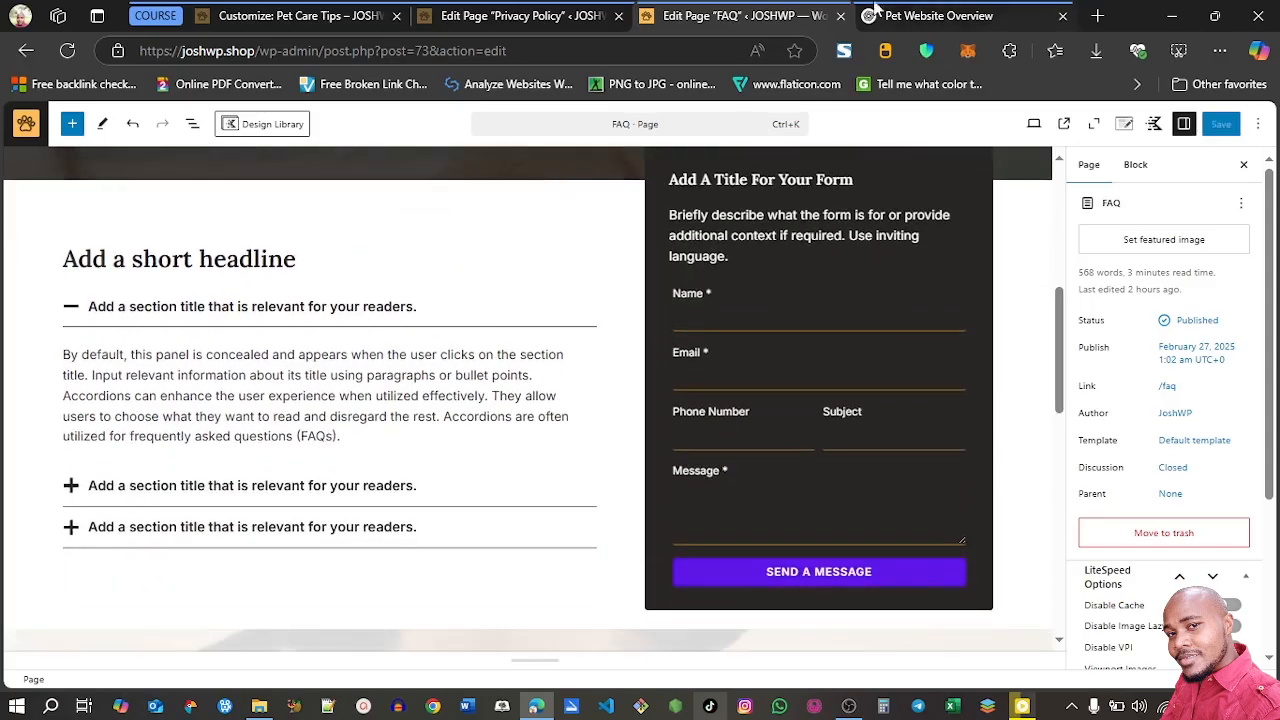
pyautogui.click(900, 15)
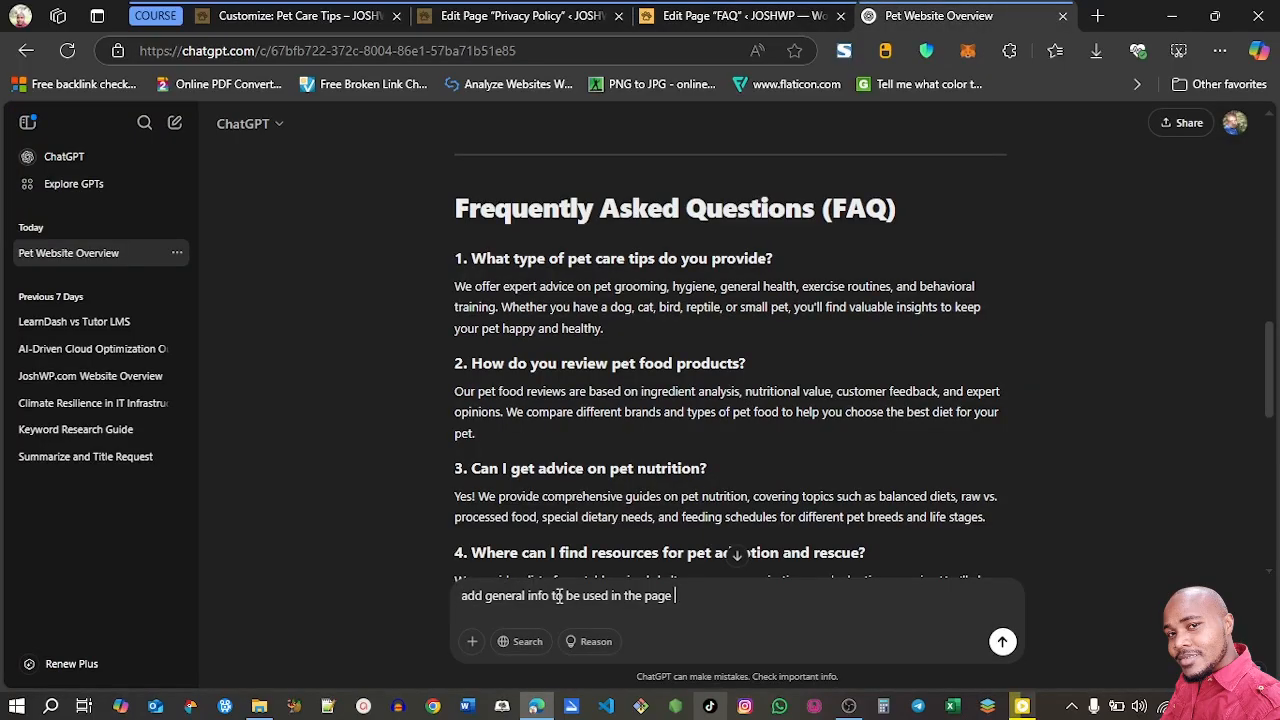
pyautogui.click(1002, 641)
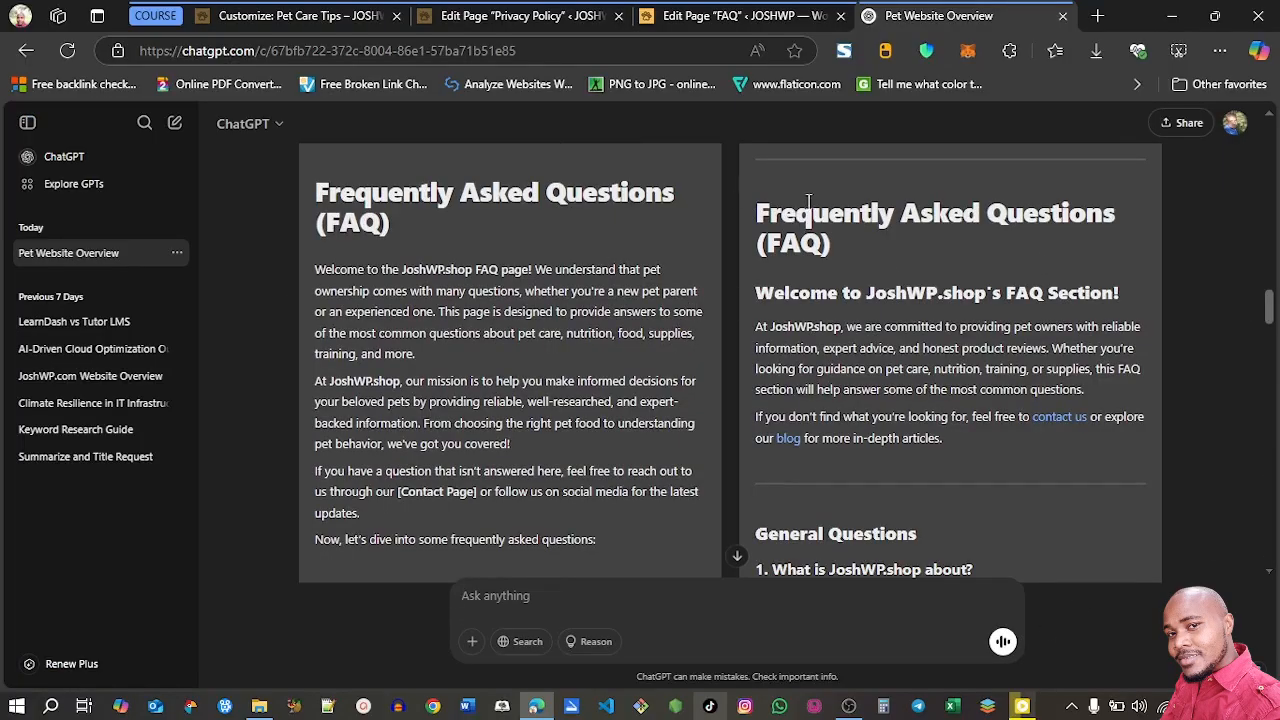
# Replace the "Add a short headline" heading on the FAQ page with ChatGPT's "Welcome to JoshWP.shop's FAQ Section!"
pyautogui.moveTo(1269, 305)
pyautogui.mouseDown()
pyautogui.moveTo(1269, 293)
pyautogui.moveTo(1269, 545)
pyautogui.moveTo(1268, 240)
pyautogui.moveTo(1271, 305)
pyautogui.mouseUp()
pyautogui.tripleClick(555, 407)
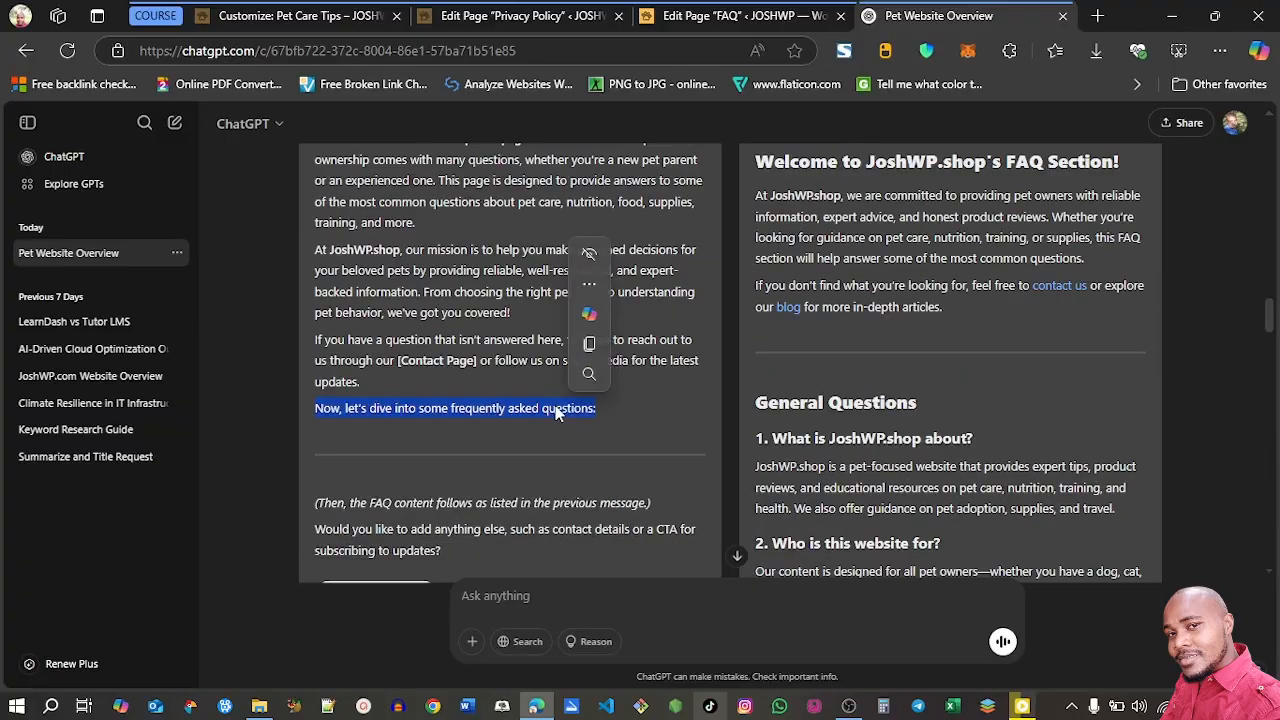
pyautogui.hotkey('ctrl', 'c')
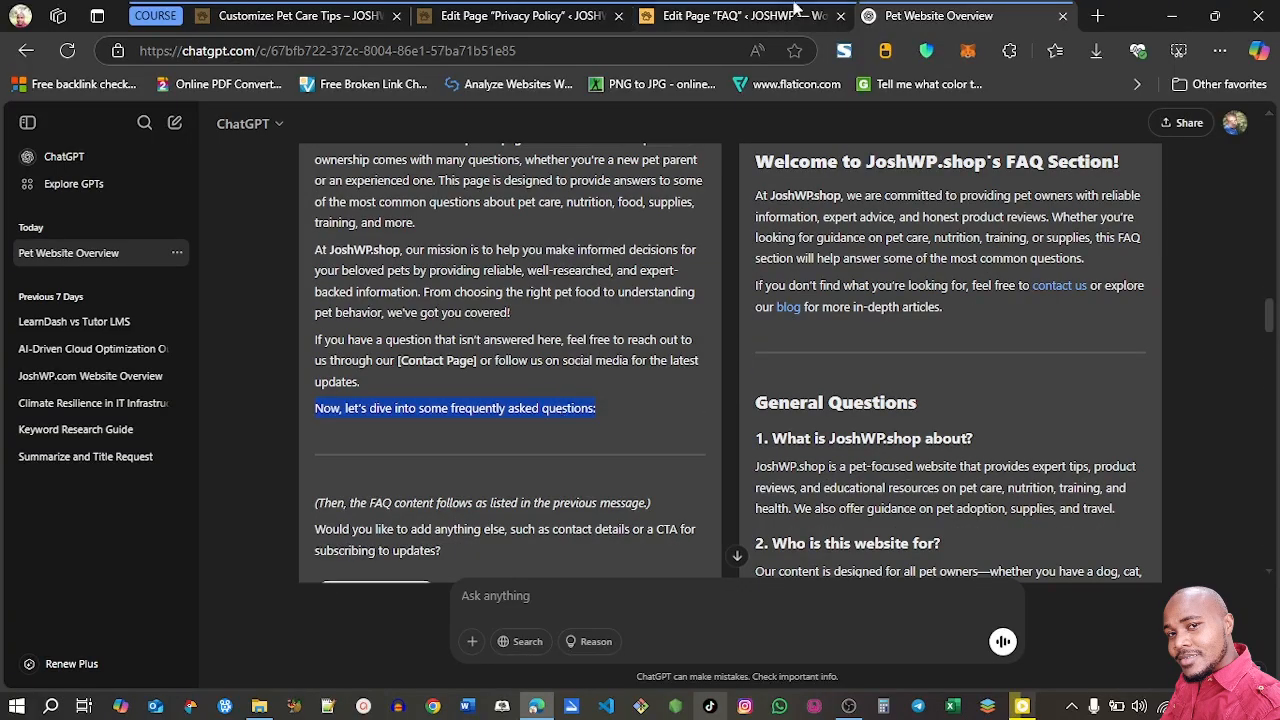
pyautogui.click(725, 18)
pyautogui.tripleClick(530, 270)
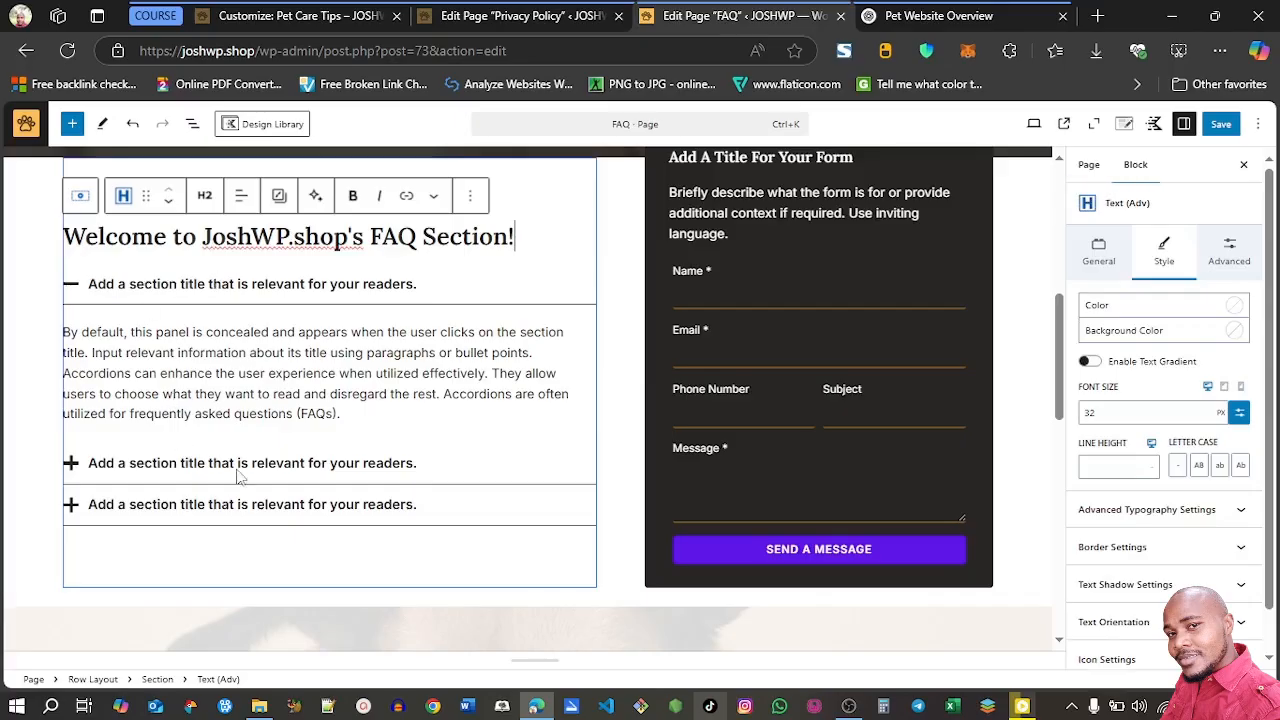
# Replace the first accordion pane's title with ChatGPT's question "What is JoshWP.shop about?", leaving out its list number
pyautogui.click(938, 16)
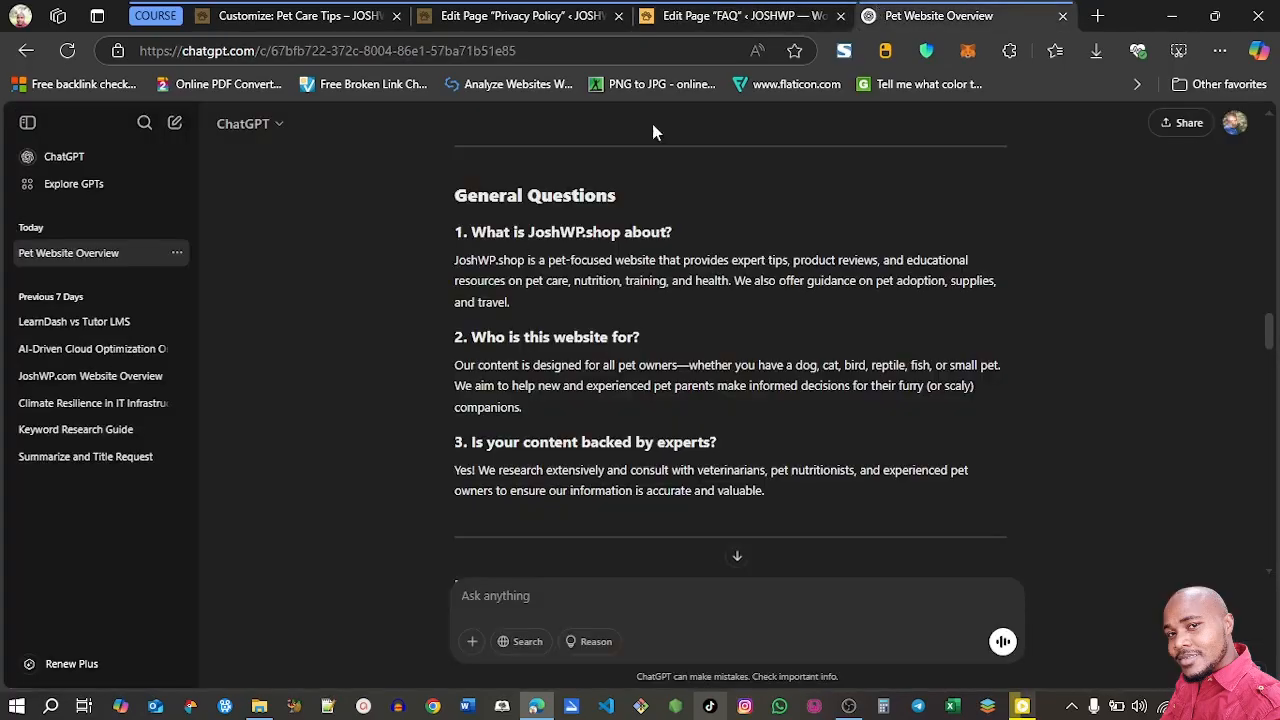
pyautogui.tripleClick(541, 232)
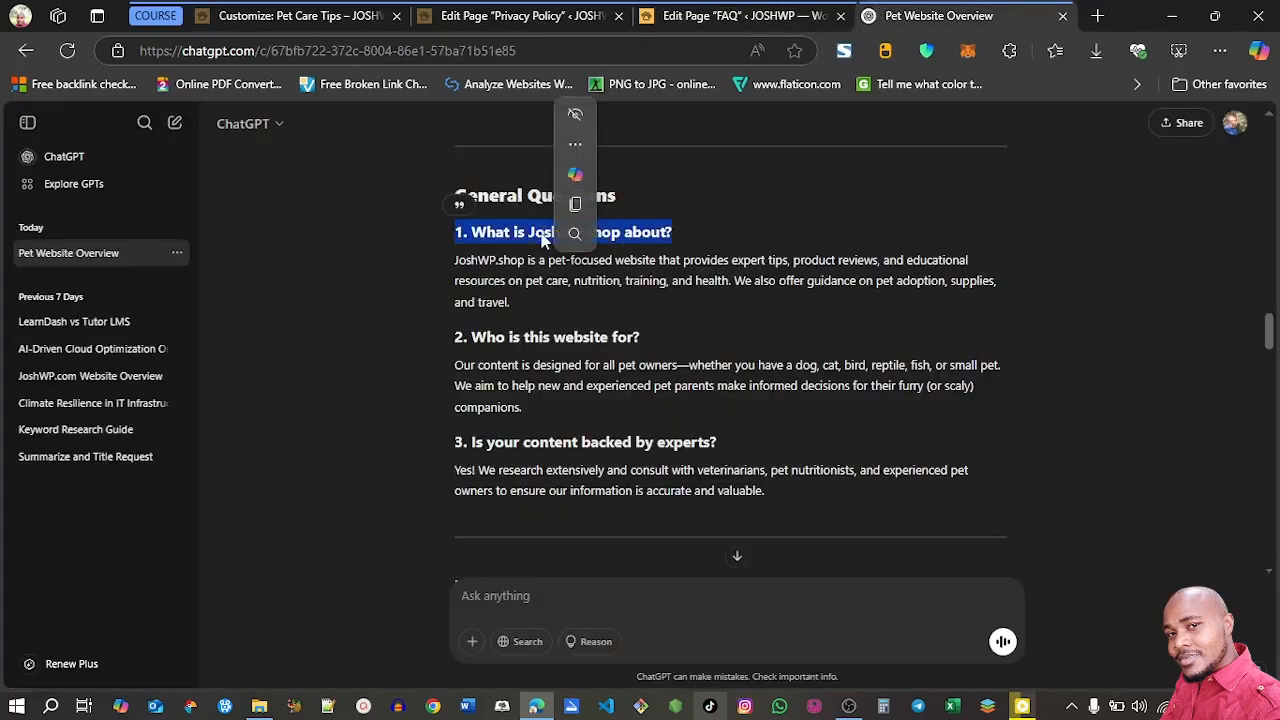
pyautogui.hotkey('ctrl', 'c')
pyautogui.click(695, 18)
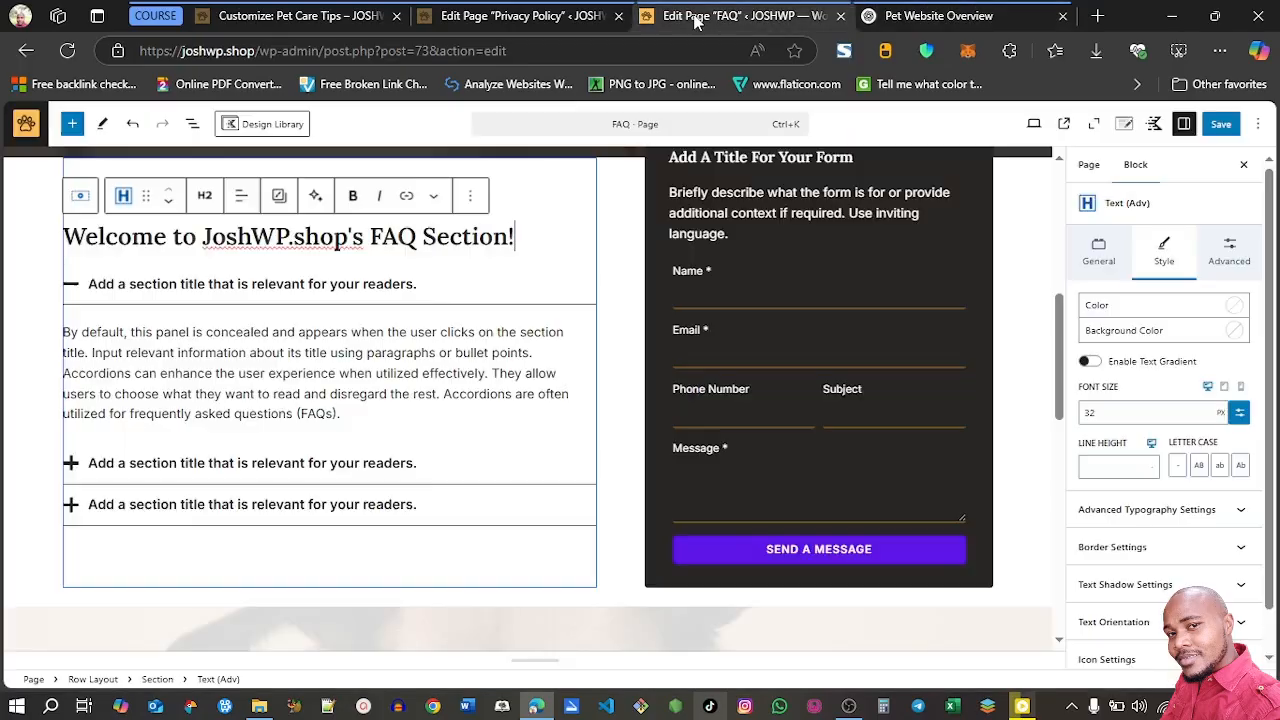
pyautogui.tripleClick(322, 283)
pyautogui.hotkey('ctrl', 'v')
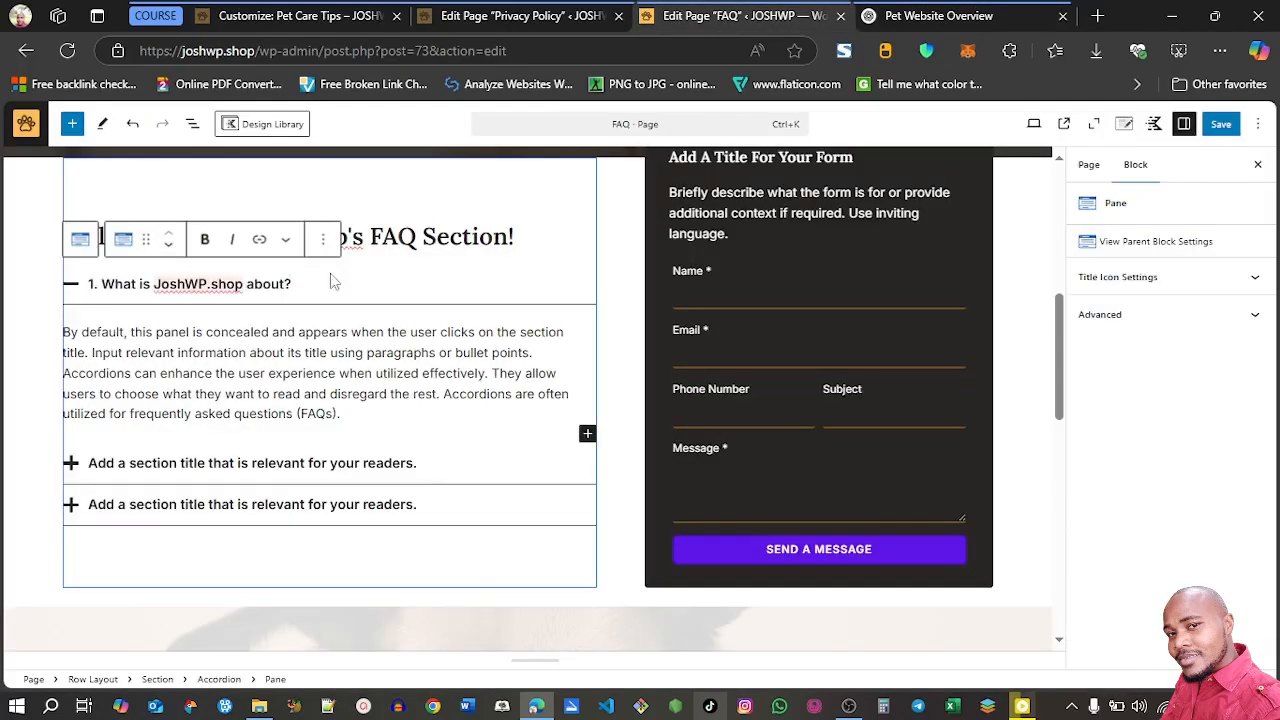
pyautogui.click(107, 283)
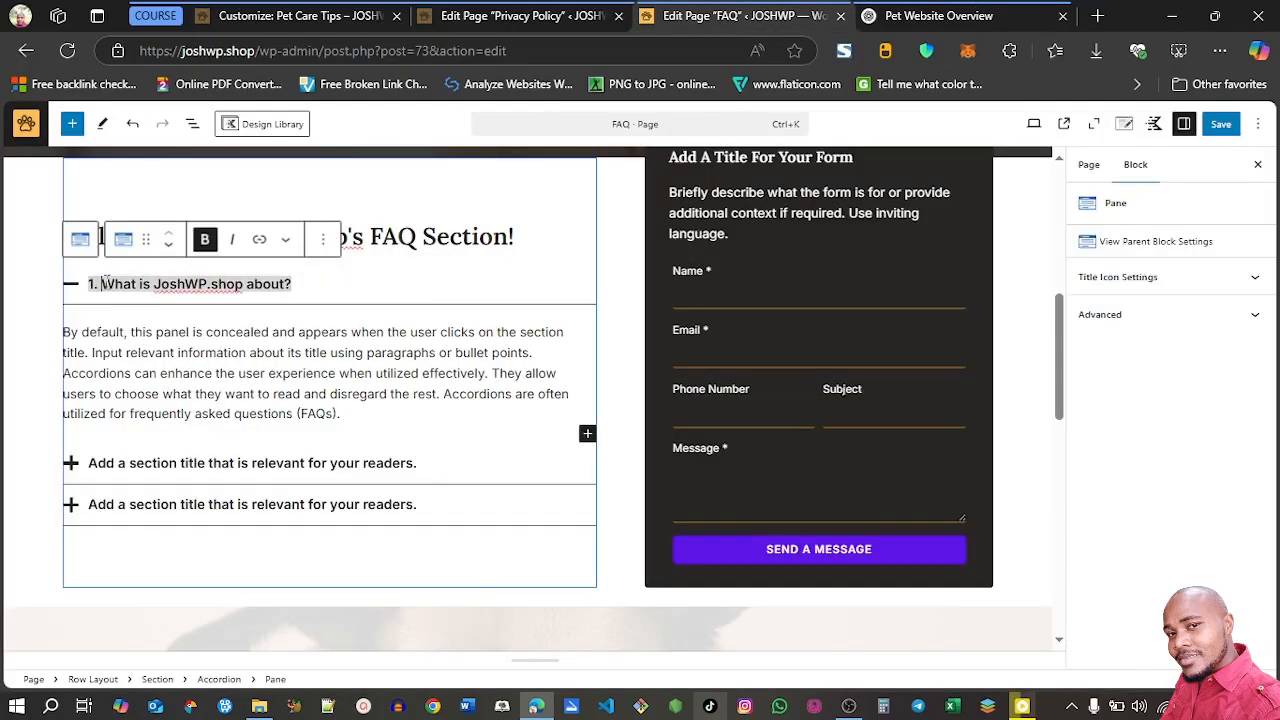
pyautogui.press('BackSpace')
pyautogui.press('BackSpace')
pyautogui.press('BackSpace')
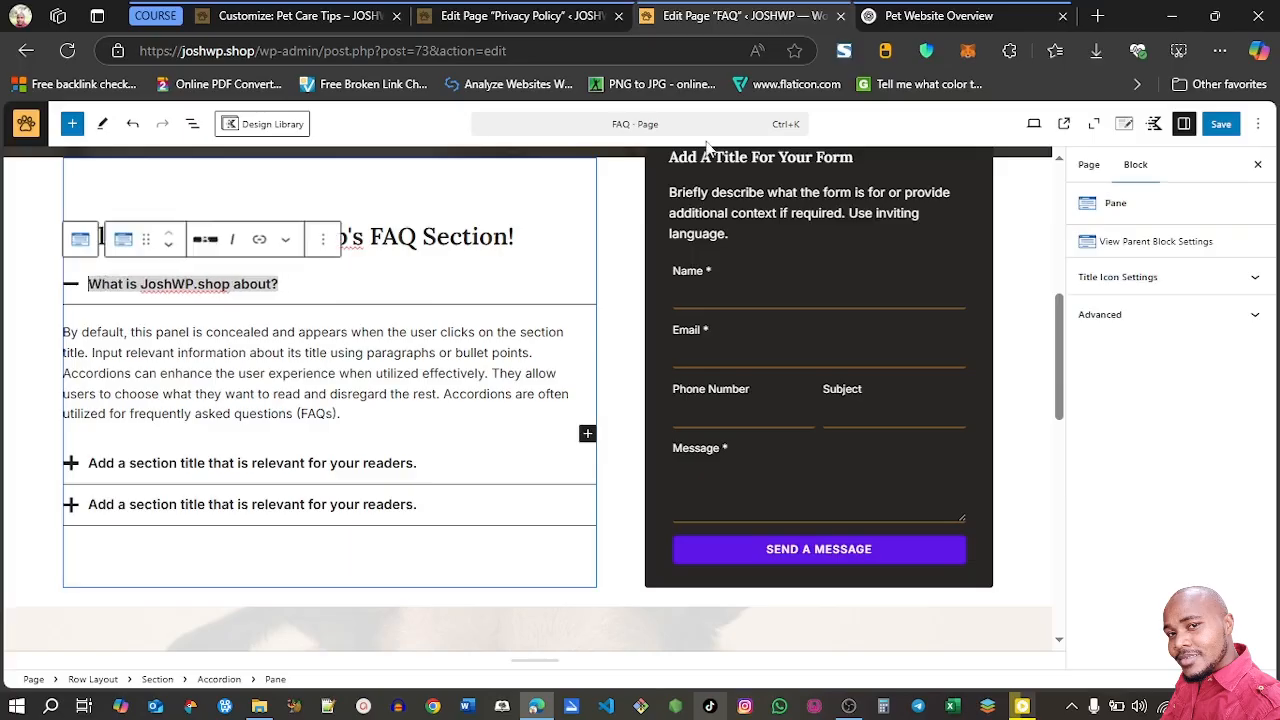
# Replace the first accordion pane's placeholder text with ChatGPT's answer describing JoshWP.shop as a pet-focused website
pyautogui.click(888, 16)
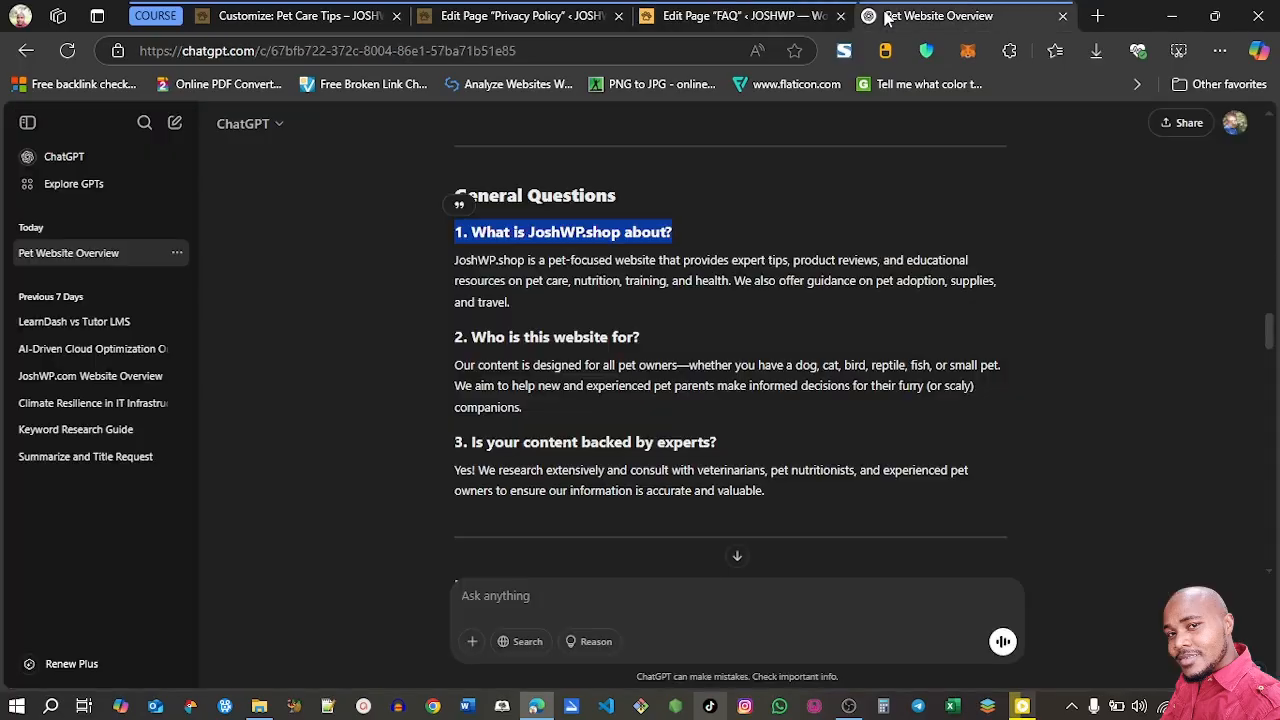
pyautogui.tripleClick(513, 278)
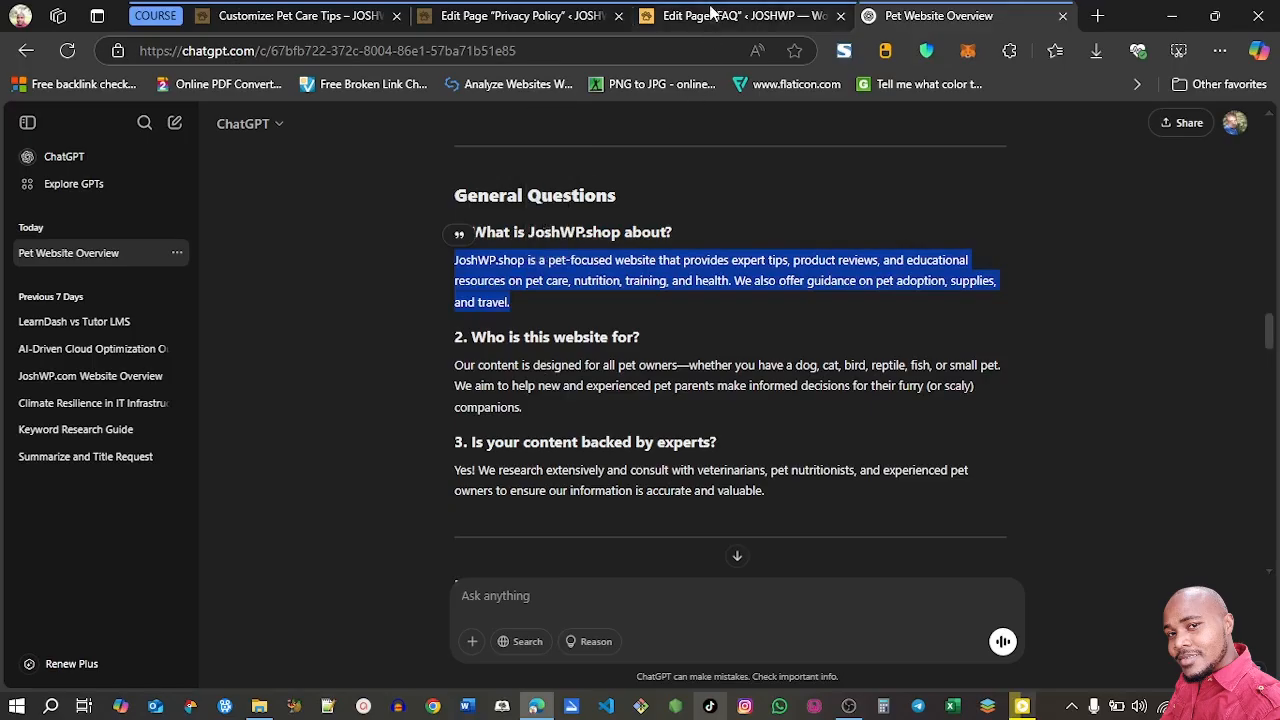
pyautogui.click(712, 14)
pyautogui.click(215, 388)
pyautogui.hotkey('ctrl', 'a')
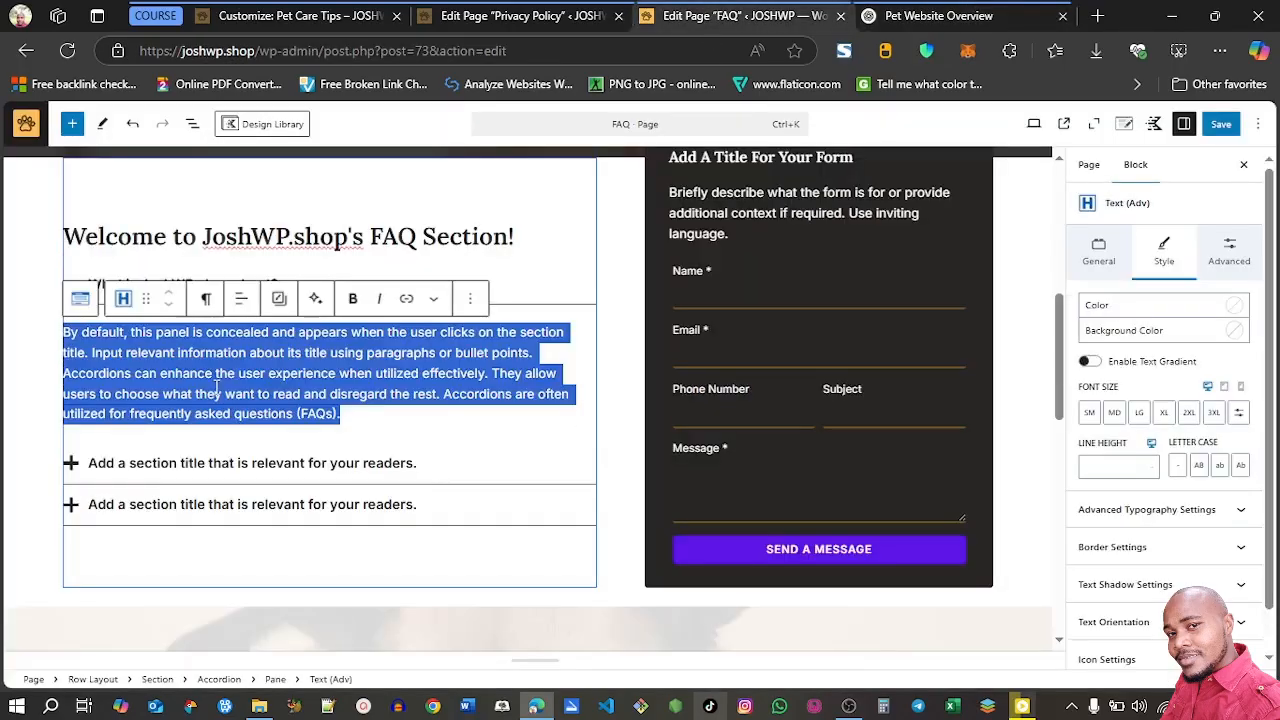
pyautogui.hotkey('ctrl', 'v')
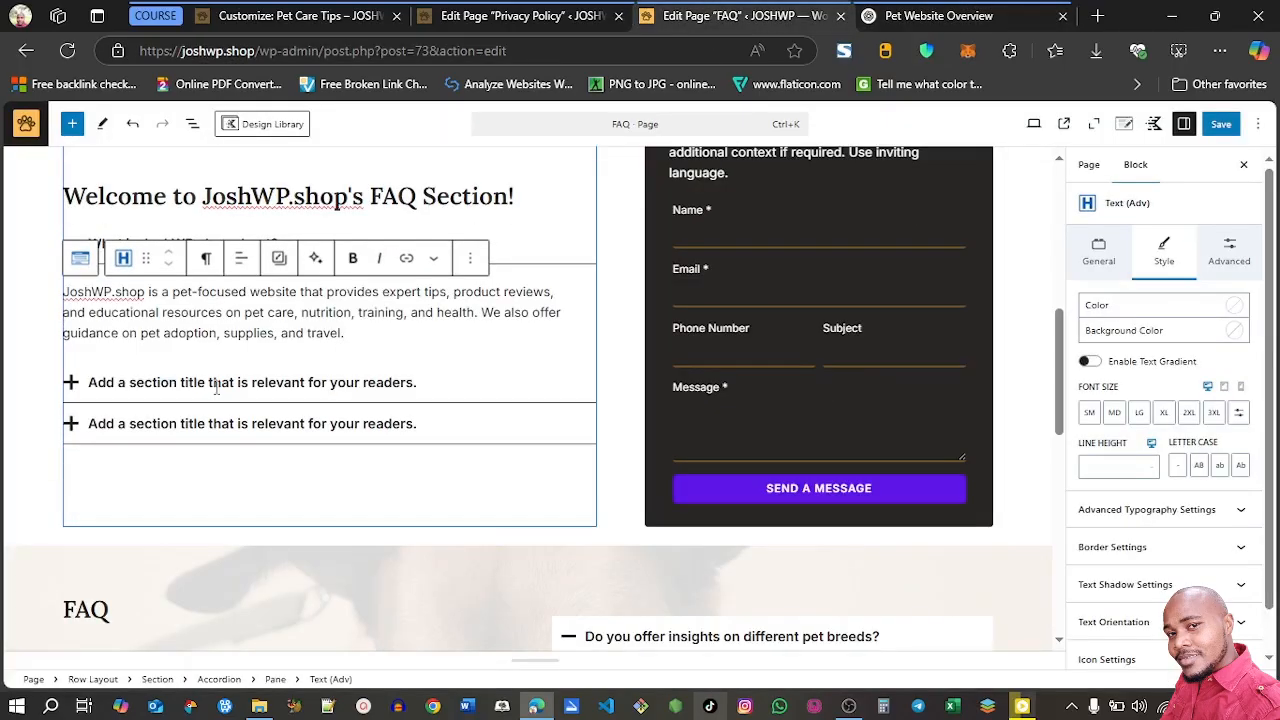
# Replace the second accordion pane's placeholder title with ChatGPT's question "Who is this website for?", leaving out its list number
pyautogui.click(900, 16)
pyautogui.moveTo(643, 343); pyautogui.dragTo(472, 338)
pyautogui.click(706, 14)
pyautogui.click(250, 382)
pyautogui.hotkey('ctrl', 'v')
# Replace the placeholder text under "Who is this website for?" with ChatGPT's answer about content designed for all pet owners
pyautogui.click(937, 16)
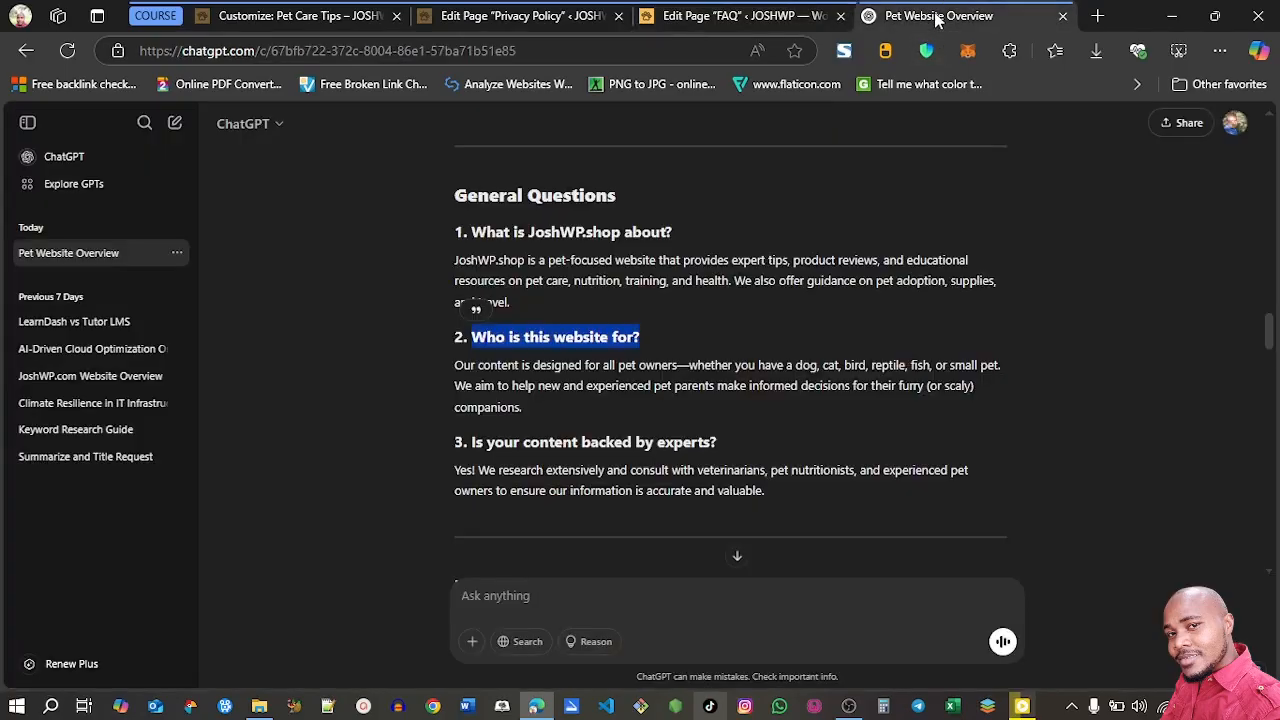
pyautogui.tripleClick(648, 383)
pyautogui.hotkey('ctrl', 'c')
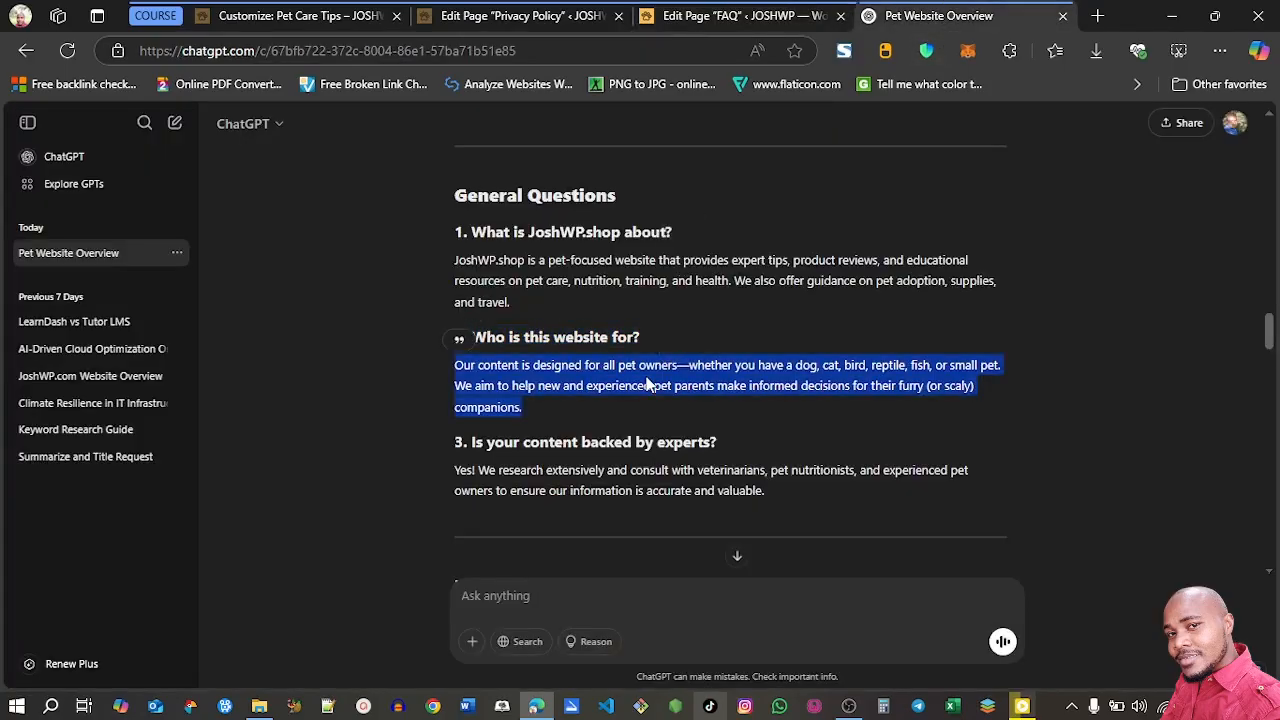
pyautogui.click(704, 15)
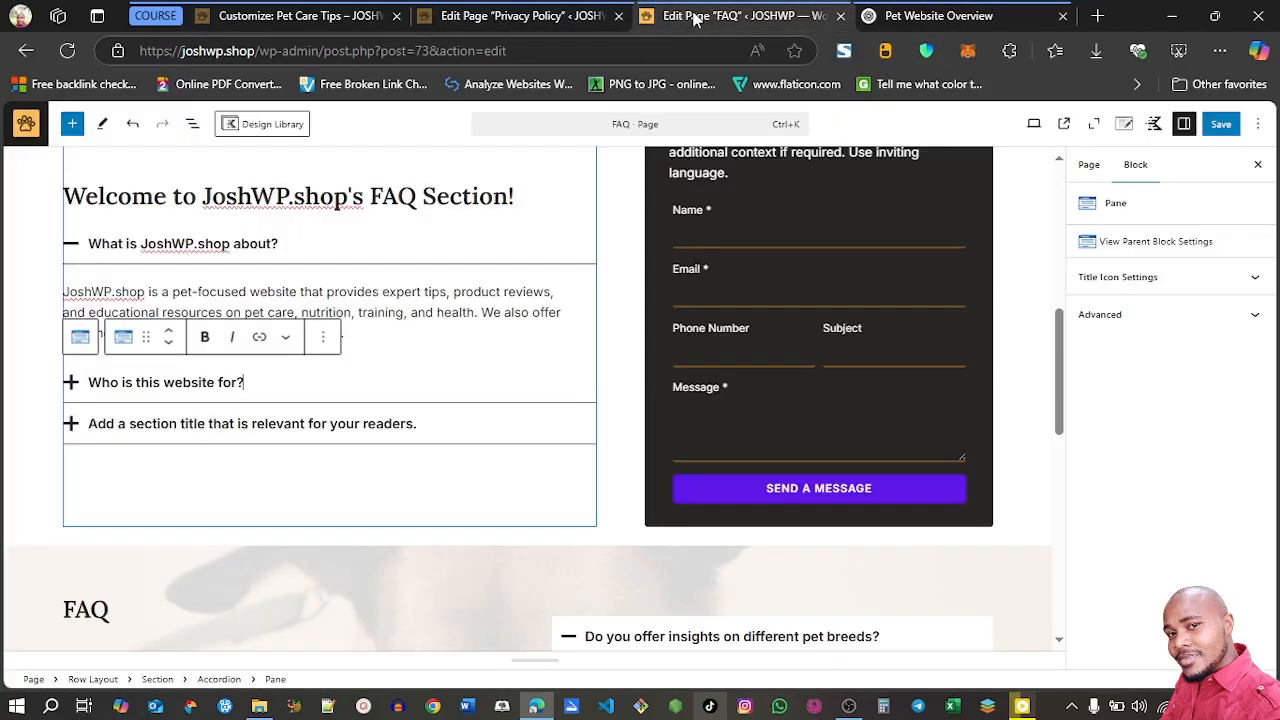
pyautogui.click(252, 388)
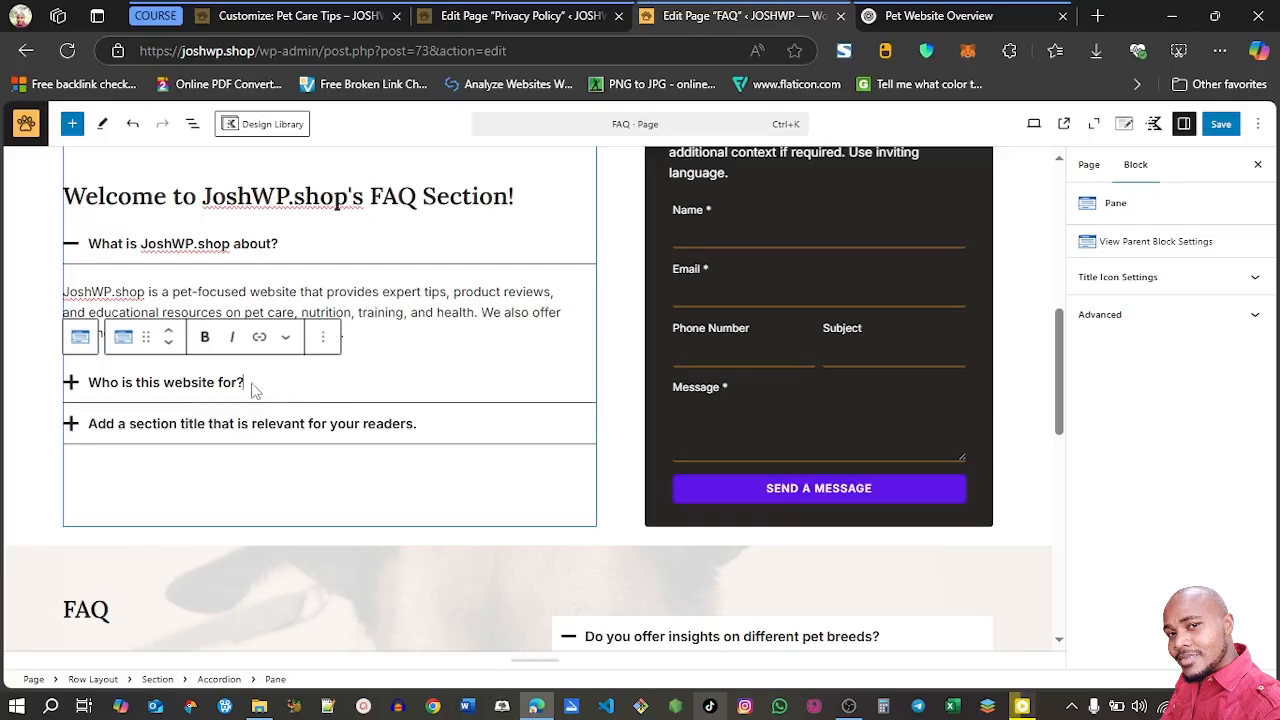
pyautogui.click(72, 385)
pyautogui.tripleClick(130, 390)
pyautogui.hotkey('ctrl', 'v')
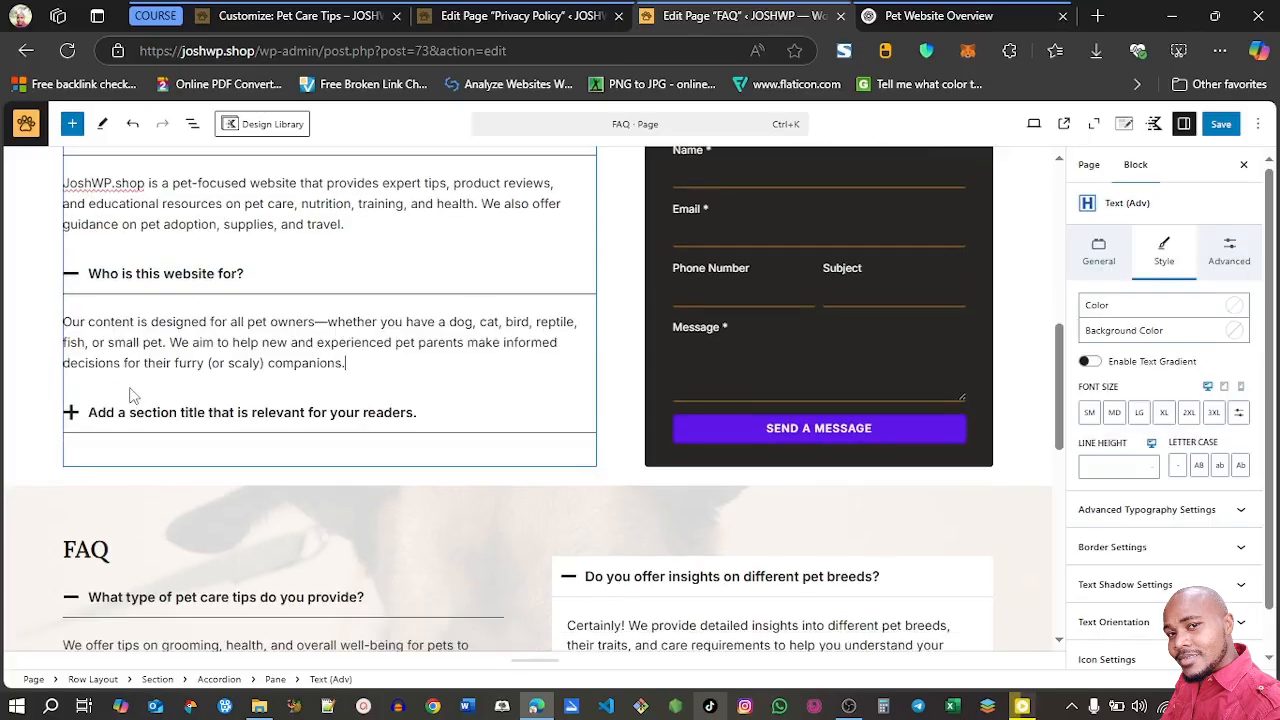
# Replace the third accordion pane's placeholder title with ChatGPT's question "Is your content backed by experts?", without its list number
pyautogui.click(888, 16)
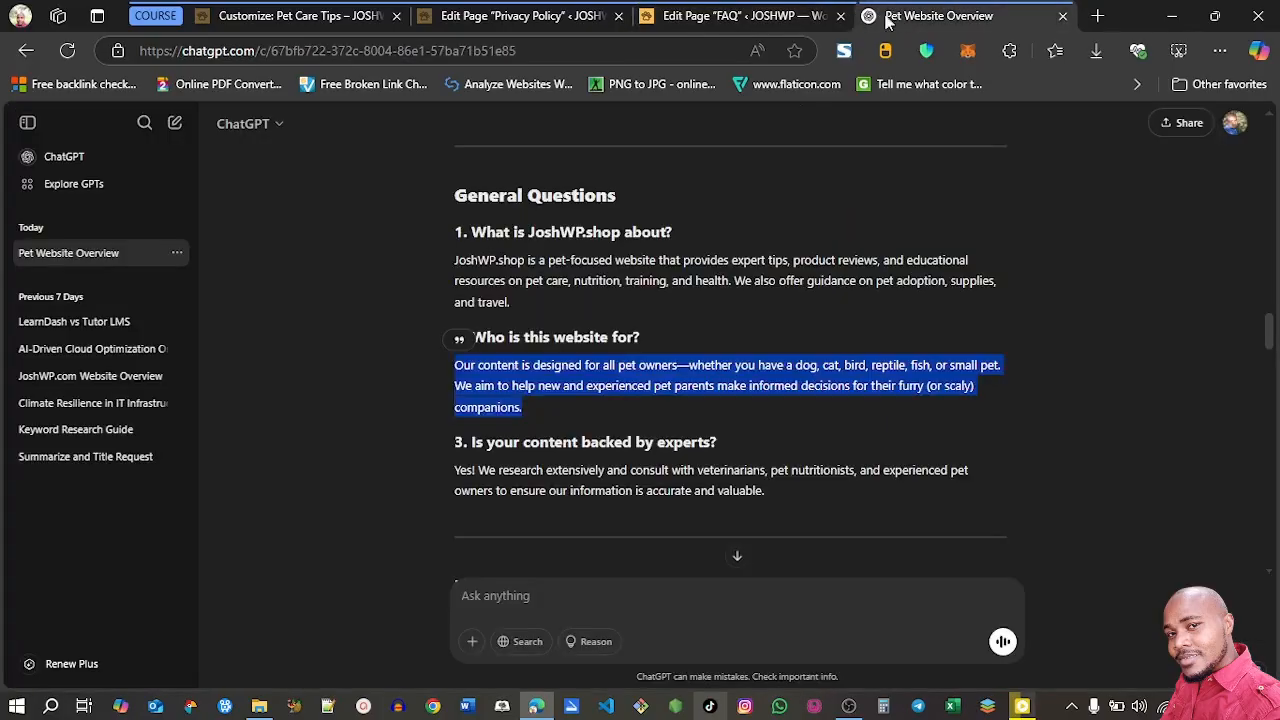
pyautogui.moveTo(716, 442); pyautogui.dragTo(472, 441)
pyautogui.hotkey('ctrl', 'c')
pyautogui.click(745, 16)
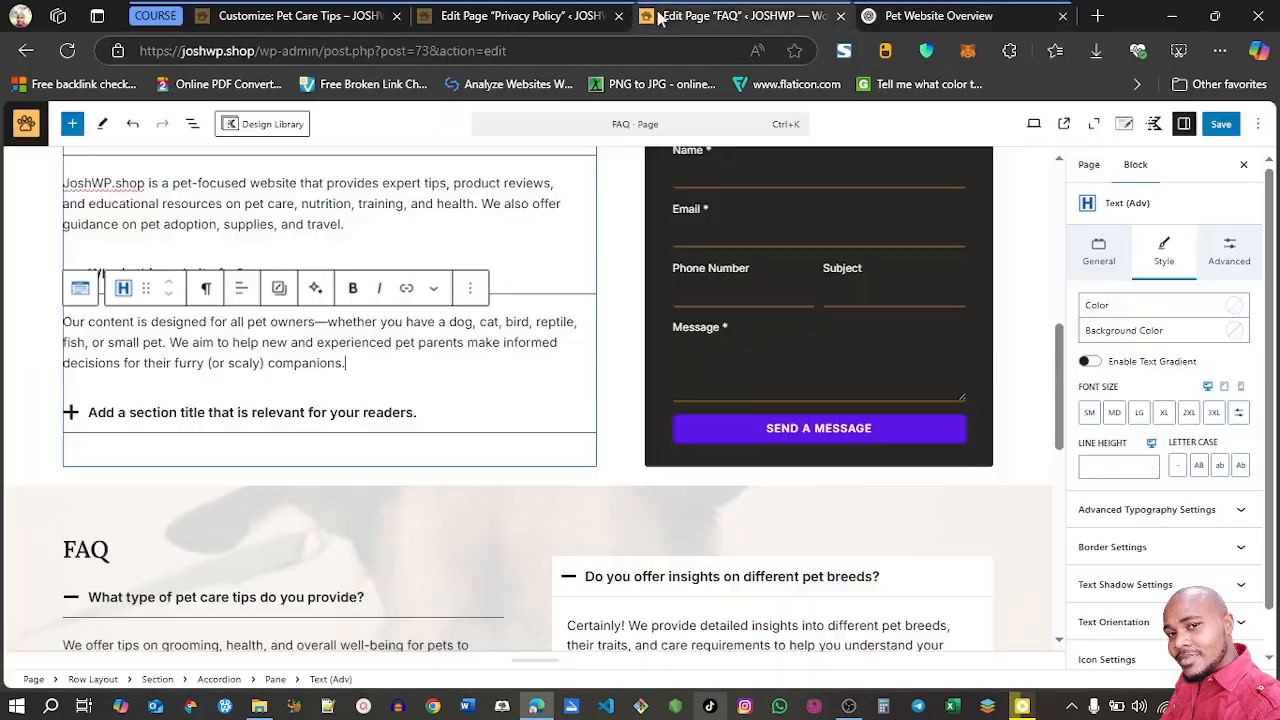
pyautogui.click(134, 413)
pyautogui.hotkey('ctrl', 'a')
pyautogui.hotkey('ctrl', 'v')
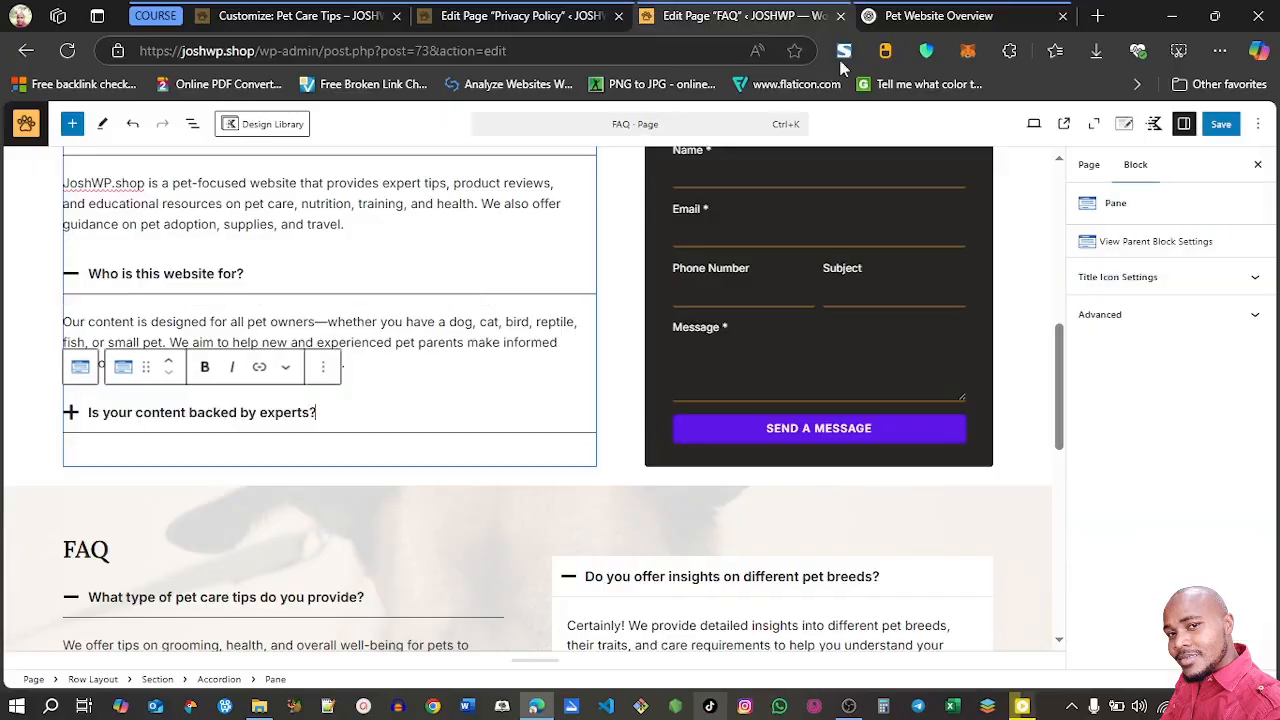
# Replace the third accordion pane's placeholder text with ChatGPT's answer about research and consulting veterinarians and pet nutritionists
pyautogui.click(886, 18)
pyautogui.click(695, 485)
pyautogui.tripleClick(695, 485)
pyautogui.hotkey('ctrl', 'c')
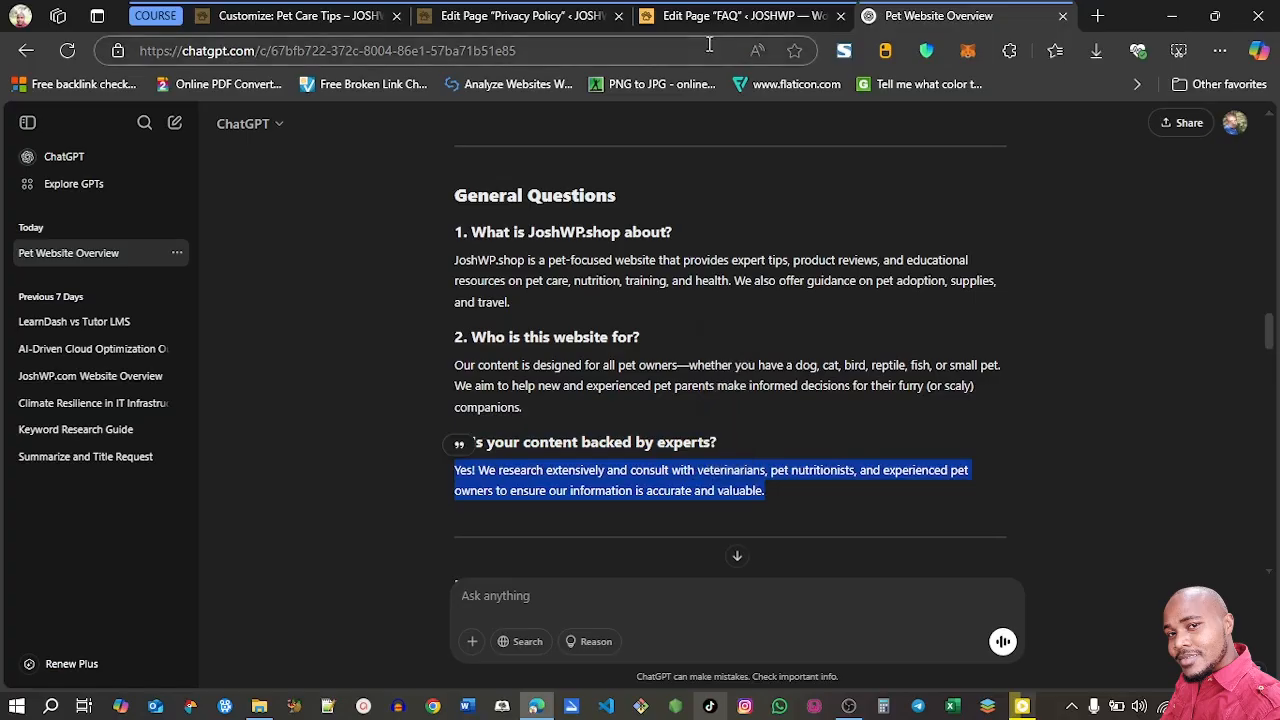
pyautogui.click(705, 24)
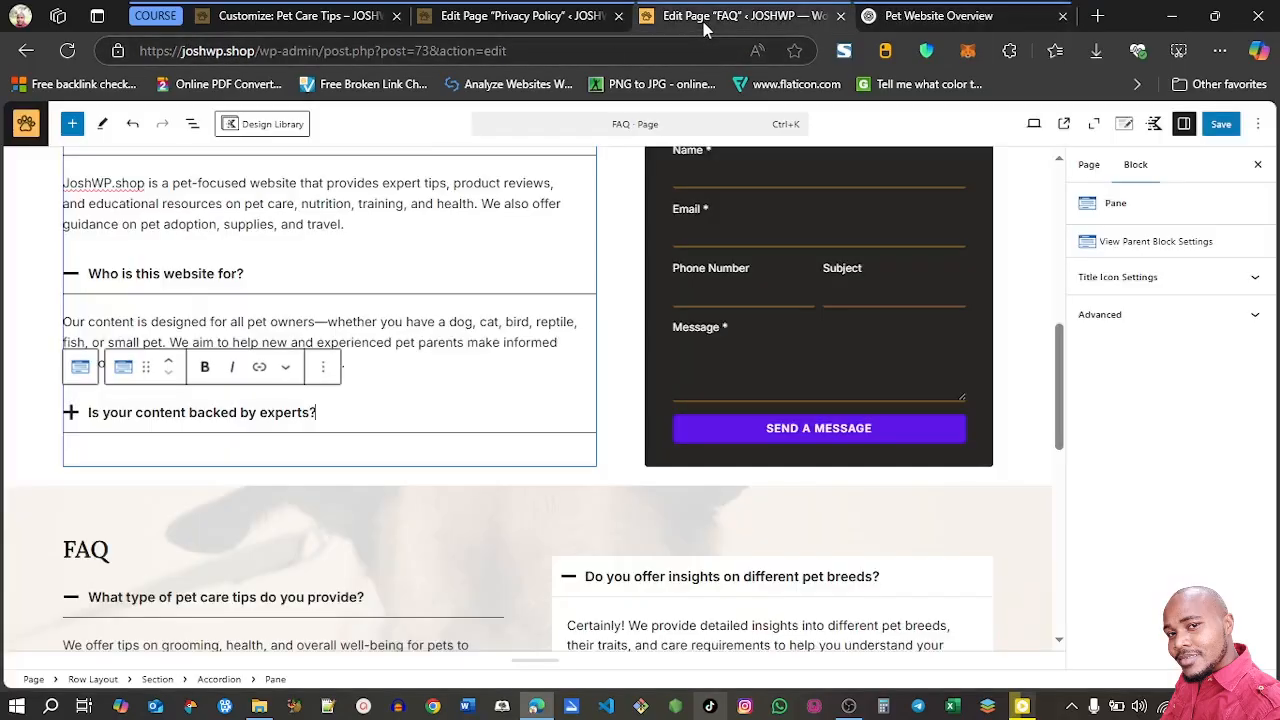
pyautogui.click(85, 416)
pyautogui.tripleClick(139, 463)
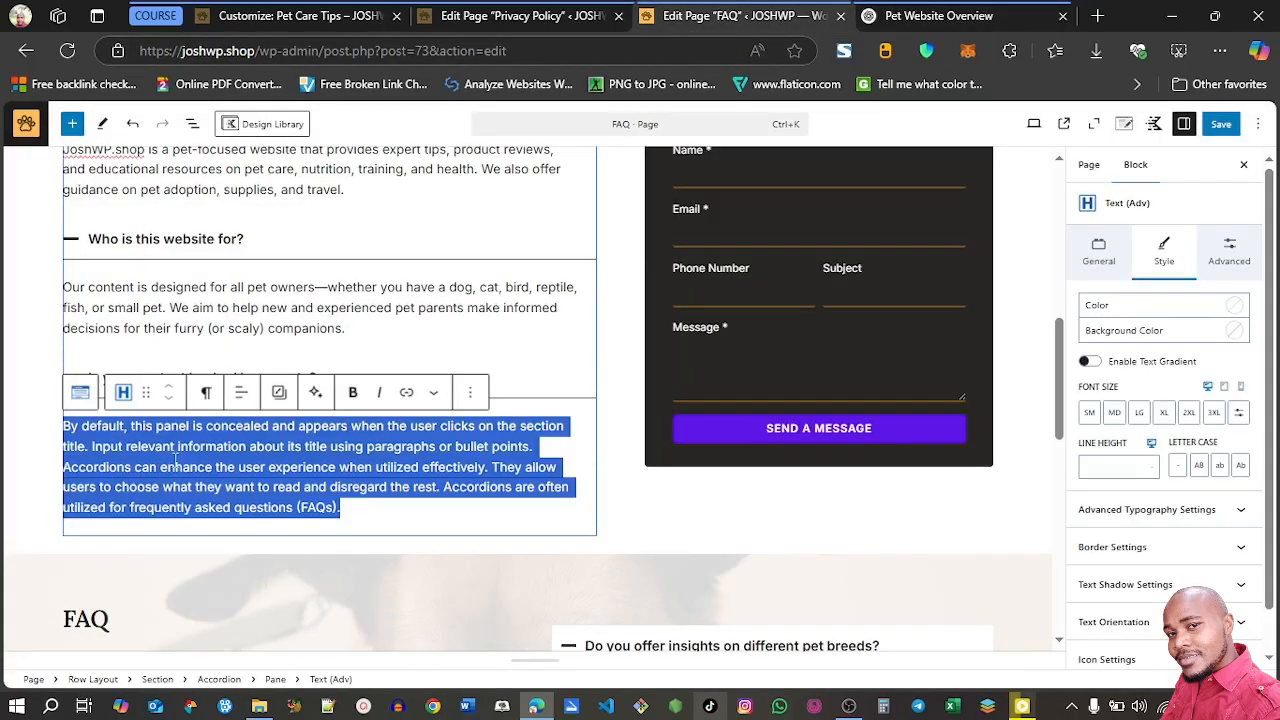
pyautogui.press('BackSpace')
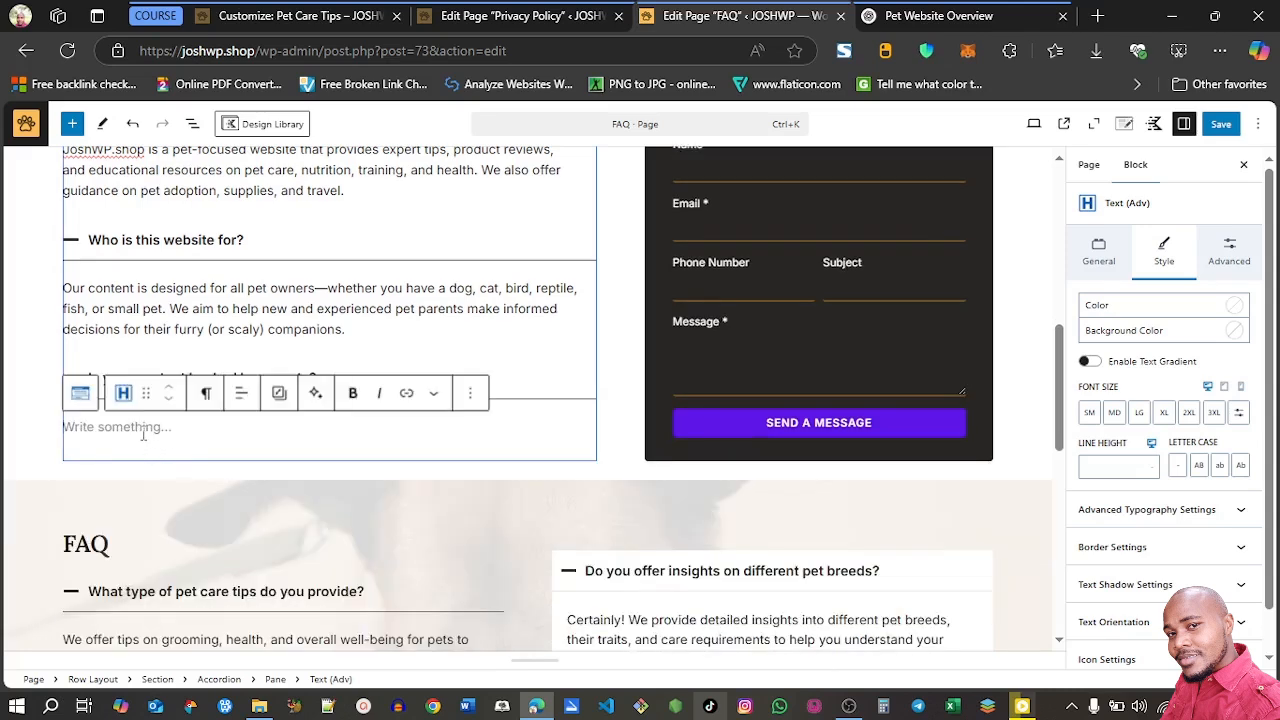
pyautogui.hotkey('ctrl', 'v')
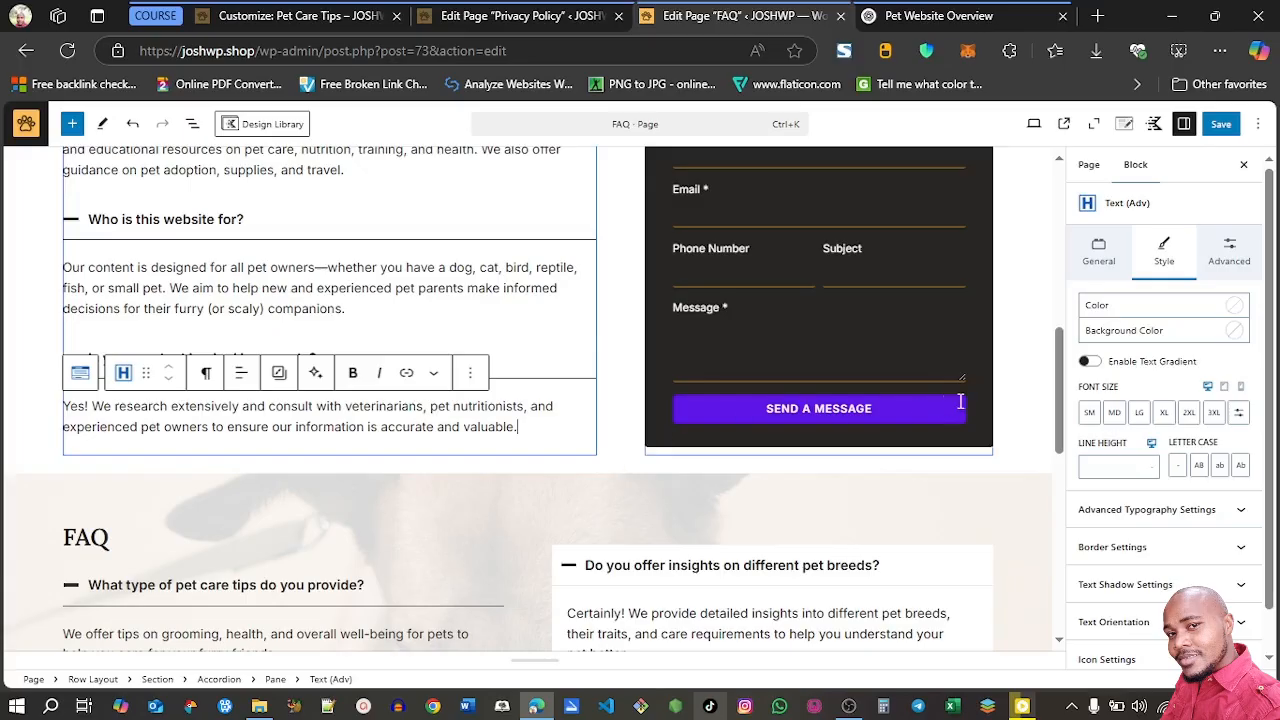
# Delete the placeholder pane "Add a section title that is relevant for your readers." below the pet adoption and rescue question
pyautogui.click(1062, 425)
pyautogui.scroll(-3, 640, 282)
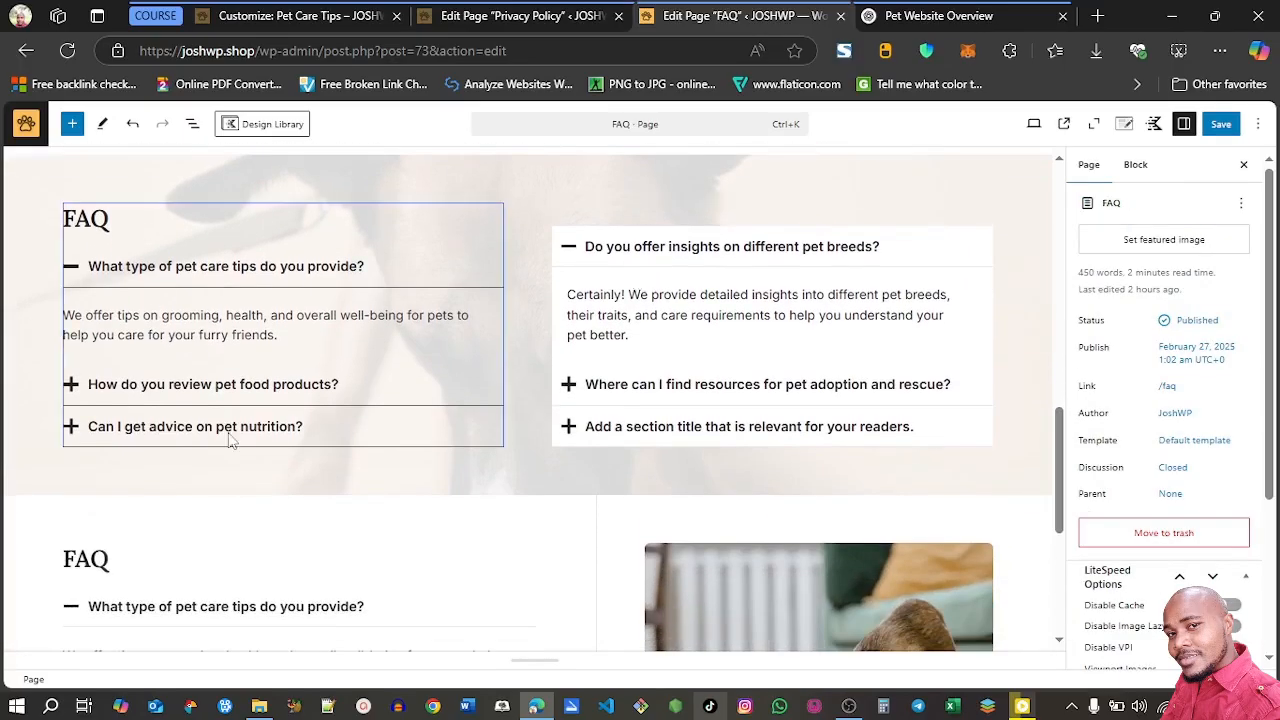
pyautogui.click(788, 426)
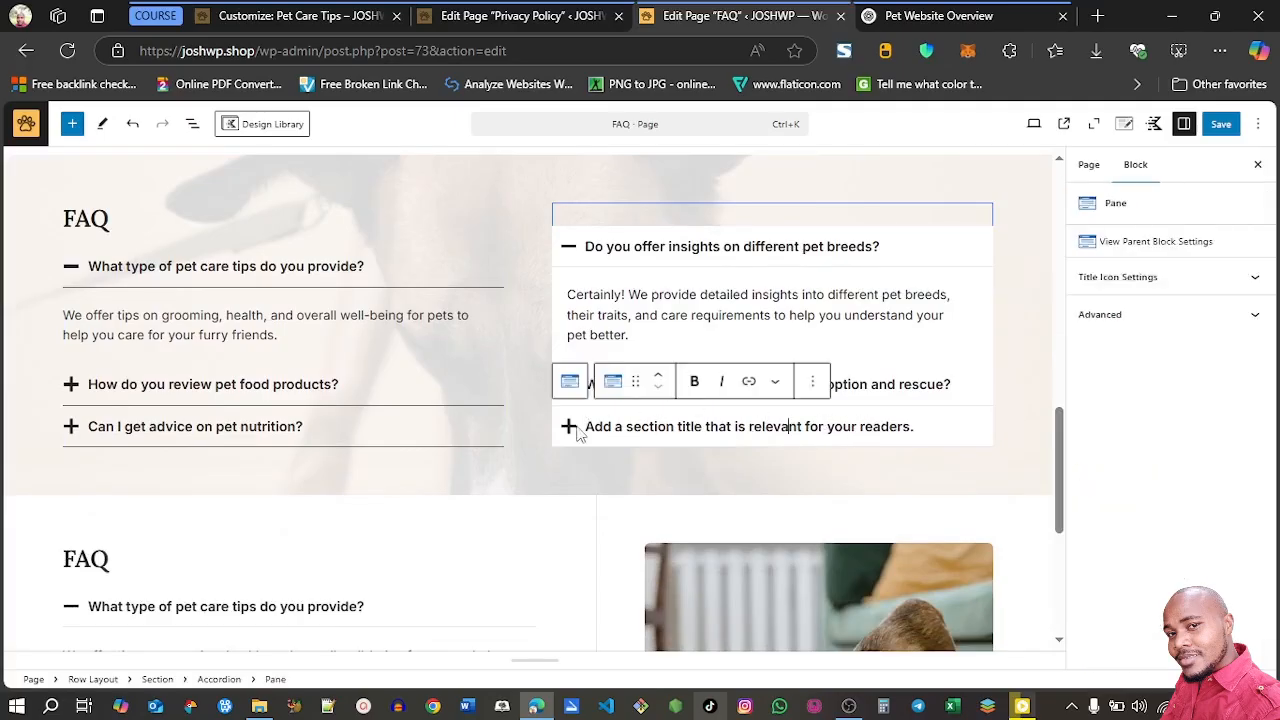
pyautogui.click(814, 383)
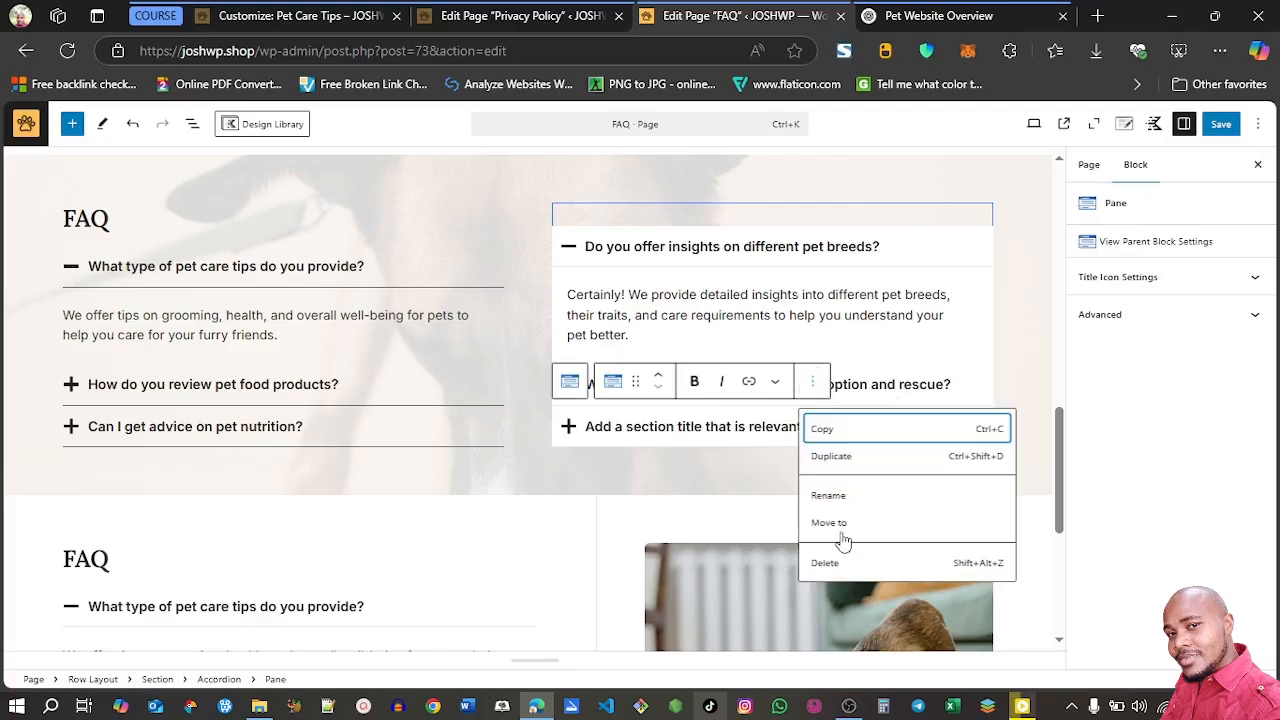
pyautogui.click(836, 563)
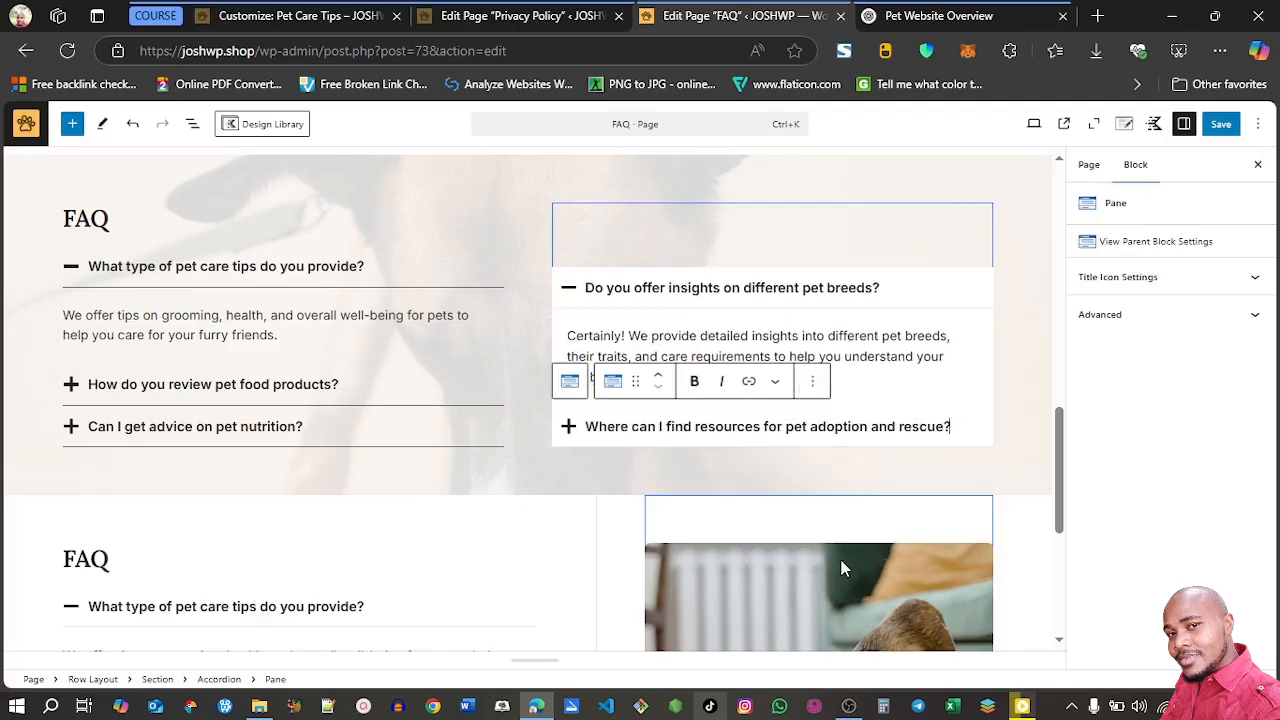
# Replace the first question in the FAQ section beside the dog photo with ChatGPT's "What types of pet supplies do you recommend?"
pyautogui.click(1030, 405)
pyautogui.scroll(-1, 1060, 445)
pyautogui.moveTo(1061, 445); pyautogui.dragTo(1058, 521)
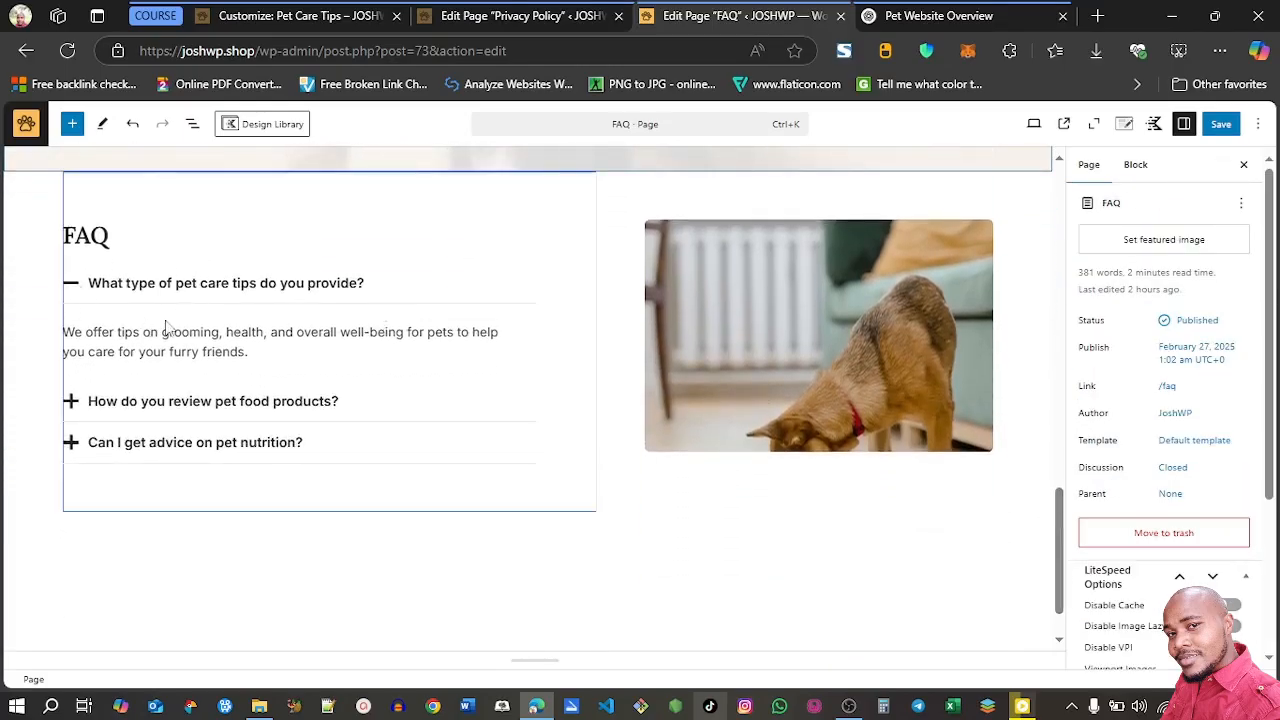
pyautogui.moveTo(1056, 521); pyautogui.dragTo(1063, 493)
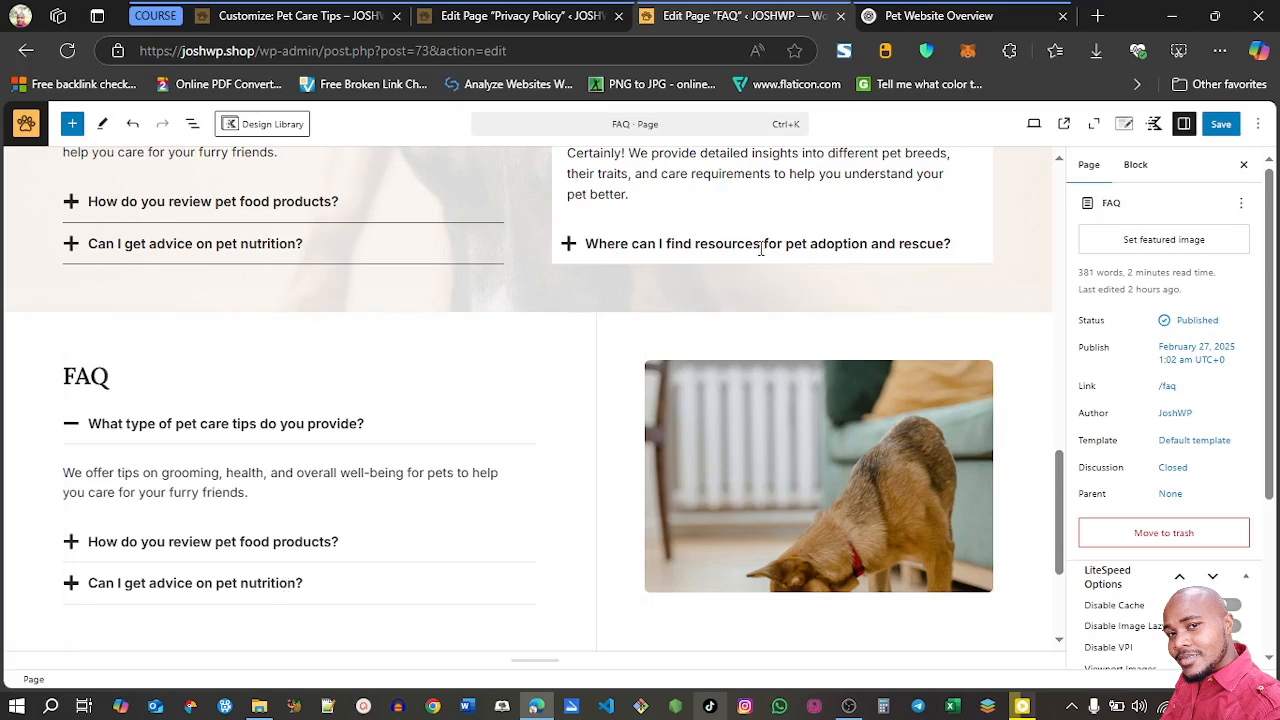
pyautogui.click(925, 16)
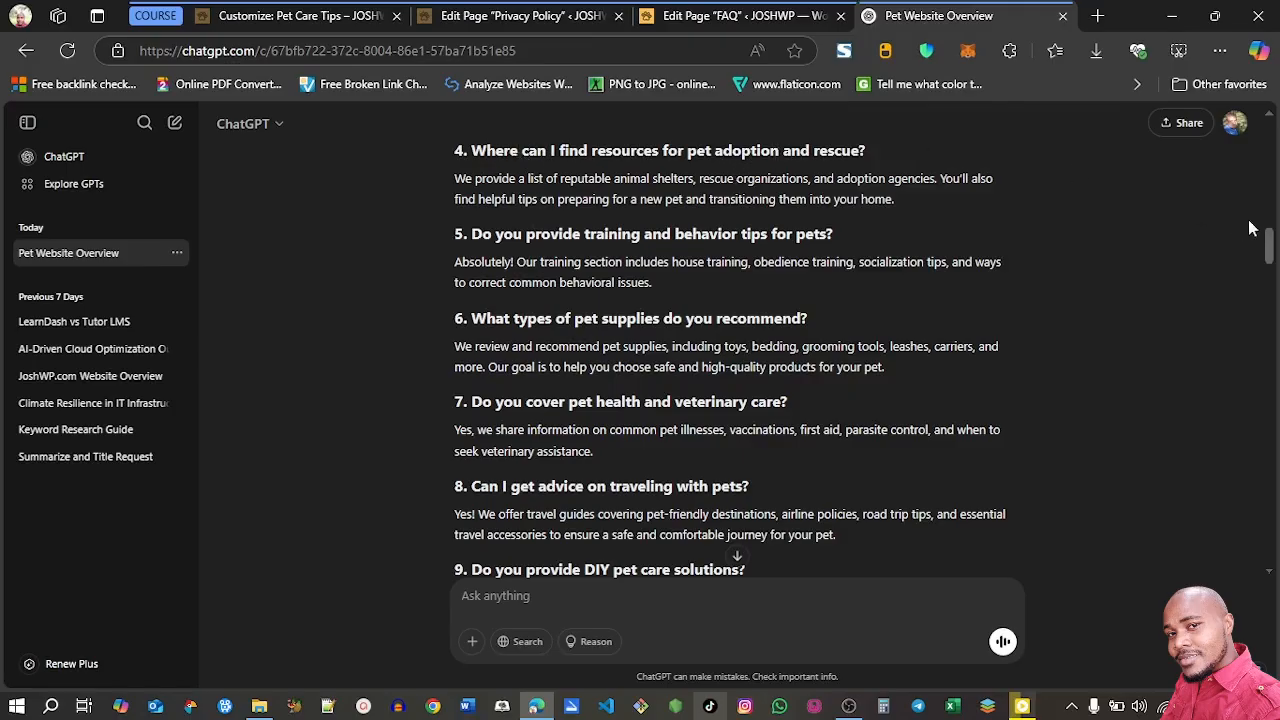
pyautogui.scroll(-1, 790, 322)
pyautogui.moveTo(818, 305); pyautogui.dragTo(477, 314)
pyautogui.hotkey('ctrl', 'c')
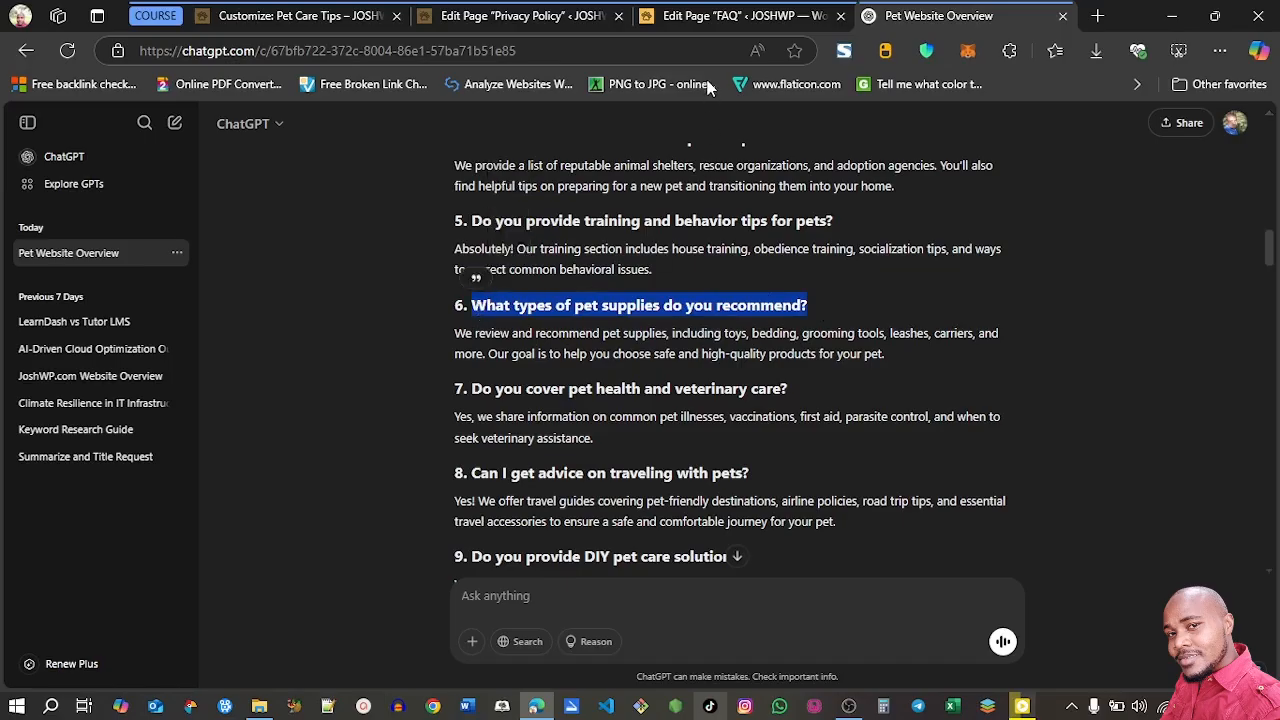
pyautogui.click(735, 16)
pyautogui.tripleClick(210, 303)
pyautogui.hotkey('ctrl', 'v')
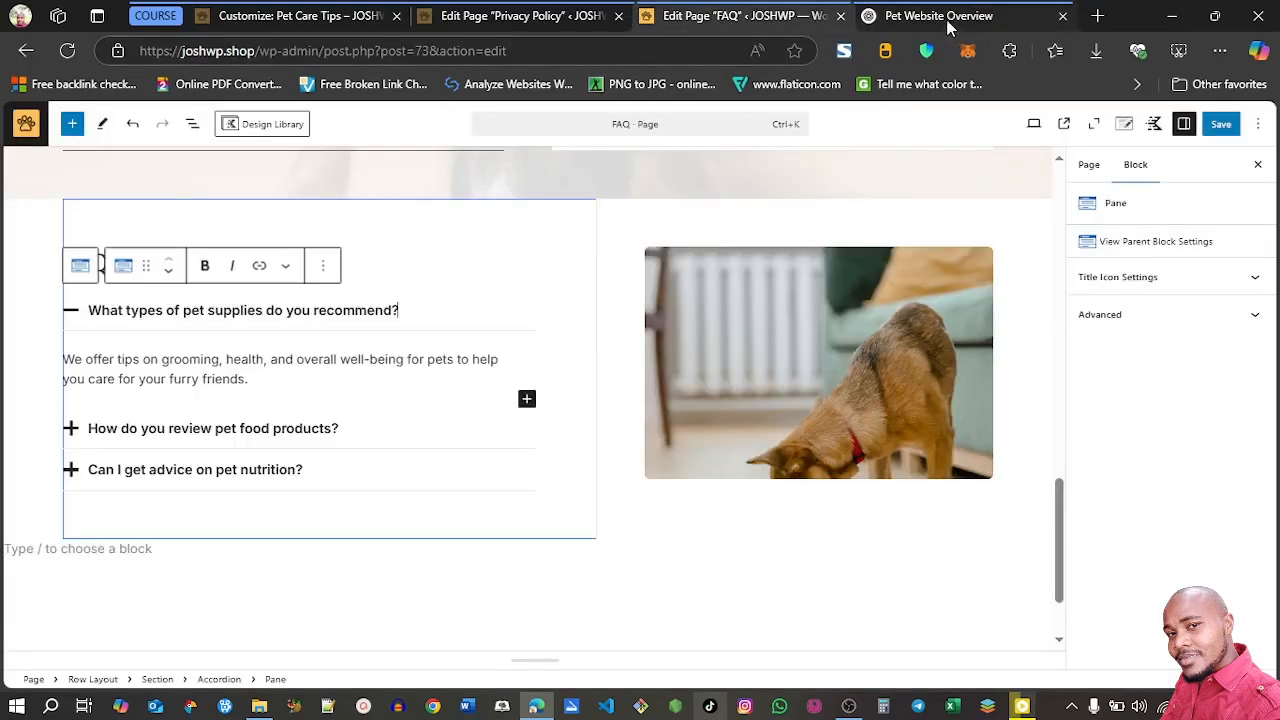
# Replace the grooming answer under the pet supplies question with ChatGPT's text about reviewing toys, bedding, grooming tools, leashes and carriers
pyautogui.click(985, 18)
pyautogui.tripleClick(744, 340)
pyautogui.click(744, 282)
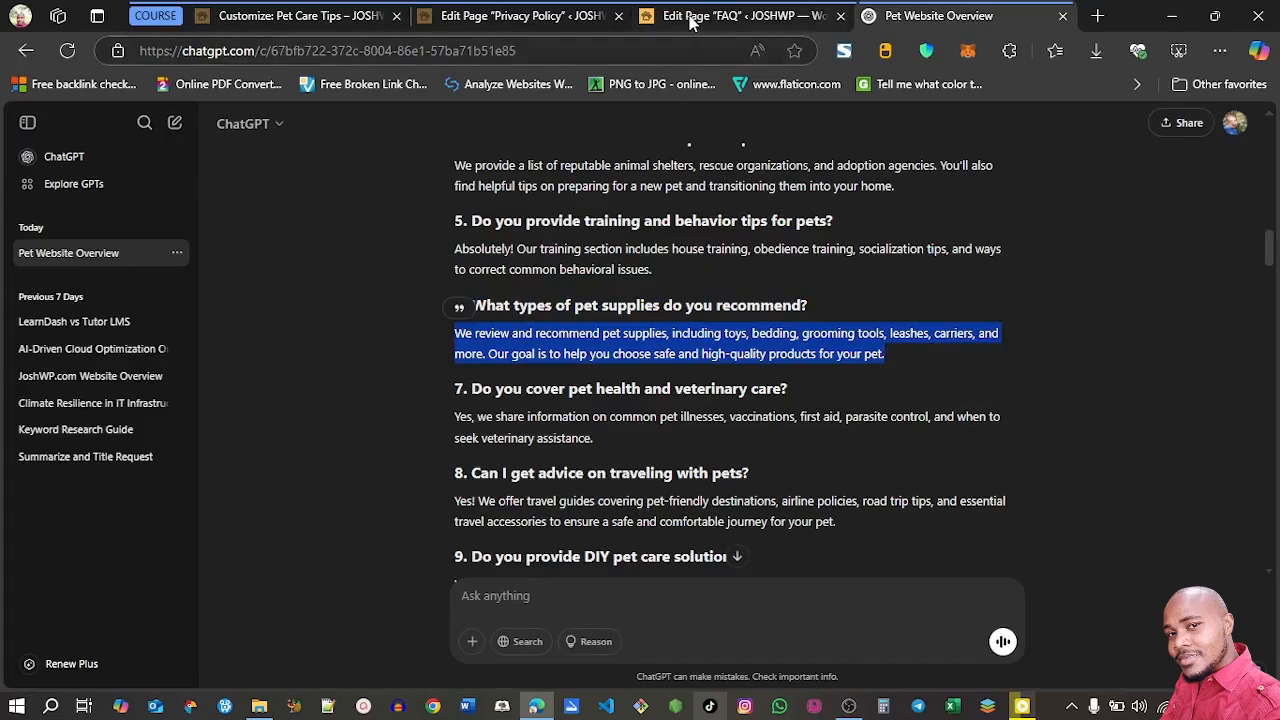
pyautogui.click(735, 16)
pyautogui.tripleClick(308, 355)
pyautogui.write('We review and recommend pet supplies, including toys, bedding, grooming tools, leashes, carriers, and more. Our goal is to help you choose safe and high-quality products for your pet.')
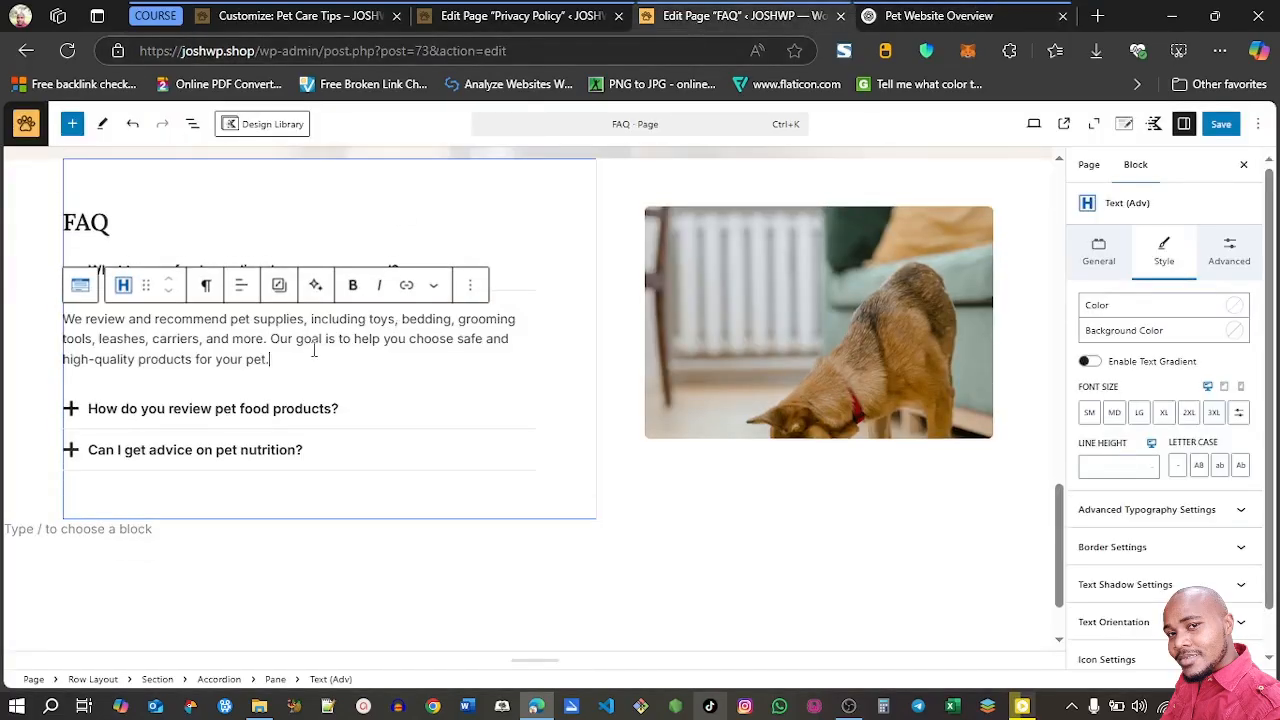
# Replace the question "How do you review pet food products?" beside the dog photo with ChatGPT's "Do you cover pet health and veterinary care?"
pyautogui.click(905, 20)
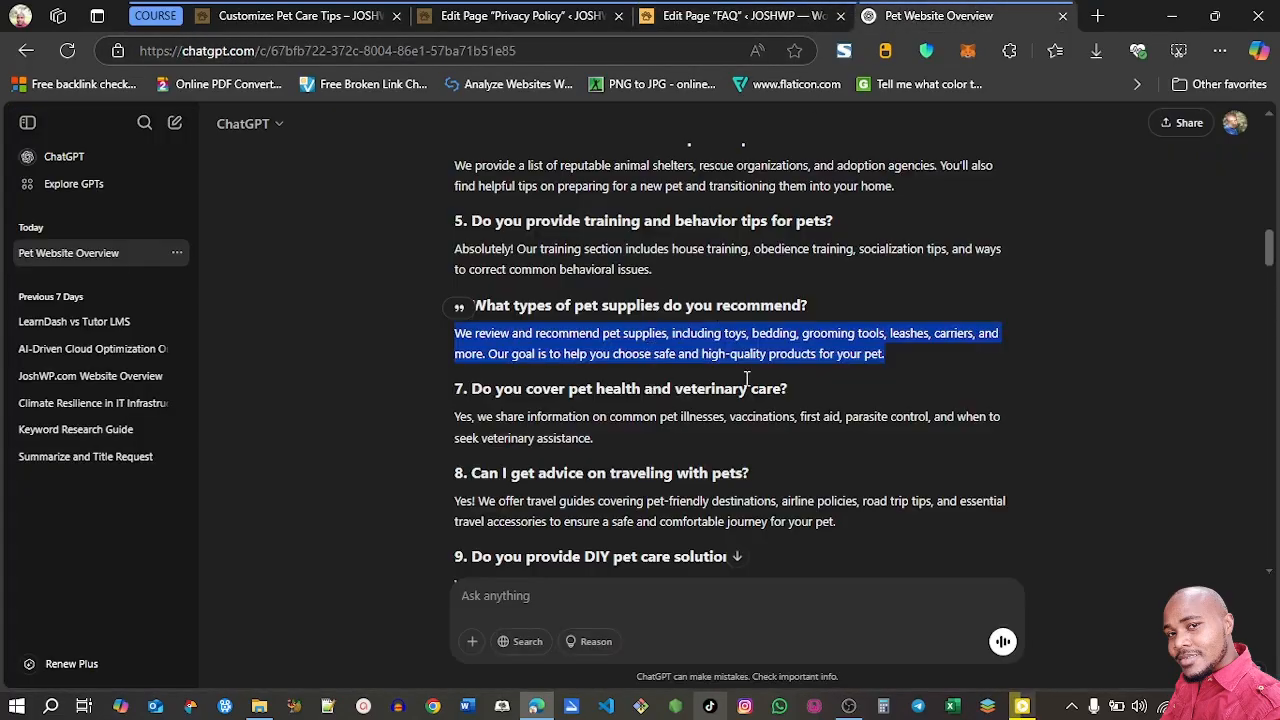
pyautogui.moveTo(790, 392); pyautogui.dragTo(477, 392)
pyautogui.hotkey('ctrl', 'c')
pyautogui.click(762, 15)
pyautogui.tripleClick(254, 411)
pyautogui.hotkey('ctrl', 'v')
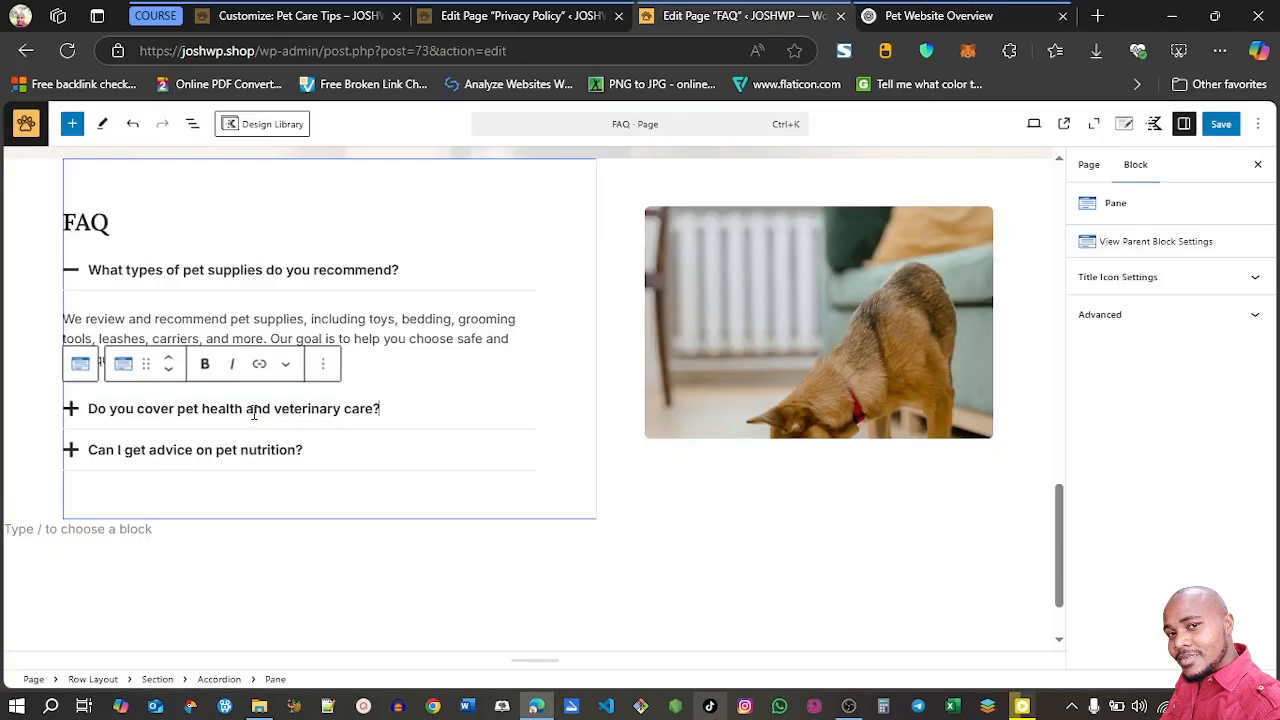
# Replace the answer under the veterinary care question with ChatGPT's text on illnesses, vaccinations, first aid and parasite control, and save the page
pyautogui.click(926, 16)
pyautogui.tripleClick(740, 420)
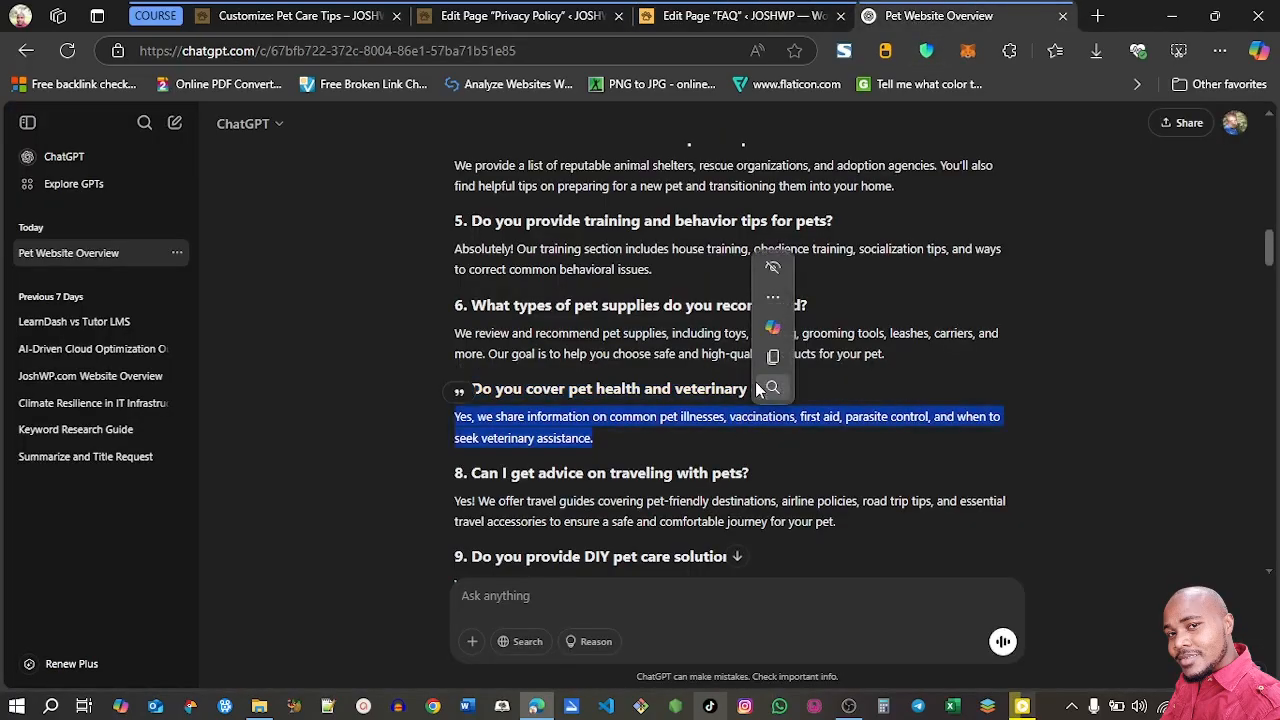
pyautogui.click(772, 360)
pyautogui.click(762, 15)
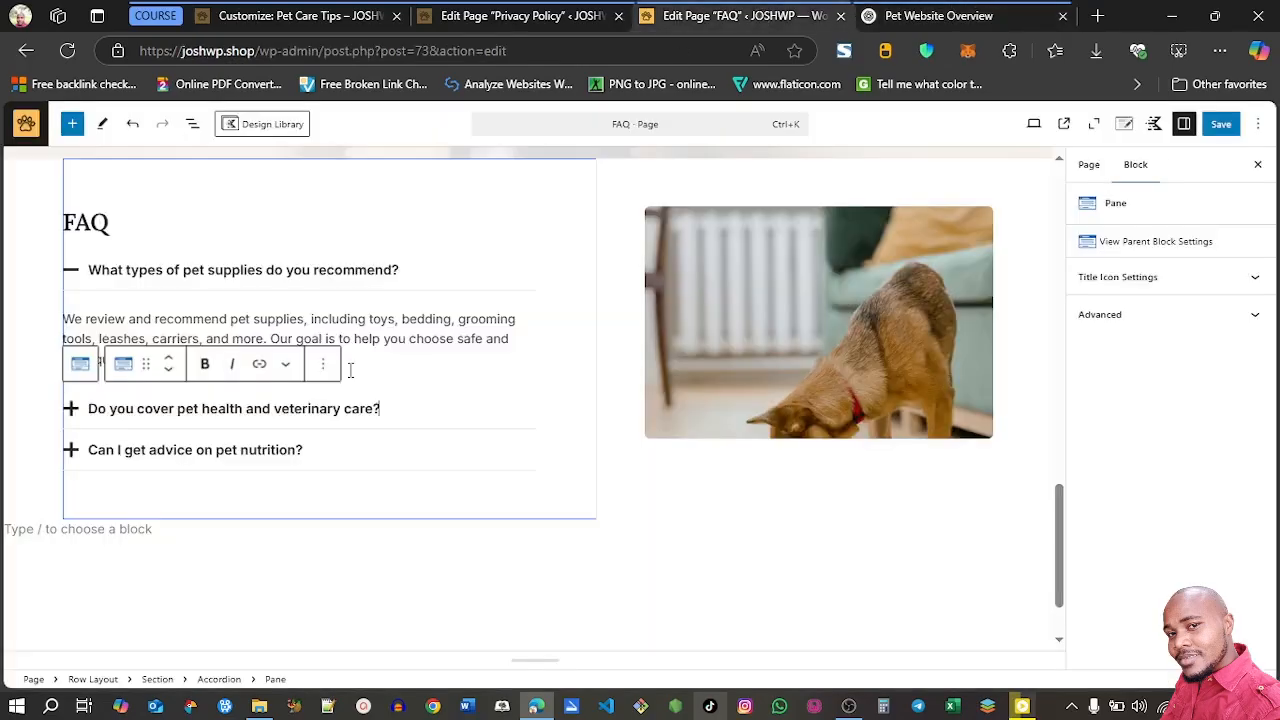
pyautogui.click(84, 406)
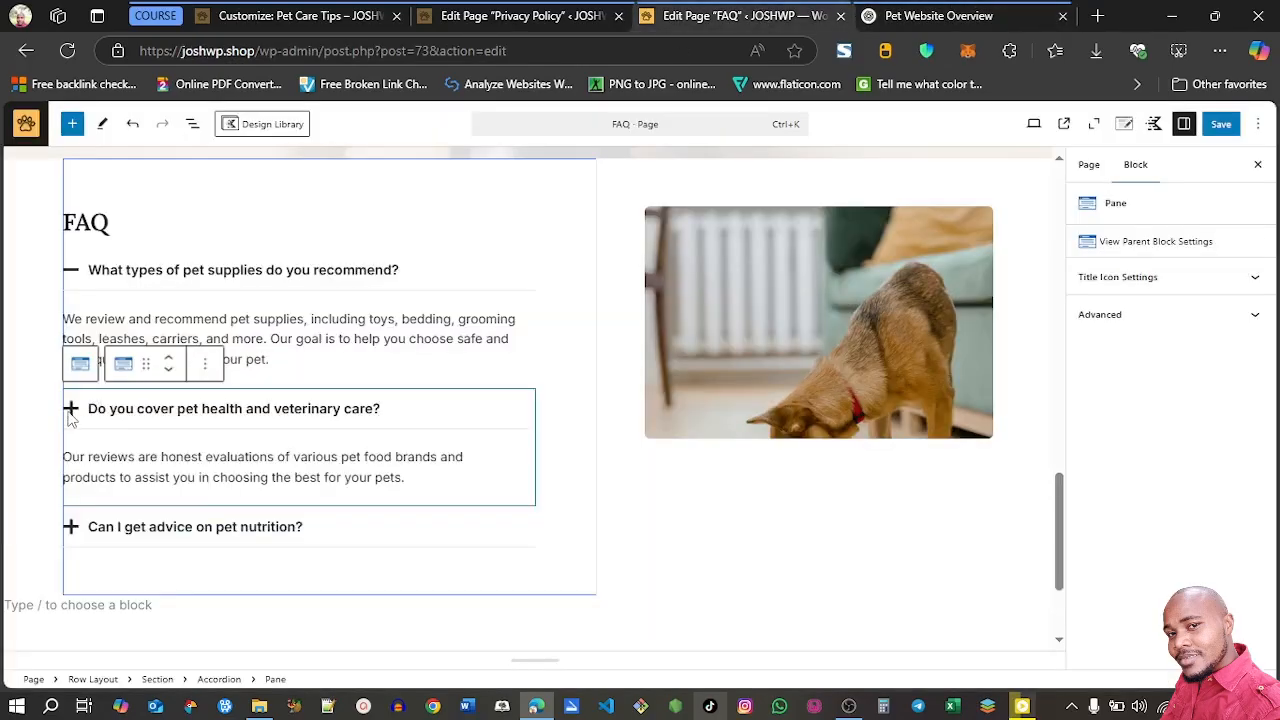
pyautogui.tripleClick(127, 457)
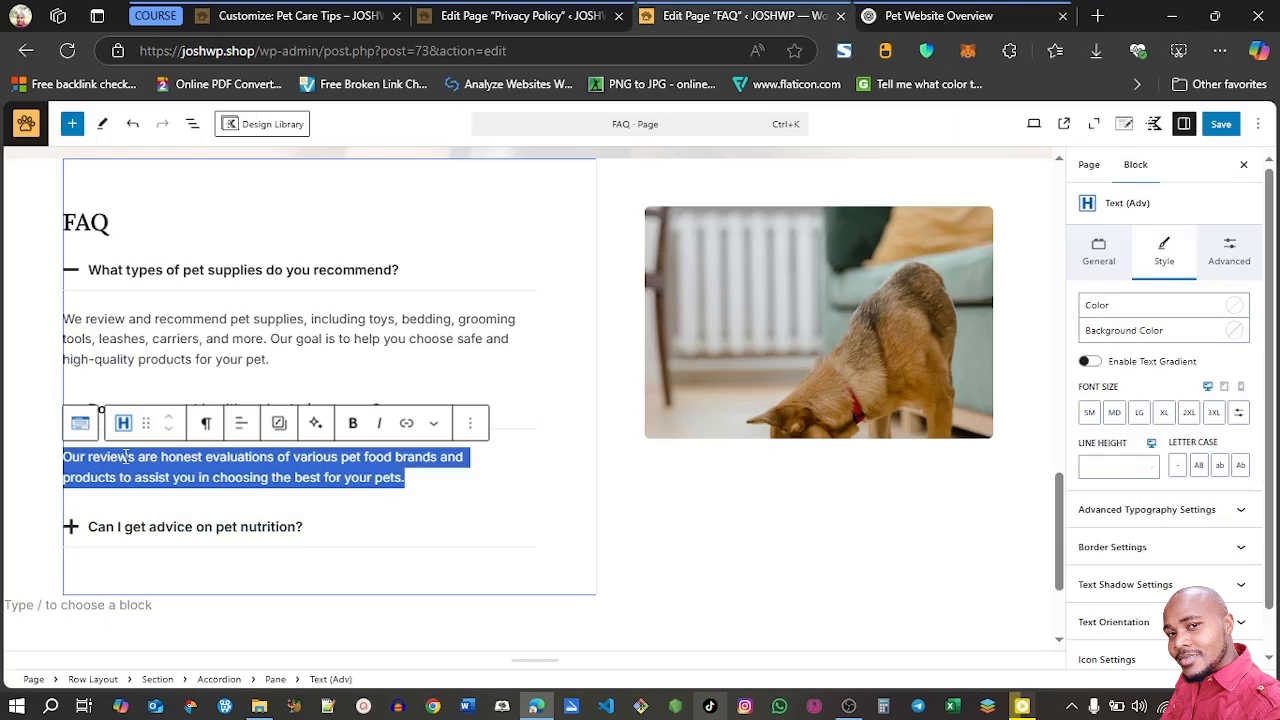
pyautogui.press('BackSpace')
pyautogui.hotkey('ctrl', 'v')
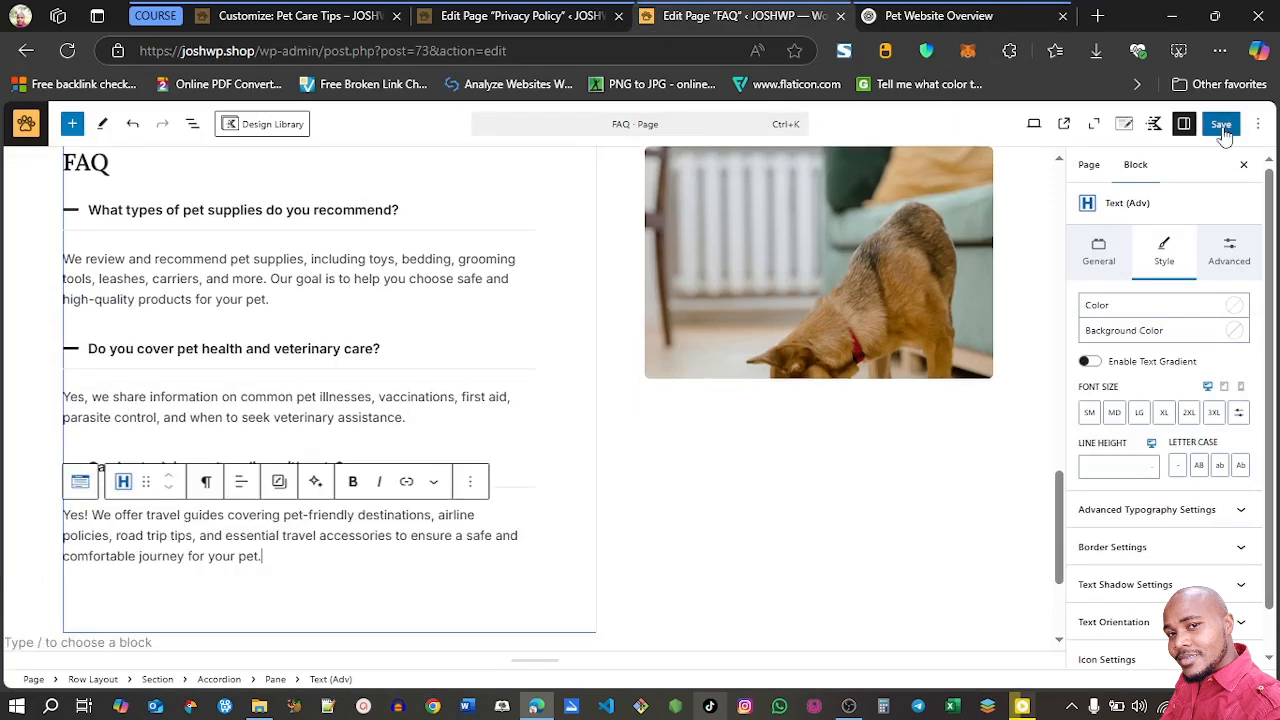
pyautogui.click(1224, 135)
# Change the contact form's heading to "Reach out" and delete the placeholder description block beneath it
pyautogui.moveTo(1064, 475); pyautogui.dragTo(1064, 262)
pyautogui.scroll(-1, 727, 290)
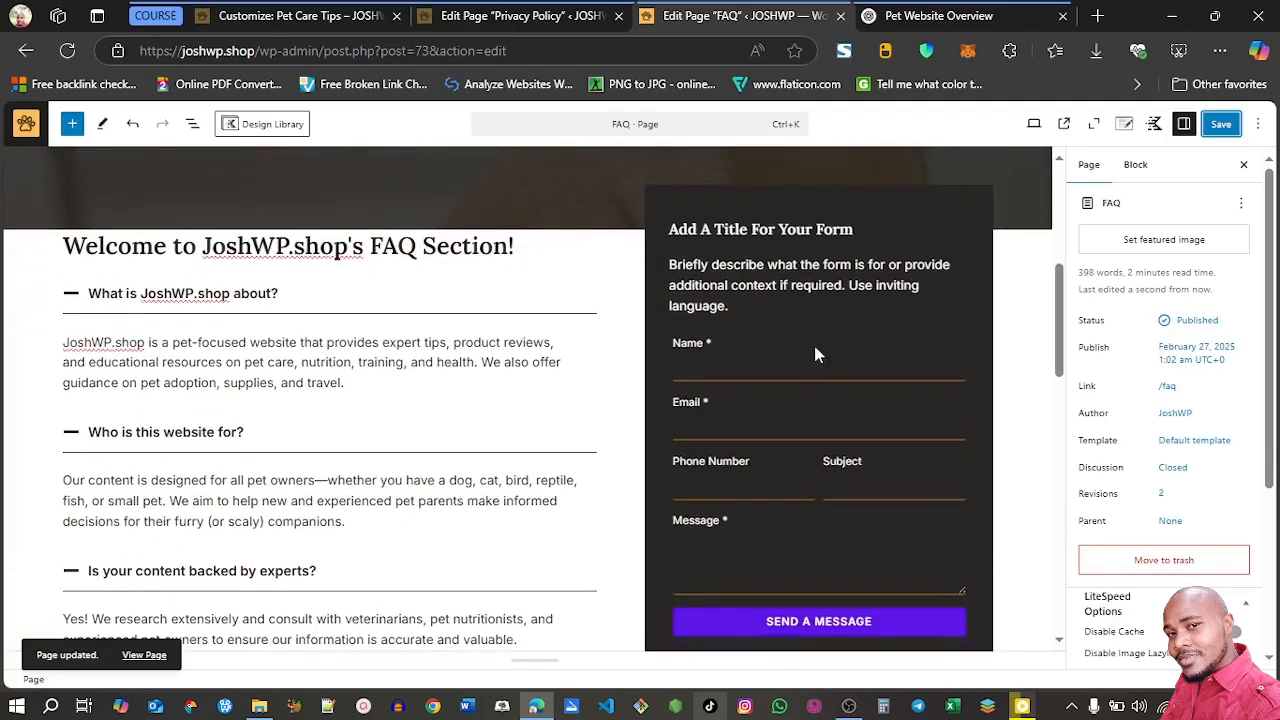
pyautogui.tripleClick(777, 231)
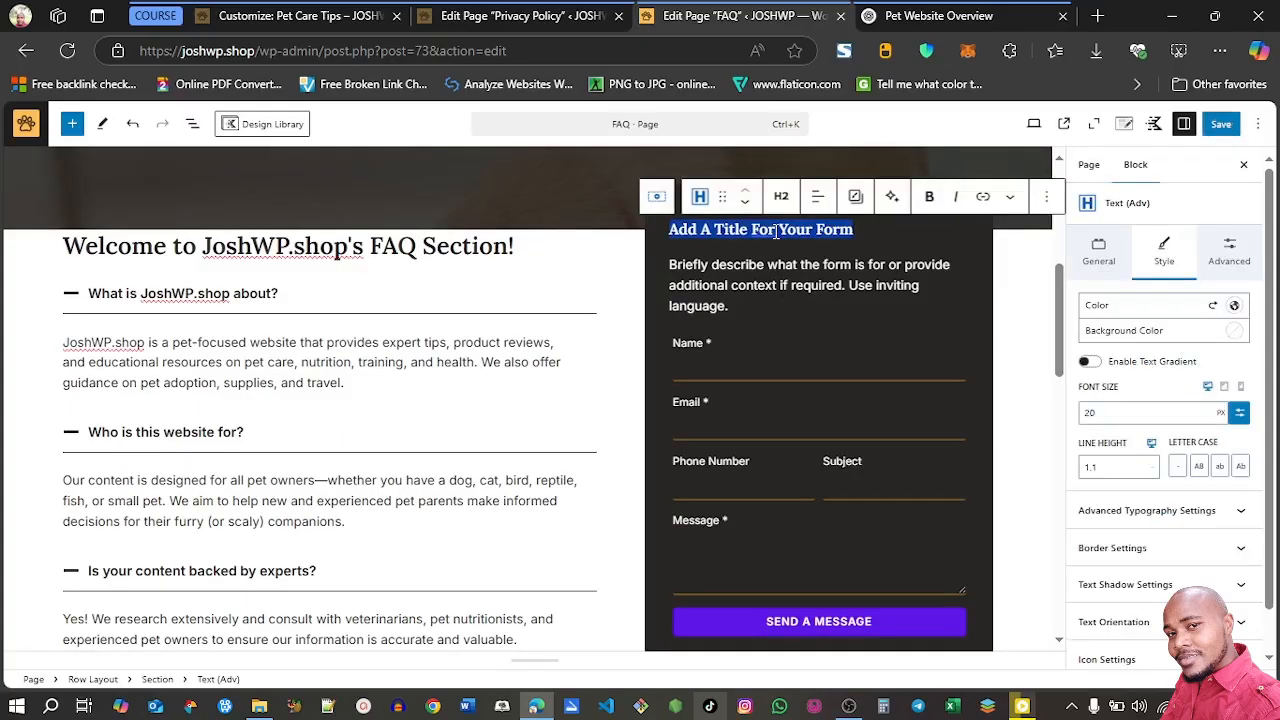
pyautogui.tripleClick(697, 240)
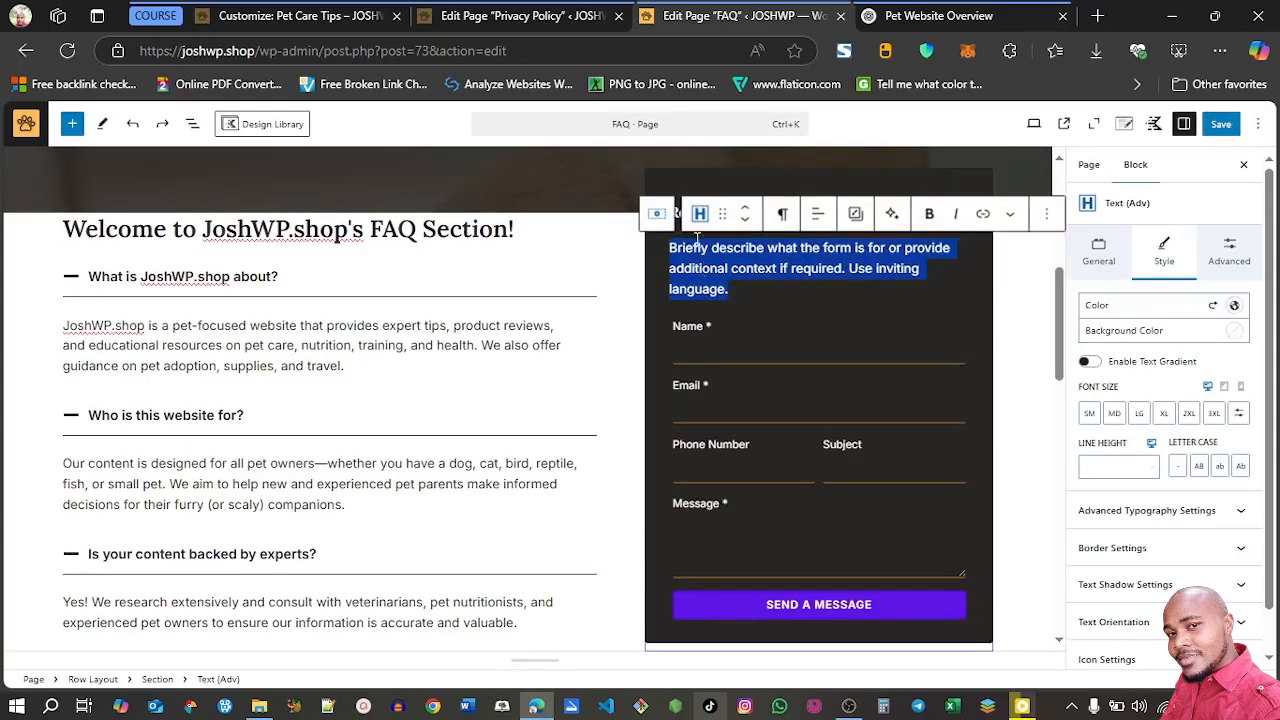
pyautogui.click(1046, 213)
pyautogui.click(1046, 553)
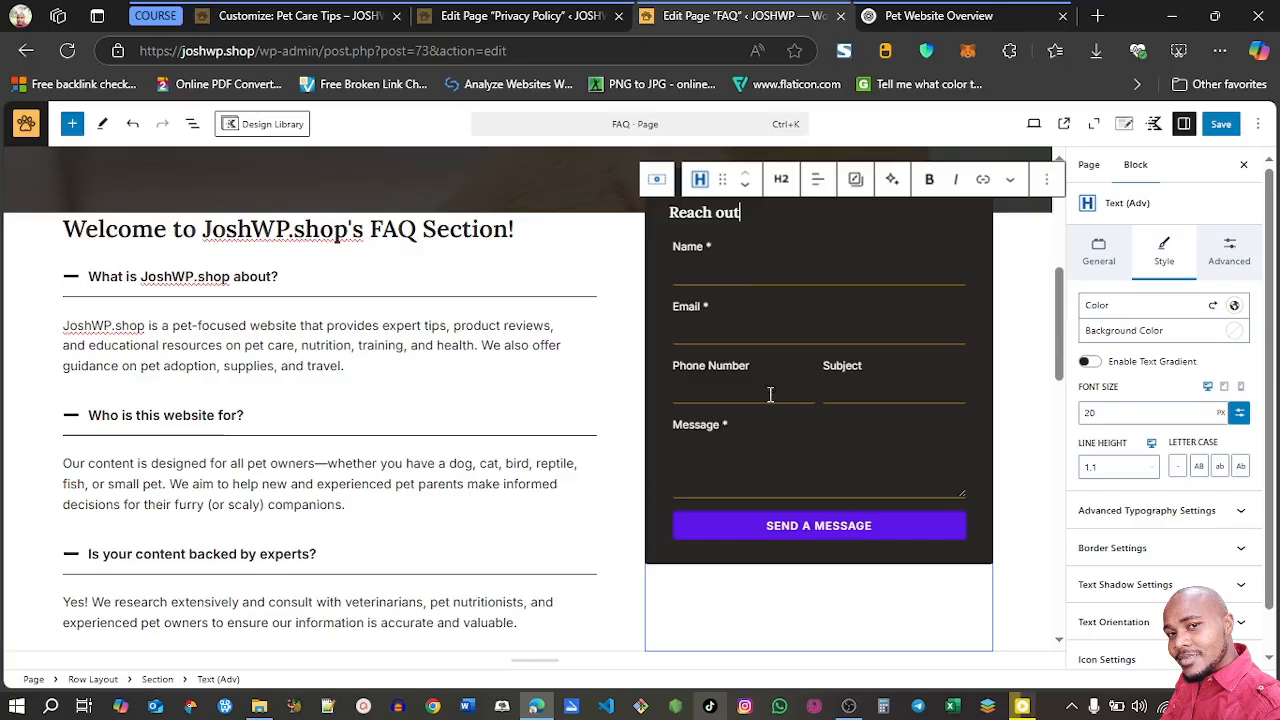
# Remove the Phone Number field from the contact form, keeping the Name, Email, Subject and Message fields
pyautogui.click(721, 381)
pyautogui.click(805, 367)
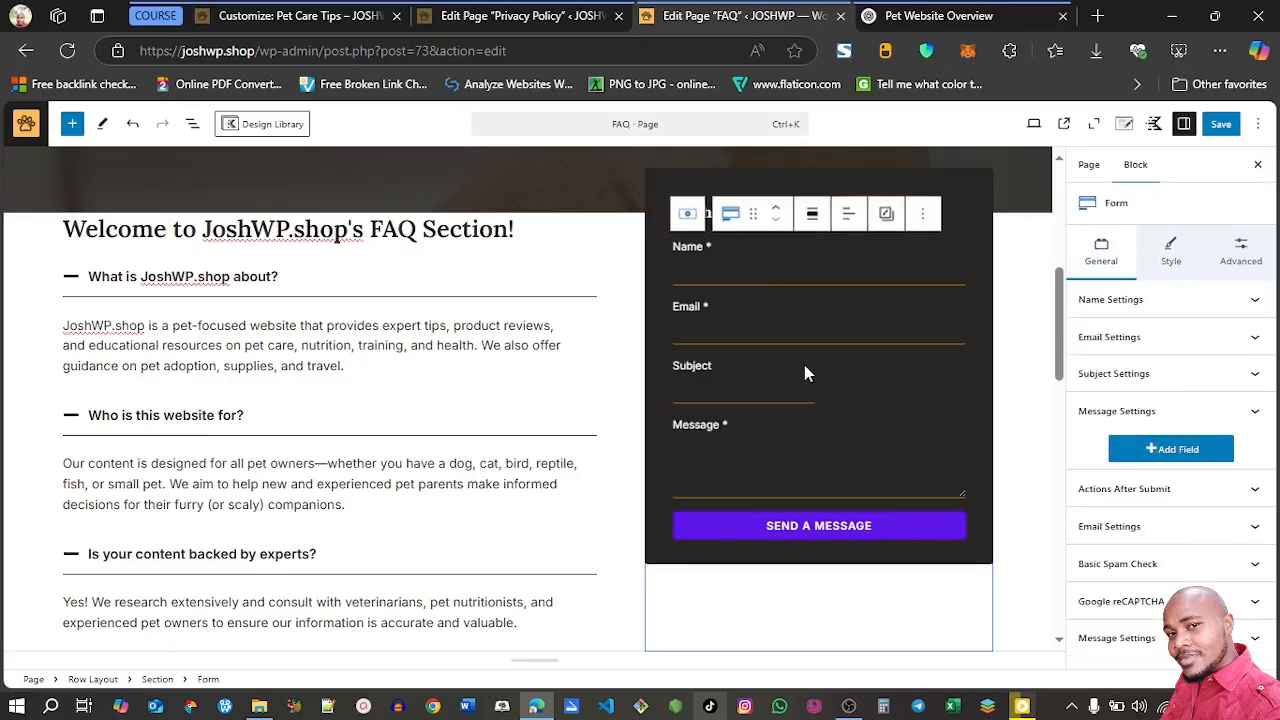
pyautogui.click(765, 385)
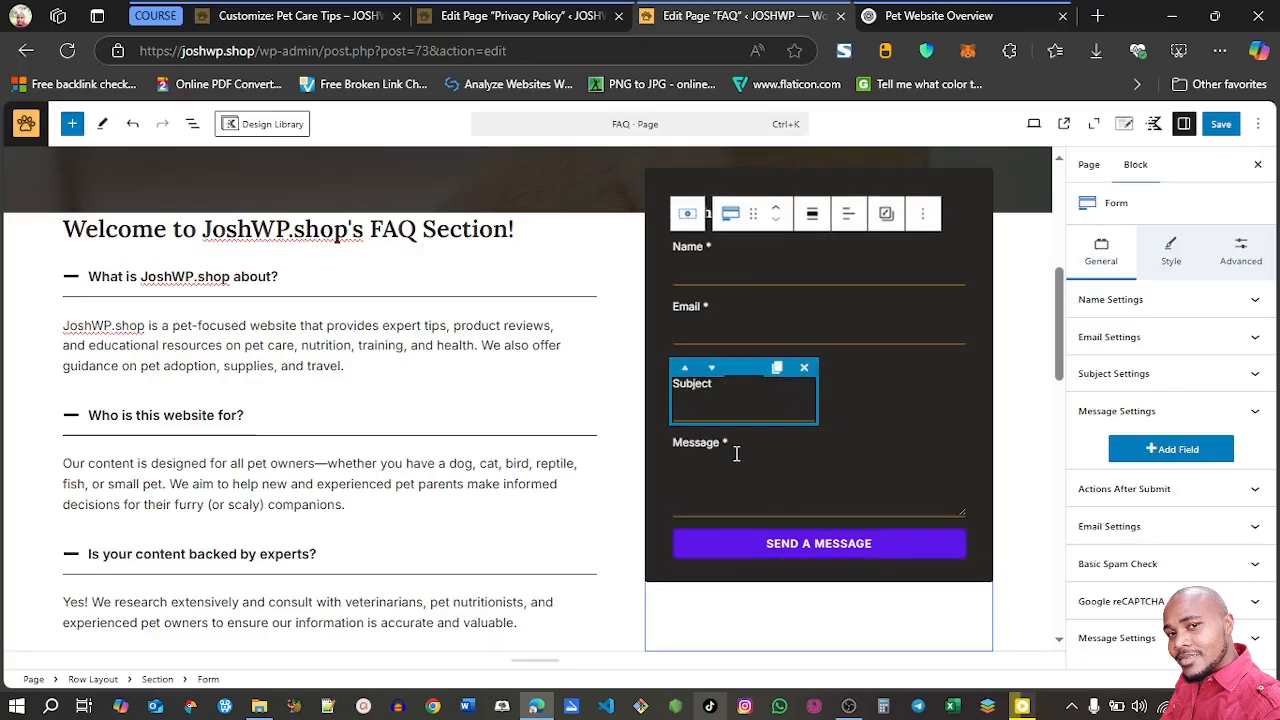
pyautogui.click(783, 460)
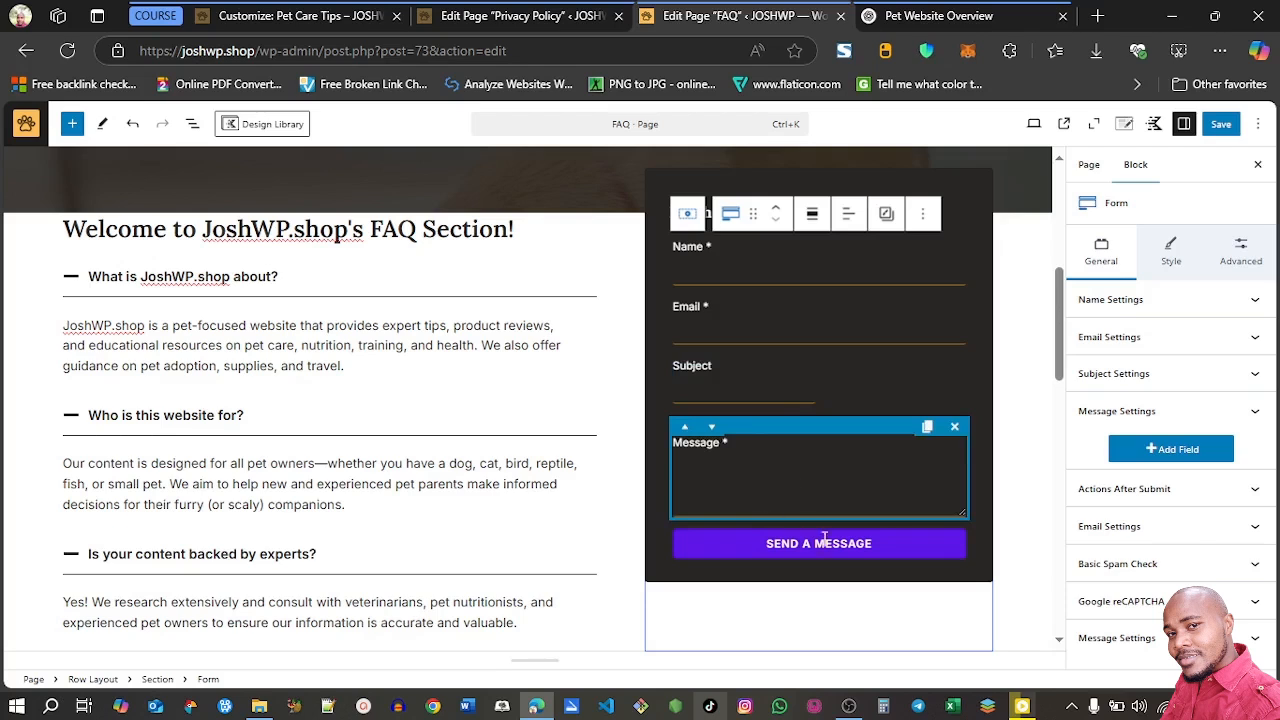
# Review the form's after-submit actions, fill in the recipient and sender e-mail addresses in its email settings, and save the page
pyautogui.click(1146, 498)
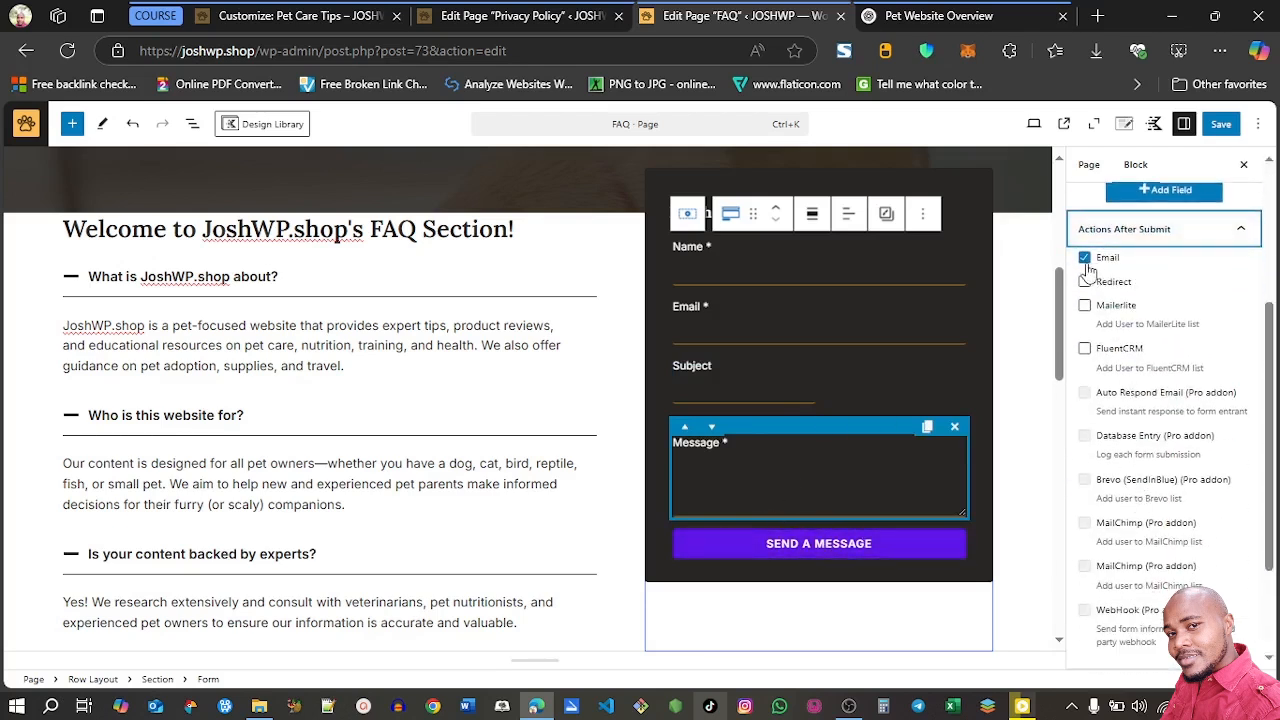
pyautogui.click(1240, 235)
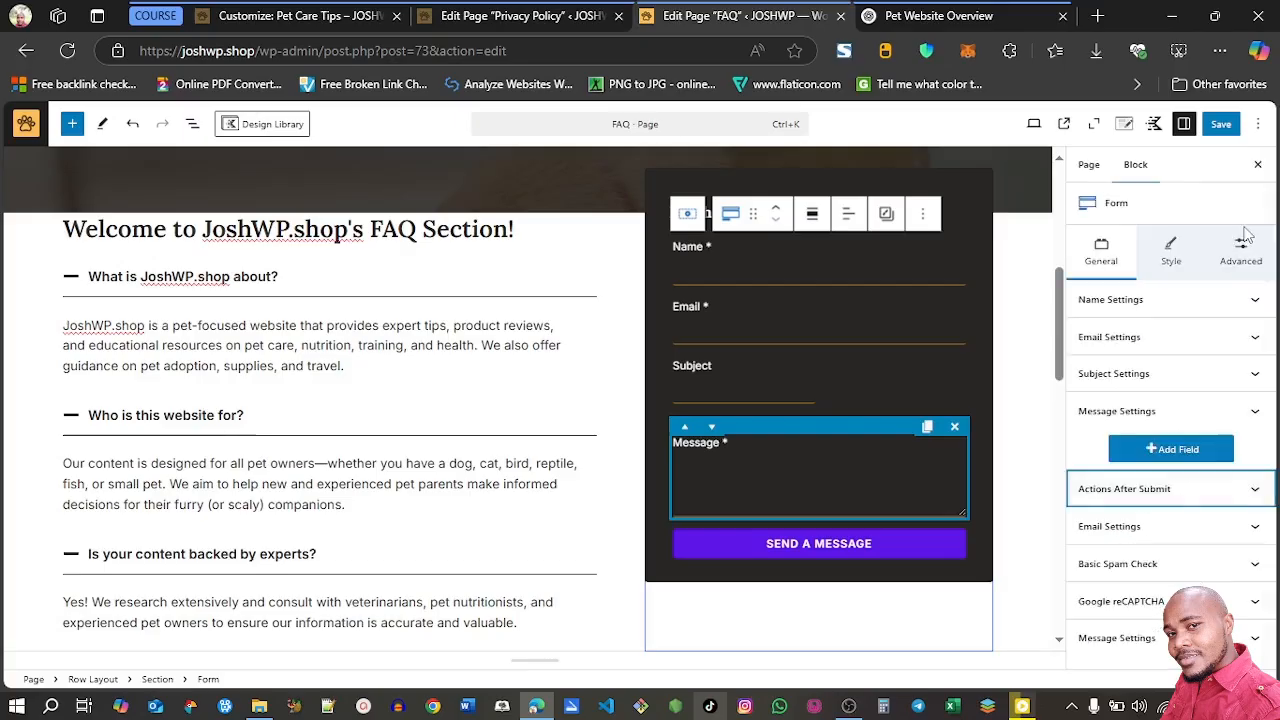
pyautogui.click(1210, 538)
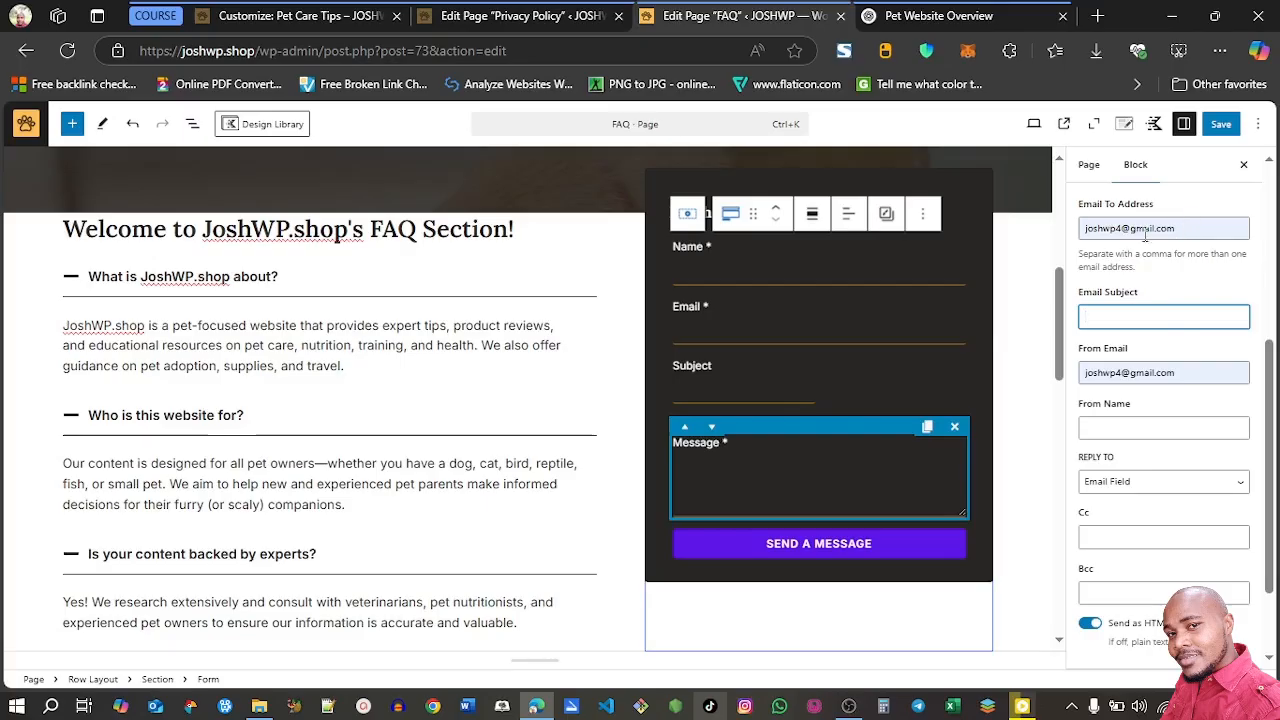
pyautogui.hotkey('ctrl', 's')
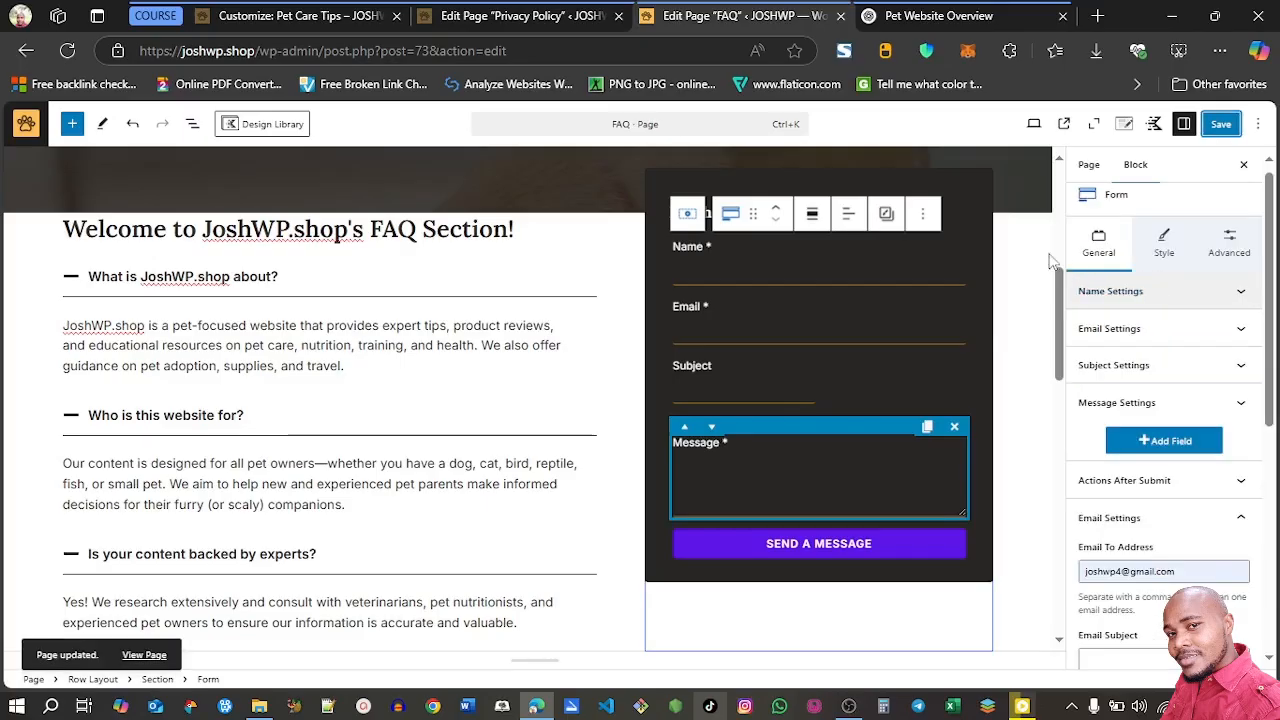
# View the published FAQ page and test collapsing and expanding the questions under the welcome heading
pyautogui.click(1065, 127)
pyautogui.moveTo(1270, 183); pyautogui.dragTo(1275, 324)
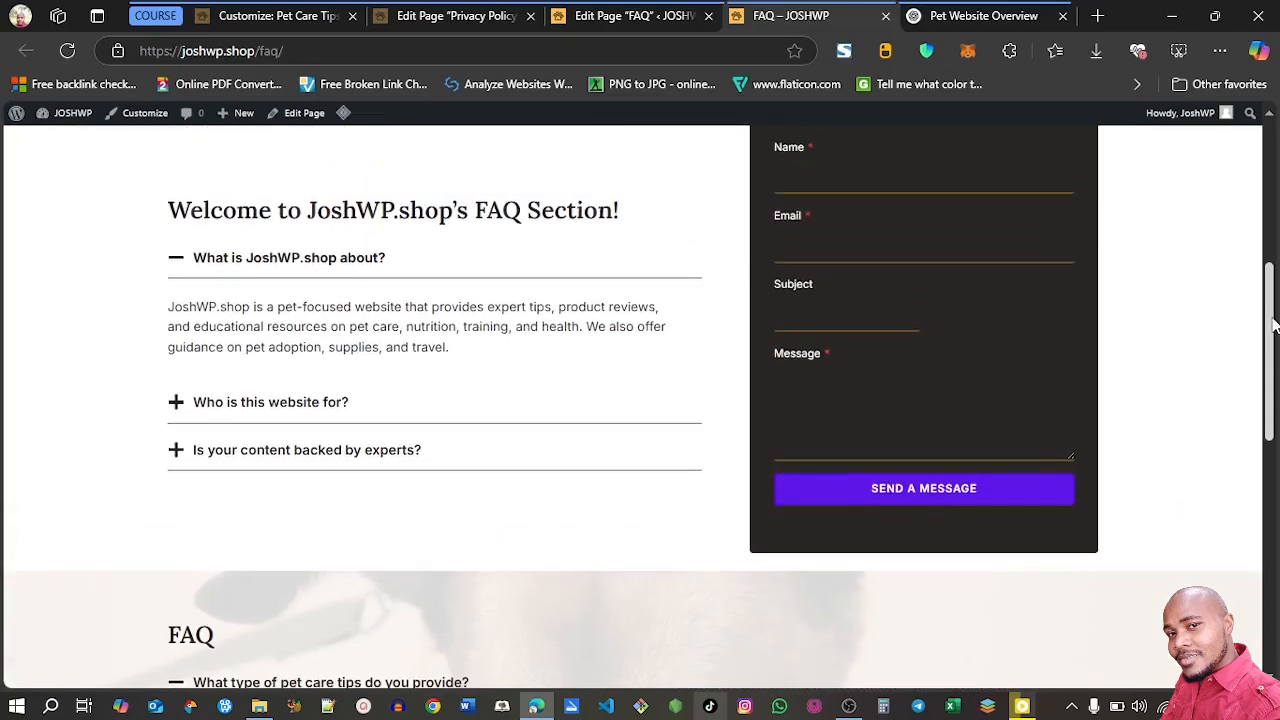
pyautogui.click(180, 257)
pyautogui.click(177, 308)
pyautogui.click(175, 259)
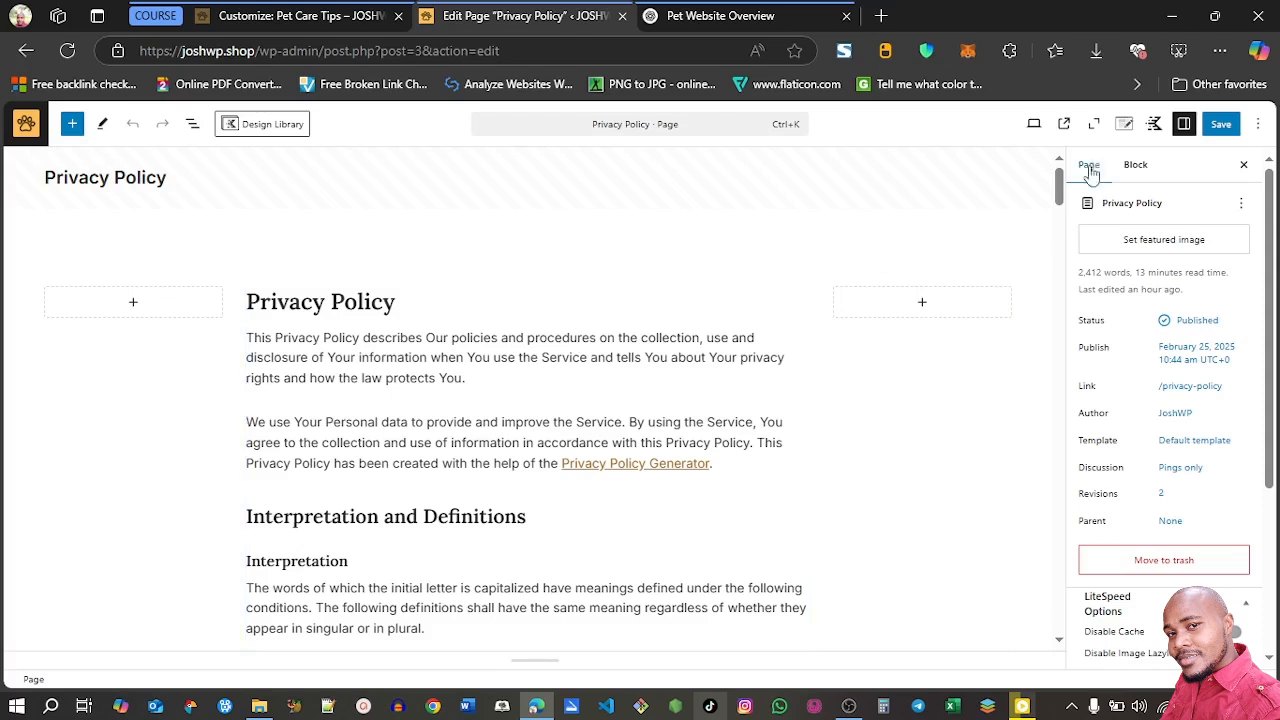
# Disable the transparent header for the Privacy Policy page and save the change
pyautogui.click(1126, 126)
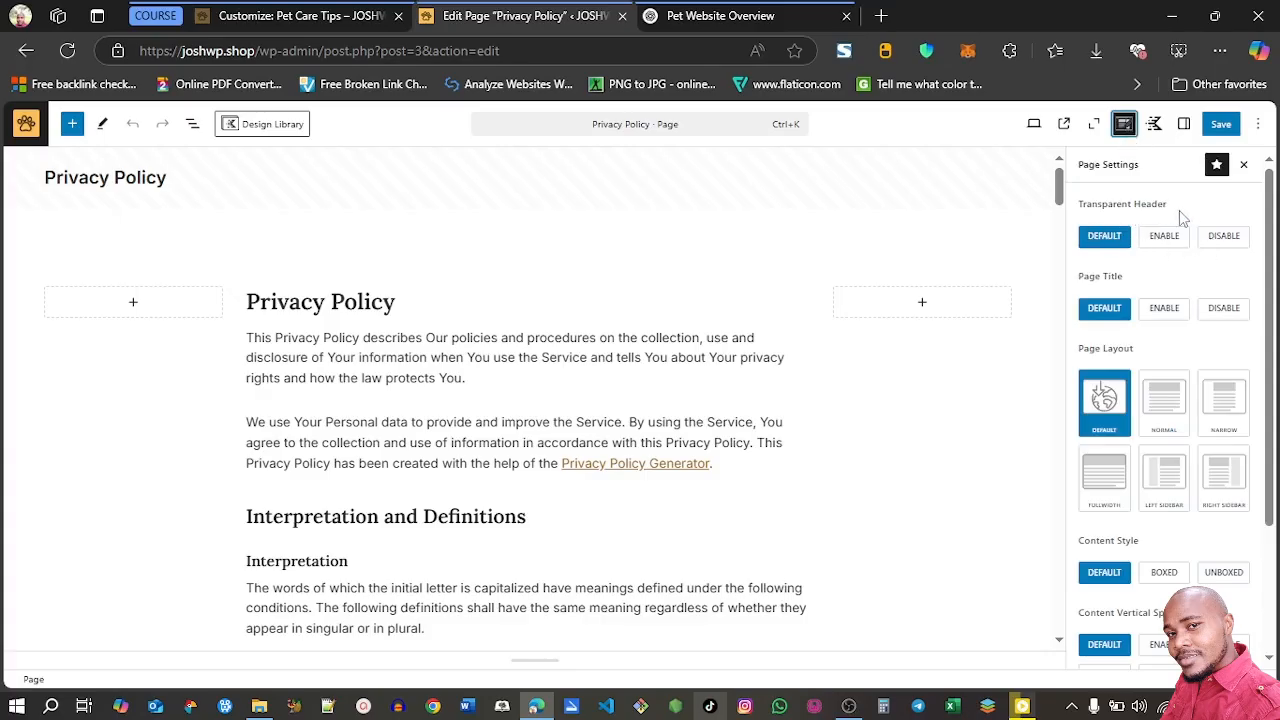
pyautogui.click(1224, 240)
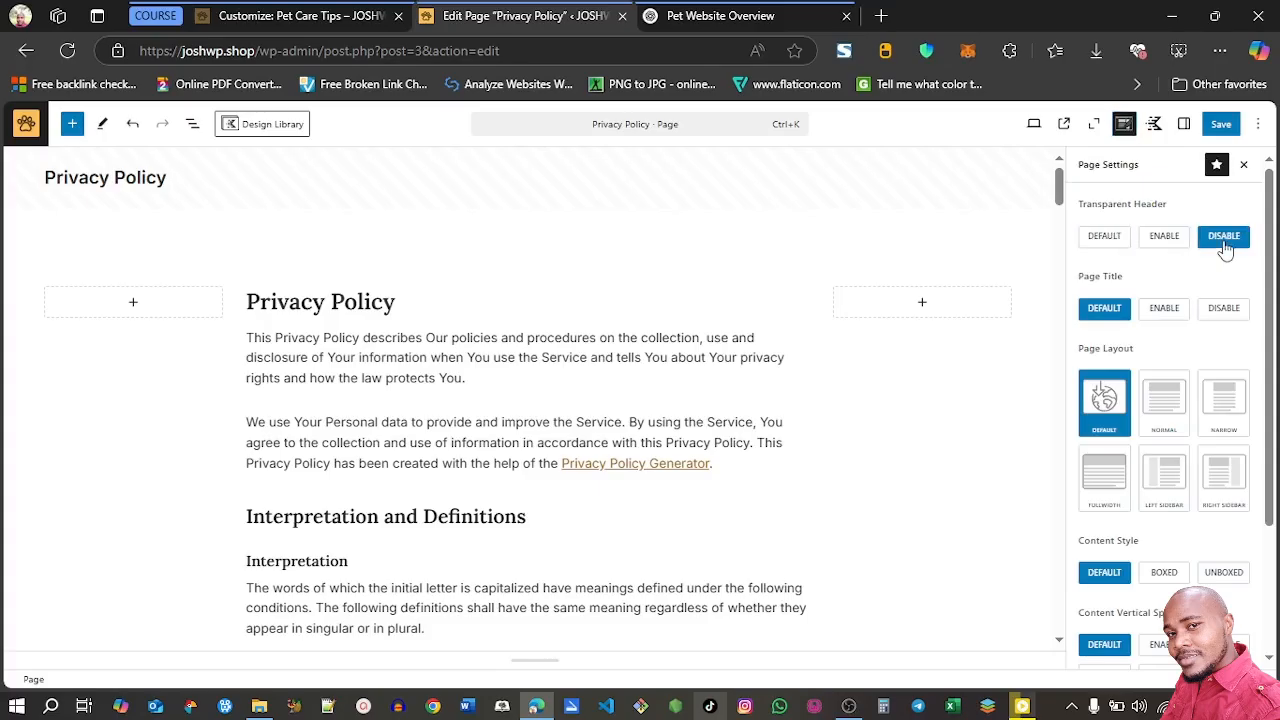
pyautogui.click(1220, 130)
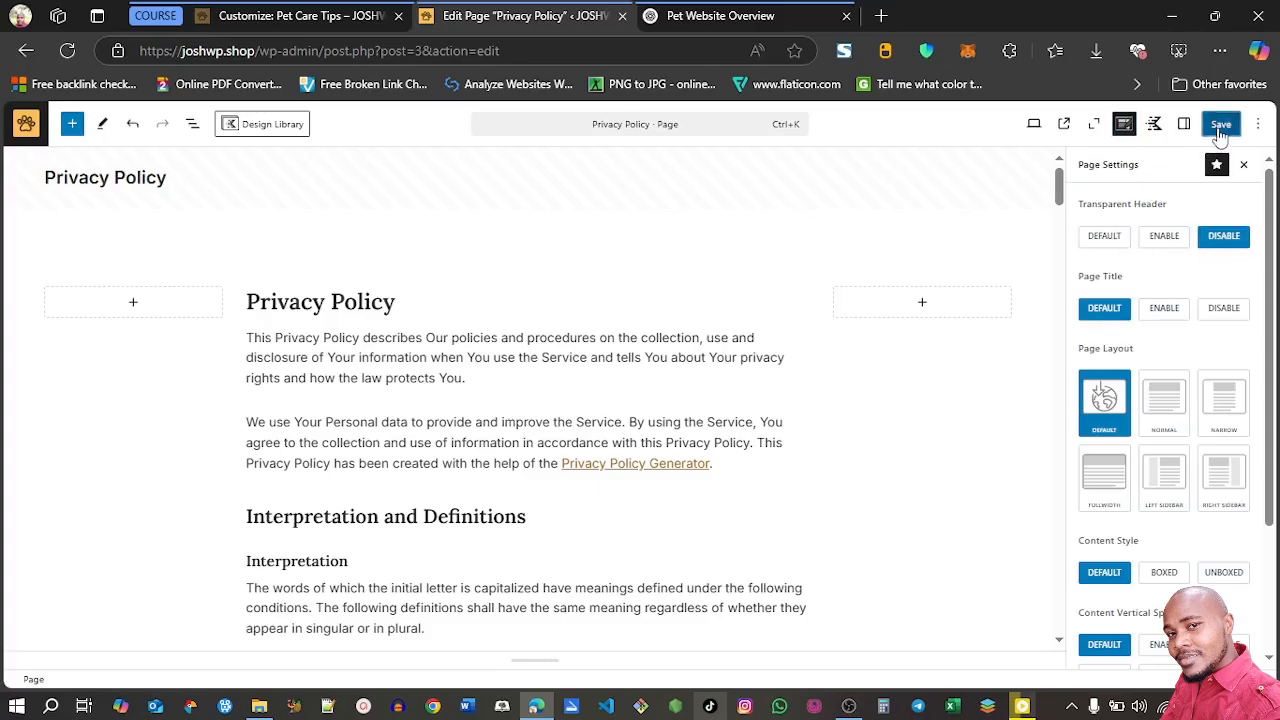
# View the published Privacy Policy page to check its header and text
pyautogui.click(1065, 124)
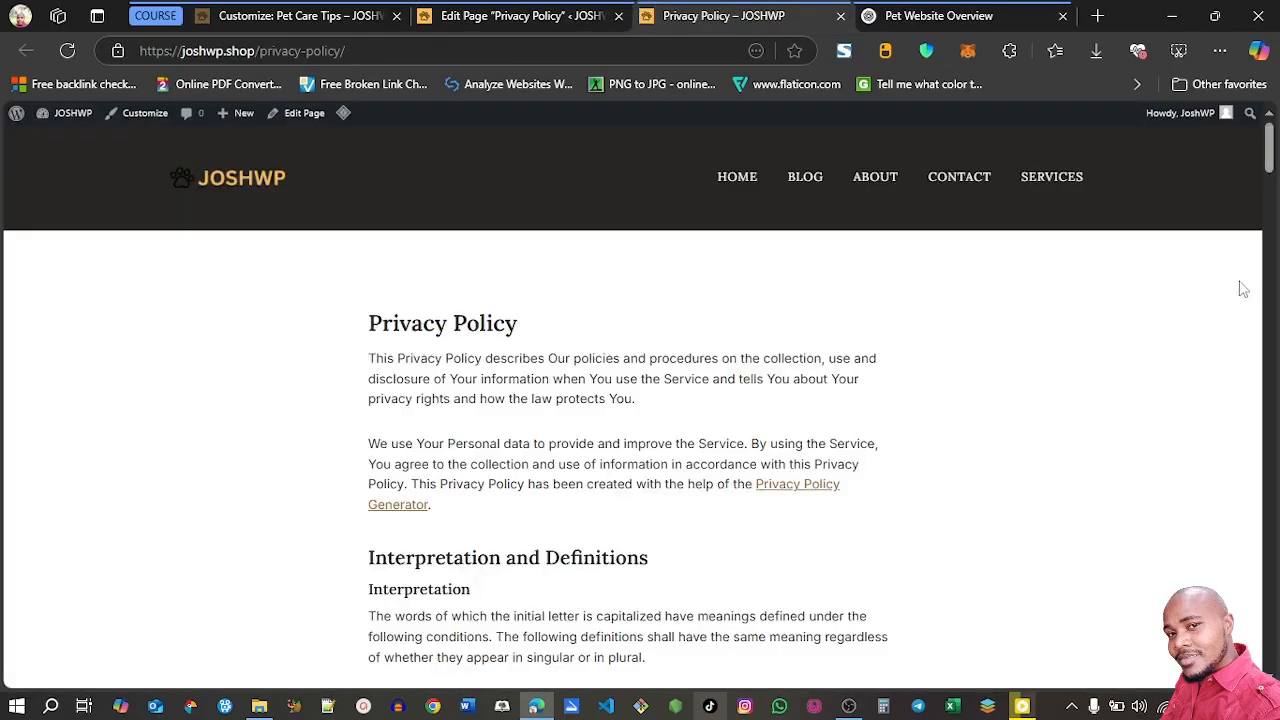
pyautogui.moveTo(1270, 166)
pyautogui.mouseDown()
pyautogui.moveTo(1272, 620)
pyautogui.moveTo(1271, 160)
pyautogui.mouseUp()
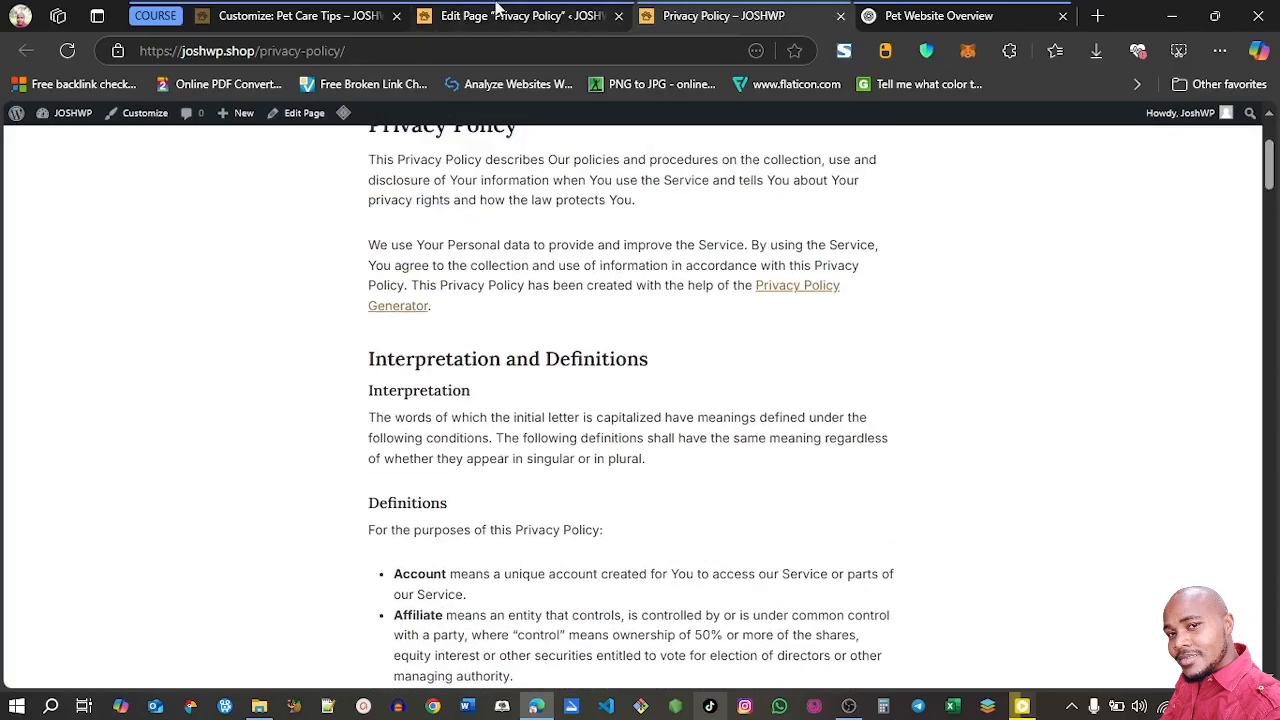
pyautogui.click(497, 12)
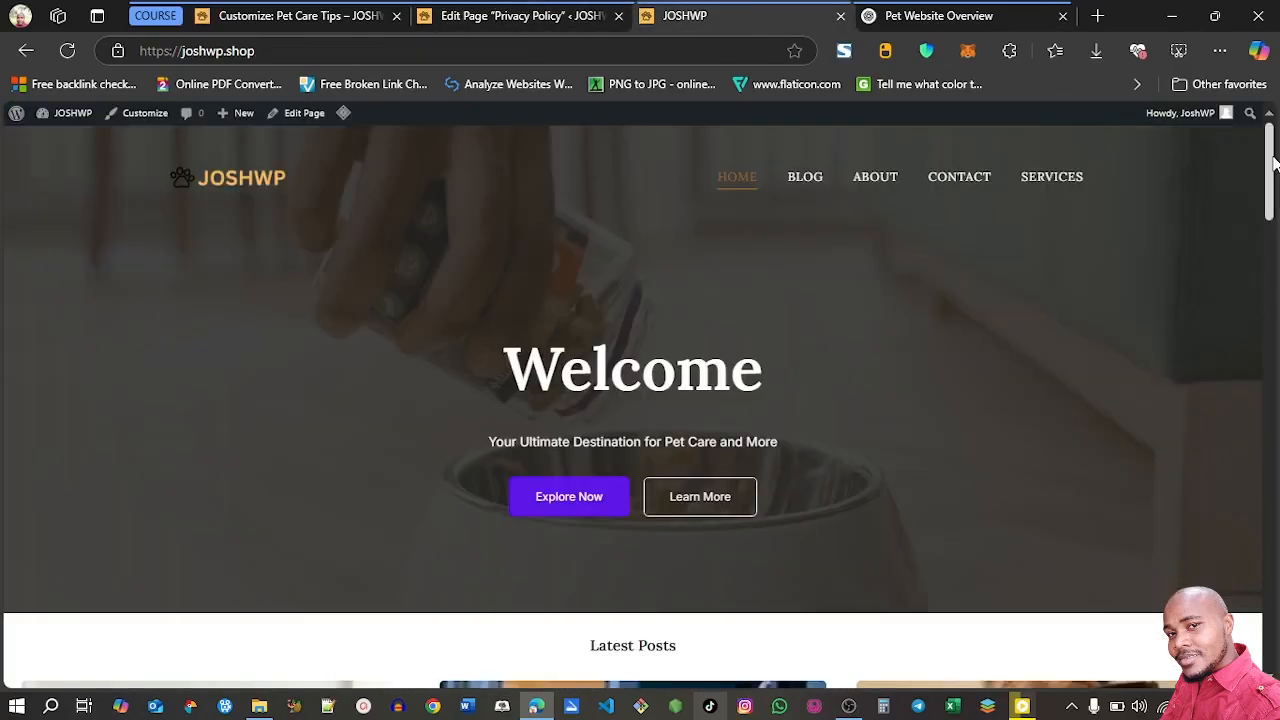
# Review the live home page from the welcome banner down to the community section and back
pyautogui.moveTo(1275, 163); pyautogui.dragTo(1275, 318)
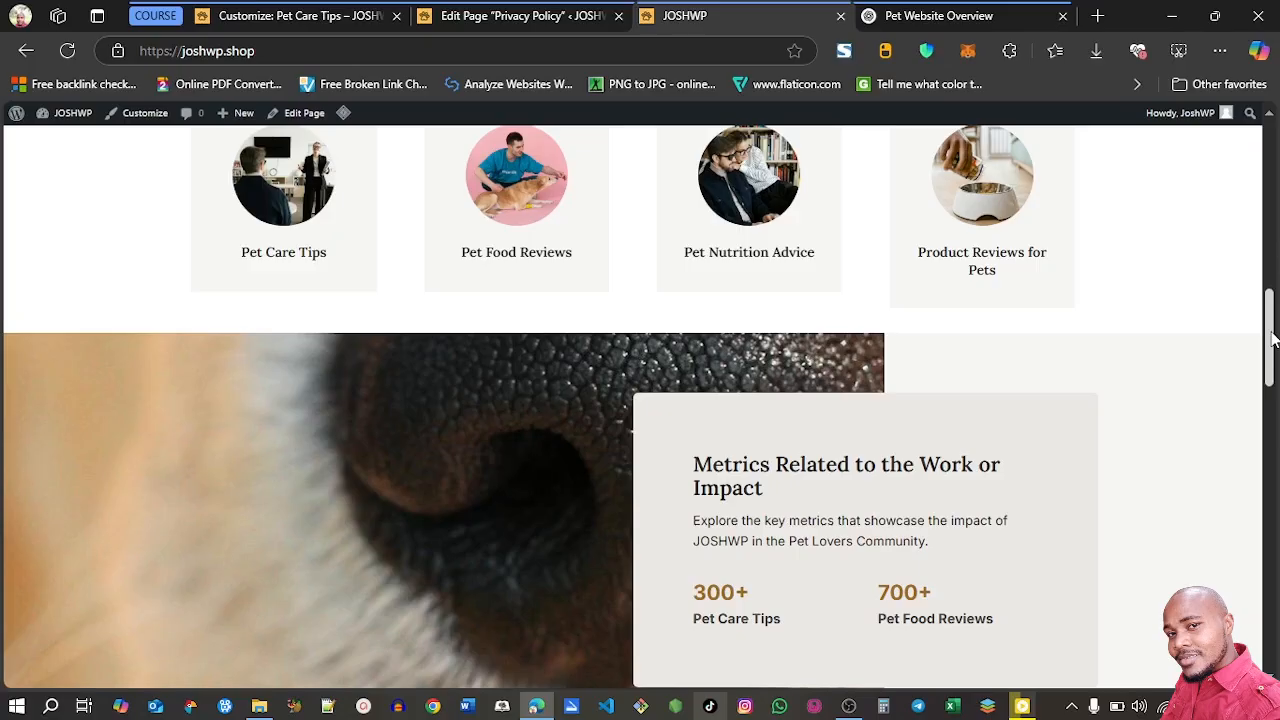
pyautogui.moveTo(1273, 340); pyautogui.dragTo(1277, 425)
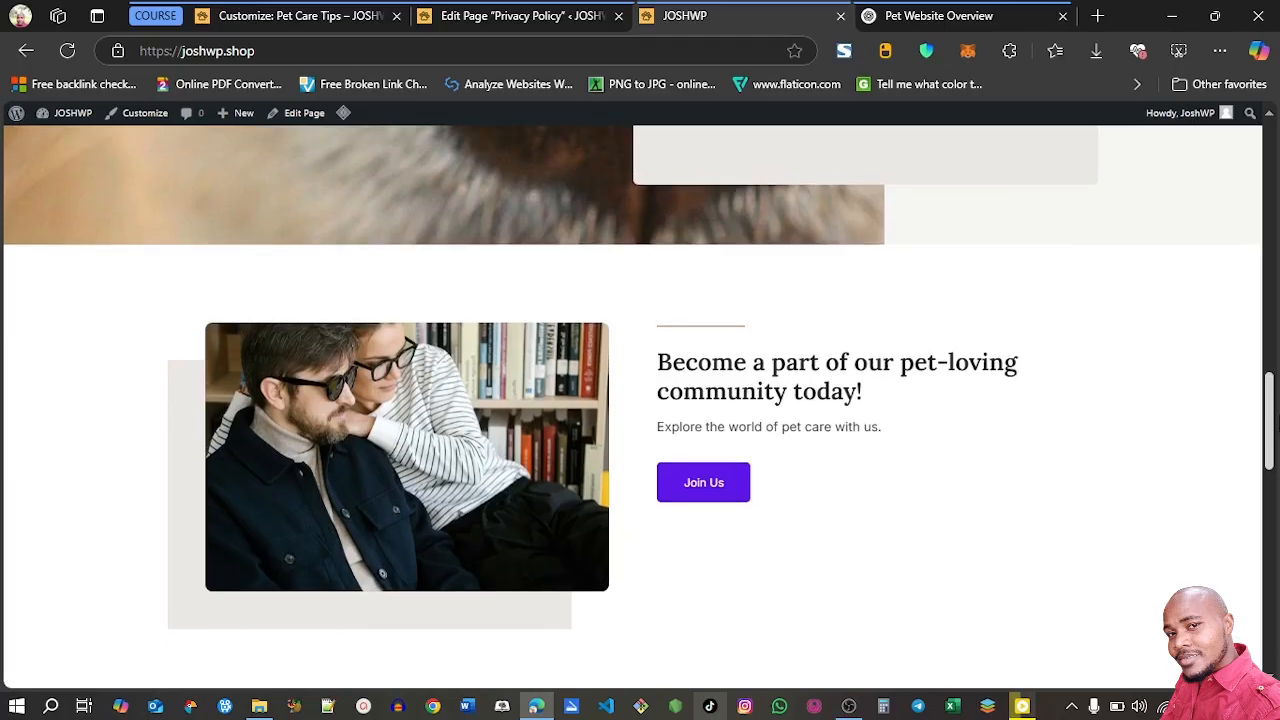
pyautogui.moveTo(1277, 425); pyautogui.dragTo(1273, 160)
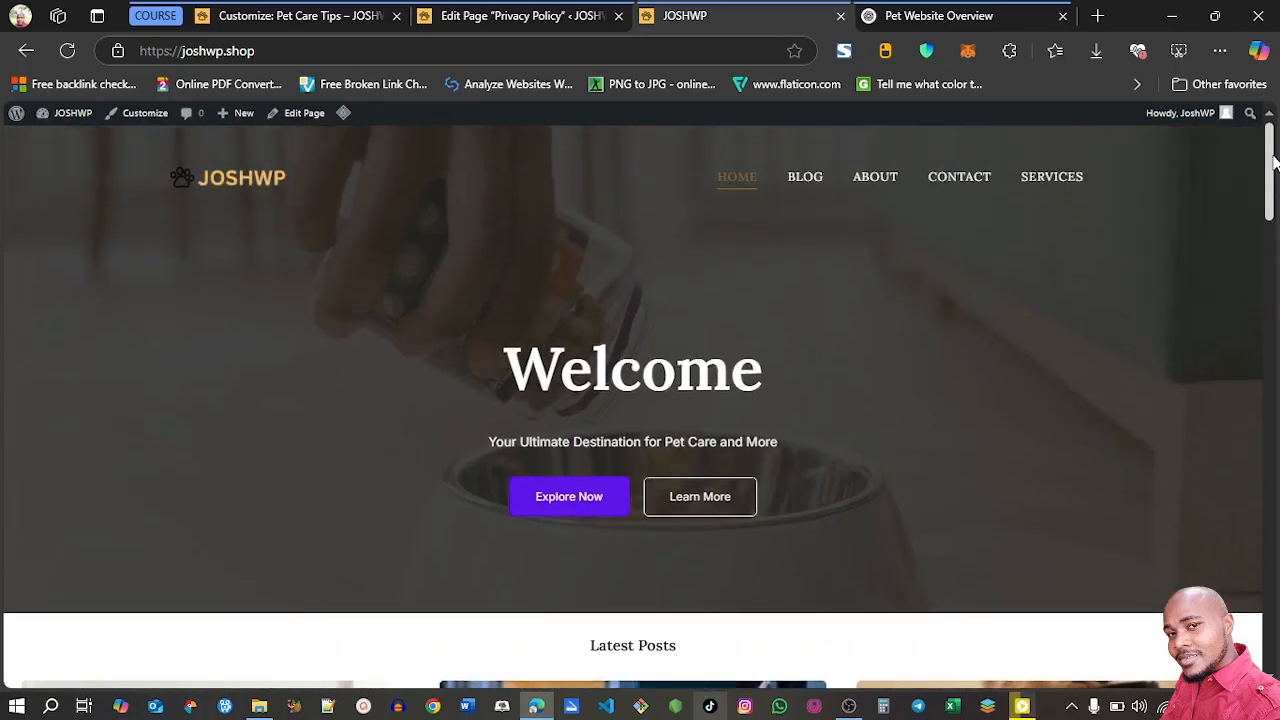